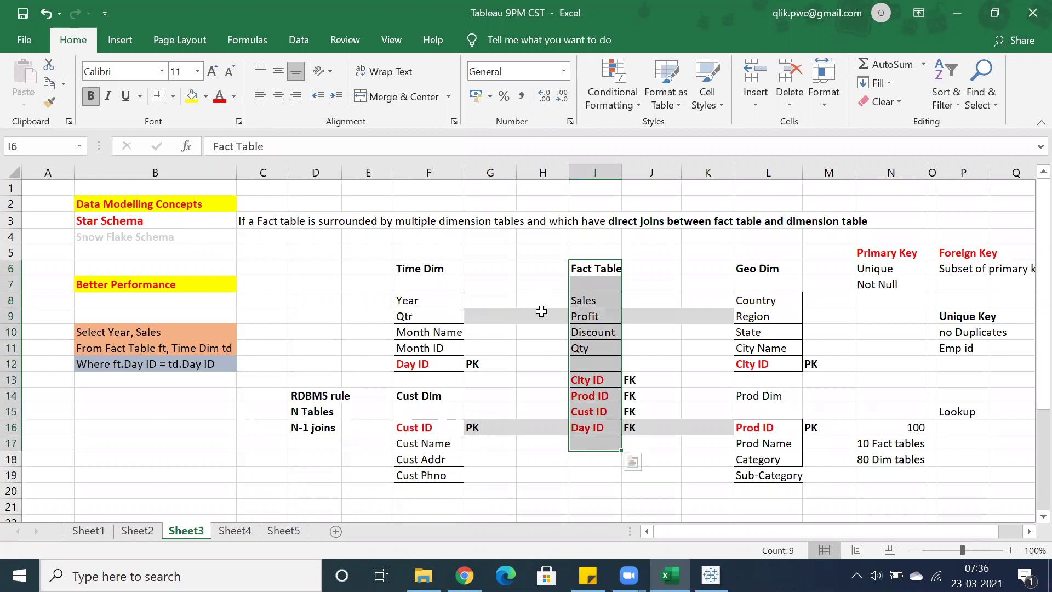
click(491, 328)
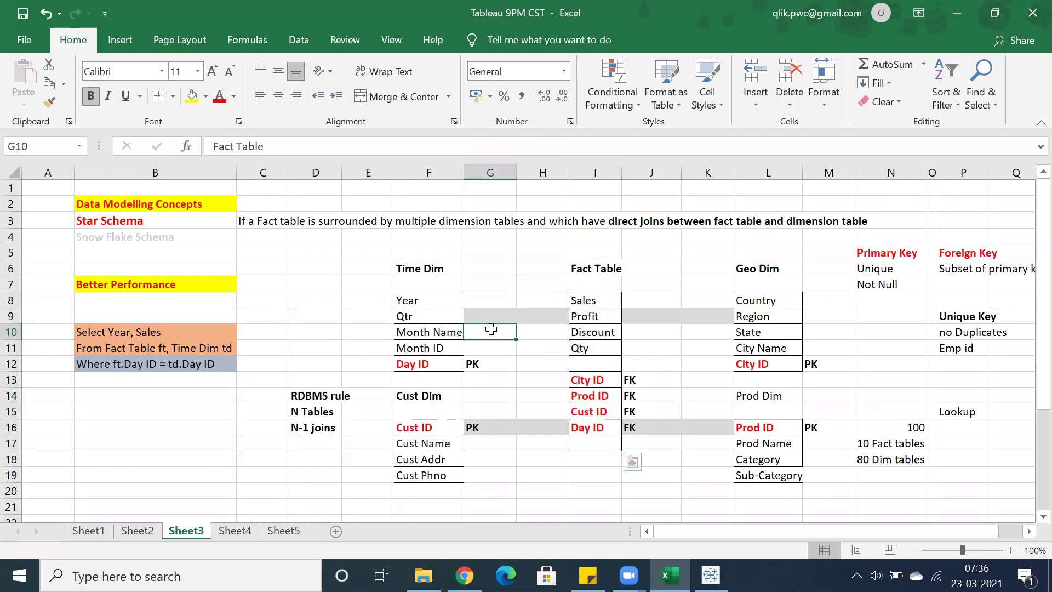
click(487, 314)
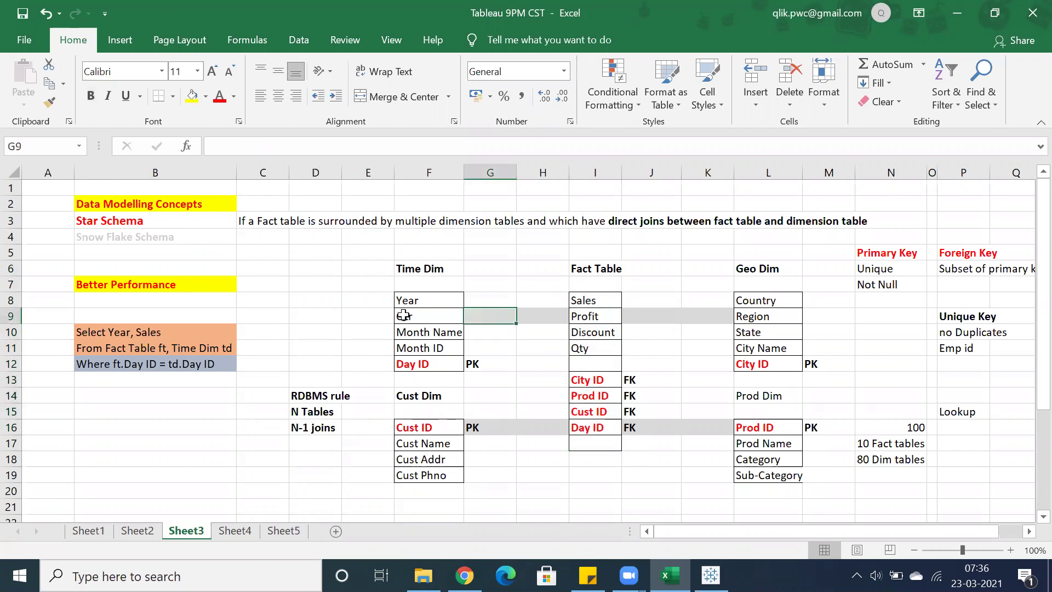
click(155, 281)
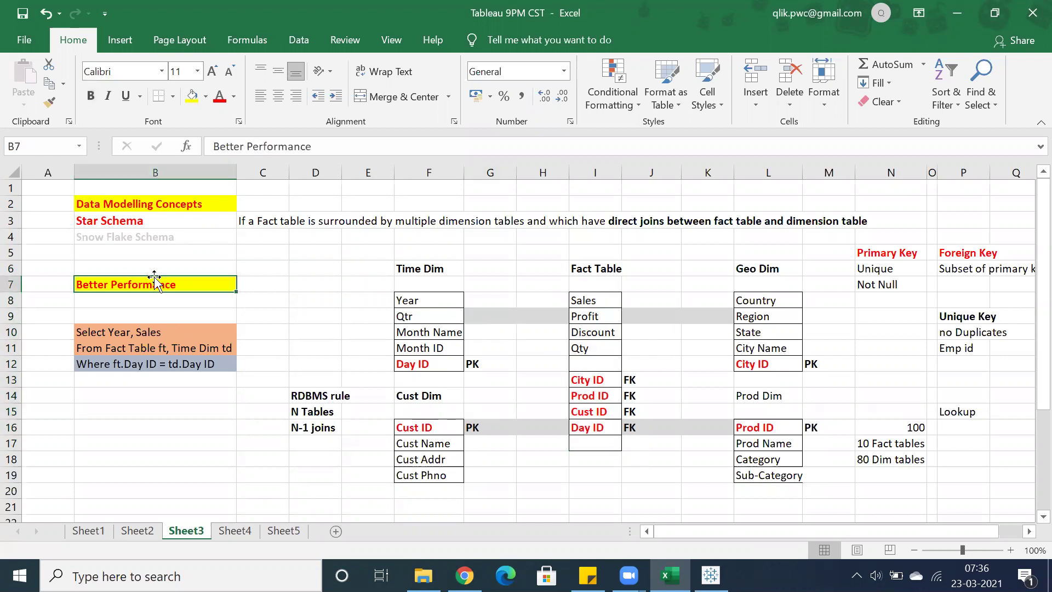
Increase the font size of the "Star Schema" heading in cell B3 to 14.
click(141, 220)
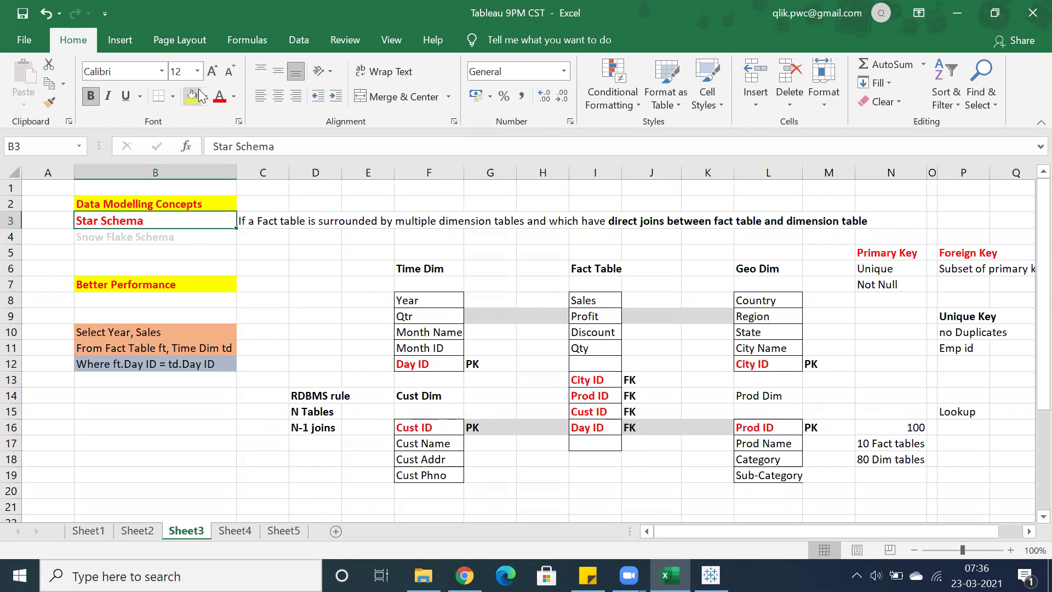
click(214, 71)
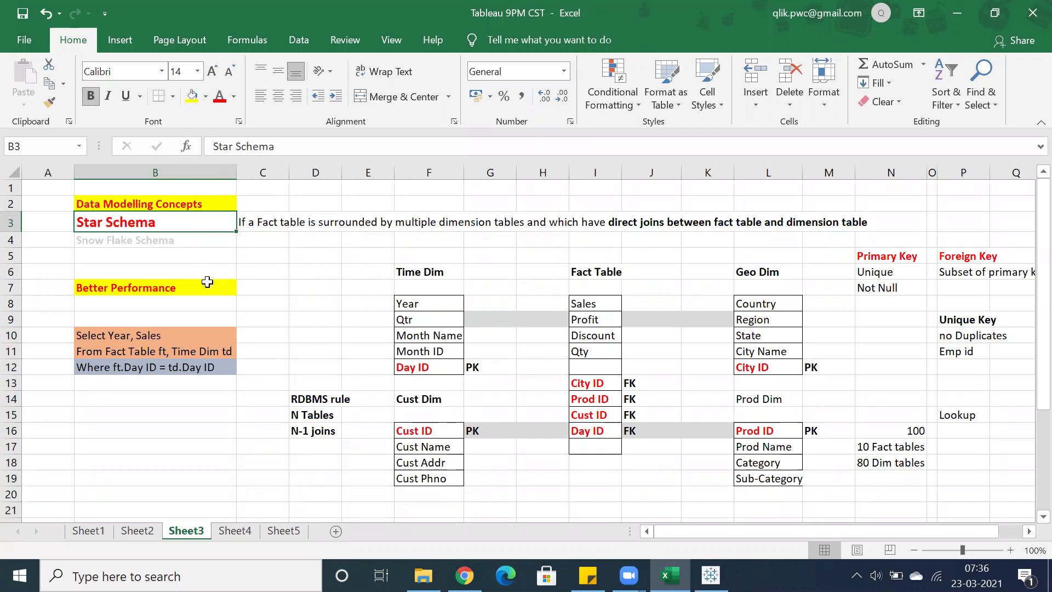
Fill the "Snow Flake Schema" heading in cell B2 of Sheet4 with yellow.
click(234, 531)
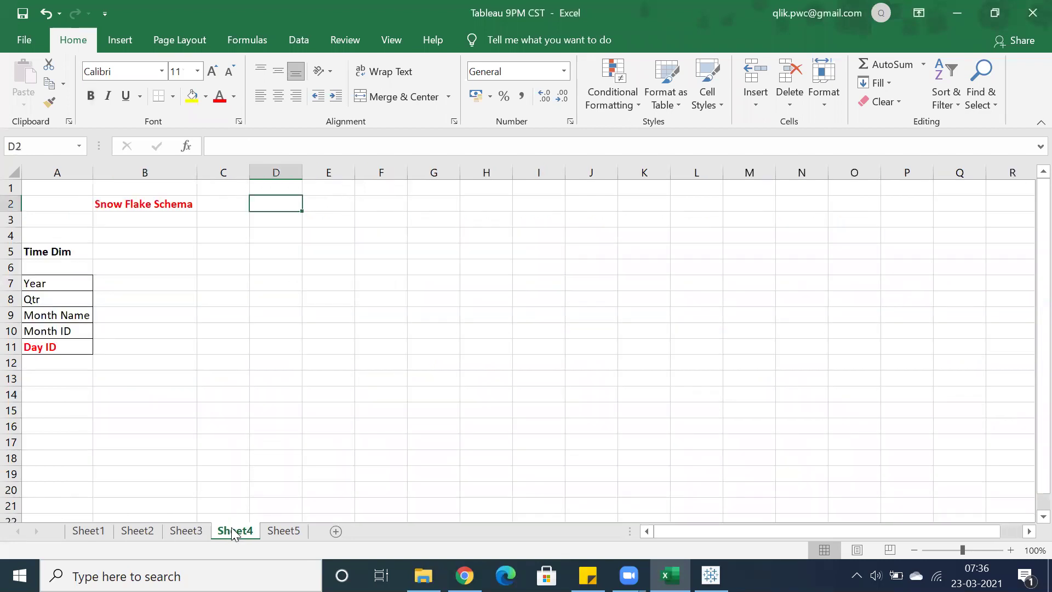
click(126, 208)
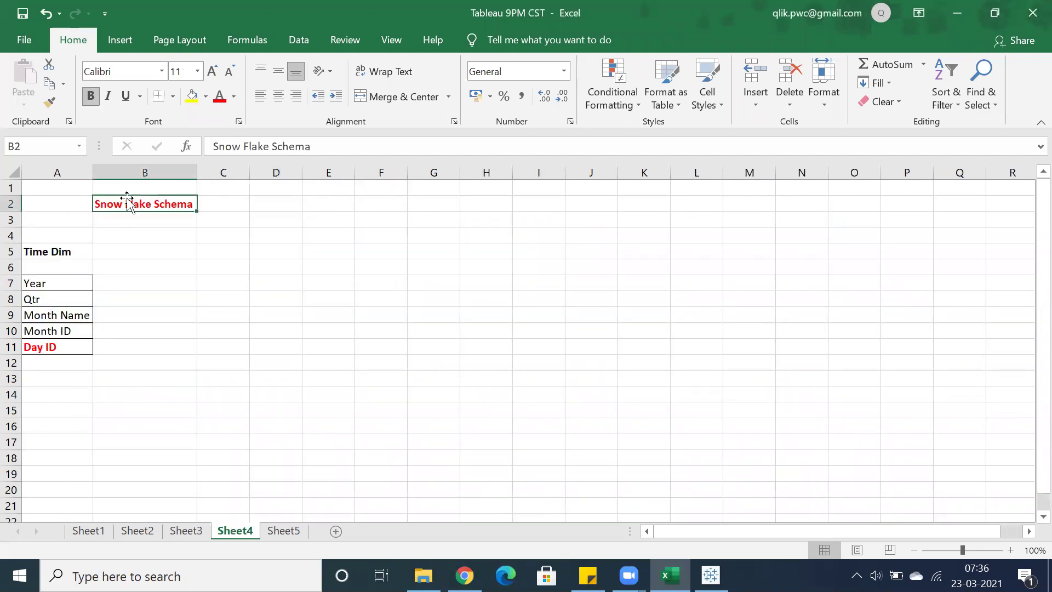
click(191, 96)
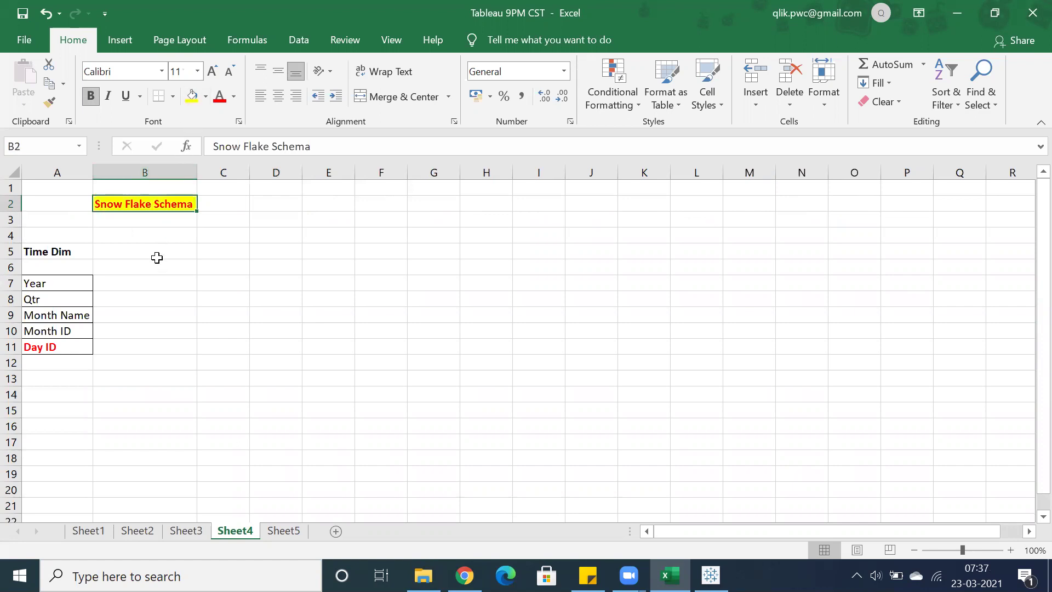
Begin the schema definition in cell C2 with "If a Larger Dimension table is divided into multiple sub dimension tables".
click(221, 206)
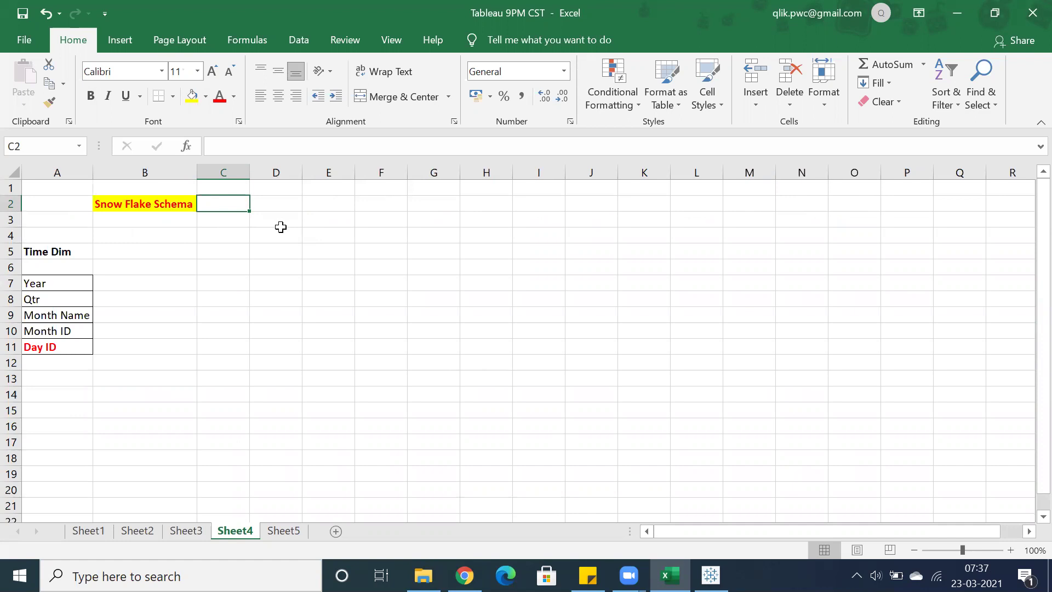
text(If a Larger)
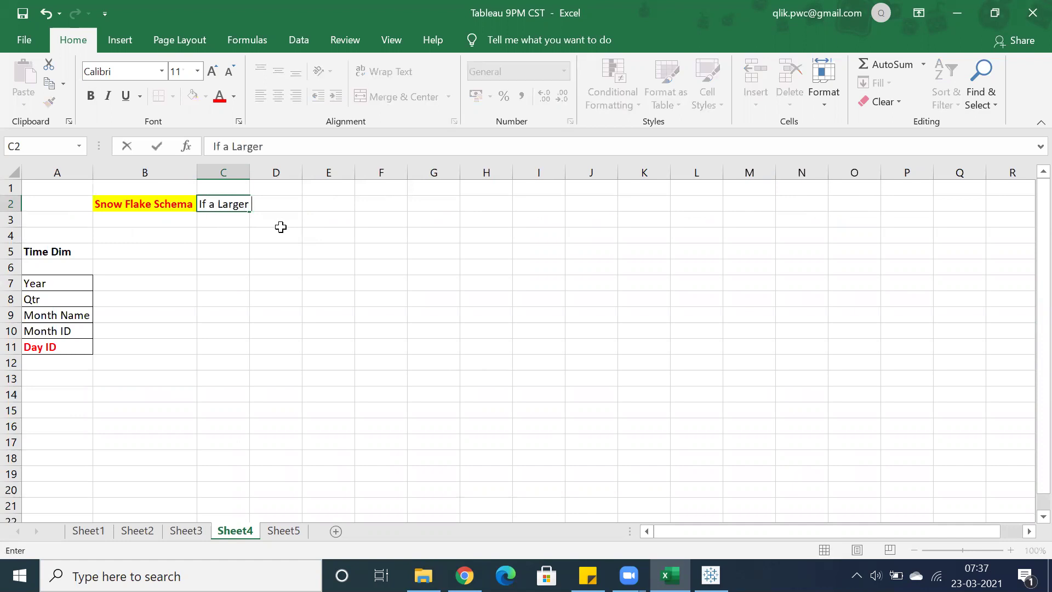
text( Dimensio)
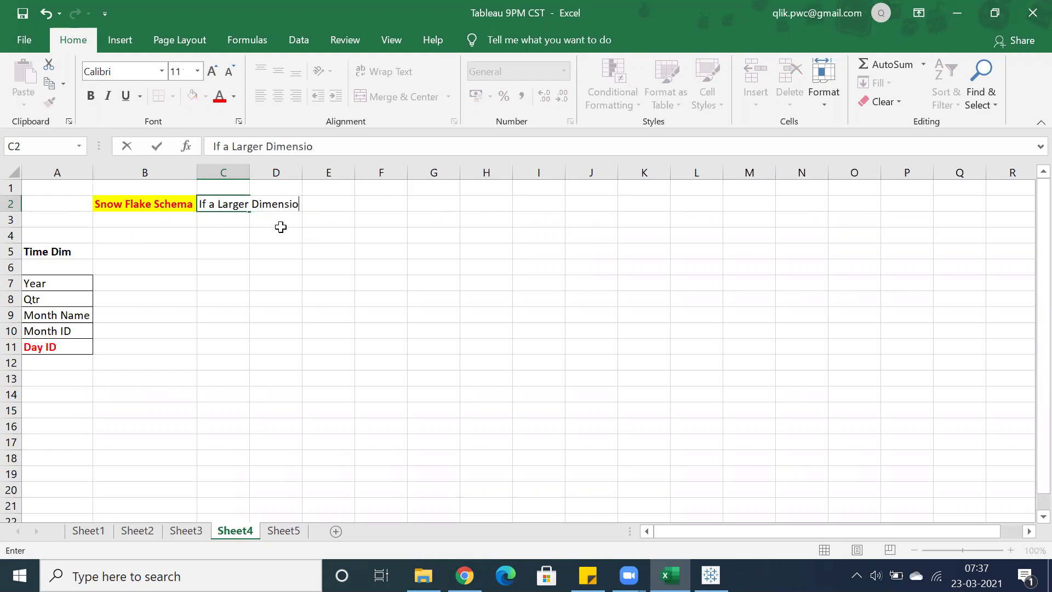
text(n table is divided)
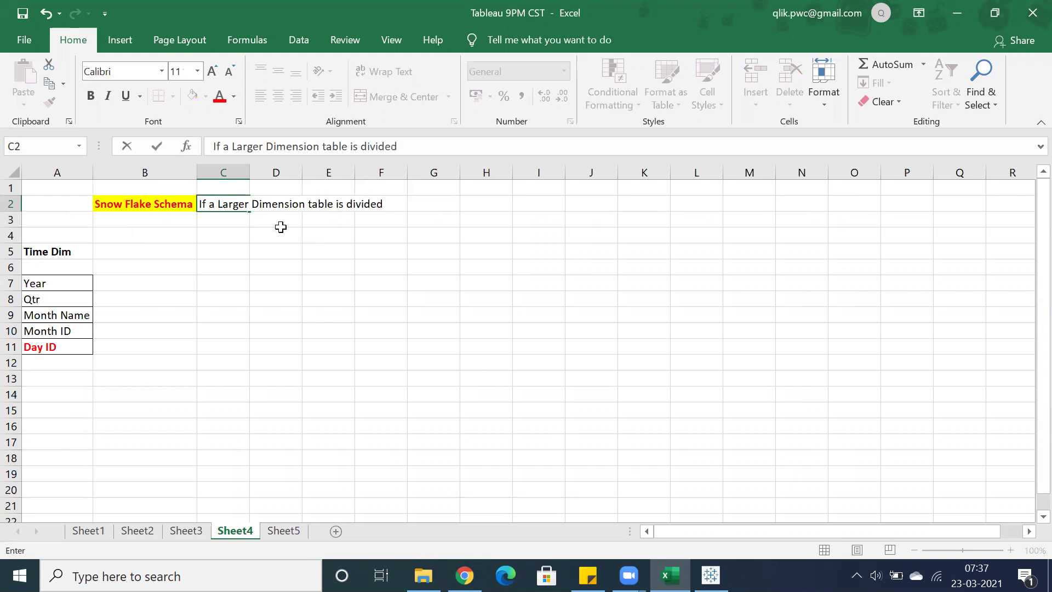
text( into)
text(m)
text(multiple sub )
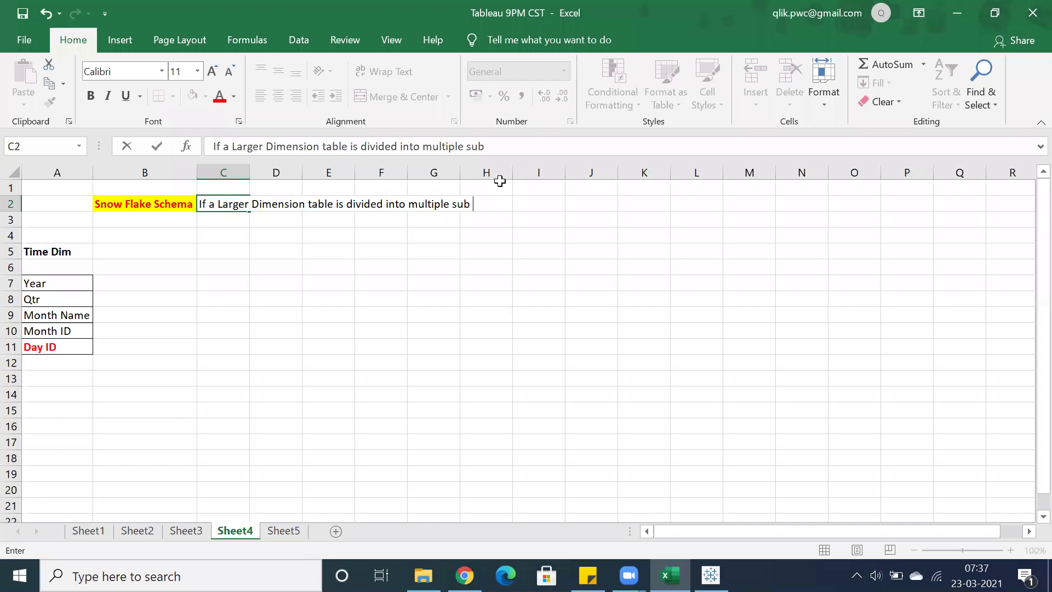
text(dimension tables)
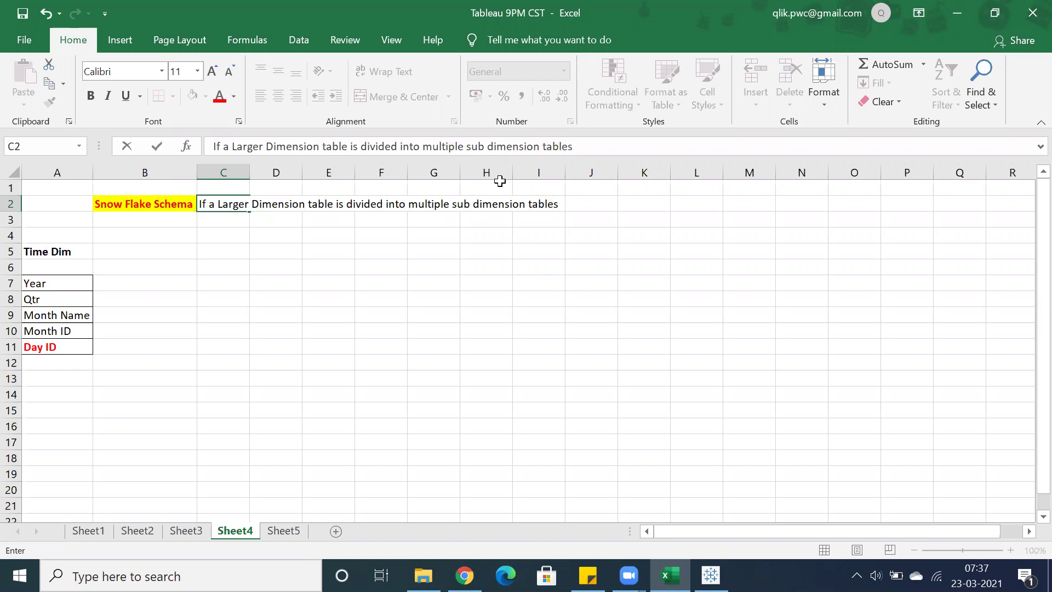
Complete the definition in C2 with "and those dimension tables which are indirectly related to the fact table is called SNF".
text(and th)
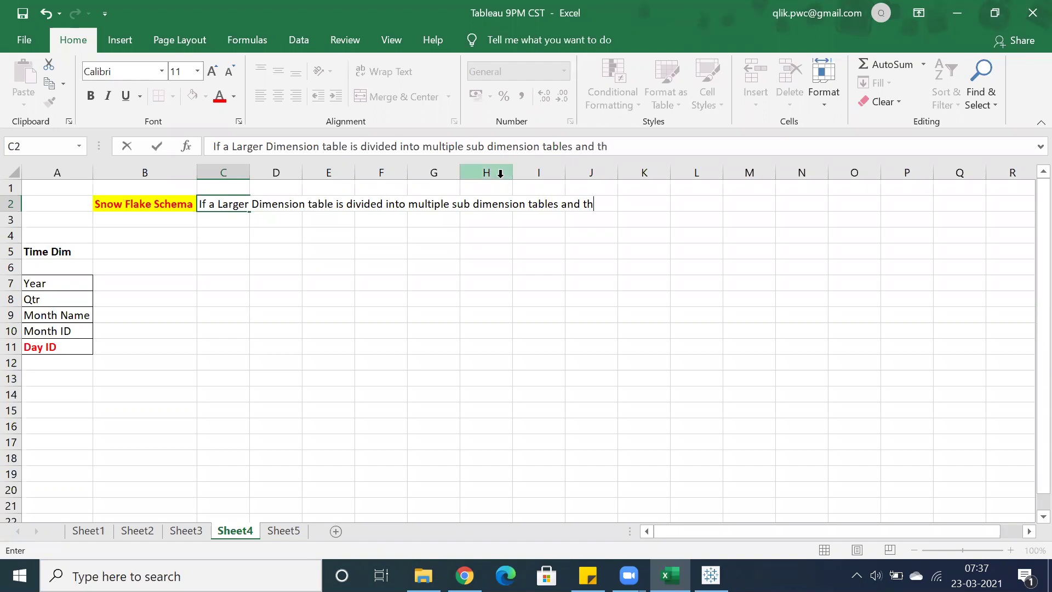
text(ose dimensio)
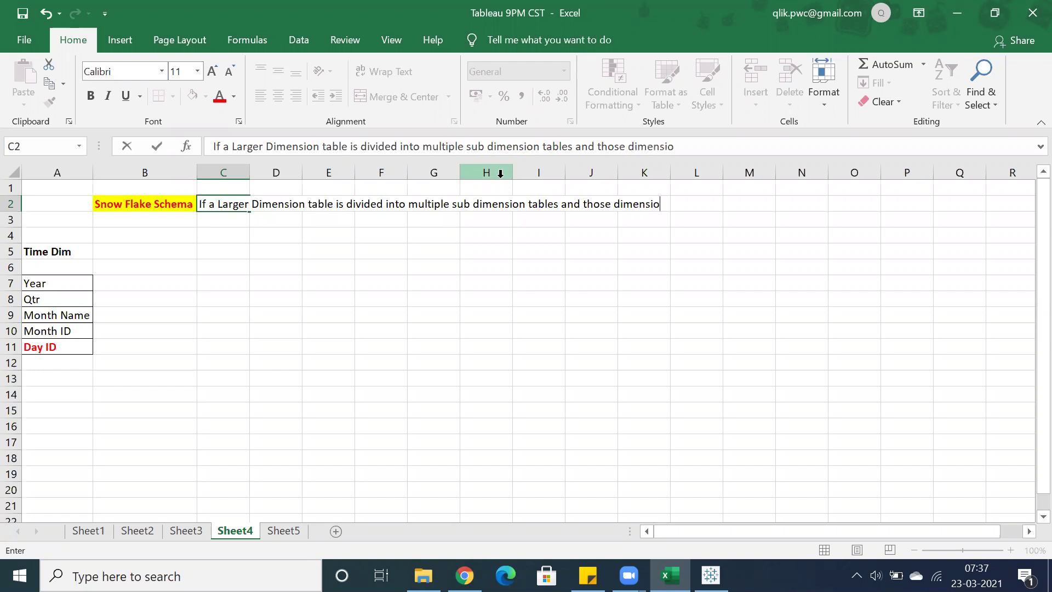
text(n tables which)
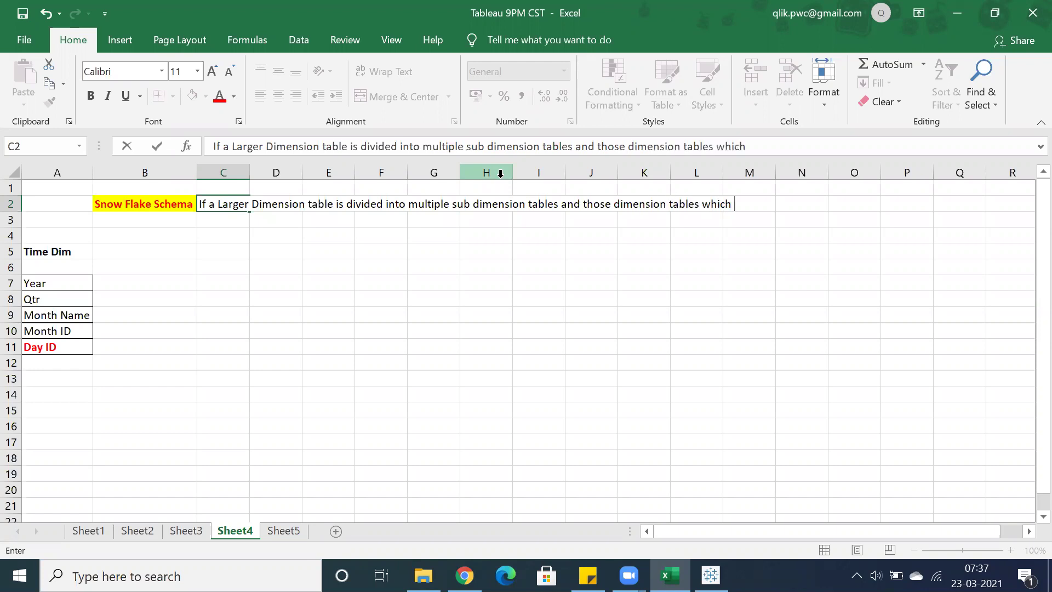
text( are indirectl)
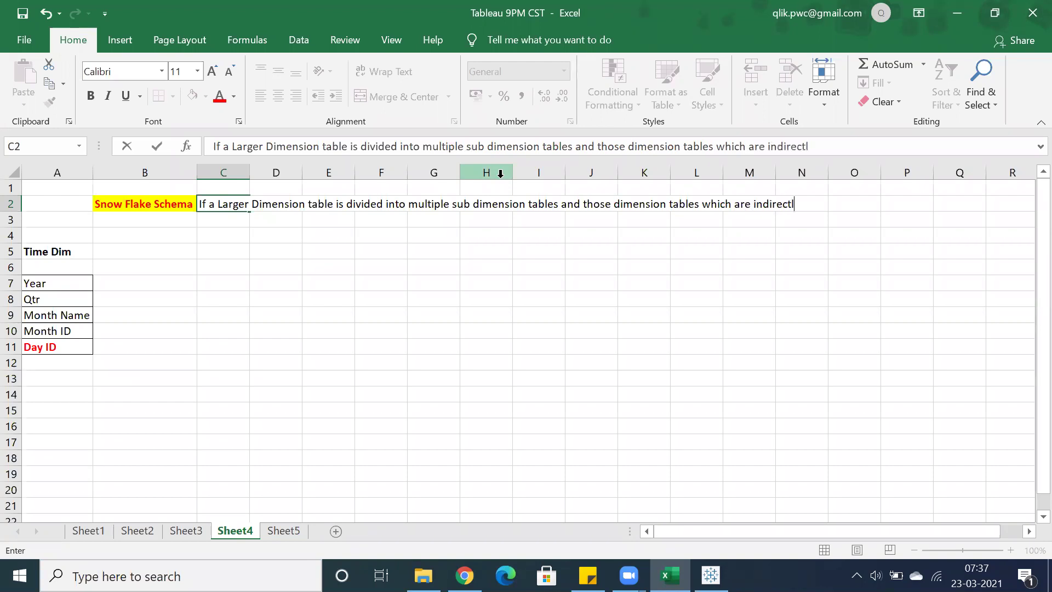
text(y related to the )
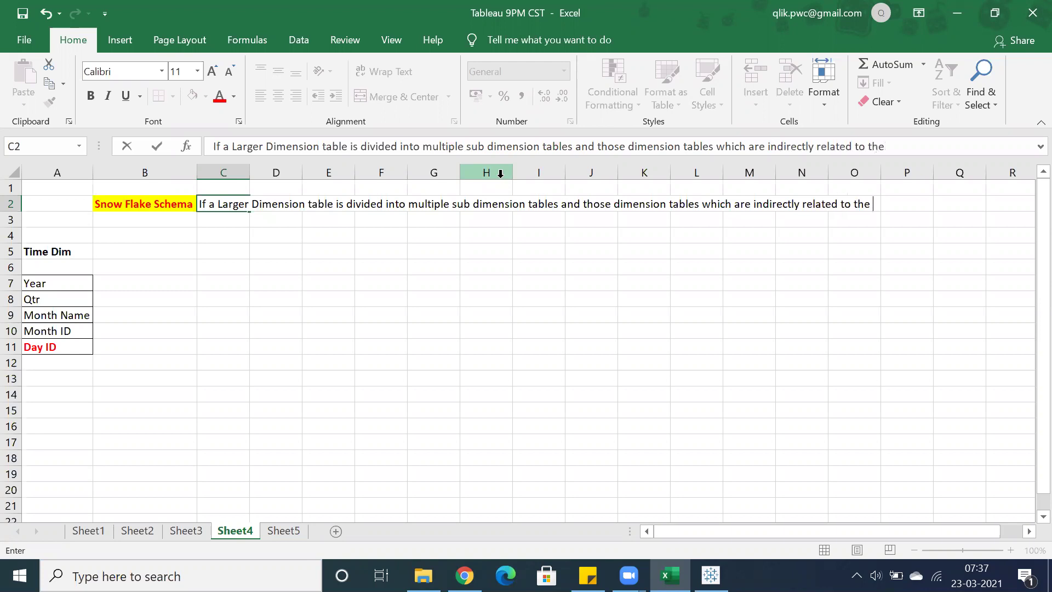
text(fact table is called SNF)
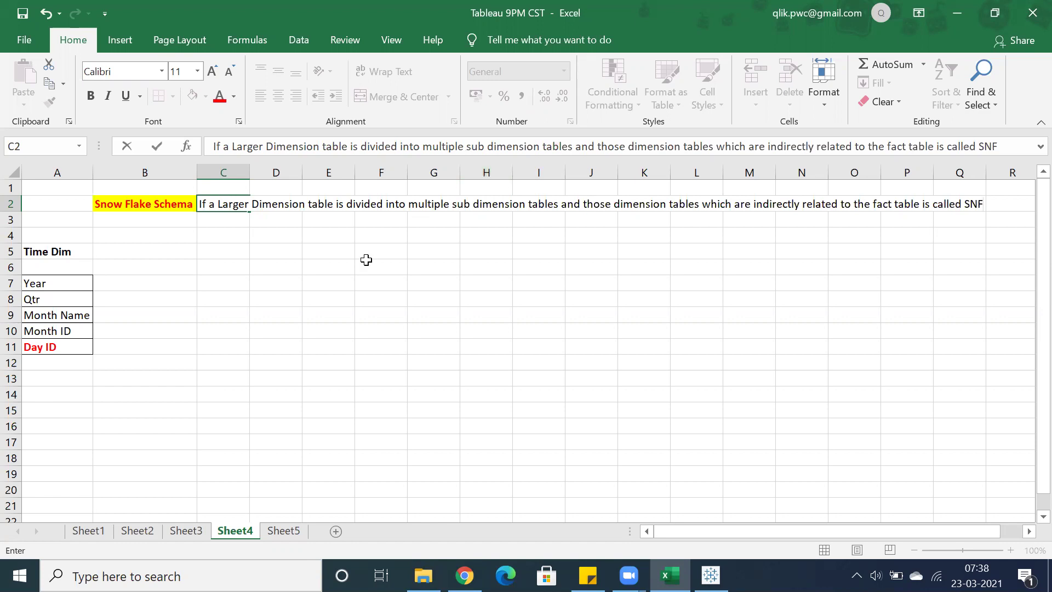
click(152, 214)
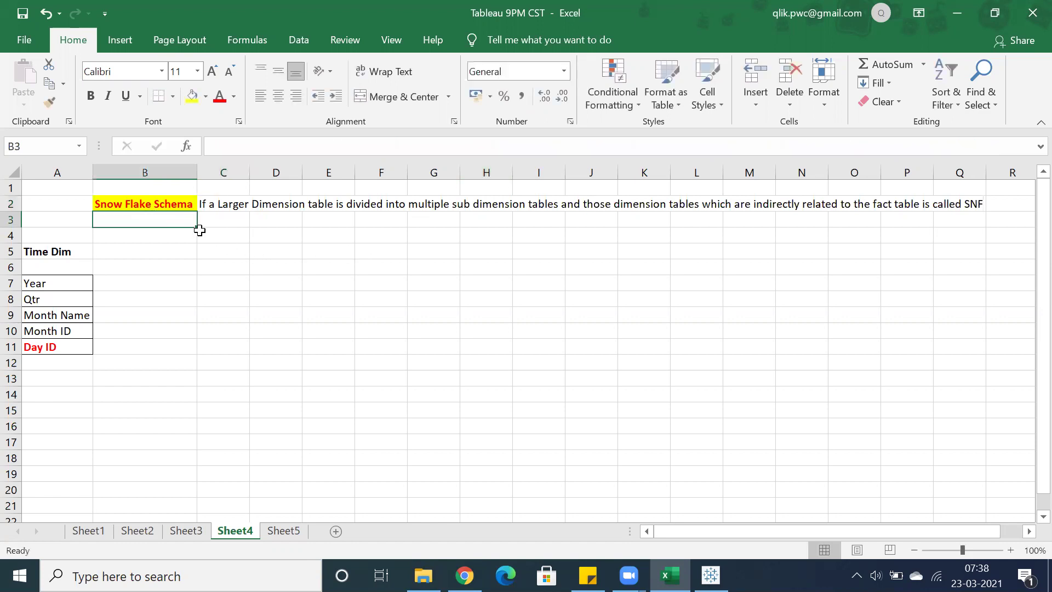
Bold only the part "If a Larger Dimension table is divided into multiple sub dimension tables" within the C2 definition.
click(205, 203)
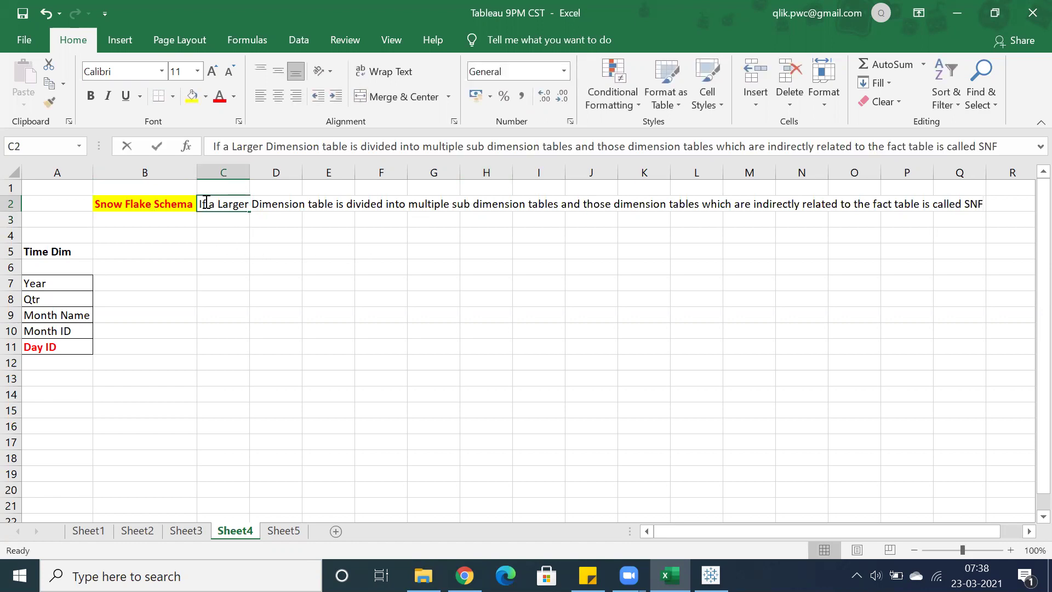
double_click(204, 204)
drag(200, 203, 561, 203)
click(569, 180)
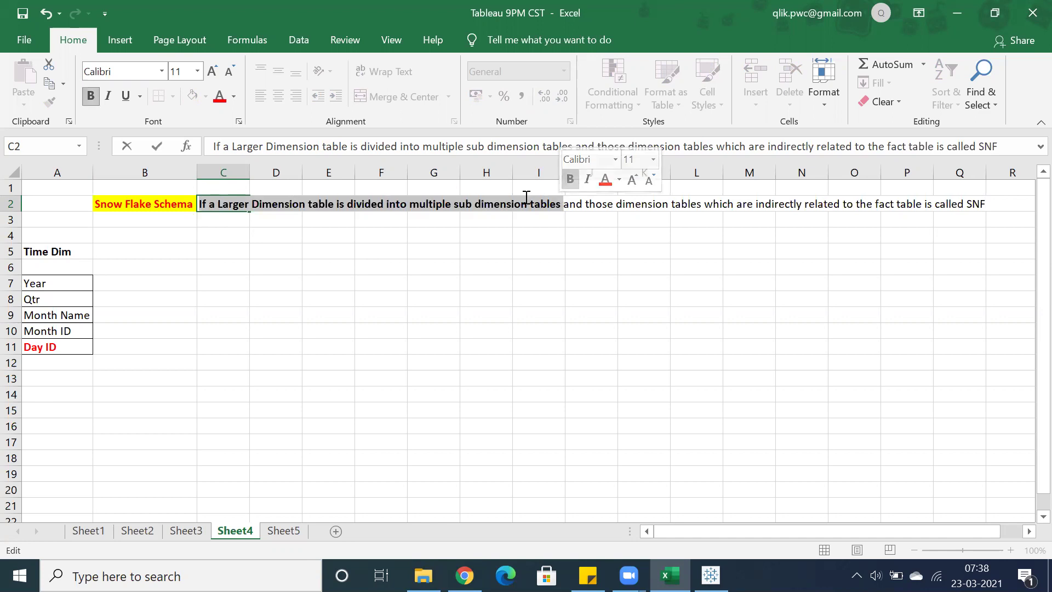
click(559, 208)
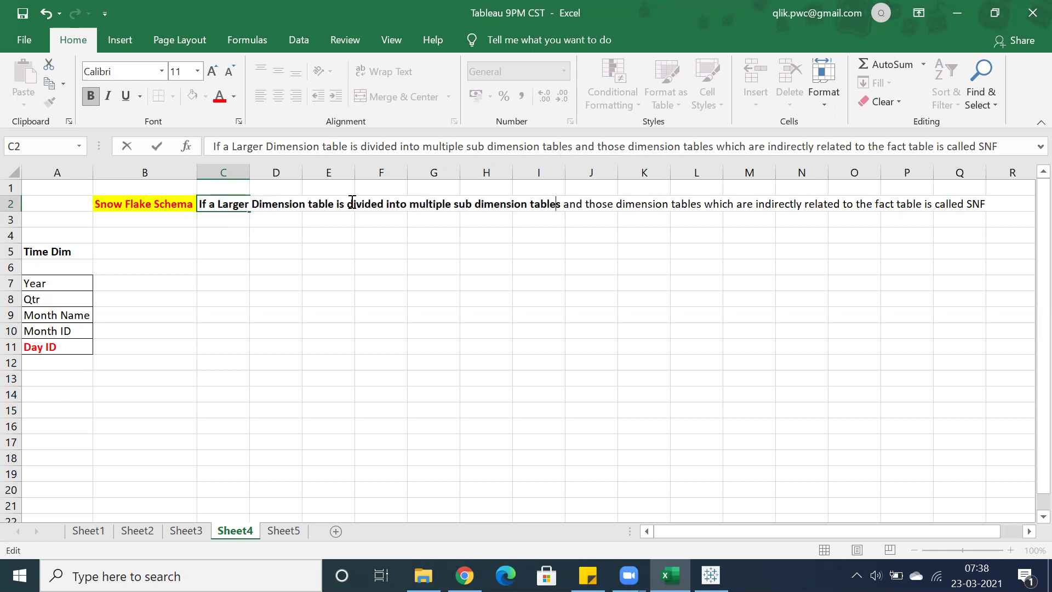
Enter "Normalization" in cell E1 above the definition and make it bold.
click(341, 190)
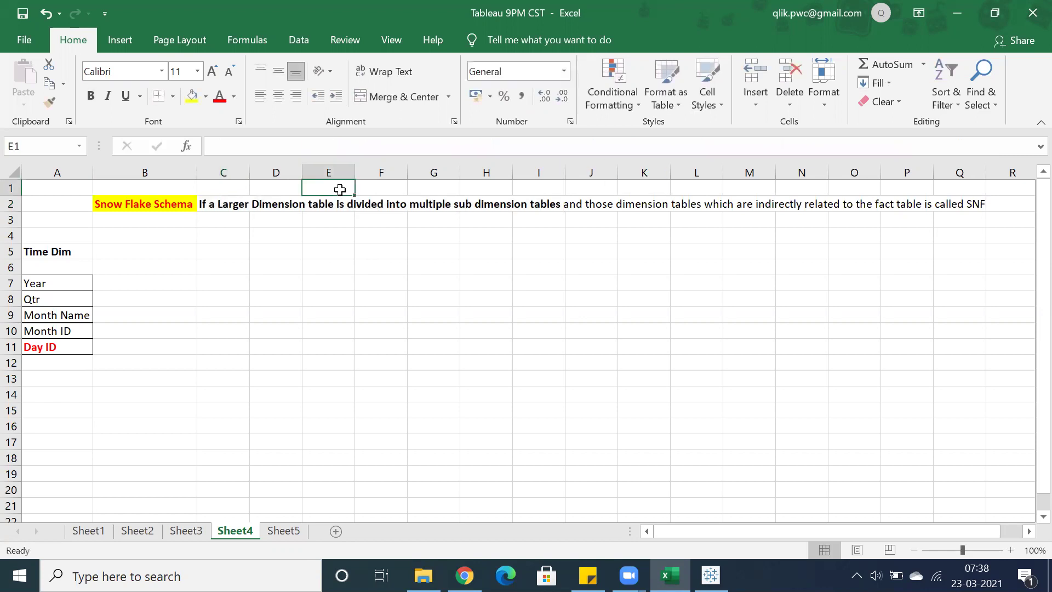
text(No)
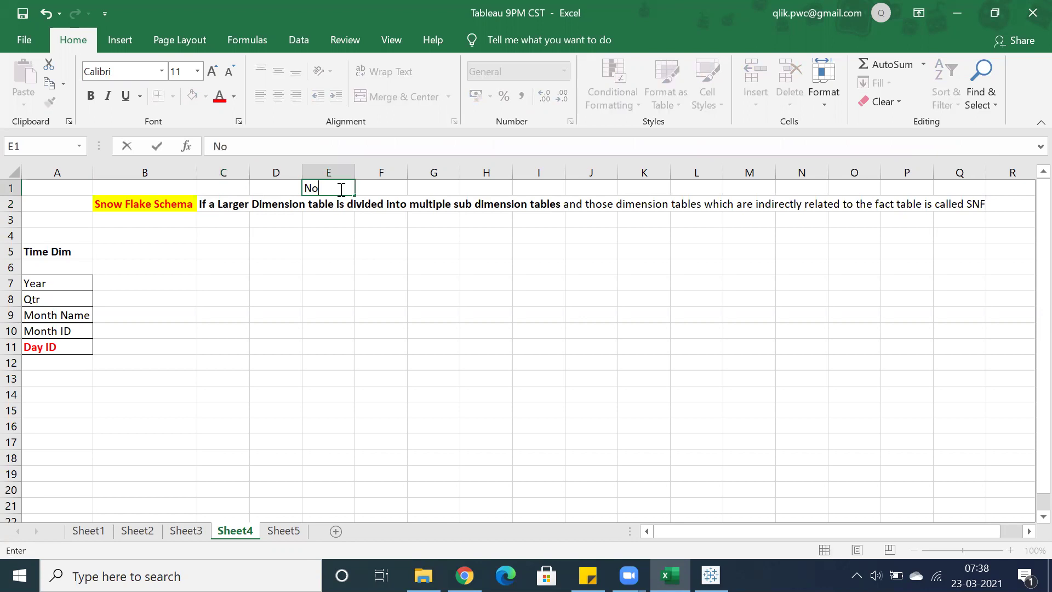
text(rmalization)
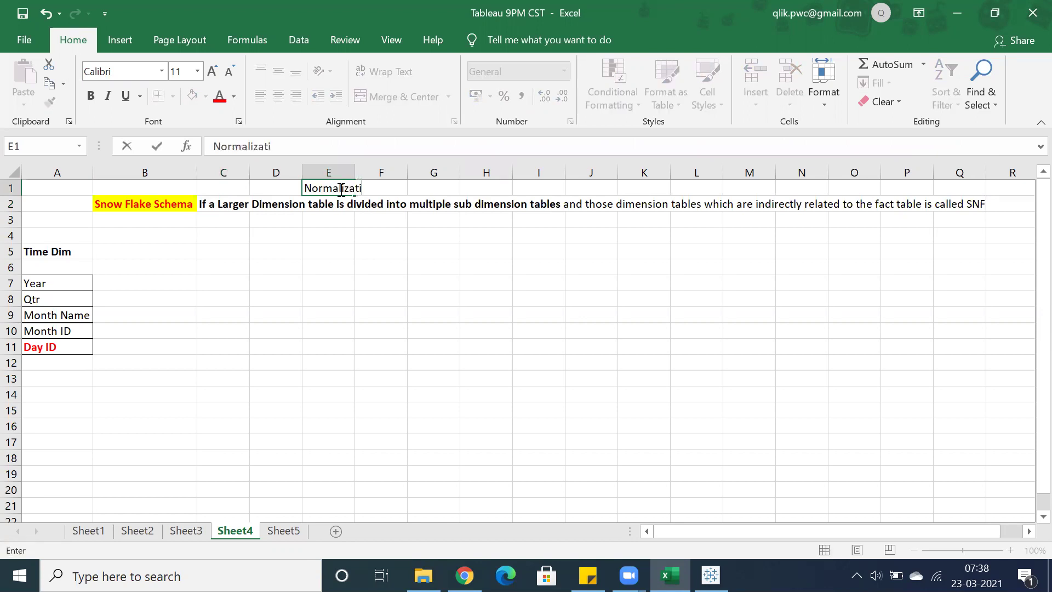
key(Return)
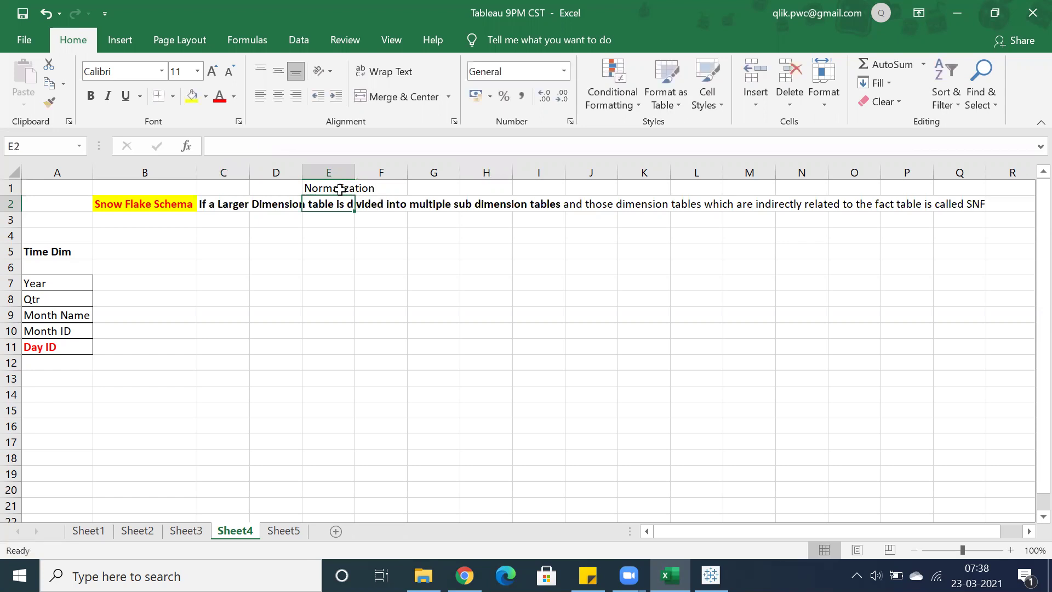
click(339, 189)
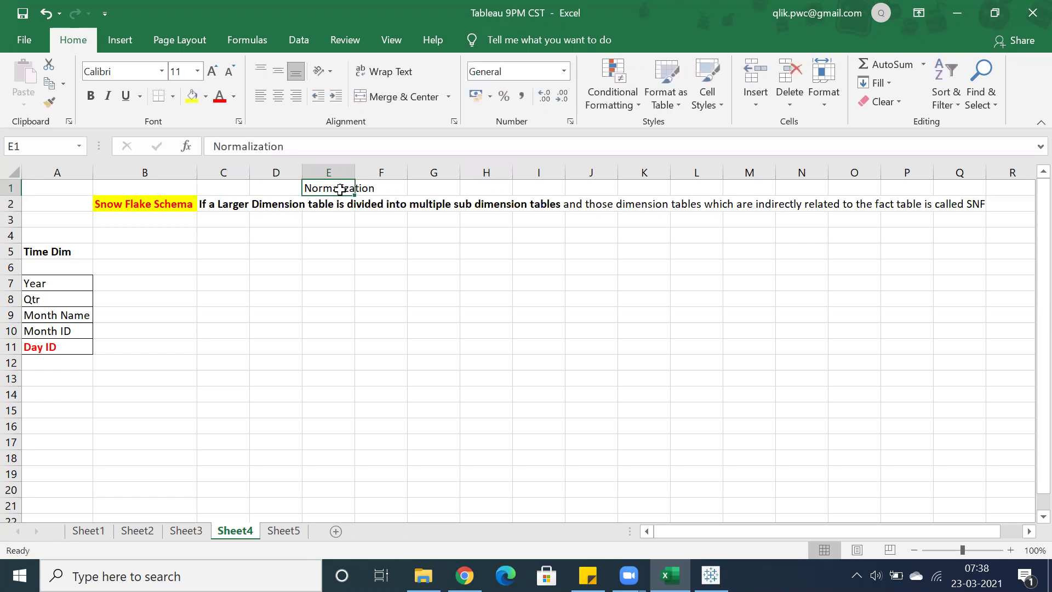
click(95, 101)
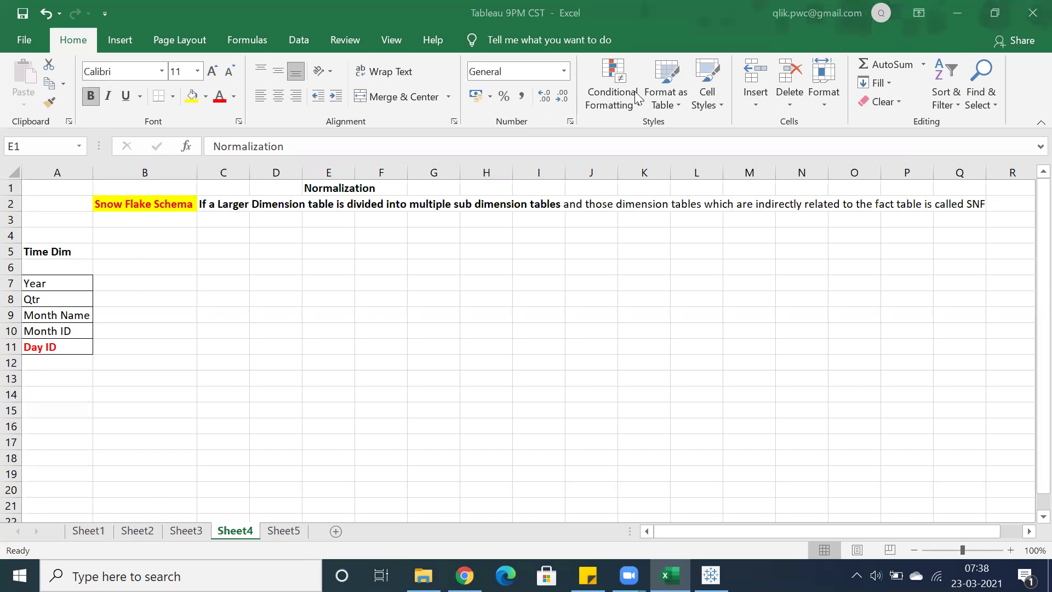
click(281, 204)
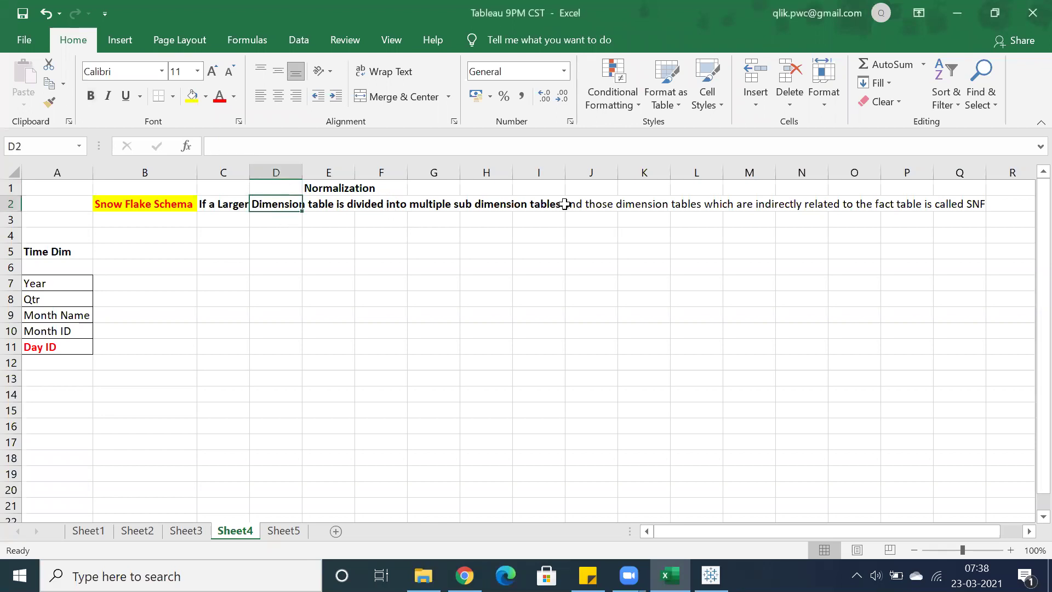
click(623, 206)
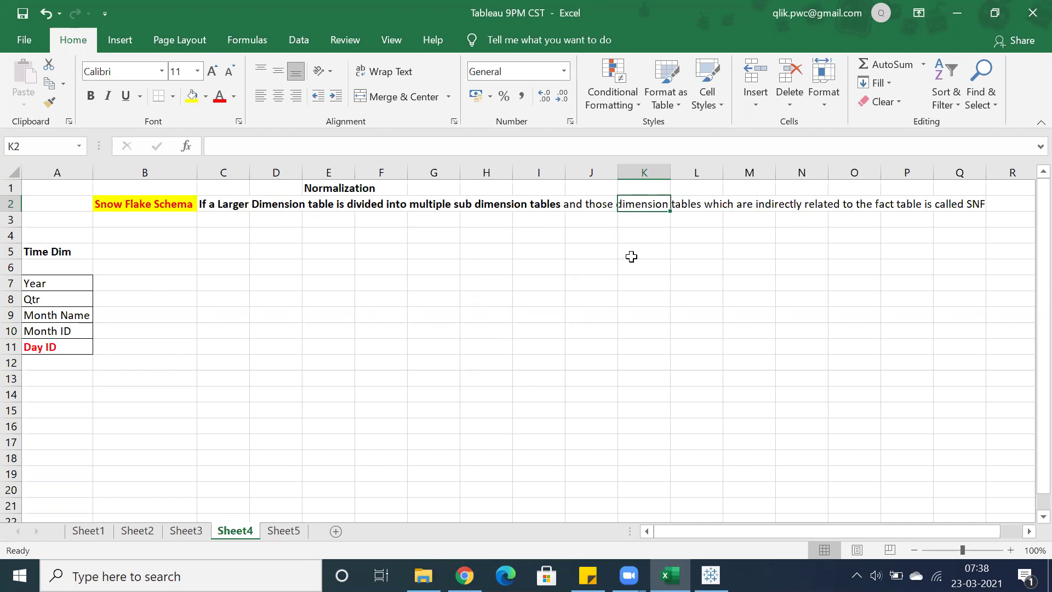
Enter the heading "Fact Table" in cell M5, on the same row as the Time Dim heading.
click(660, 252)
click(705, 251)
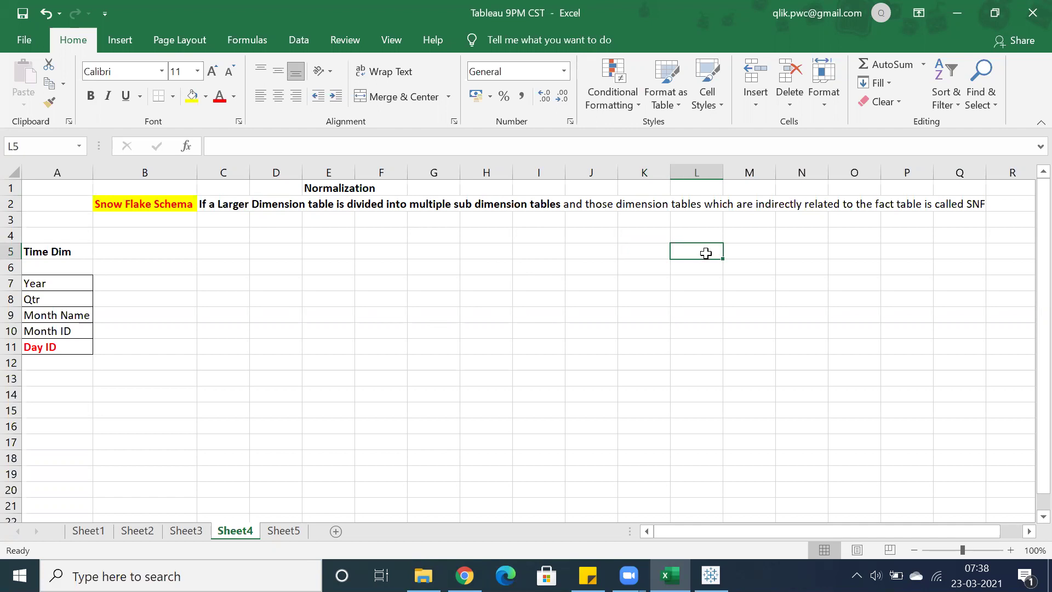
click(738, 253)
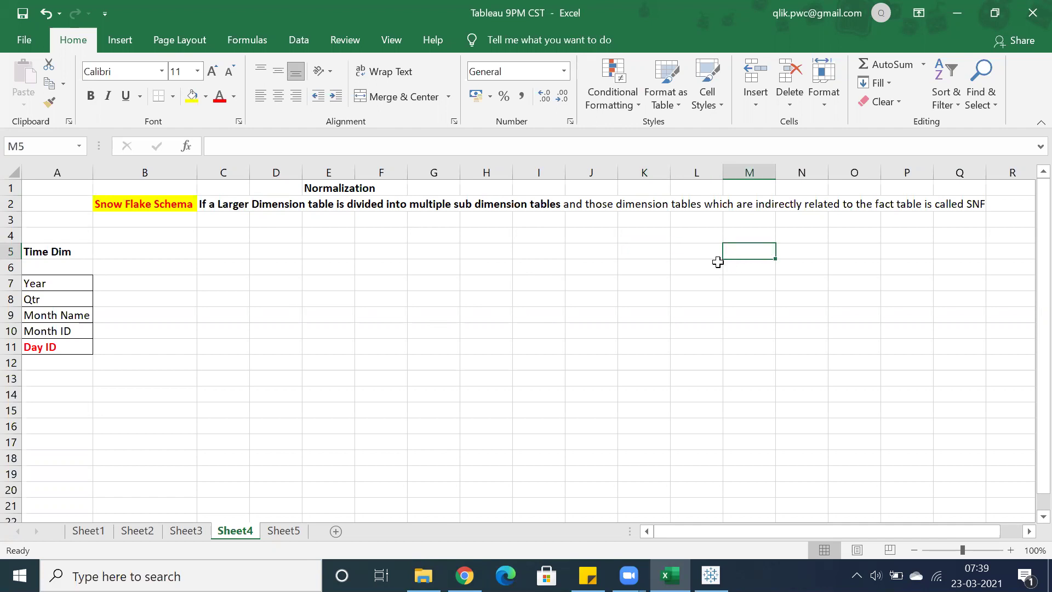
text(Fact Table)
key(Return)
key(Return)
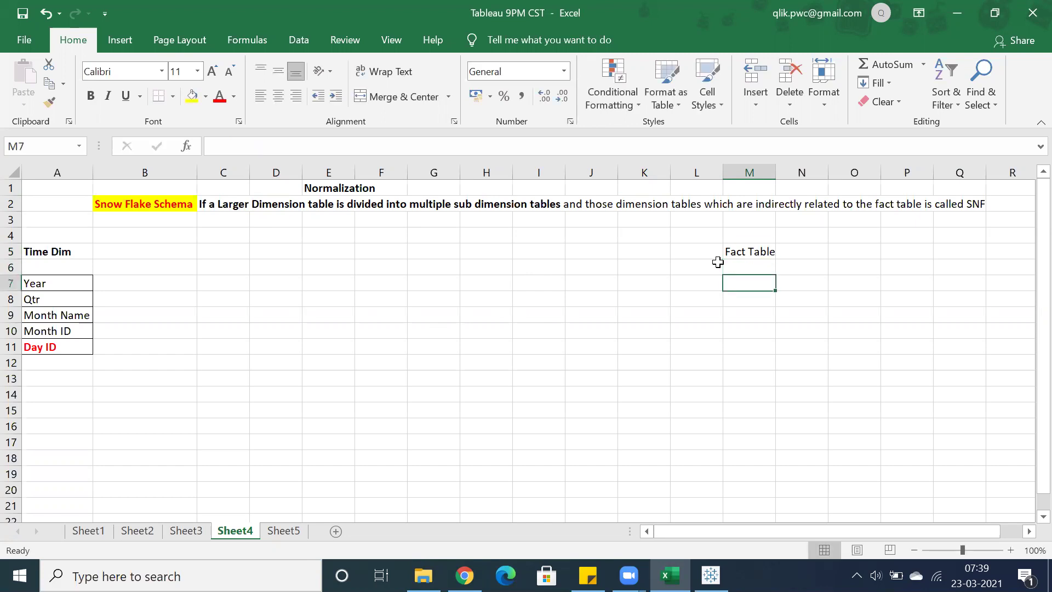
List Sales, Profit, Discount and Qty in cells M7 to M10 under the Fact Table heading.
text(Sales)
key(Return)
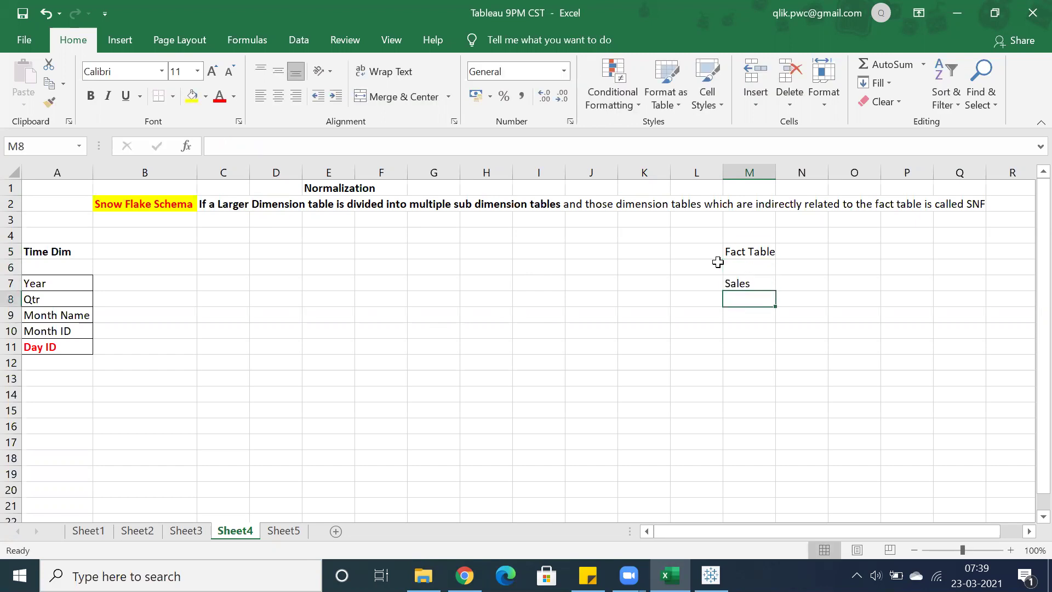
text(Profi)
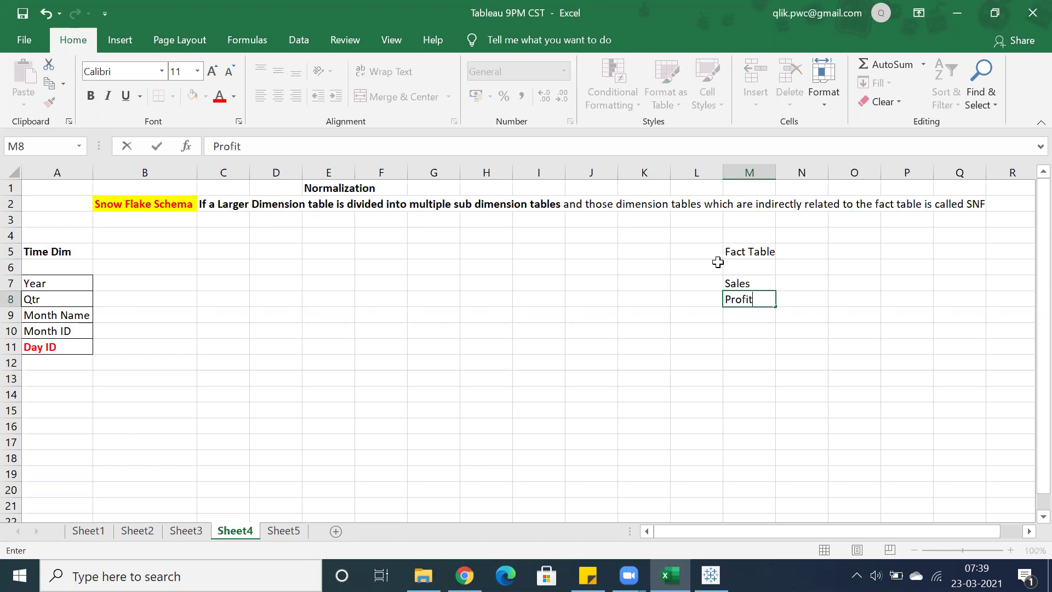
text(t)
key(Return)
text(Discount)
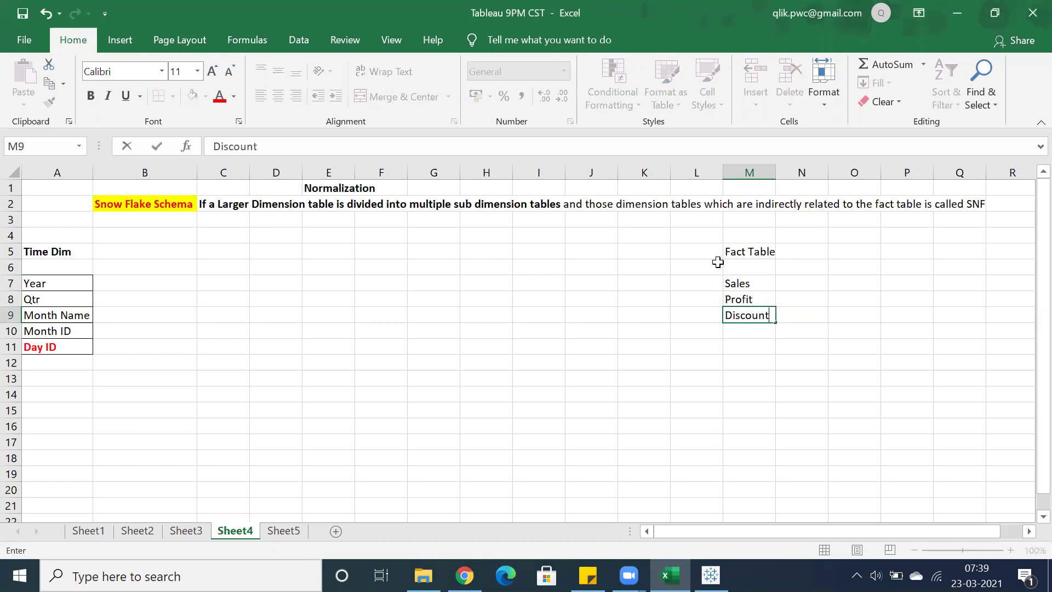
key(Return)
text(Qty)
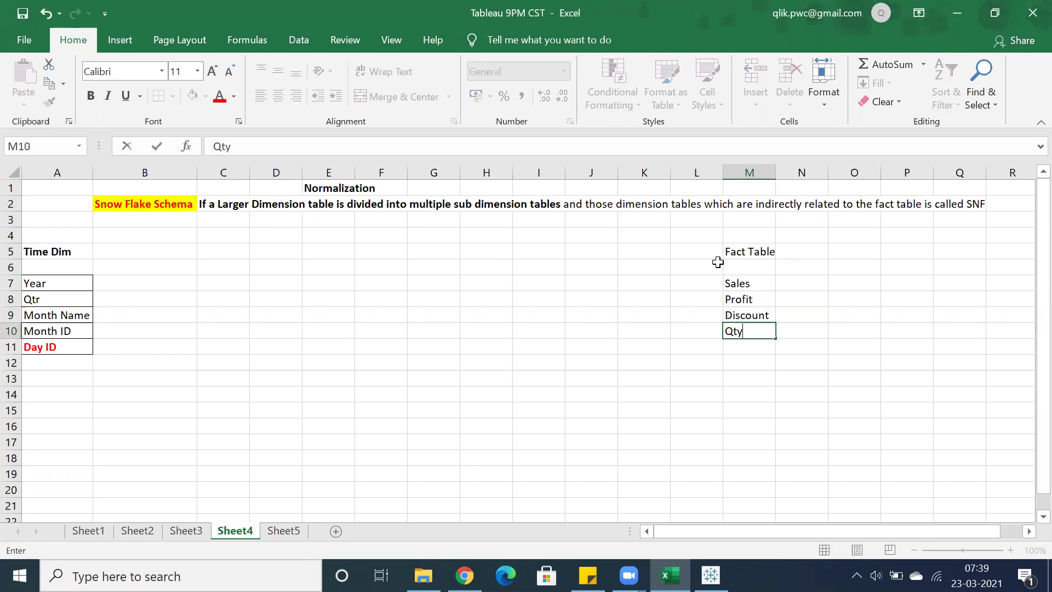
key(Return)
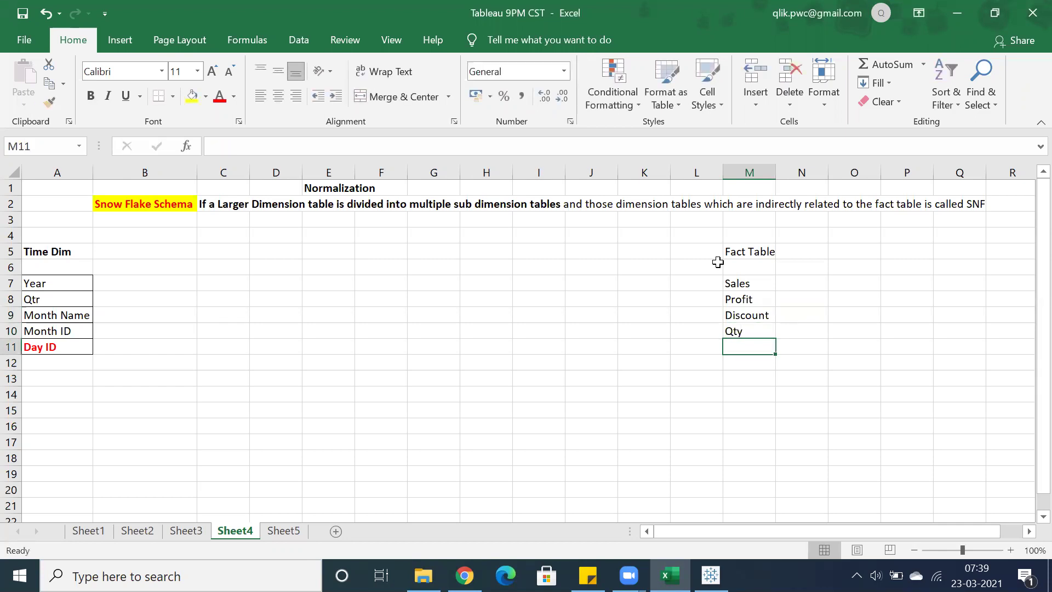
Apply all borders to the fact table range M7:M15, including the empty cells below Qty.
click(732, 361)
drag(741, 284, 738, 413)
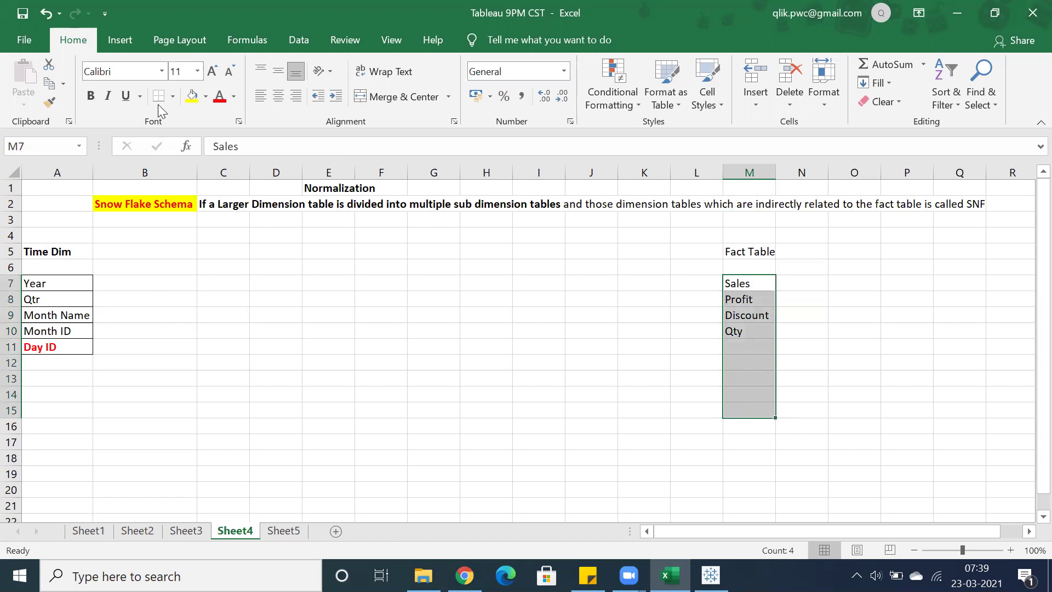
click(172, 97)
click(182, 243)
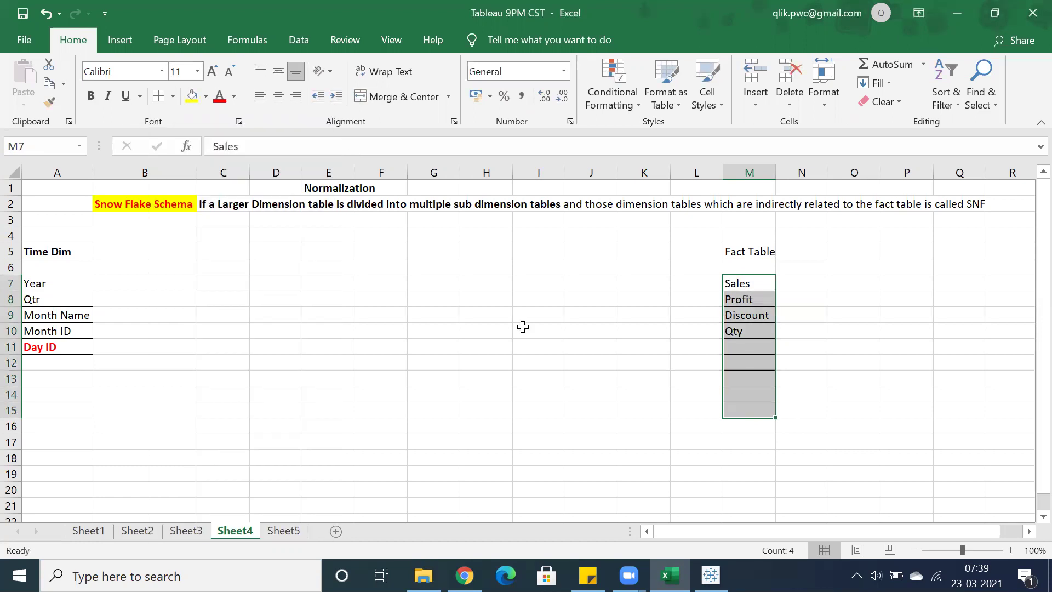
click(747, 287)
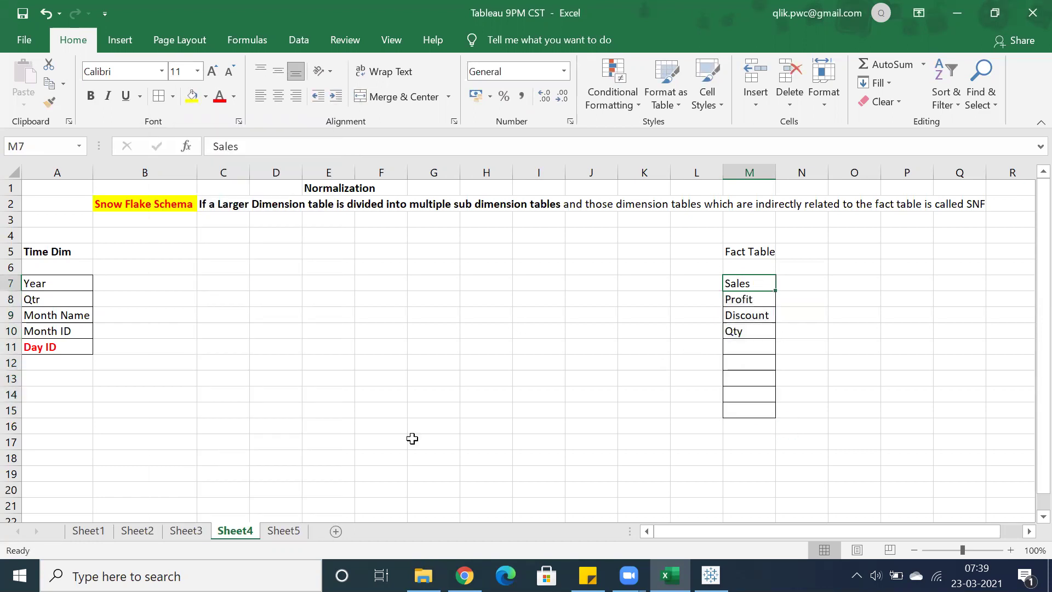
Review the Time Dim table and its Day ID key in the star schema on Sheet3, and return to Sheet4.
click(189, 532)
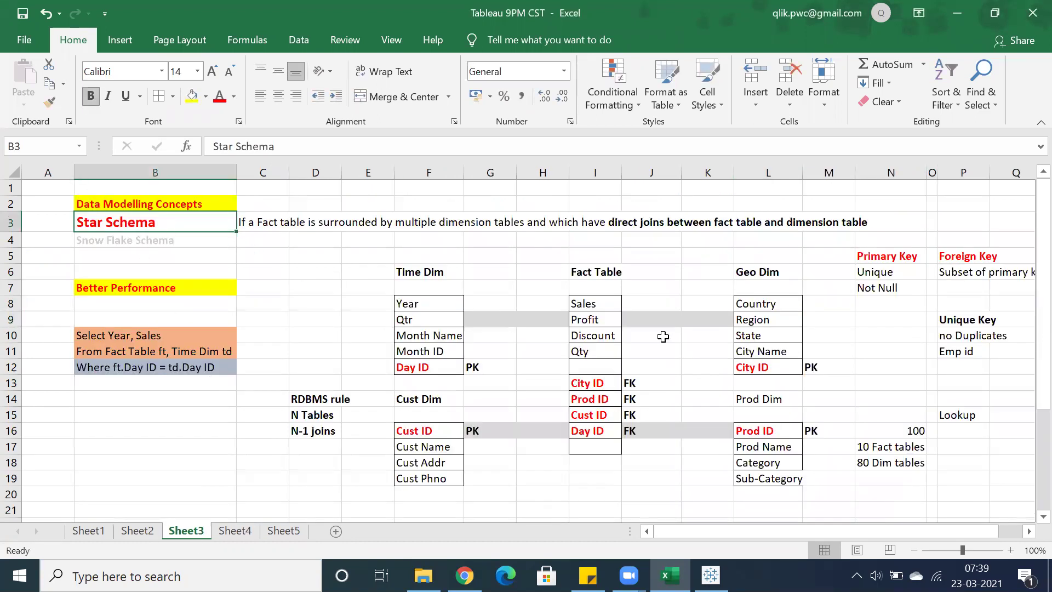
click(416, 274)
drag(416, 285, 422, 366)
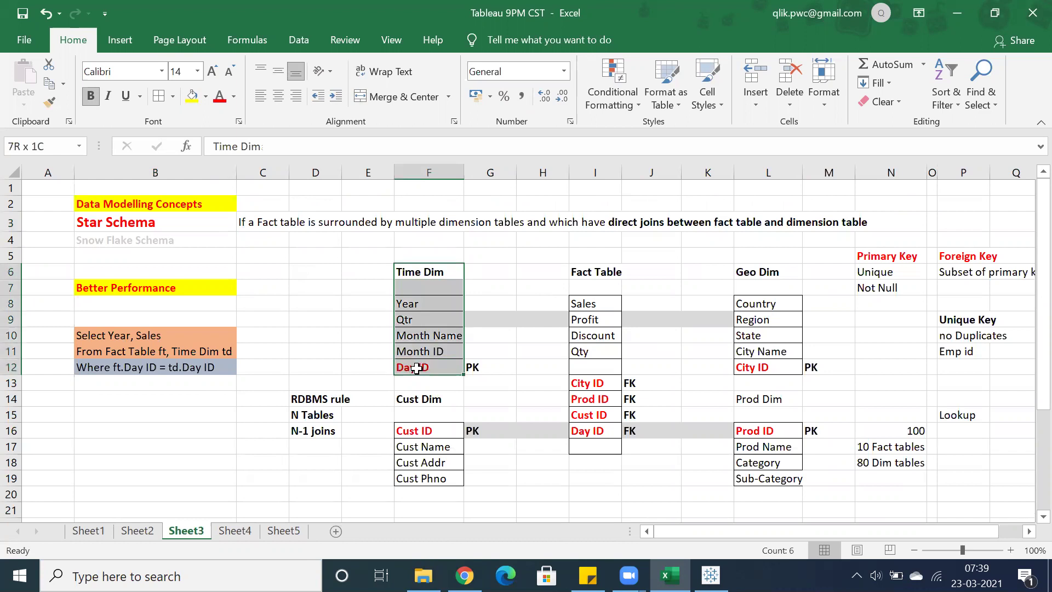
click(441, 266)
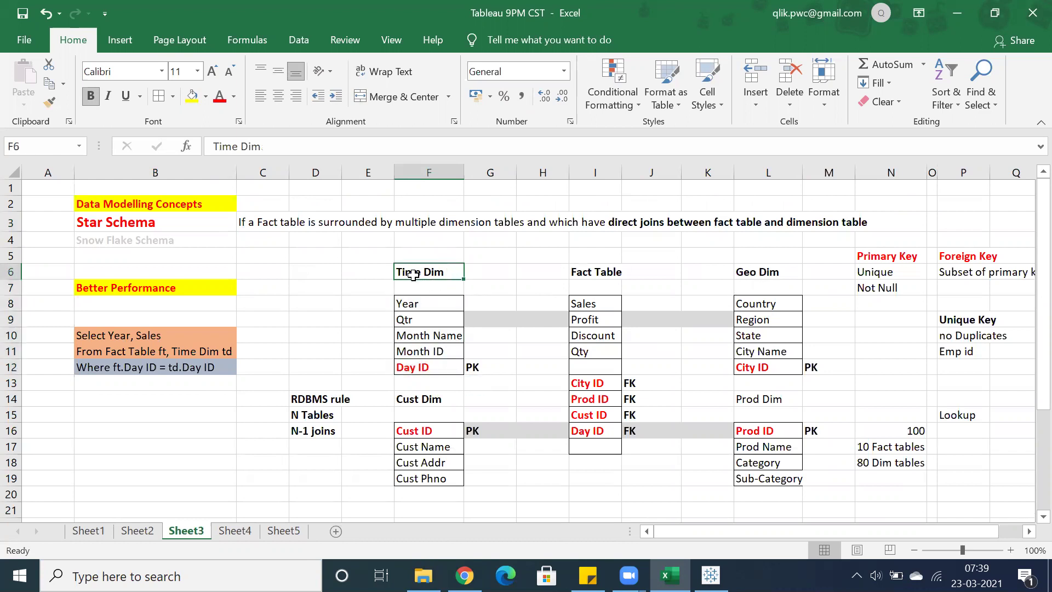
drag(412, 274, 425, 358)
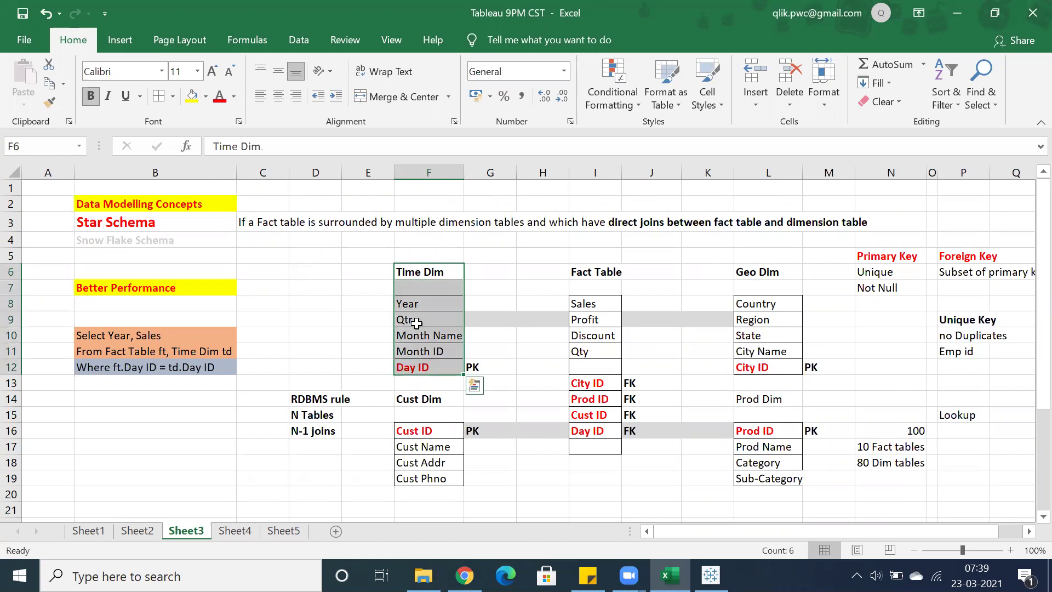
click(409, 305)
click(411, 320)
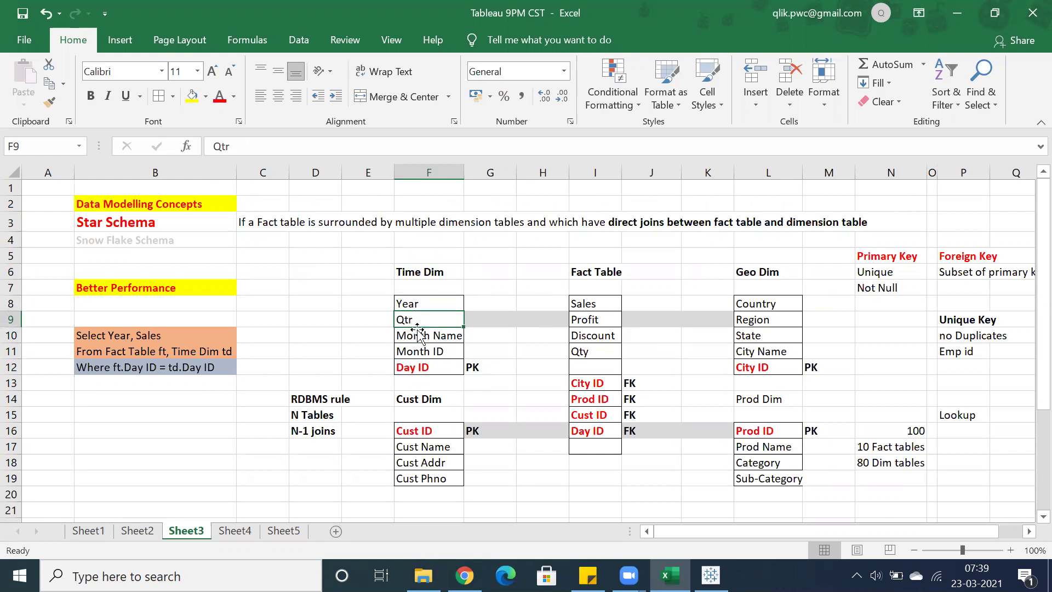
click(415, 367)
click(414, 272)
drag(414, 272, 428, 368)
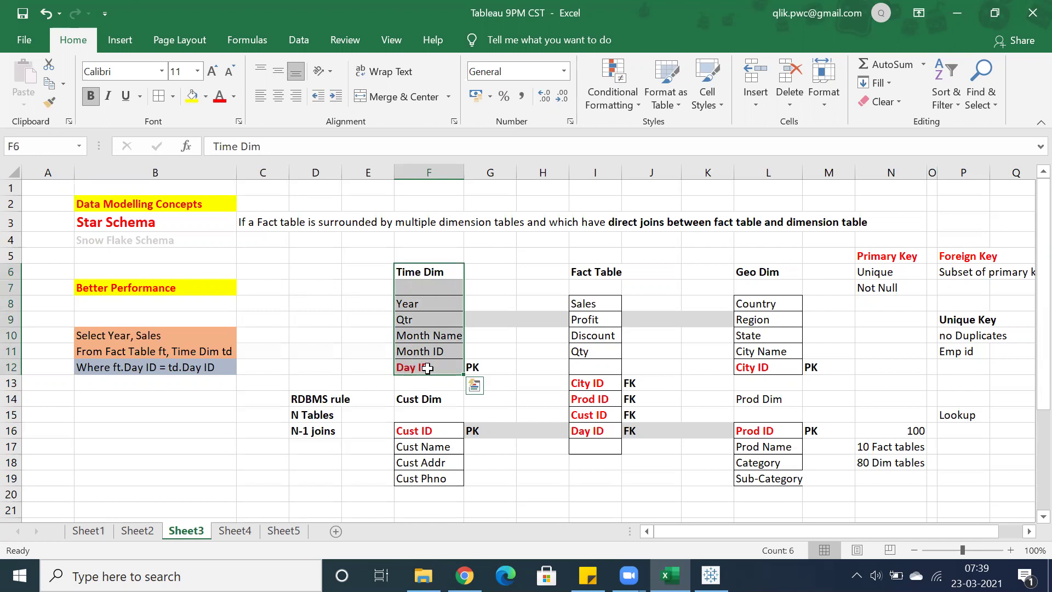
click(427, 368)
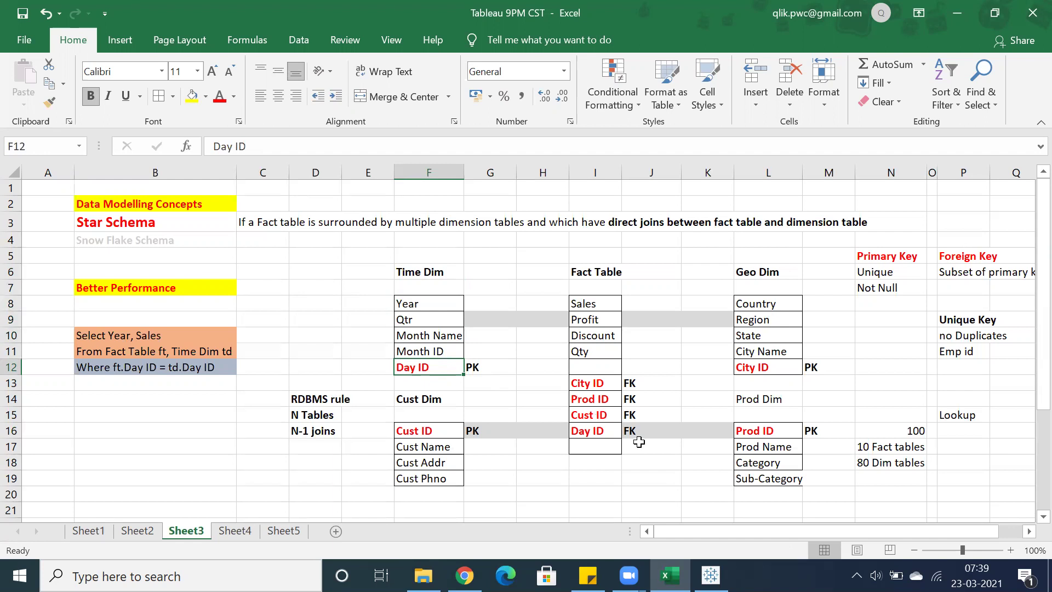
click(236, 530)
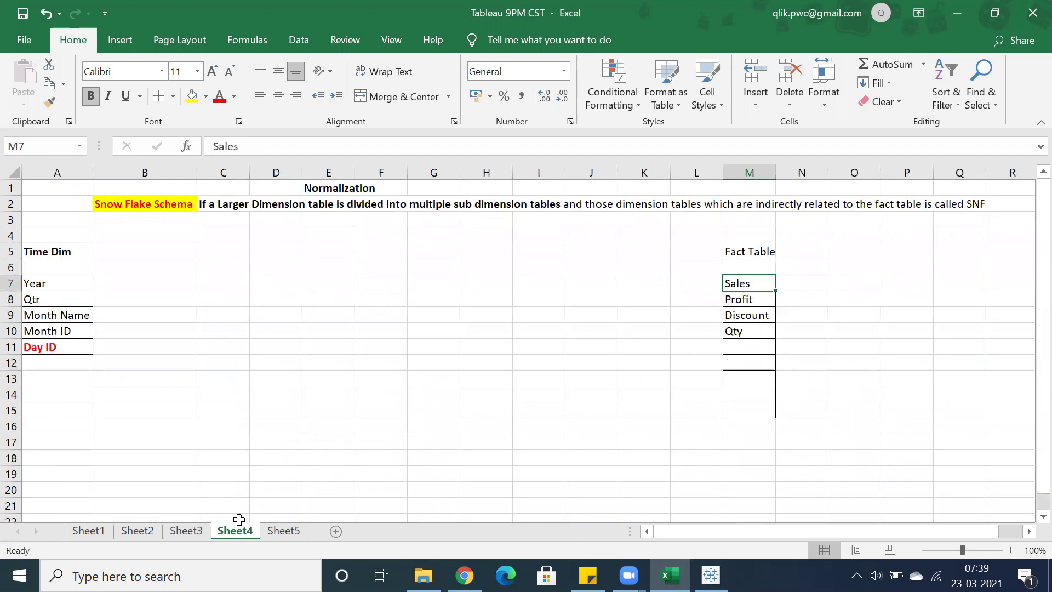
Enter the heading Day Dim in I4 with Day Date and Day ID below it, and apply all borders to I5:I7.
click(534, 239)
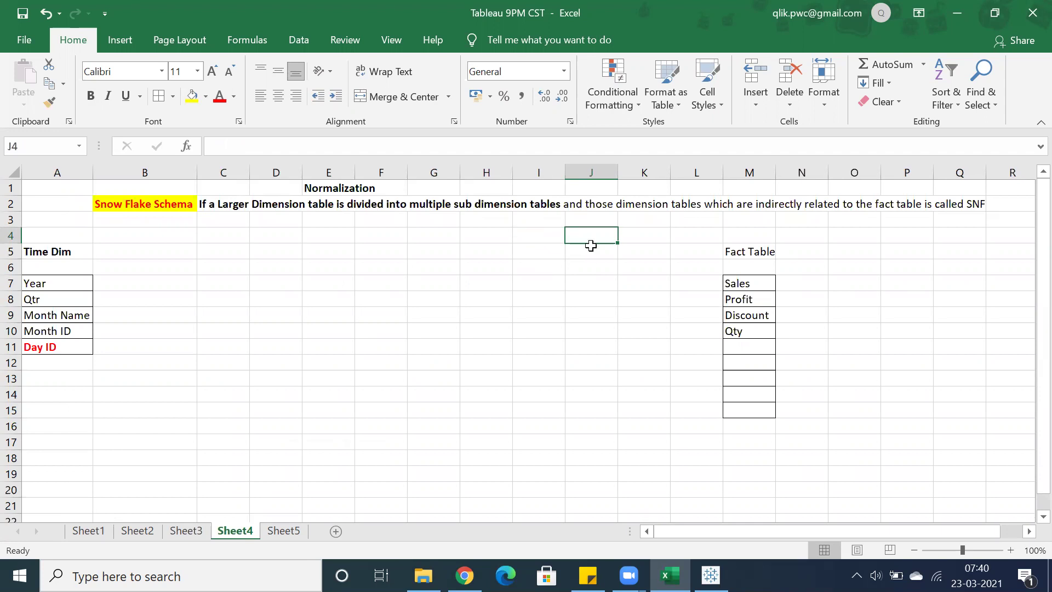
text(Day Dim)
key(Return)
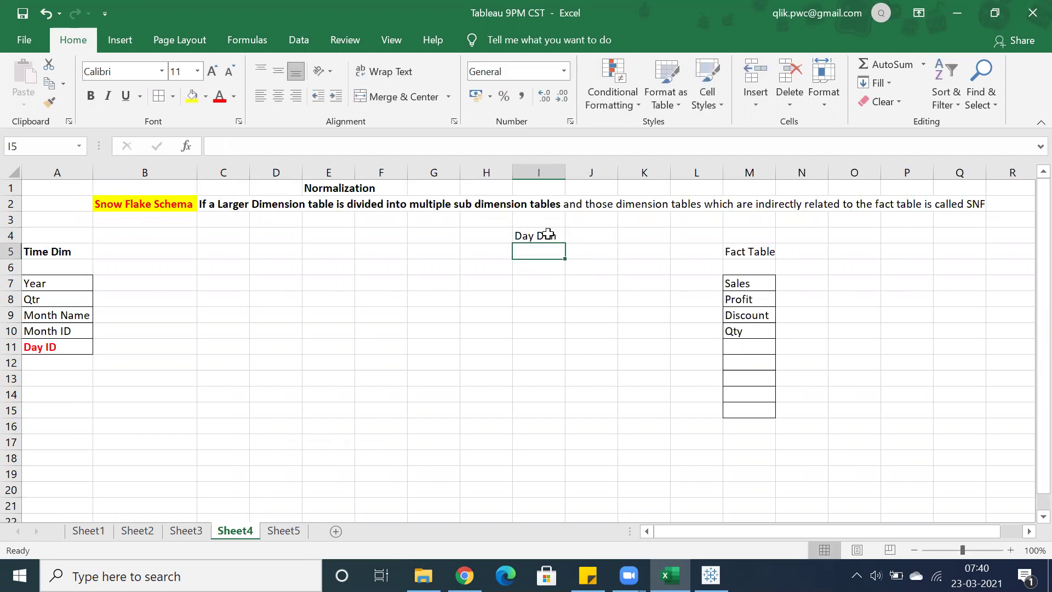
text(Day)
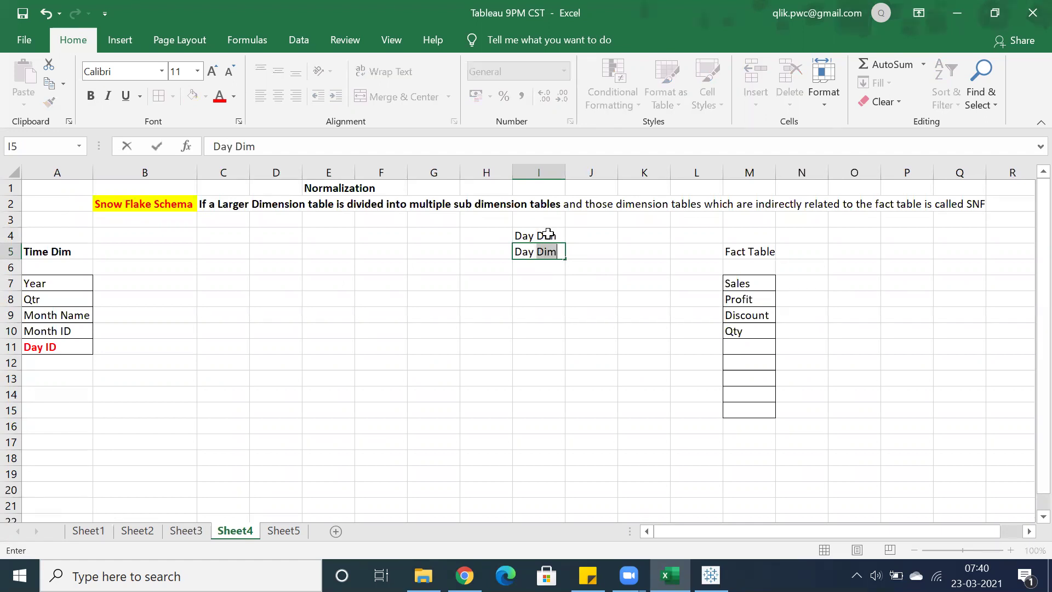
text( Date)
key(Return)
text(Day)
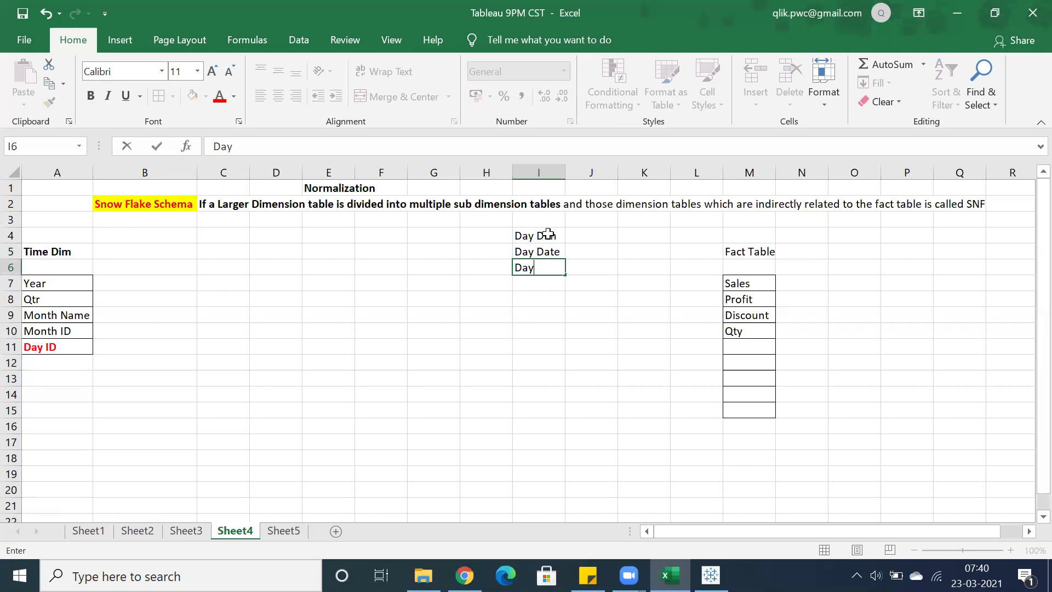
text( ID)
drag(537, 253, 535, 277)
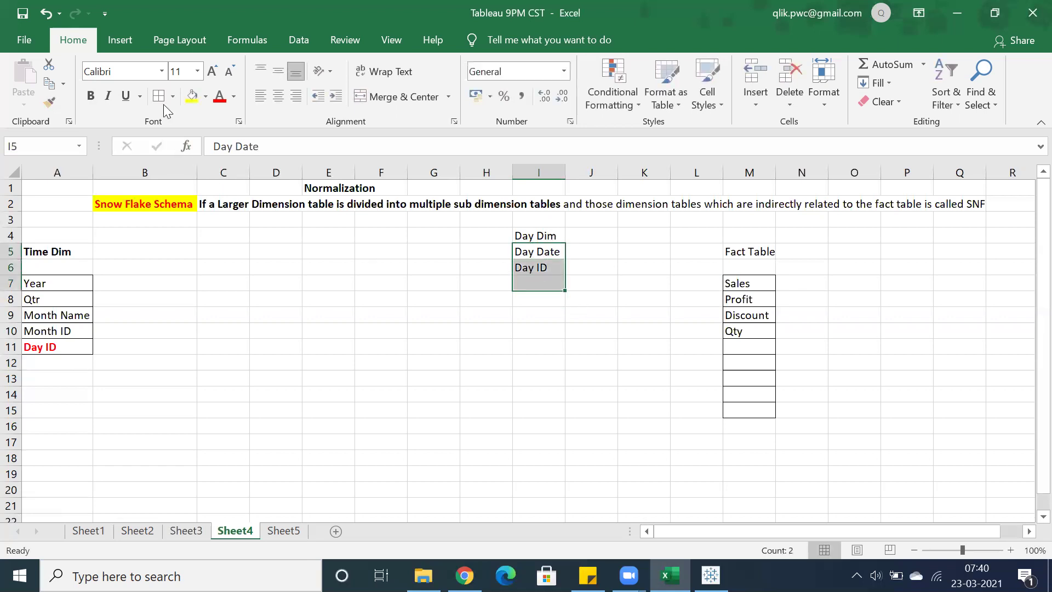
Enter the heading Month Dim in I9 with Month ID and Month Name in the cells below it.
click(523, 314)
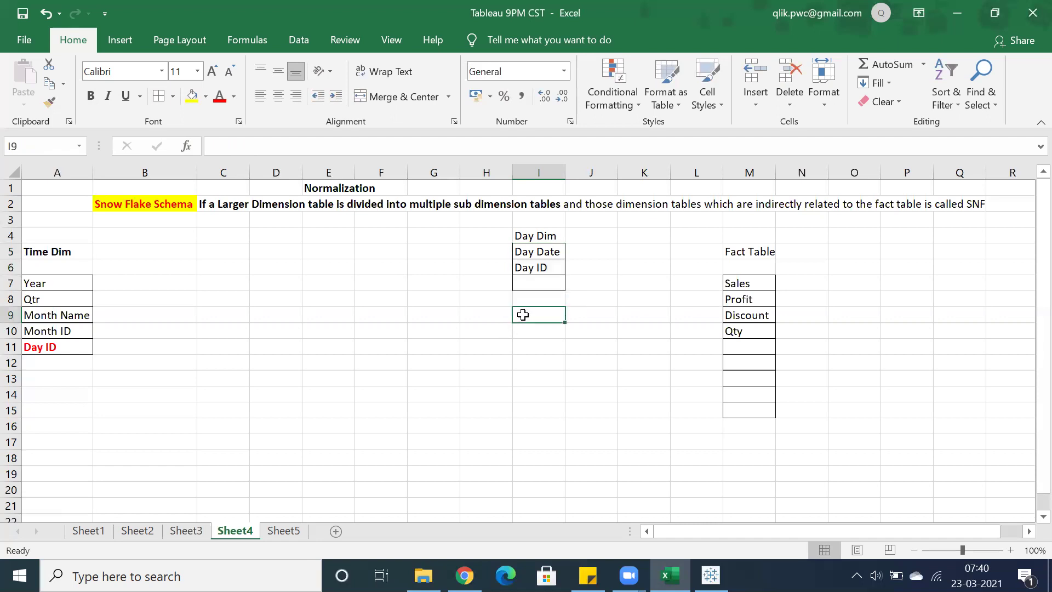
text(Month Dim)
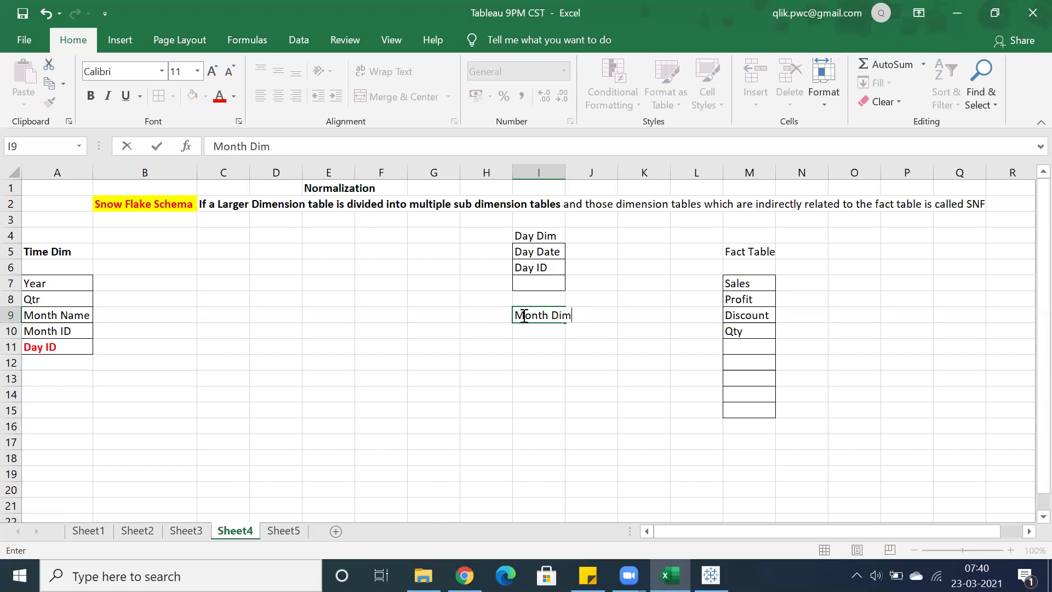
key(Return)
text(Month ID)
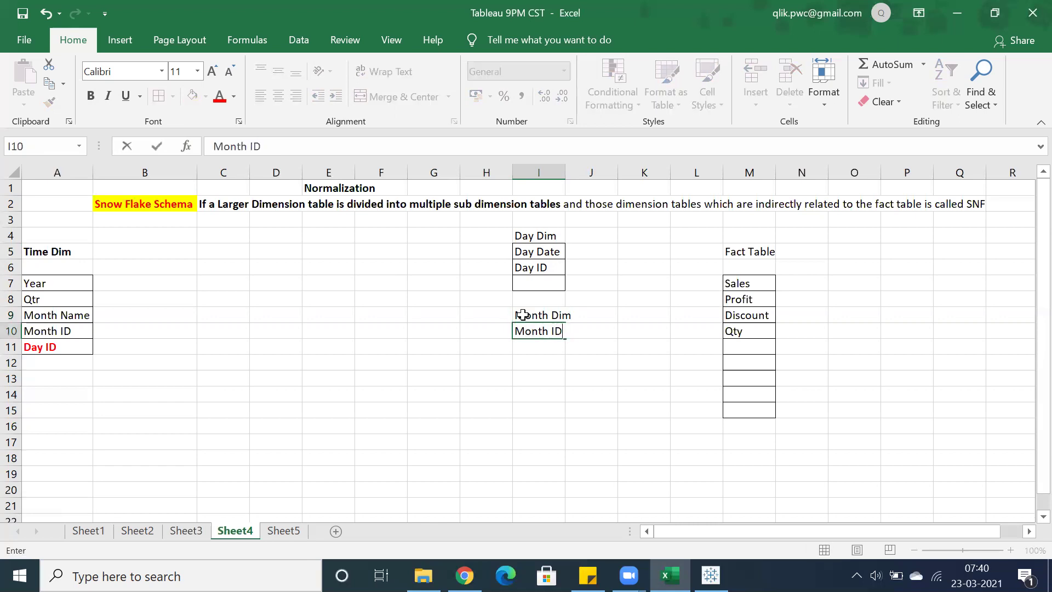
key(Return)
text(Month Name)
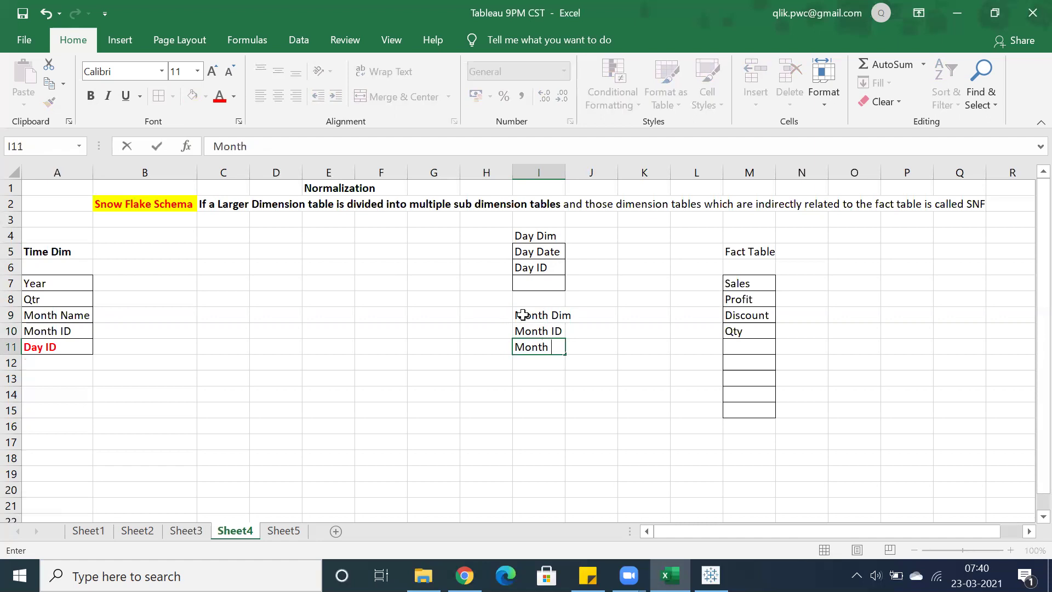
Apply all borders to the Month Dim cells I10:I12 and widen column I to fit Month Name.
drag(528, 327, 535, 365)
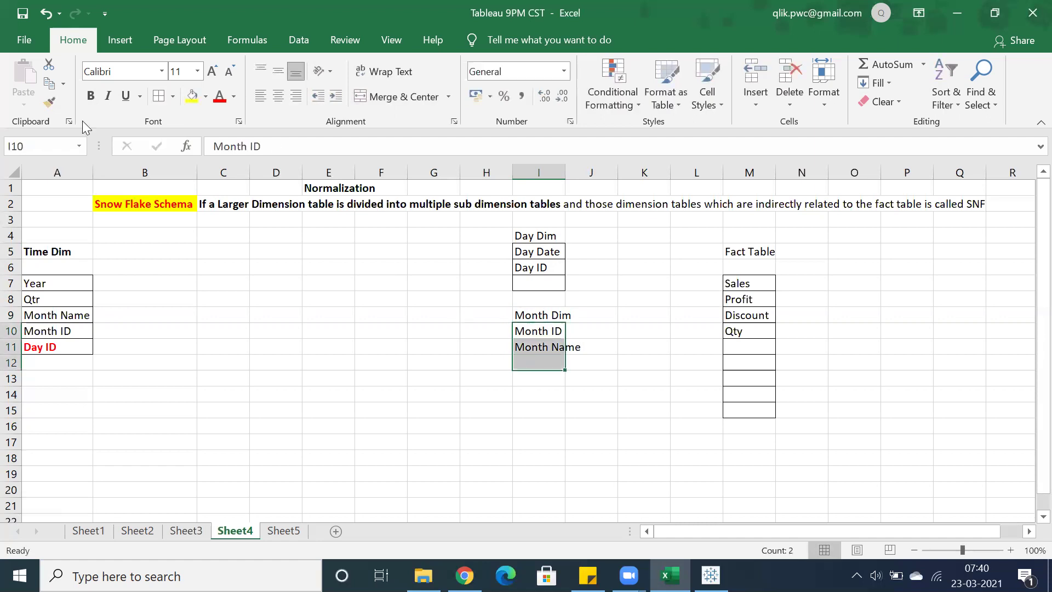
click(162, 96)
click(520, 397)
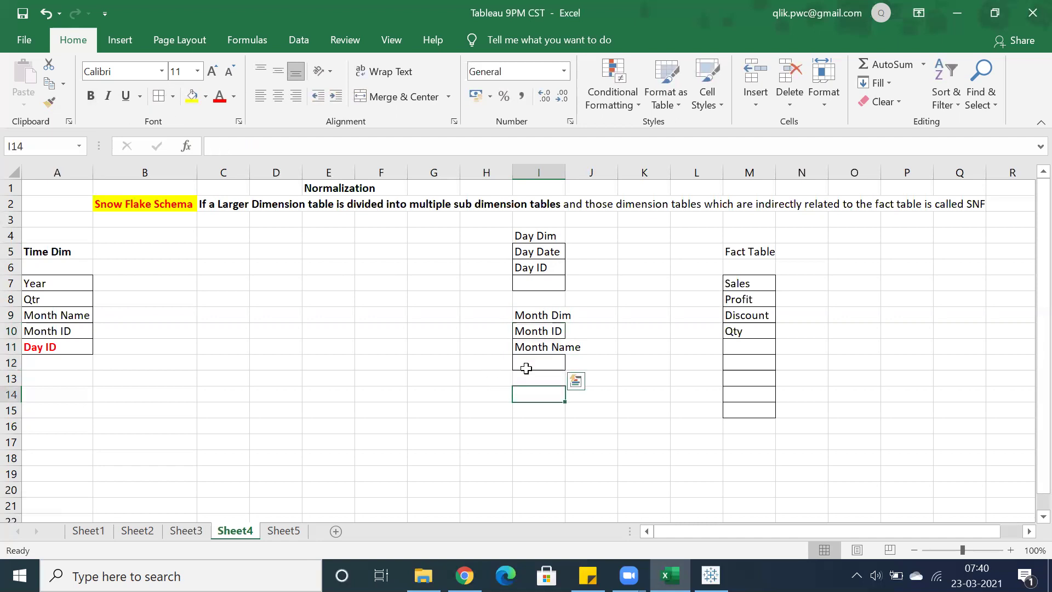
drag(567, 170, 582, 170)
Enter the heading Qtr Dim in I14 with Qtr ID and Qtr Date below it, and apply all borders to I15:I17.
text(Q)
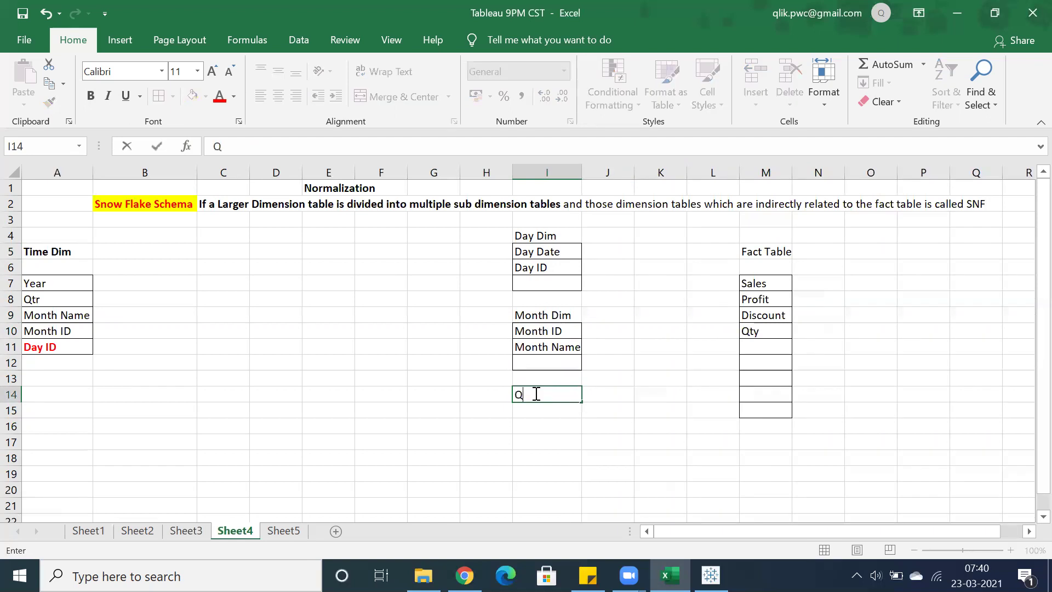
text(tr Dim)
key(Return)
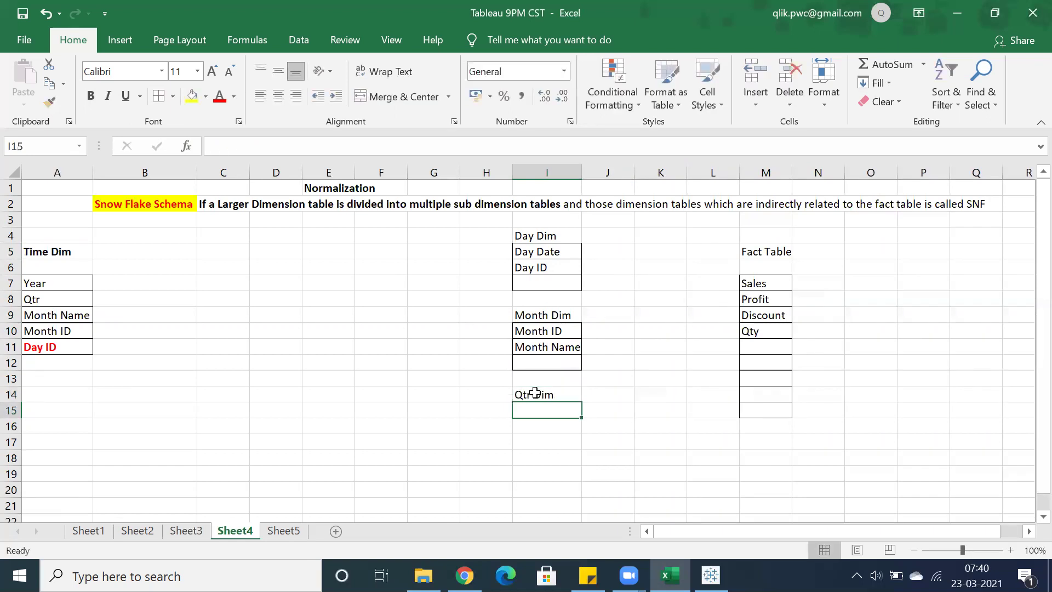
text(Qtr ID)
key(Return)
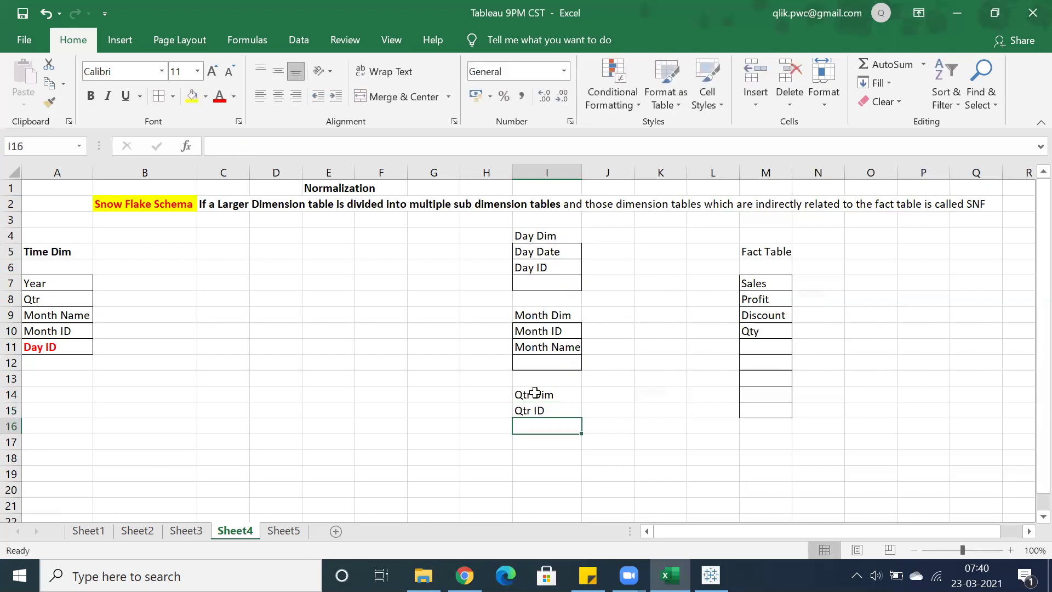
text(Qtr Date)
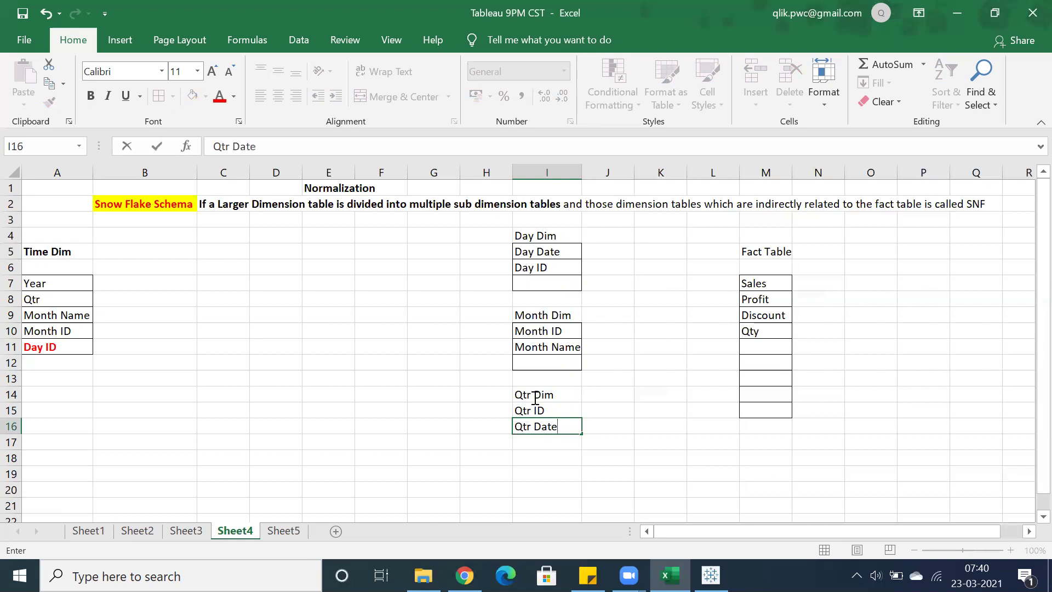
drag(535, 410, 543, 443)
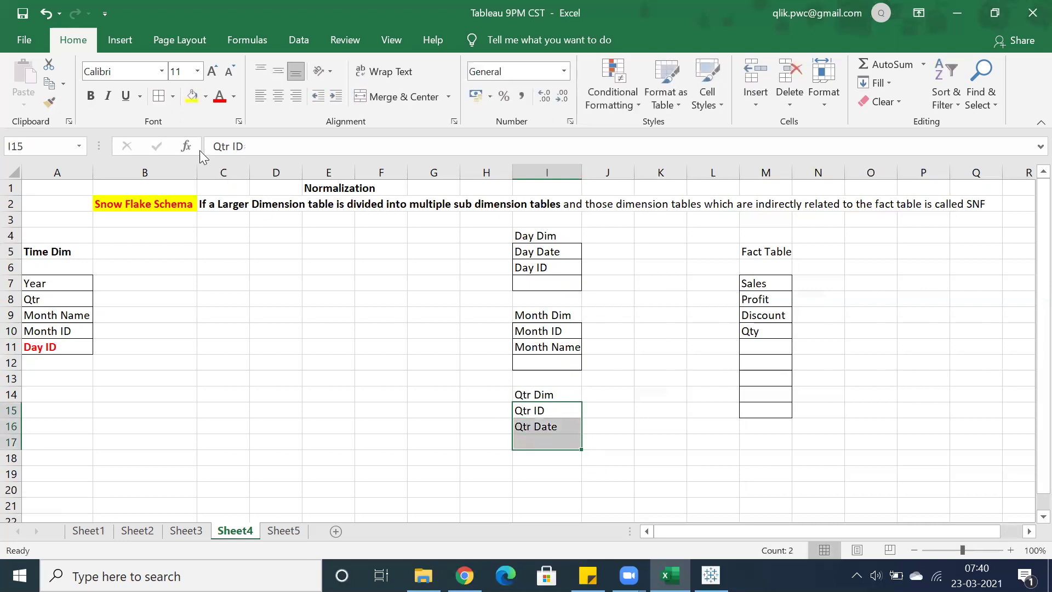
click(159, 96)
Enter the heading Year Dim in I19 with Year ID and Year below it, and apply all borders to I20:I21.
click(547, 474)
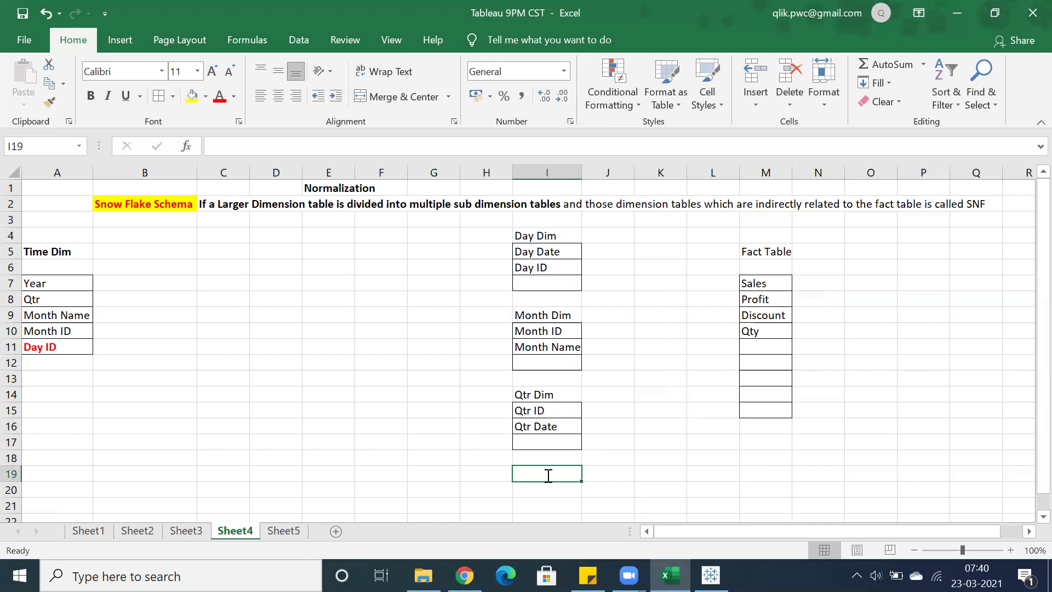
text(Year Dim)
key(Return)
text(Year ID)
key(Return)
text(YE)
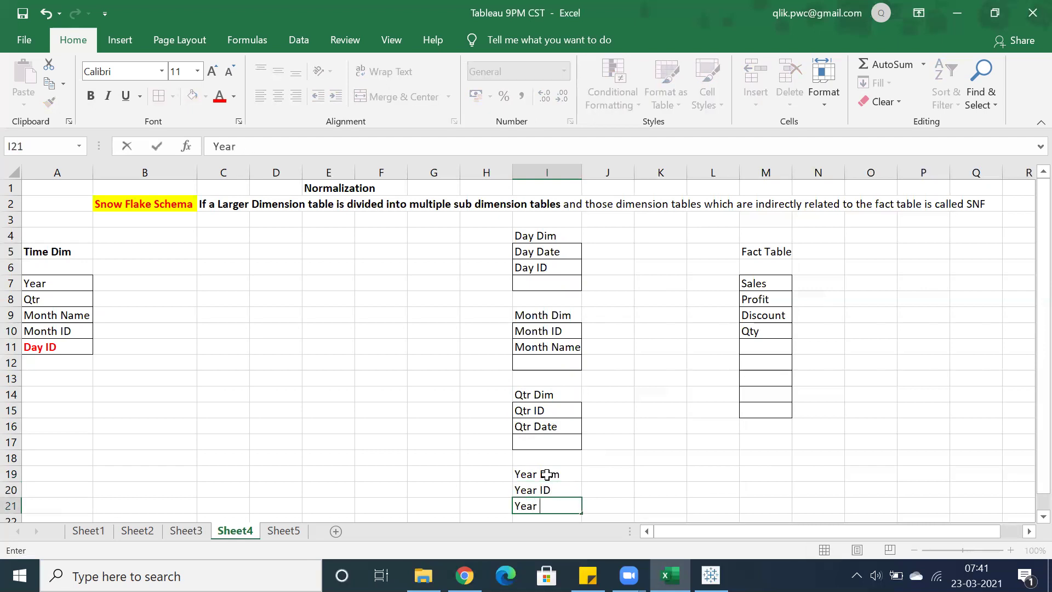
text(ar)
drag(532, 490, 533, 505)
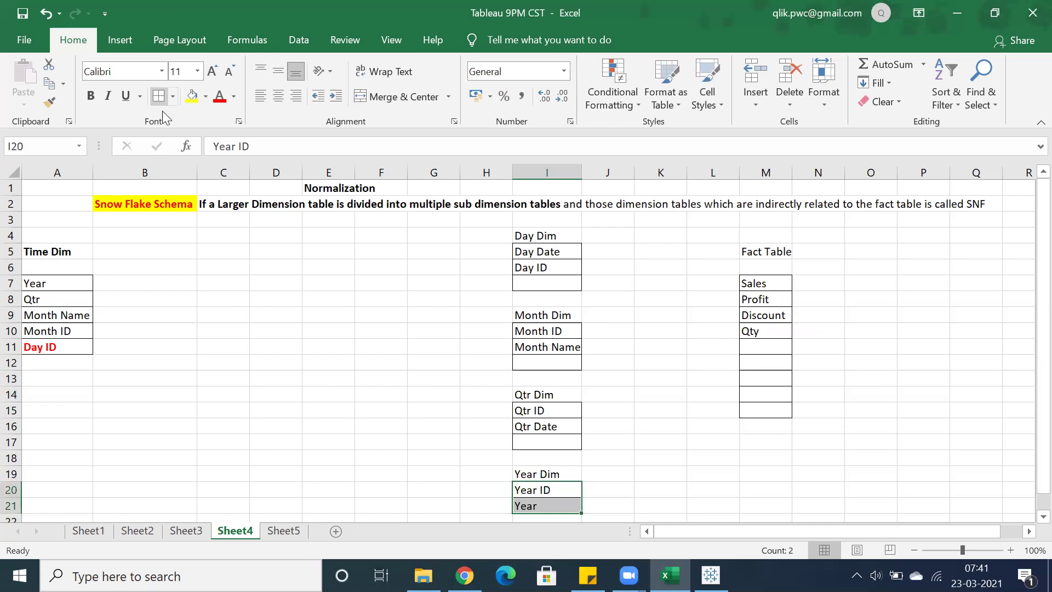
click(499, 284)
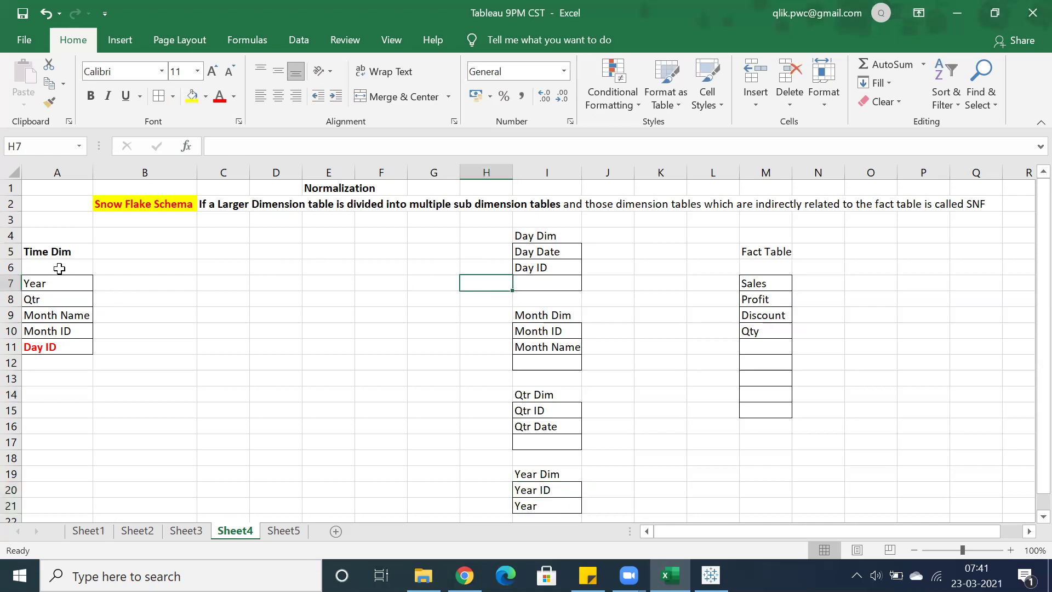
Examine the Time Dim table in column A, going through its fields from Year to Day ID.
click(49, 253)
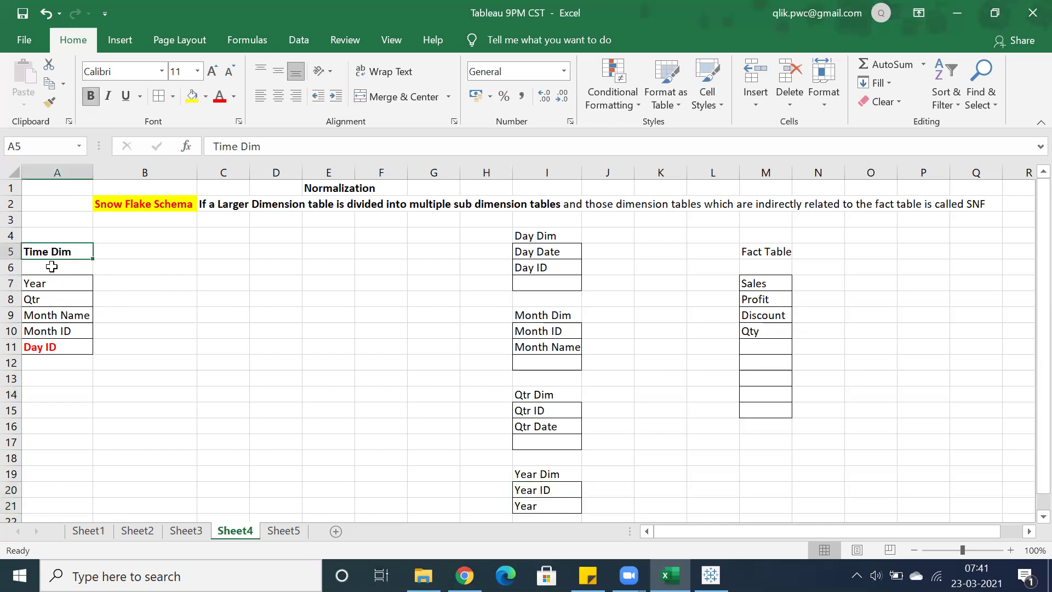
drag(46, 252, 50, 346)
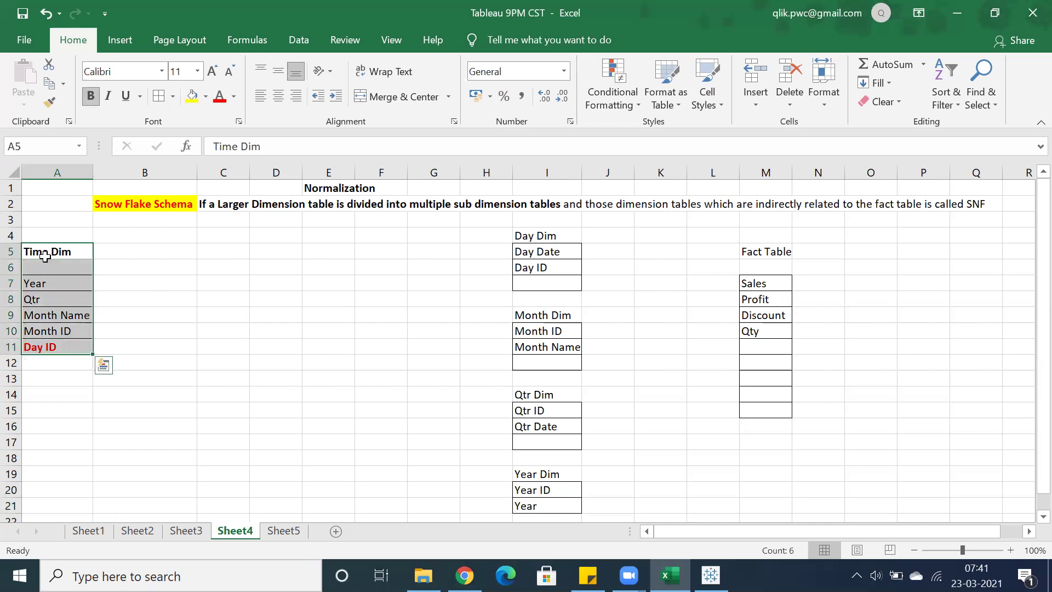
click(44, 252)
click(45, 284)
click(47, 299)
click(48, 316)
click(48, 331)
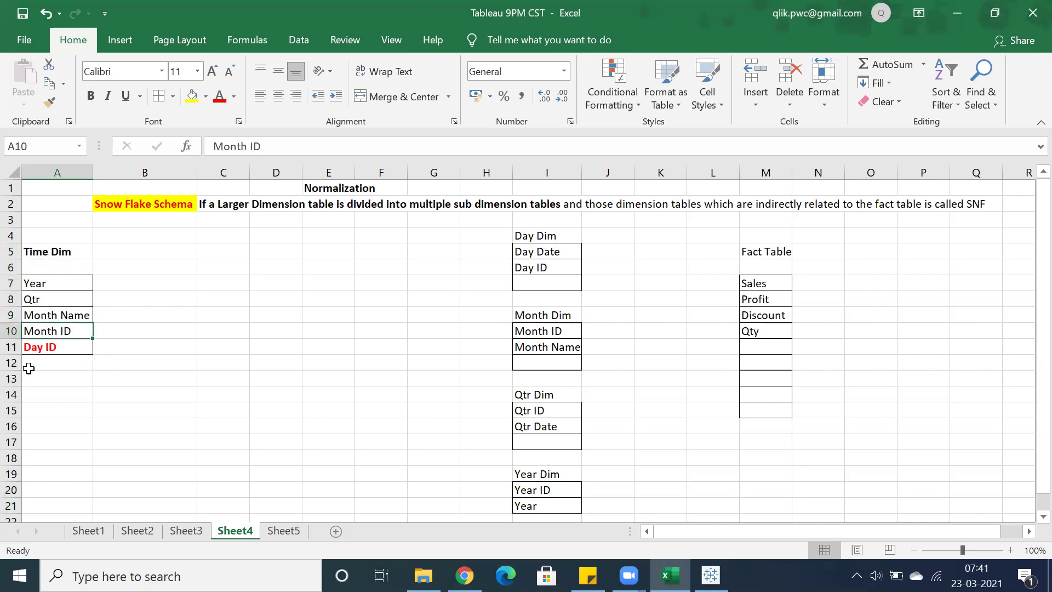
click(43, 318)
click(36, 282)
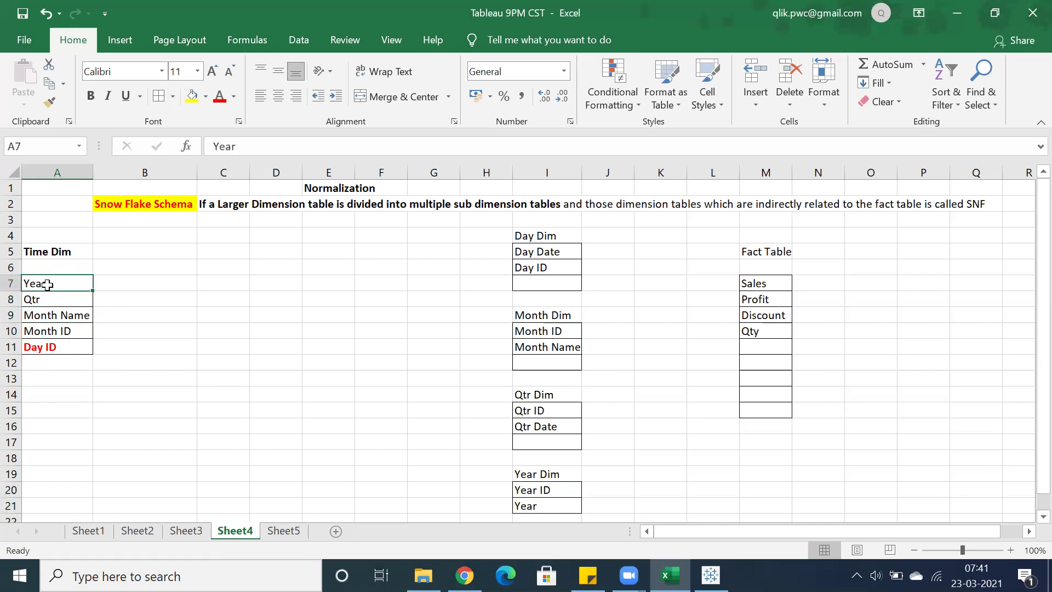
click(41, 298)
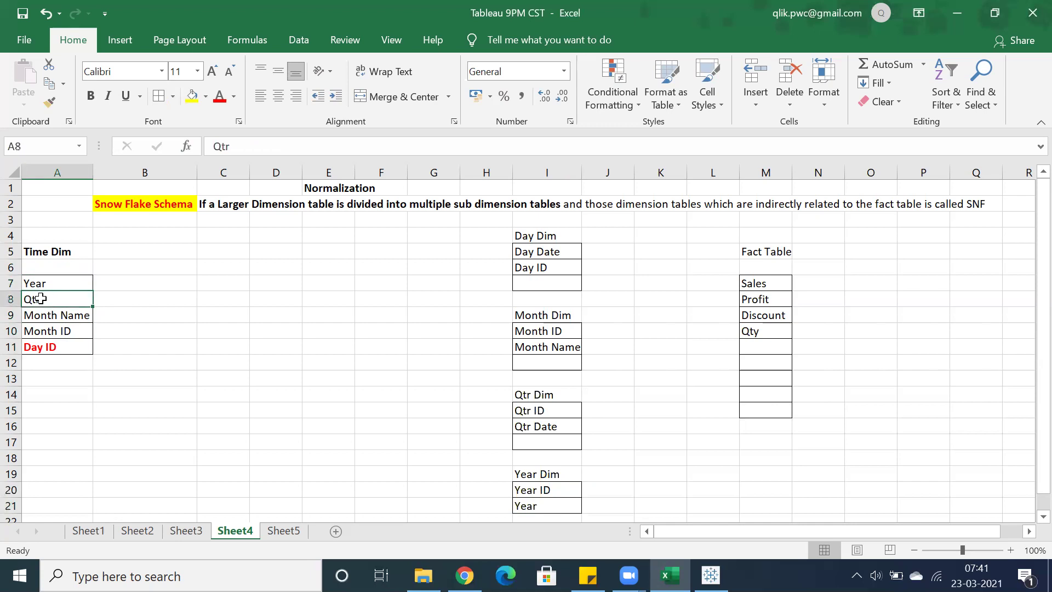
click(39, 340)
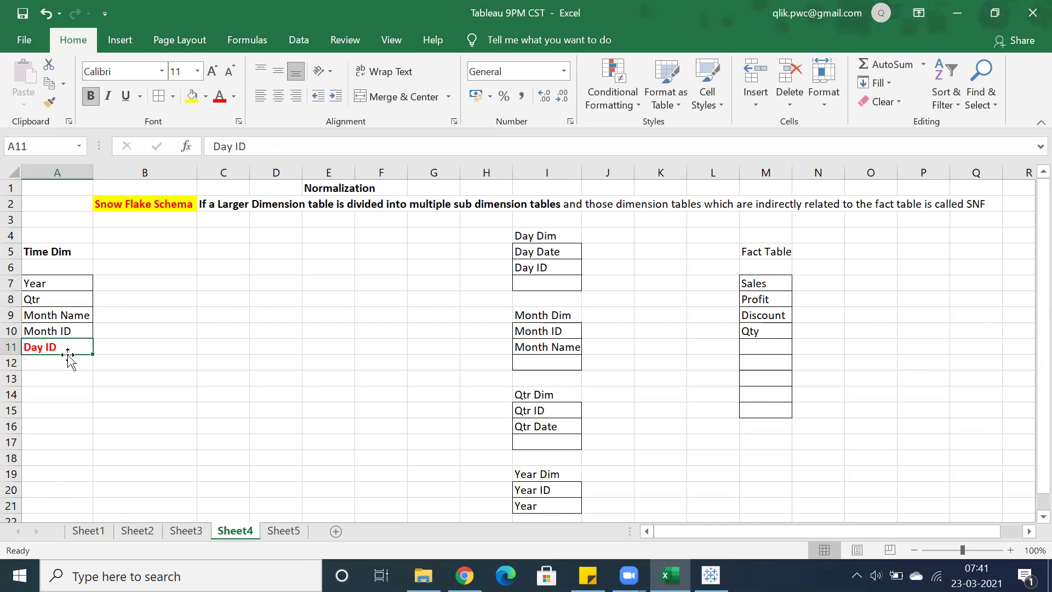
drag(34, 252, 49, 363)
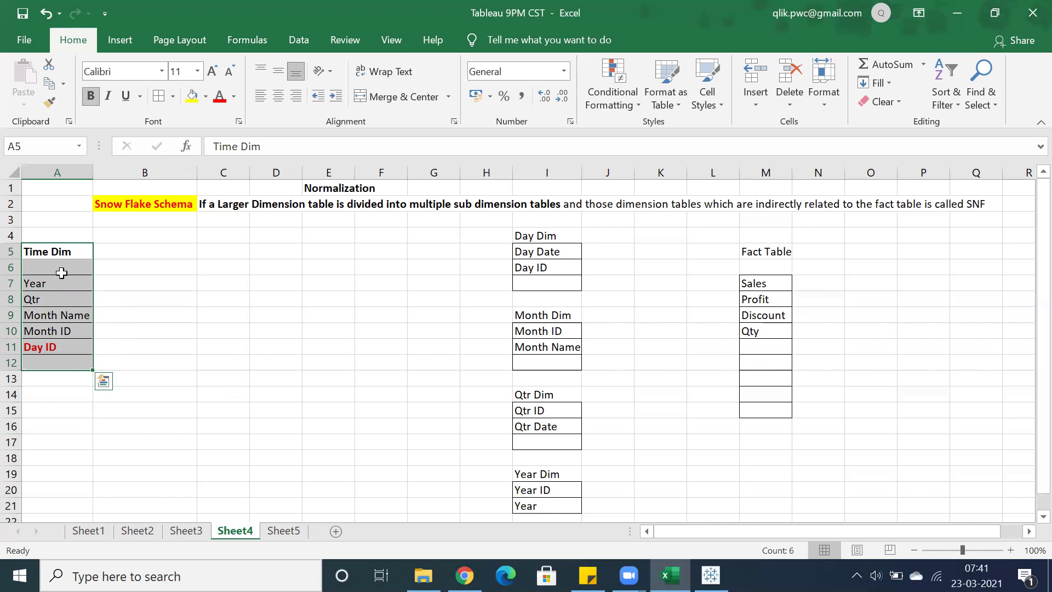
drag(42, 232, 33, 370)
click(35, 397)
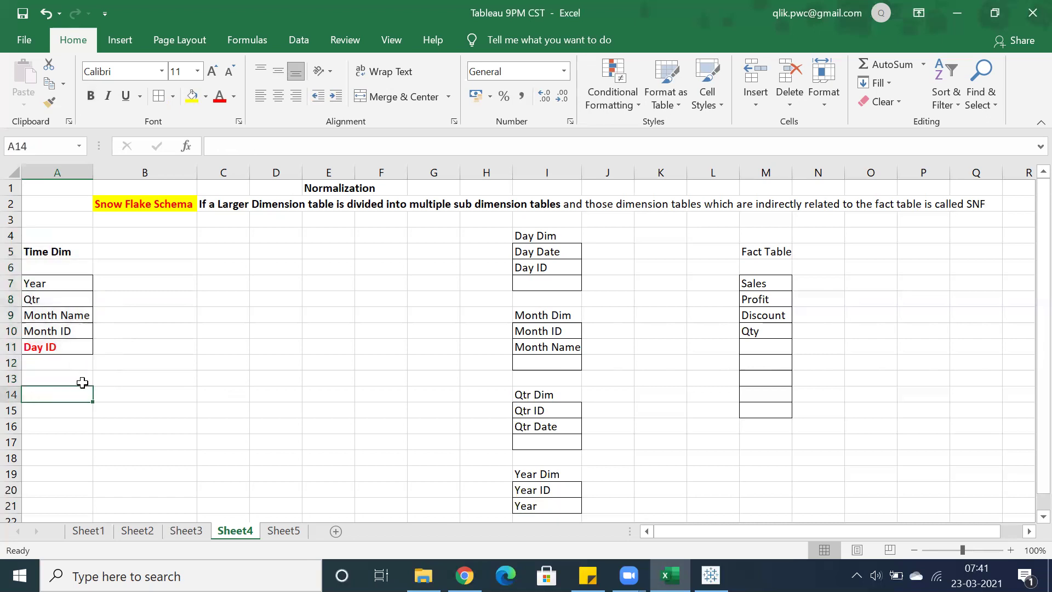
Make the table headings Day Dim, Month Dim, Qtr Dim, Year Dim and Fact Table bold.
click(529, 239)
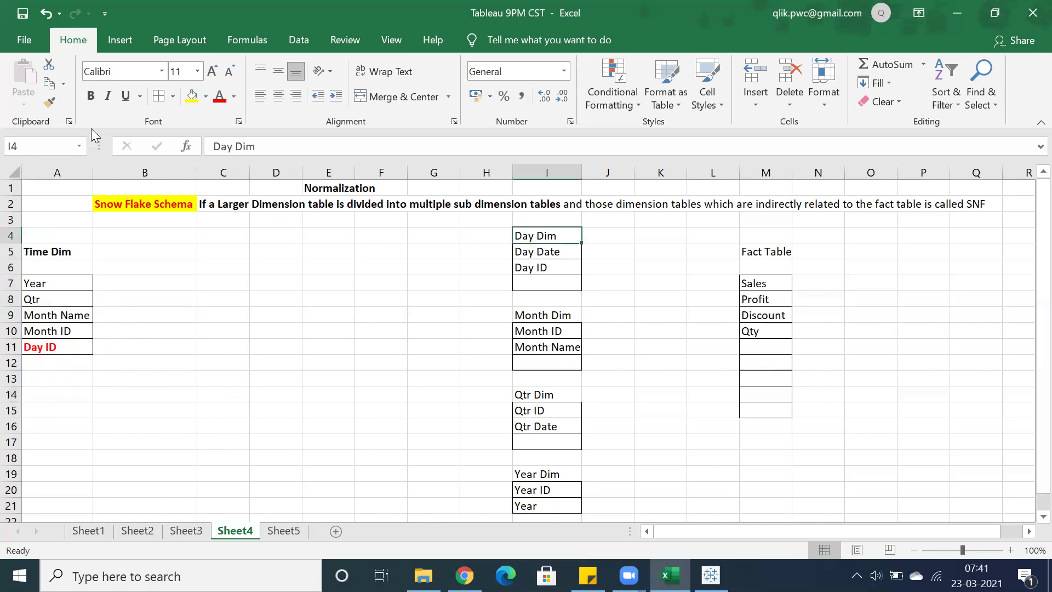
click(90, 96)
click(541, 314)
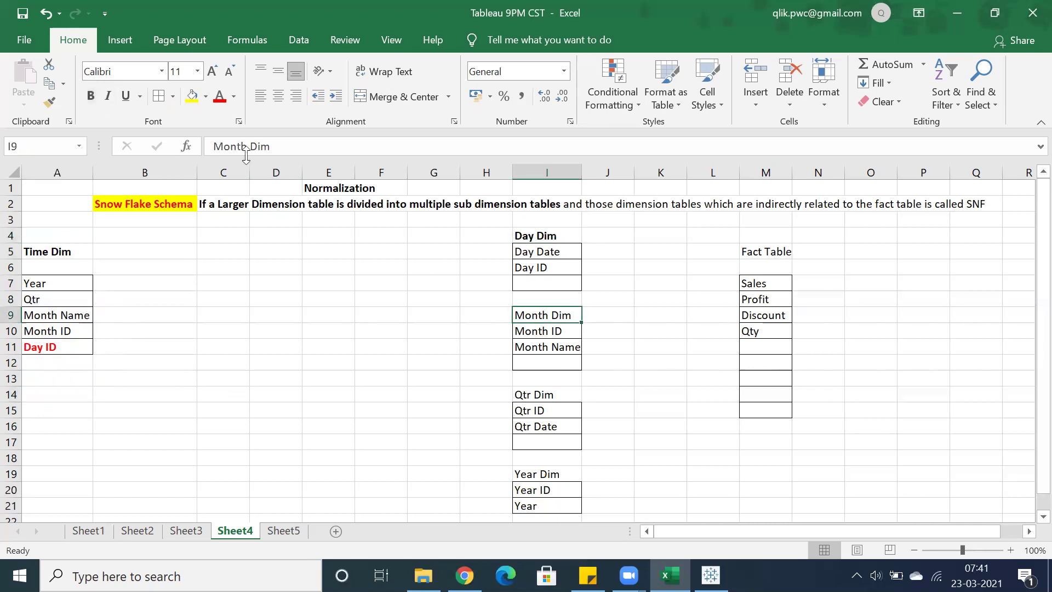
click(92, 98)
click(552, 392)
click(90, 98)
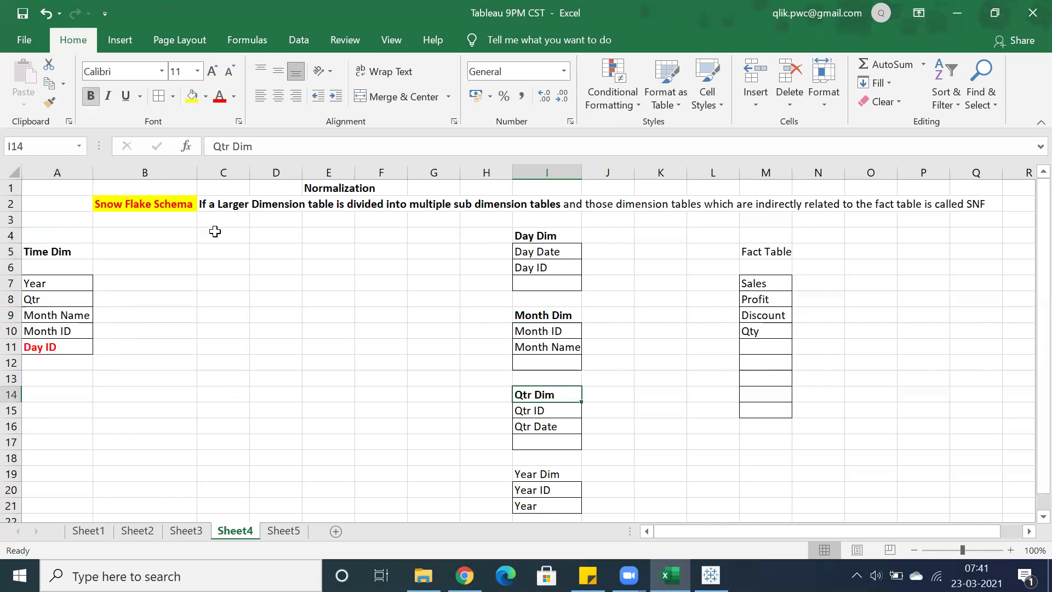
click(536, 477)
click(91, 98)
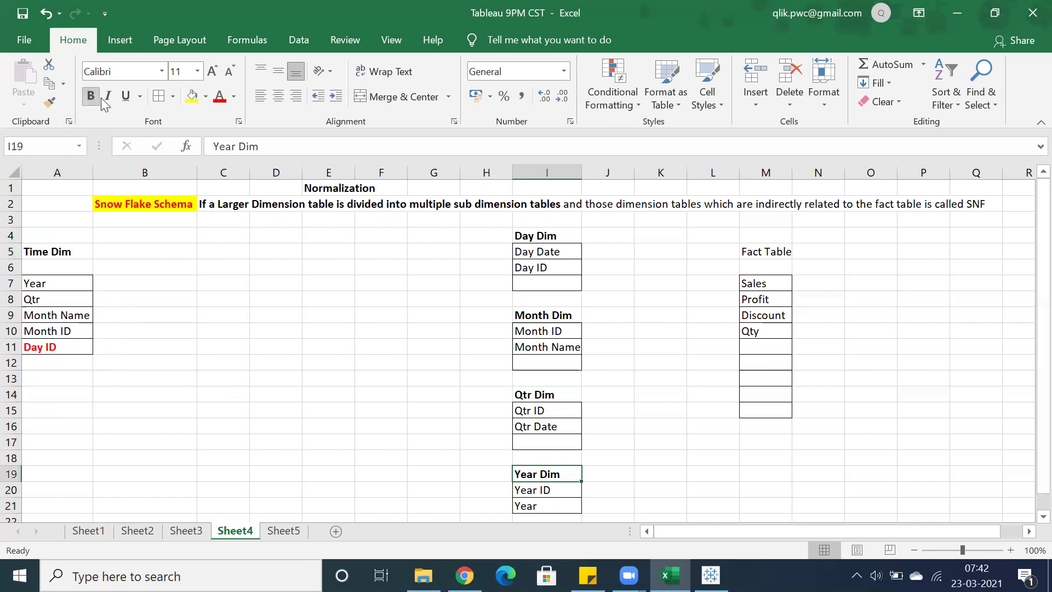
click(744, 252)
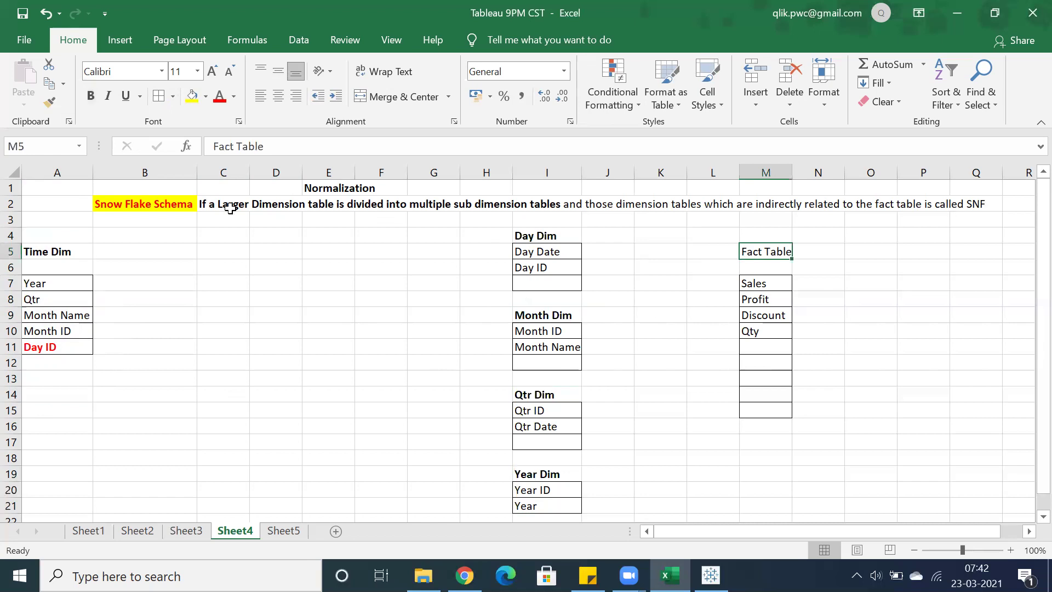
click(92, 97)
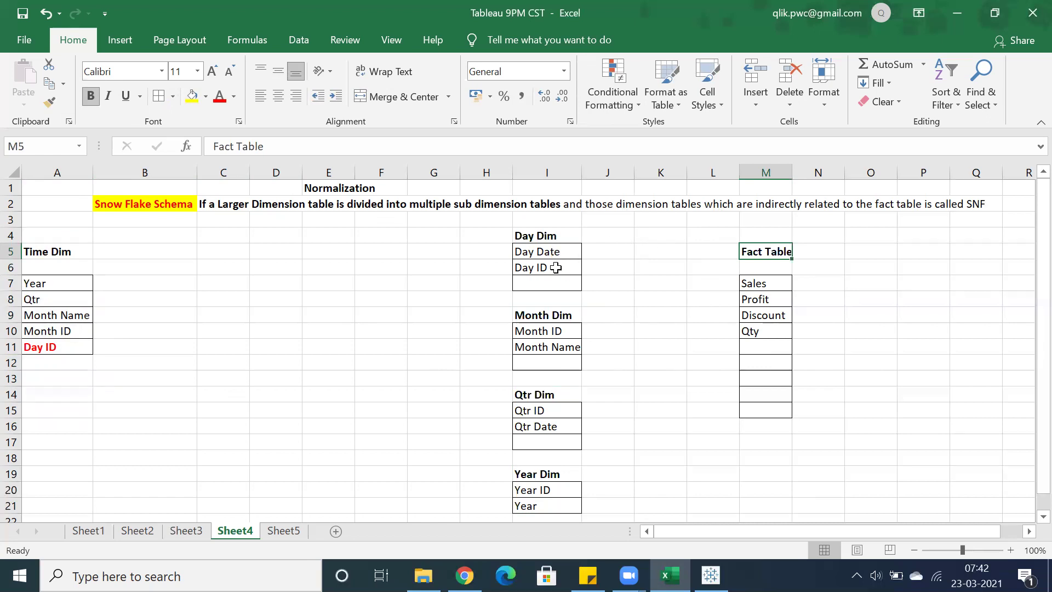
Copy Day Date from I5 in the Day Dim table into M12 of the fact table.
click(547, 252)
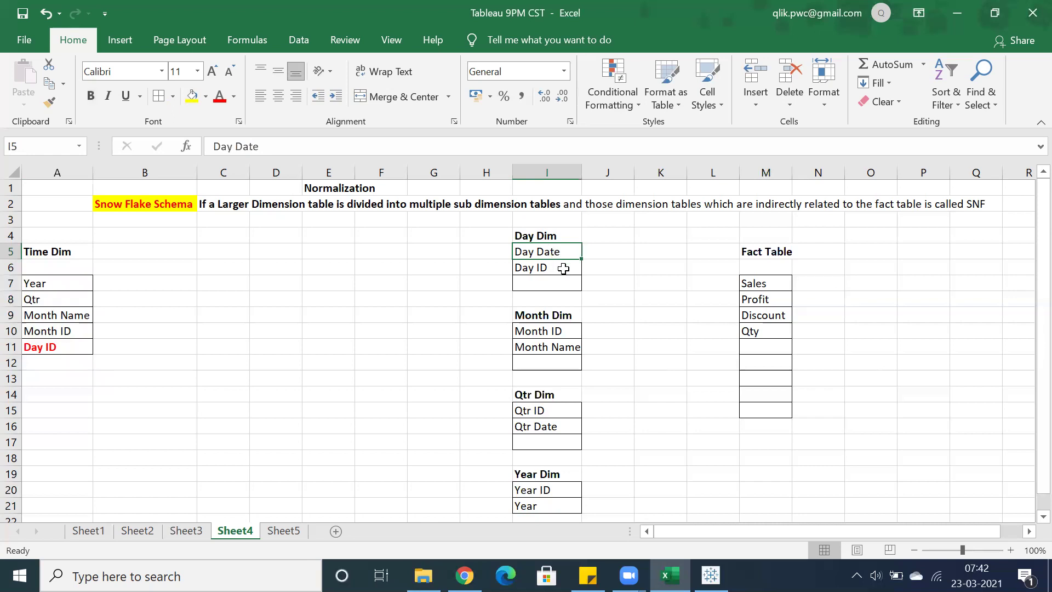
key(ctrl+c)
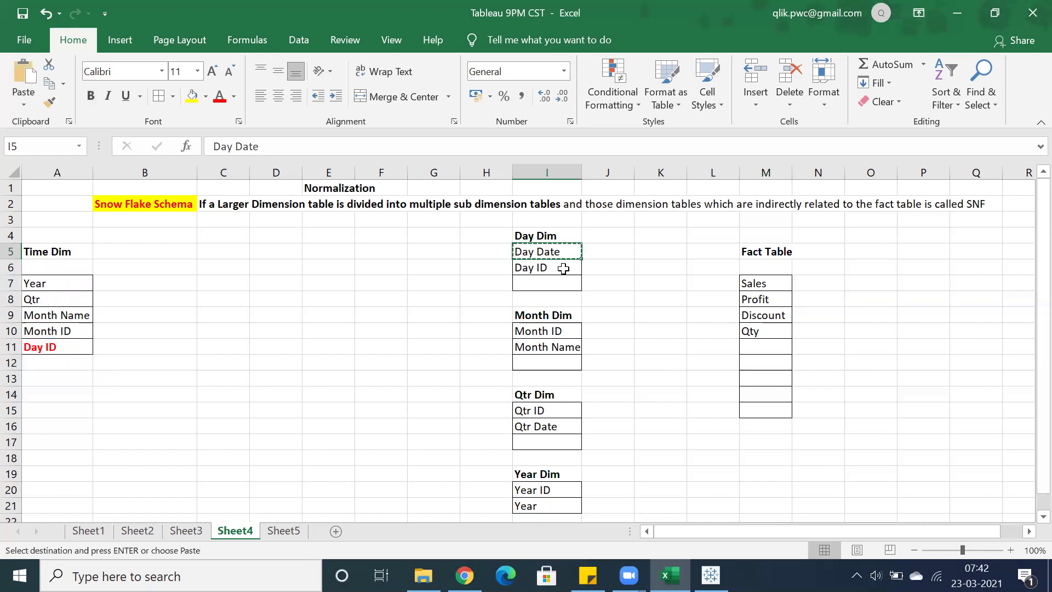
click(754, 361)
key(ctrl+v)
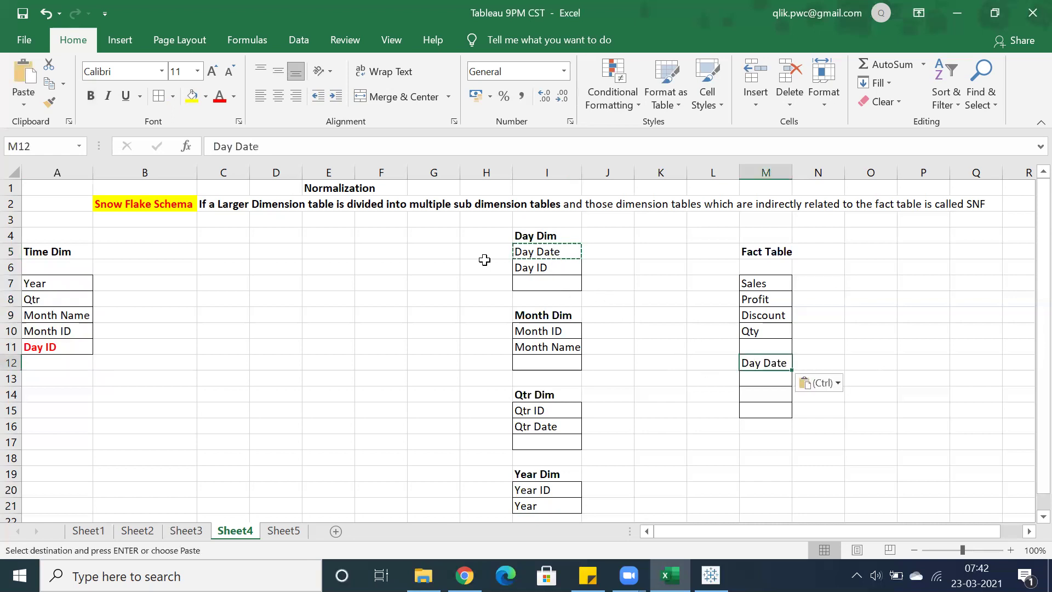
Format Day Date as bold red text in both the fact table cell M12 and the Day Dim cell I5.
click(219, 97)
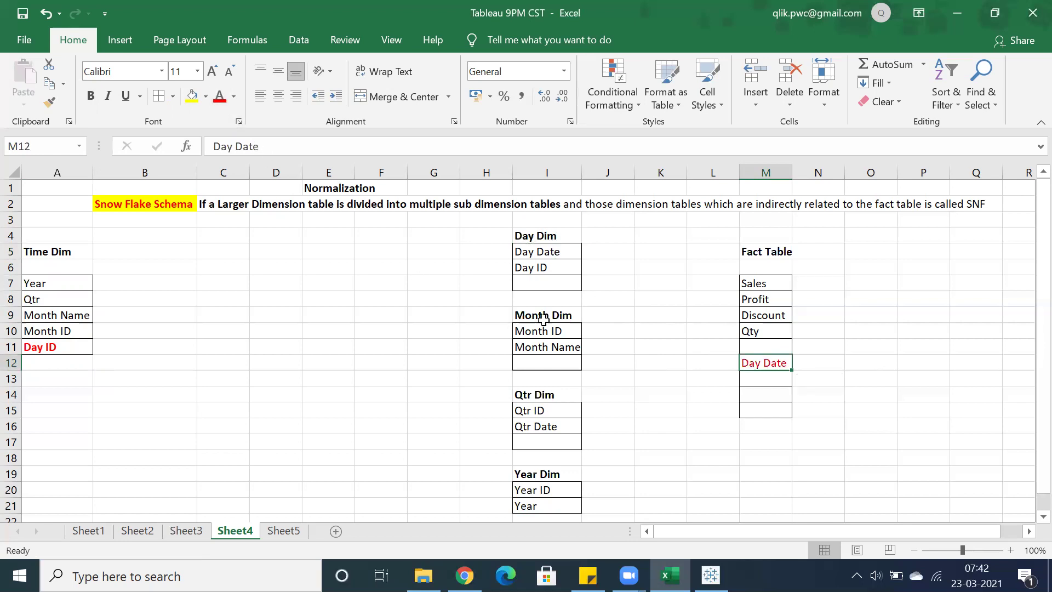
click(529, 253)
click(219, 96)
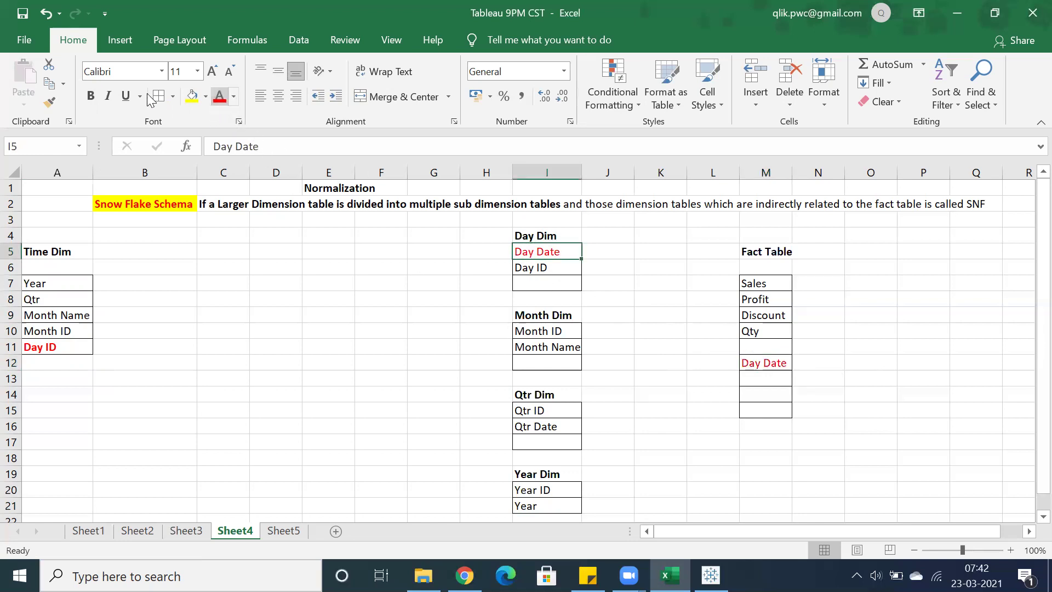
click(90, 96)
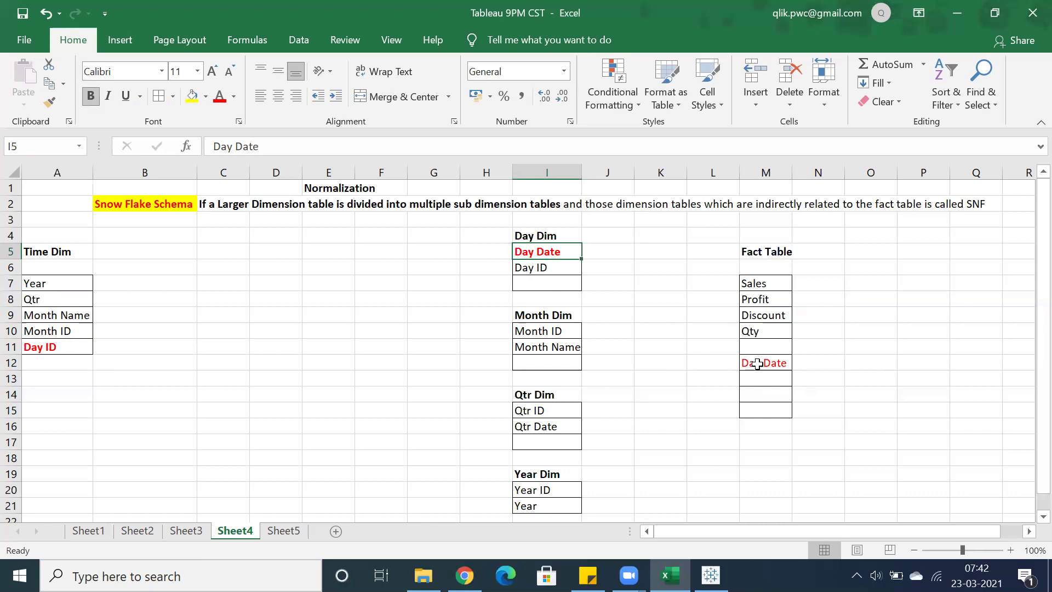
click(757, 364)
click(98, 103)
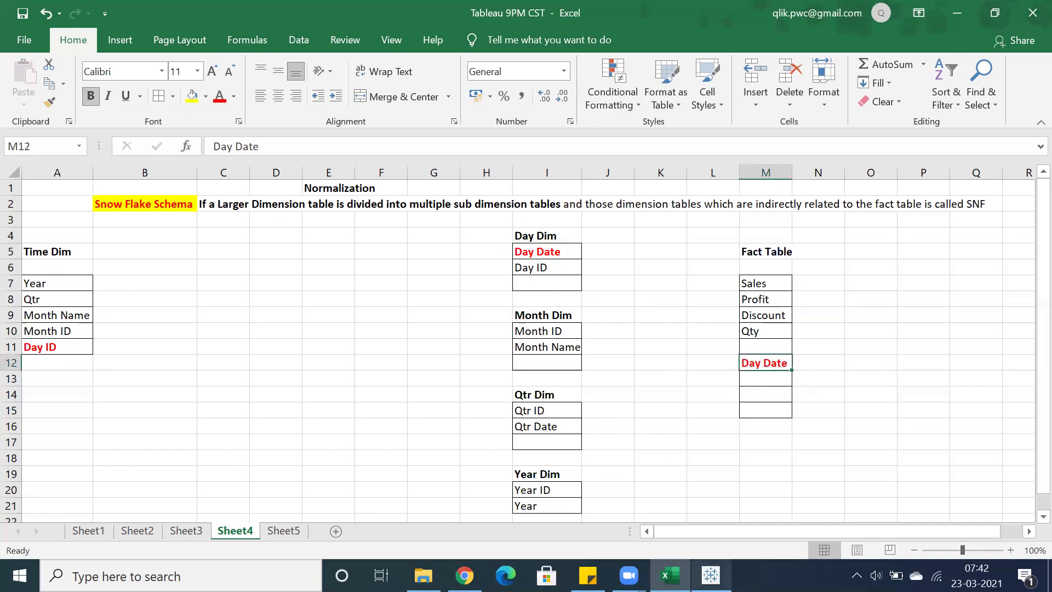
Switch to Tableau to view the Microsoft Access connection settings for TUTORIAL_DATA_7200.mdb, and return to the Excel workbook.
click(710, 575)
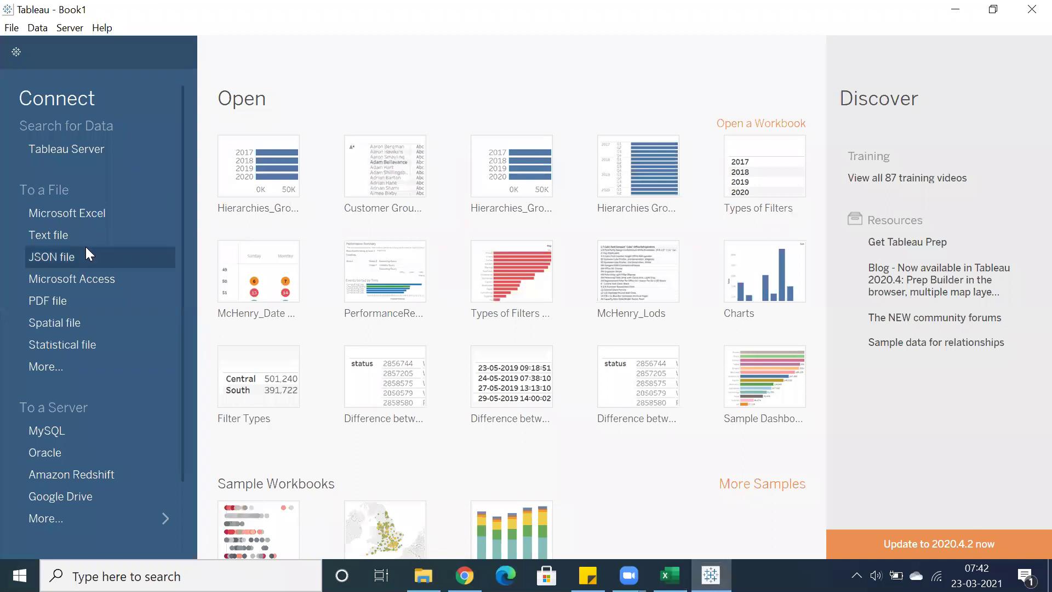
click(67, 280)
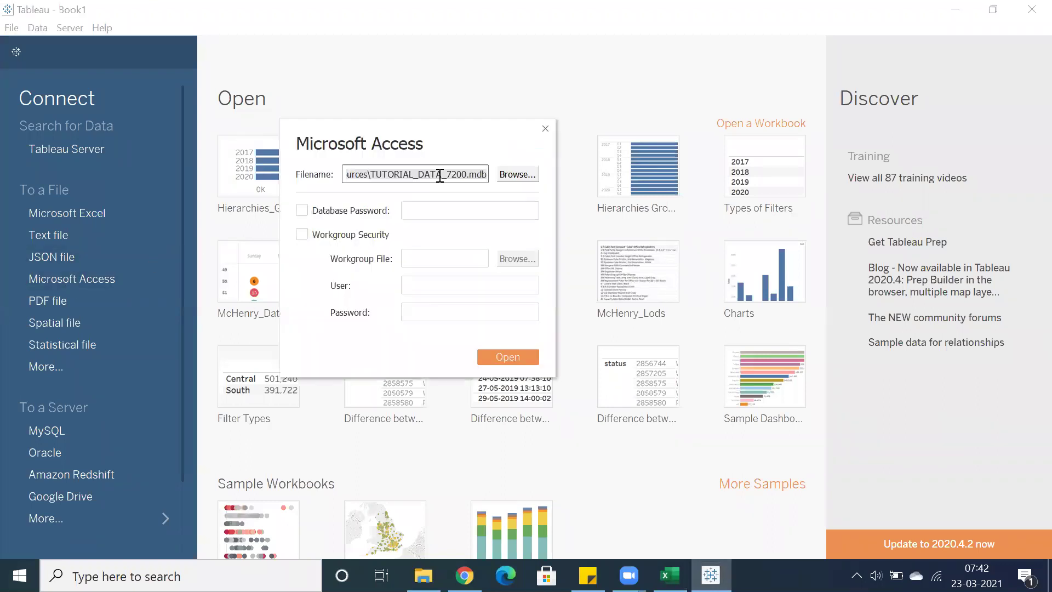
click(484, 358)
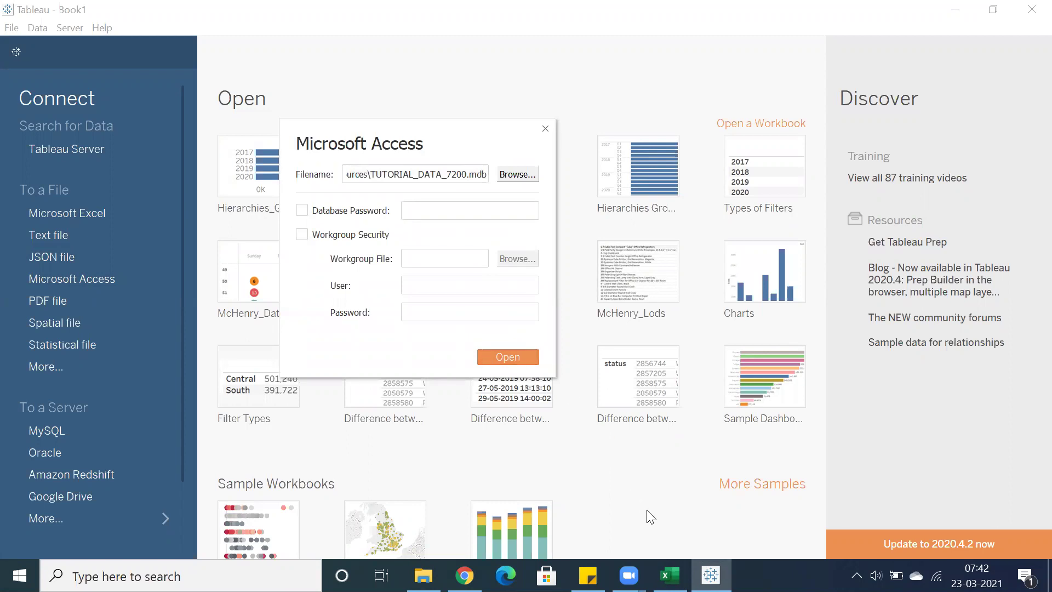
click(669, 575)
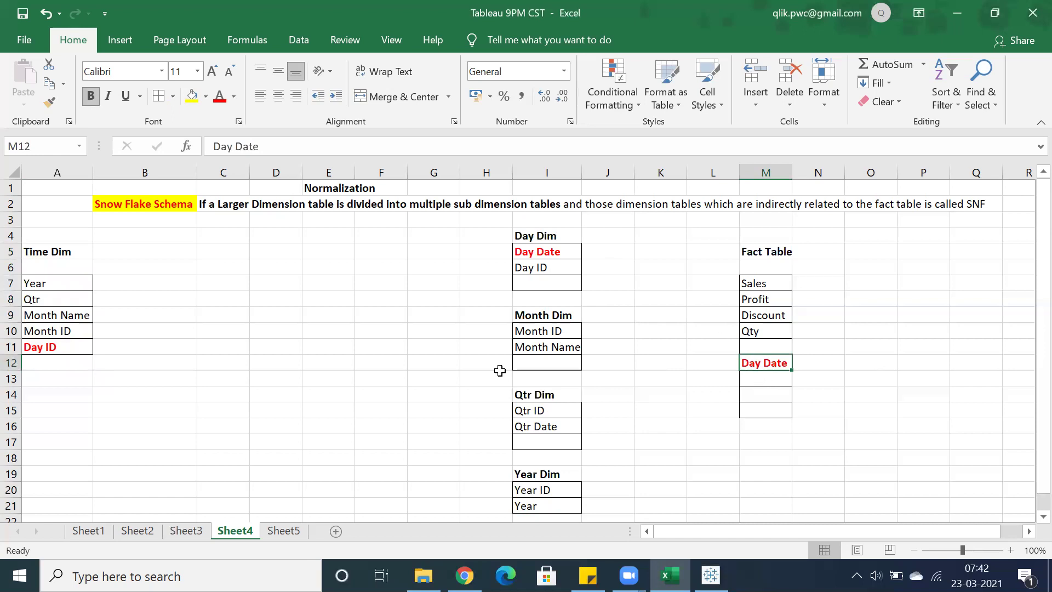
Examine how the Day, Month, Qtr and Year dimension tables relate to one another and to the fact table.
click(533, 330)
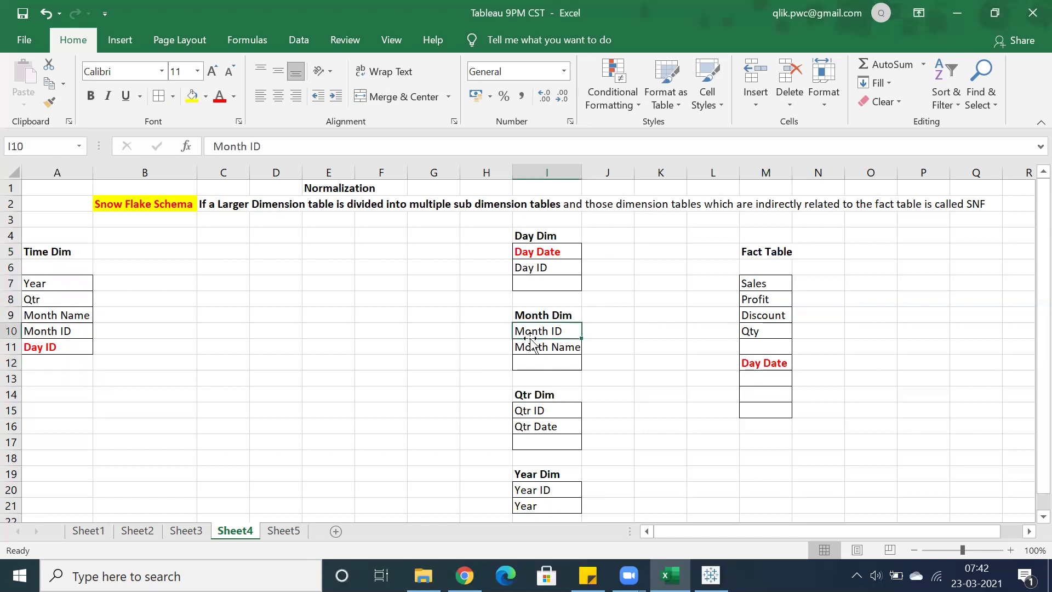
click(748, 362)
click(543, 410)
click(765, 379)
click(530, 489)
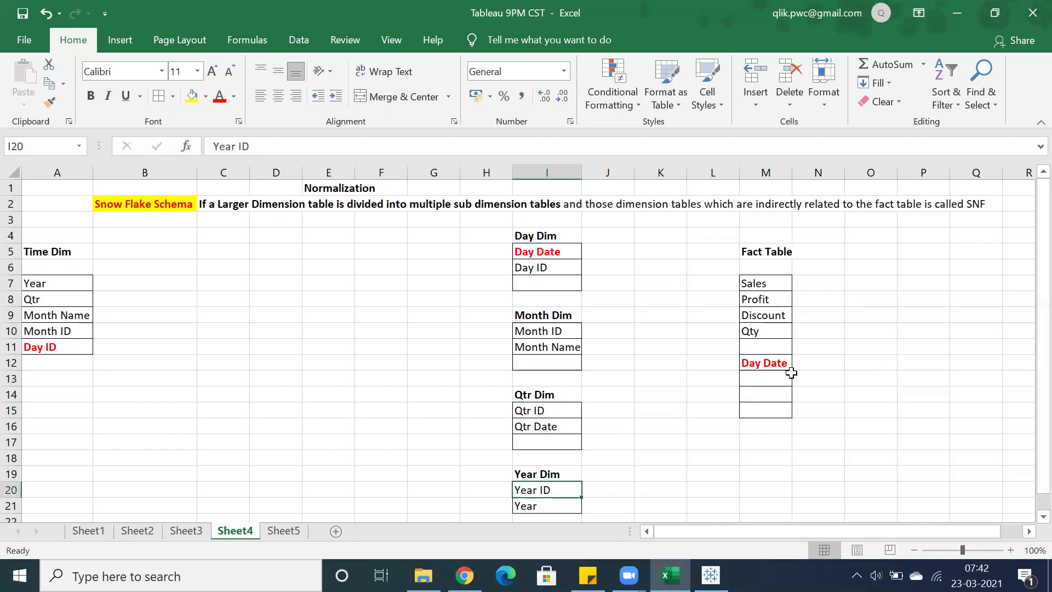
click(758, 383)
click(557, 488)
click(538, 252)
click(540, 321)
click(533, 400)
click(539, 485)
click(550, 398)
click(546, 317)
click(543, 239)
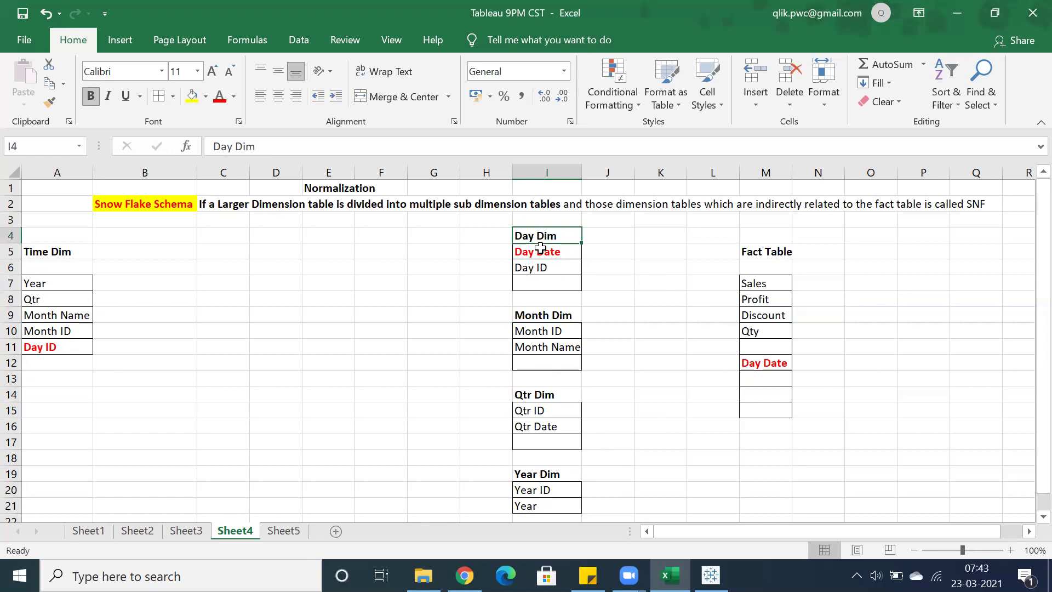
Label Day Date as PK in J5 beside the Day Dim table and as FK in N12 beside the fact table.
click(540, 251)
click(597, 252)
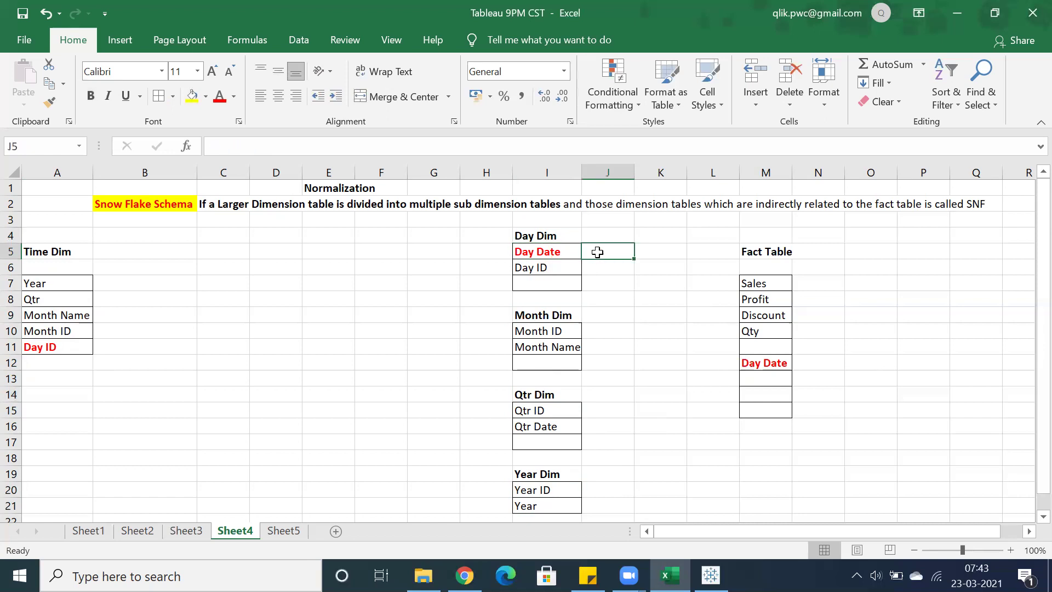
text(PK)
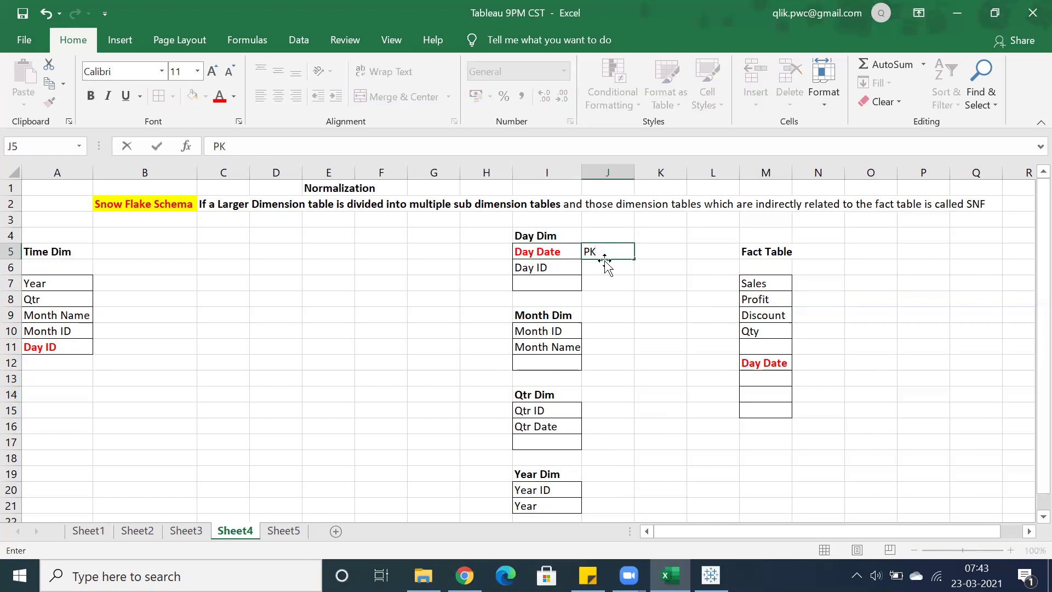
click(821, 365)
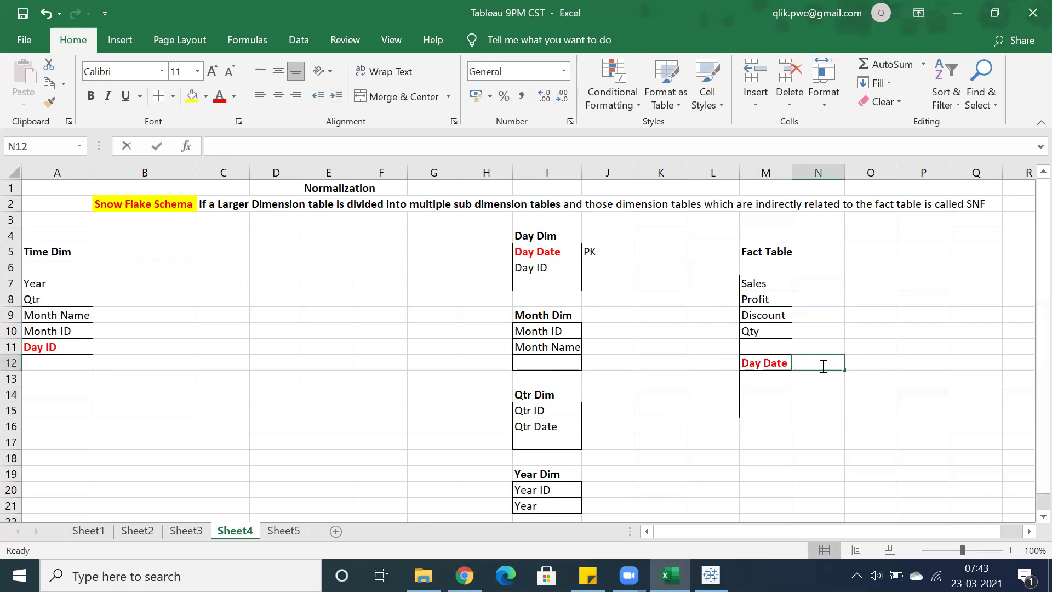
text(FK)
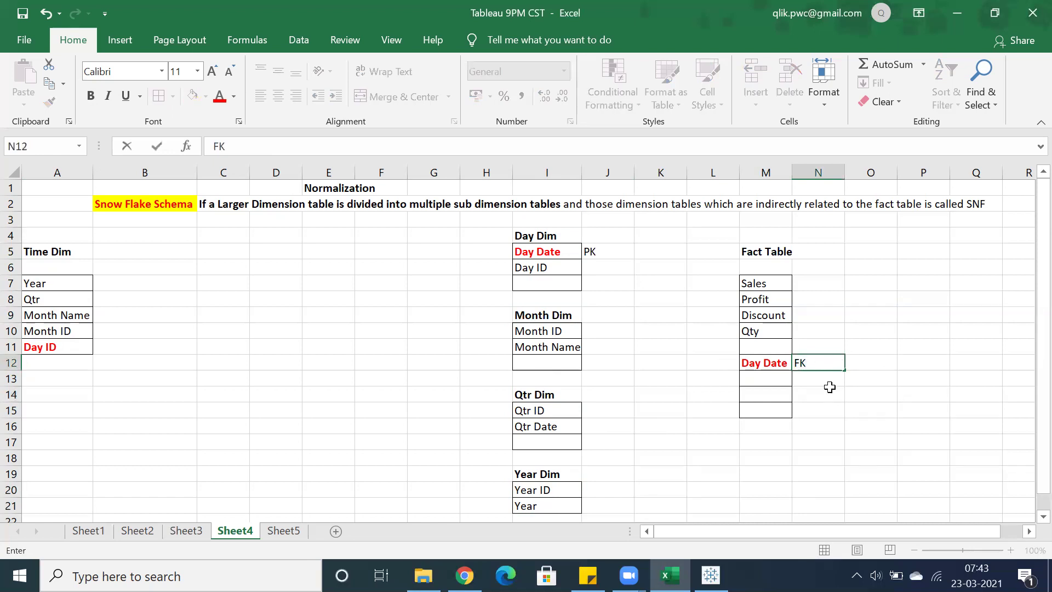
key(Return)
click(805, 359)
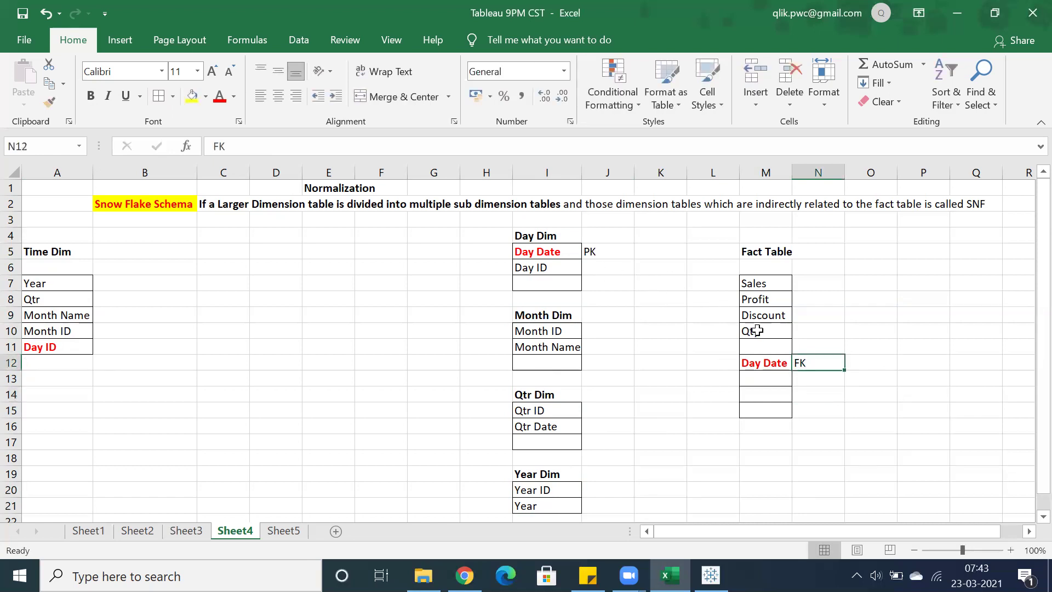
click(753, 364)
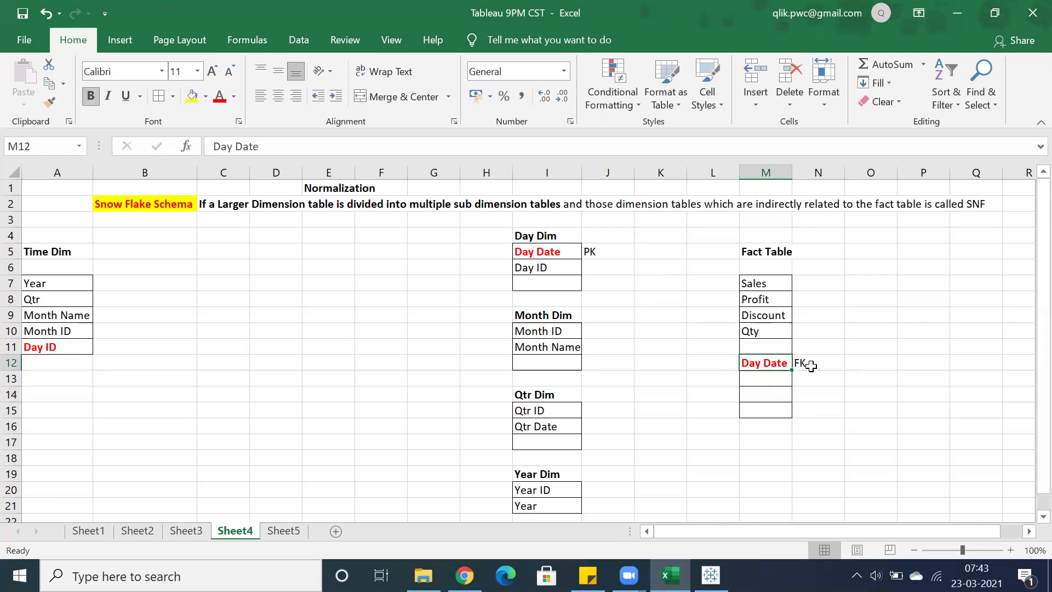
click(811, 366)
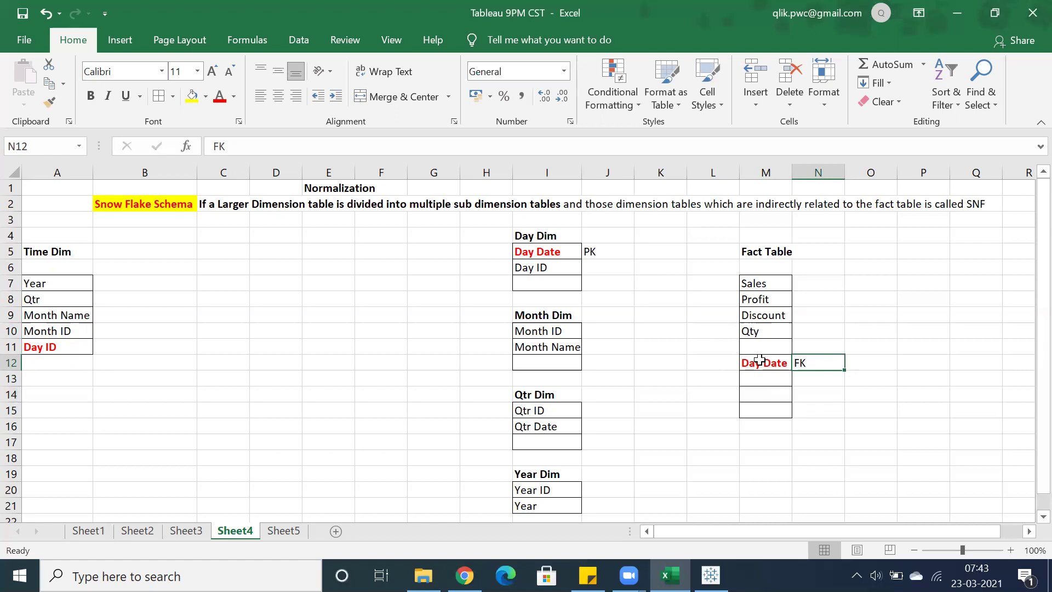
Enter Year Wise Sales Report in B7 beside the Time Dim table and highlight the cell yellow.
click(537, 317)
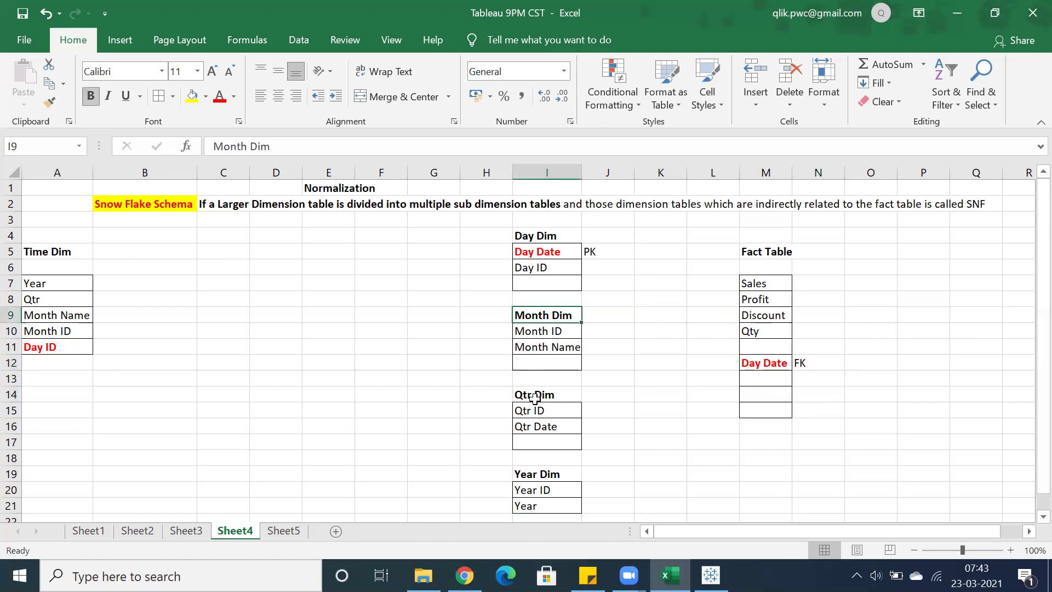
click(166, 279)
text(YE)
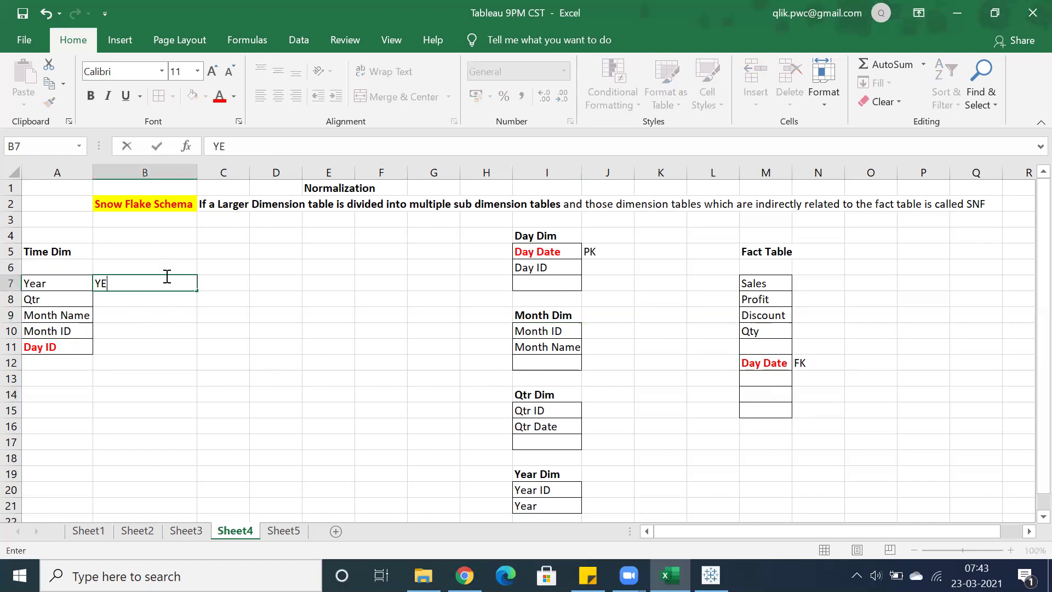
text(ar Wise Sales)
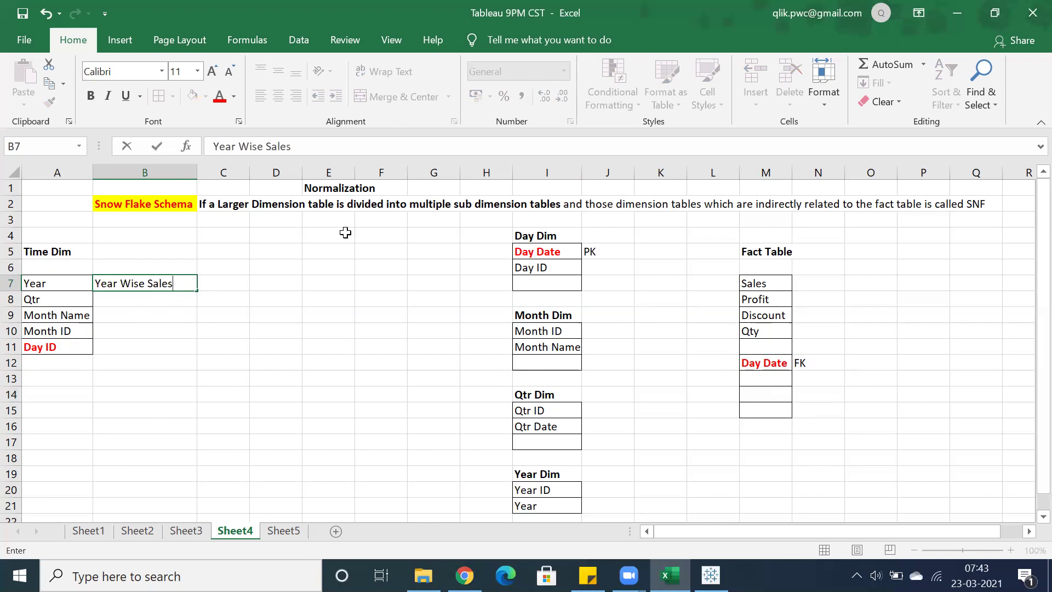
text( Report)
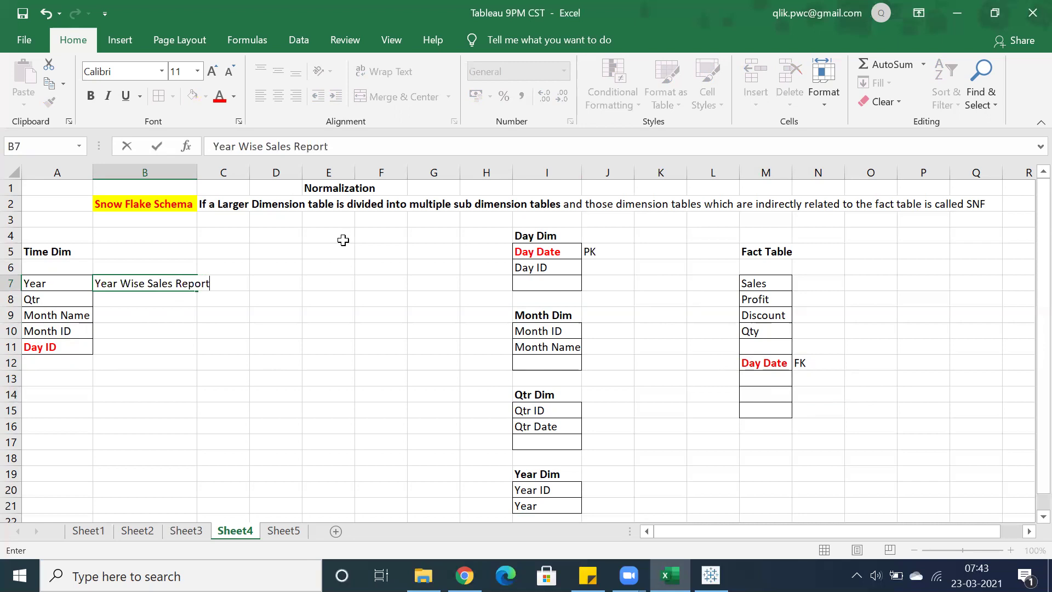
click(136, 341)
click(150, 284)
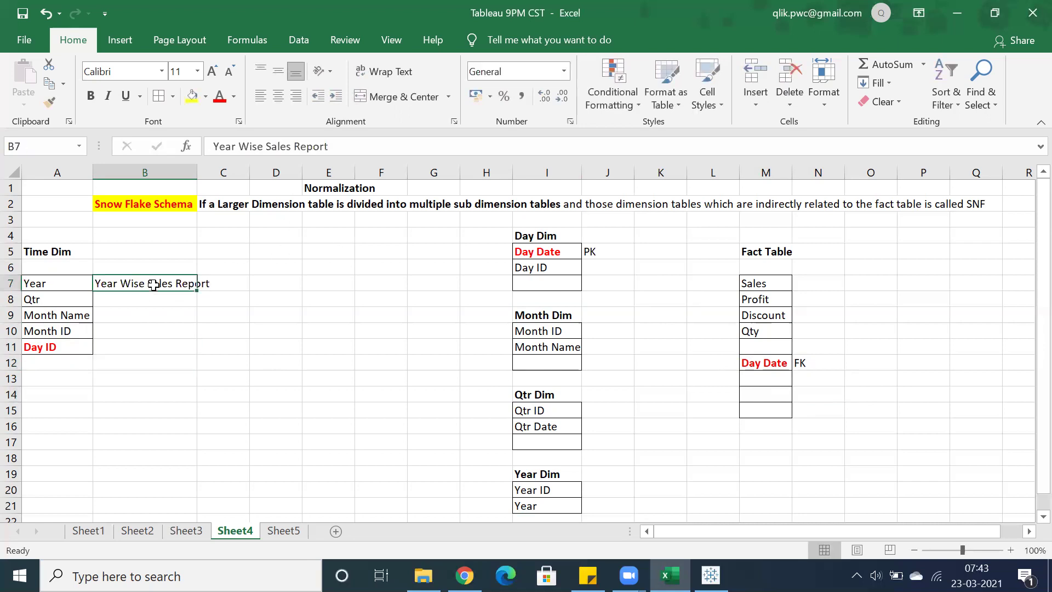
click(191, 97)
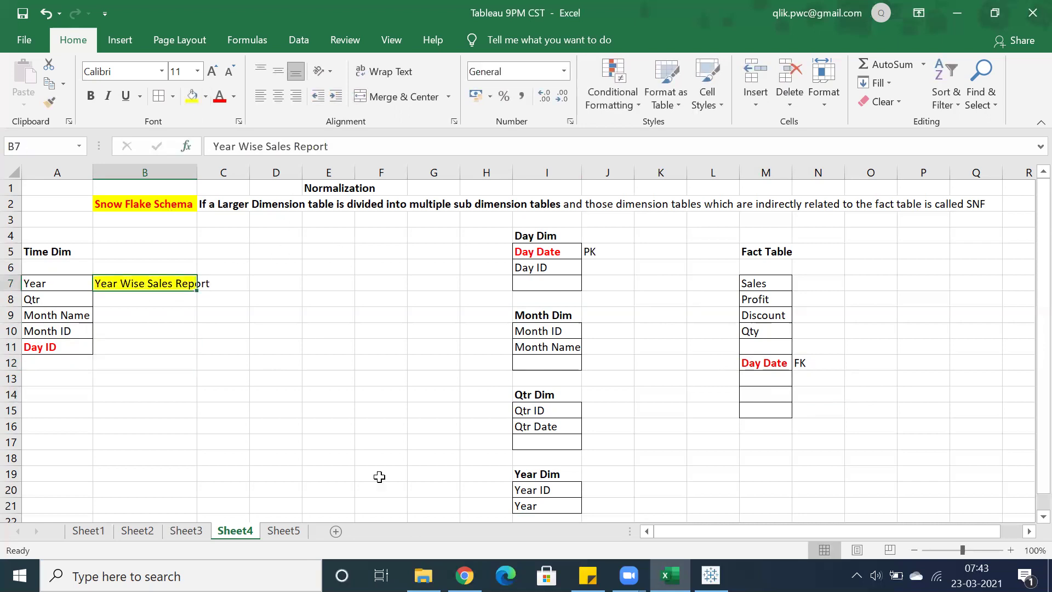
Review the star schema query on Sheet3, and widen column B on Sheet4 to fit the Year Wise Sales Report text.
click(197, 524)
drag(157, 335, 159, 386)
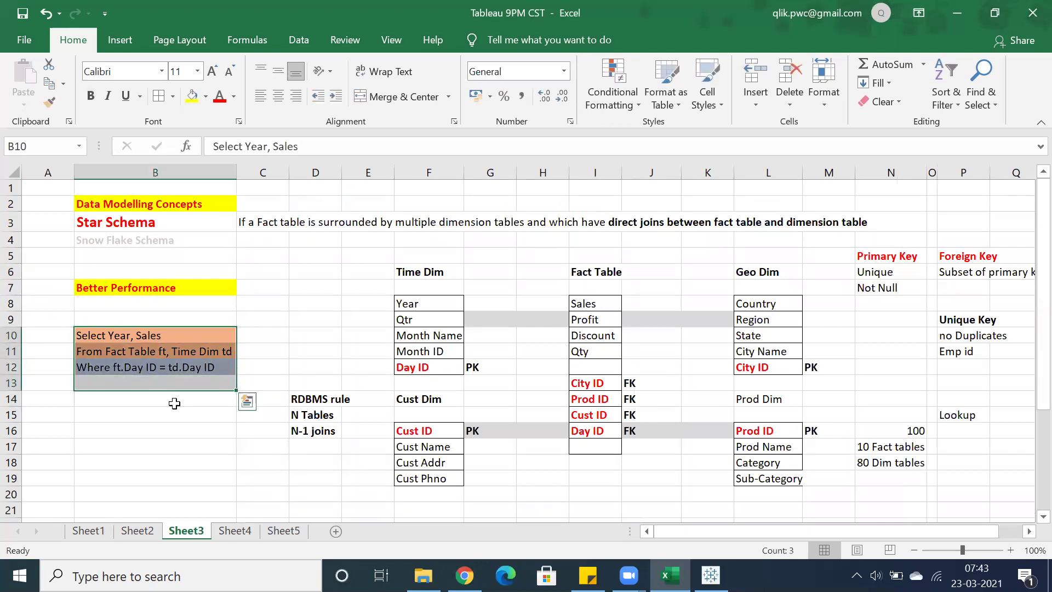
click(235, 531)
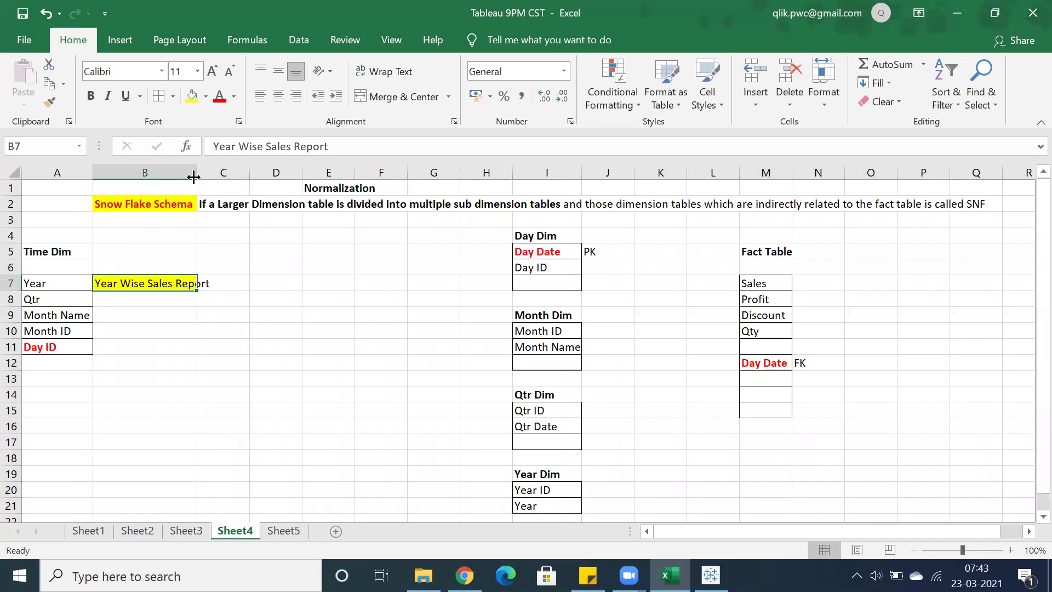
drag(197, 172, 209, 173)
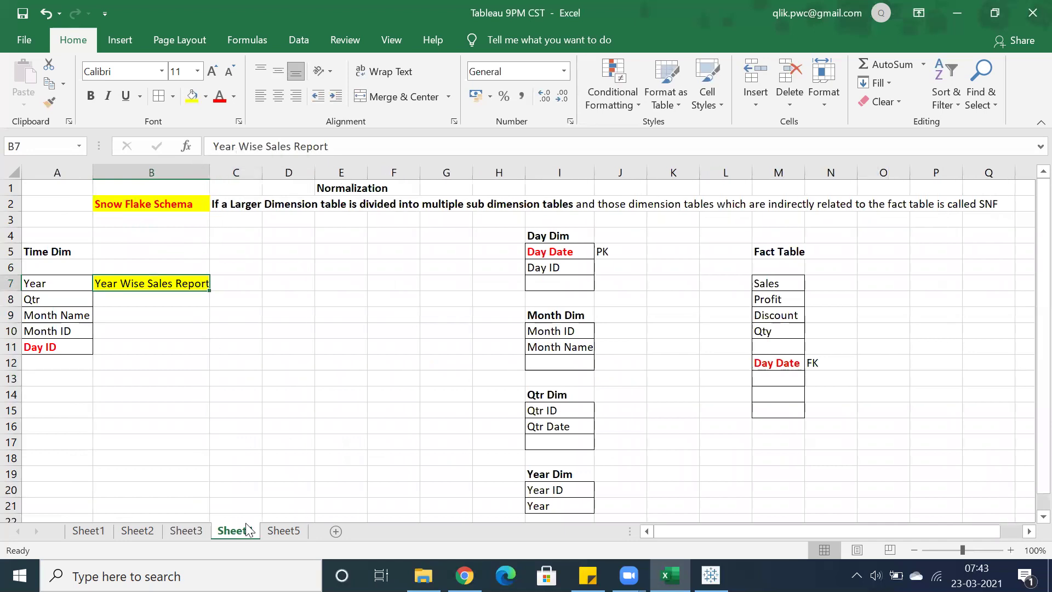
Check the Better Performance note for the star schema on Sheet3 and return to Sheet4.
click(186, 530)
click(145, 287)
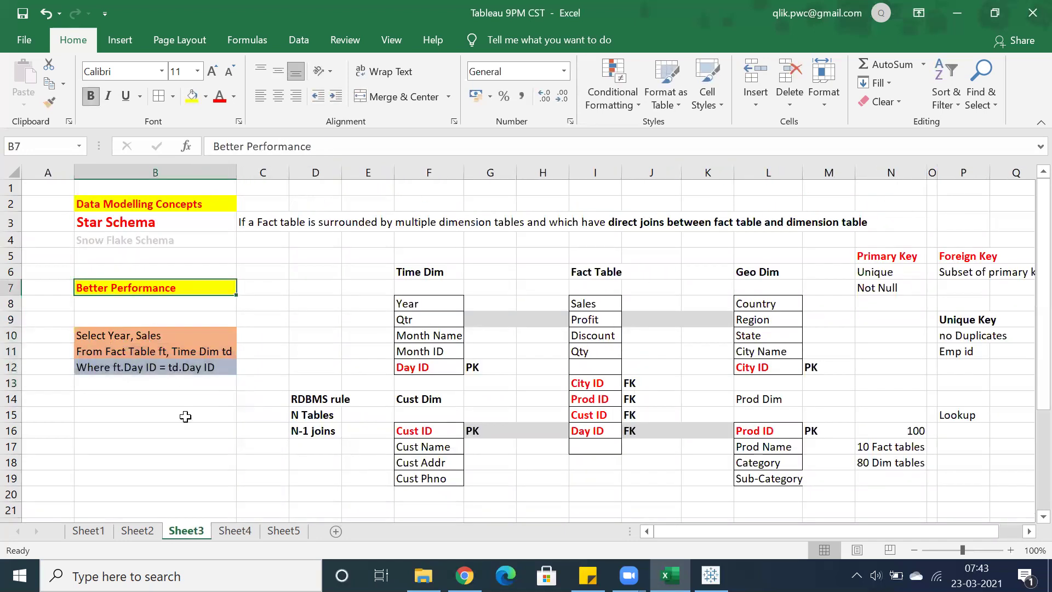
click(229, 531)
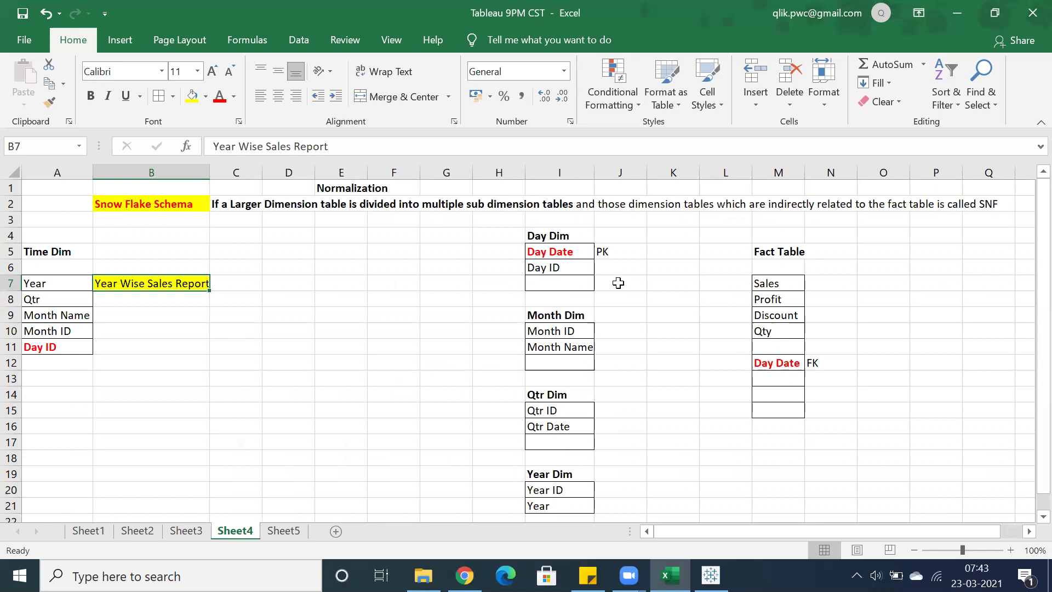
Fill J7:L7 with light gray to draw the link between the Day Dim table and the fact table.
drag(618, 282, 728, 283)
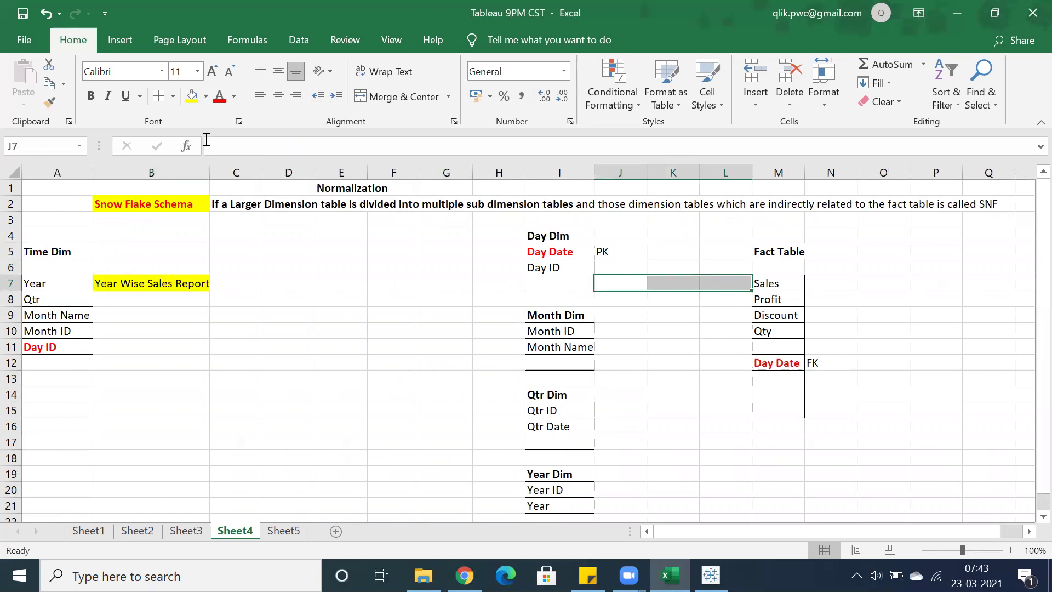
click(205, 97)
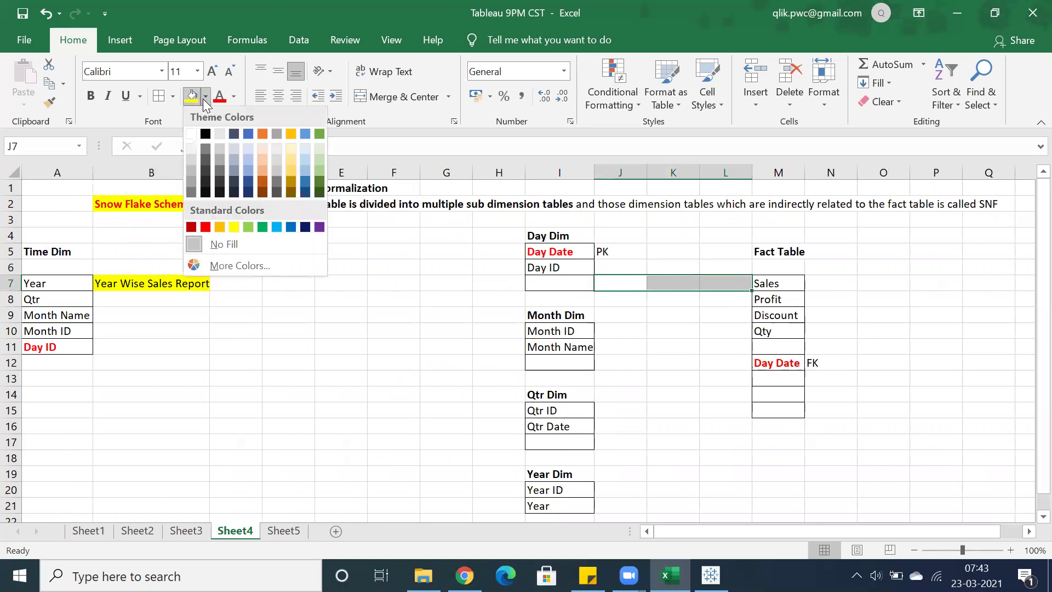
click(221, 145)
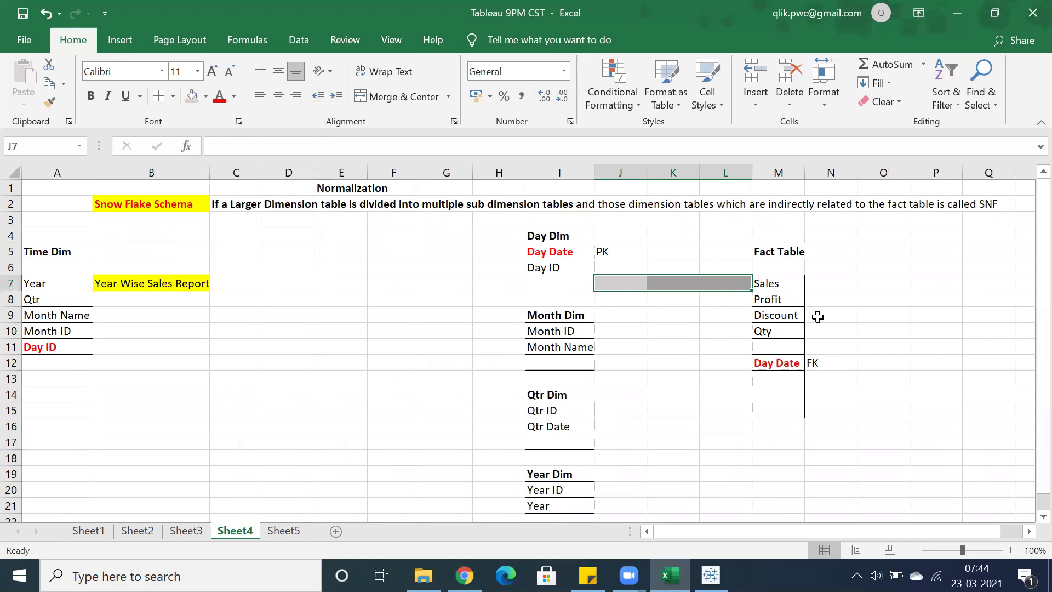
click(839, 311)
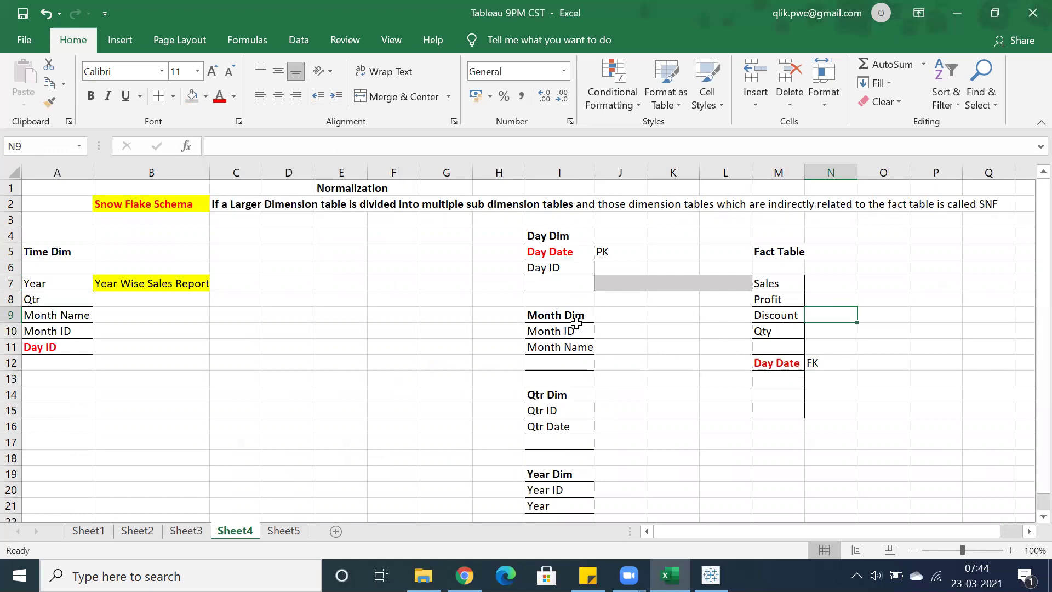
Examine whether the Month, Qtr and Year dimension tables link to the fact table directly or through one another.
drag(610, 337, 742, 327)
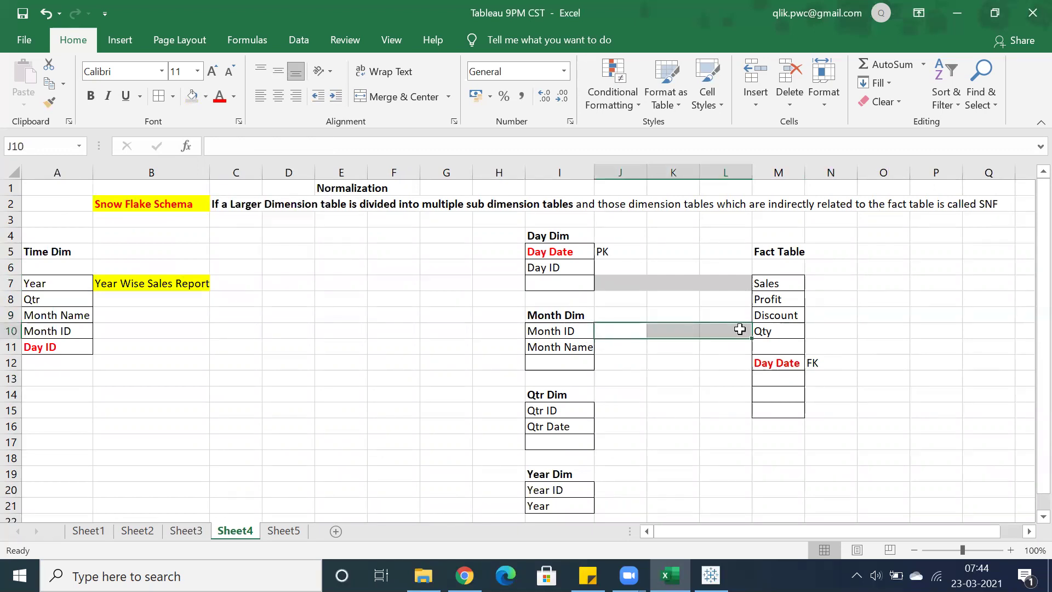
drag(607, 411, 716, 410)
drag(603, 493, 776, 425)
click(657, 377)
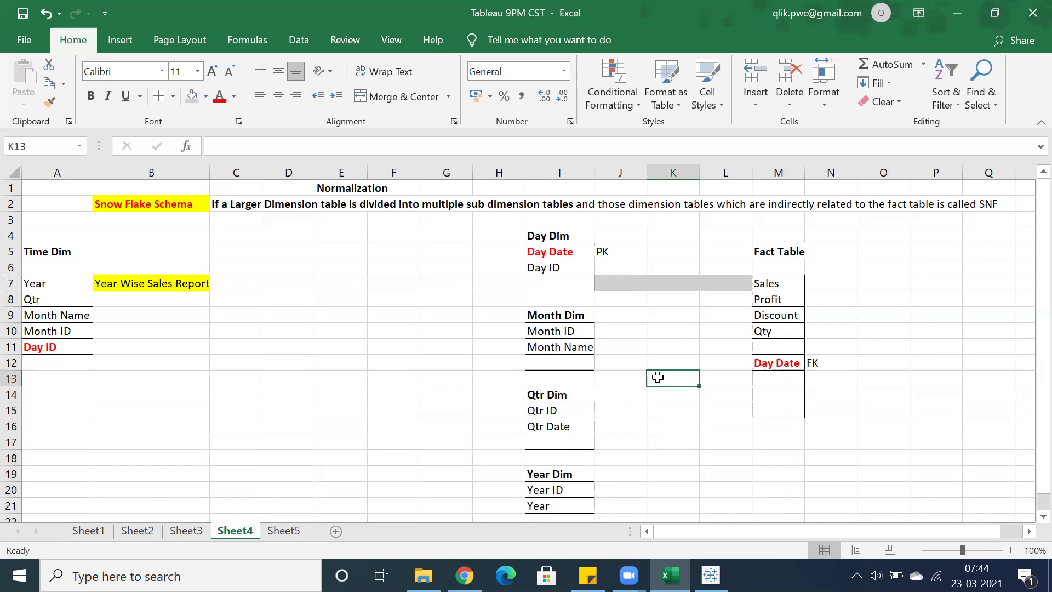
click(541, 284)
click(554, 329)
click(559, 406)
click(564, 471)
click(564, 420)
Copy Year ID from I20 in the Year Dim table into I17 of the Qtr Dim table.
click(555, 488)
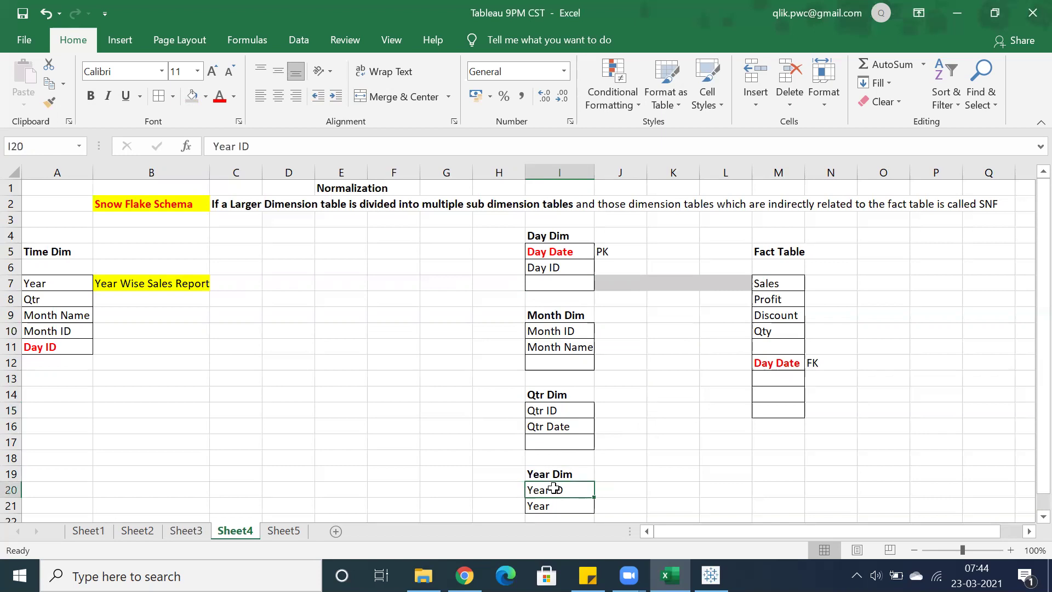
key(ctrl+c)
click(537, 445)
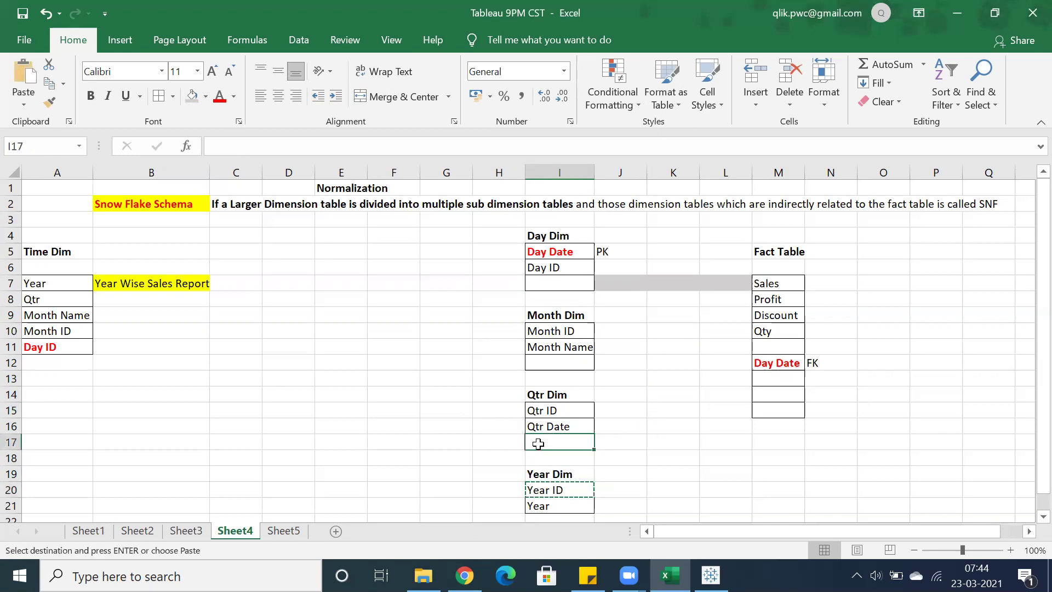
key(ctrl+v)
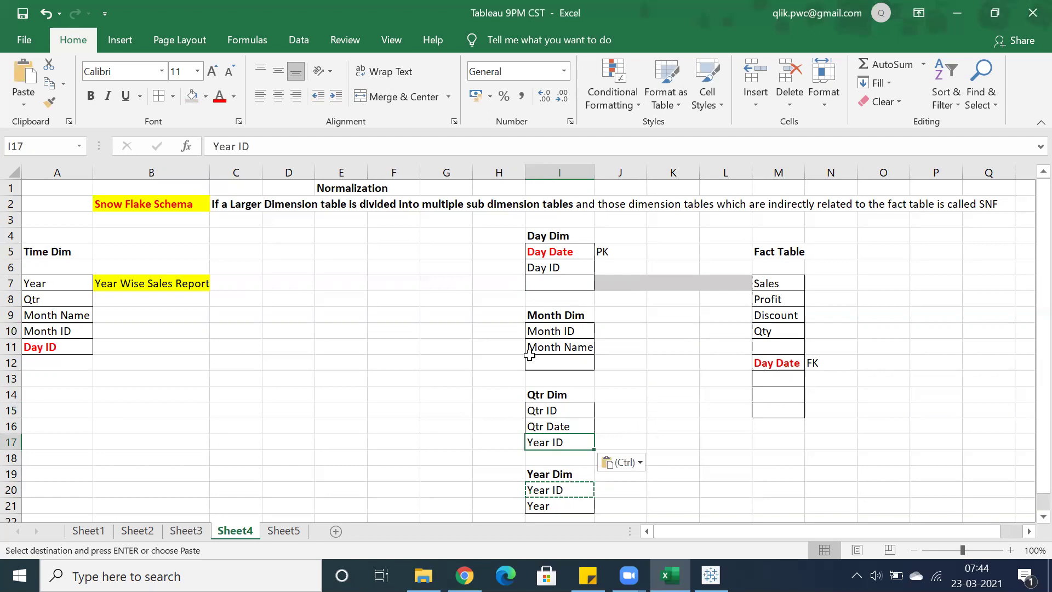
Label Year ID as PK in J20 beside the Year Dim table and as FK in J17 beside the Qtr Dim table.
click(605, 489)
text(PK)
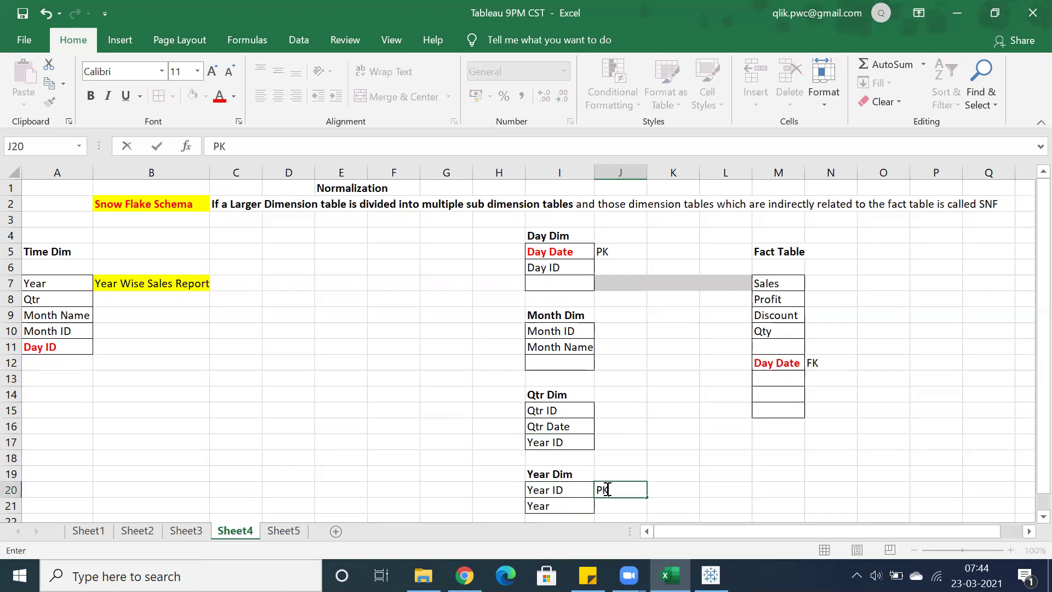
click(612, 444)
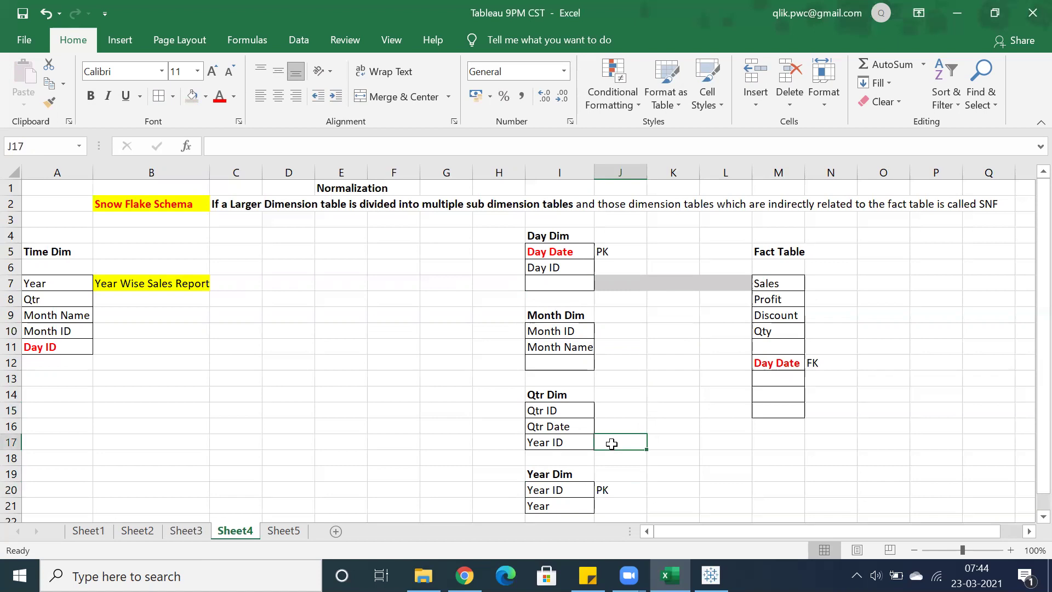
text(F)
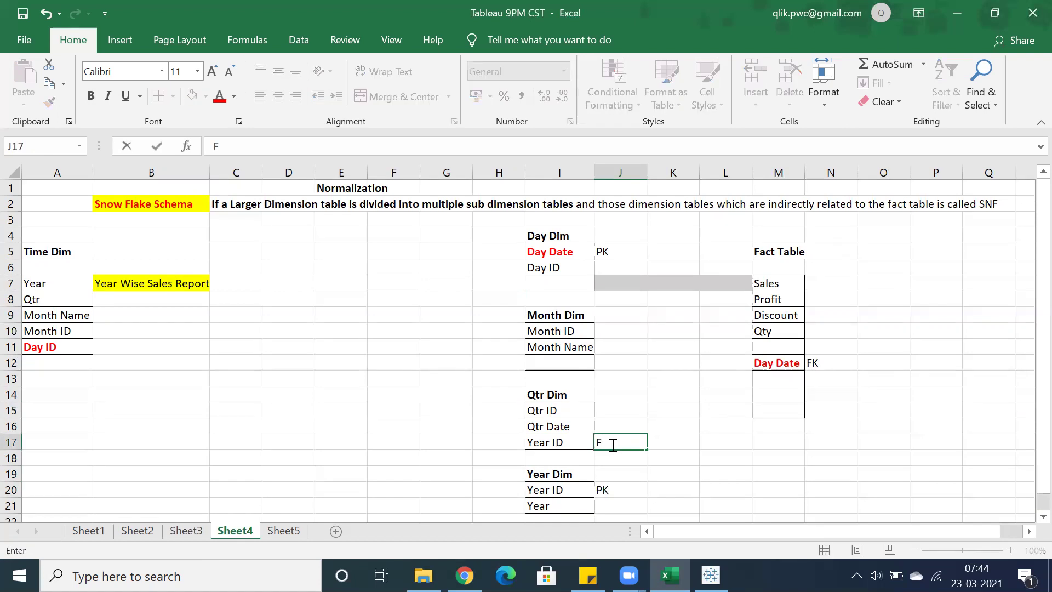
text(K)
click(638, 485)
Format Year ID as bold red text in both the Year Dim cell I20 and the Qtr Dim cell I17.
click(556, 489)
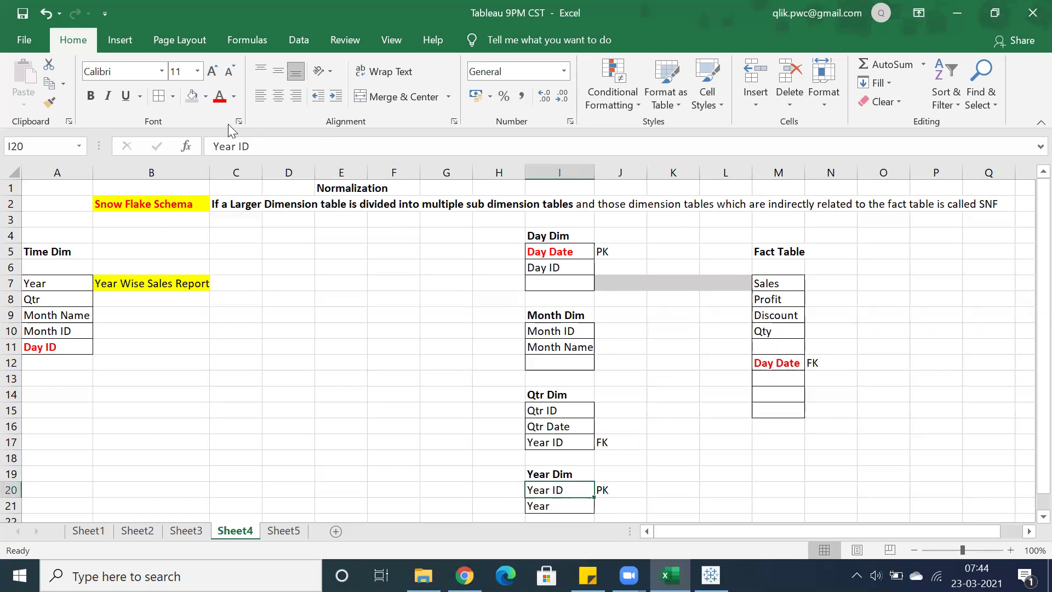
click(220, 97)
click(544, 445)
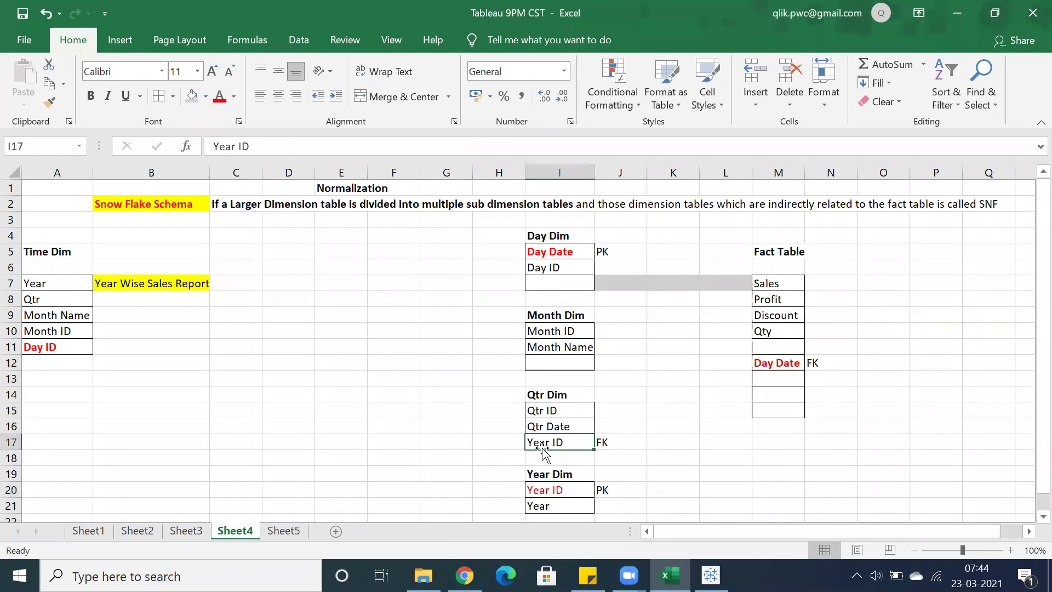
click(219, 97)
click(598, 444)
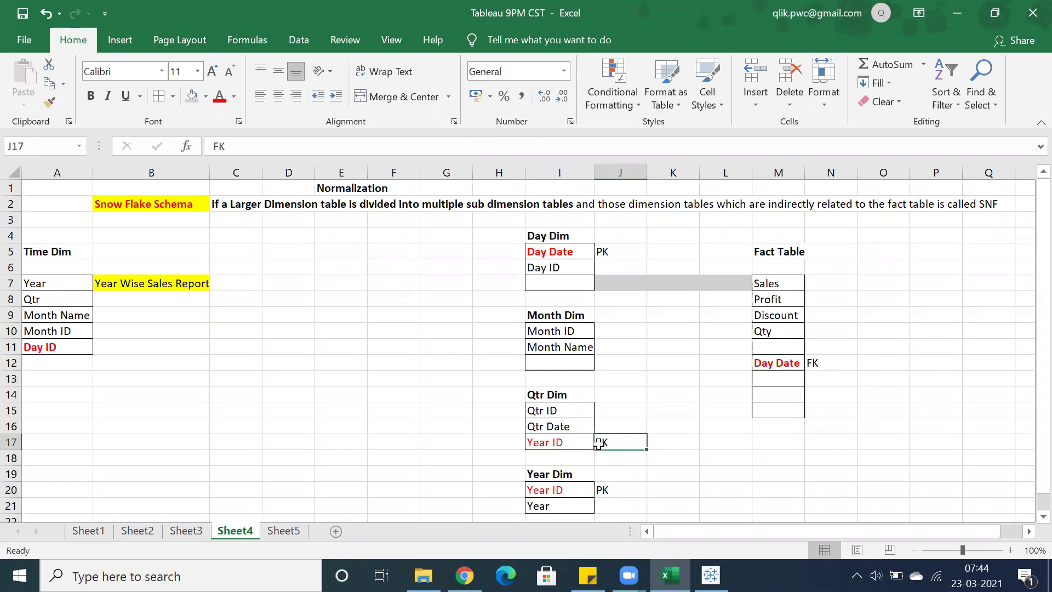
click(557, 495)
key(ctrl+b)
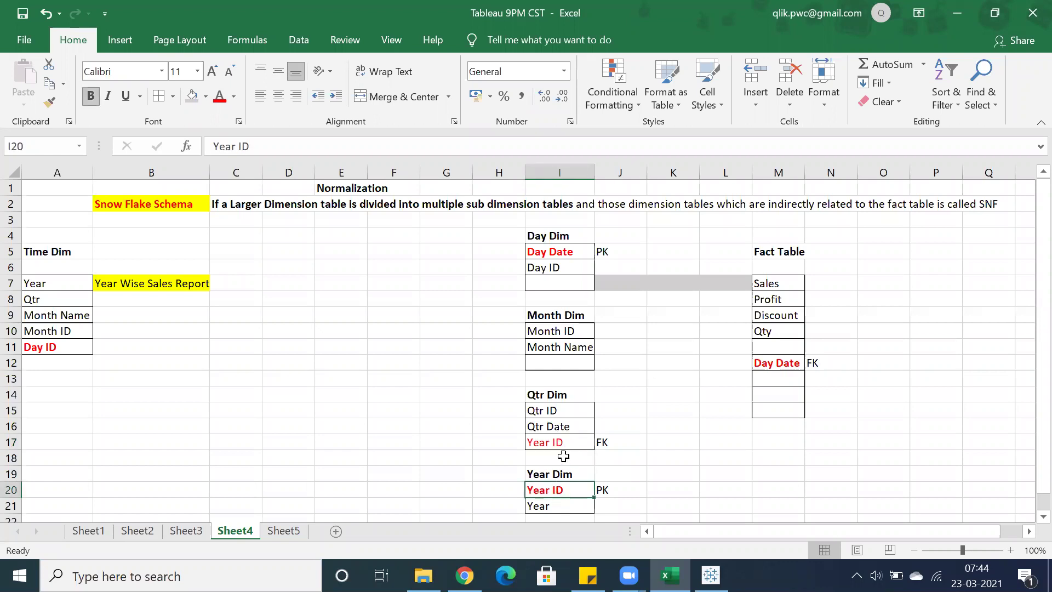
click(562, 445)
key(ctrl+b)
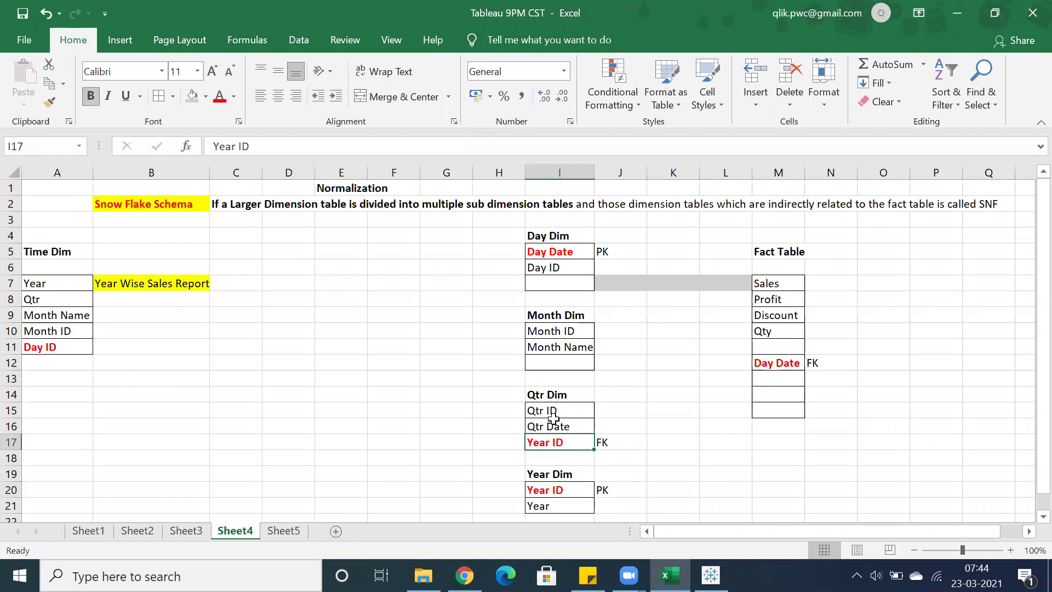
Copy Qtr ID from I15 in the Qtr Dim table into I12 of the Month Dim table.
click(539, 320)
click(537, 399)
click(538, 314)
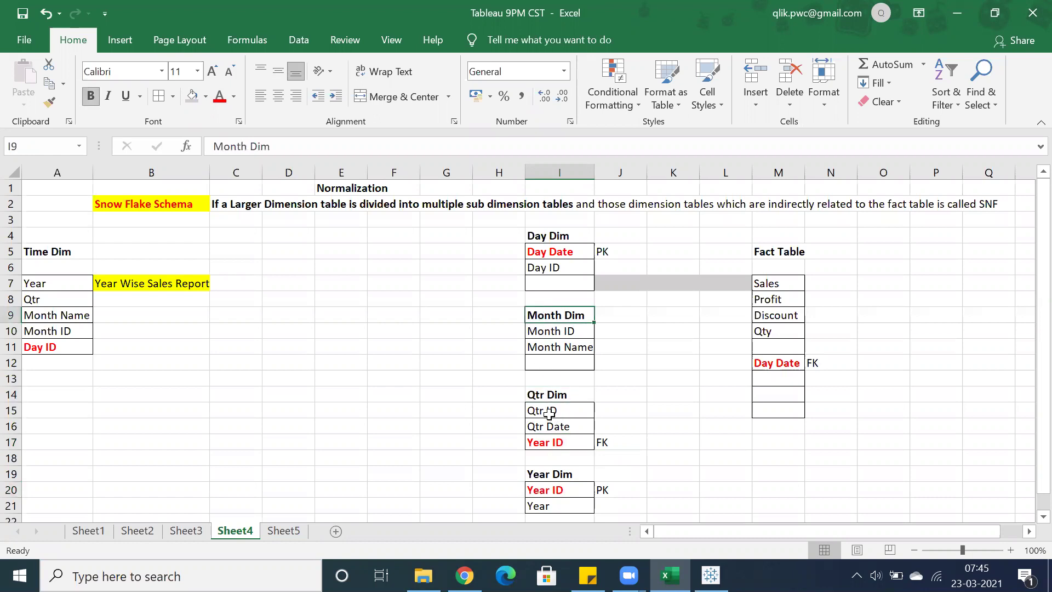
click(549, 412)
key(ctrl+c)
click(555, 366)
key(ctrl+b)
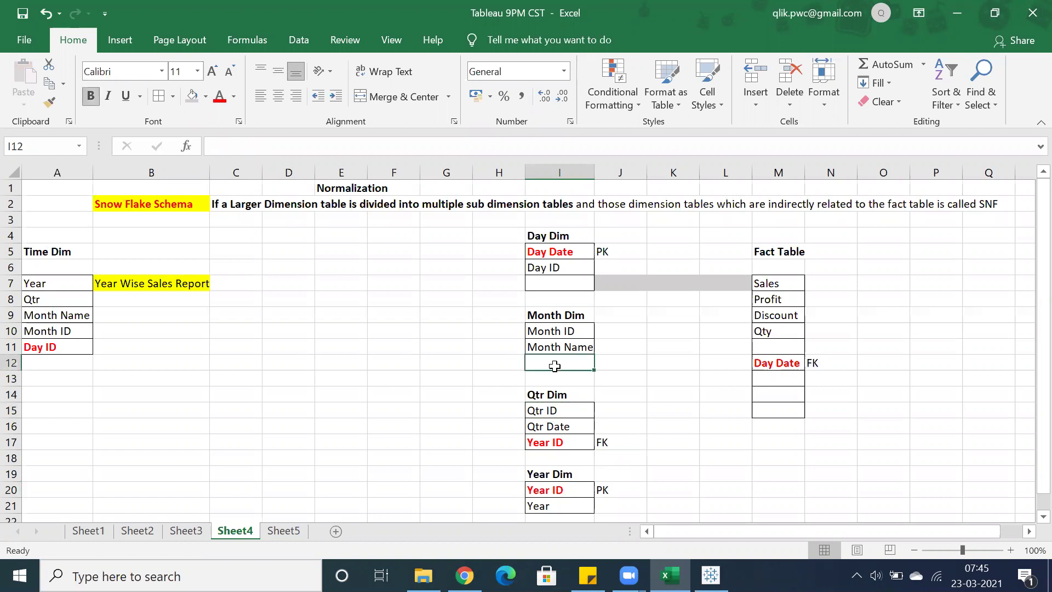
click(536, 411)
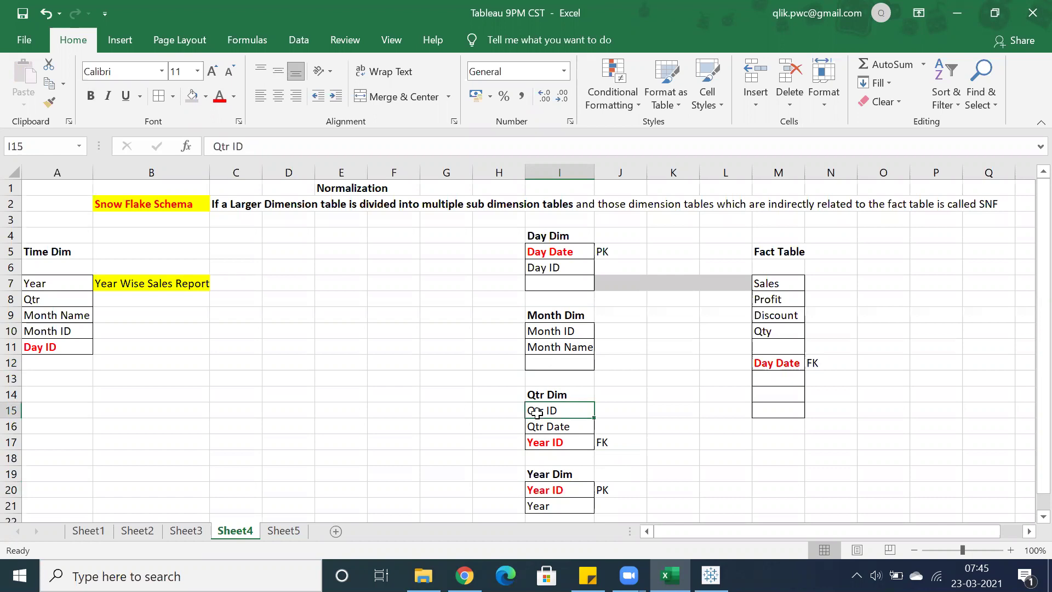
key(ctrl+c)
click(541, 366)
key(ctrl+v)
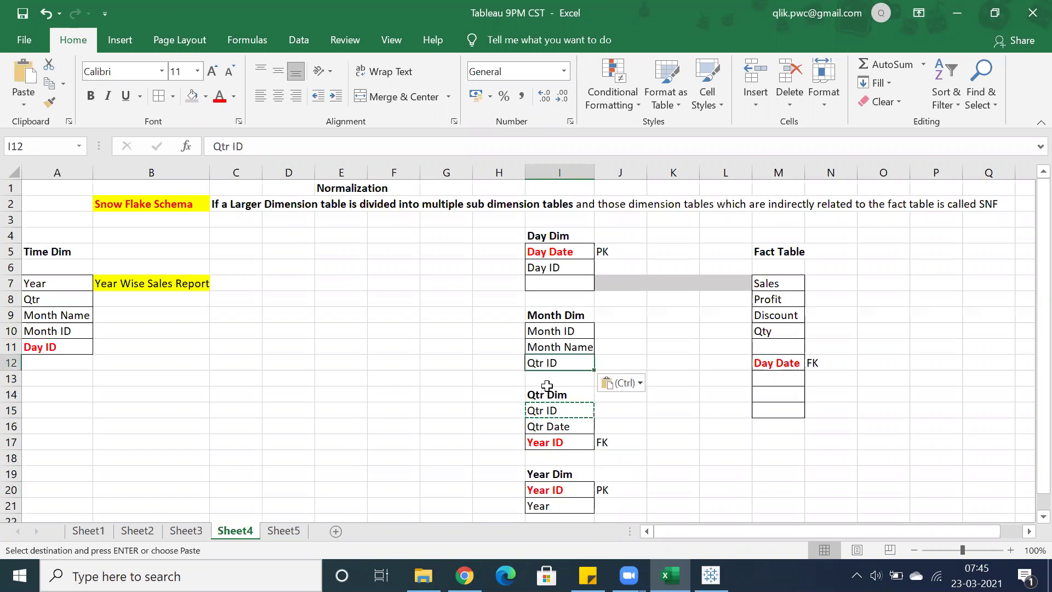
Format Qtr ID as bold red text in both the Month Dim cell I12 and the Qtr Dim cell I15.
key(ctrl+b)
click(536, 411)
key(ctrl+b)
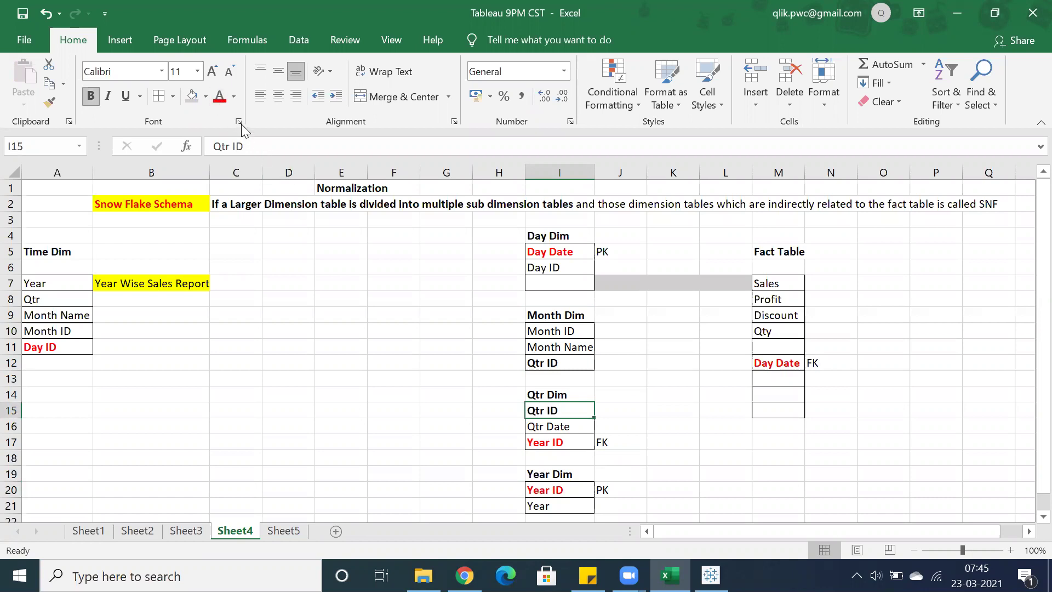
click(220, 97)
click(536, 364)
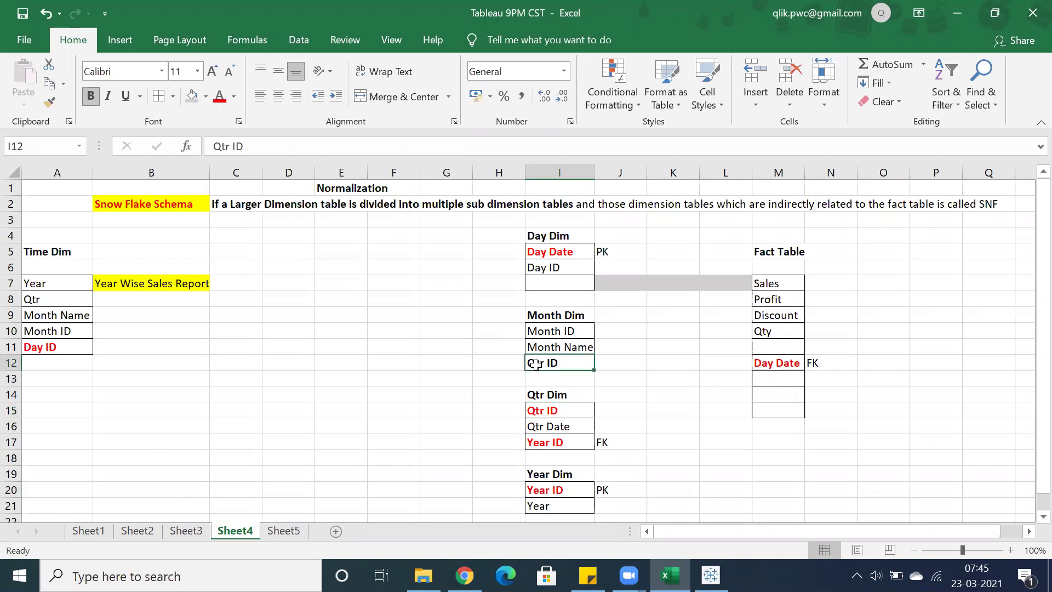
click(220, 97)
Label Qtr ID as PK in J15 beside the Qtr Dim table and as FK in J12 beside the Month Dim table.
click(618, 410)
text(P)
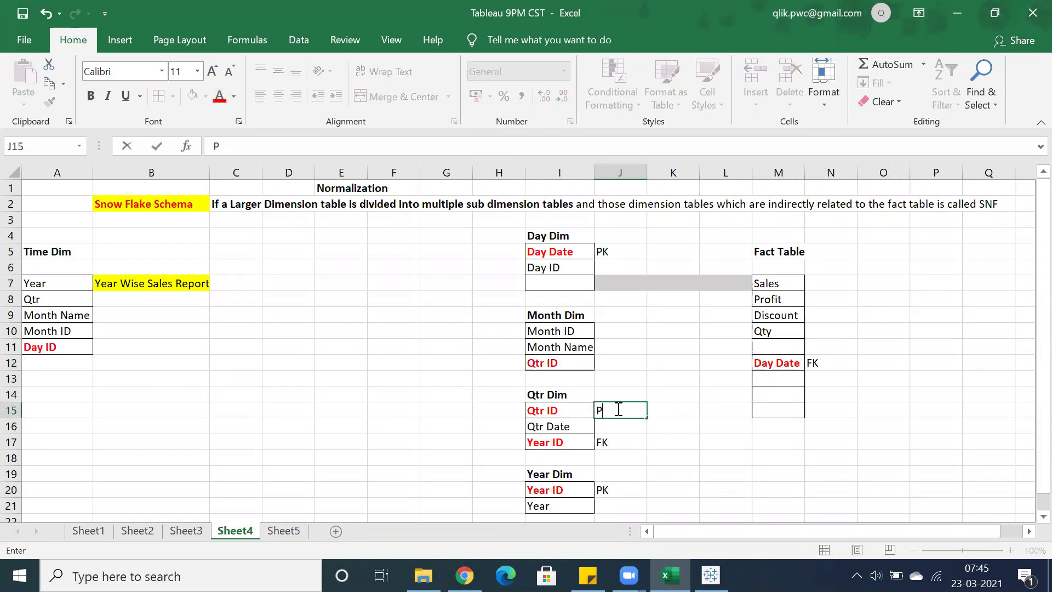
text(K)
click(608, 366)
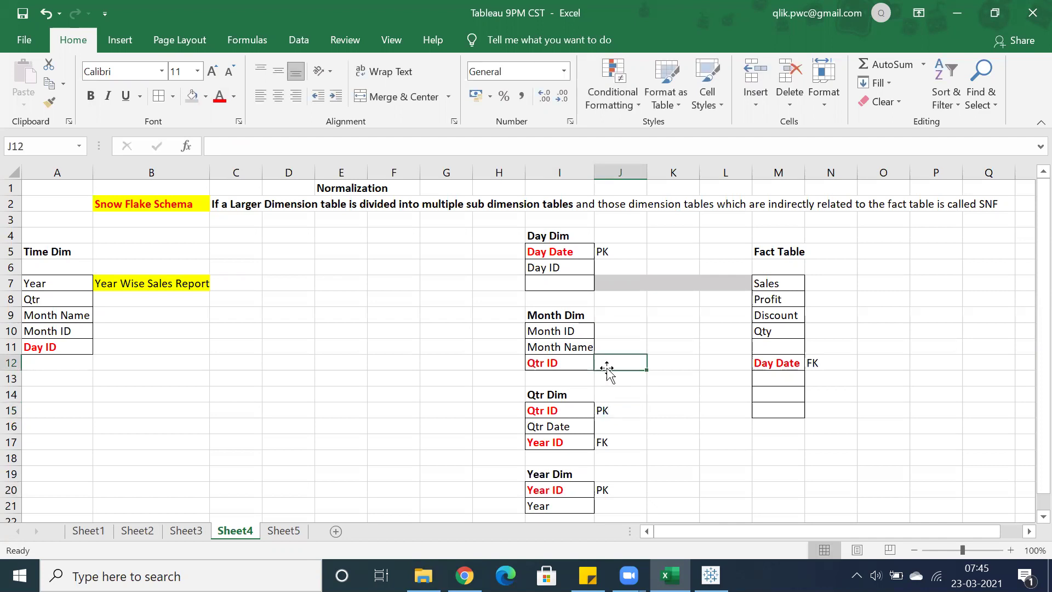
text(FK)
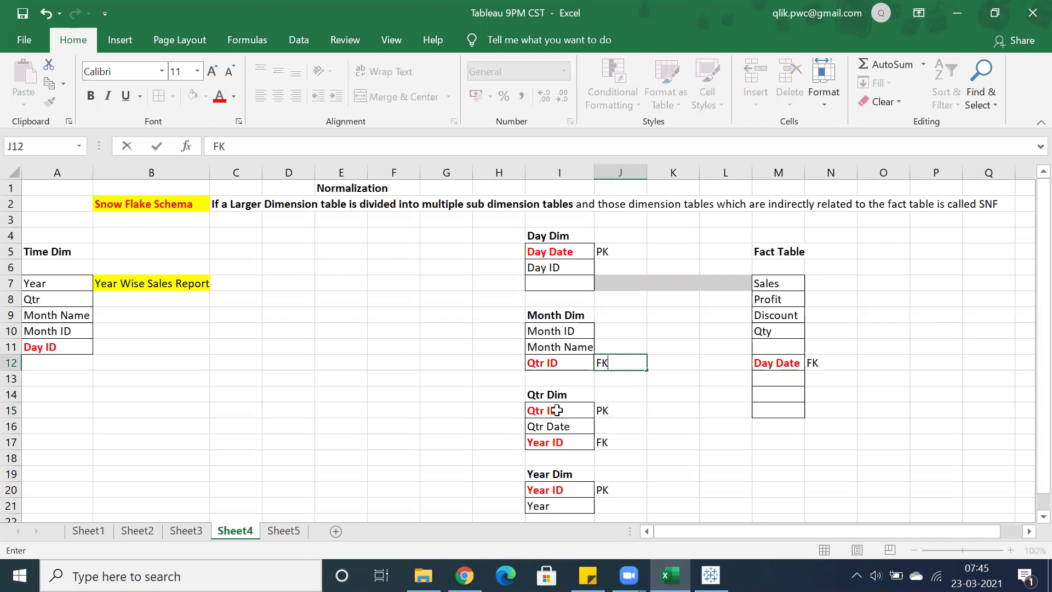
click(550, 364)
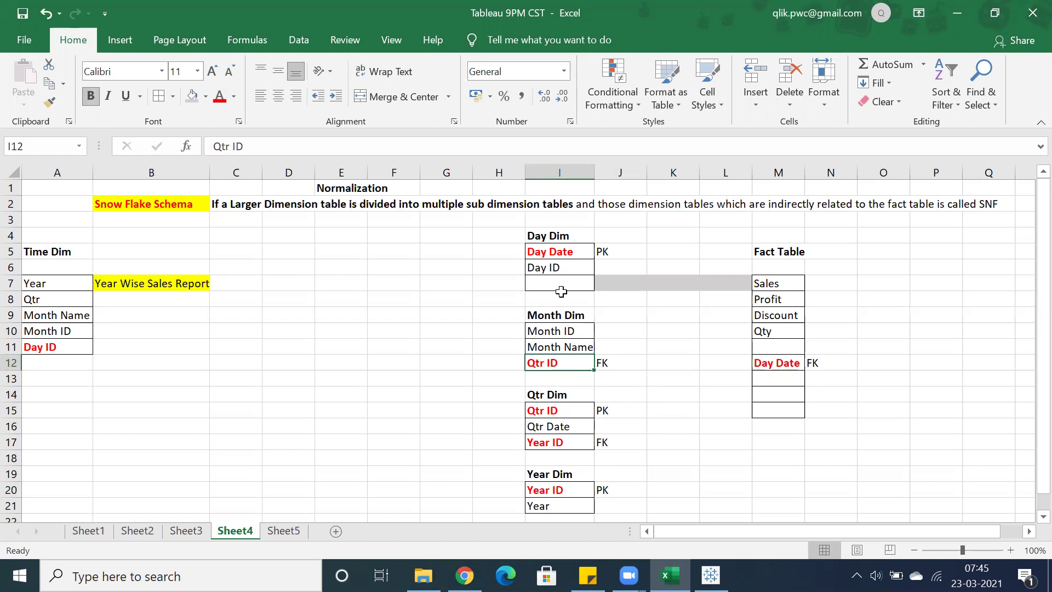
Copy Month ID from I10 in the Month Dim table into I7 of the Day Dim table and label it FK in J7.
click(563, 333)
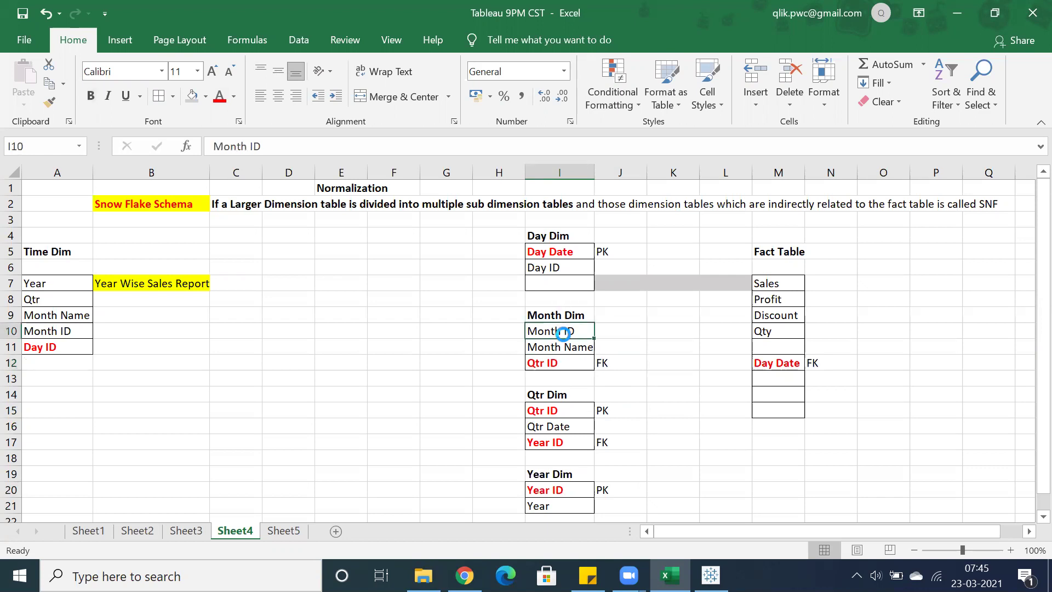
key(ctrl+c)
click(556, 281)
key(ctrl+v)
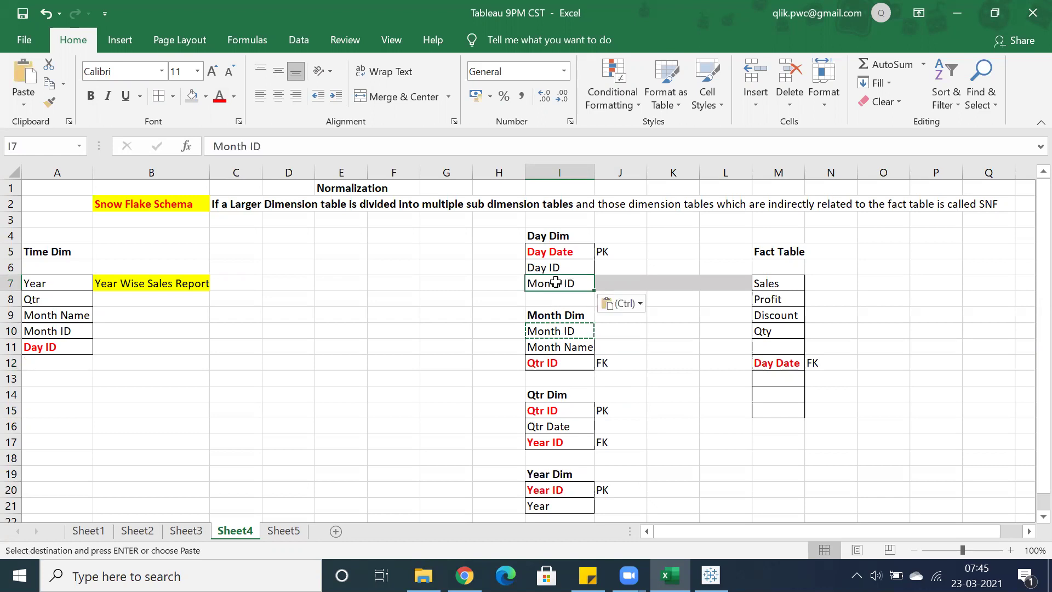
click(616, 284)
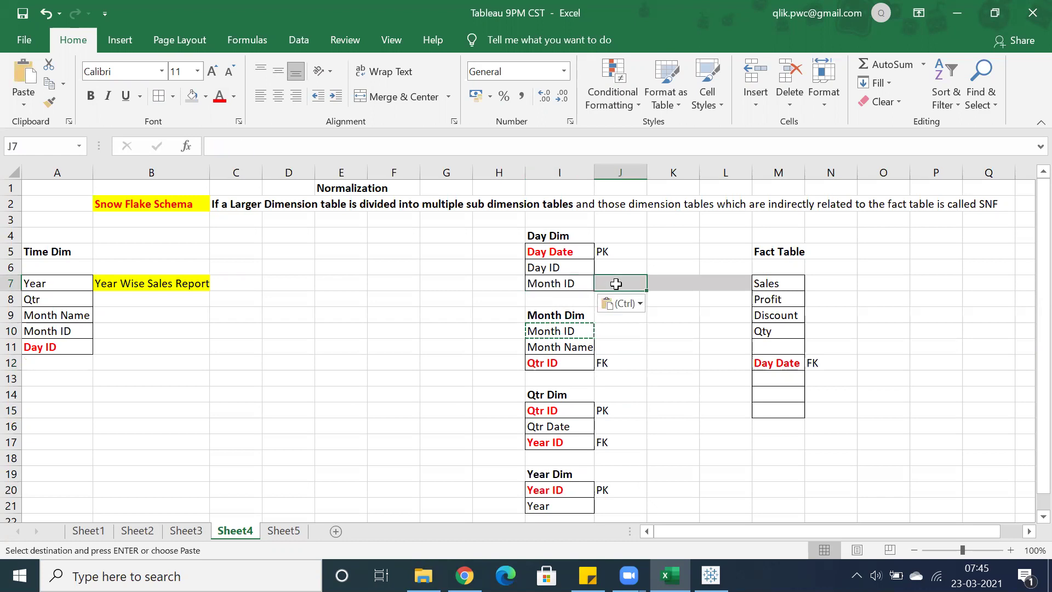
text(FK)
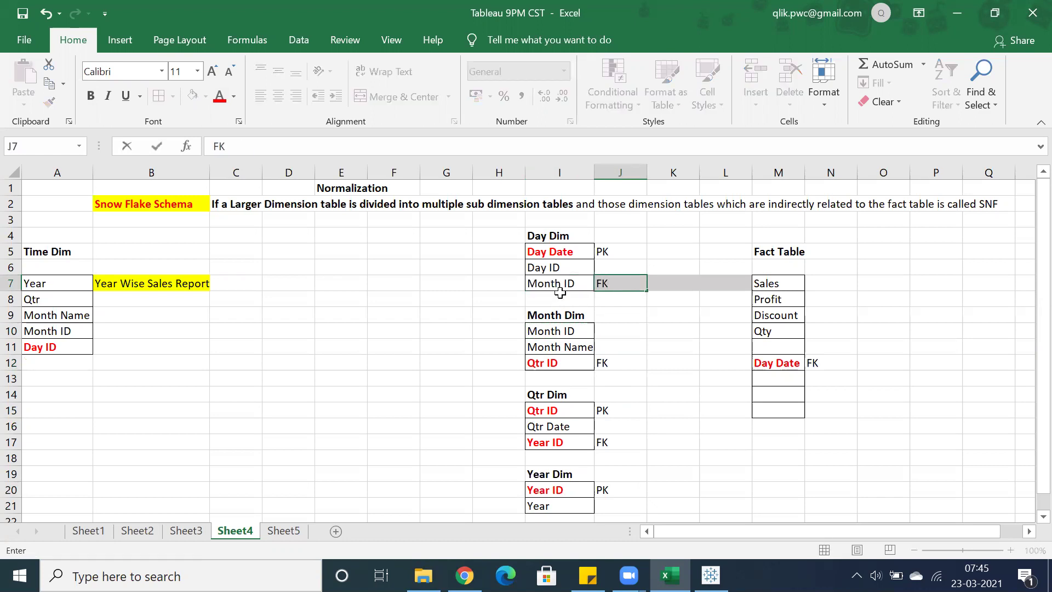
Format Month ID as bold red text in both the Day Dim cell I7 and the Month Dim cell I10.
click(559, 284)
click(220, 96)
text(B)
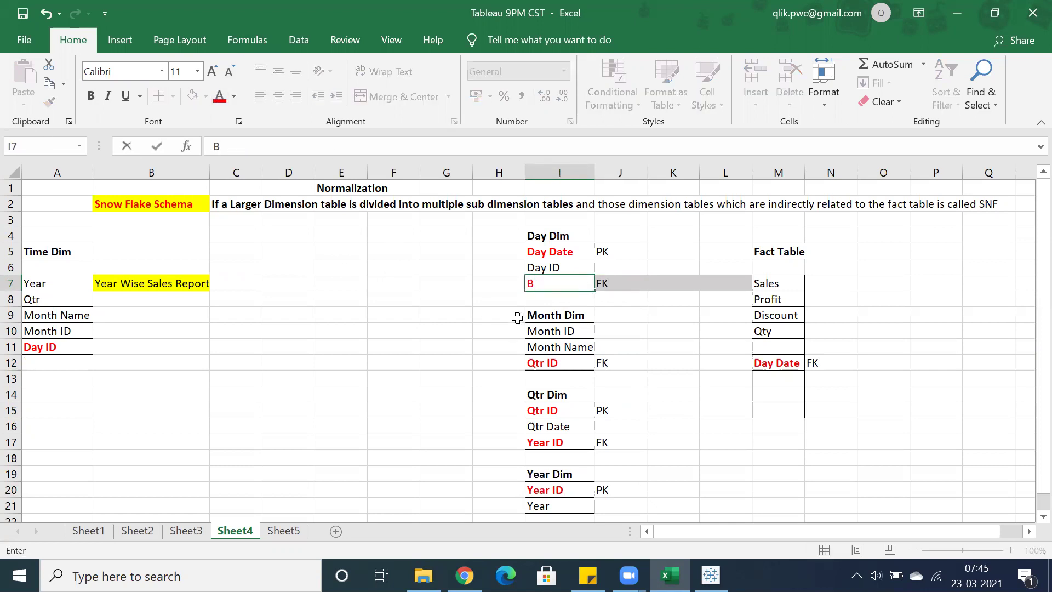
key(ctrl+z)
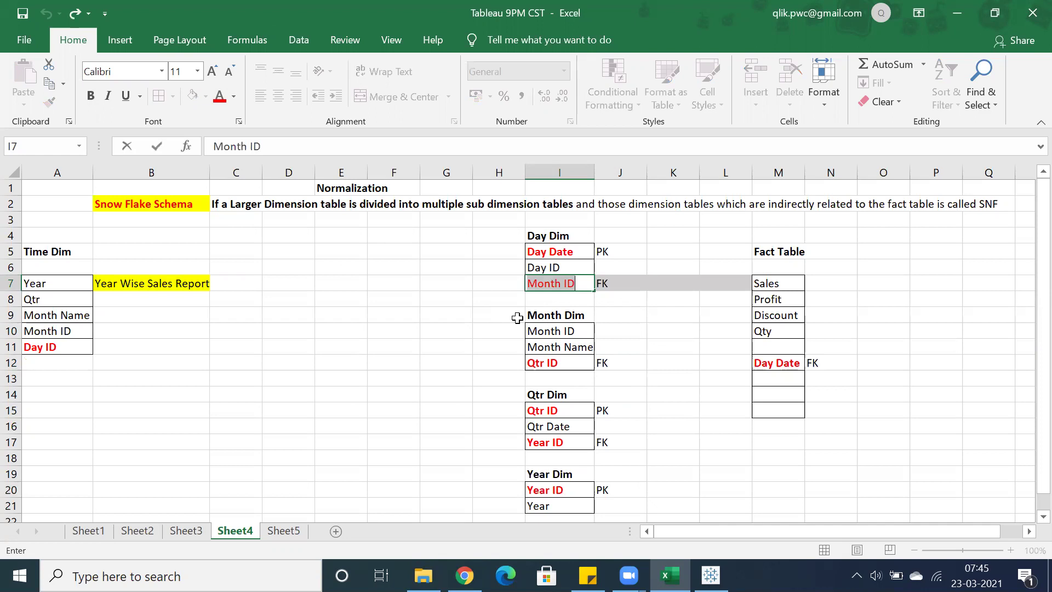
click(550, 336)
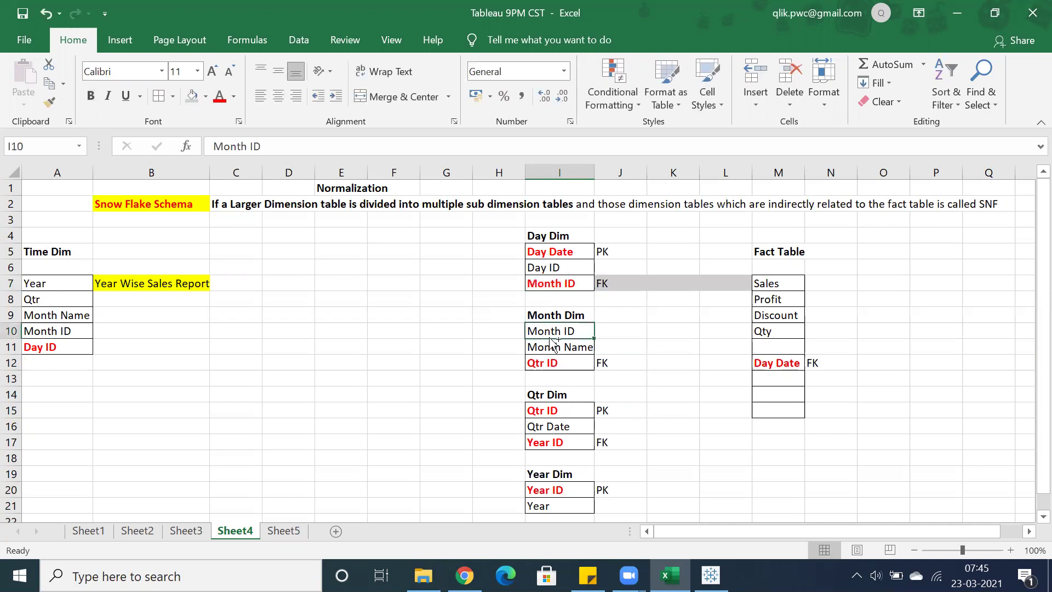
click(90, 96)
click(220, 99)
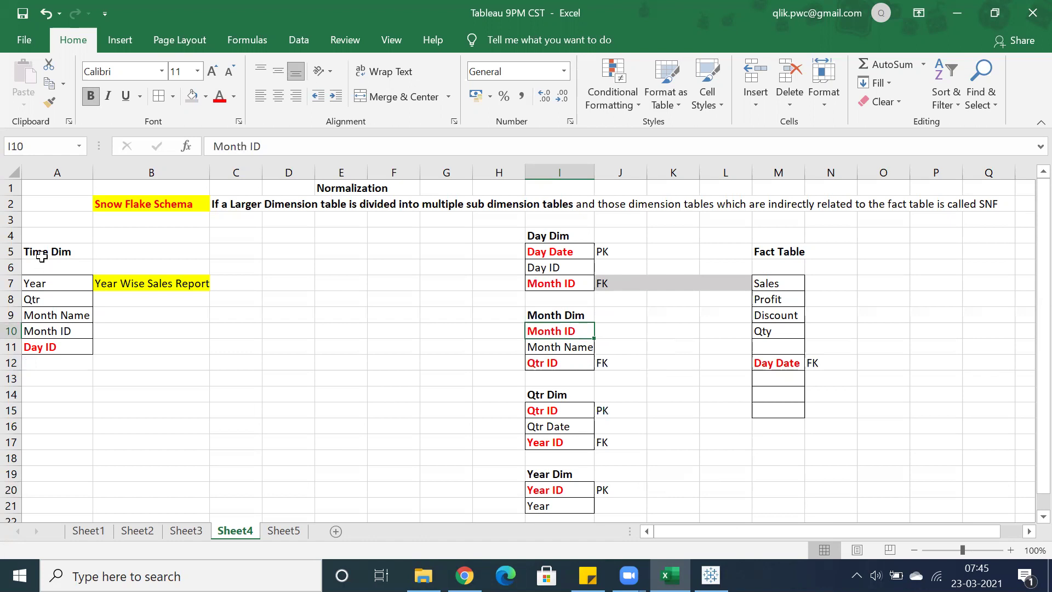
drag(35, 228, 34, 374)
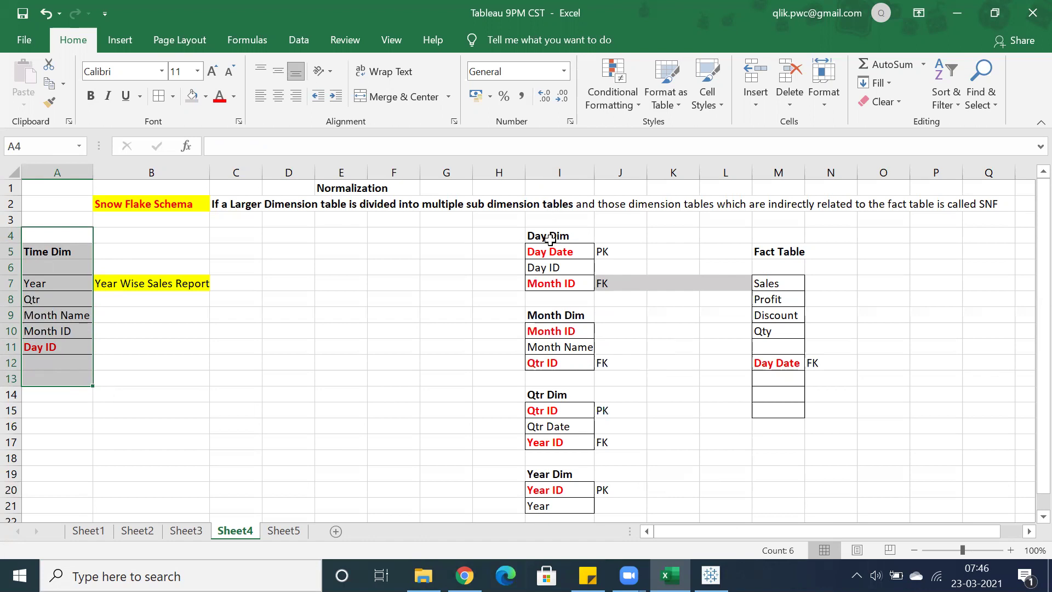
drag(517, 233, 647, 465)
scroll(652, 454, up, 1)
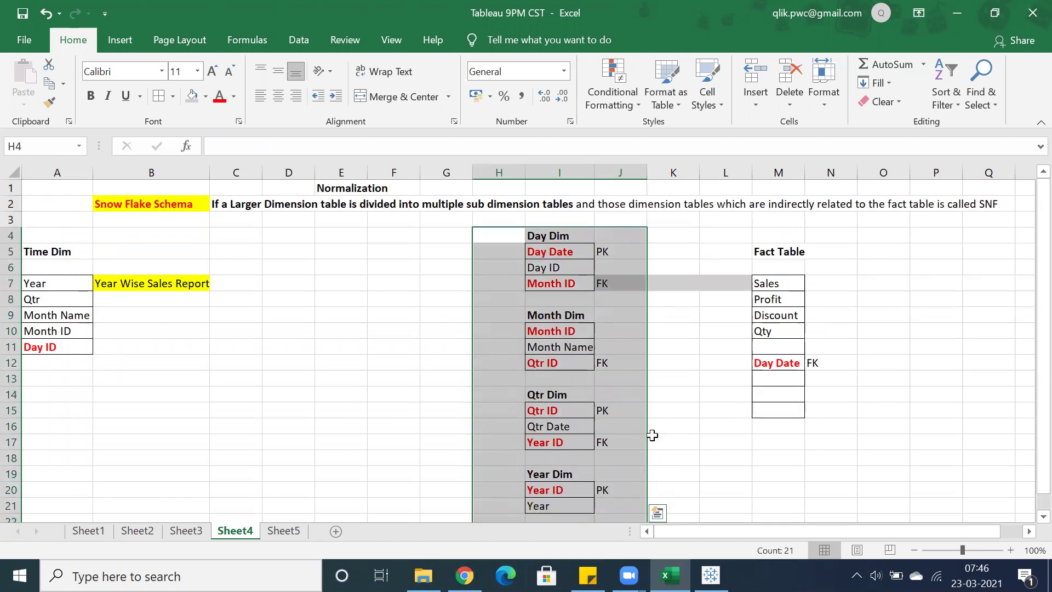
click(678, 362)
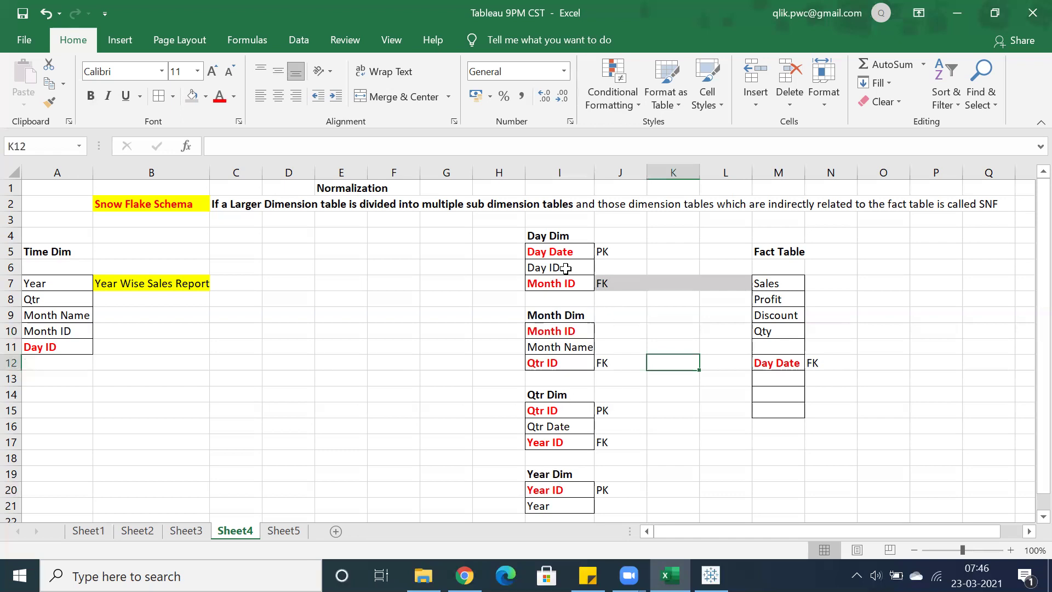
Enter Year in P5, in the empty area beside the Fact Table.
click(924, 258)
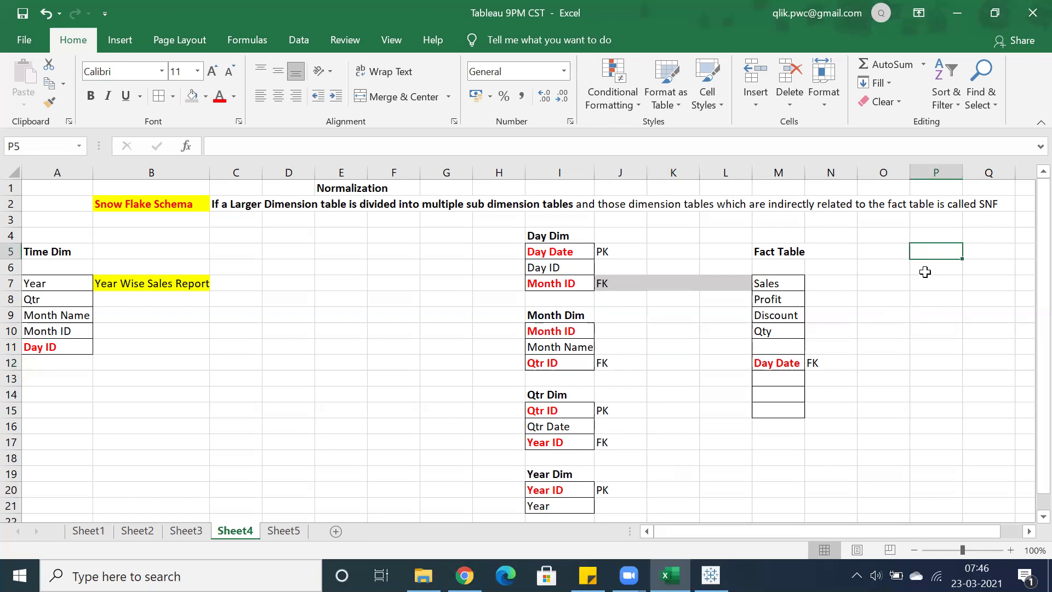
text(Ye)
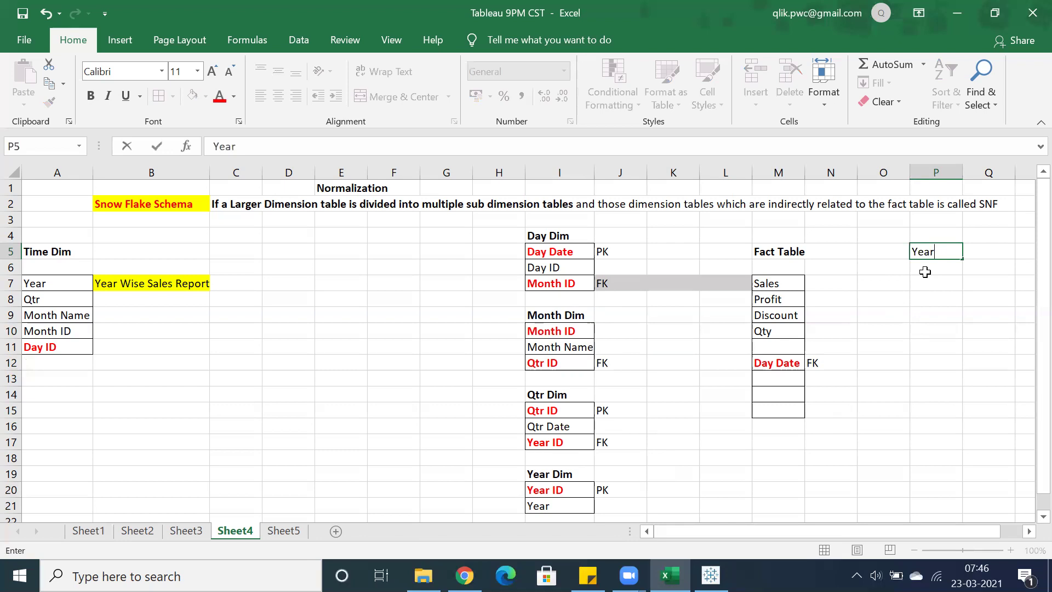
text(ar)
key(Return)
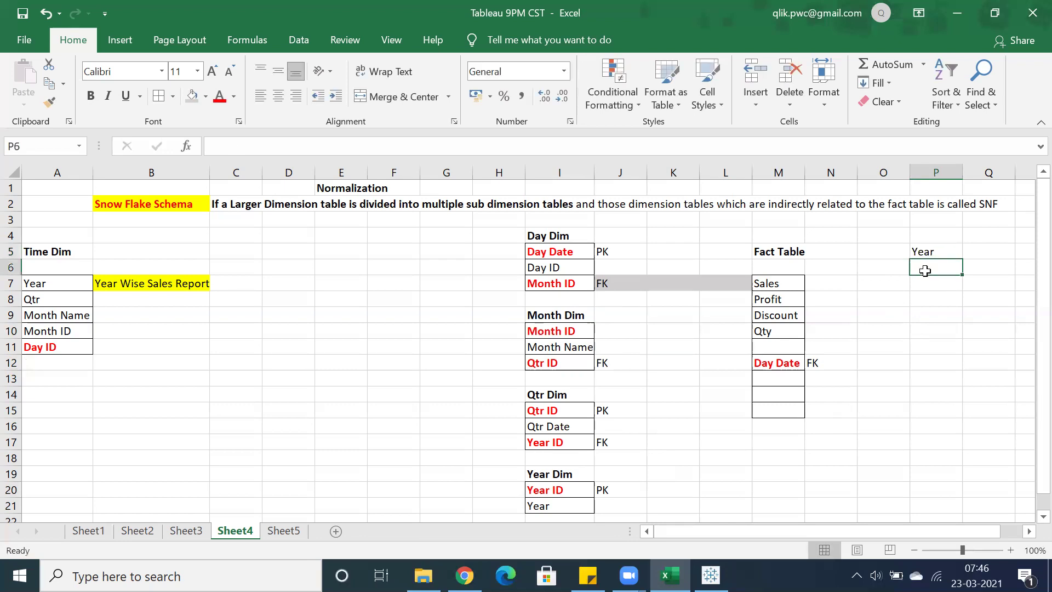
List the quarters Q1, Q2, Q3 and Q4 down cells Q5 to Q8.
click(971, 251)
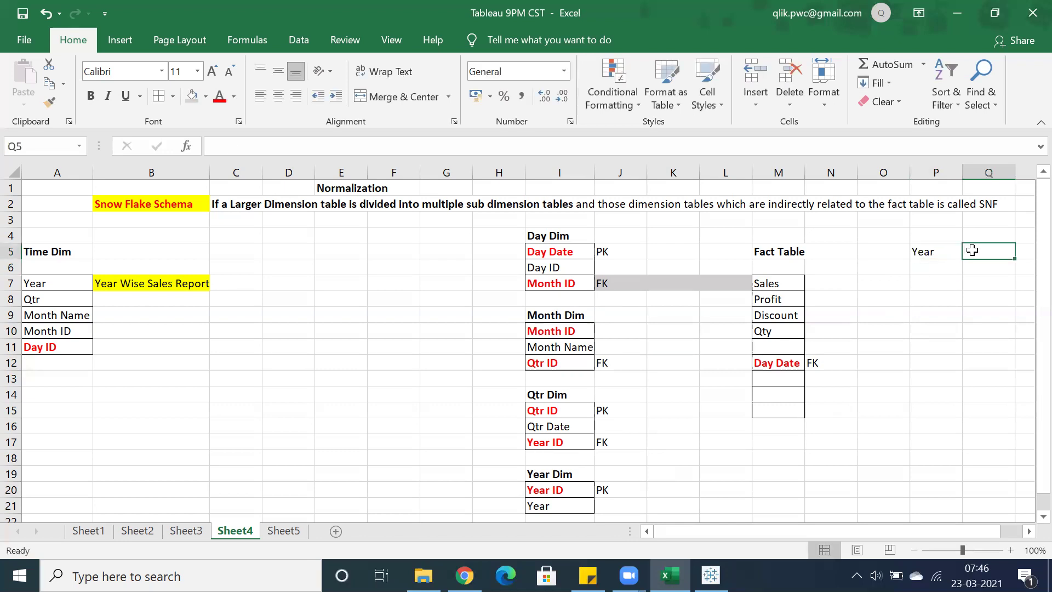
text(Q1)
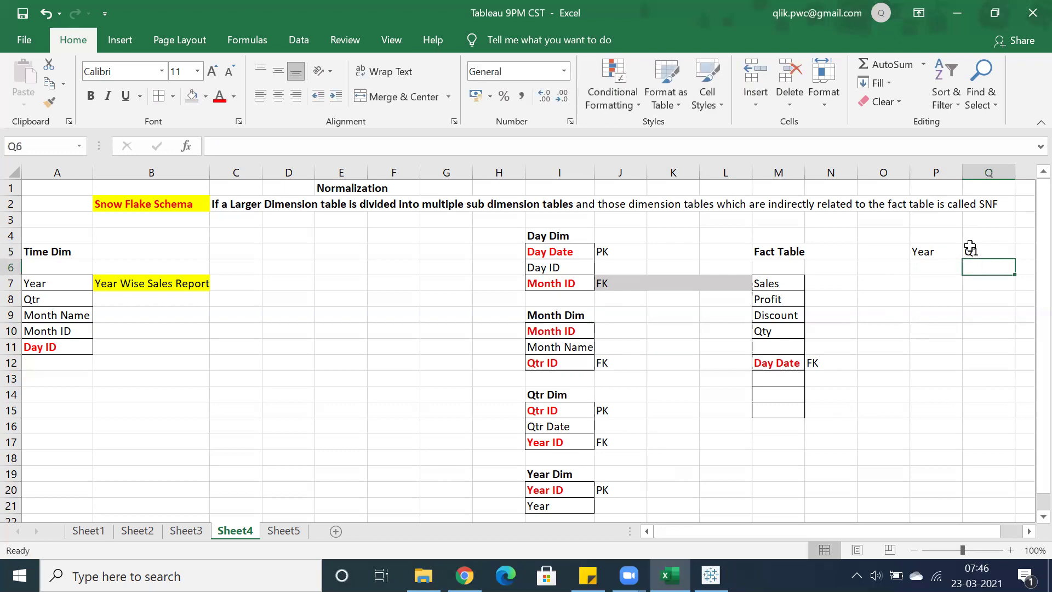
text(Q2)
key(Return)
text(Q3)
key(Return)
text(Q4)
key(Return)
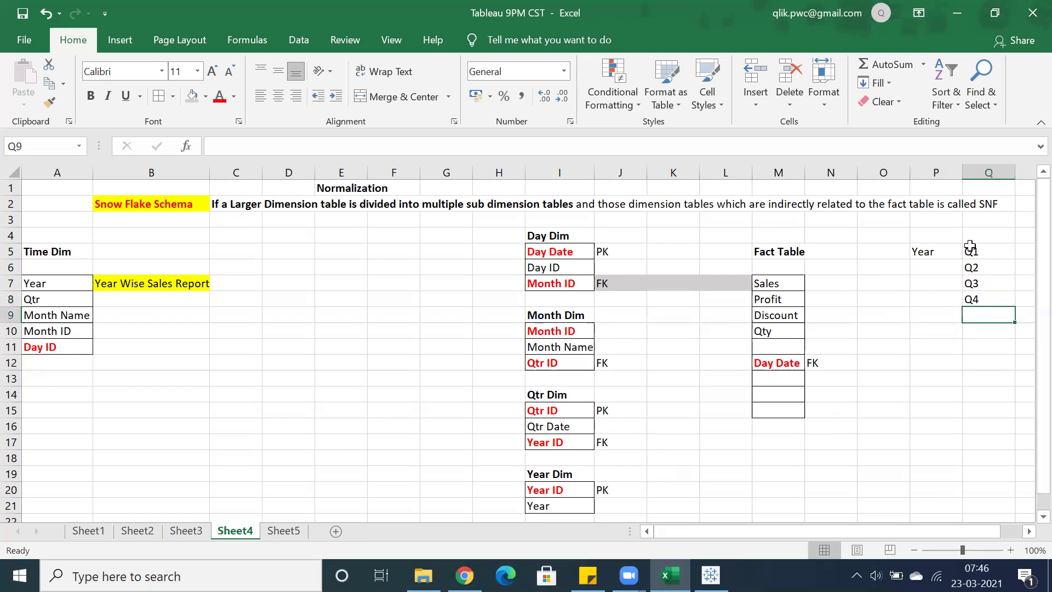
click(940, 247)
drag(975, 248, 991, 299)
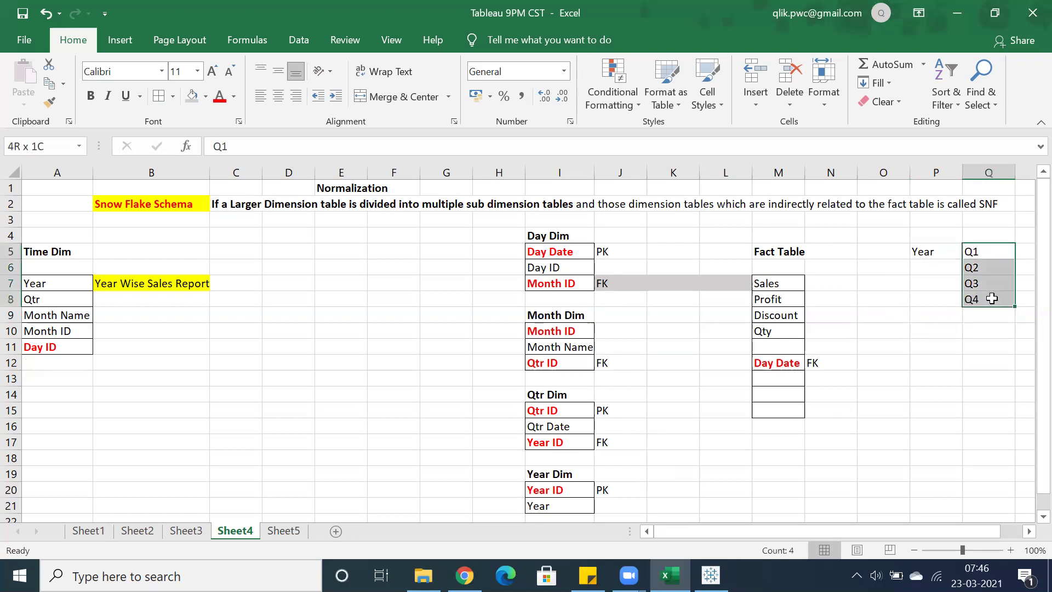
Enter 2021 in P5 and copy it down to P8 so every quarter has its year.
click(934, 250)
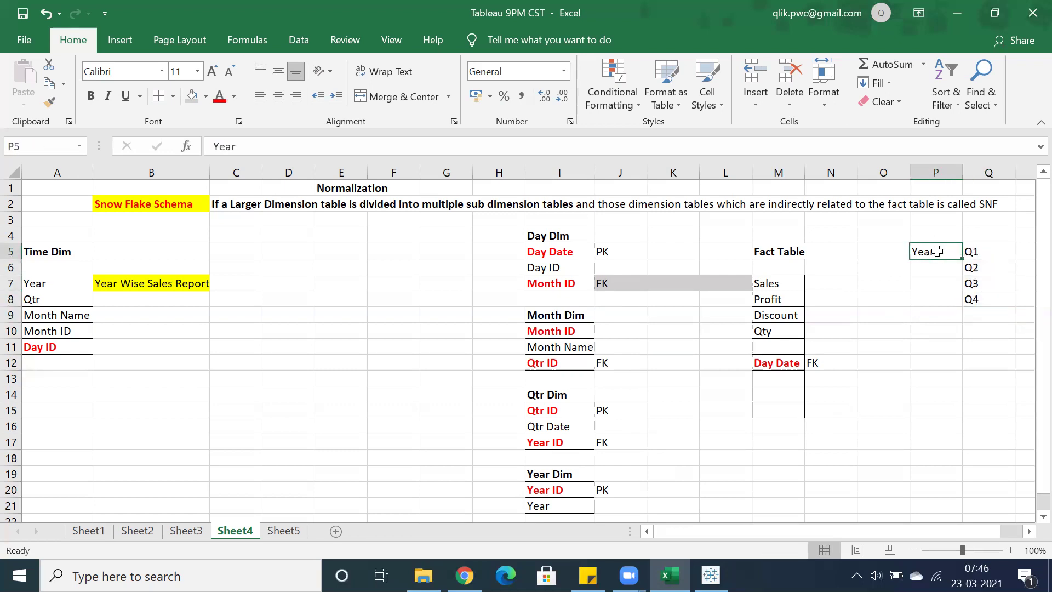
text(2020)
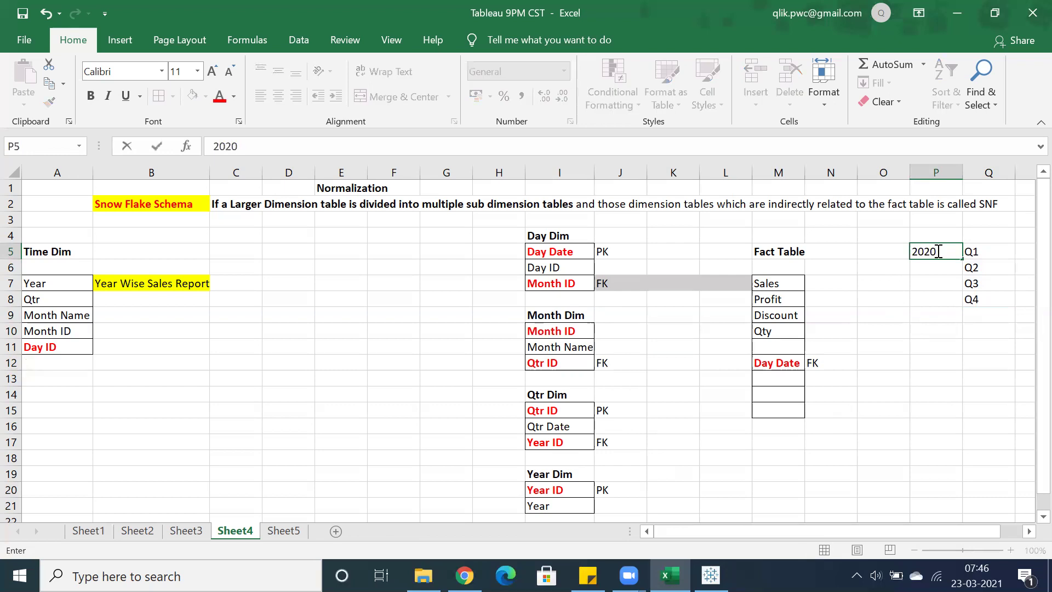
key(Return)
click(936, 250)
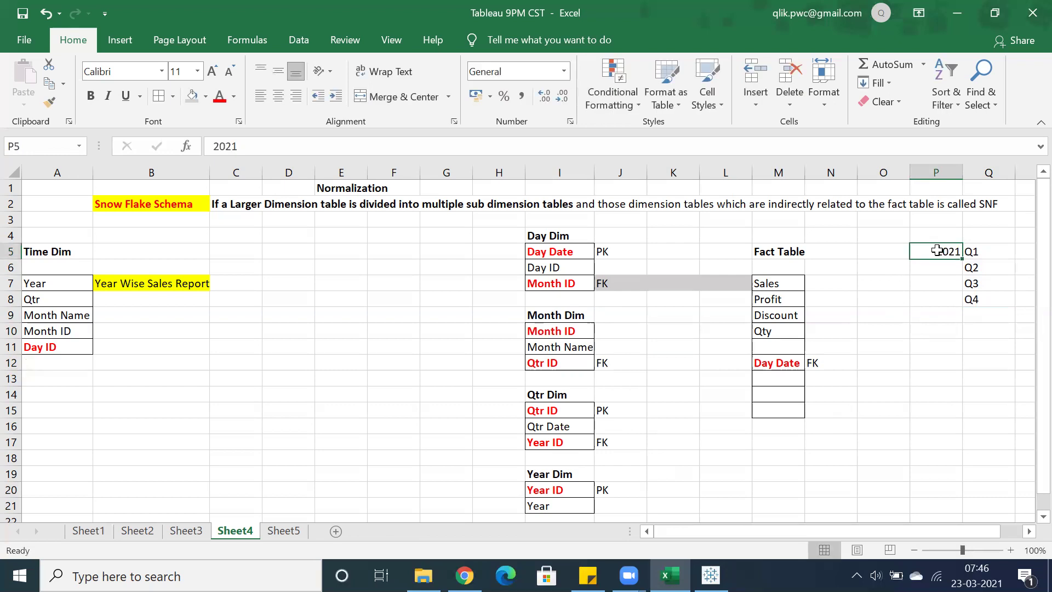
key(ctrl+c)
drag(937, 267, 937, 292)
key(ctrl+v)
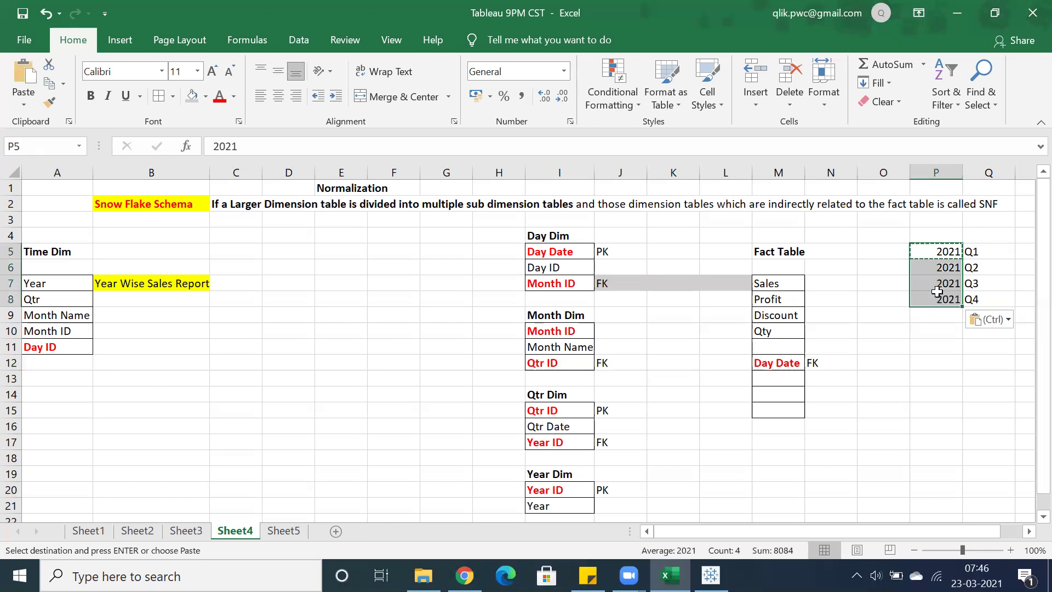
List each quarter's month numbers beside it, entering 1,2,3 in R5, 4,5,6 in R6, 7,8,9 in R7 and 10,11,12 in R8.
click(974, 255)
shift+click(984, 295)
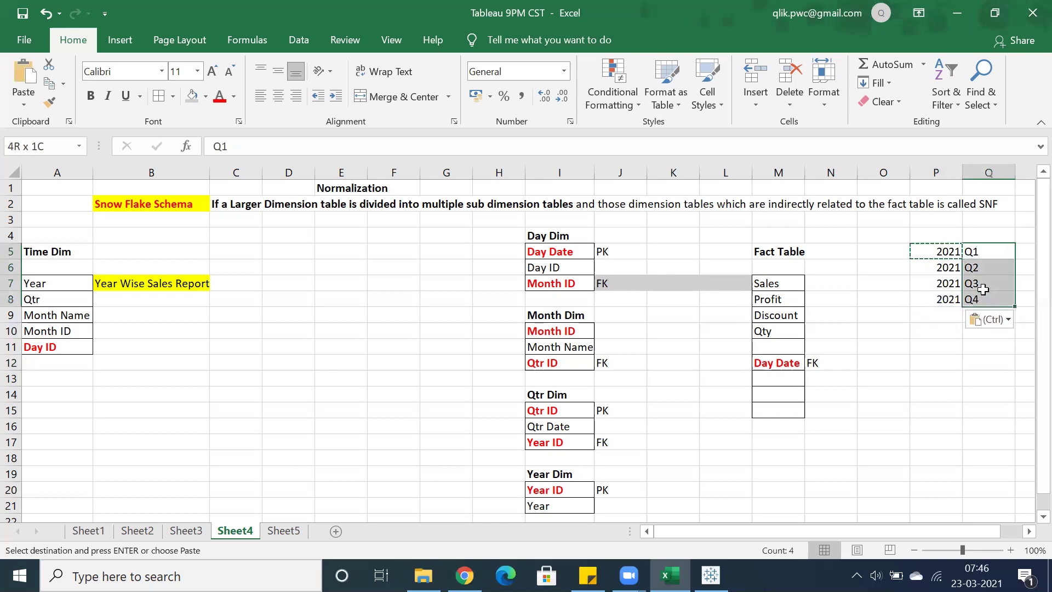
click(976, 253)
drag(942, 527, 958, 533)
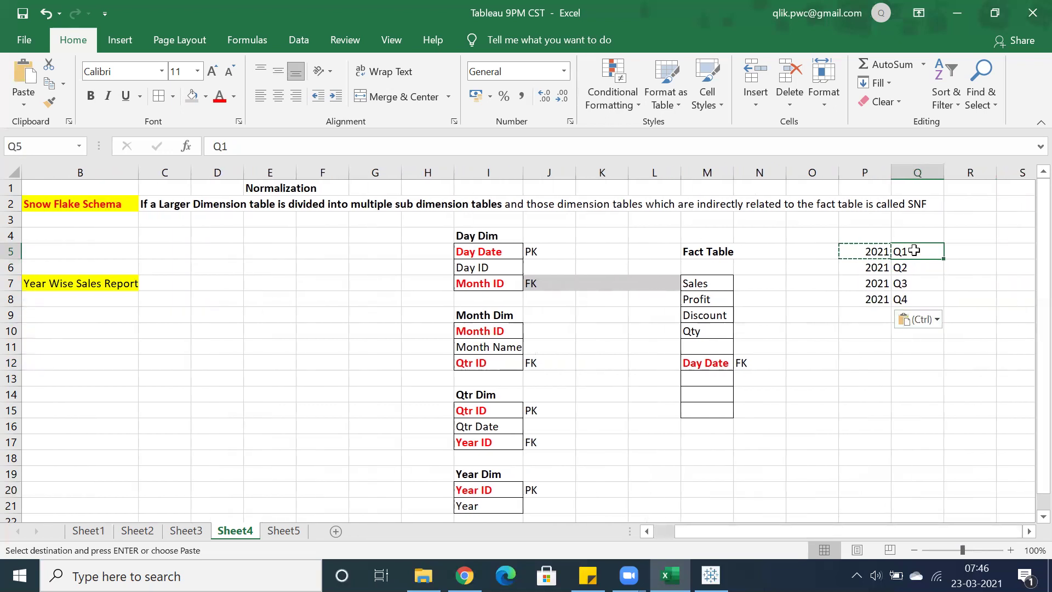
click(956, 251)
text(1,2,3)
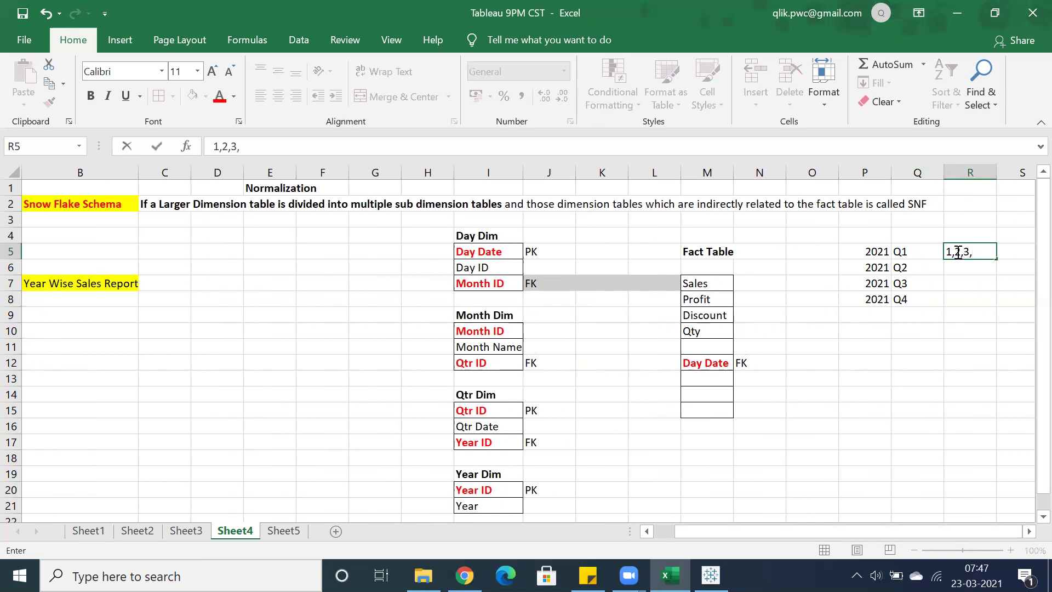
click(957, 265)
text(4,5,6)
key(Return)
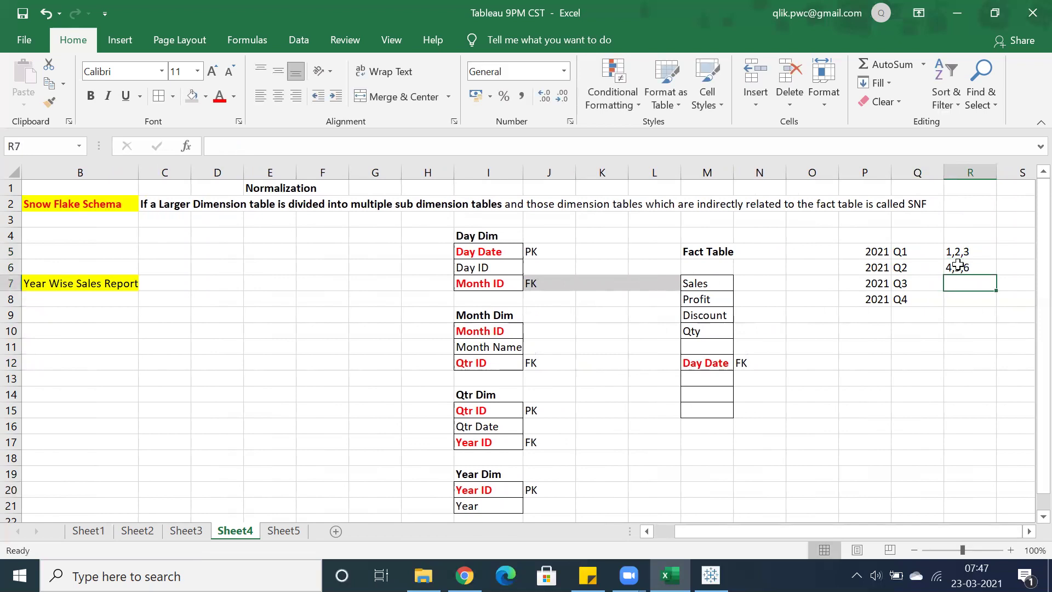
text(7,8,9)
key(Return)
text(10,11)
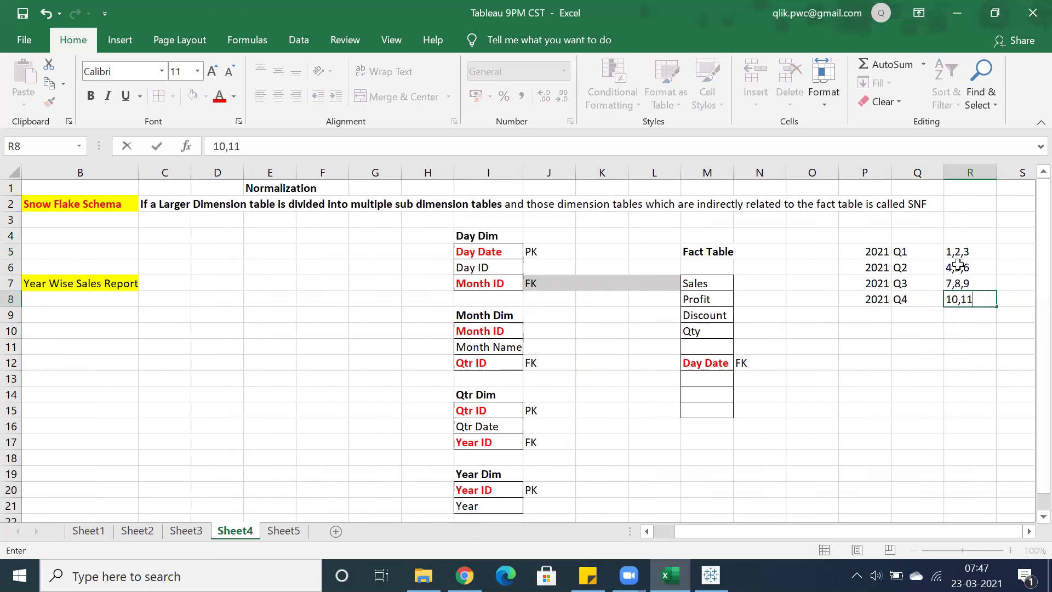
text(,12)
click(937, 327)
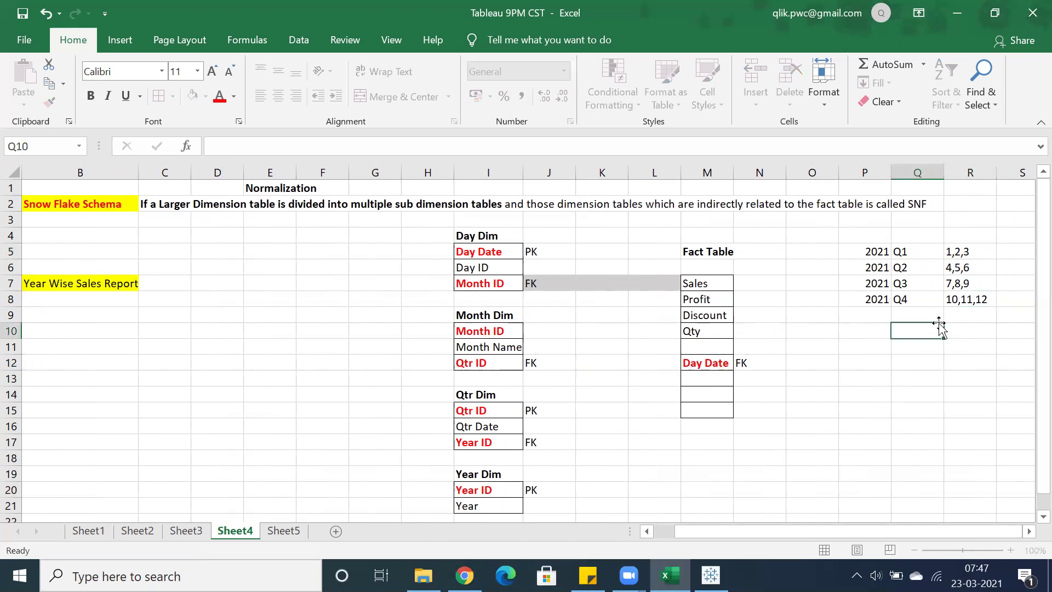
click(958, 253)
click(915, 245)
drag(915, 245, 918, 299)
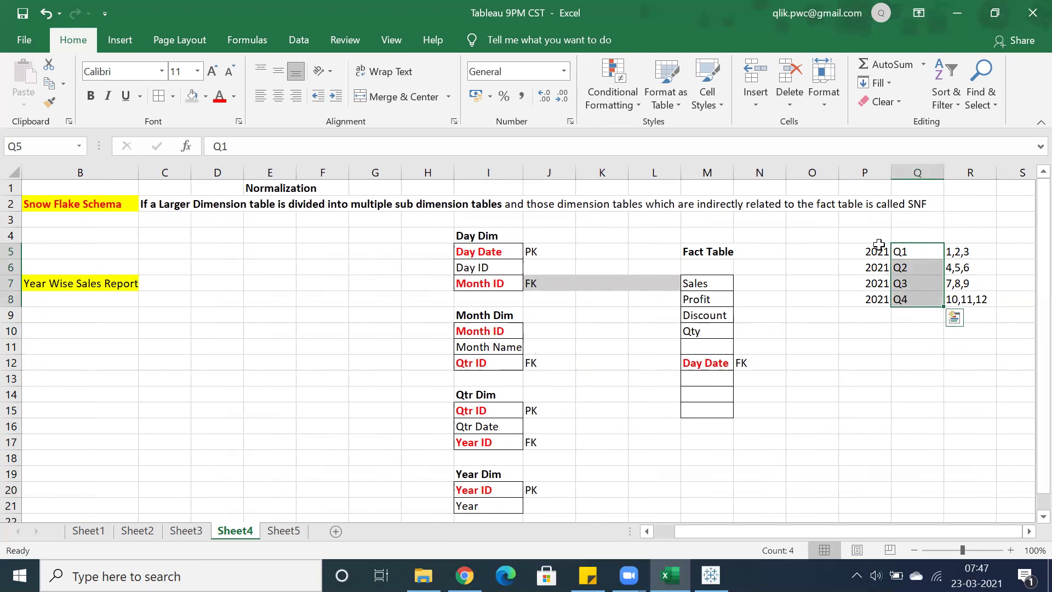
click(879, 244)
click(967, 251)
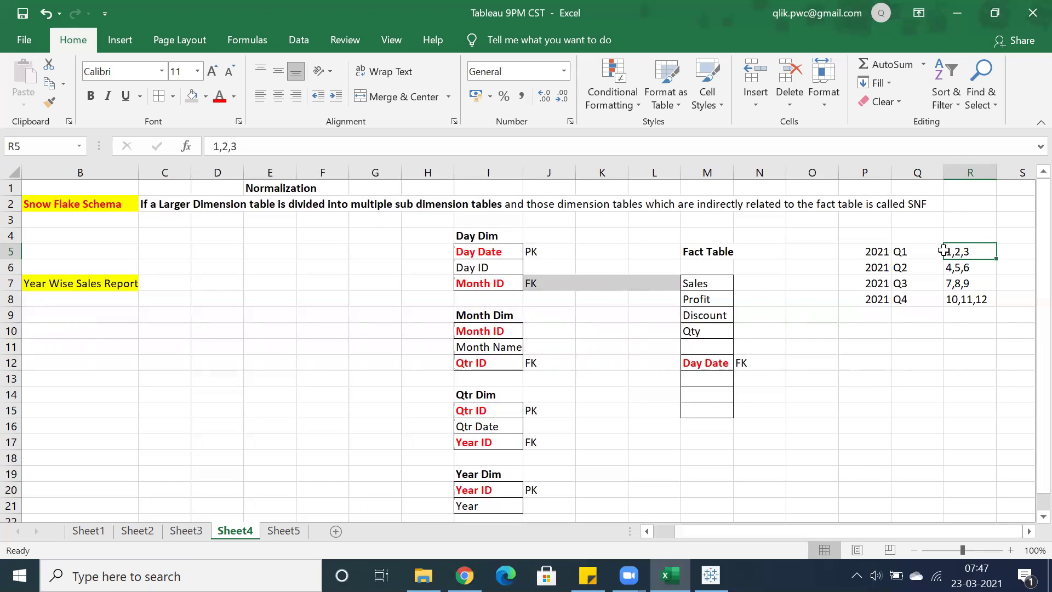
Enter the note One to Many Relationships in P10, below the year and quarter sample data.
click(871, 335)
text(O)
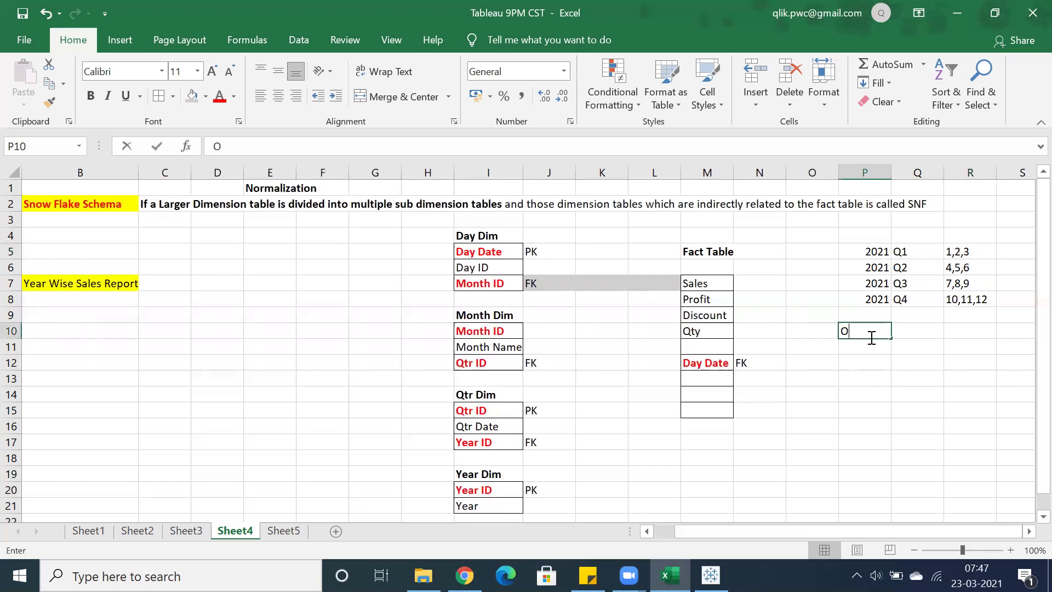
text(ne to Man)
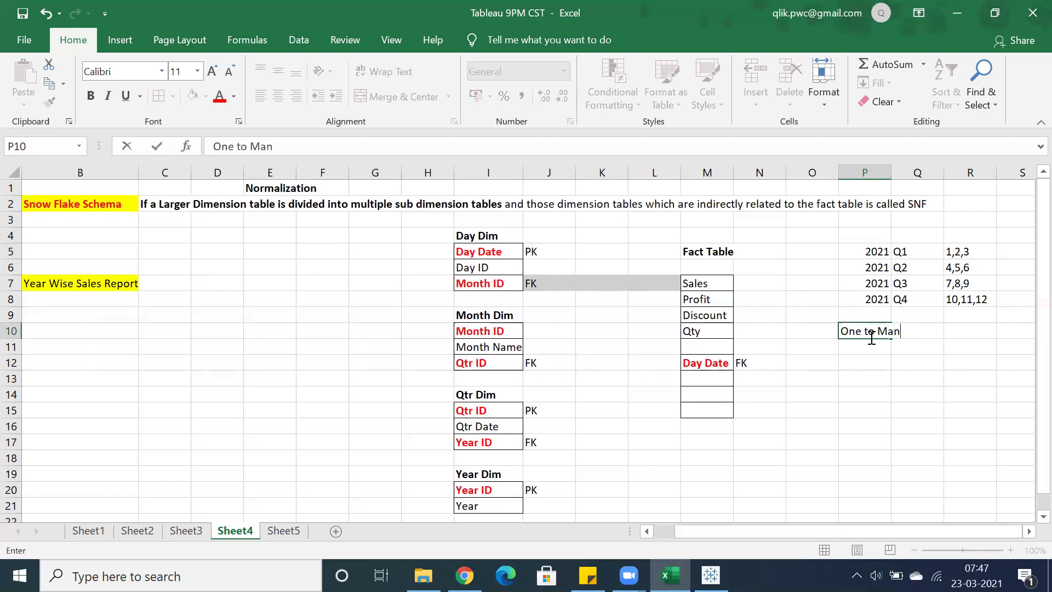
text(y Relationships)
key(Return)
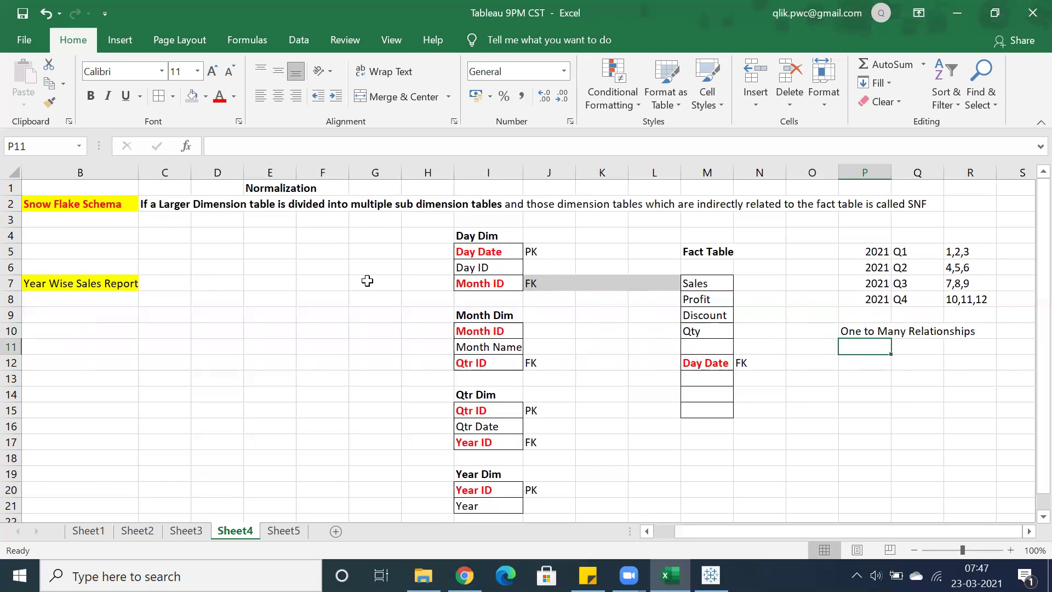
click(282, 191)
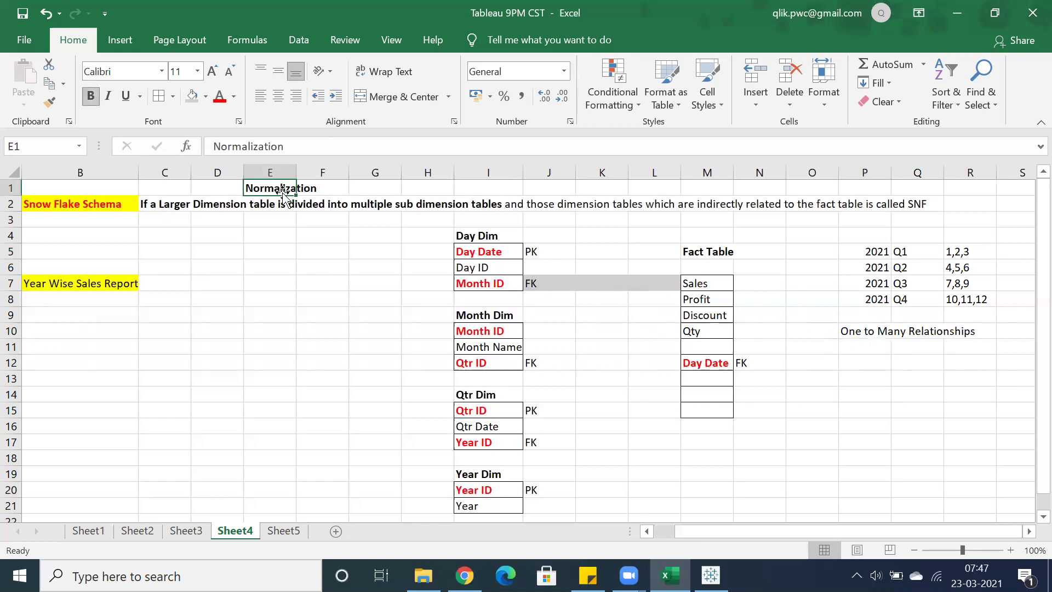
click(659, 532)
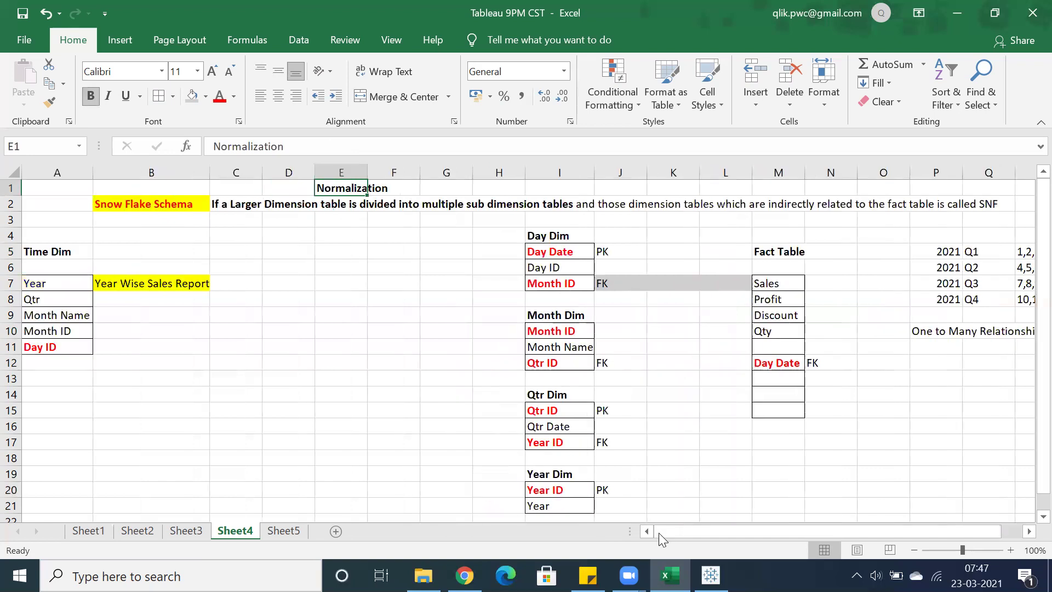
drag(538, 236, 571, 235)
click(495, 236)
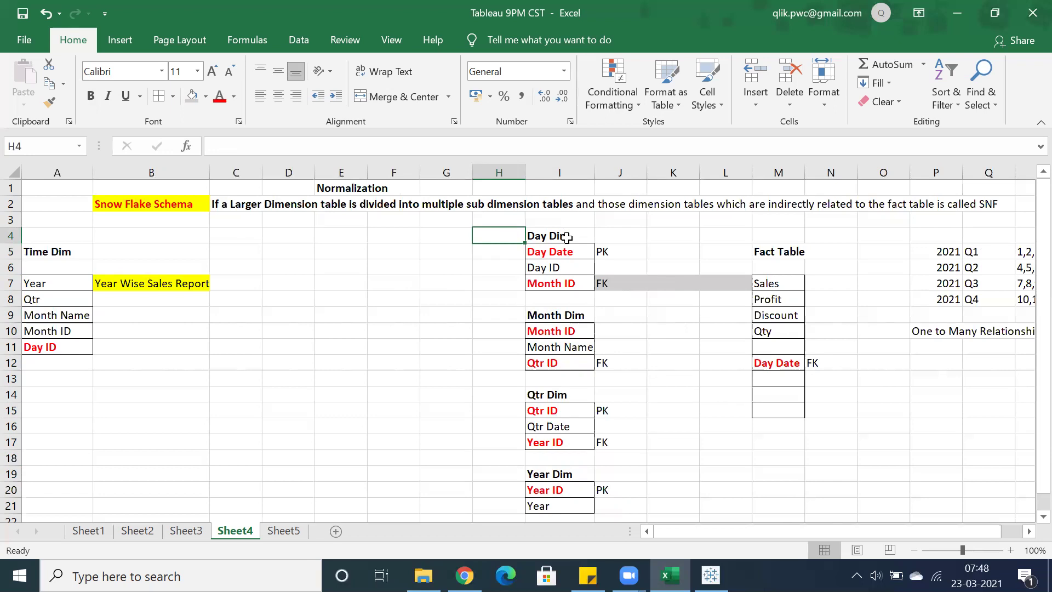
click(568, 235)
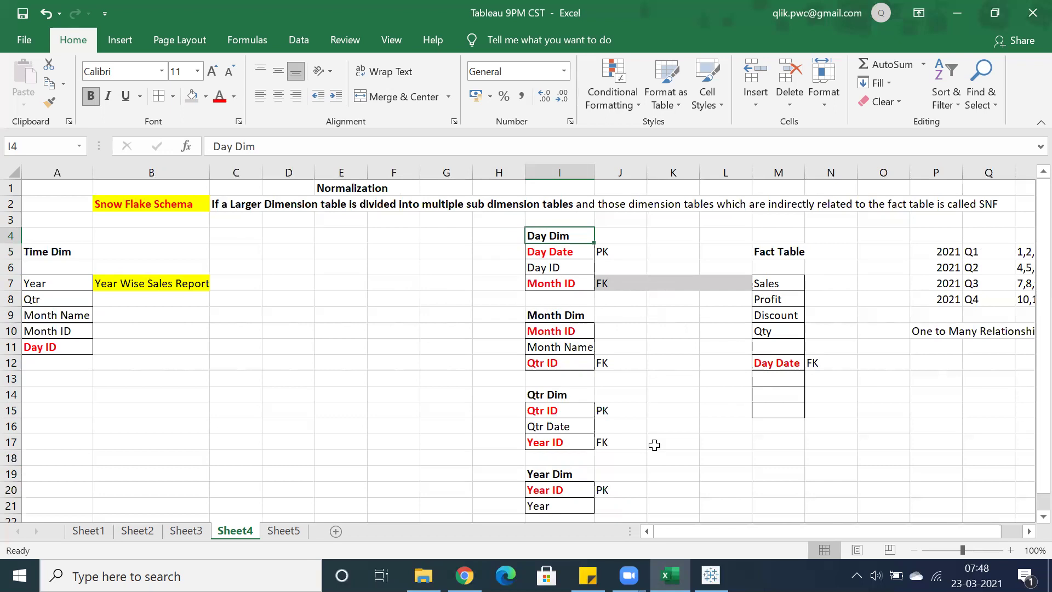
Make Year in the Year Dim cell I21 bold and fill both it and Sales in the Fact Table cell M7 with light orange.
click(559, 502)
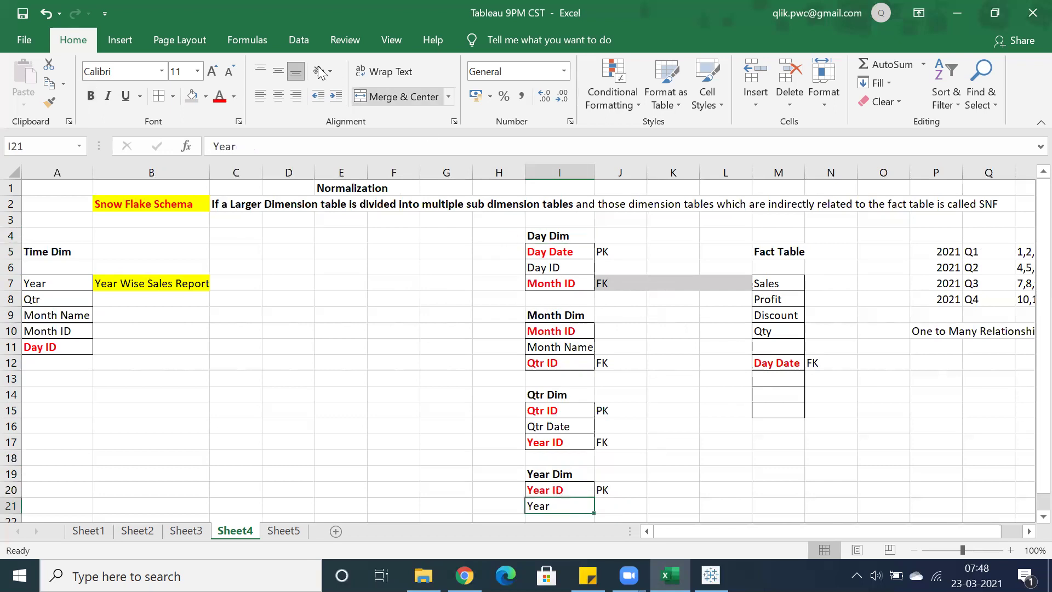
click(91, 96)
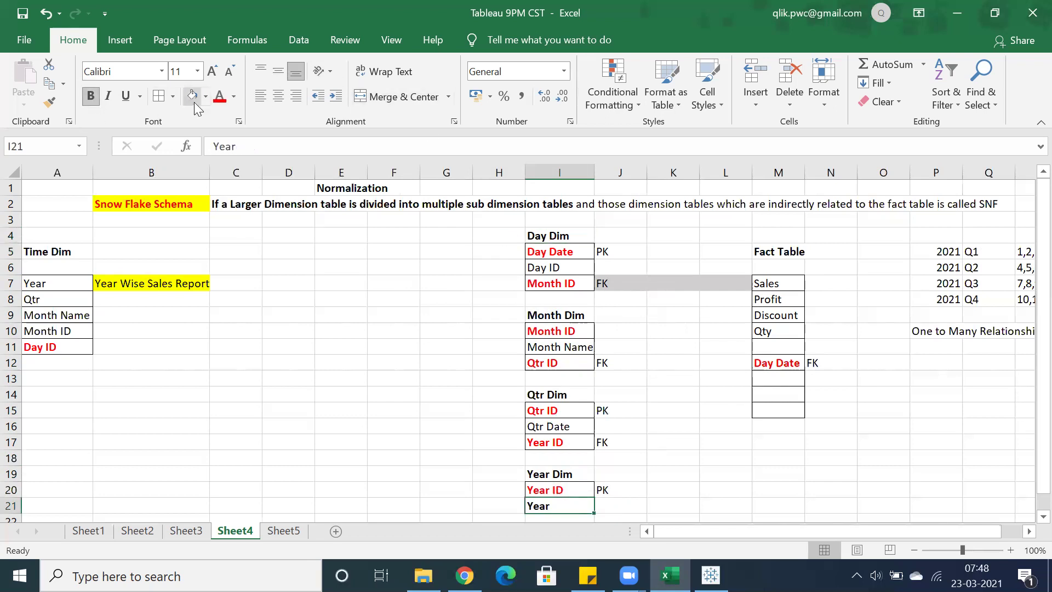
click(205, 97)
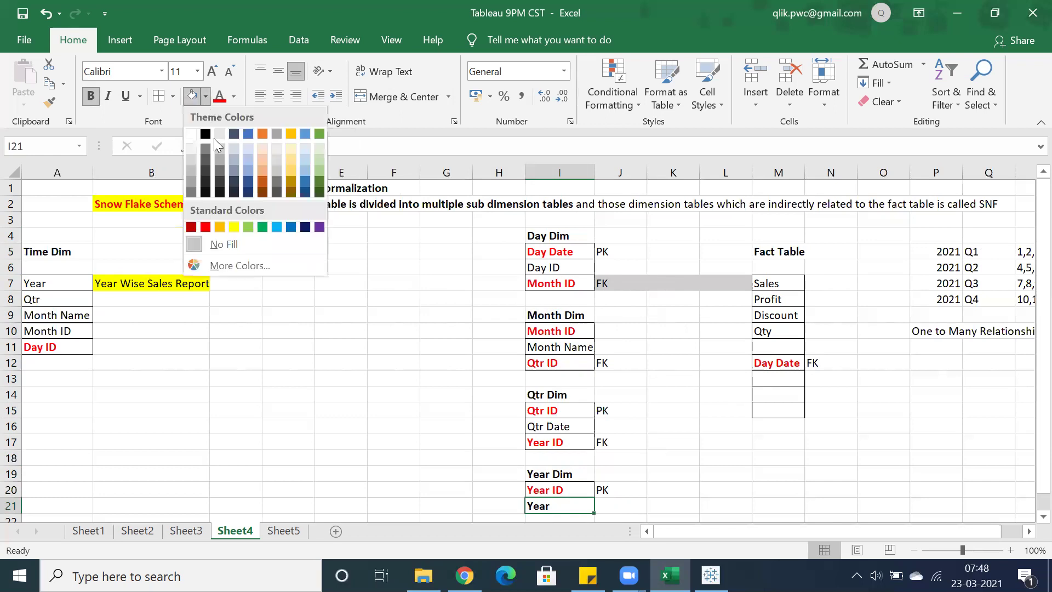
click(268, 170)
click(767, 282)
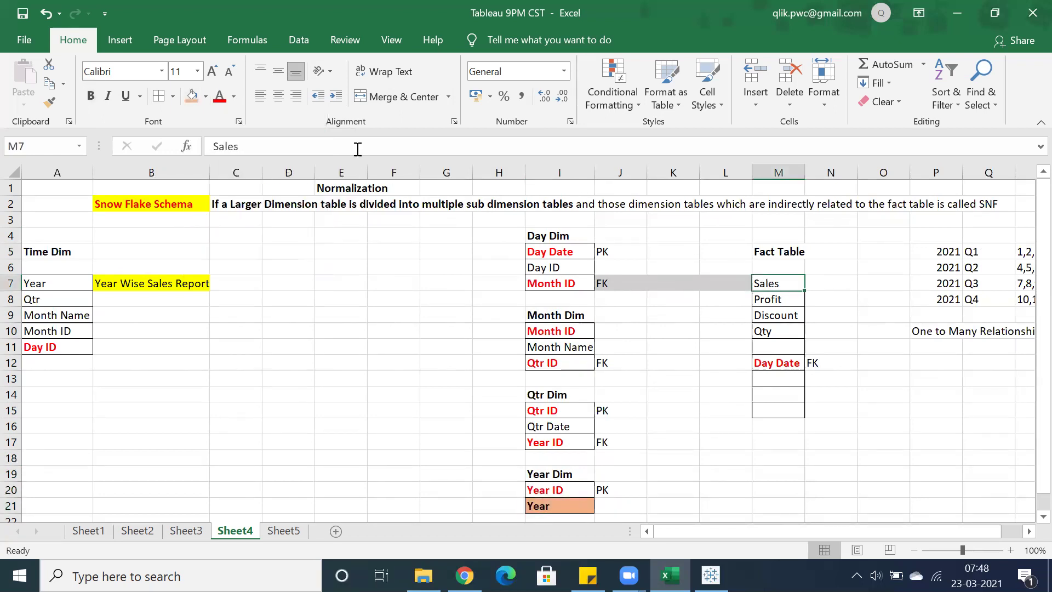
click(192, 96)
Examine how the Year Dim table relates to the Fact Table under the Snow Flake Schema.
drag(584, 490, 768, 489)
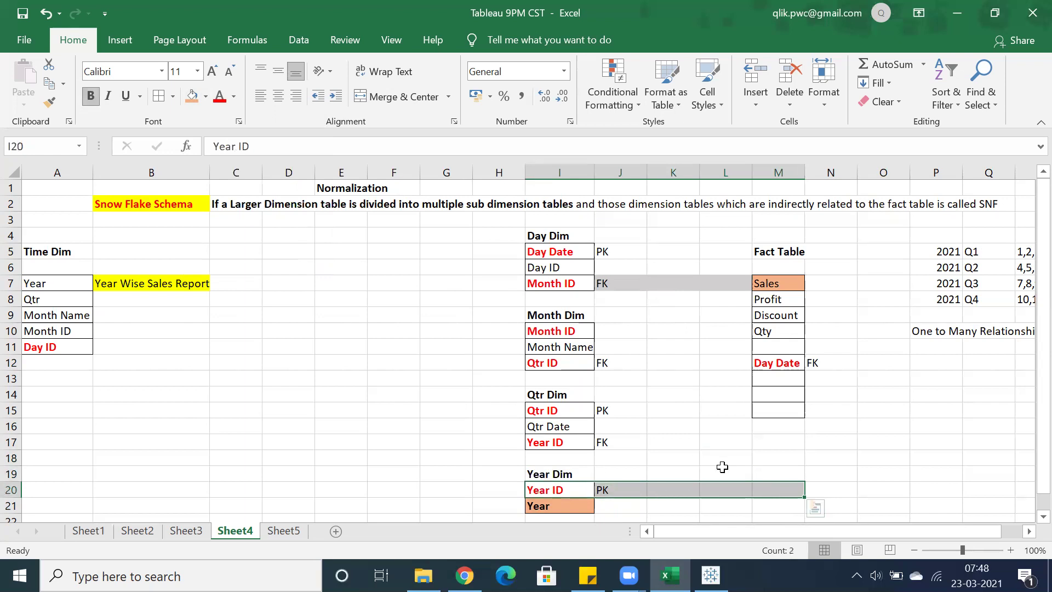
click(768, 250)
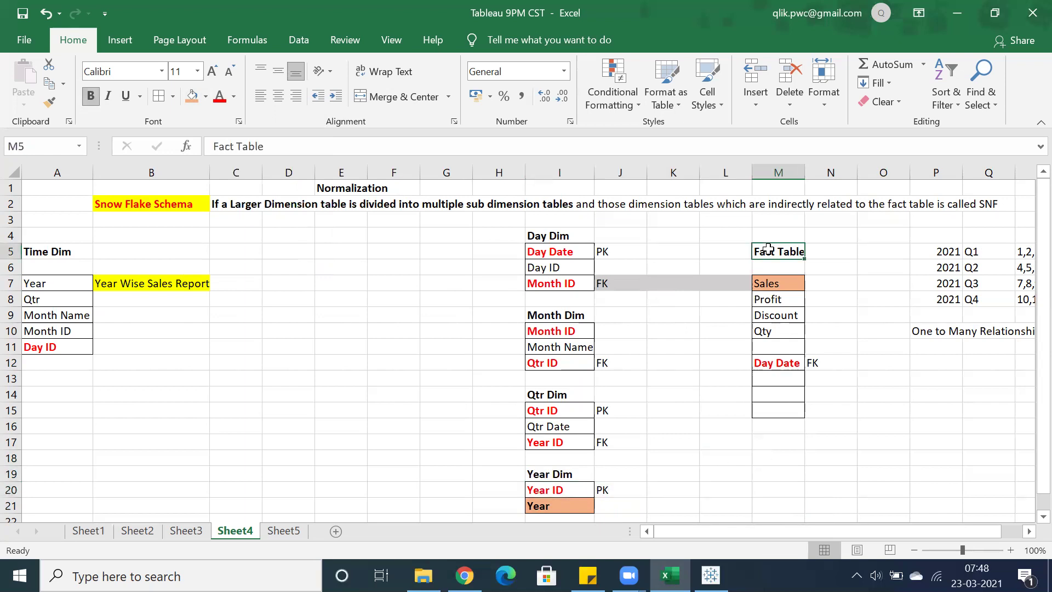
click(550, 488)
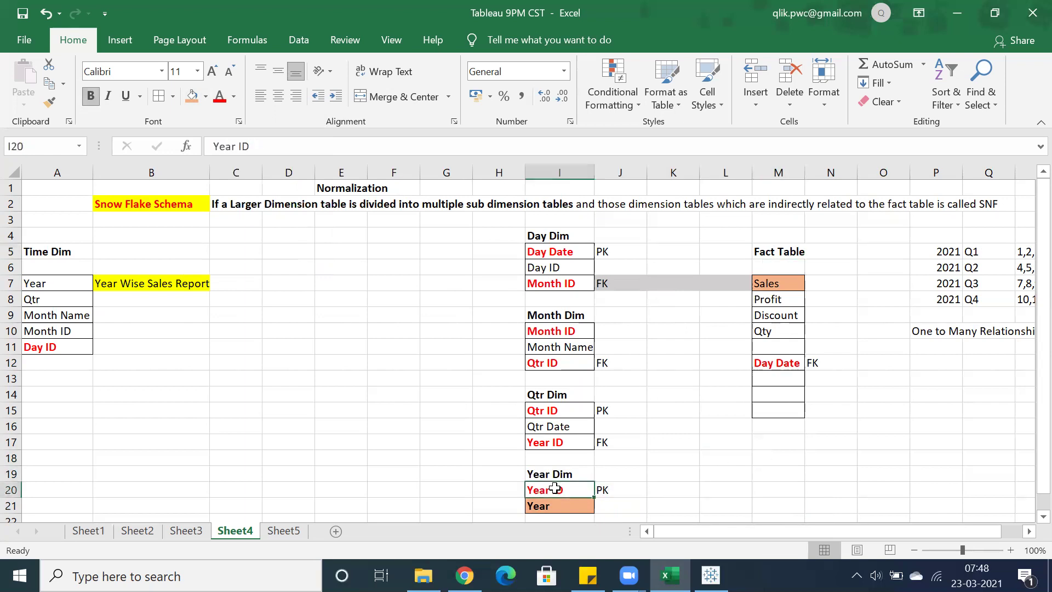
click(757, 251)
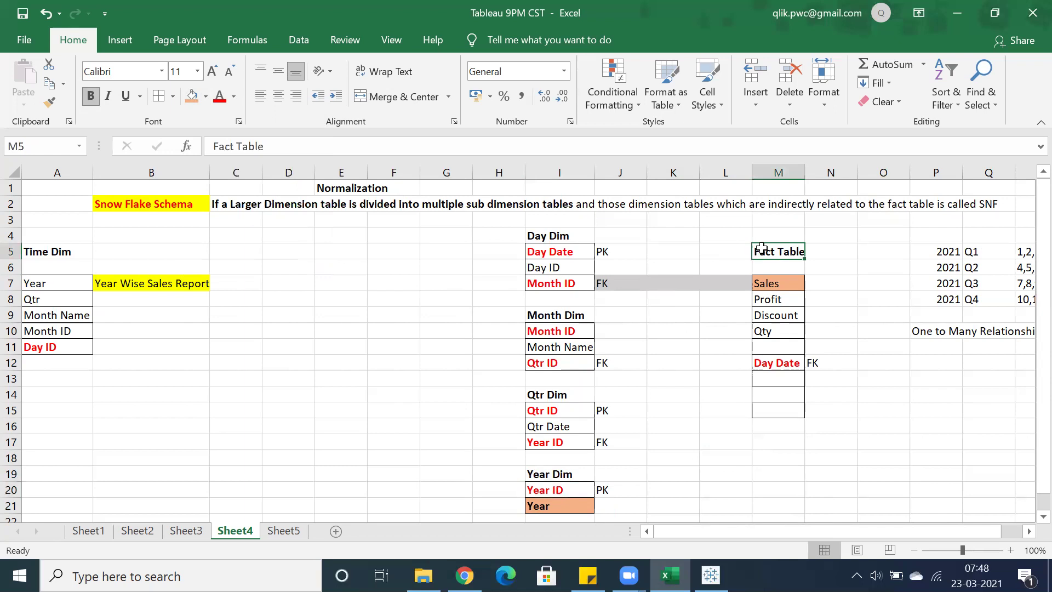
drag(625, 505, 787, 504)
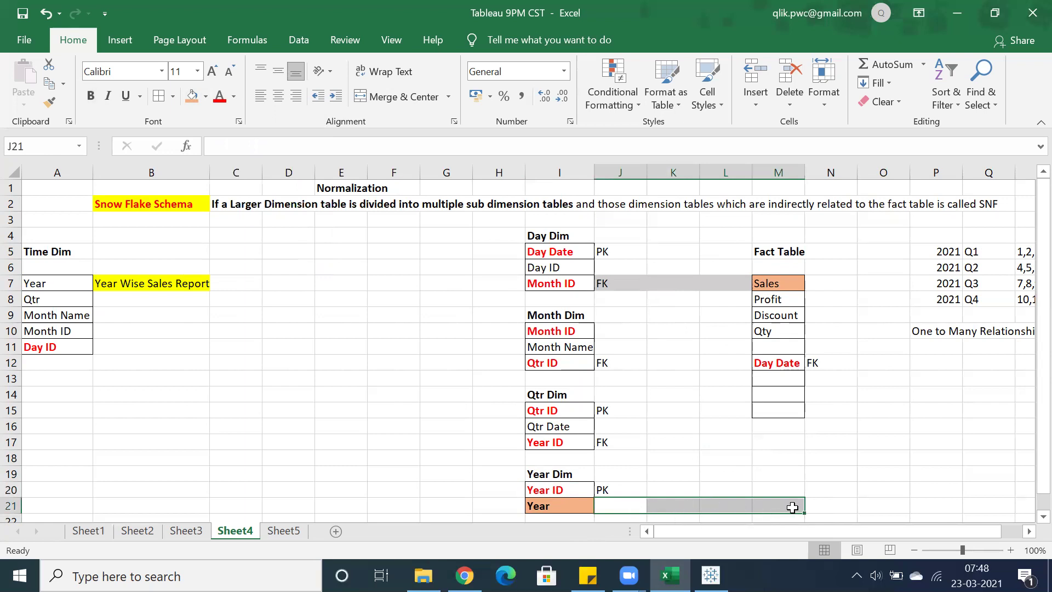
drag(728, 507, 781, 508)
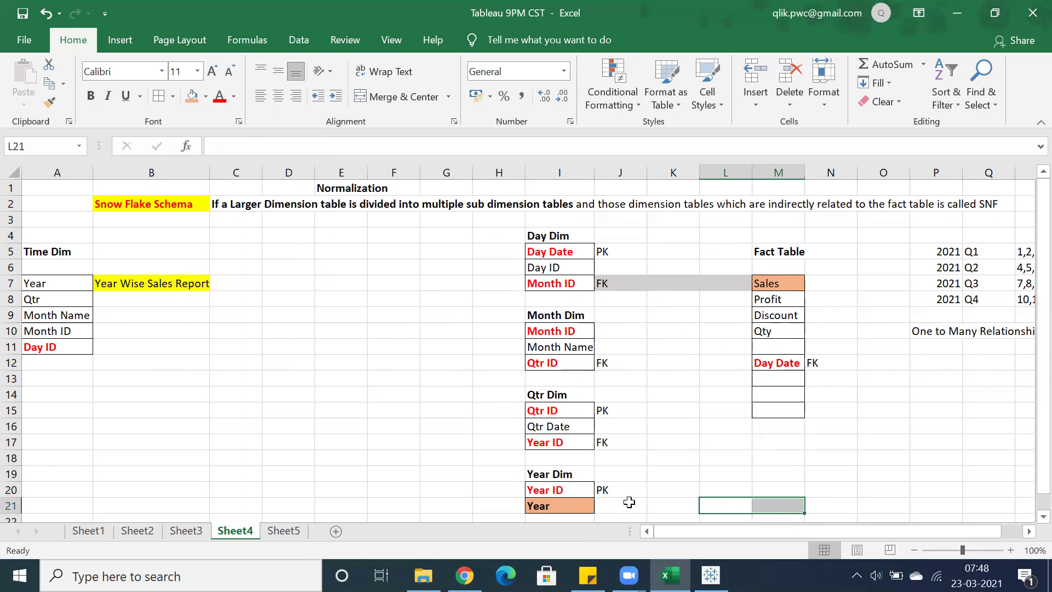
click(590, 501)
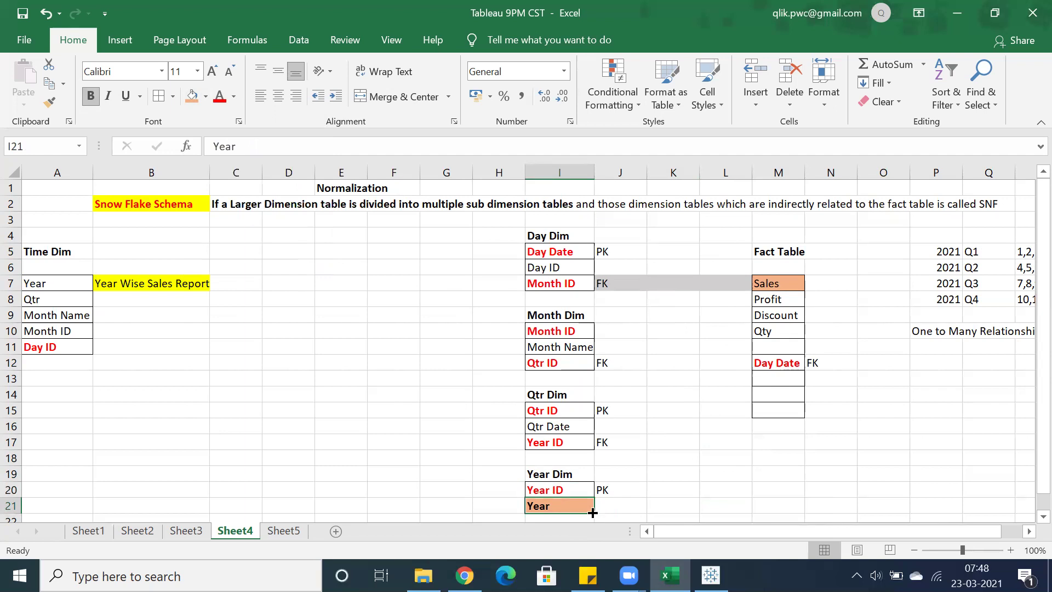
click(634, 502)
shift+click(766, 491)
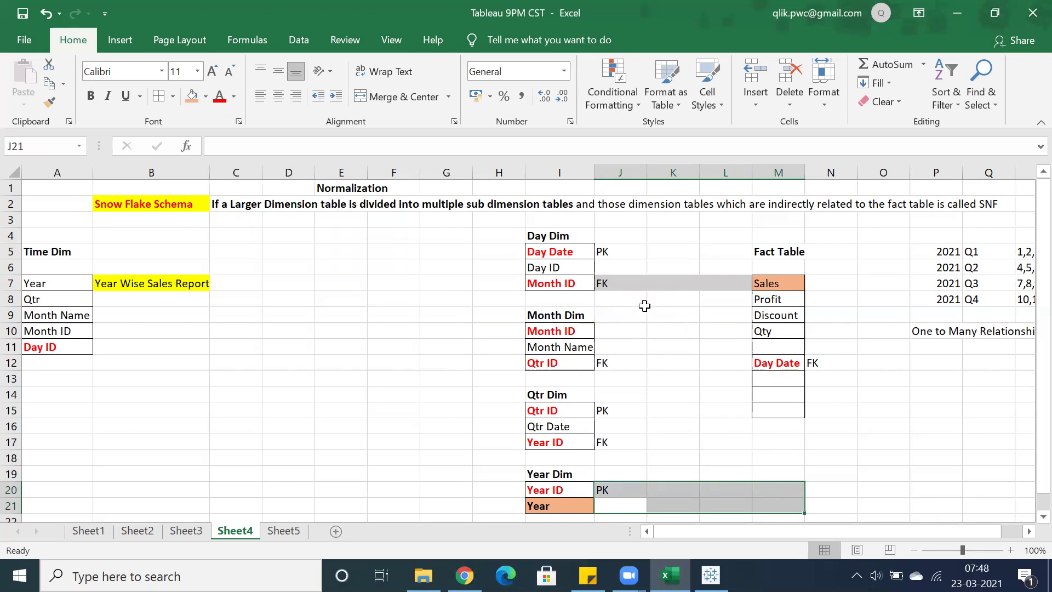
click(623, 498)
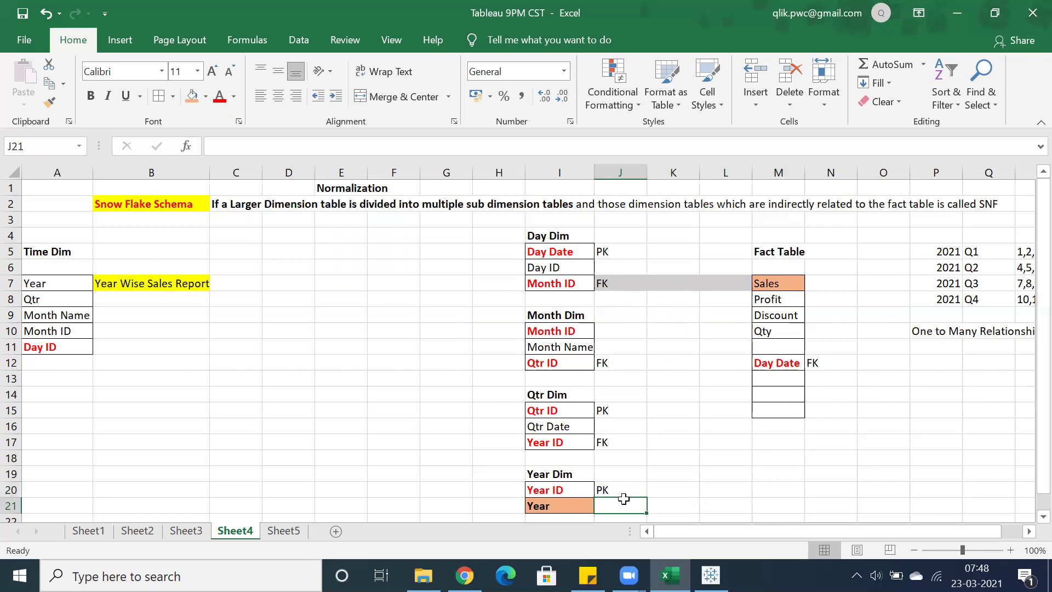
click(175, 205)
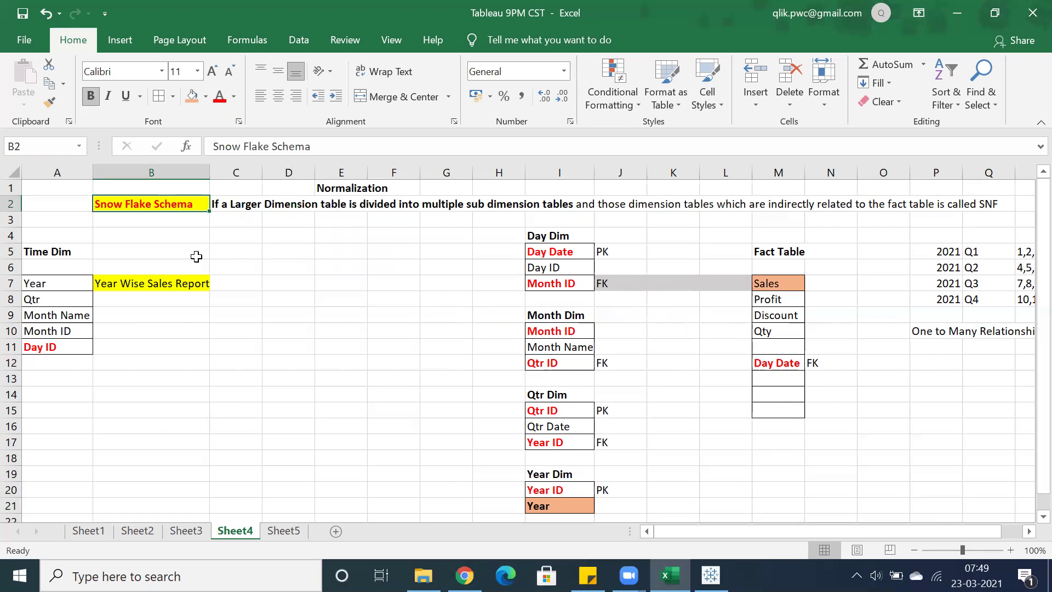
Fill the Star Schema heading in B3 of Sheet3 with light blue, and return to Sheet4.
click(176, 531)
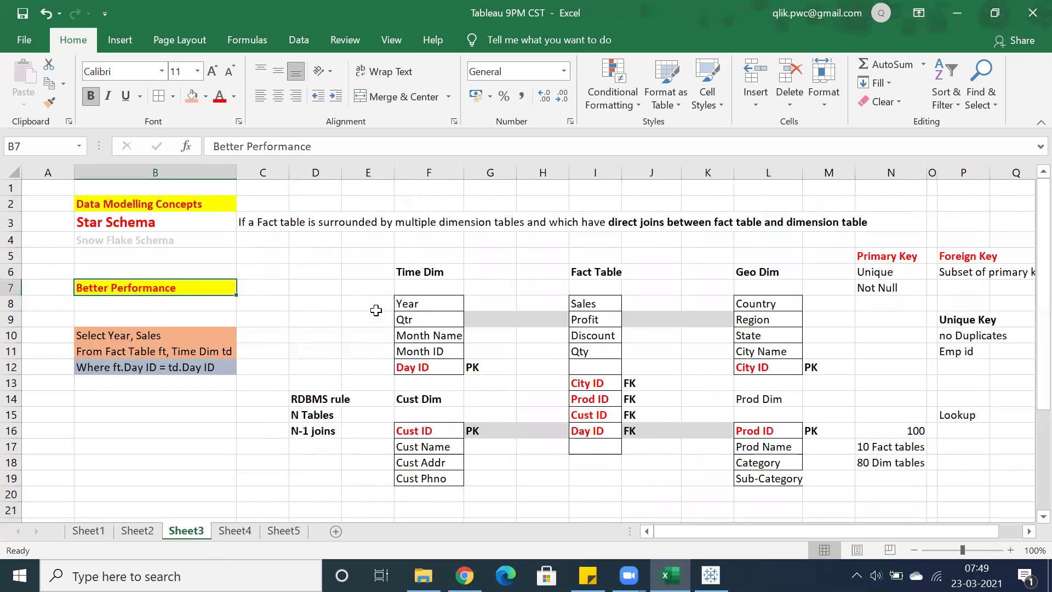
click(190, 224)
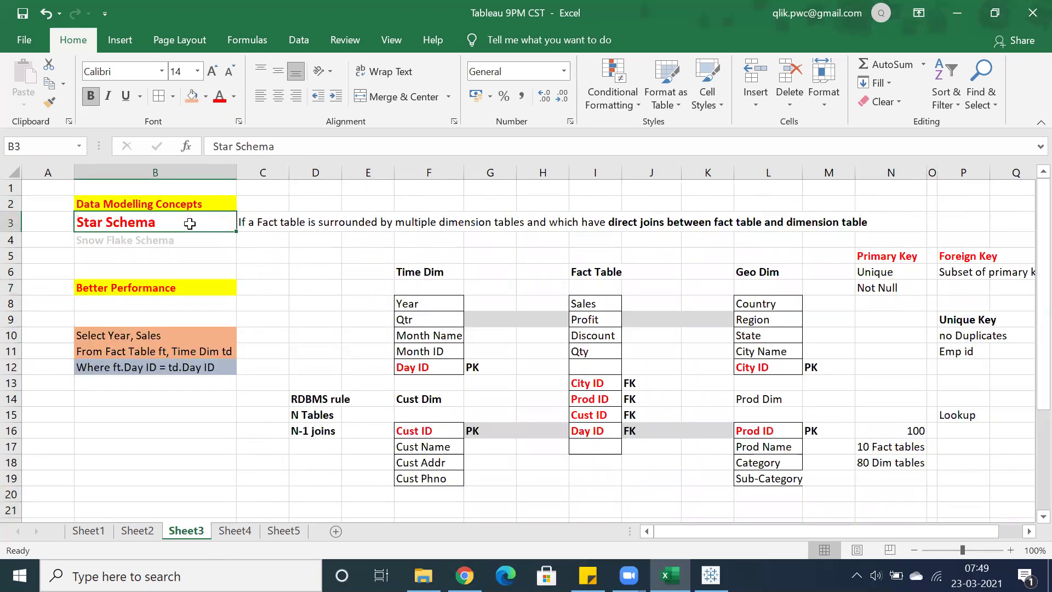
click(186, 98)
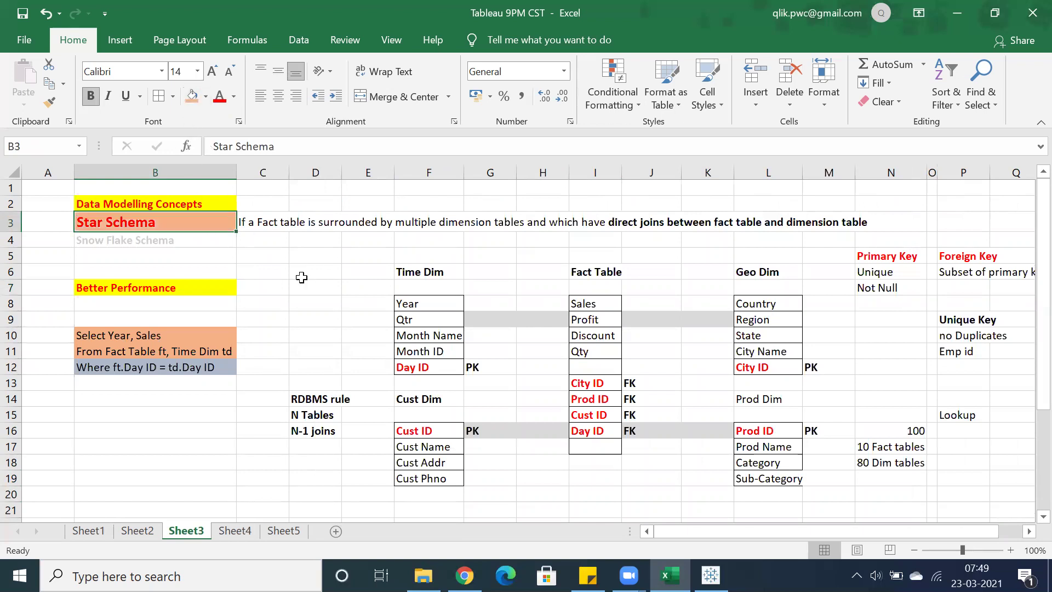
click(204, 98)
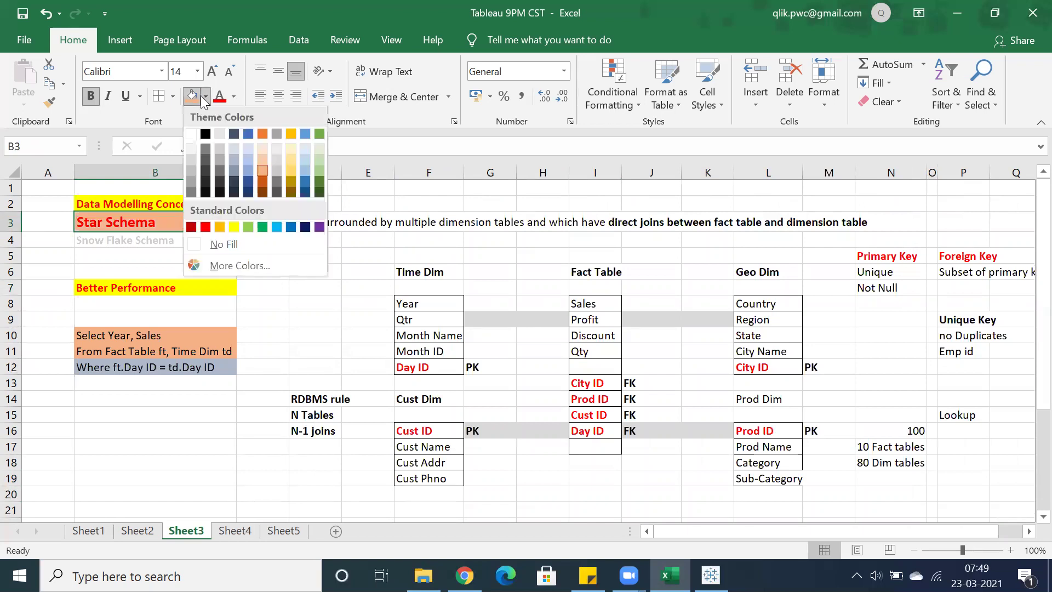
click(248, 163)
click(277, 271)
click(156, 288)
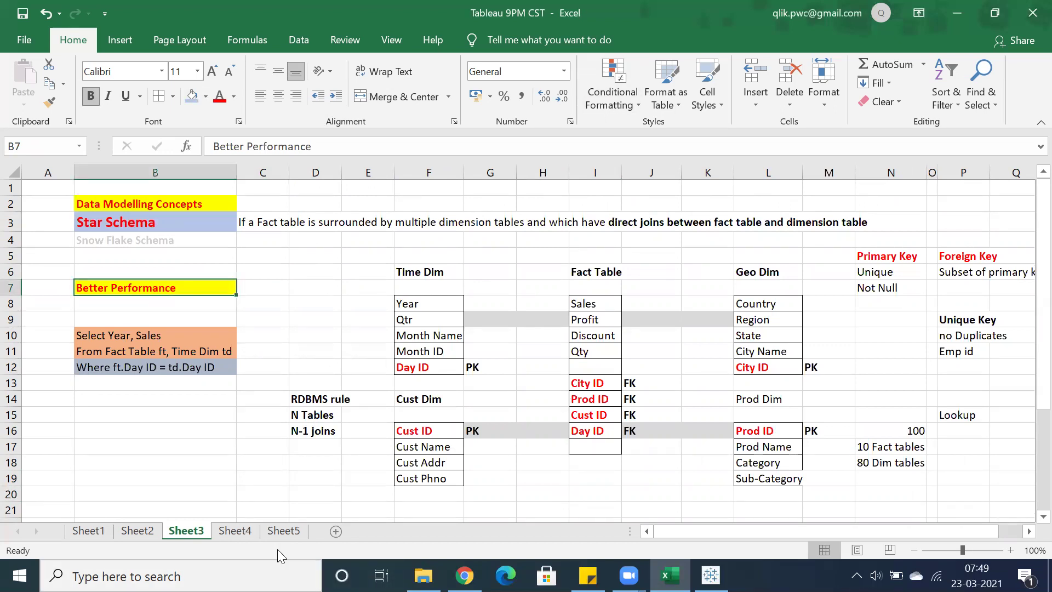
click(250, 534)
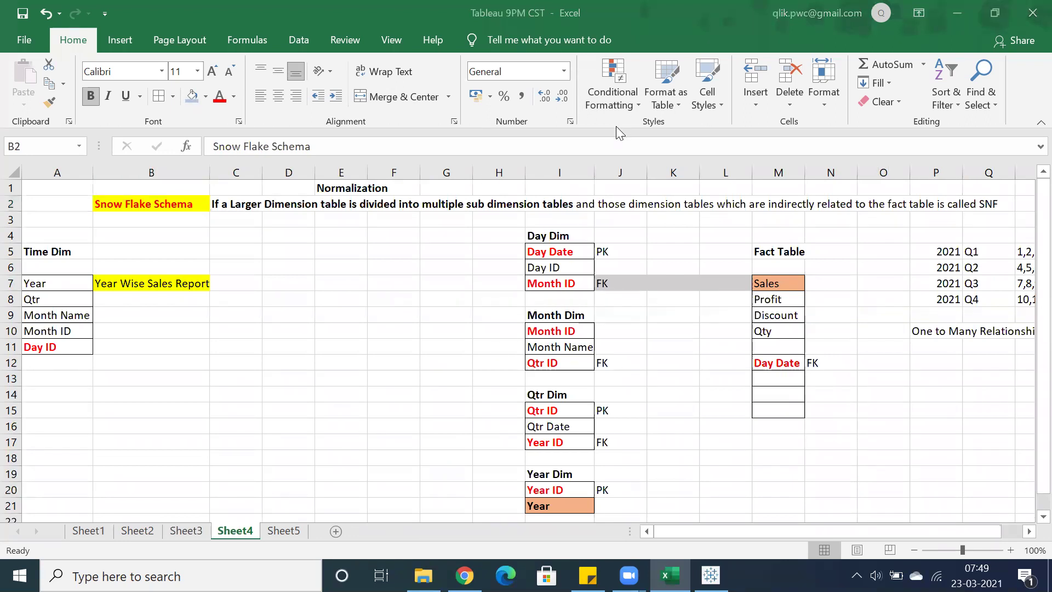
Examine the star schema layout on Sheet3, focusing on how the Fact Table joins the Time, Geo, Cust and Prod dimension tables.
click(181, 535)
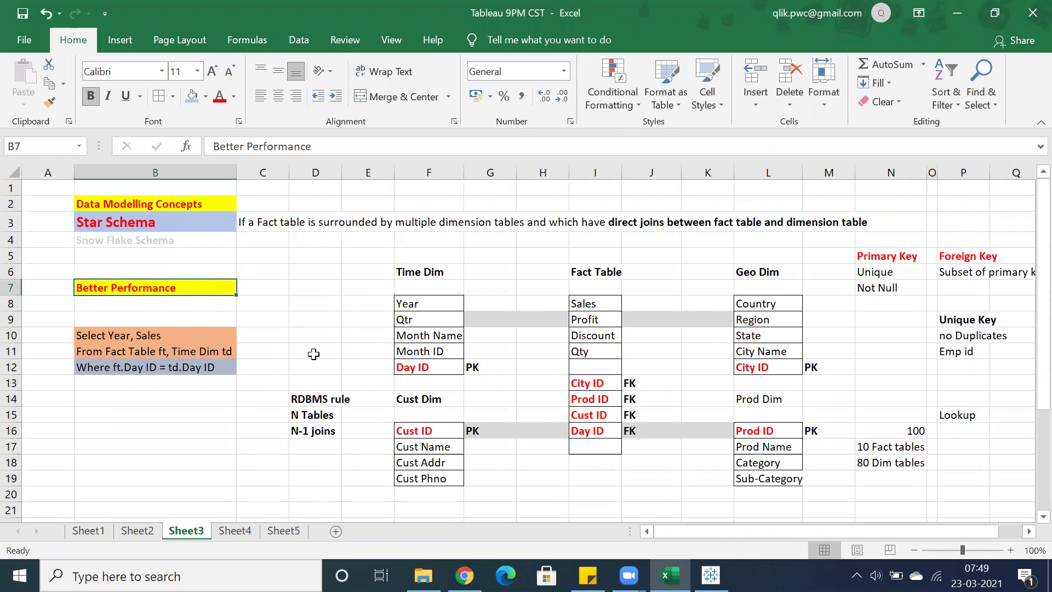
drag(416, 255, 789, 496)
drag(380, 241, 800, 499)
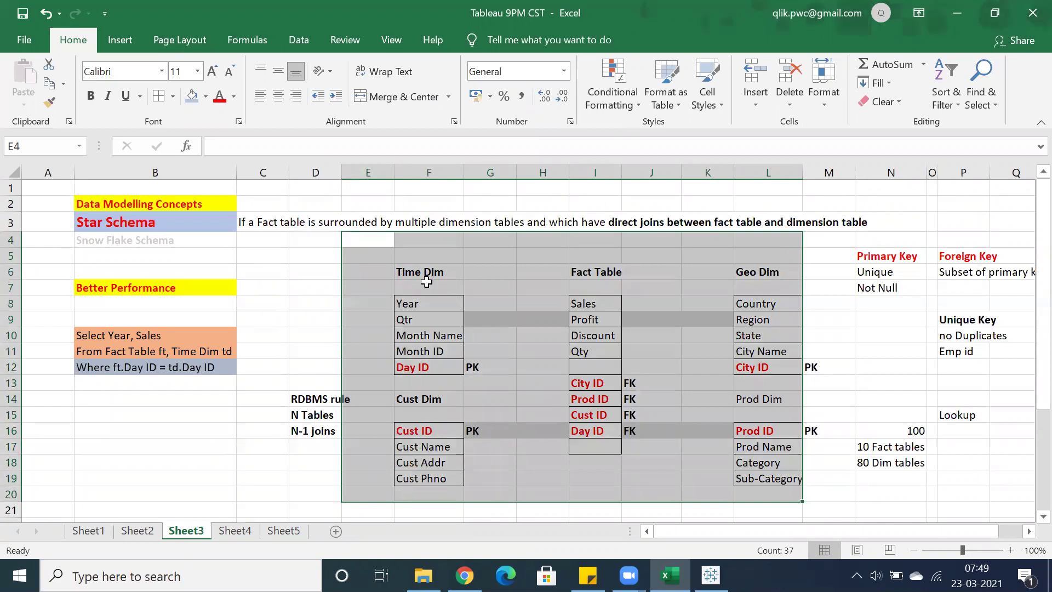
drag(405, 264, 753, 502)
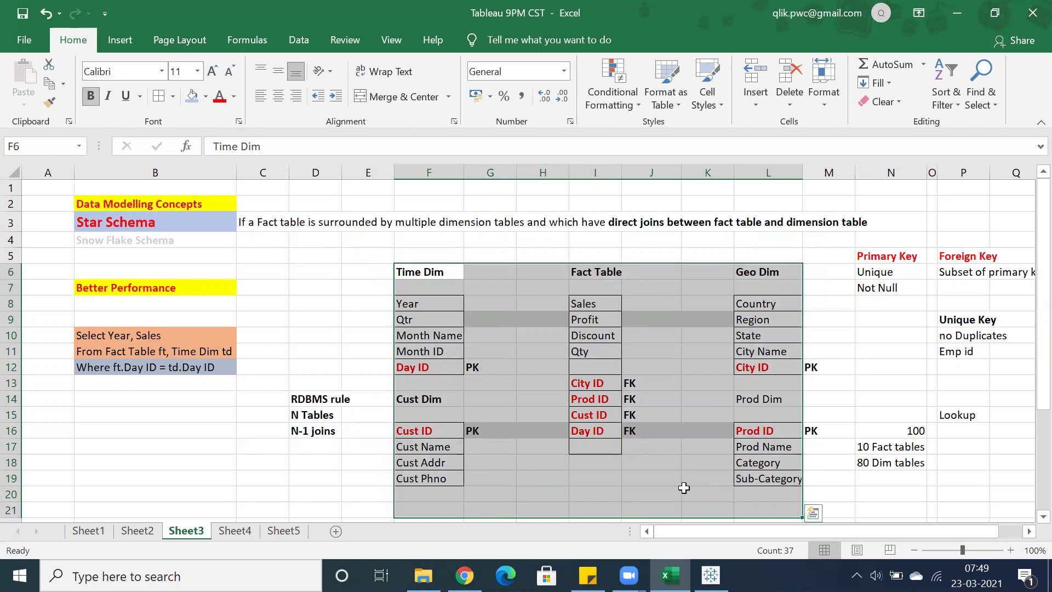
click(627, 484)
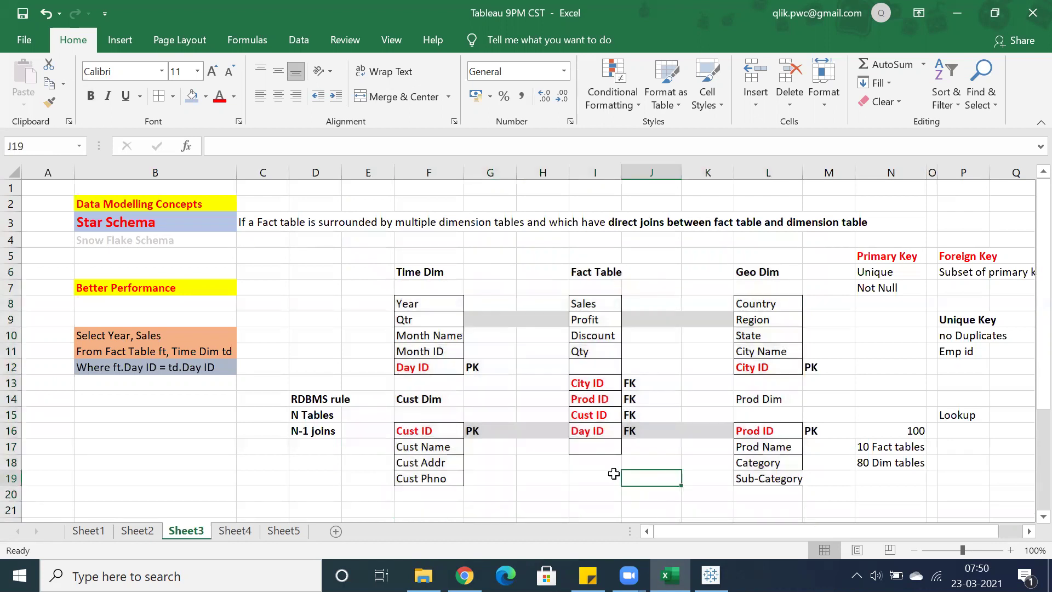
drag(390, 253, 808, 492)
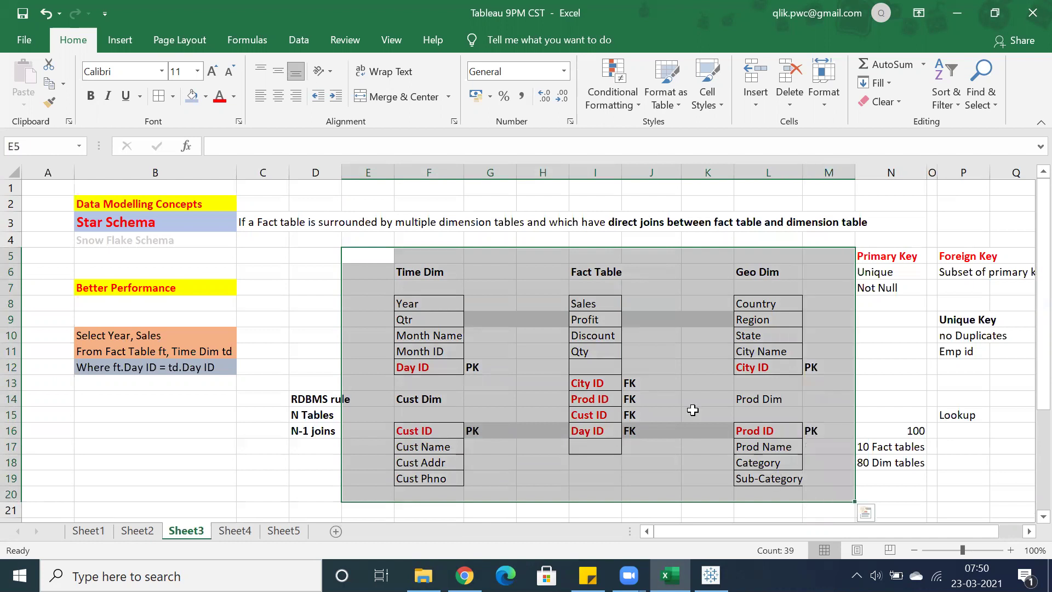
click(381, 256)
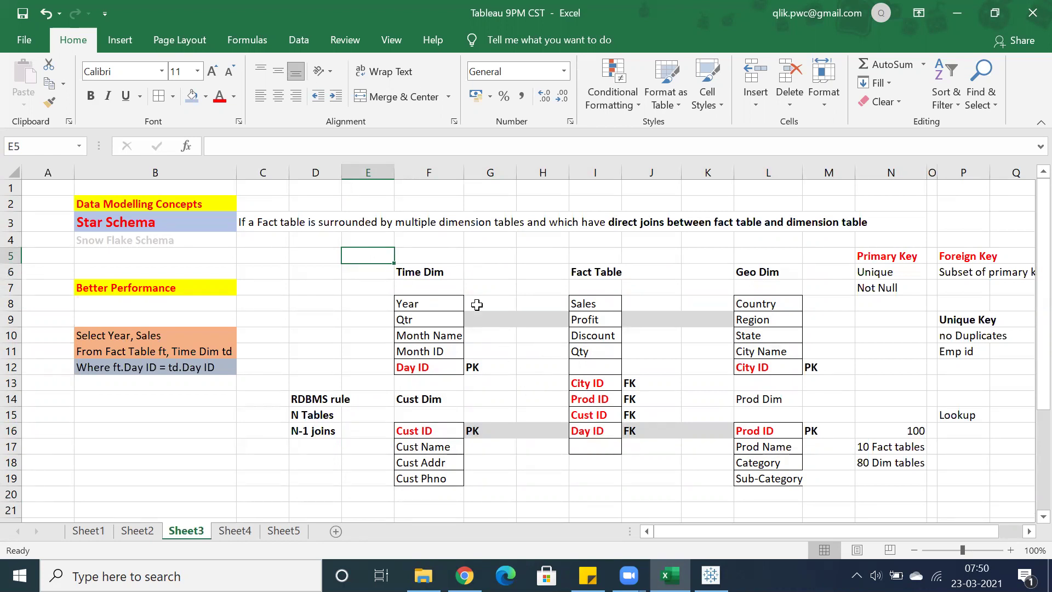
drag(367, 255, 814, 496)
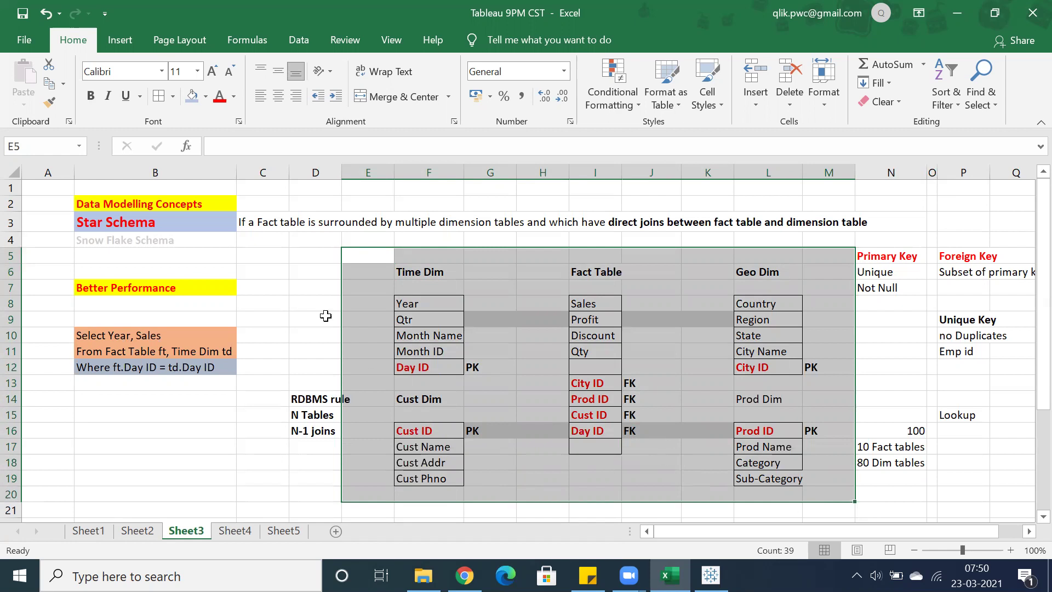
click(304, 270)
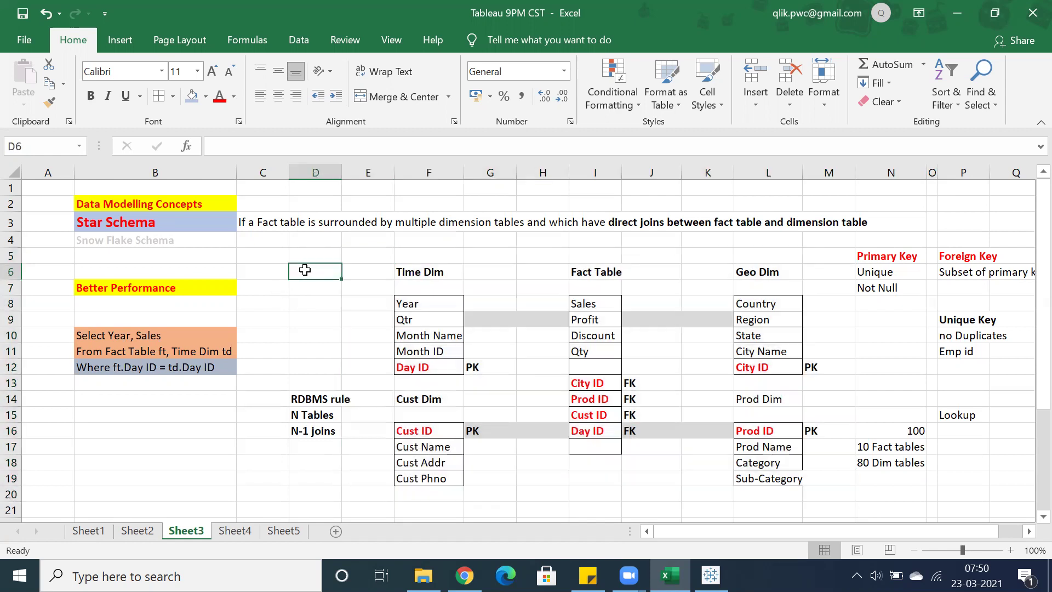
click(330, 259)
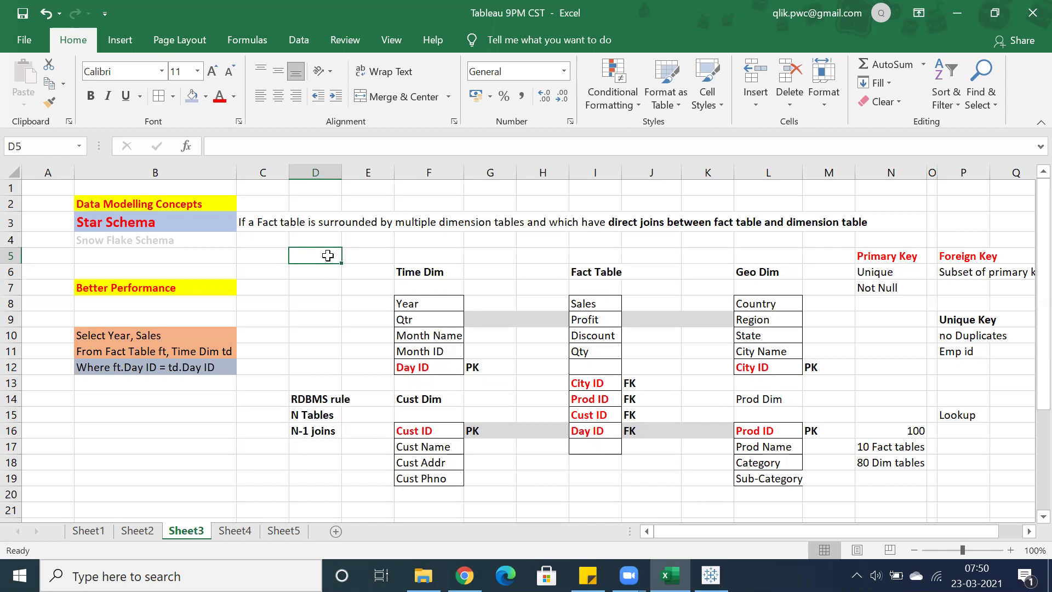
click(169, 222)
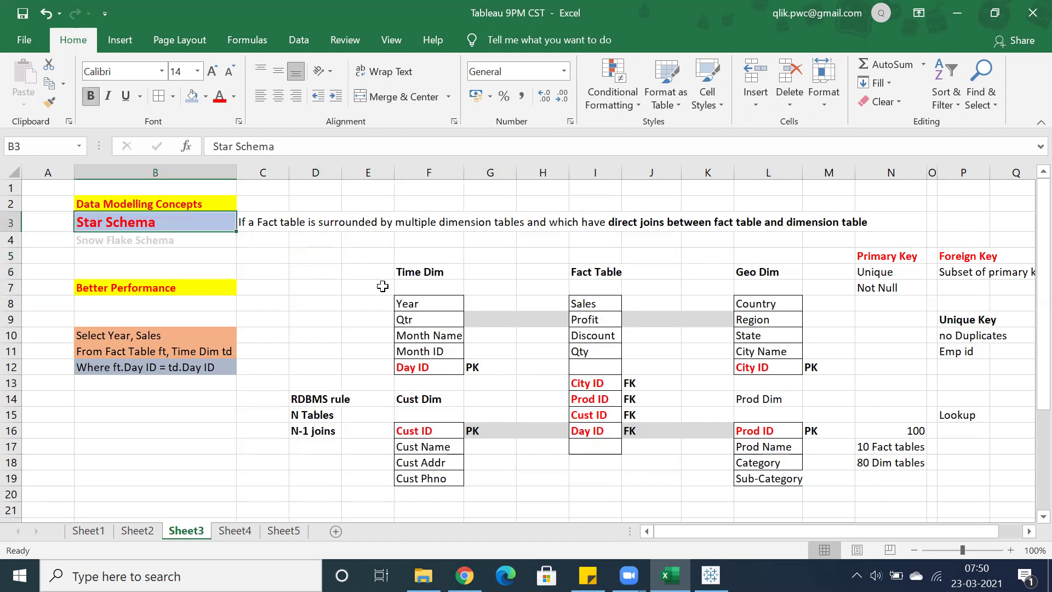
click(360, 254)
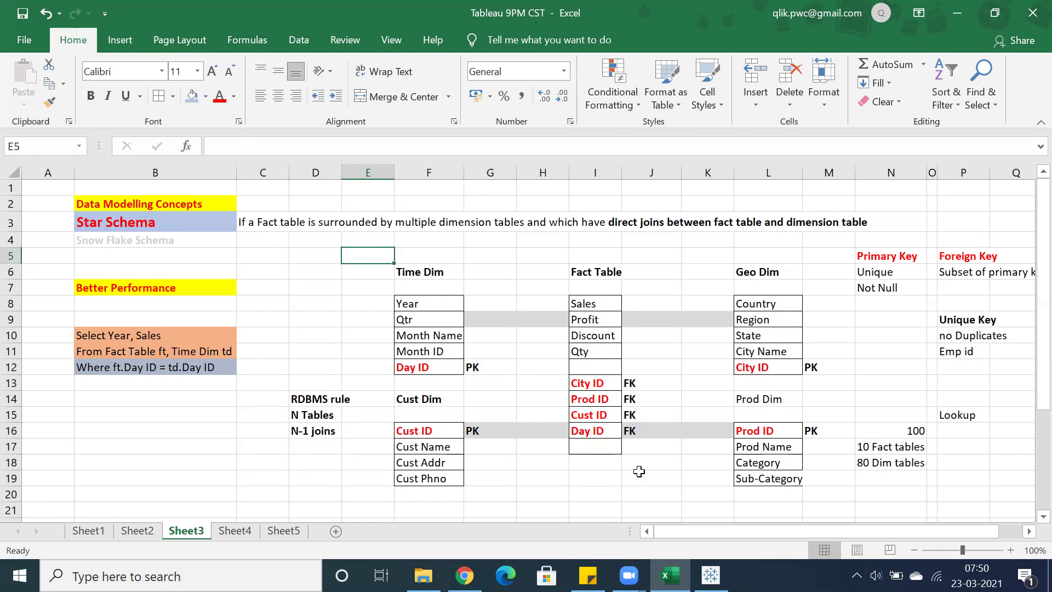
View the TUTORIAL_DATA_7200 table list in Tableau, and review the Star Schema and Better Performance notes on Sheet3 in Excel.
click(710, 575)
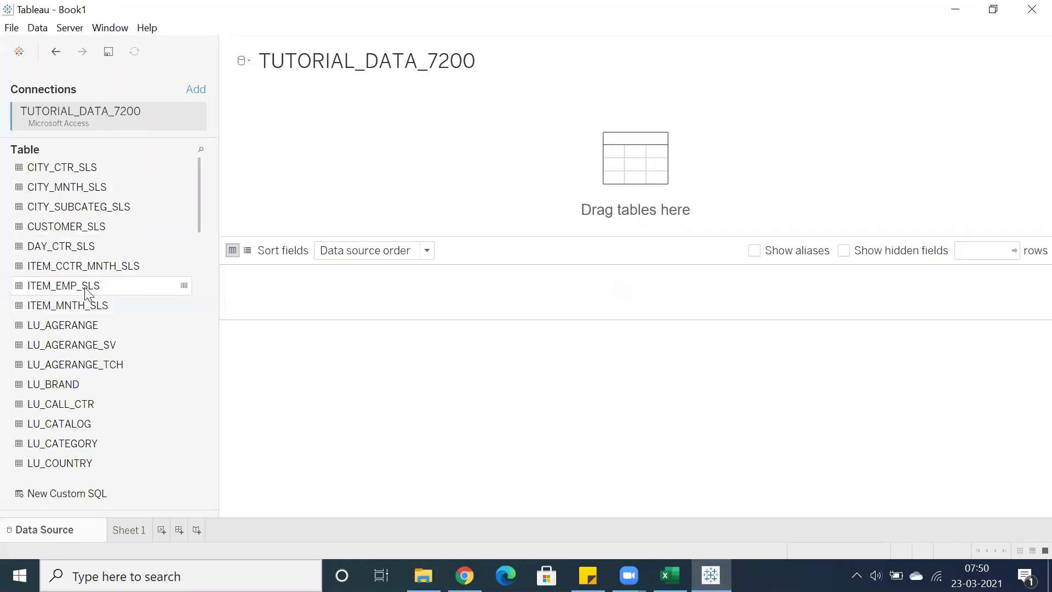
click(669, 575)
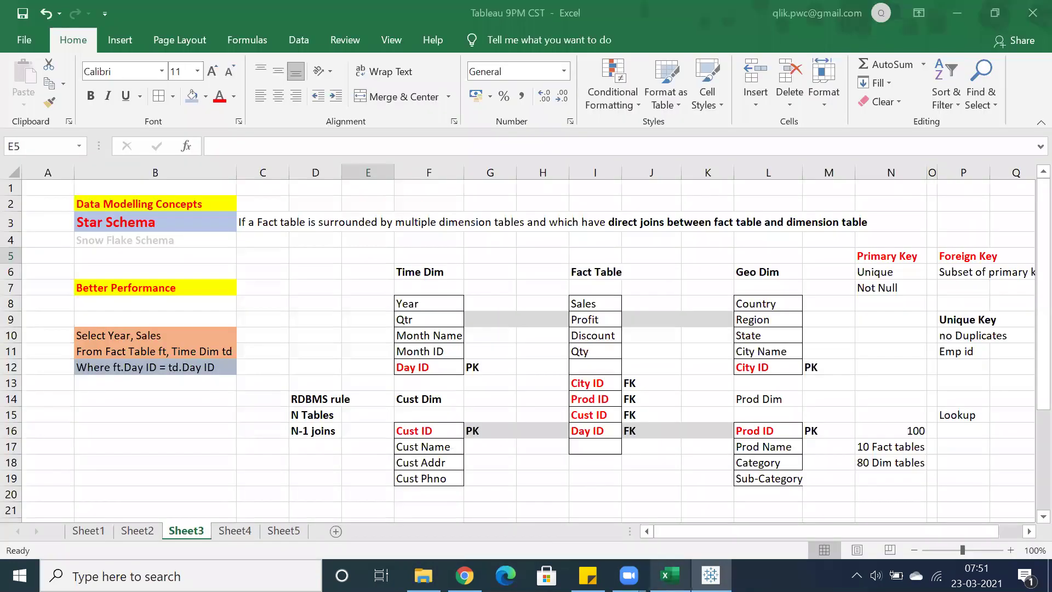
click(364, 268)
click(363, 256)
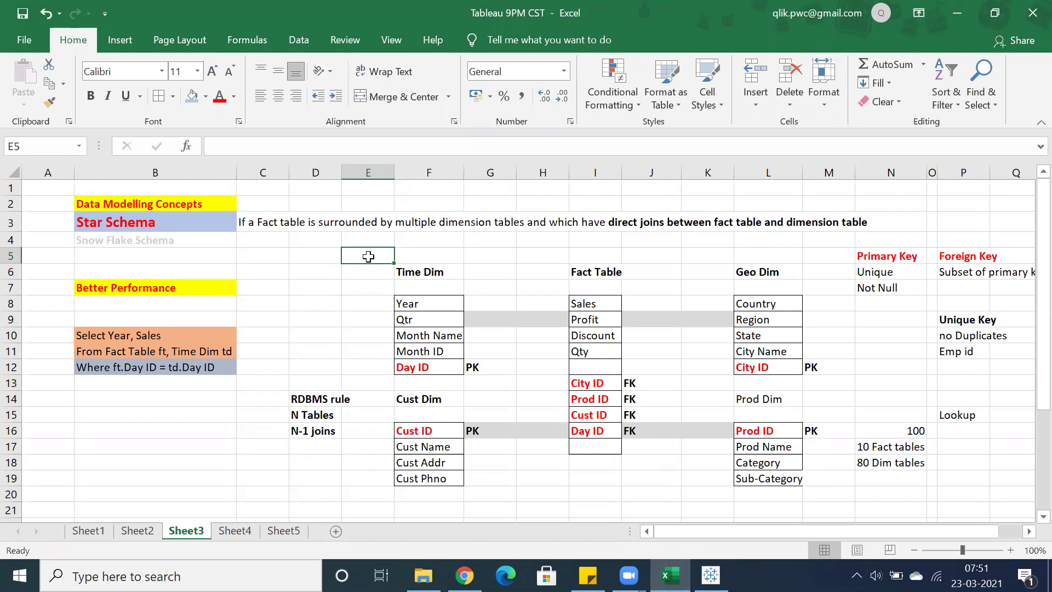
drag(368, 257, 804, 445)
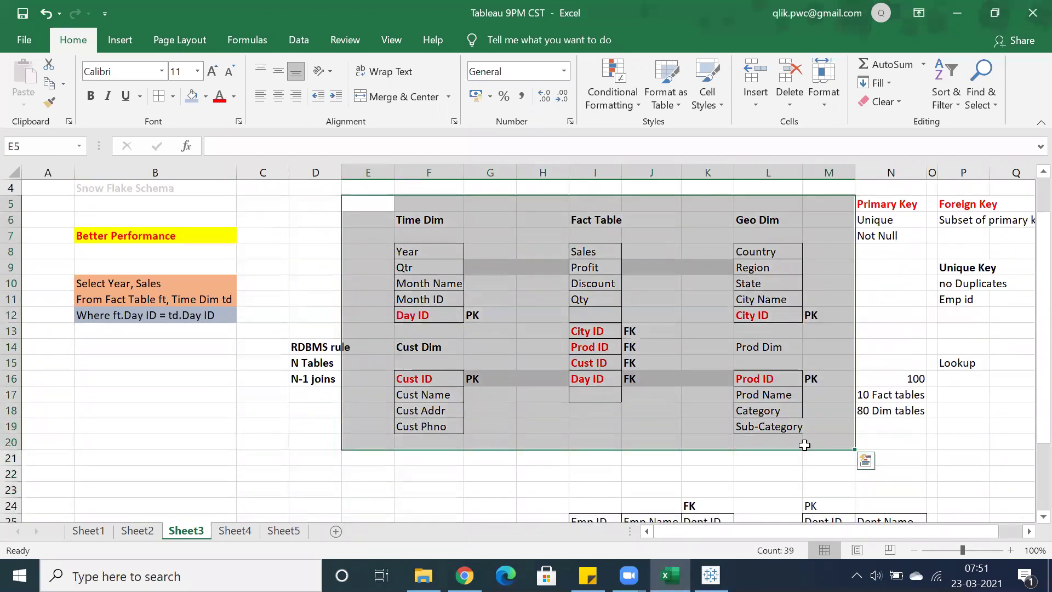
scroll(805, 444, up, 1)
click(382, 266)
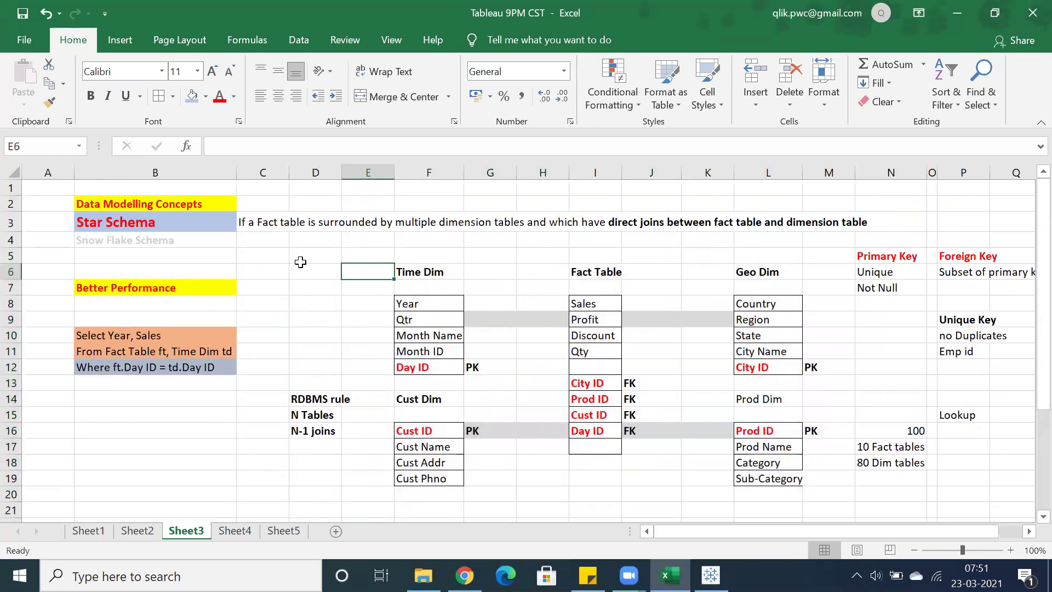
click(147, 290)
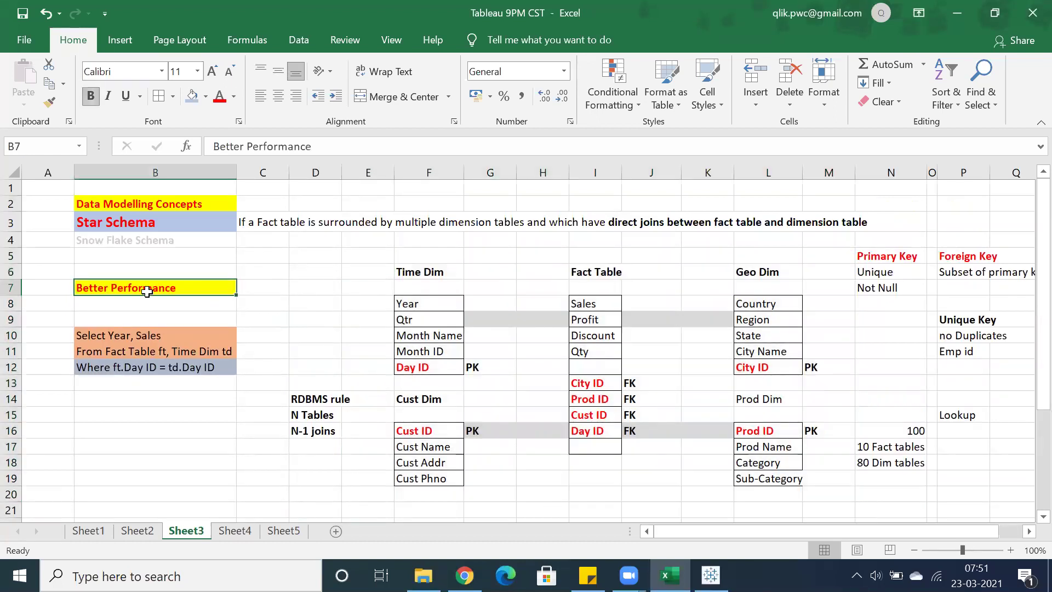
click(164, 219)
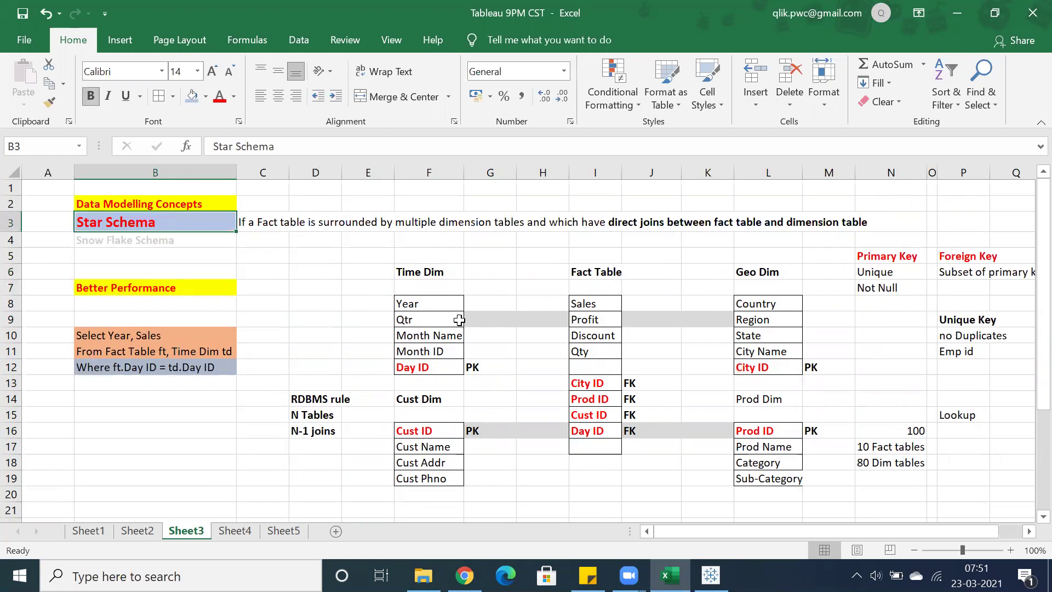
Examine the snowflake schema on Sheet4, covering the Fact Table and the chain of sub-dimension tables from Day Dim to Year Dim.
click(233, 530)
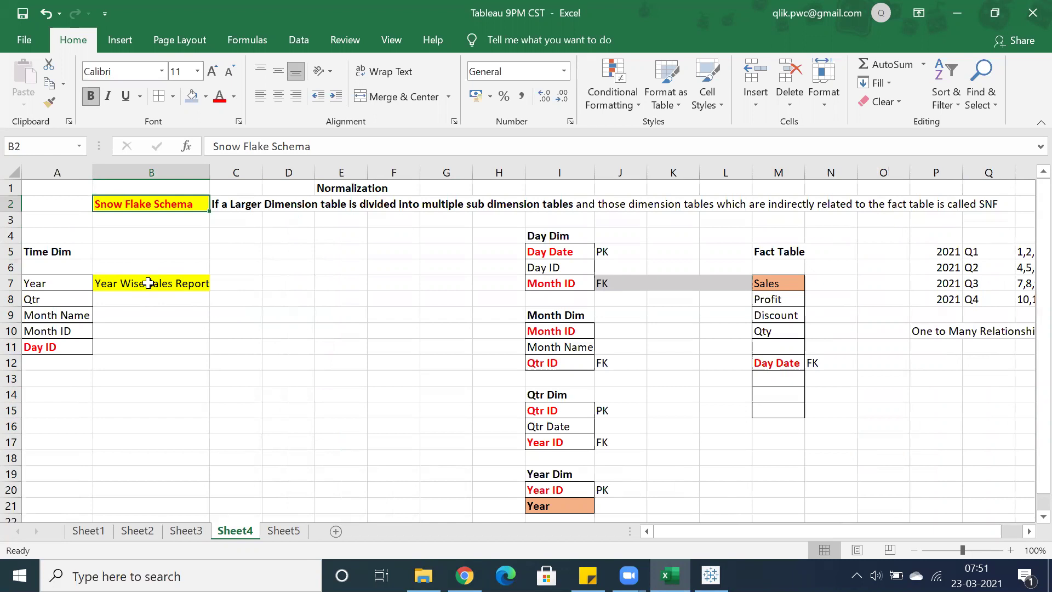
drag(563, 233, 829, 451)
scroll(712, 432, up, 1)
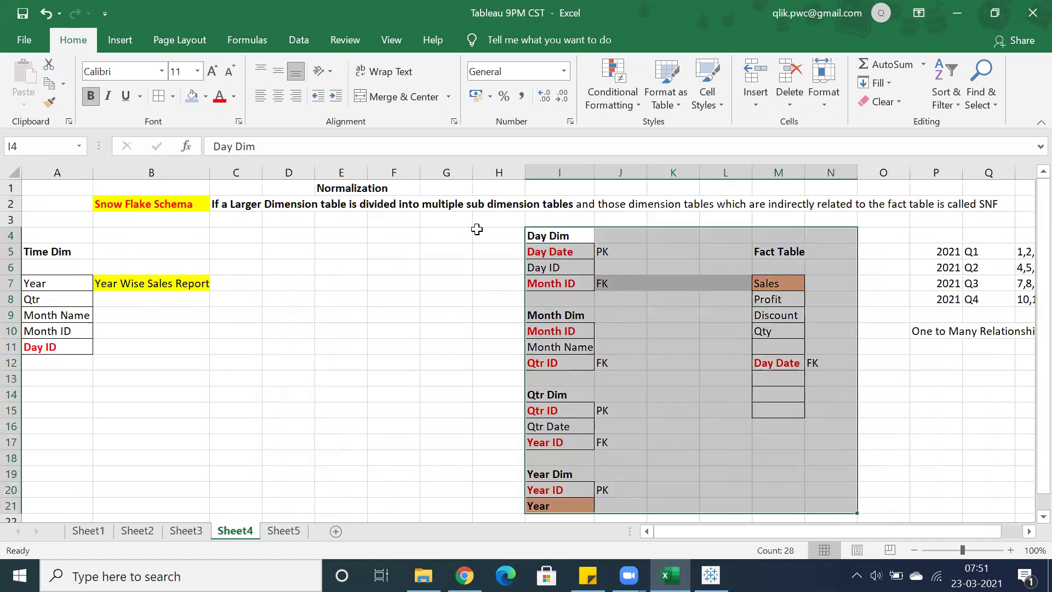
click(500, 235)
drag(498, 219, 805, 505)
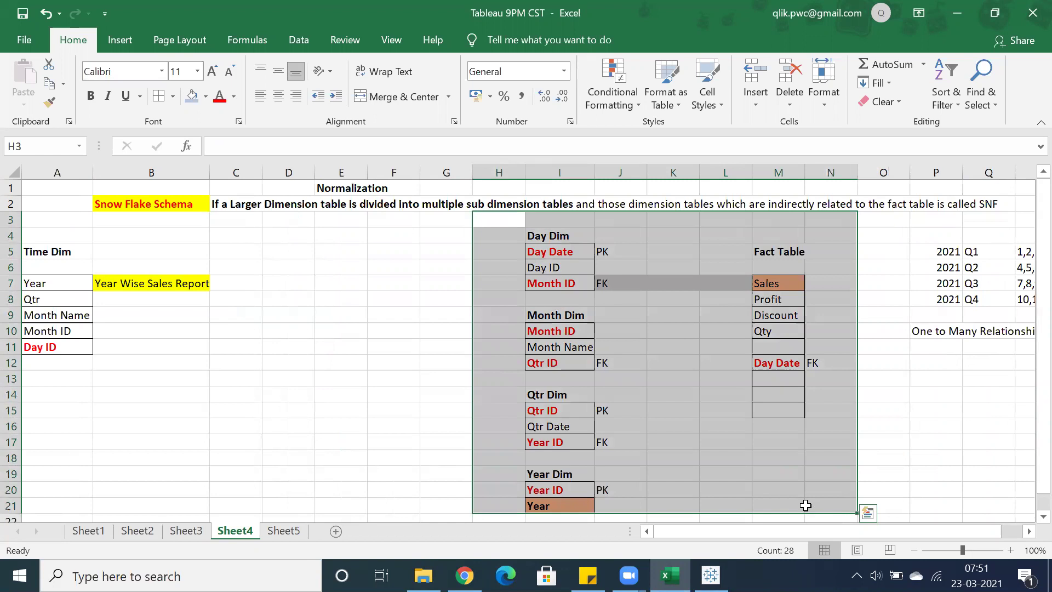
click(487, 261)
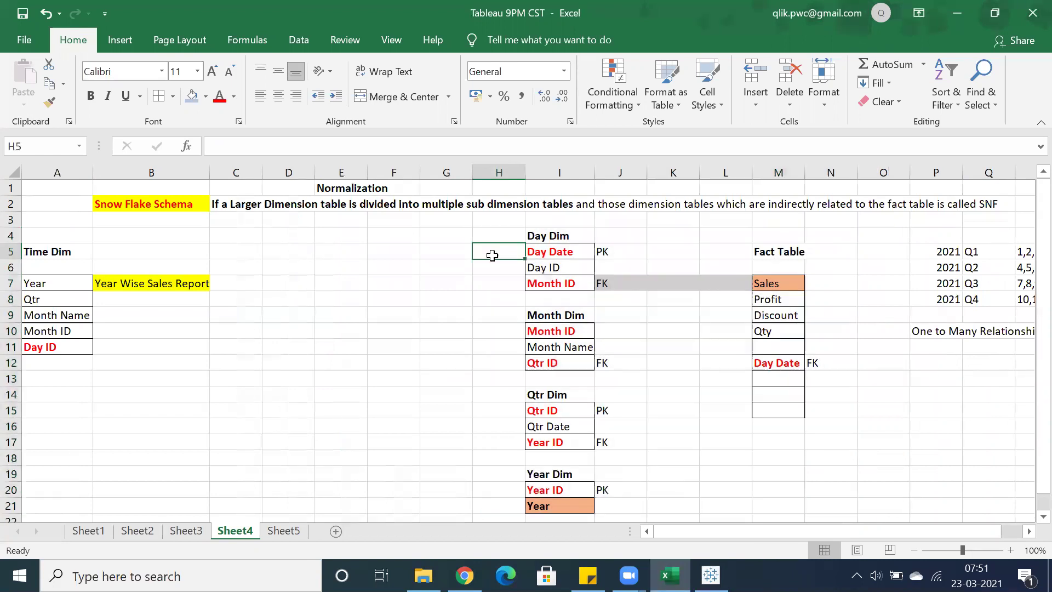
drag(544, 235, 623, 291)
scroll(623, 292, up, 1)
scroll(622, 291, up, 3)
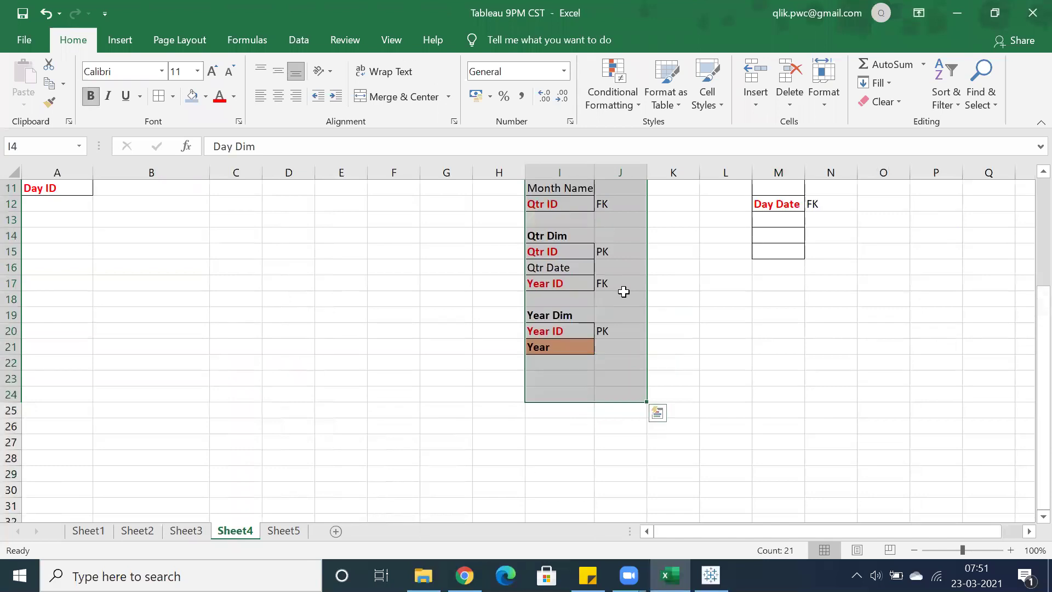
click(691, 249)
scroll(678, 271, up, 2)
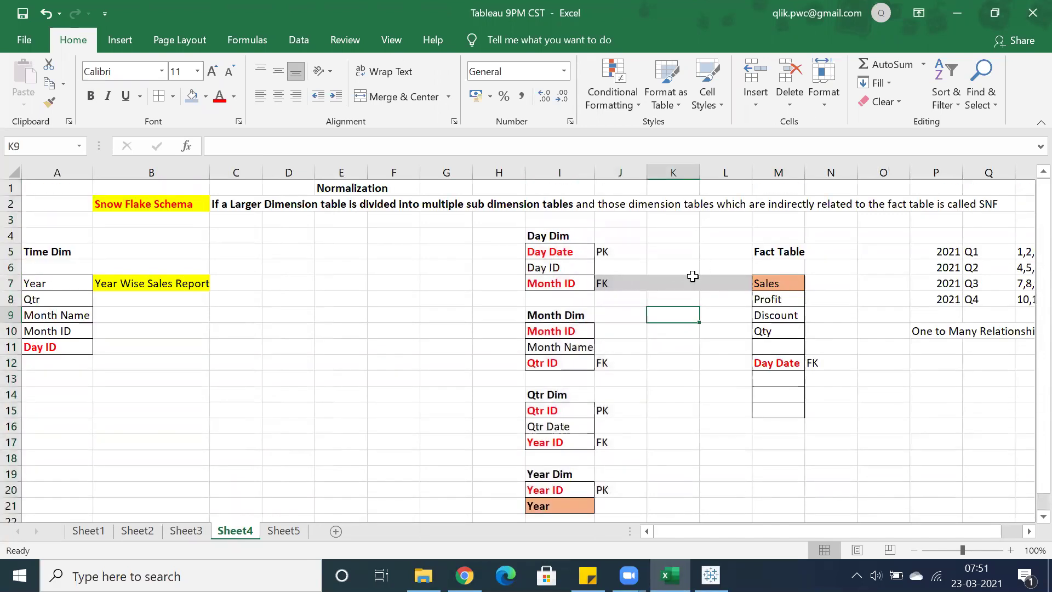
drag(546, 235, 792, 492)
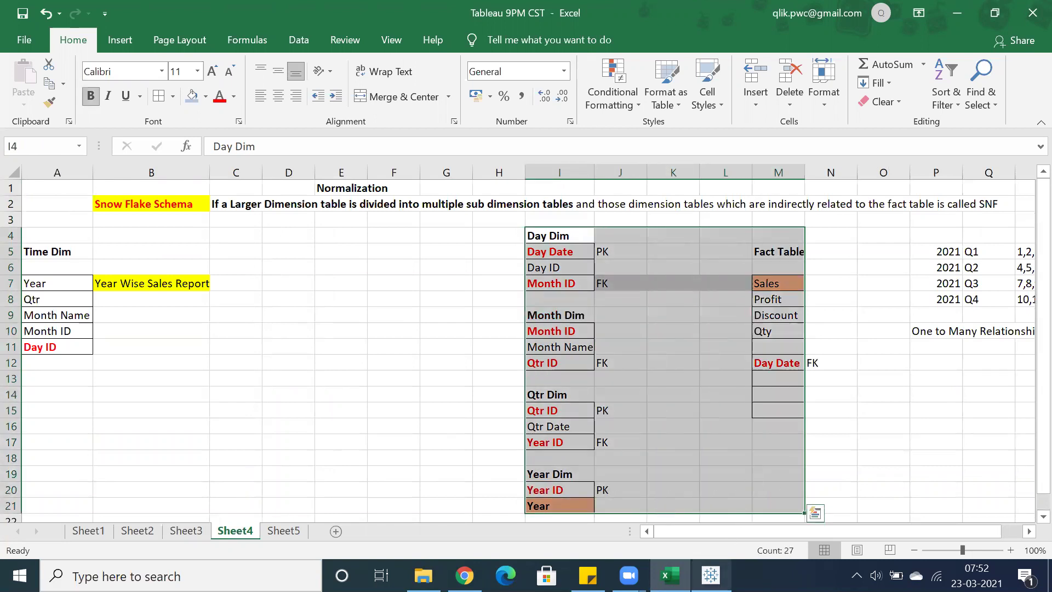
click(670, 332)
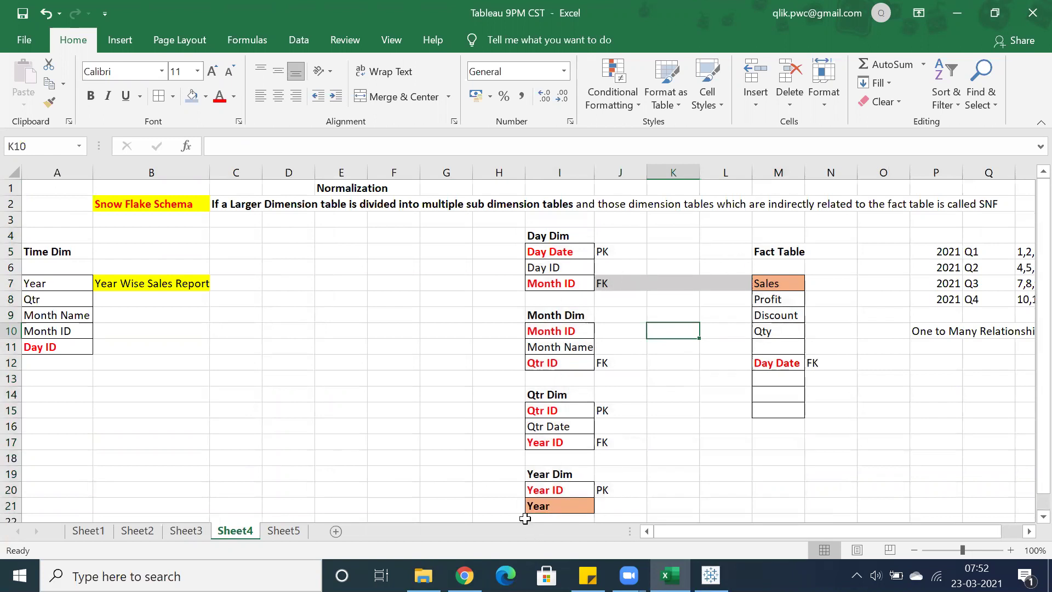
click(539, 505)
drag(546, 237, 550, 490)
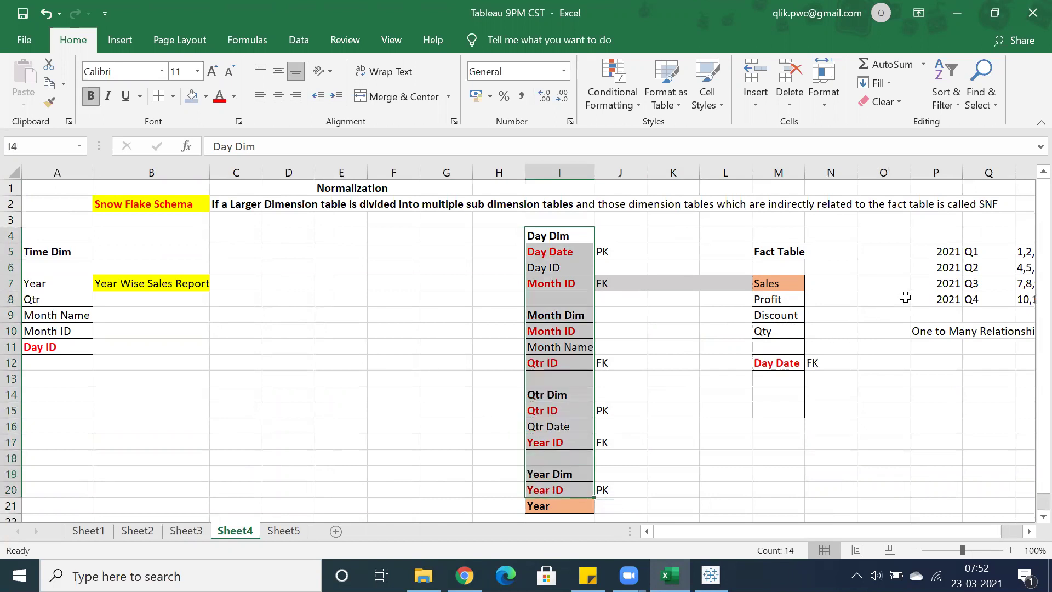
click(912, 269)
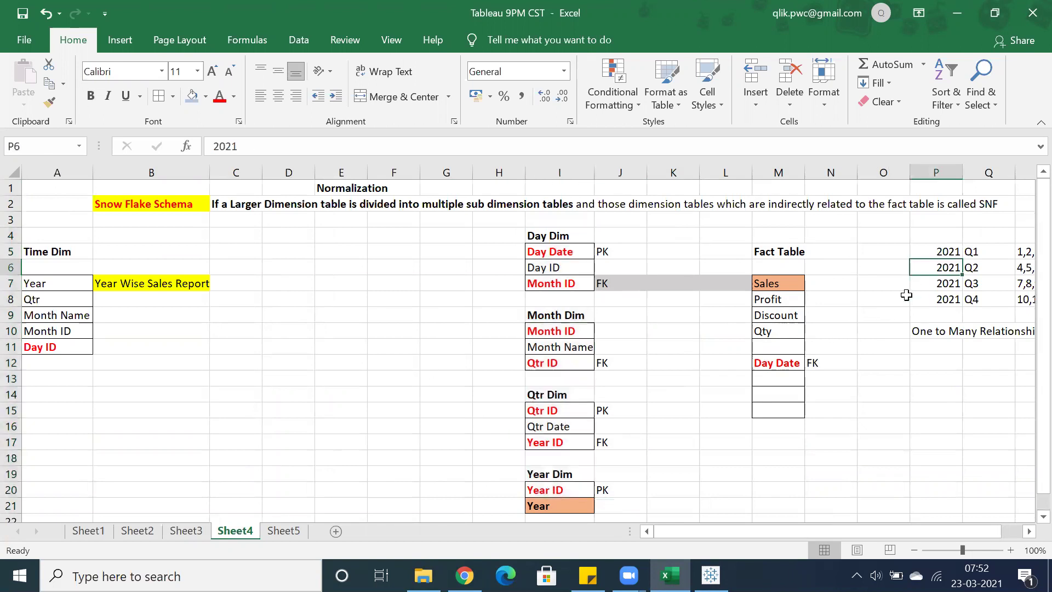
click(948, 364)
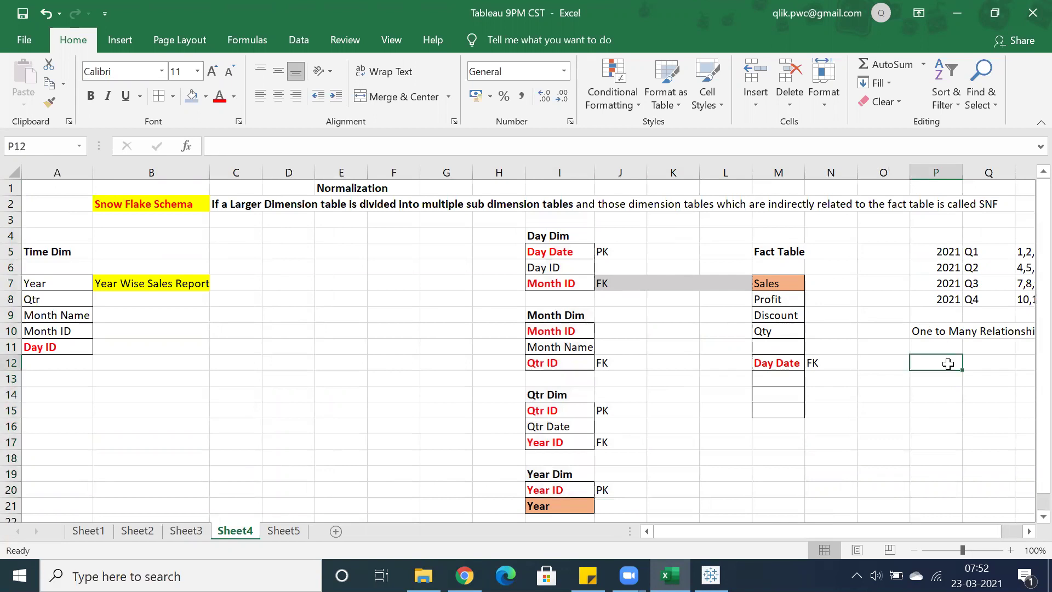
click(942, 408)
click(948, 492)
drag(938, 359, 978, 482)
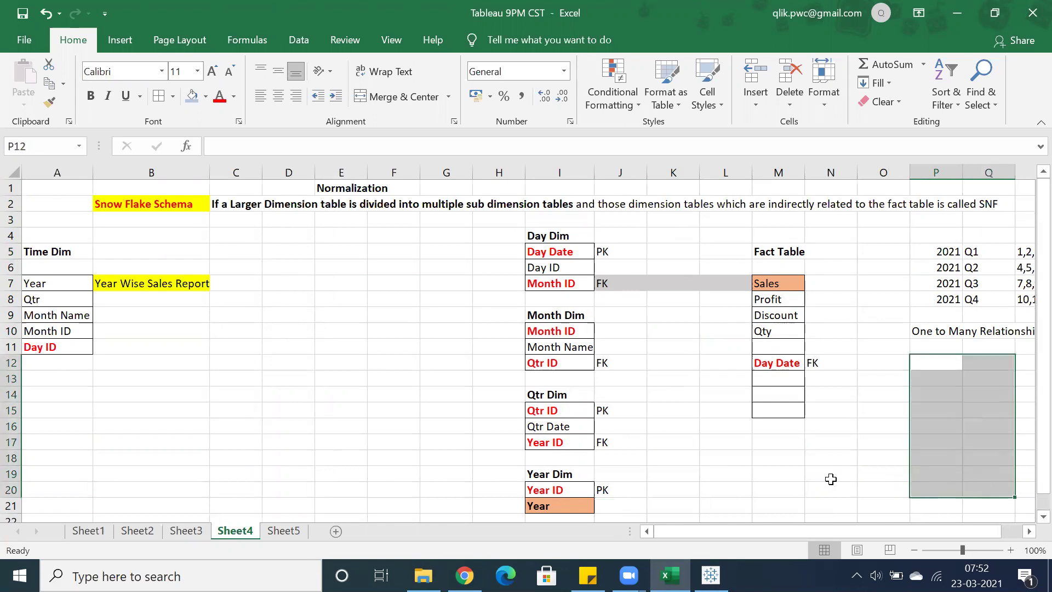
click(831, 478)
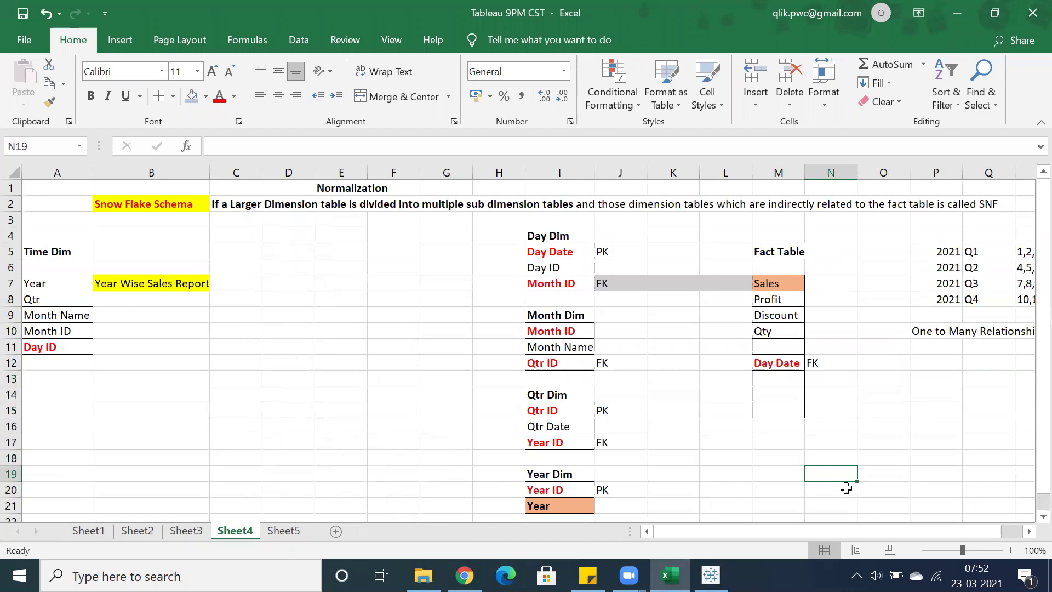
click(877, 501)
click(940, 508)
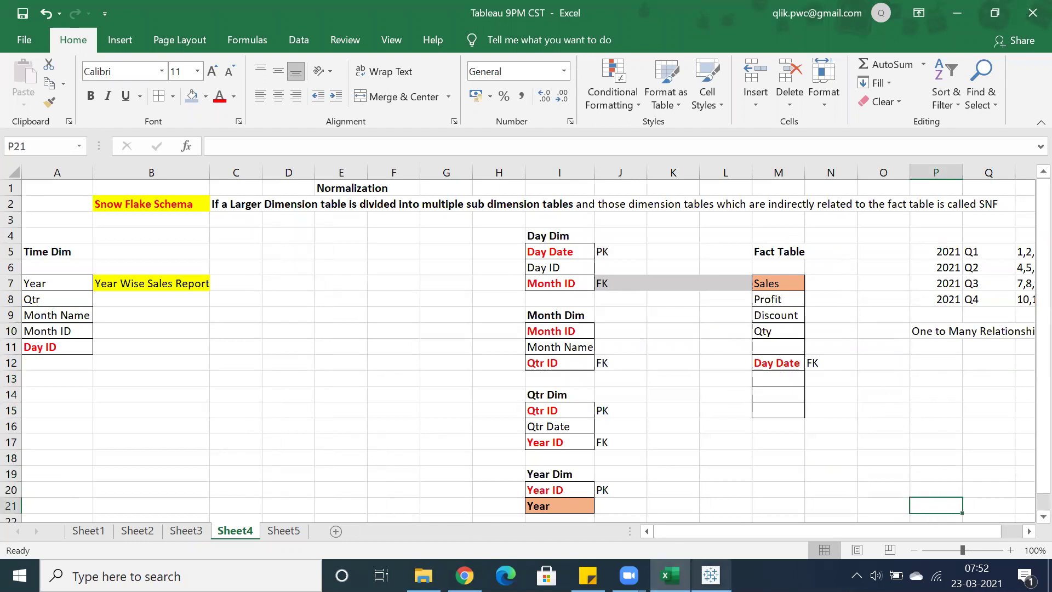
click(711, 575)
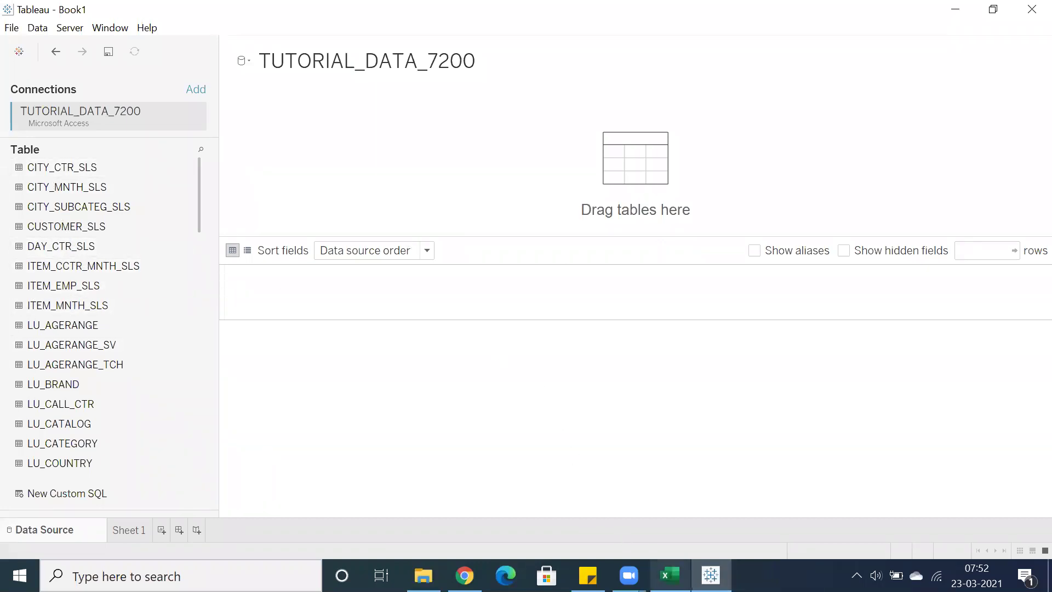
click(669, 574)
Fill the Fact Table heading in M5 of Sheet4 with light blue.
click(791, 253)
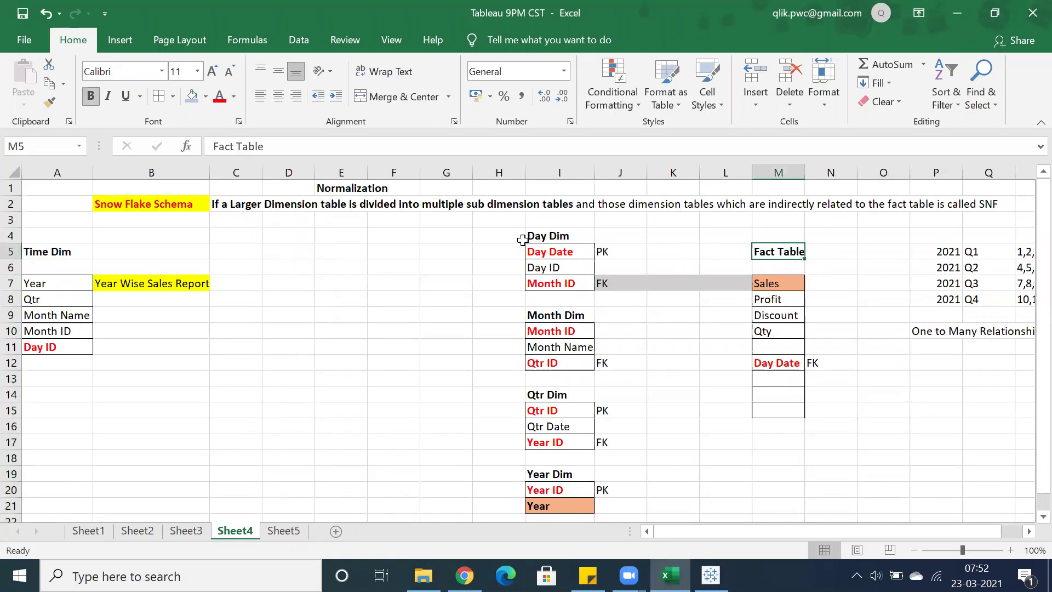
click(192, 95)
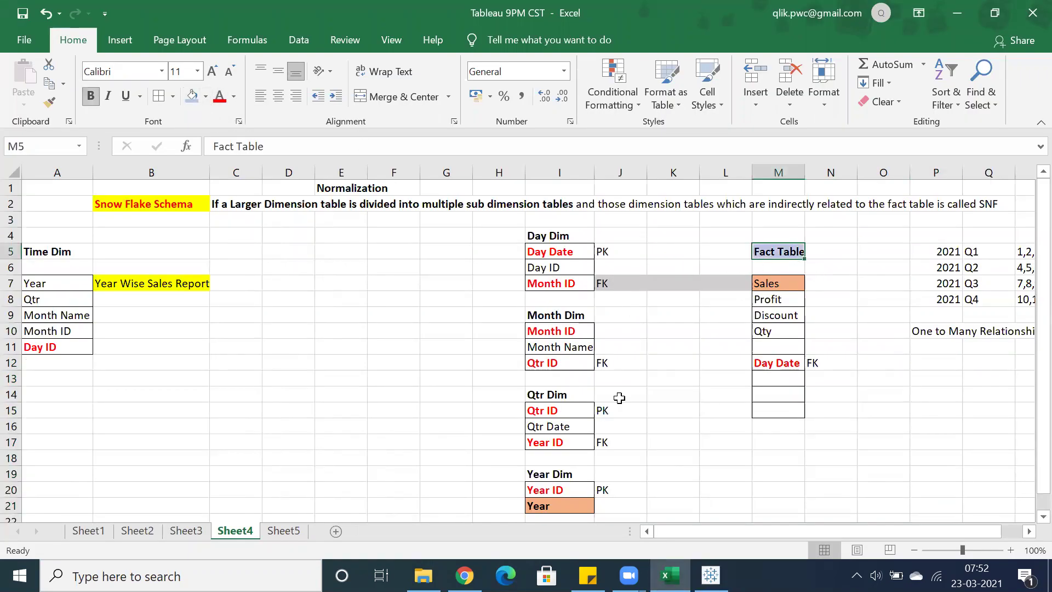
Switch to Tableau and view the DAY_CTR_SLS data full screen, widening its columns to read the full field names and dates.
click(711, 575)
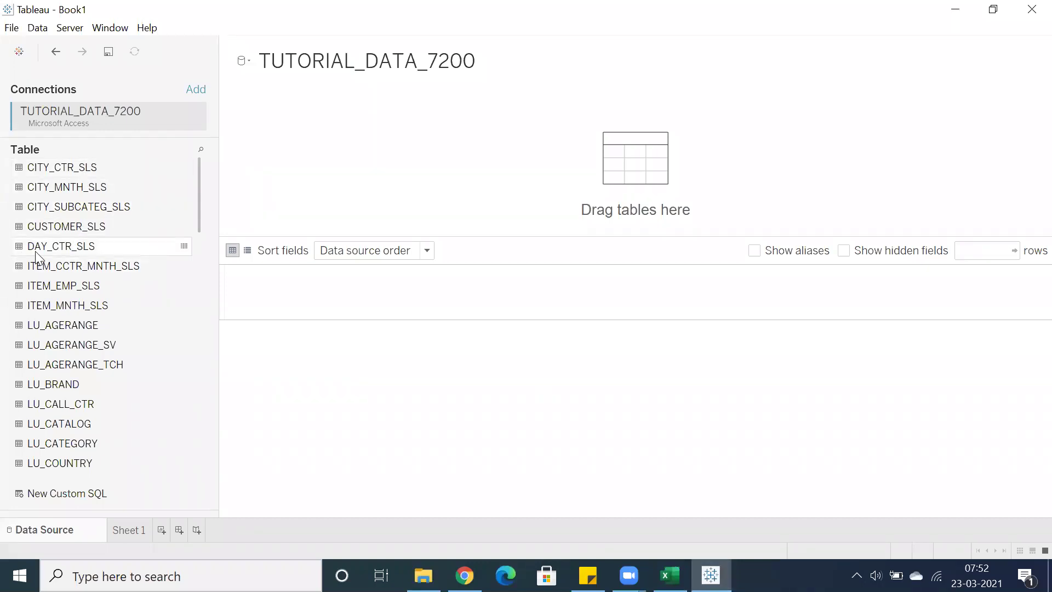
click(184, 246)
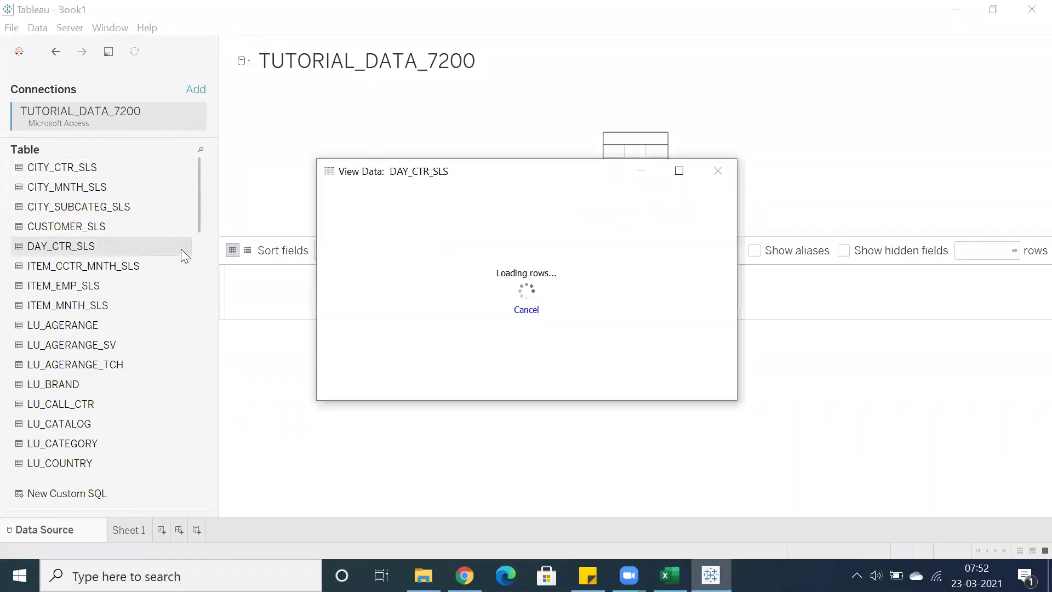
click(682, 172)
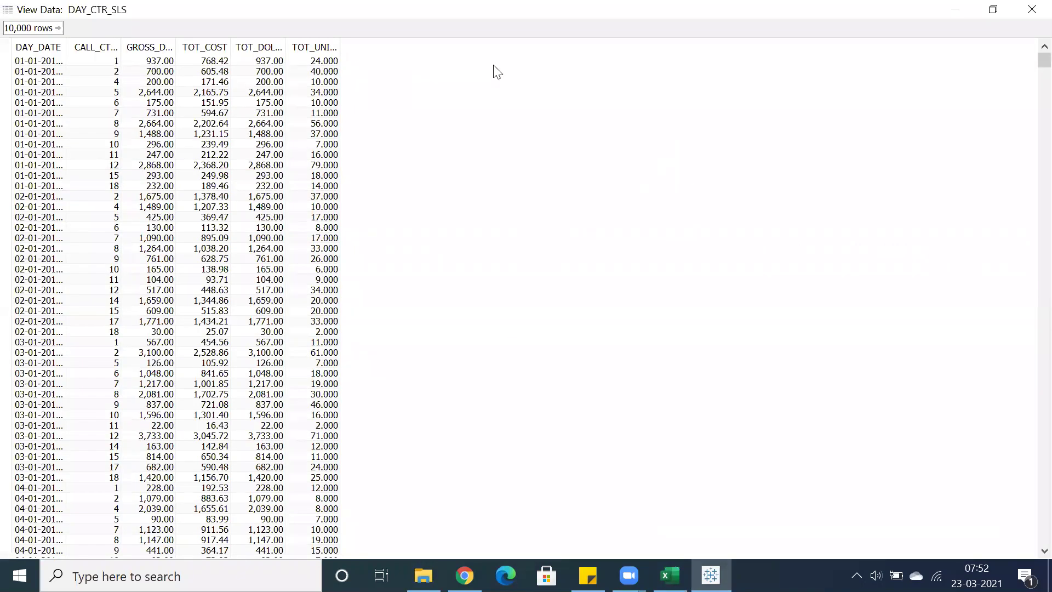
double_click(121, 47)
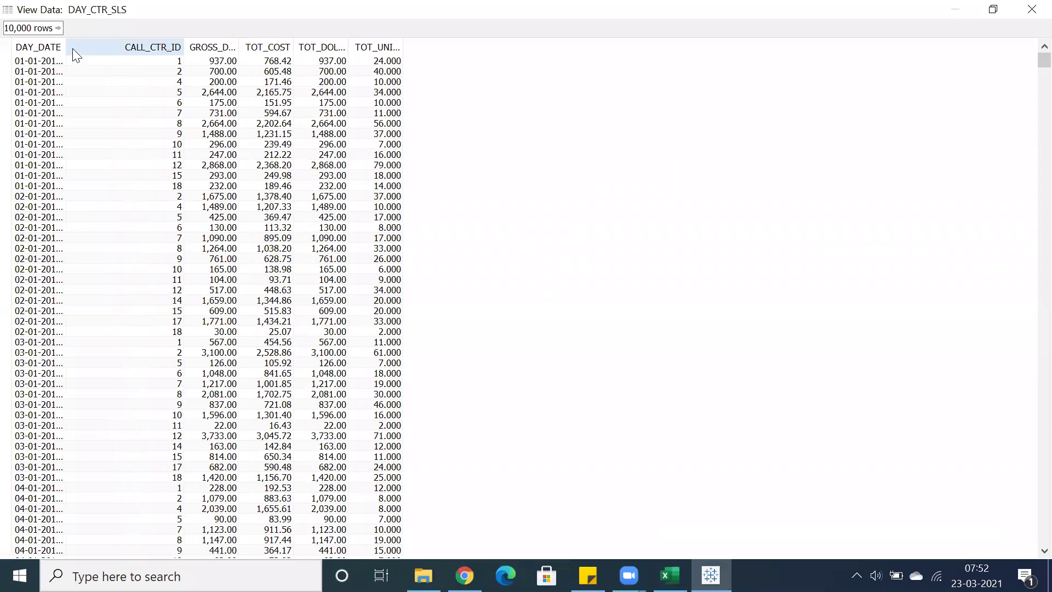
drag(65, 47, 118, 47)
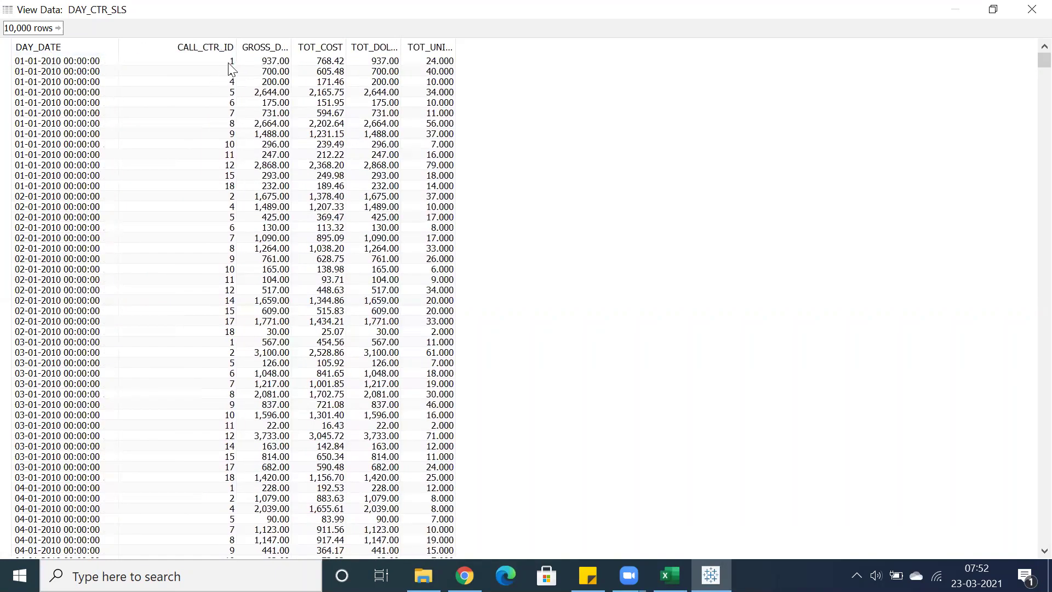
drag(235, 47, 693, 49)
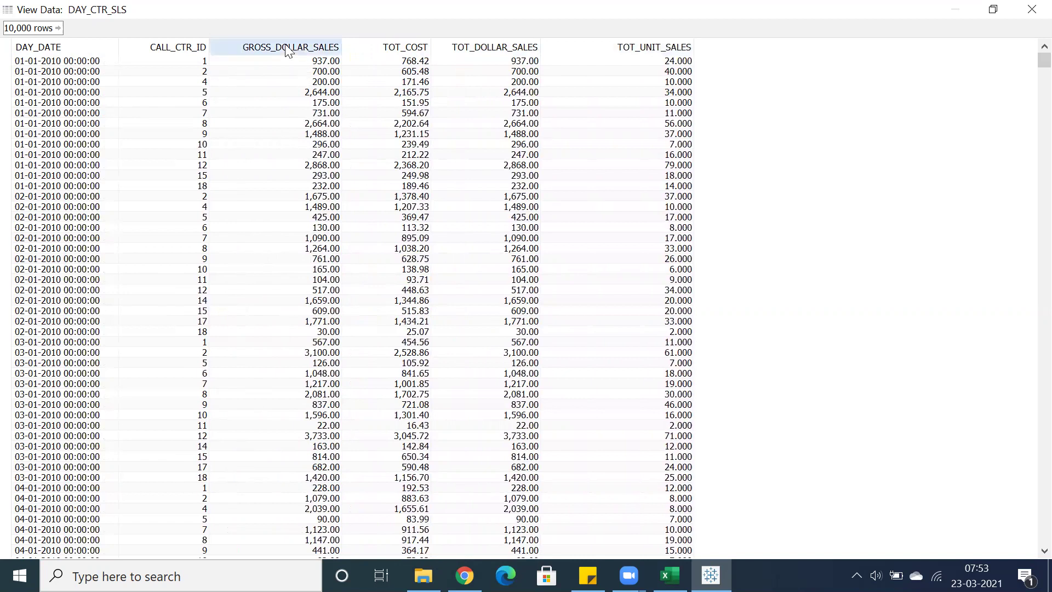
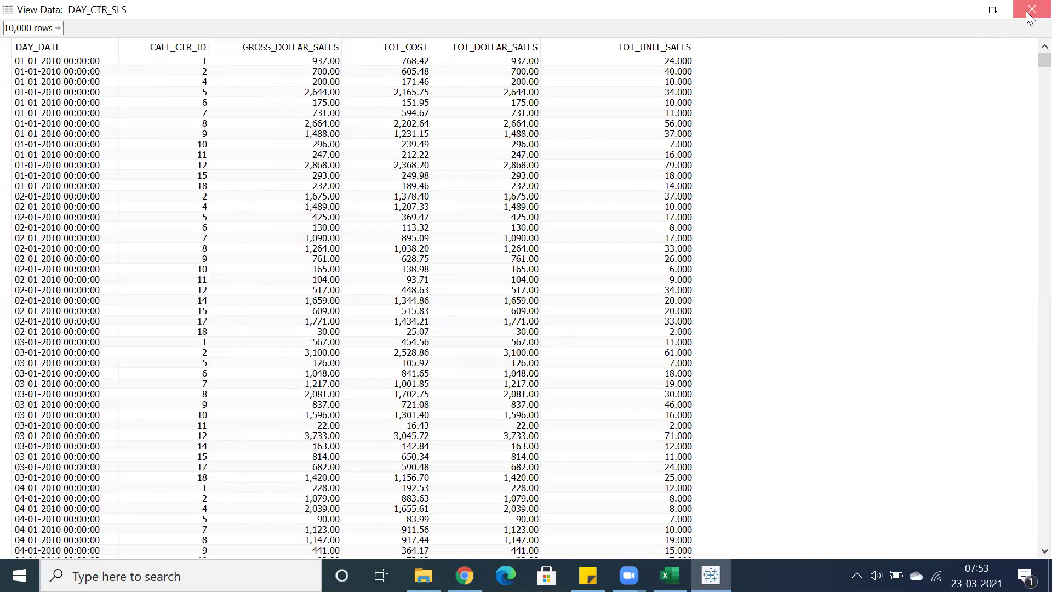
click(1029, 10)
Return to Excel and fill the Fact Table heading in M5 of Sheet4 with yellow.
click(669, 576)
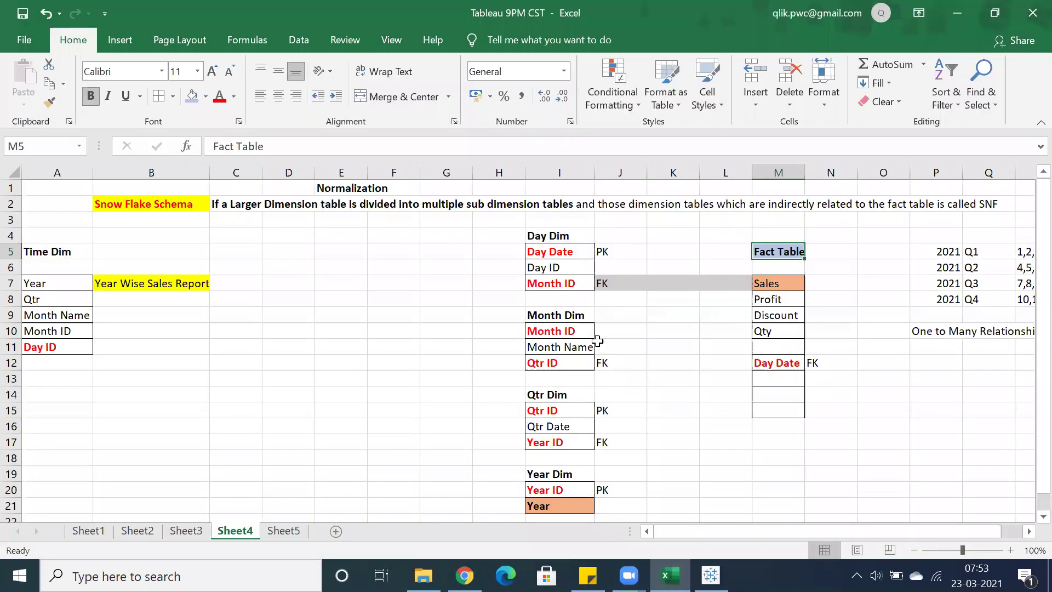
click(778, 364)
click(772, 254)
click(205, 96)
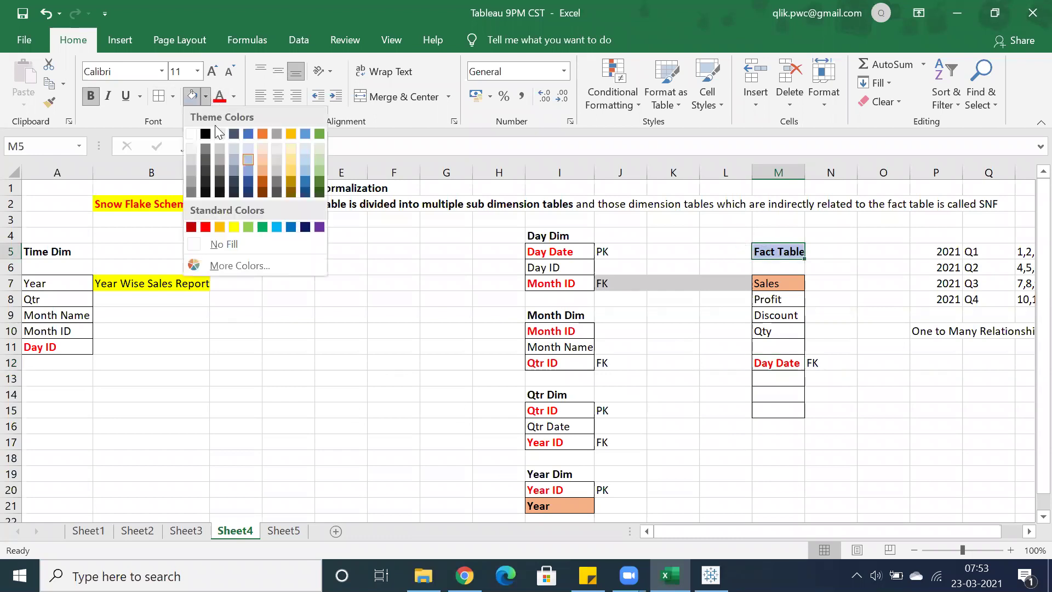
click(219, 227)
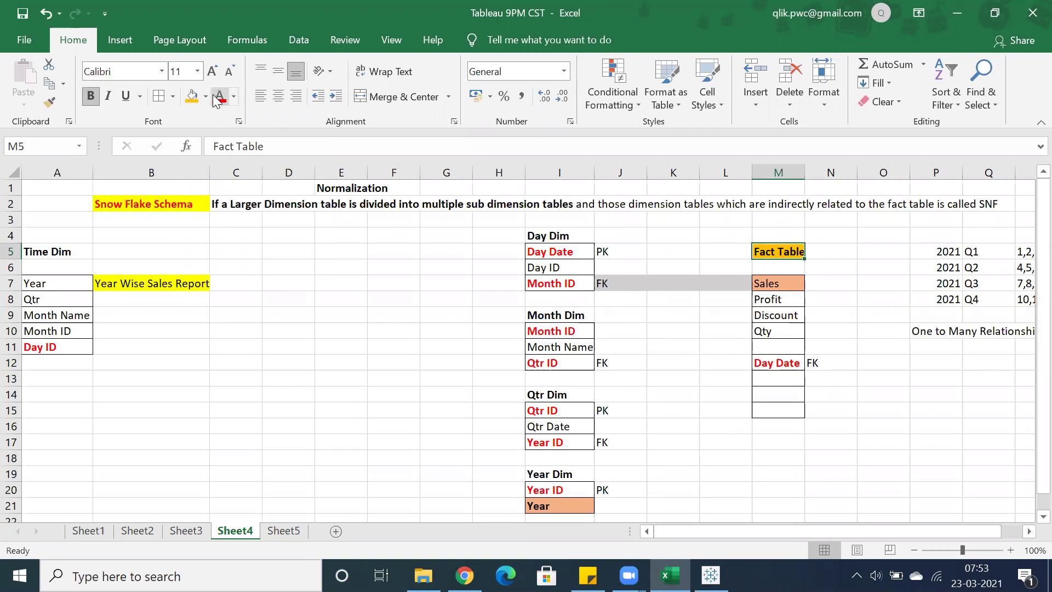
click(205, 97)
click(245, 250)
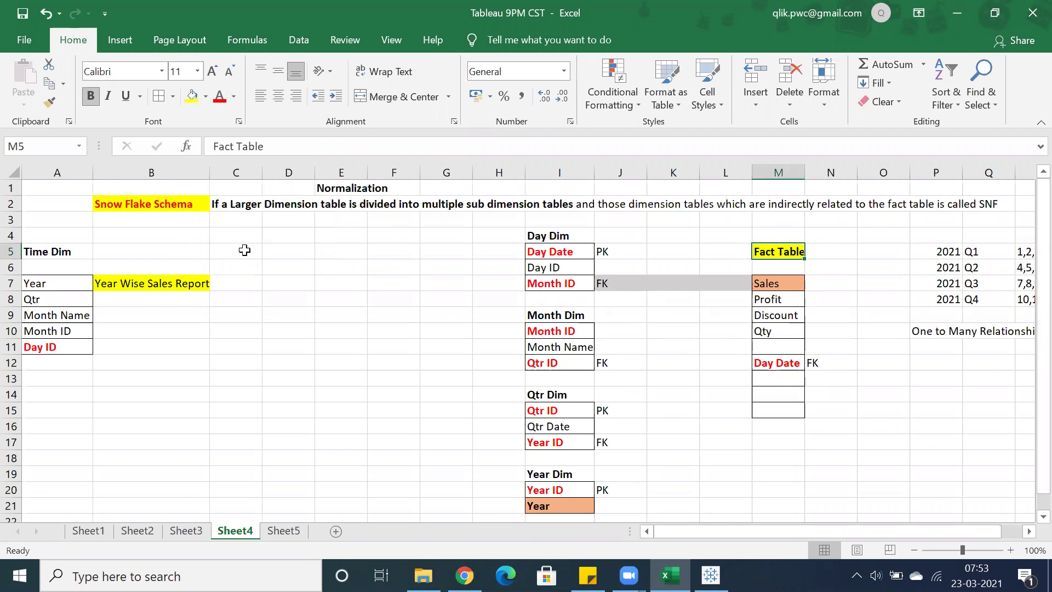
click(288, 315)
Fill the Day Dim heading in I4 with yellow and compare the Day Date keys in I5 and M12.
click(532, 237)
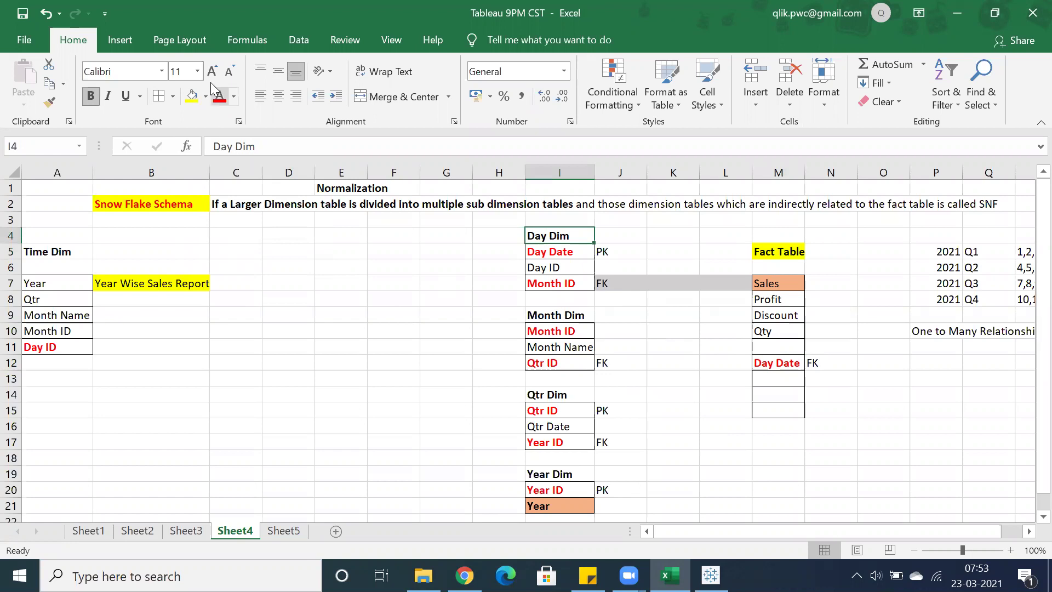
click(192, 96)
click(551, 258)
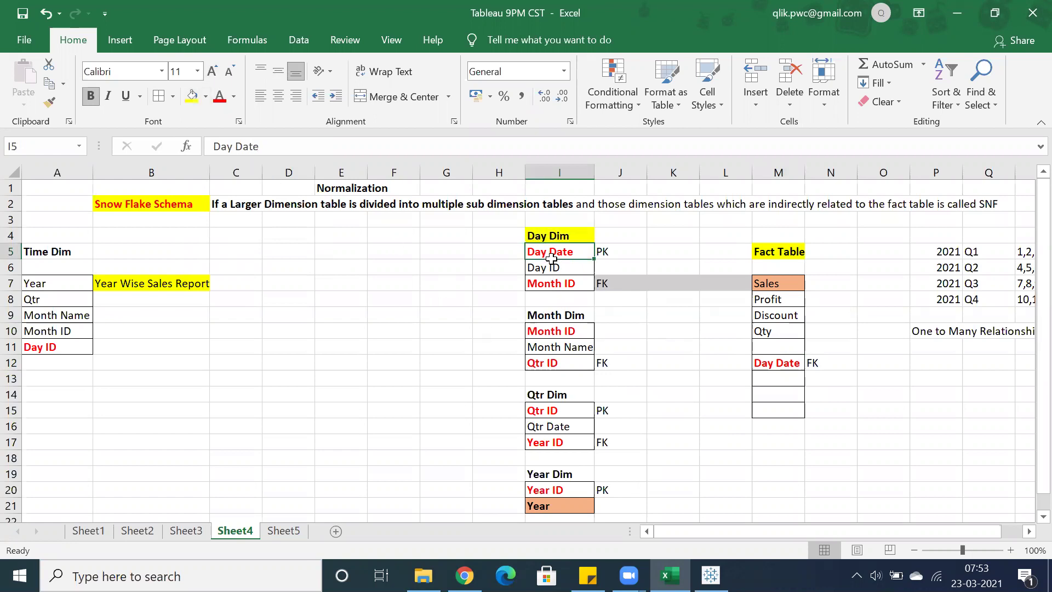
click(780, 359)
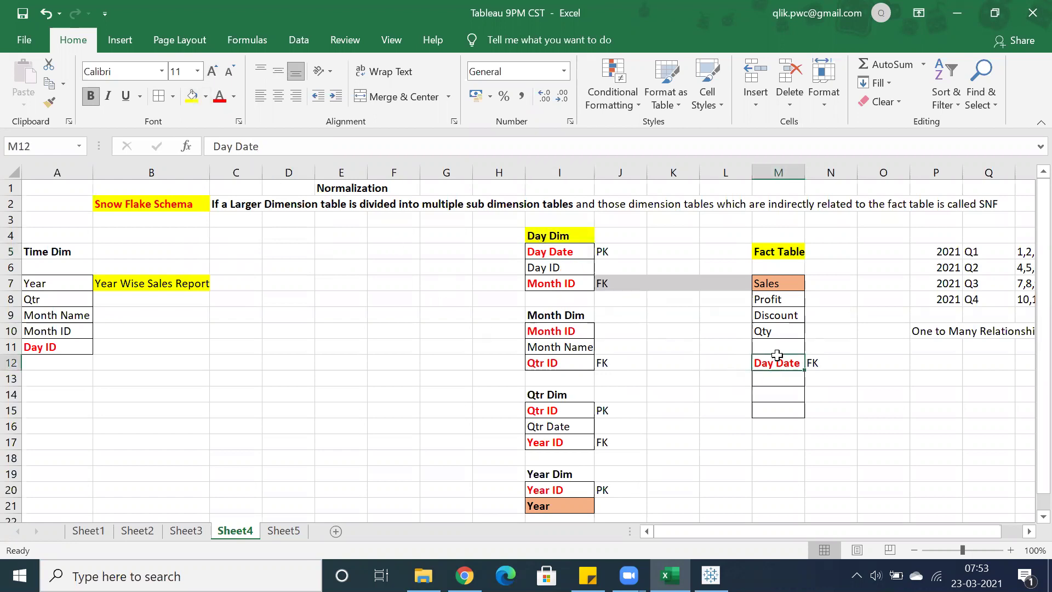
click(557, 253)
Switch to Tableau, add the DAY_CTR_SLS table to the data source canvas and enlarge the canvas area.
click(710, 575)
drag(102, 245, 351, 174)
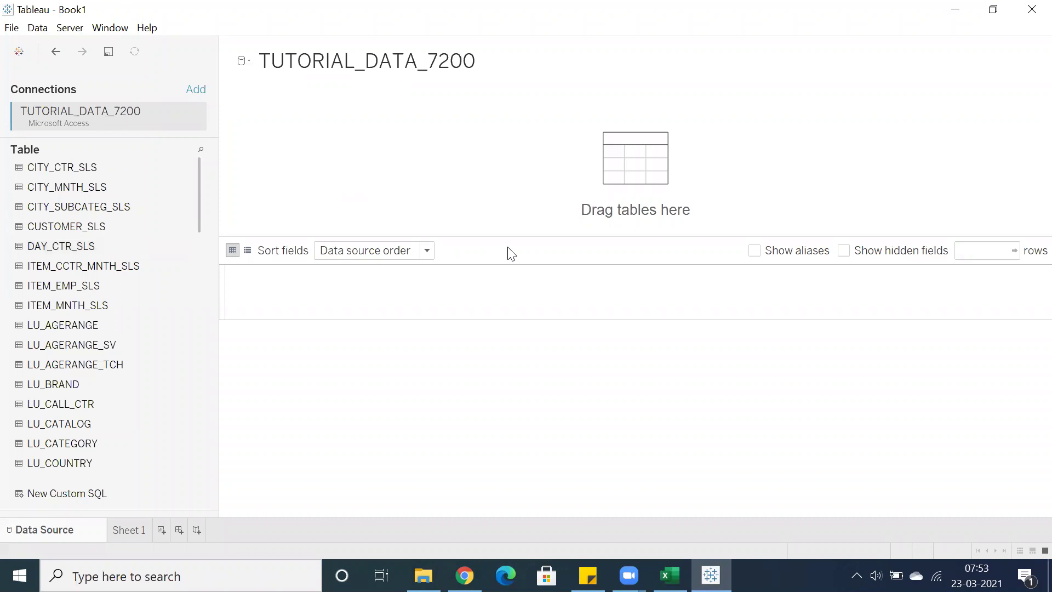
drag(514, 237, 482, 283)
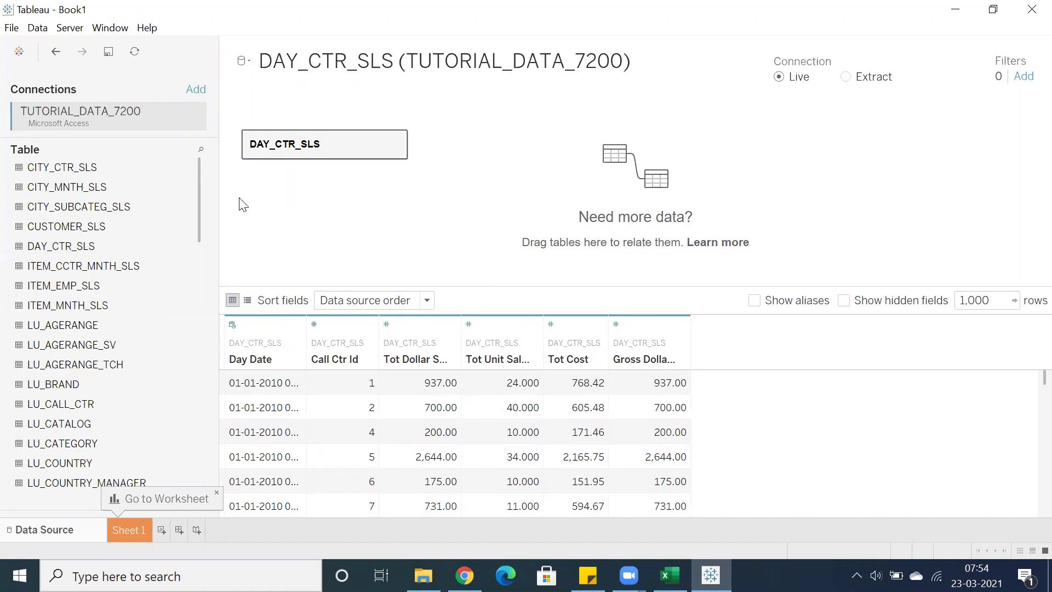
double_click(357, 153)
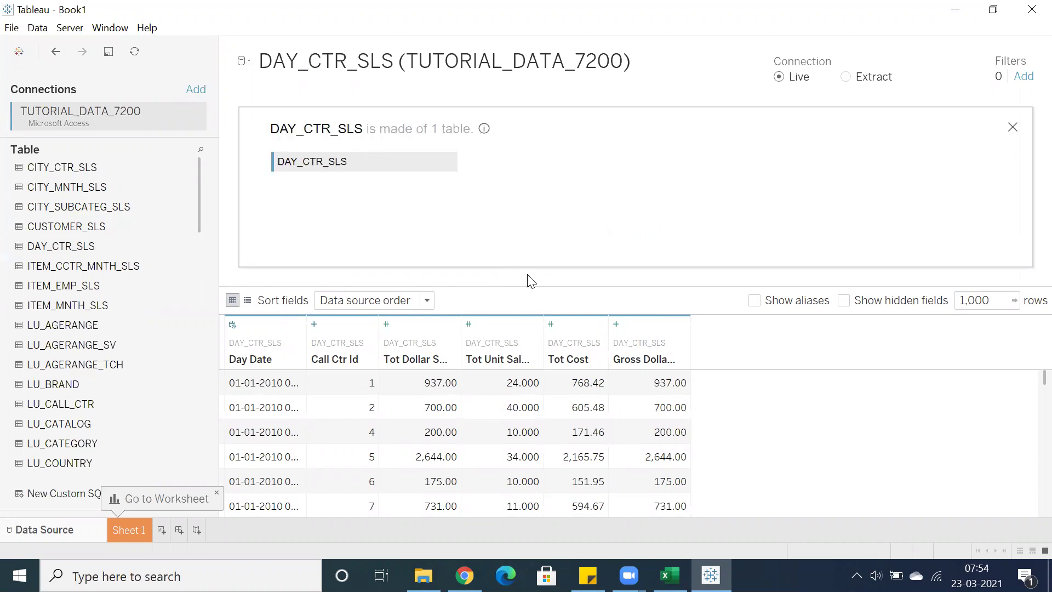
drag(521, 286, 520, 362)
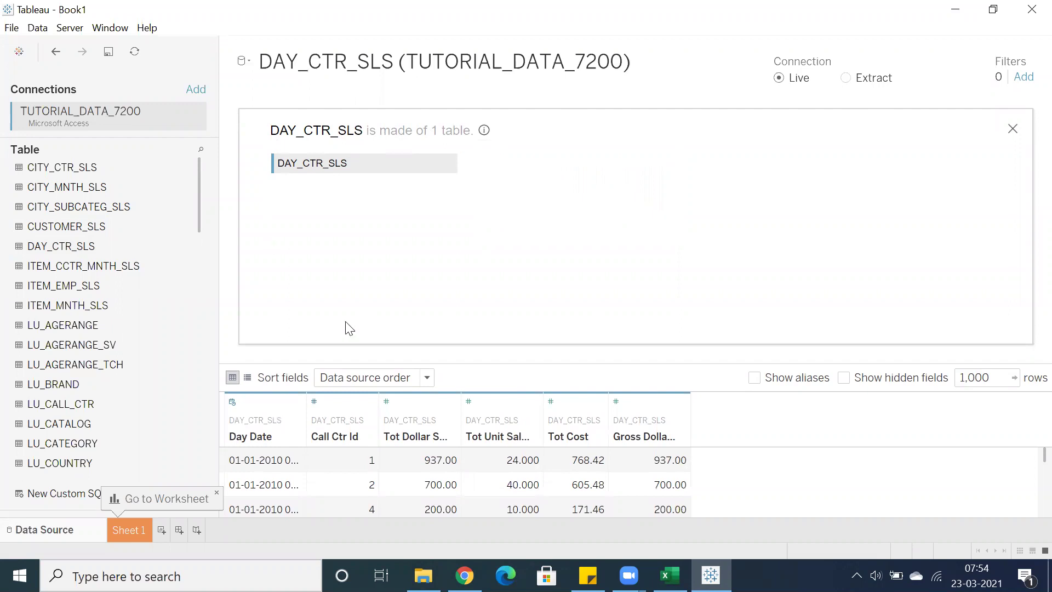
click(1010, 131)
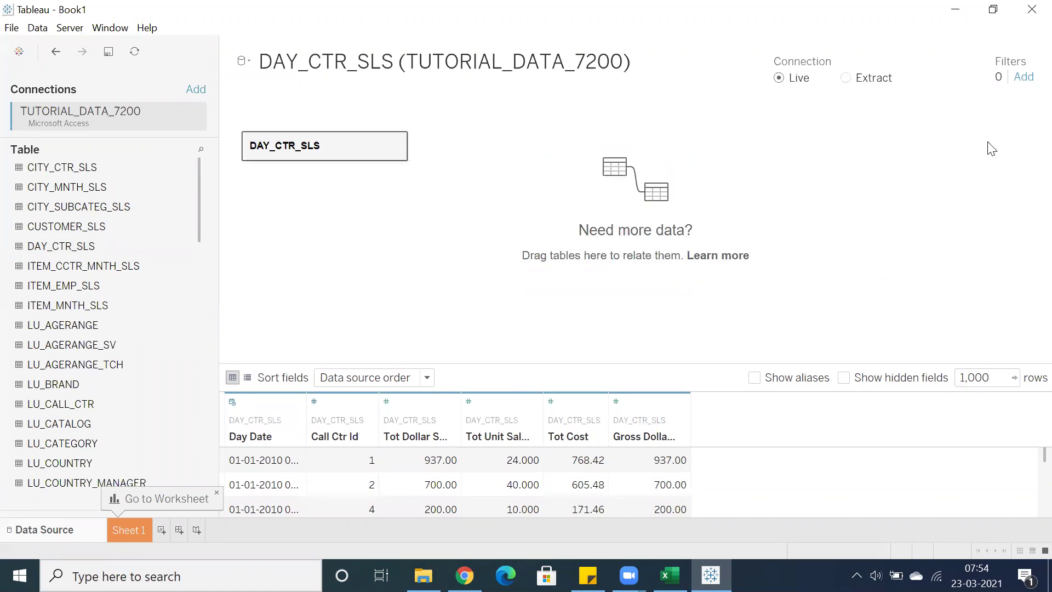
Rename the DAY_CTR_SLS table as Fact Table inside its join canvas.
double_click(375, 146)
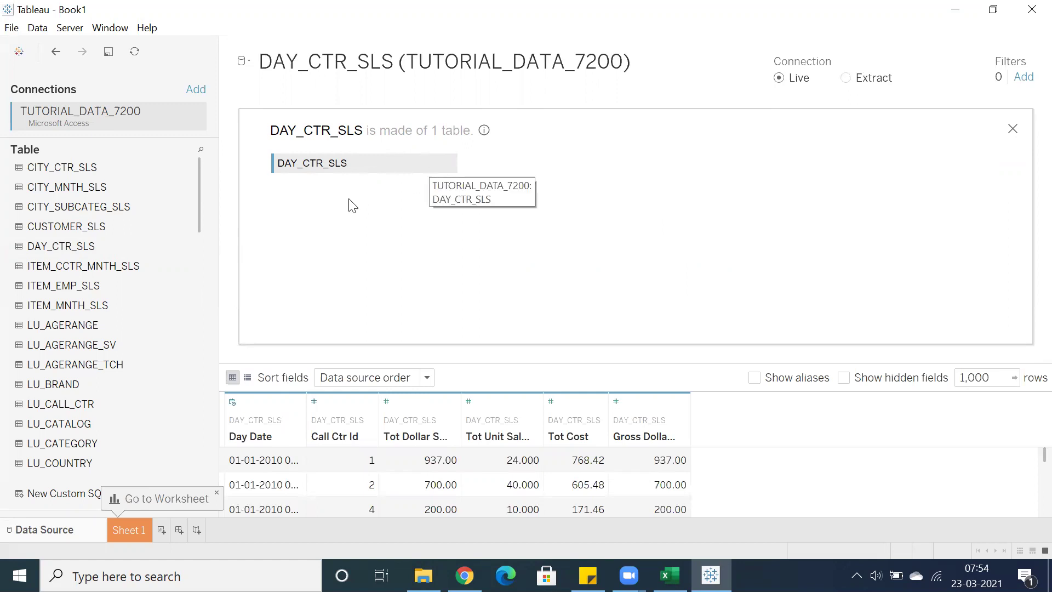
double_click(362, 164)
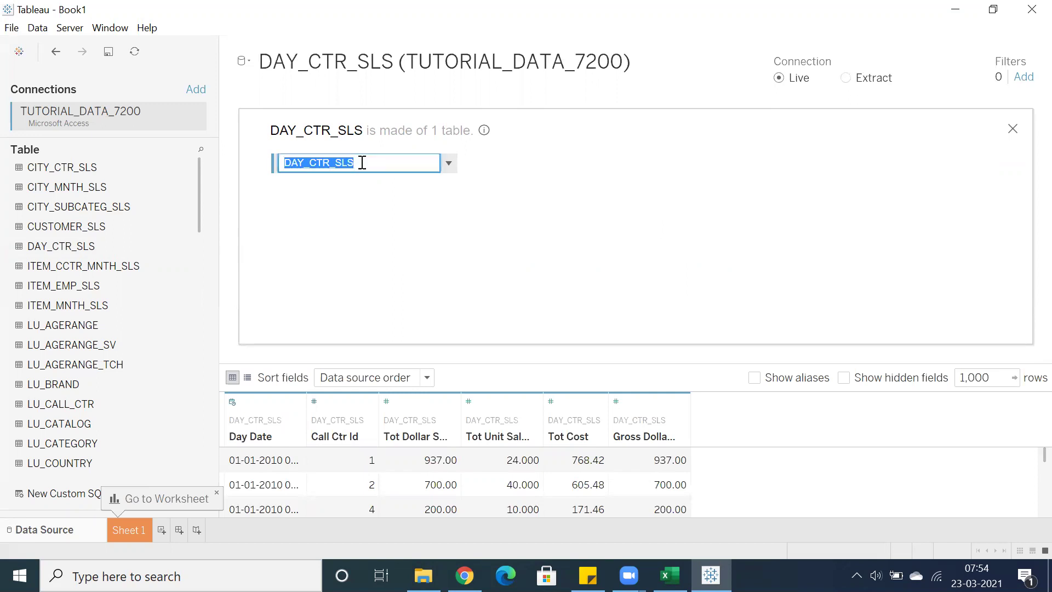
text(Fact Table)
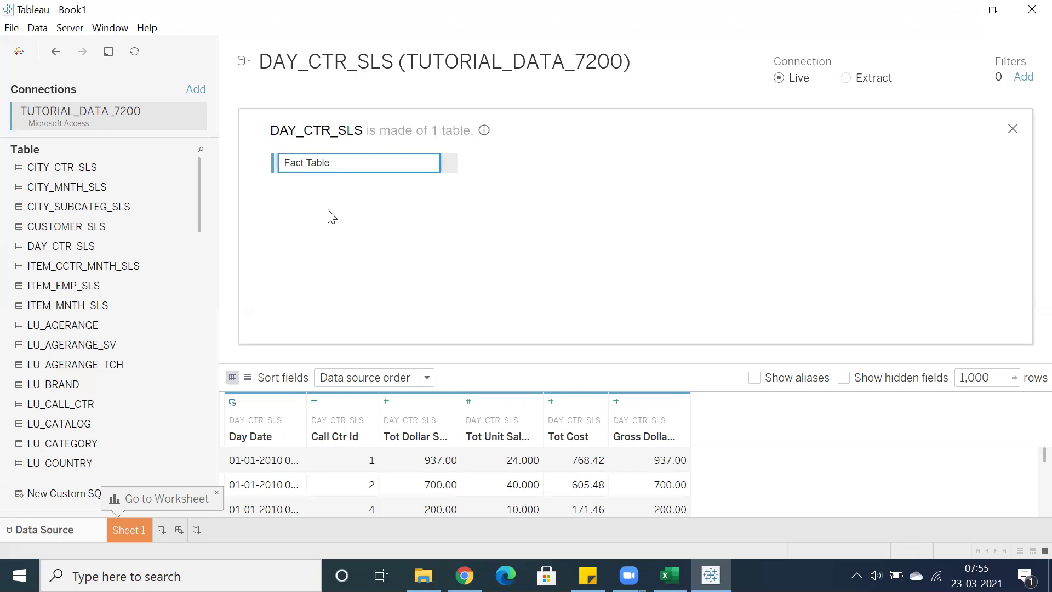
key(Return)
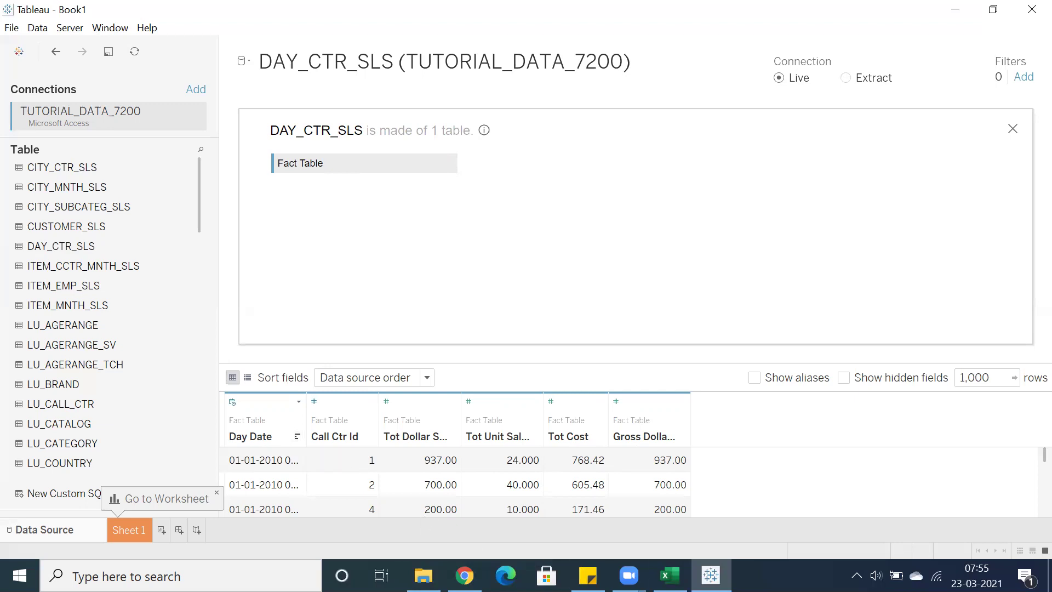
Switch to Excel and examine whether Year and Year ID in the Year Dim link directly to Sales and the Fact Table's keys.
click(669, 575)
click(574, 505)
click(777, 287)
click(587, 503)
click(777, 282)
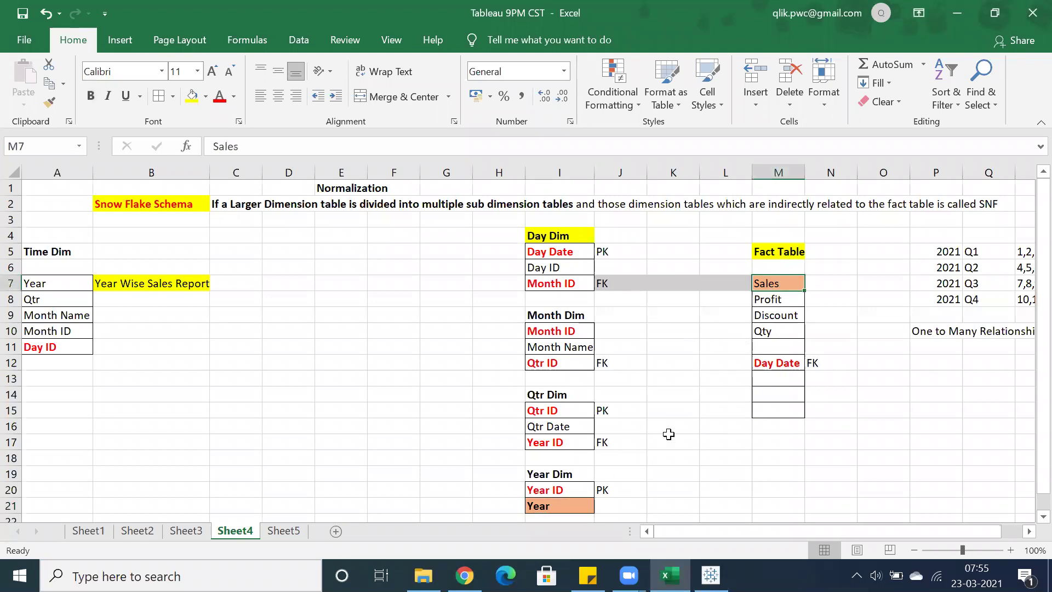
drag(608, 503, 784, 506)
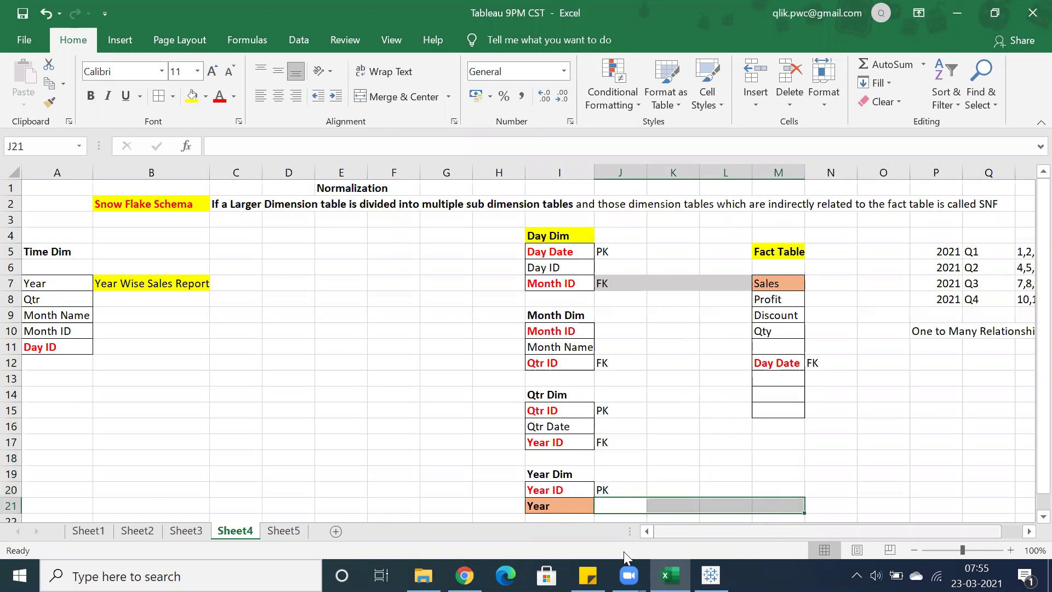
click(568, 496)
click(791, 378)
click(587, 489)
click(767, 378)
click(578, 490)
click(781, 378)
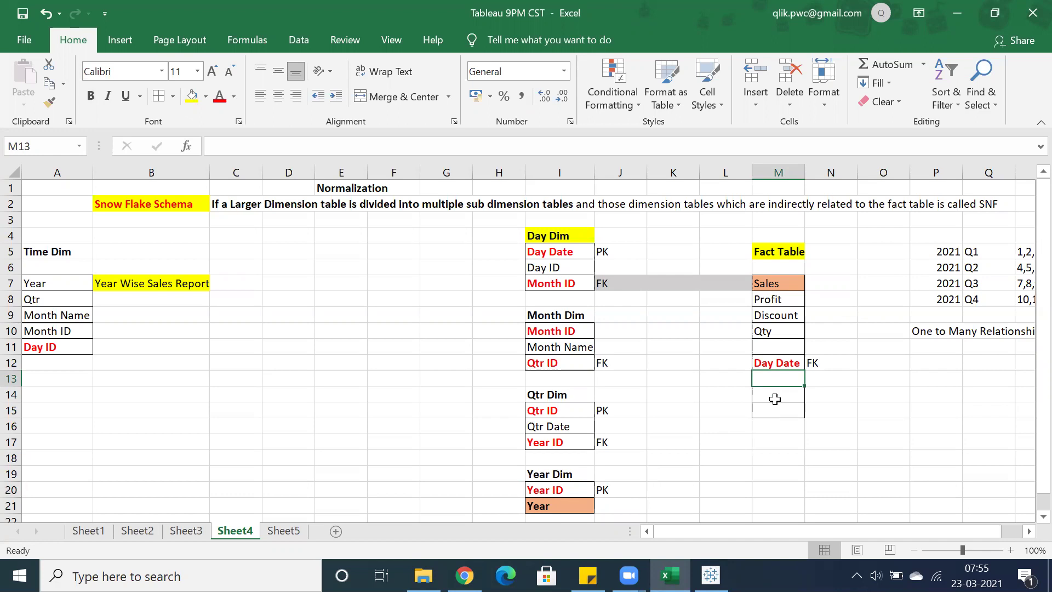
Trace the key chain on Sheet4 from Year Dim through Qtr Dim, Month Dim and Day Dim to the Fact Table.
drag(575, 503, 554, 259)
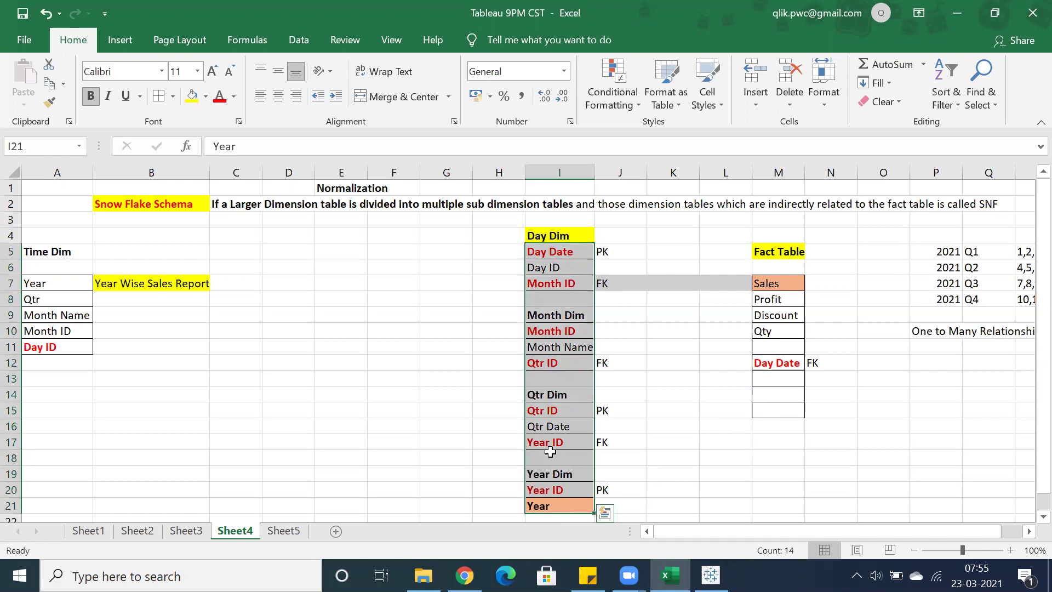
click(555, 506)
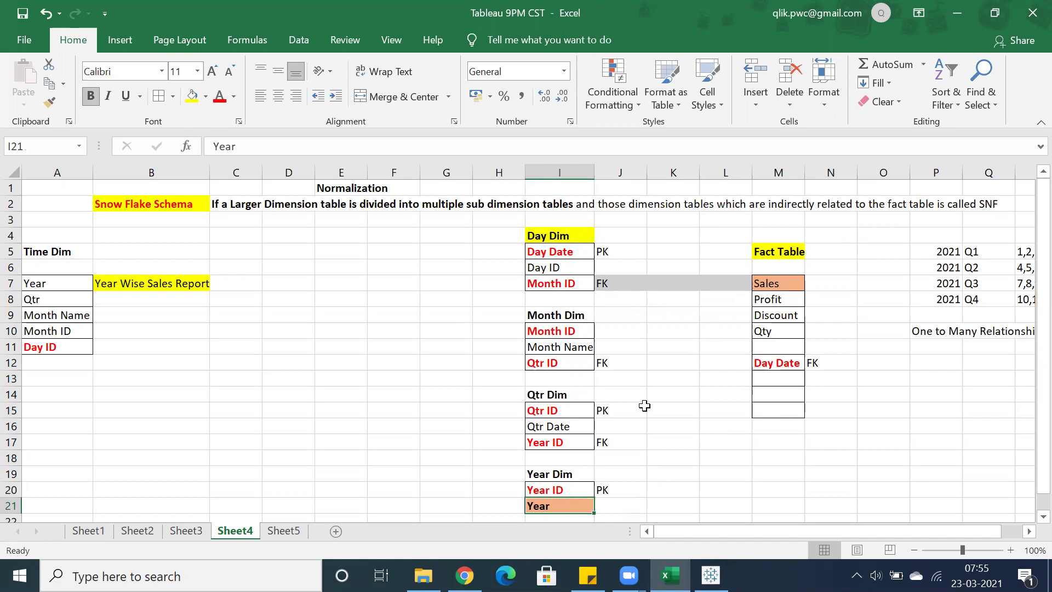
click(571, 491)
click(563, 442)
click(549, 362)
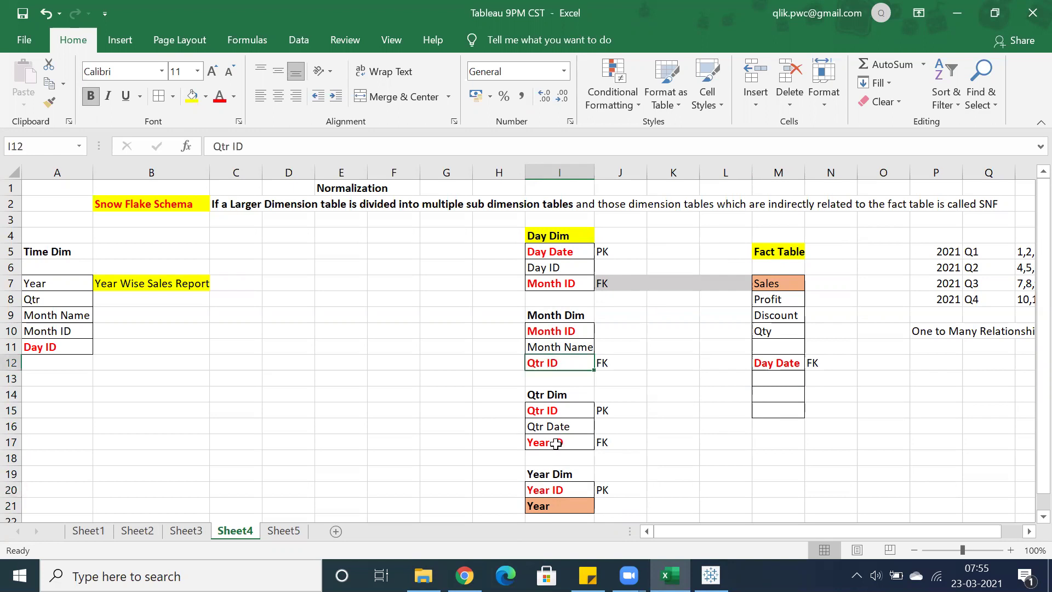
click(546, 489)
click(548, 430)
click(545, 365)
click(545, 287)
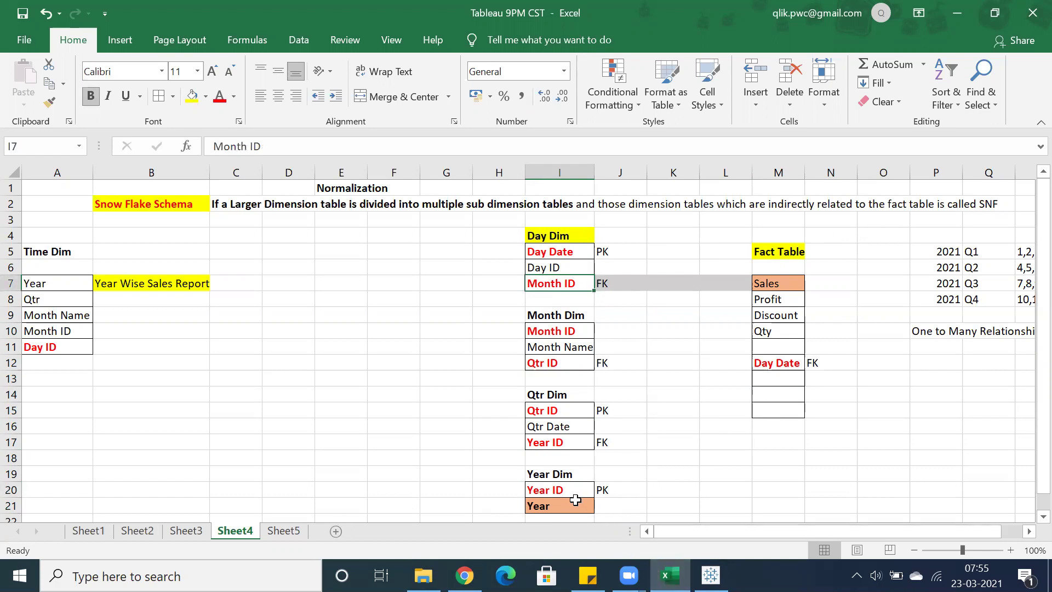
click(547, 236)
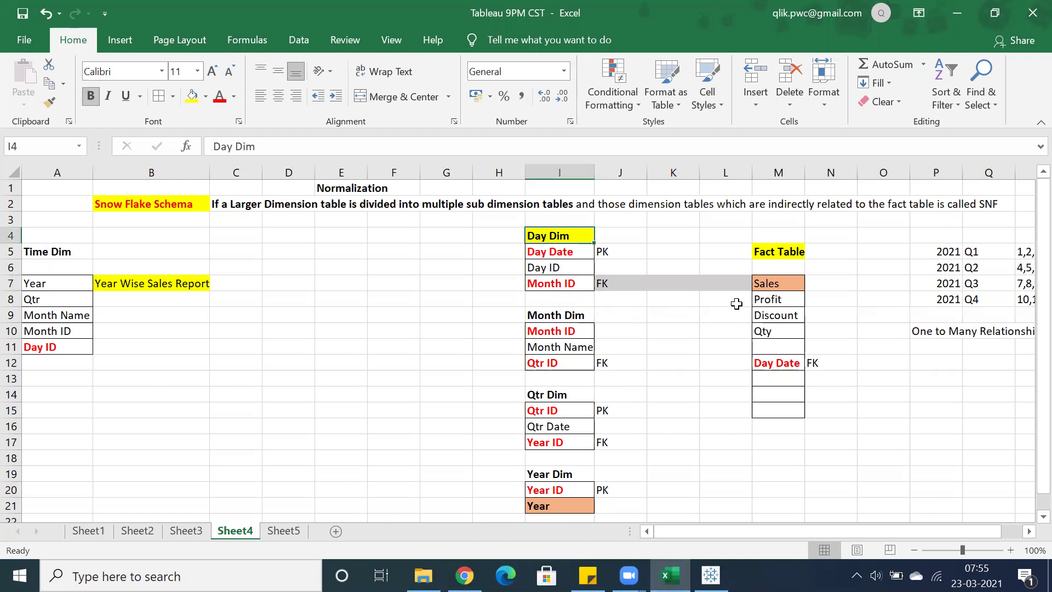
click(766, 284)
drag(624, 283, 706, 283)
click(548, 236)
Return to Tableau, join LU_DAY to Fact Table, and open the inner join on Day Date in an enlarged Join dialog.
key(alt+Tab)
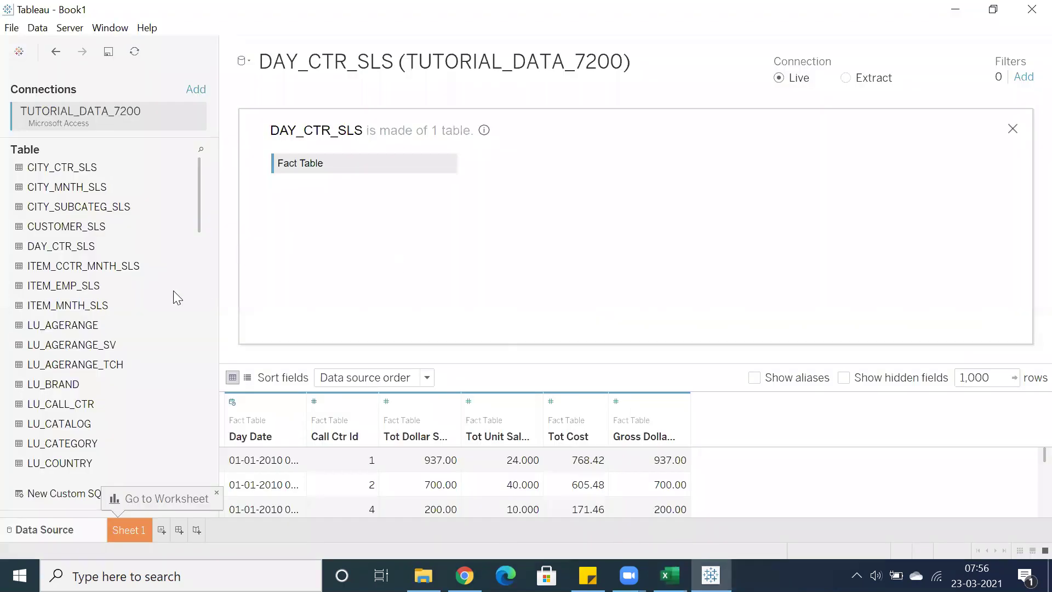
scroll(89, 301, down, 1)
scroll(89, 301, down, 4)
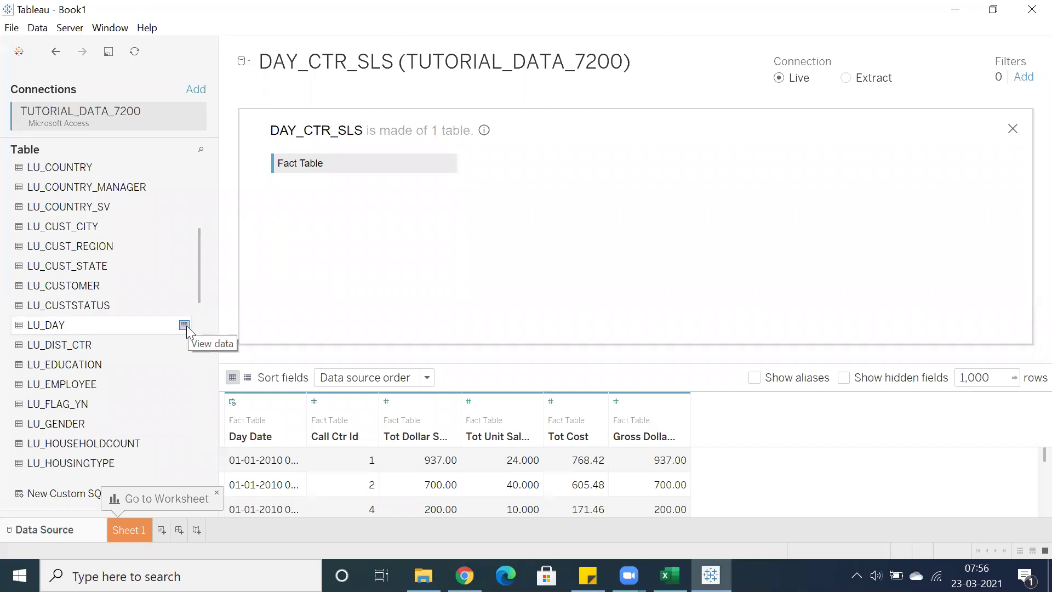
drag(92, 322, 497, 242)
drag(546, 209, 542, 209)
click(503, 164)
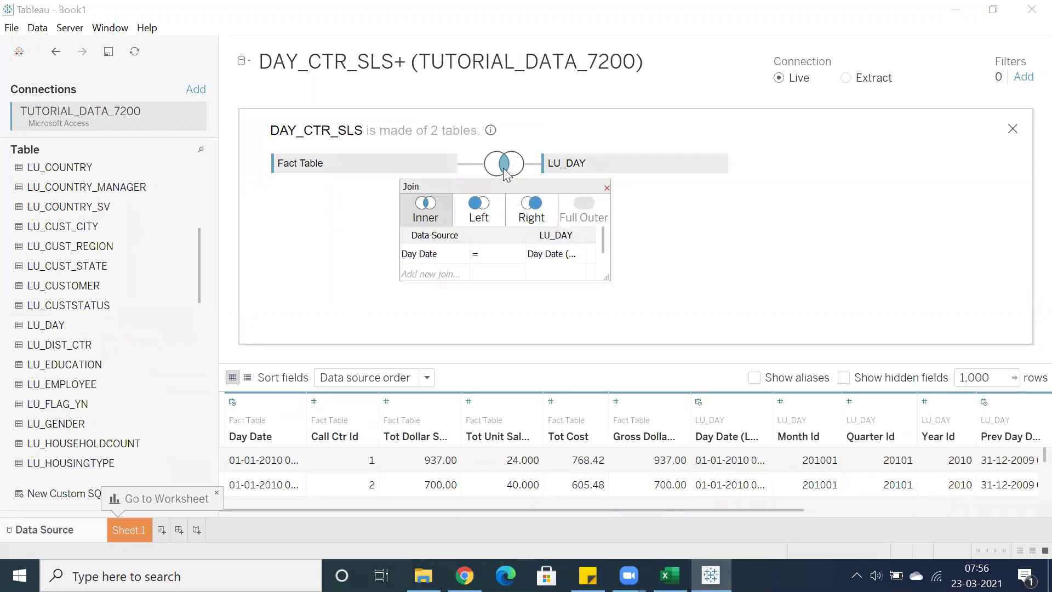
drag(625, 289, 749, 327)
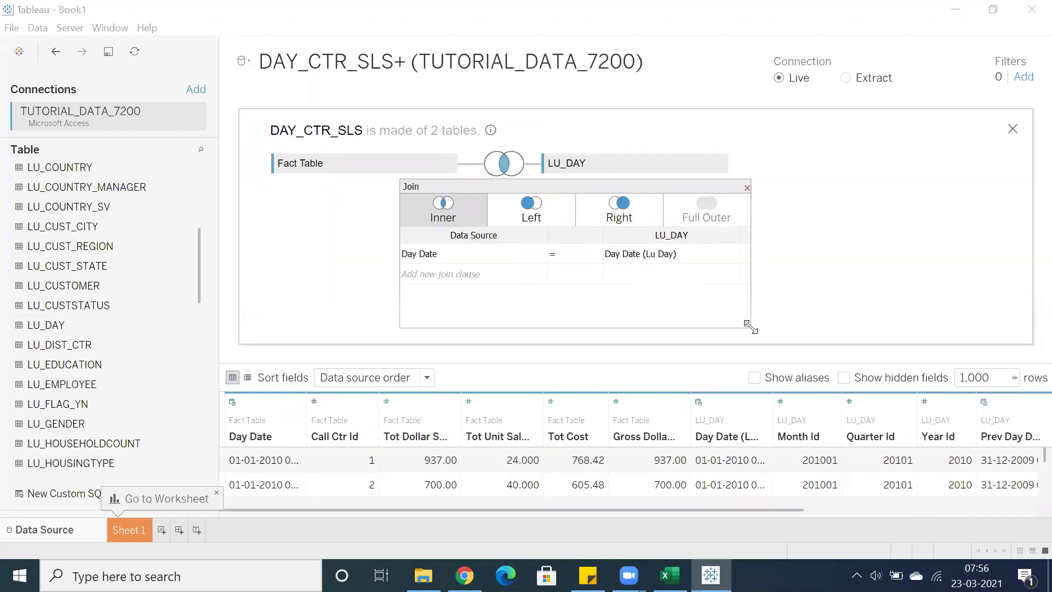
Close the Join dialog and rename the joined LU_DAY table as Day Dim.
drag(514, 195, 504, 203)
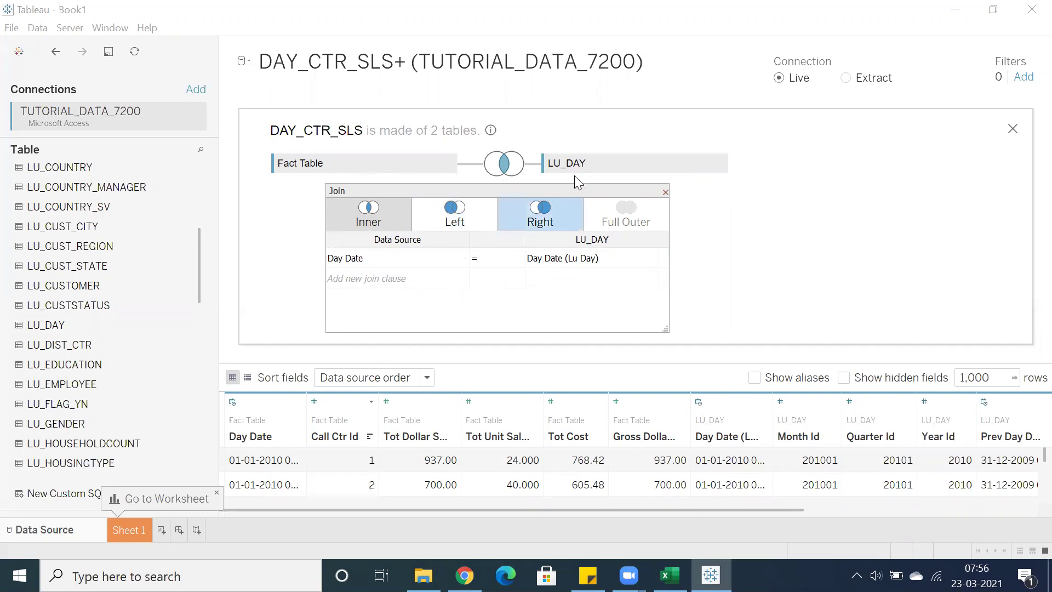
click(664, 193)
double_click(614, 165)
text(Day Dim)
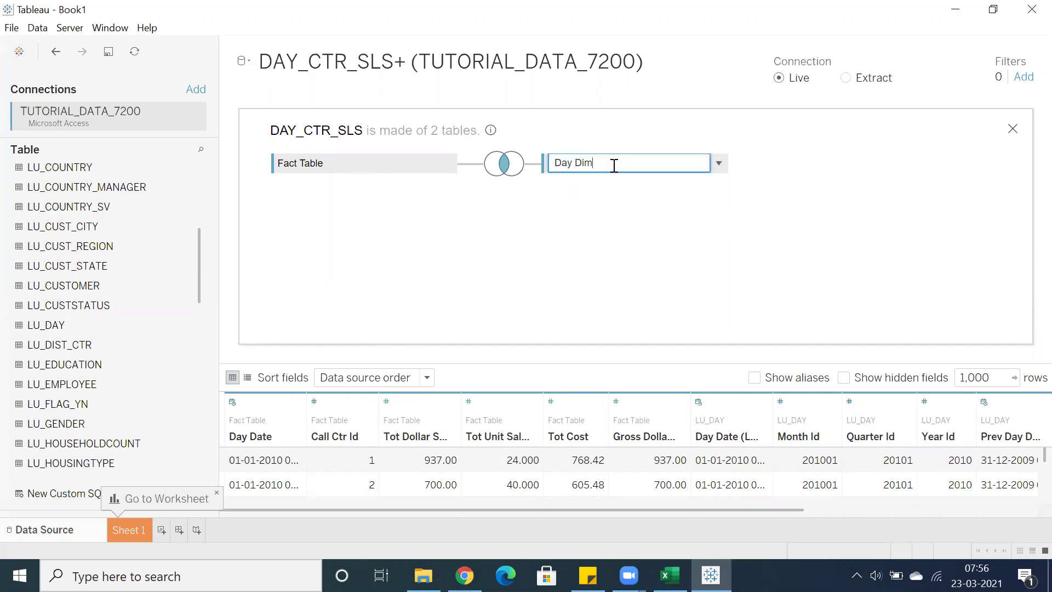
key(Return)
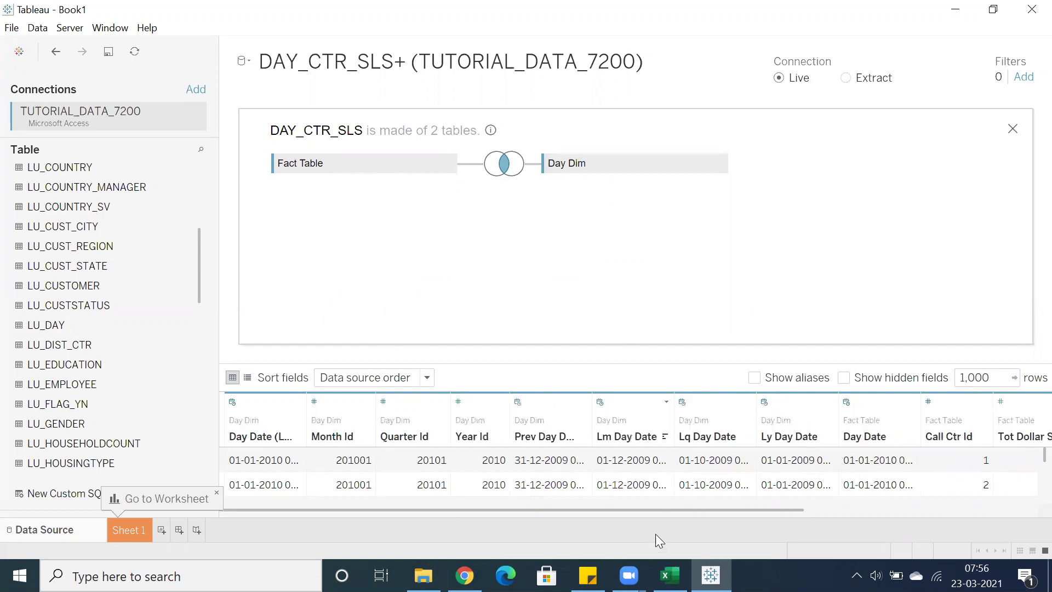
Switch to Excel and compare the Day Date key in Day Dim with the Day Date key in the Fact Table.
click(669, 575)
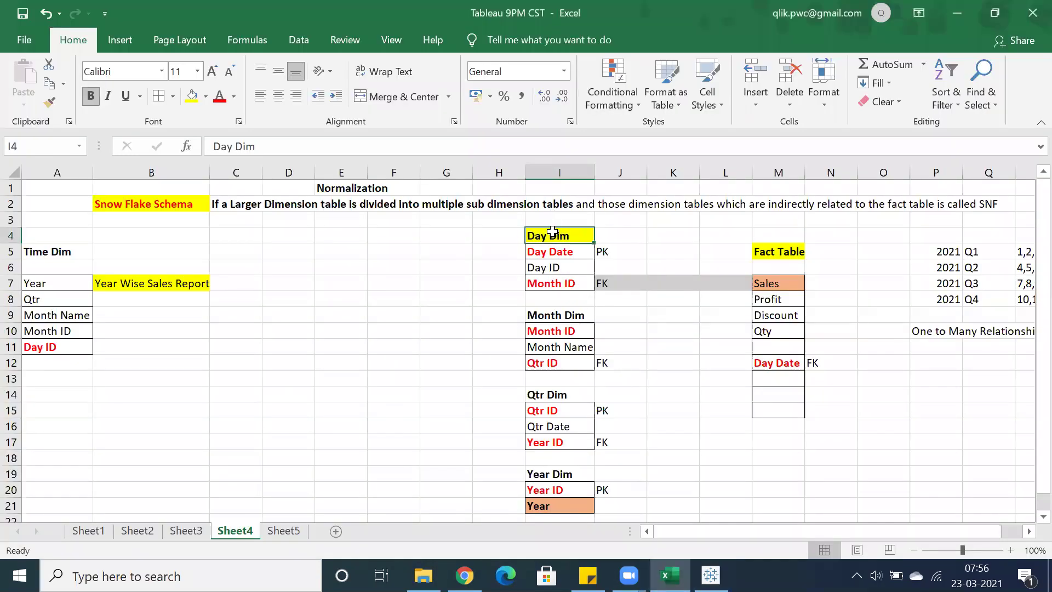
click(781, 257)
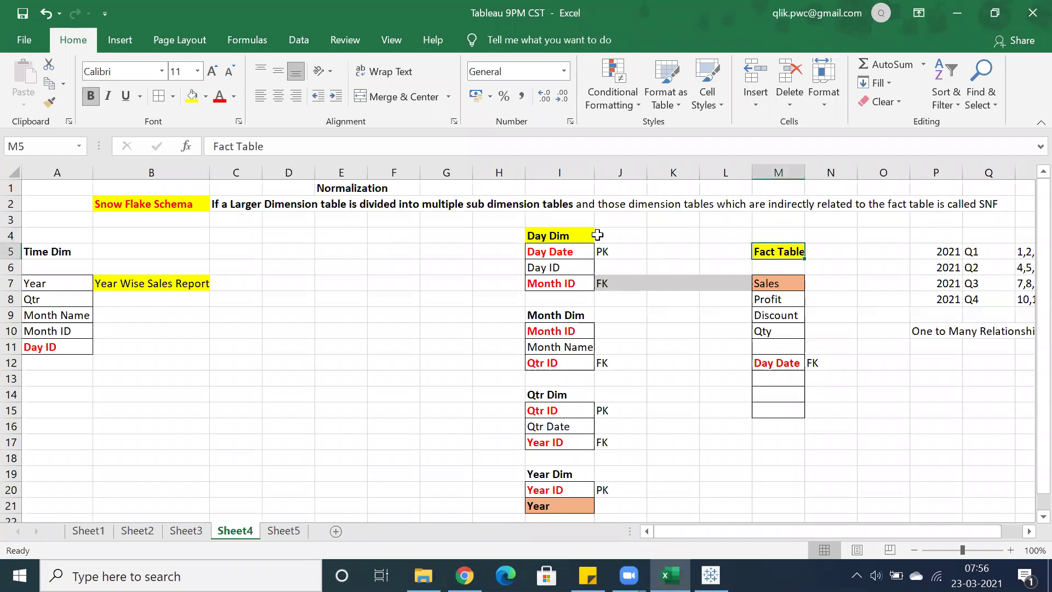
click(580, 236)
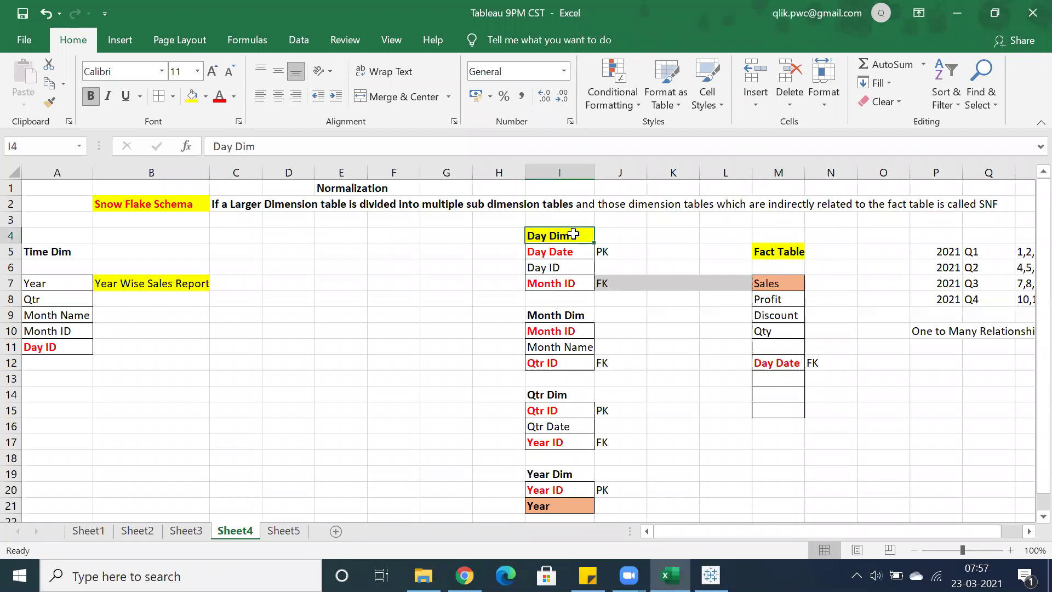
click(544, 255)
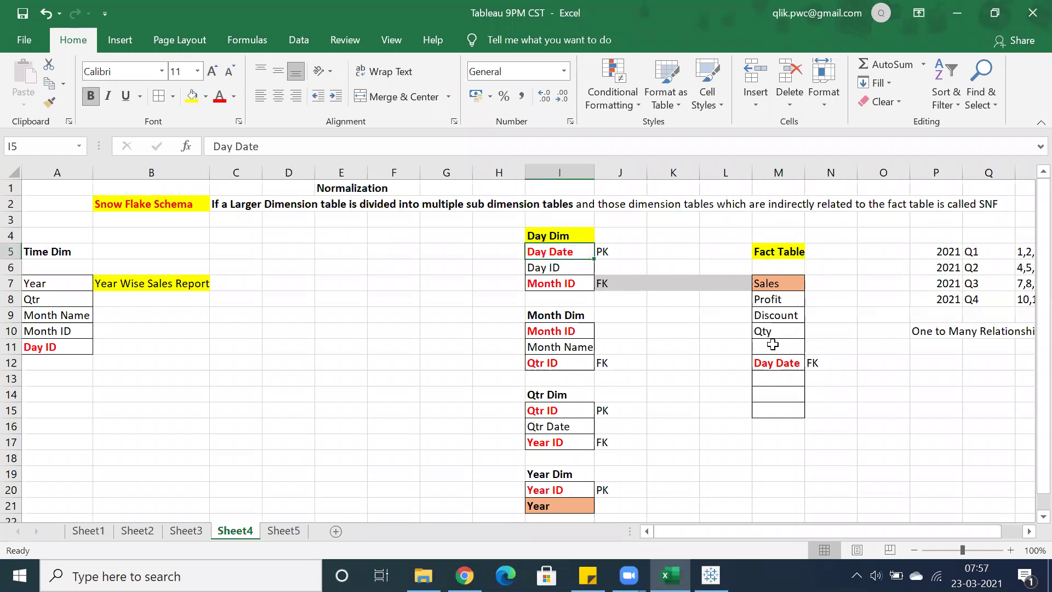
click(788, 251)
click(784, 358)
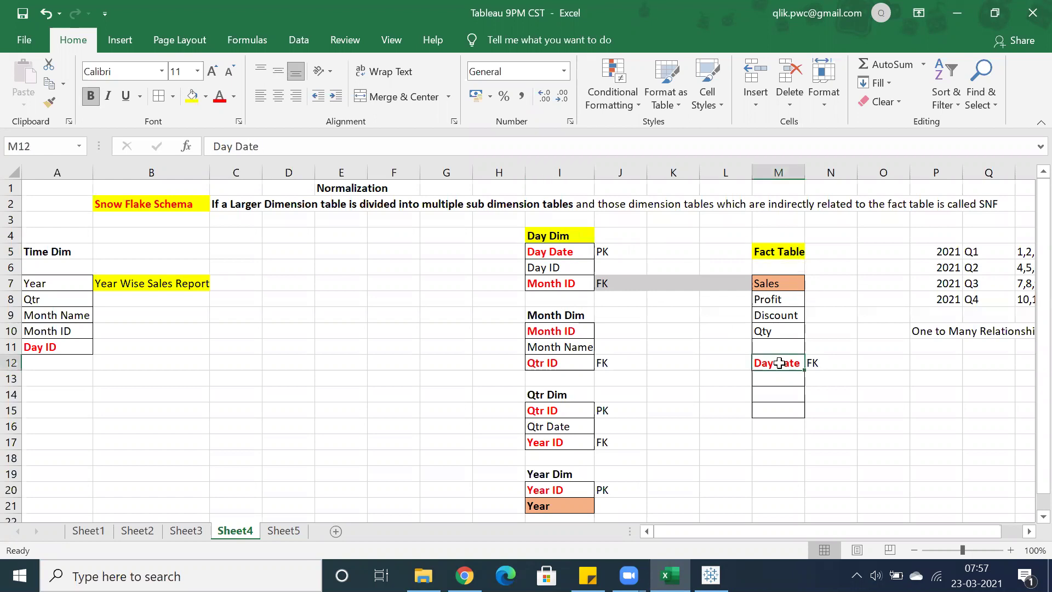
Return to Tableau and review the Day Date clause of the inner join between Fact Table and Day Dim.
click(710, 575)
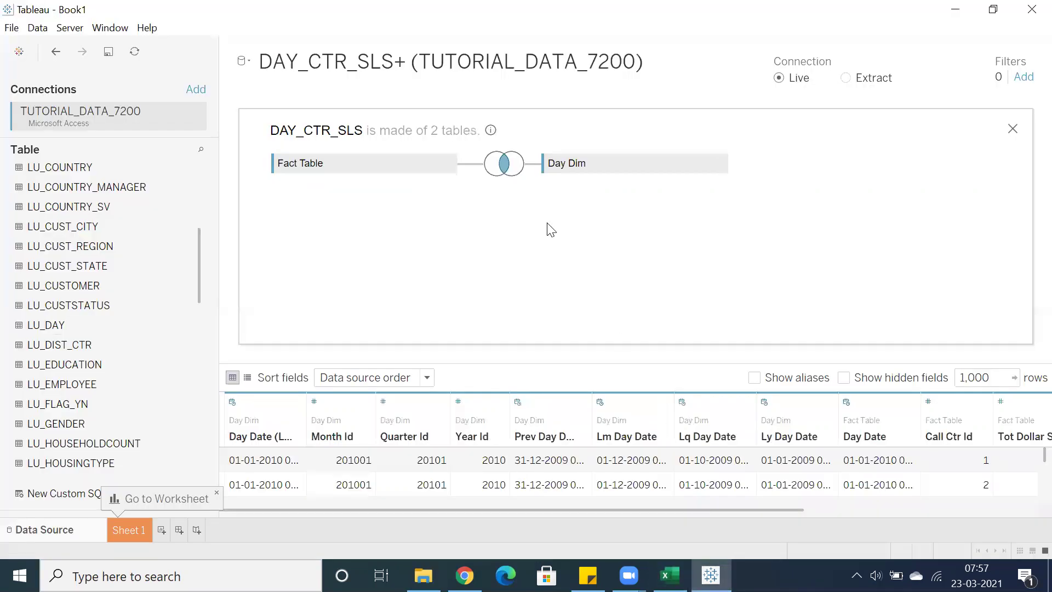
click(507, 171)
drag(608, 280, 806, 351)
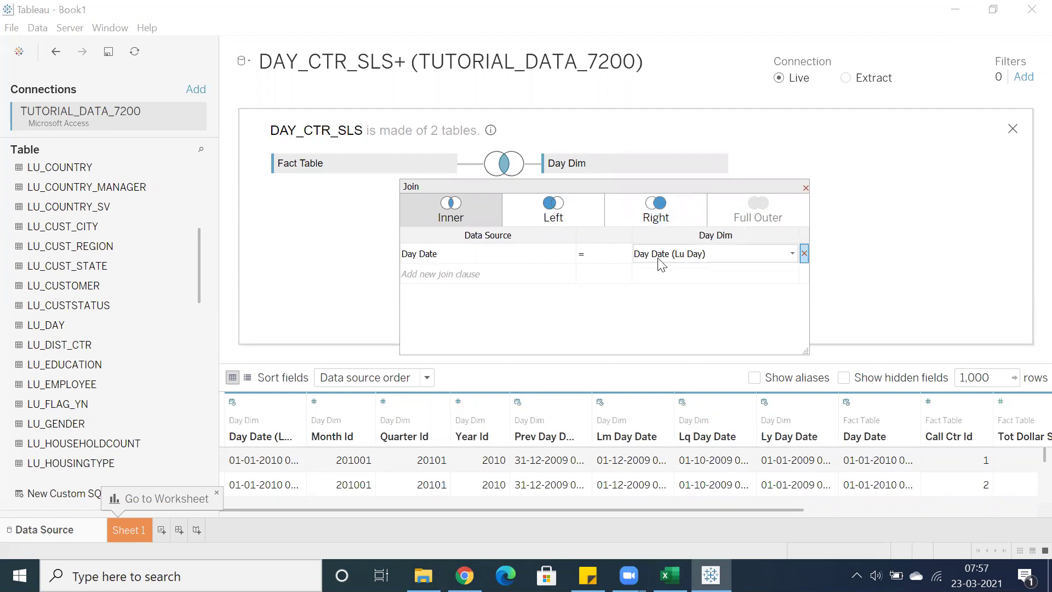
click(804, 188)
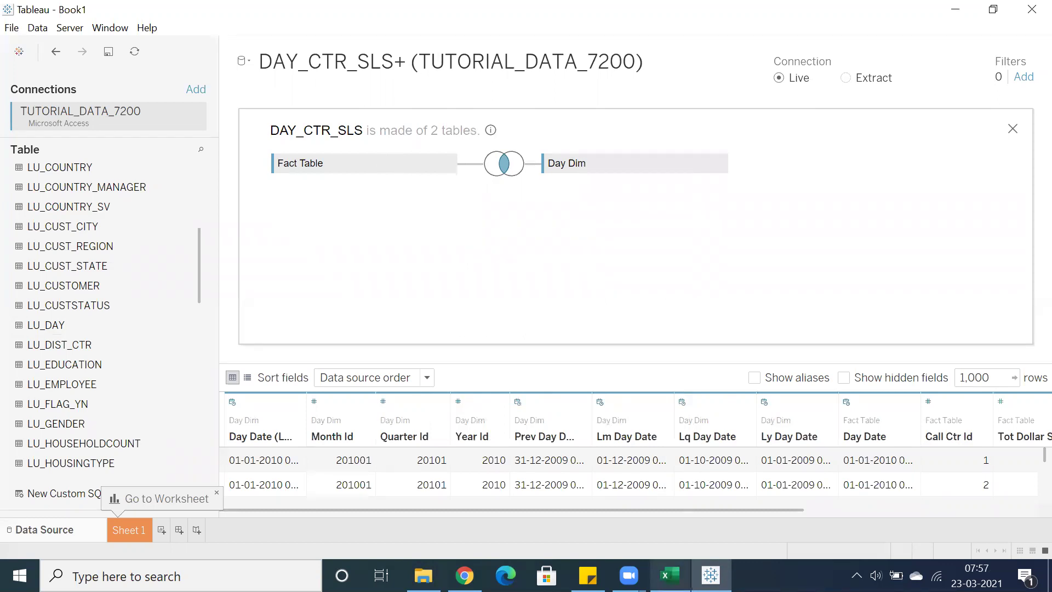
Switch to Excel and examine how the Fact Table relates to Year in the Year Dim on Sheet4.
click(669, 576)
drag(728, 284, 636, 278)
click(767, 251)
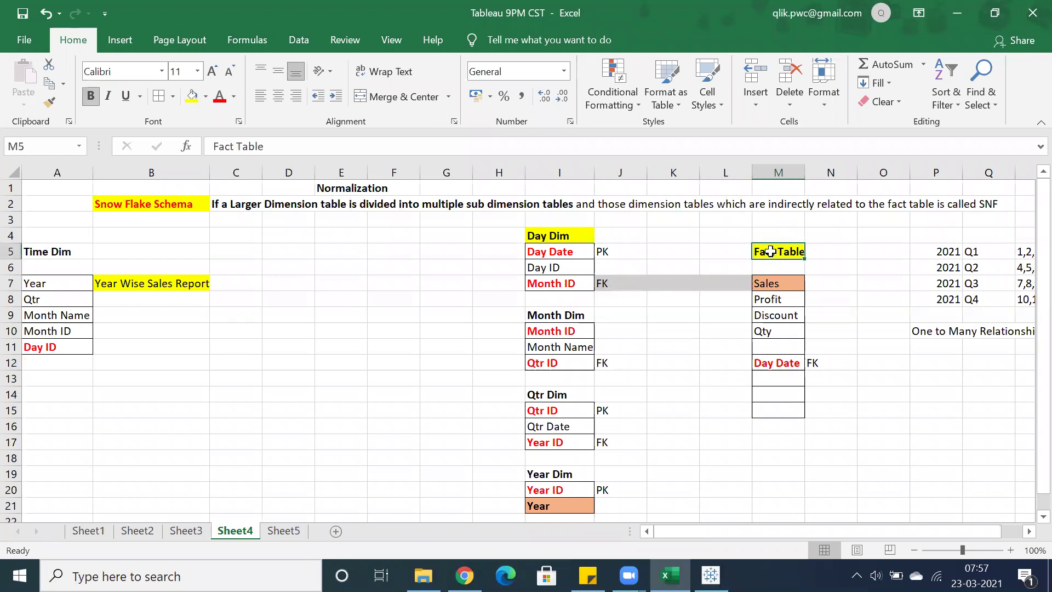
click(556, 506)
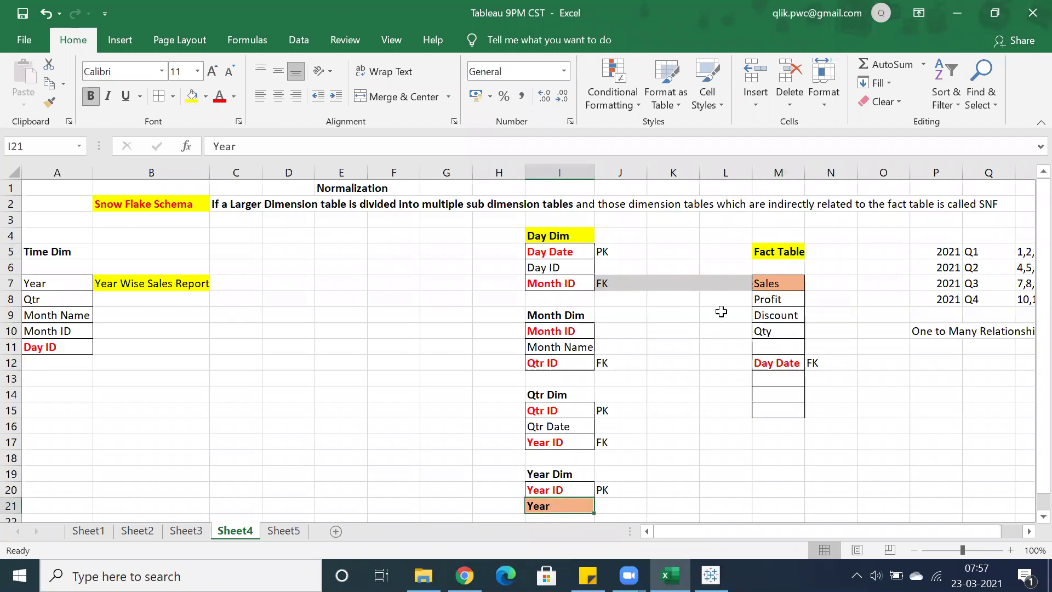
click(723, 278)
drag(722, 278, 603, 279)
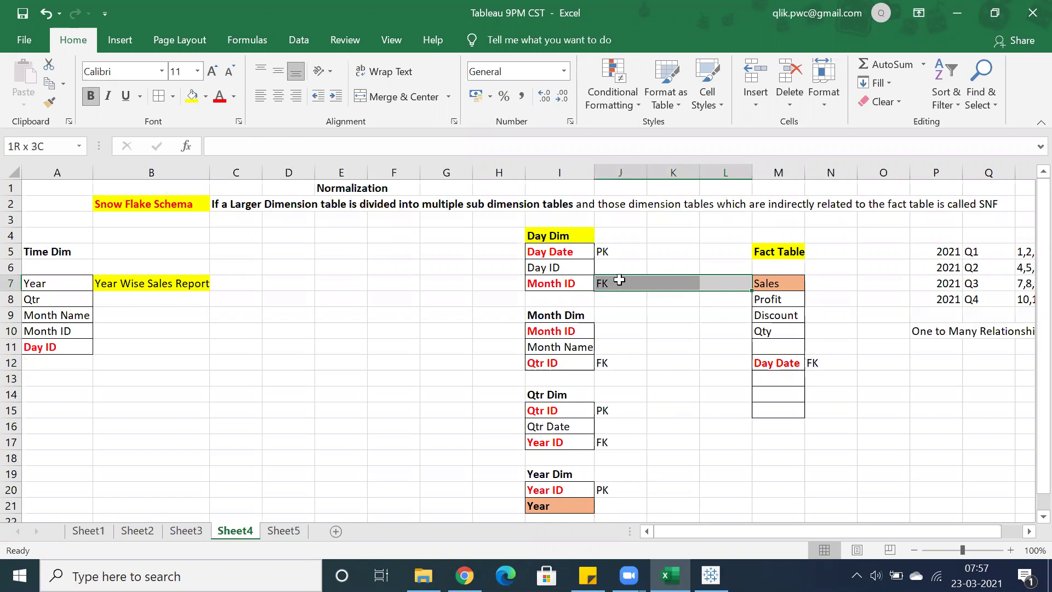
Compare Month ID in Day Dim with Month ID in Month Dim, and fill the Month Dim heading yellow.
click(528, 237)
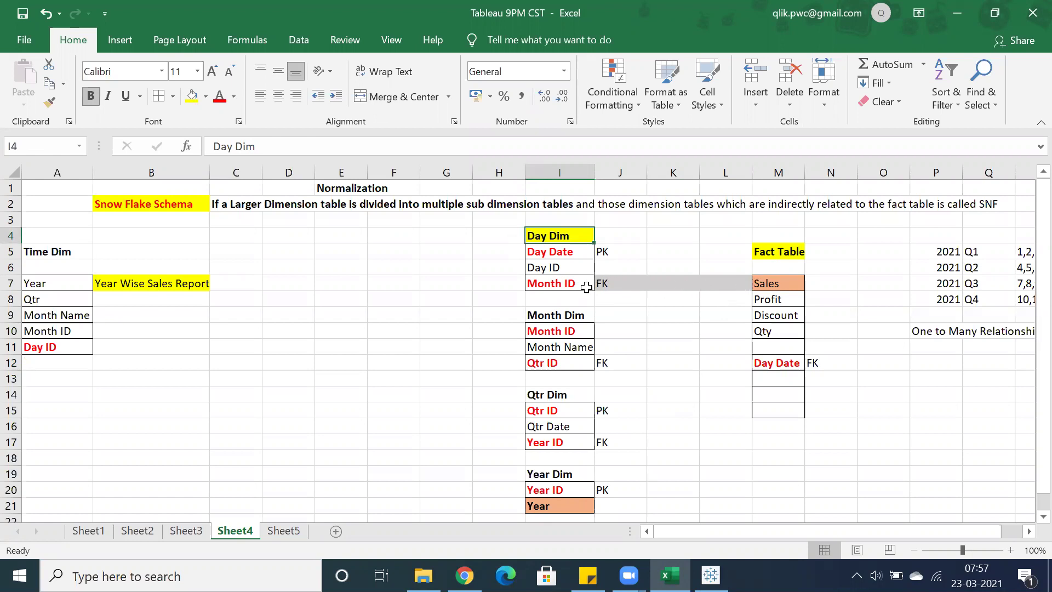
click(567, 283)
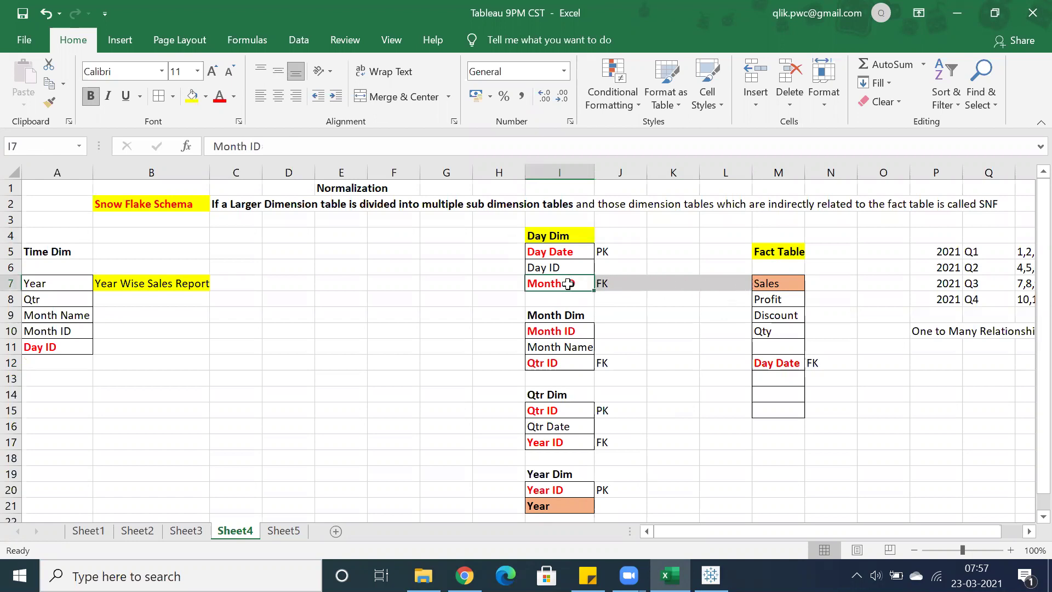
click(557, 332)
click(553, 285)
click(542, 335)
click(547, 315)
click(192, 97)
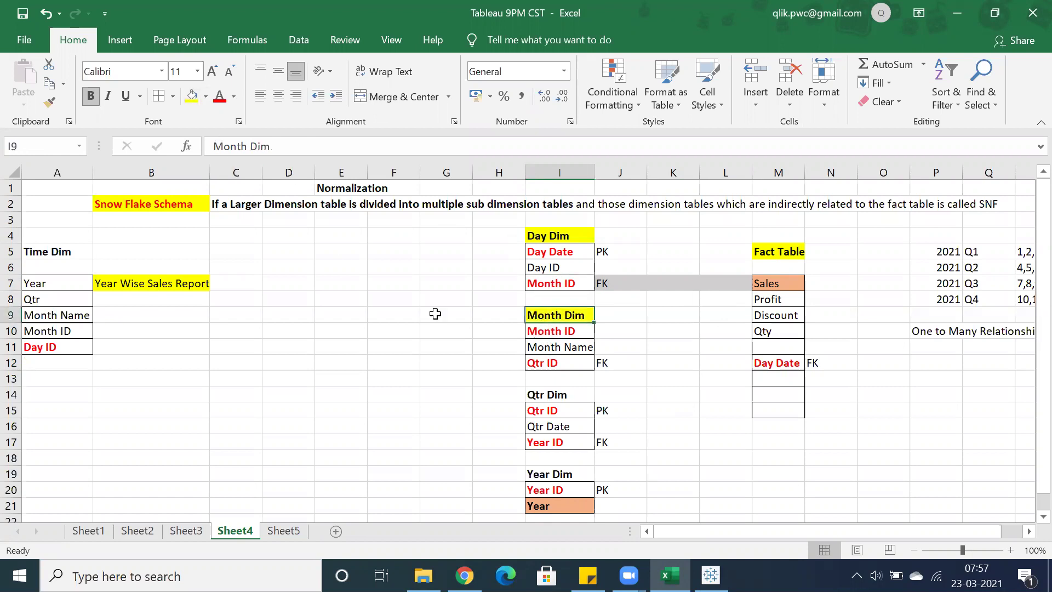
Copy Day Dim's Month ID cell into H8 between the Day Dim and Month Dim blocks, and widen column H.
click(538, 283)
drag(510, 331, 499, 289)
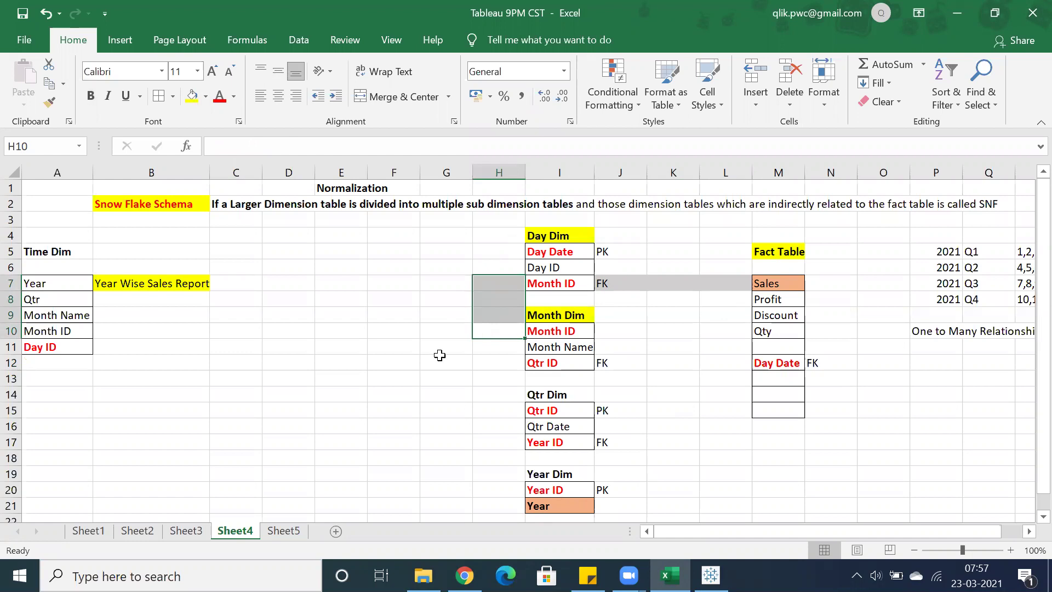
click(415, 363)
click(535, 330)
click(534, 283)
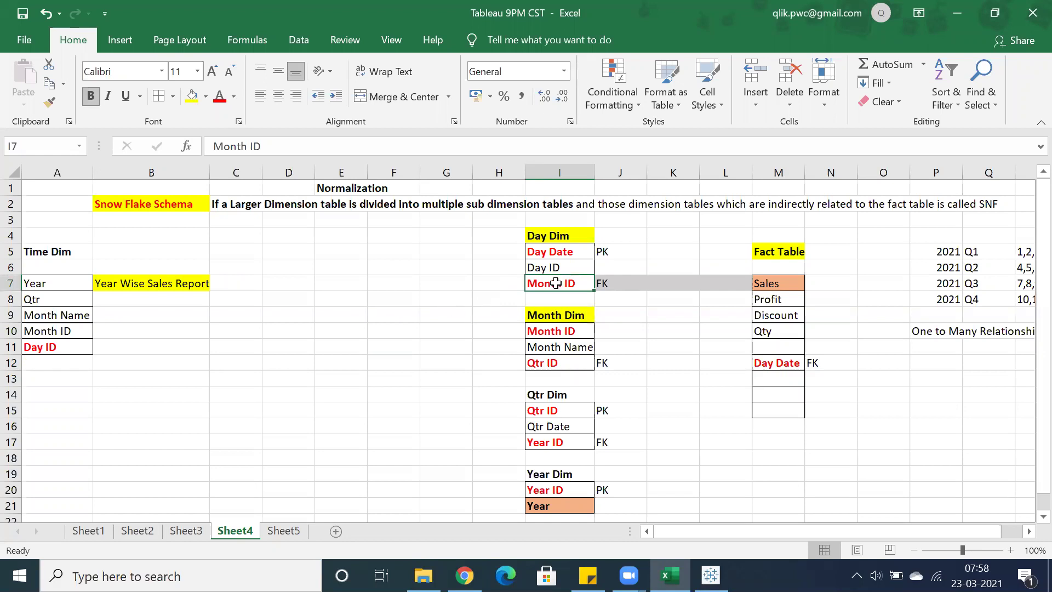
key(ctrl+c)
click(480, 299)
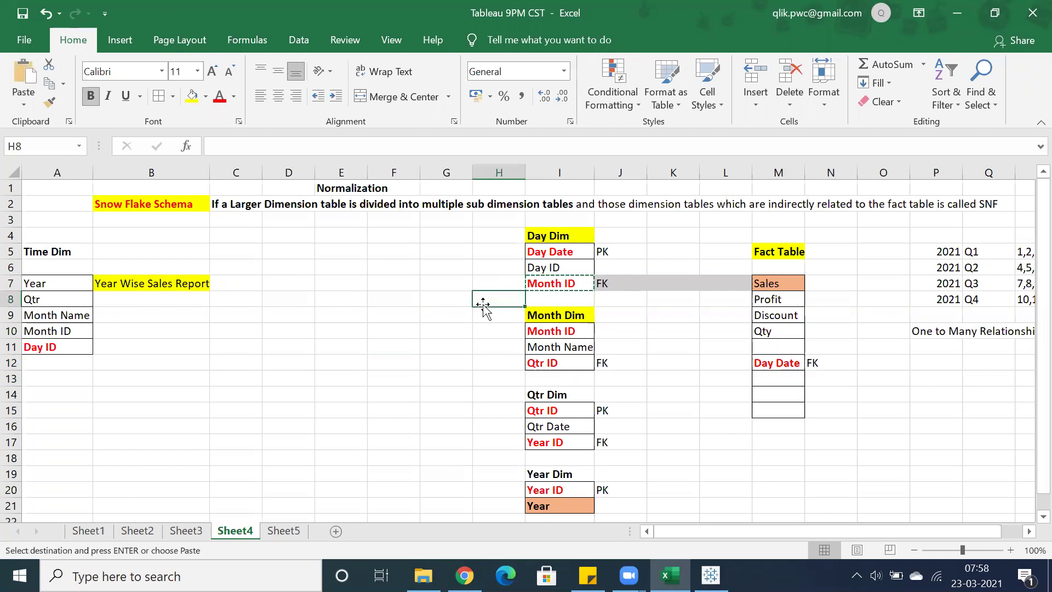
key(ctrl+v)
drag(525, 172, 539, 172)
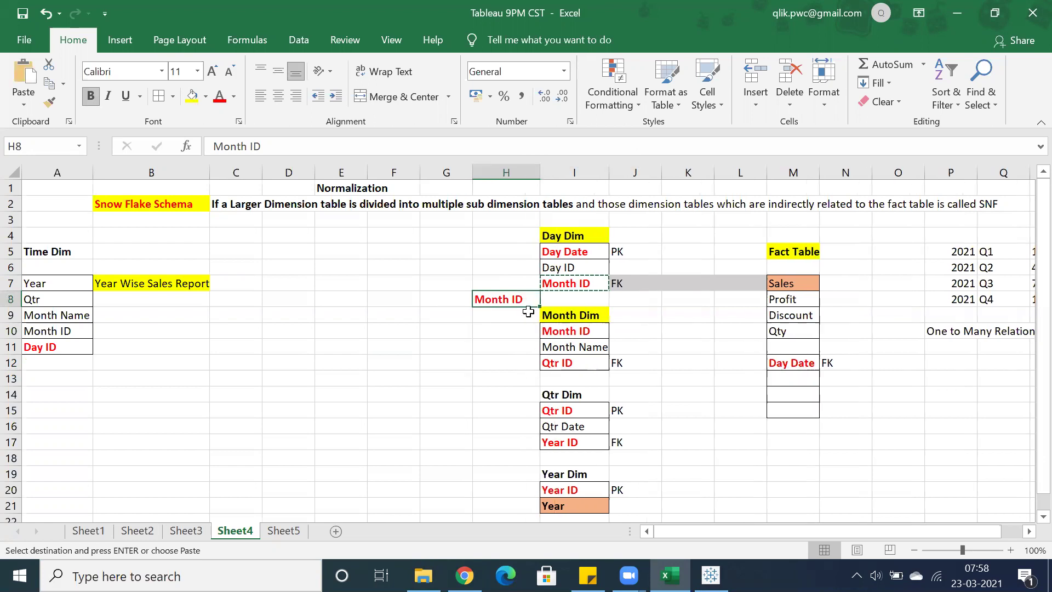
click(505, 325)
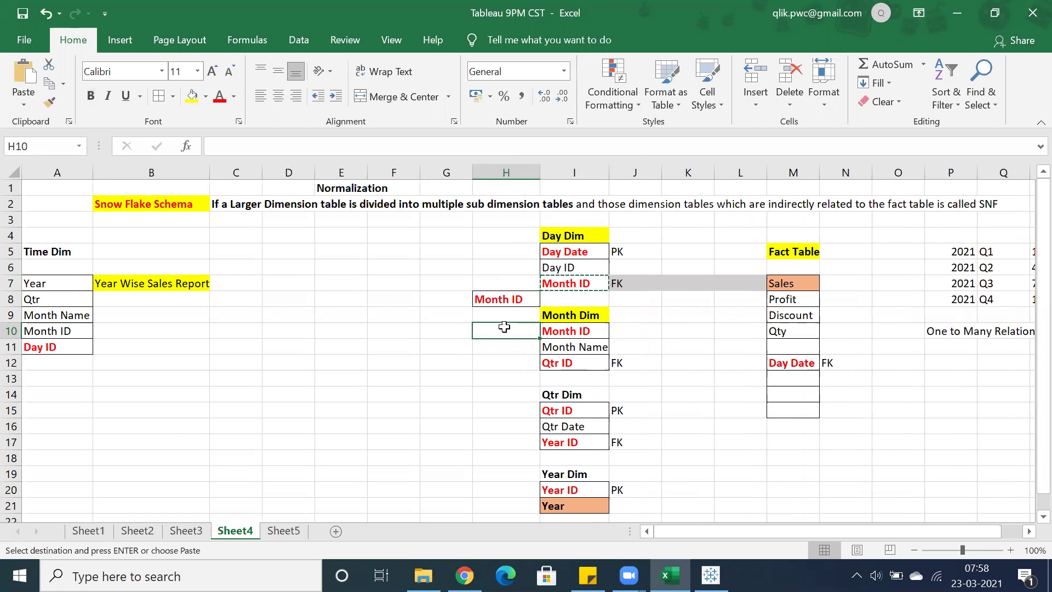
click(316, 410)
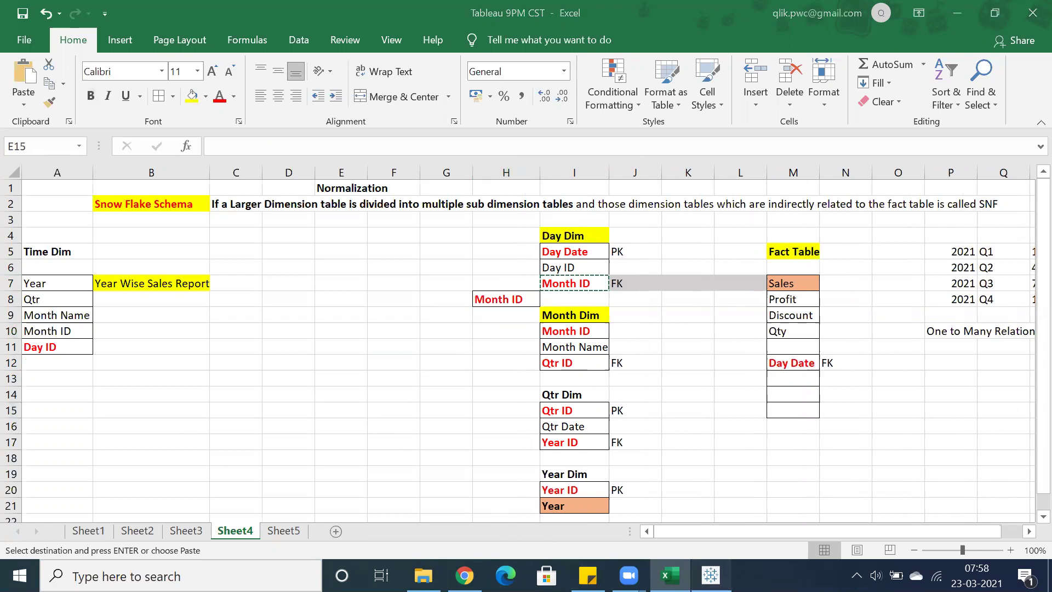
Return to Tableau and add the LU_MONTH table to the join canvas, joined to Day Dim.
click(710, 575)
scroll(72, 323, down, 1)
scroll(70, 323, down, 3)
drag(69, 331, 425, 284)
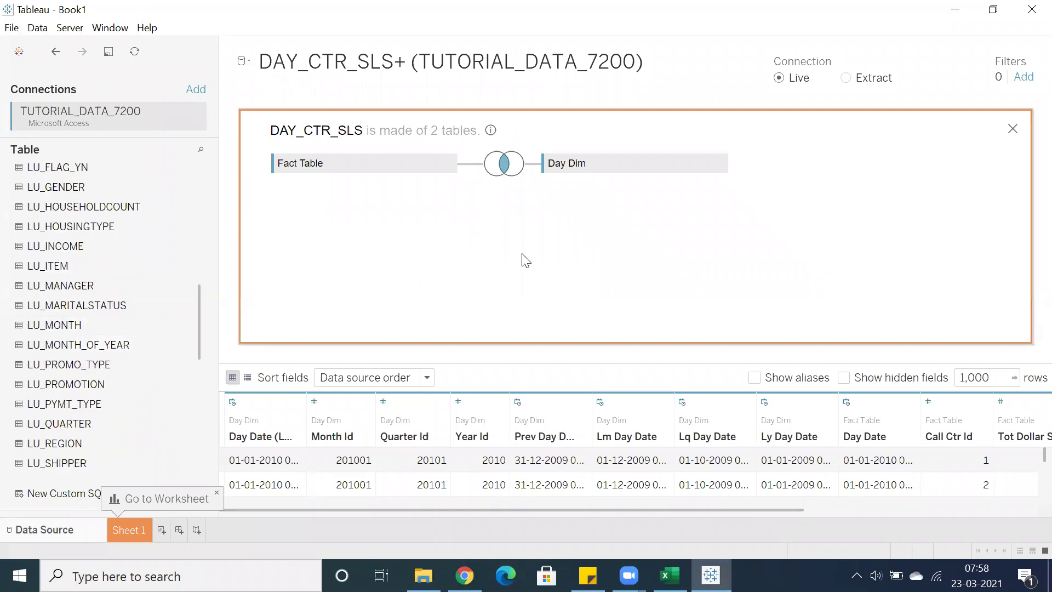
drag(527, 256, 527, 256)
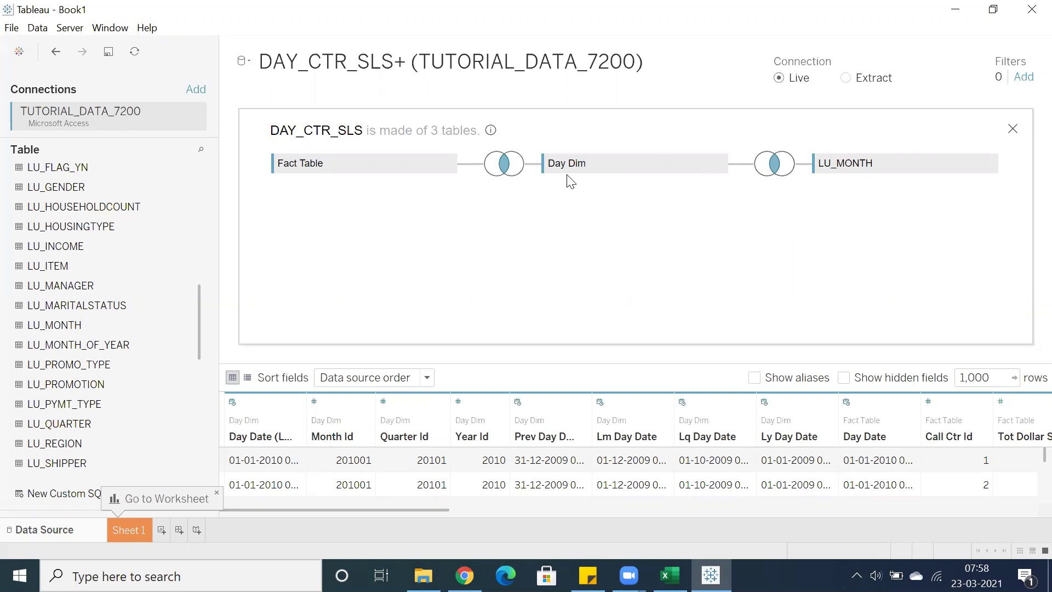
Review the Month Id clause of the inner join between Day Dim and LU_MONTH in an enlarged Join dialog, then close it.
click(774, 171)
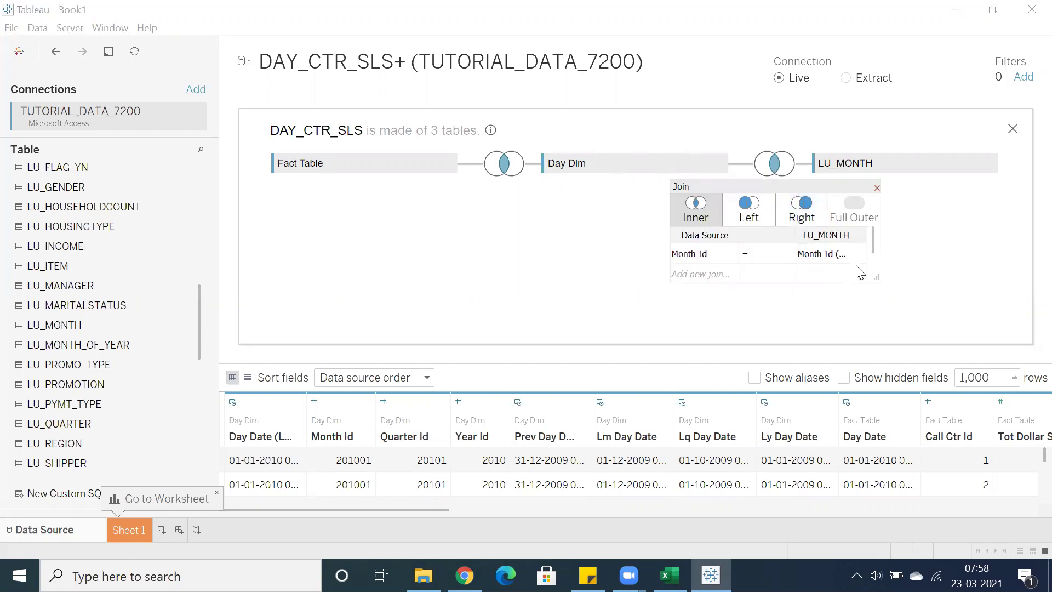
drag(877, 279, 957, 330)
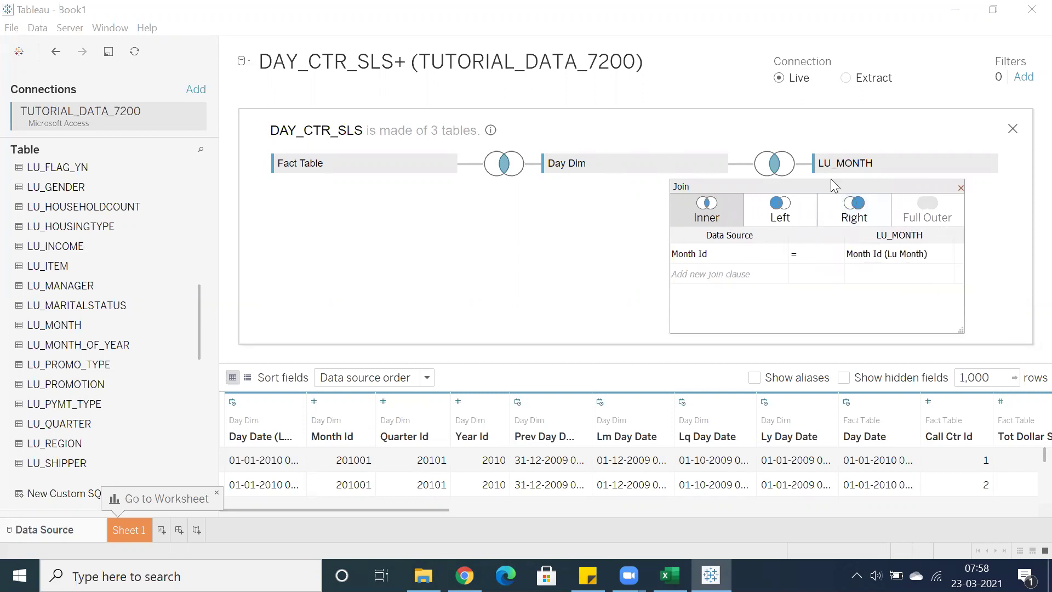
drag(826, 185, 694, 231)
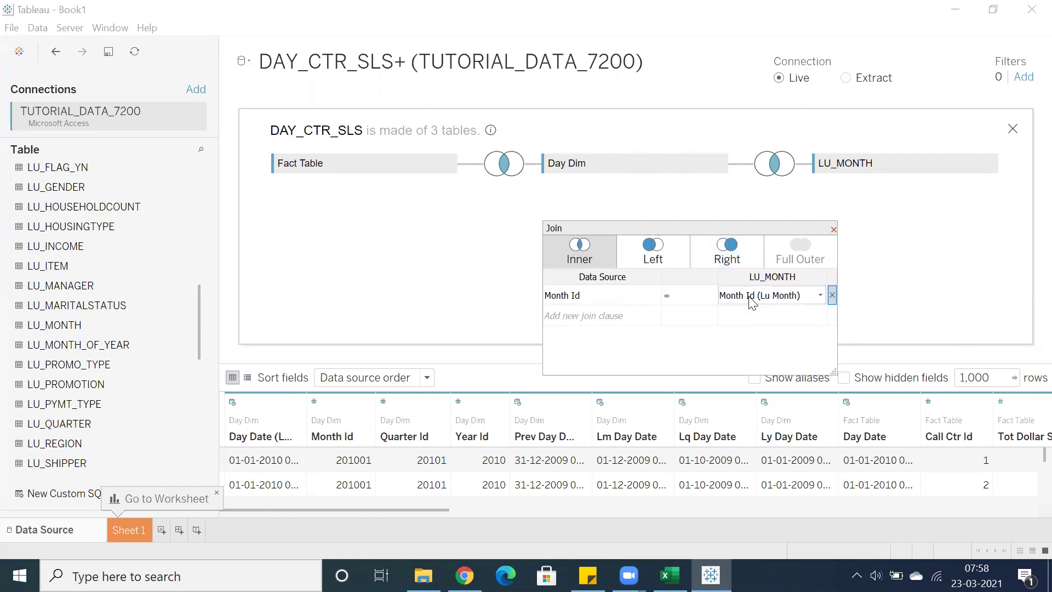
click(833, 230)
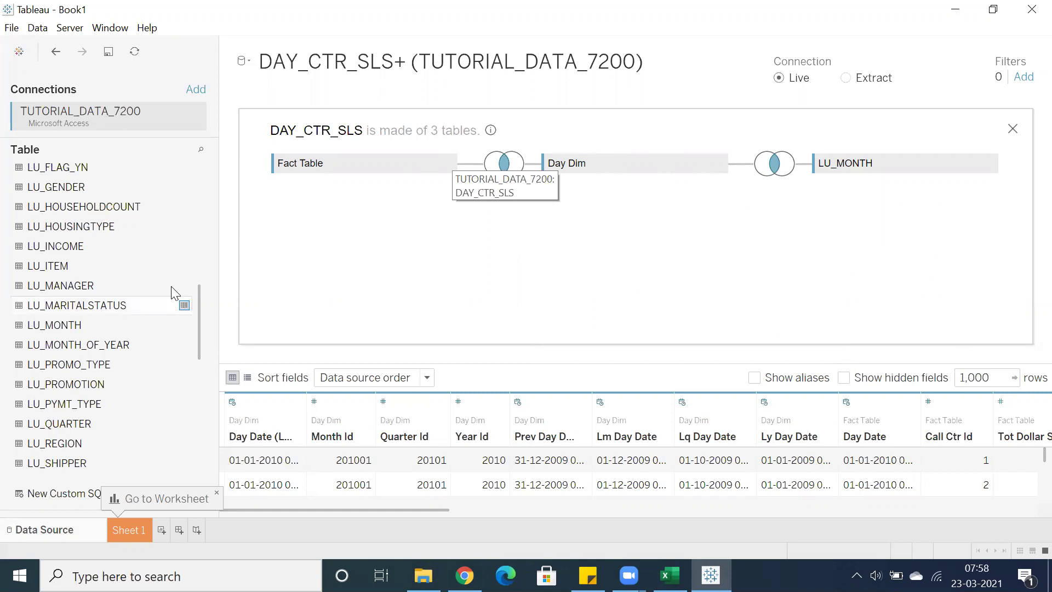
View the DAY_CTR_SLS table's data full screen with its date and call center columns widened, then return to the table list at LU_DAY.
drag(200, 308, 201, 183)
mouse_move(188, 249)
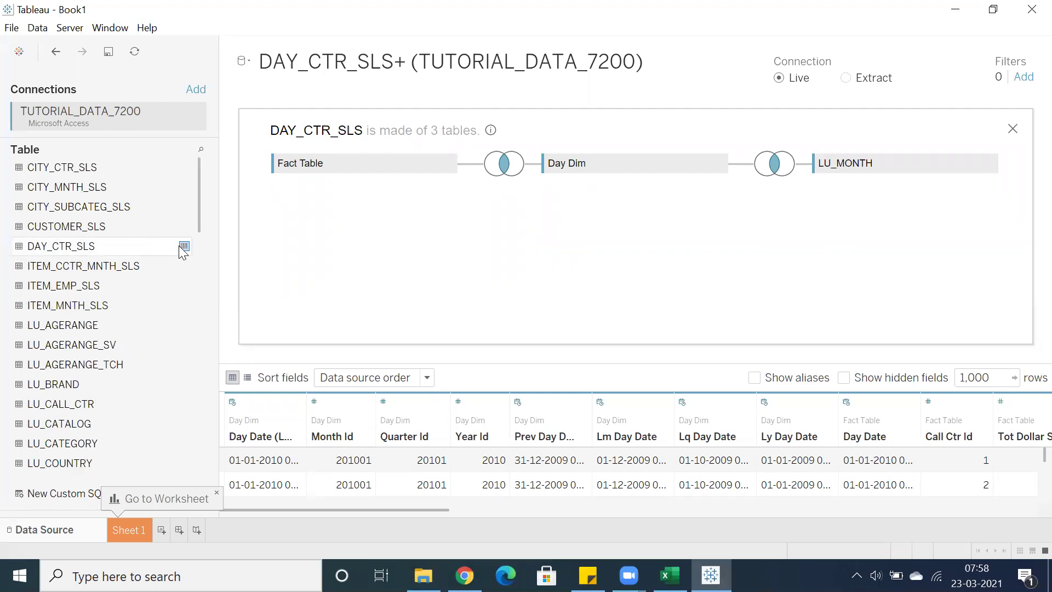
click(183, 246)
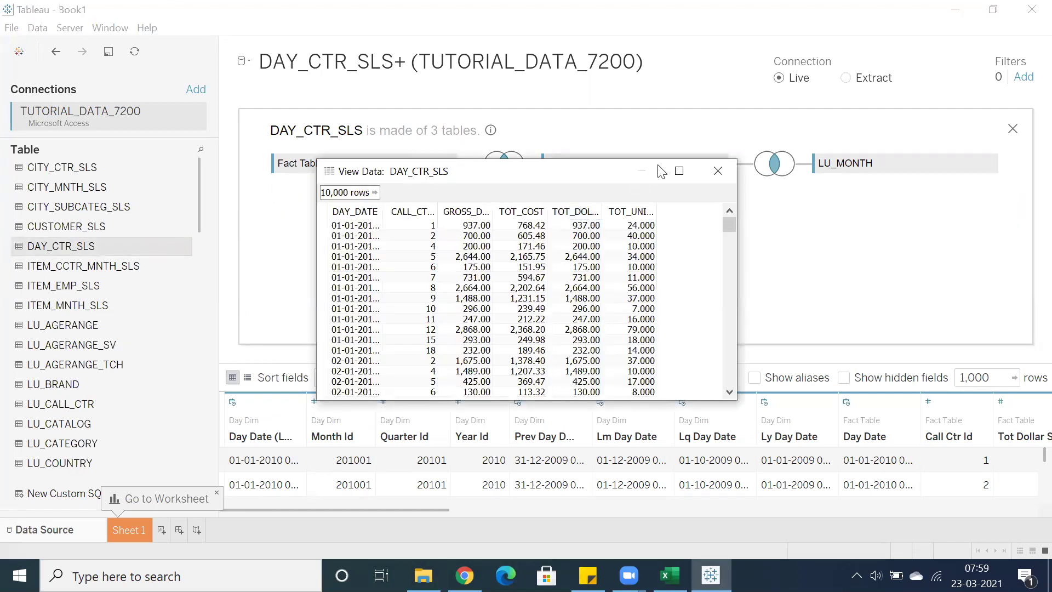
click(678, 171)
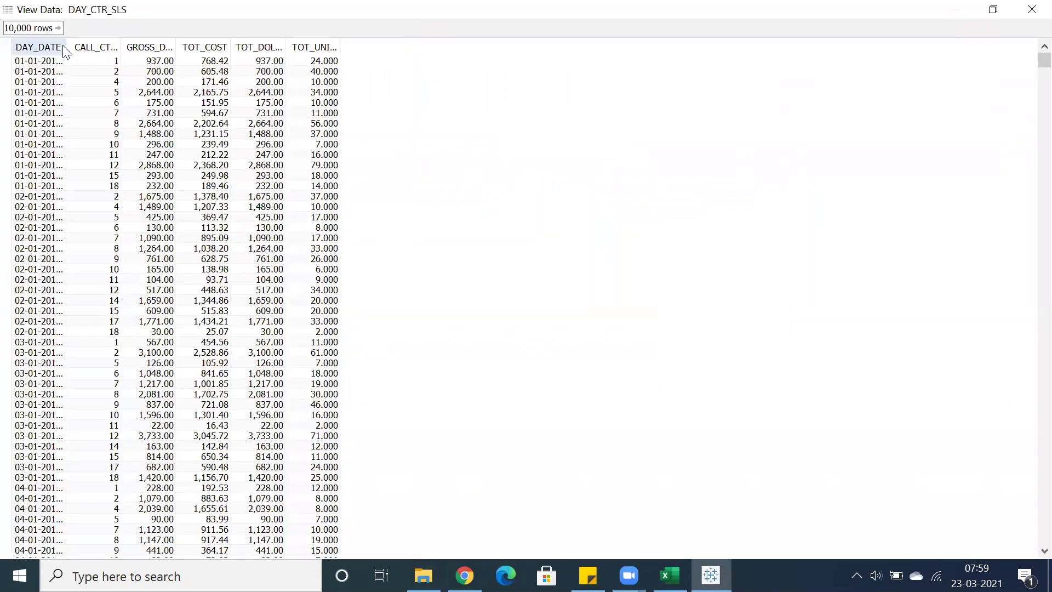
drag(66, 48, 233, 62)
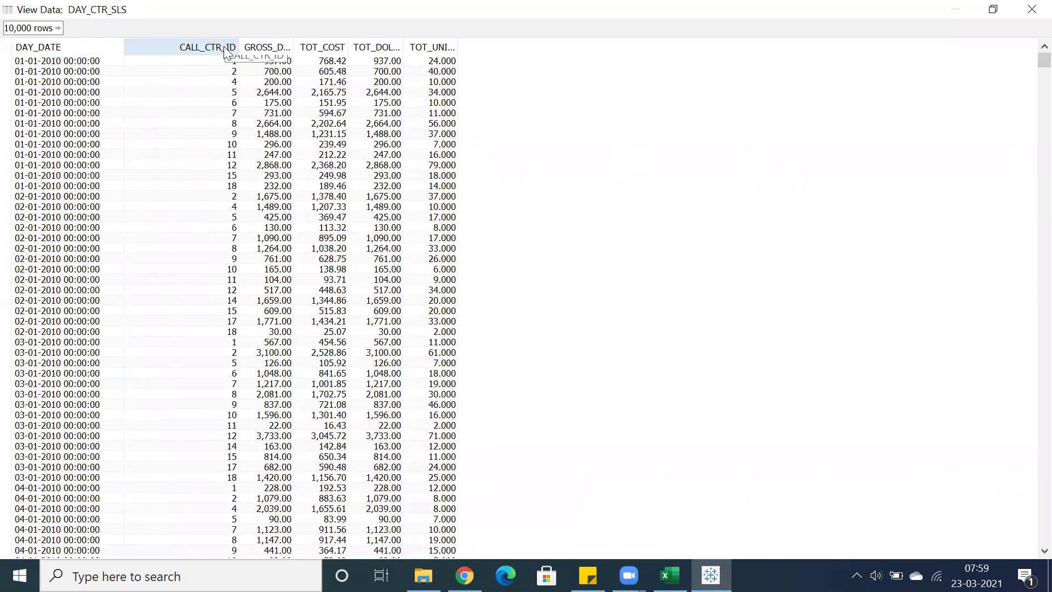
click(1023, 21)
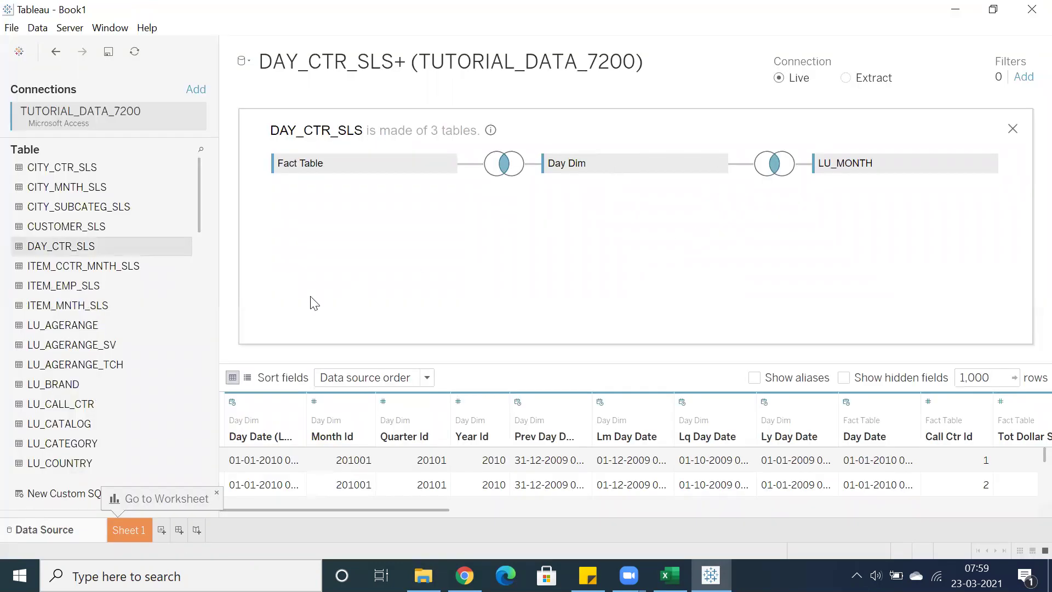
scroll(181, 342, down, 5)
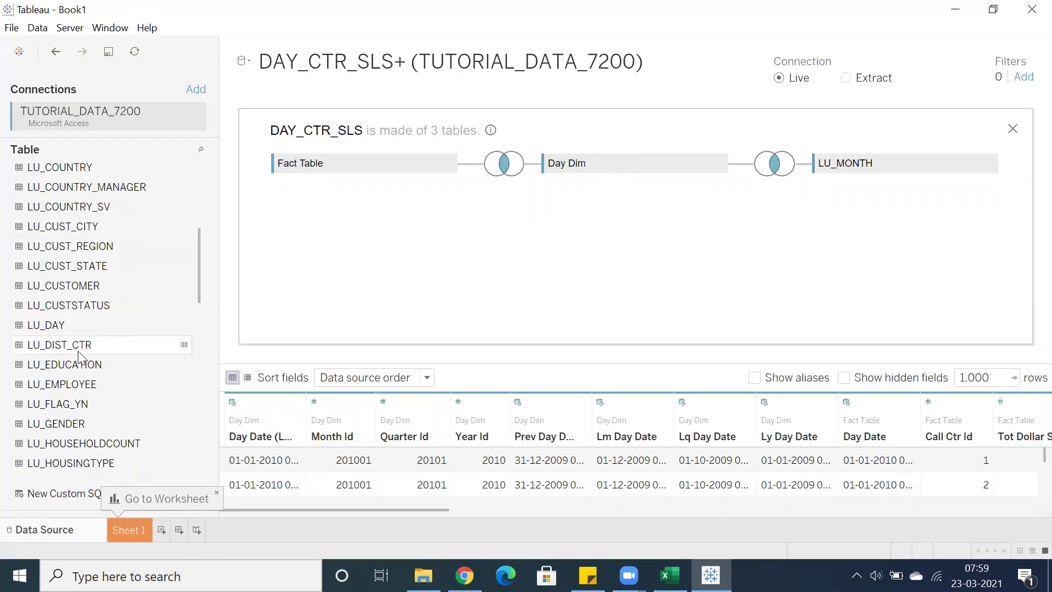
View the LU_DAY table's data full screen with its month, quarter and year ID columns widened, then close it.
scroll(80, 358, down, 1)
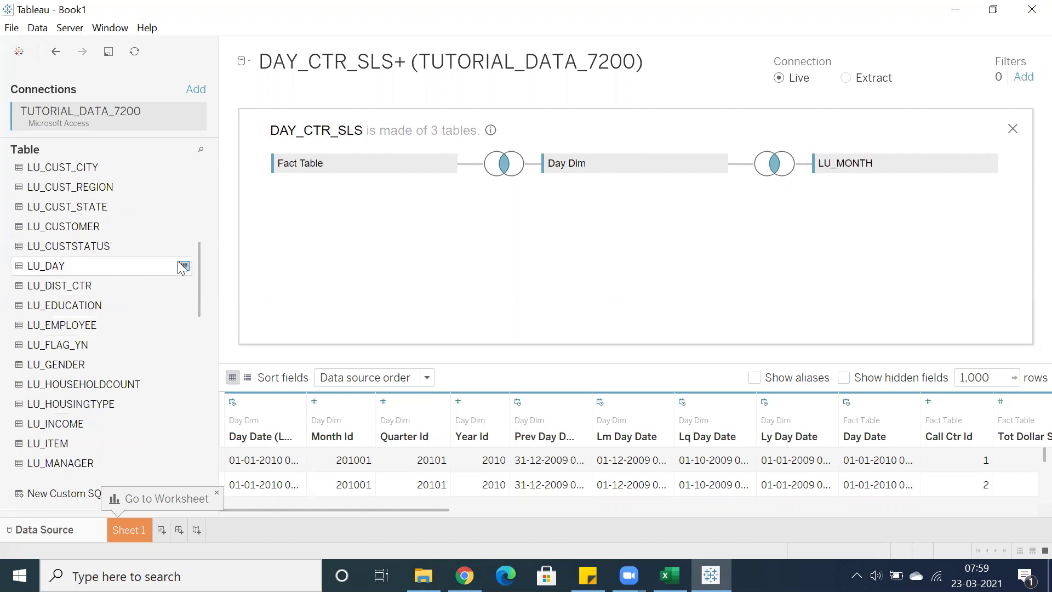
click(184, 267)
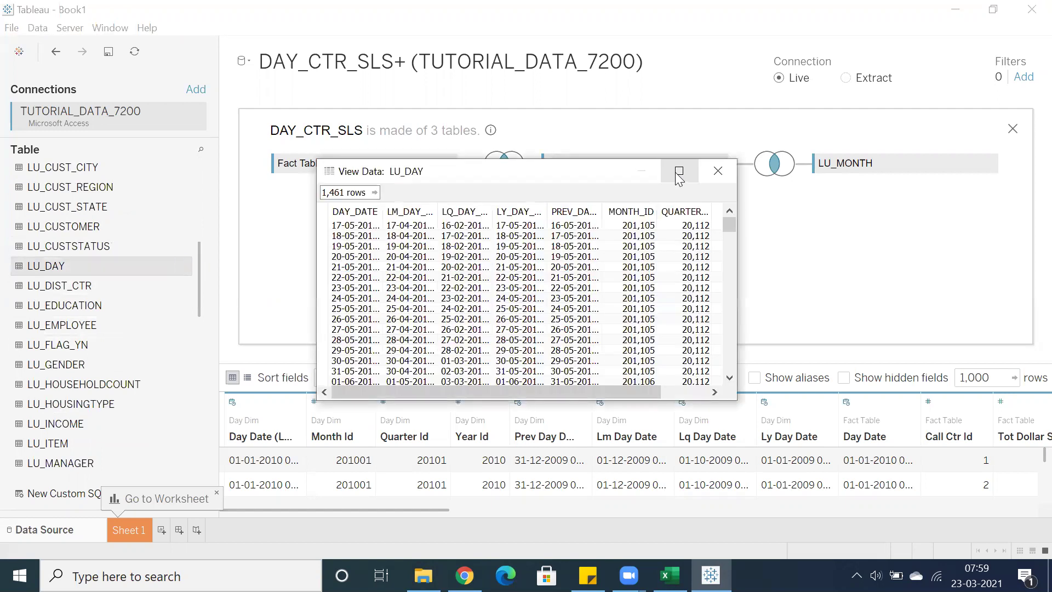
click(676, 169)
drag(340, 47, 635, 47)
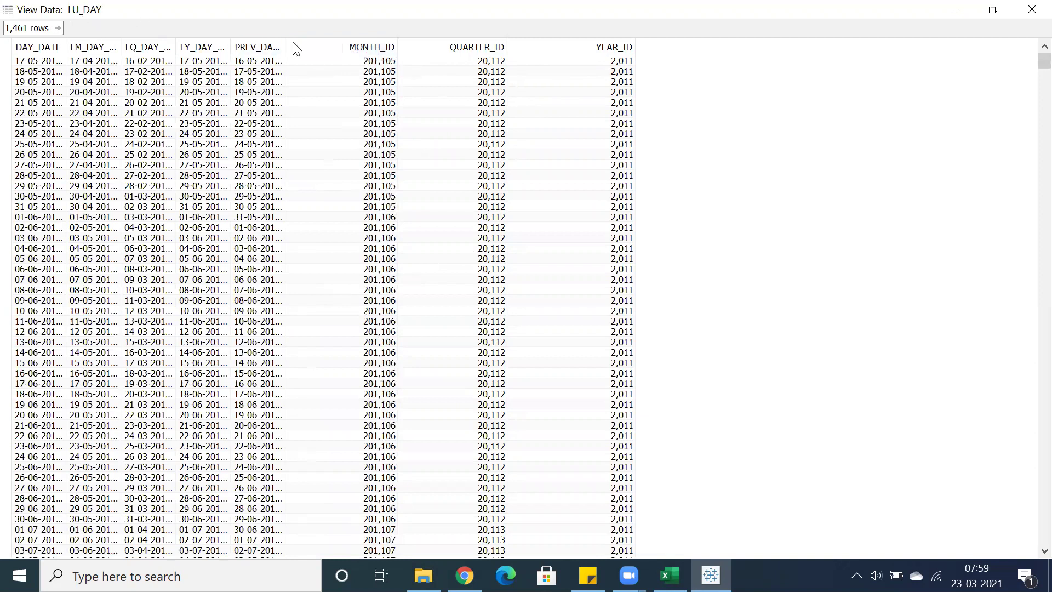
click(1022, 10)
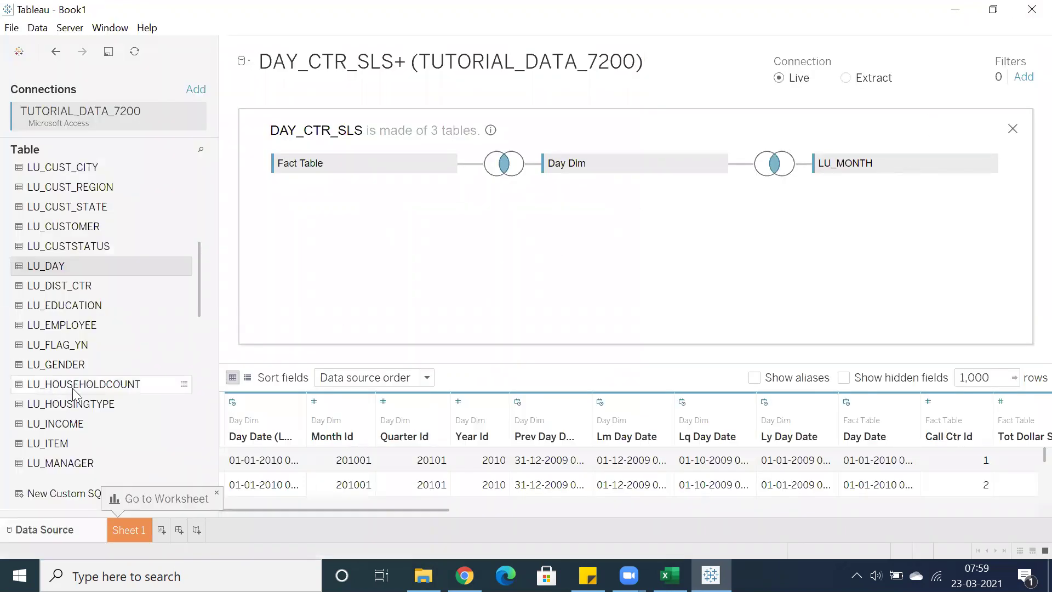
View the LU_MONTH table's data full screen with the MONTH_ID and QUARTER_ID columns widened, then close it.
scroll(94, 388, down, 3)
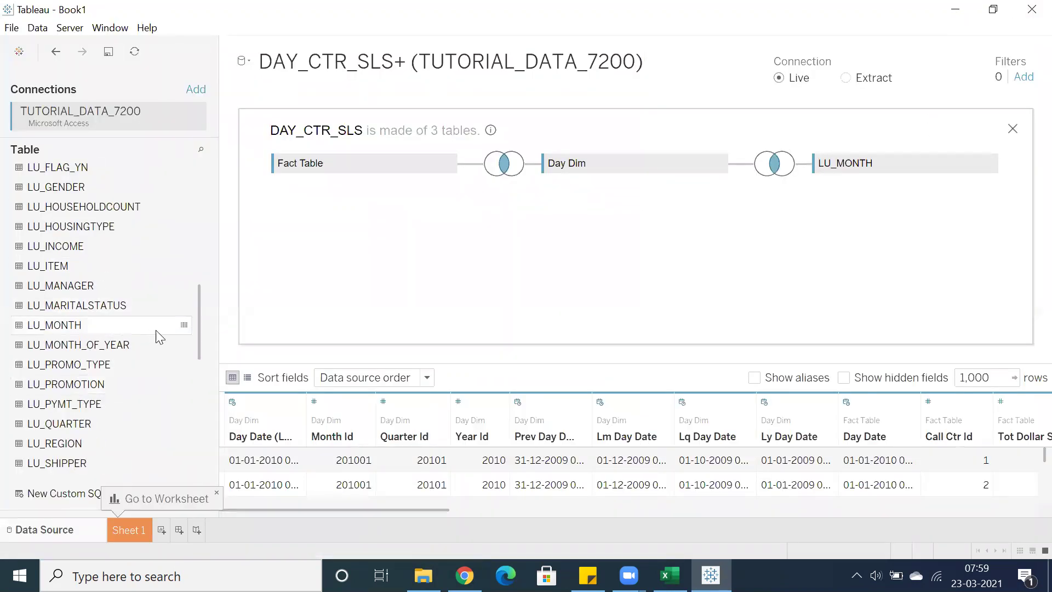
click(184, 324)
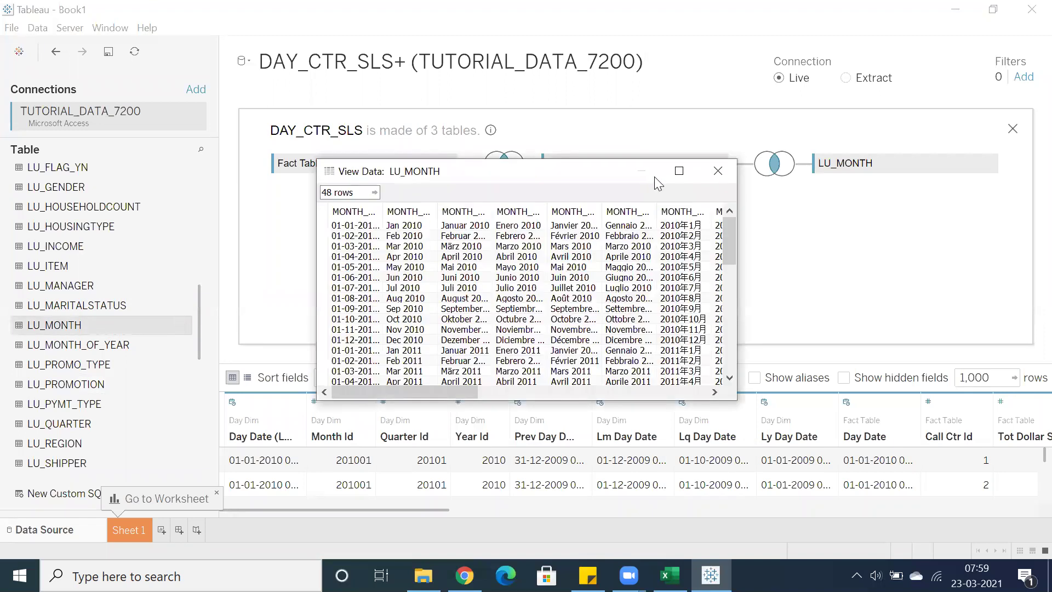
click(678, 170)
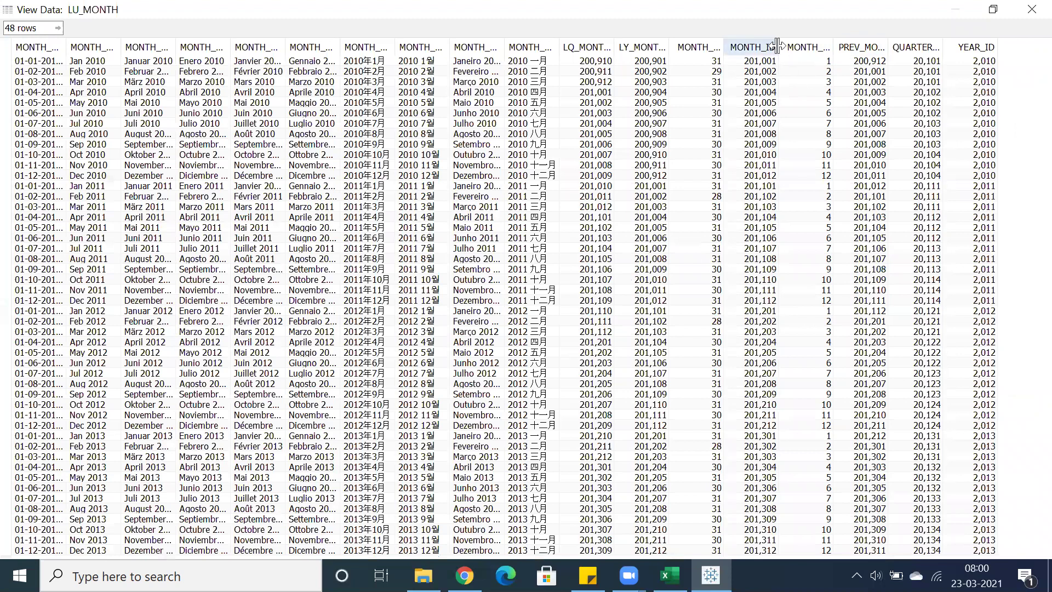
drag(778, 48, 807, 42)
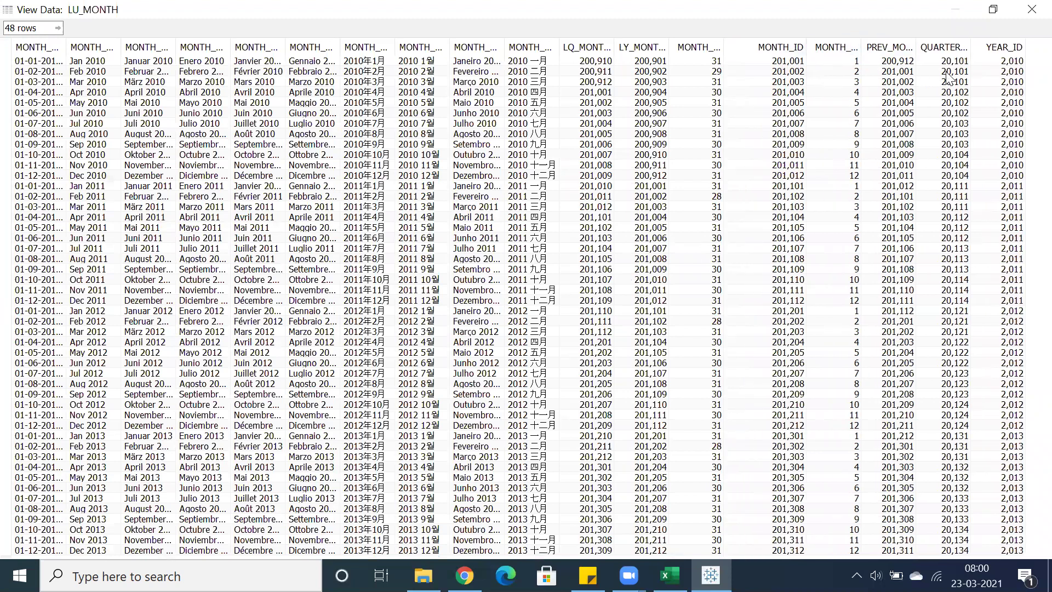
drag(970, 47, 1007, 47)
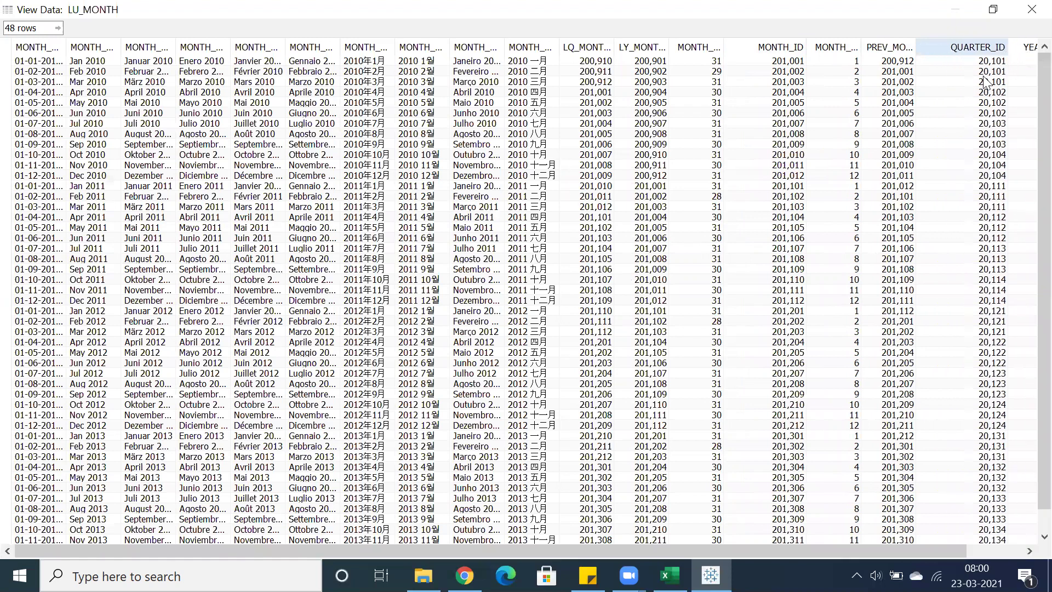
drag(924, 551, 978, 551)
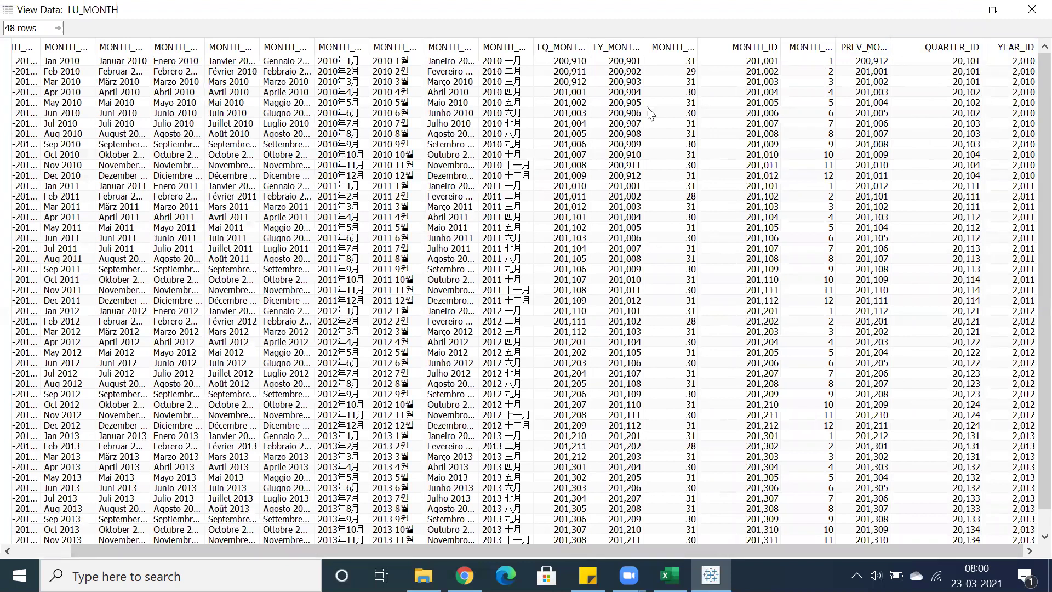
click(1025, 11)
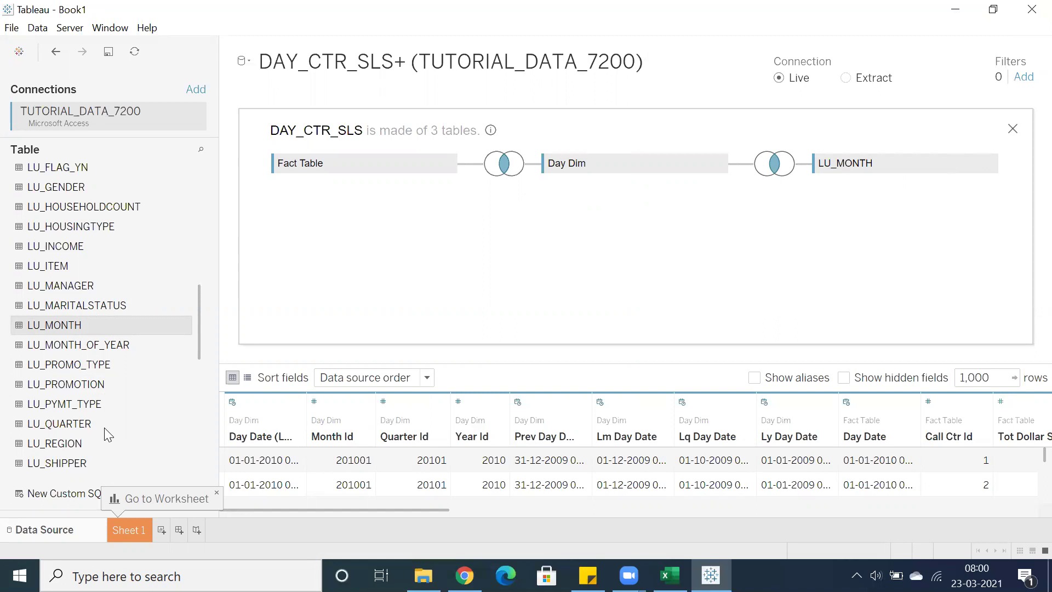
Remove LU_MONTH from the join canvas and add it back, joined to Day Dim.
drag(105, 427, 123, 378)
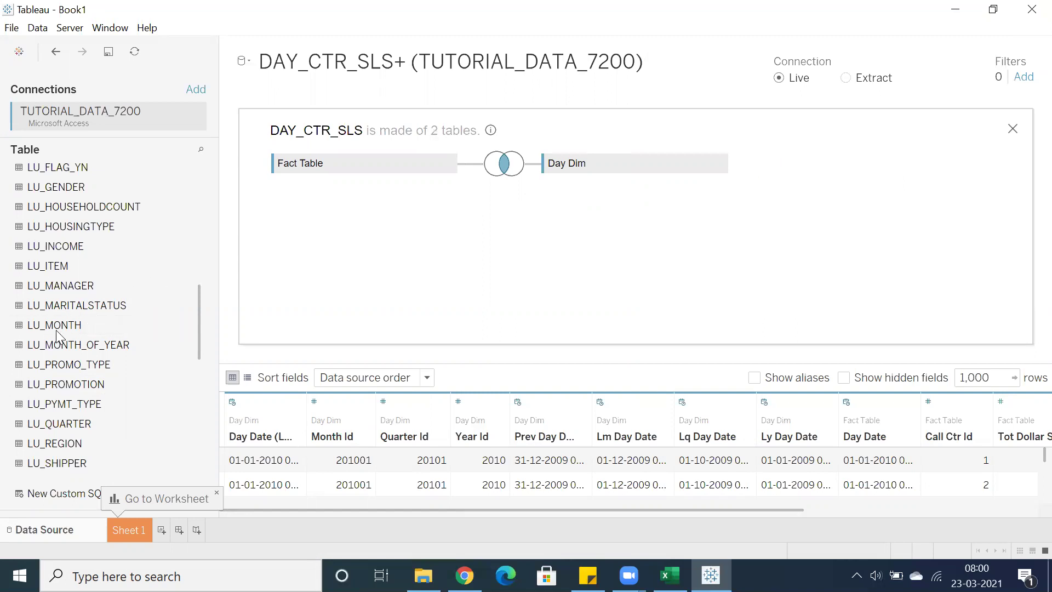
drag(57, 329, 427, 249)
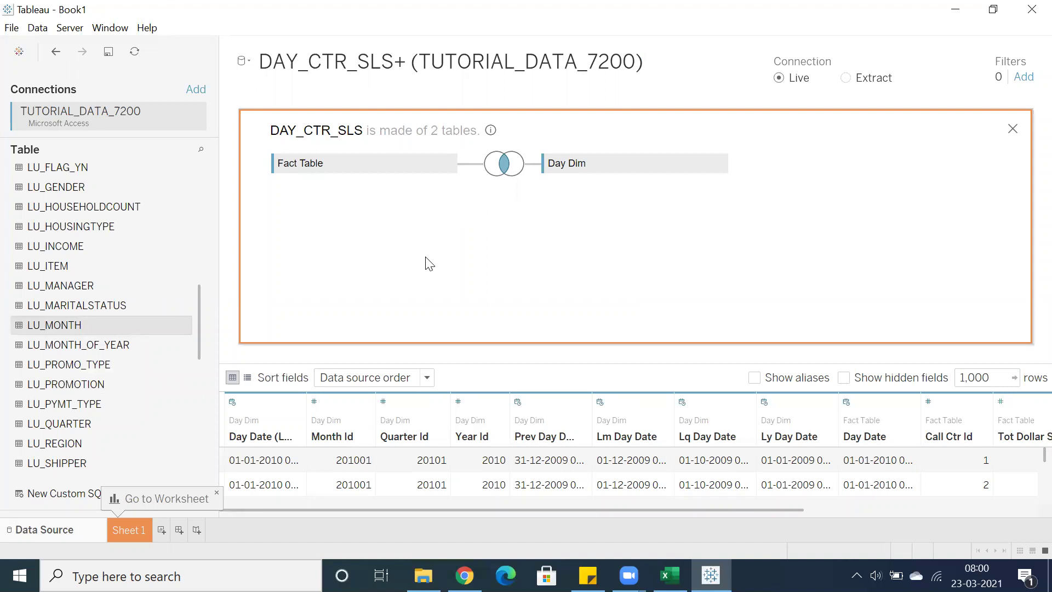
drag(338, 197, 296, 220)
mouse_move(296, 185)
mouse_down()
mouse_move(298, 212)
mouse_move(284, 193)
mouse_move(292, 228)
mouse_move(288, 176)
mouse_up()
mouse_move(296, 214)
mouse_down()
mouse_move(288, 176)
mouse_move(295, 208)
mouse_up()
mouse_move(576, 211)
mouse_down()
mouse_move(564, 167)
mouse_move(566, 273)
mouse_move(554, 186)
mouse_move(563, 223)
mouse_move(584, 169)
mouse_move(583, 192)
mouse_up()
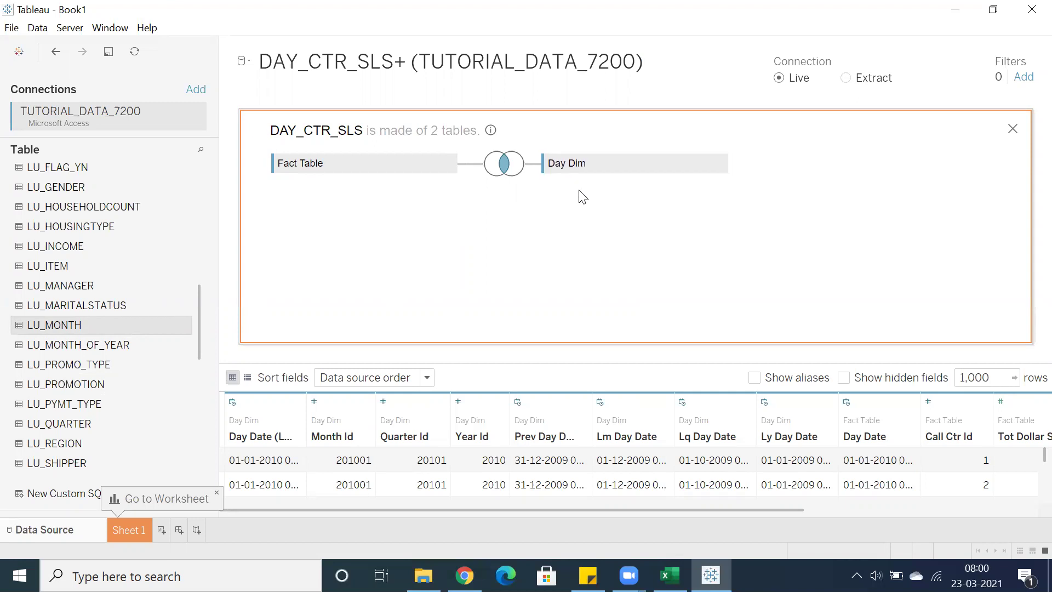
drag(582, 196, 582, 196)
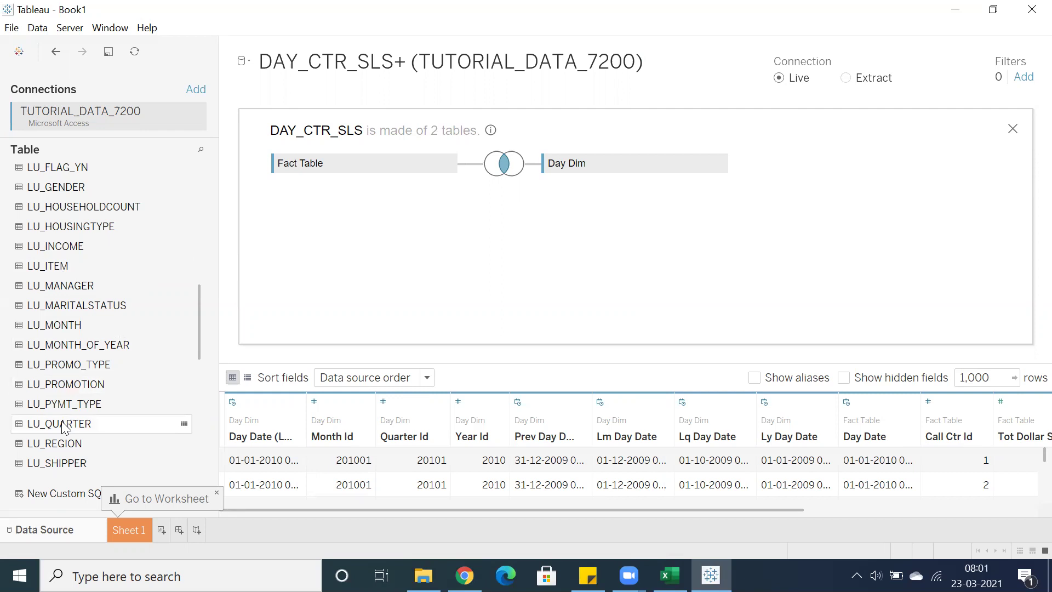
drag(55, 329, 515, 303)
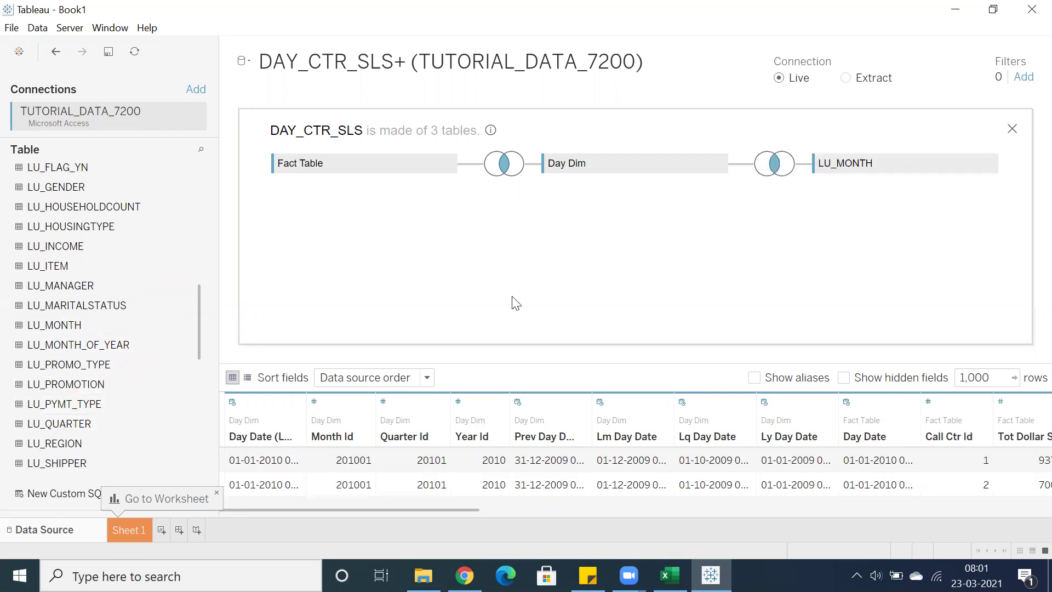
Inspect the join between Day Dim and LU_MONTH and the LU_MONTH fields available for its clause, then close the Join dialog.
click(773, 165)
drag(877, 277, 993, 328)
drag(826, 186, 640, 201)
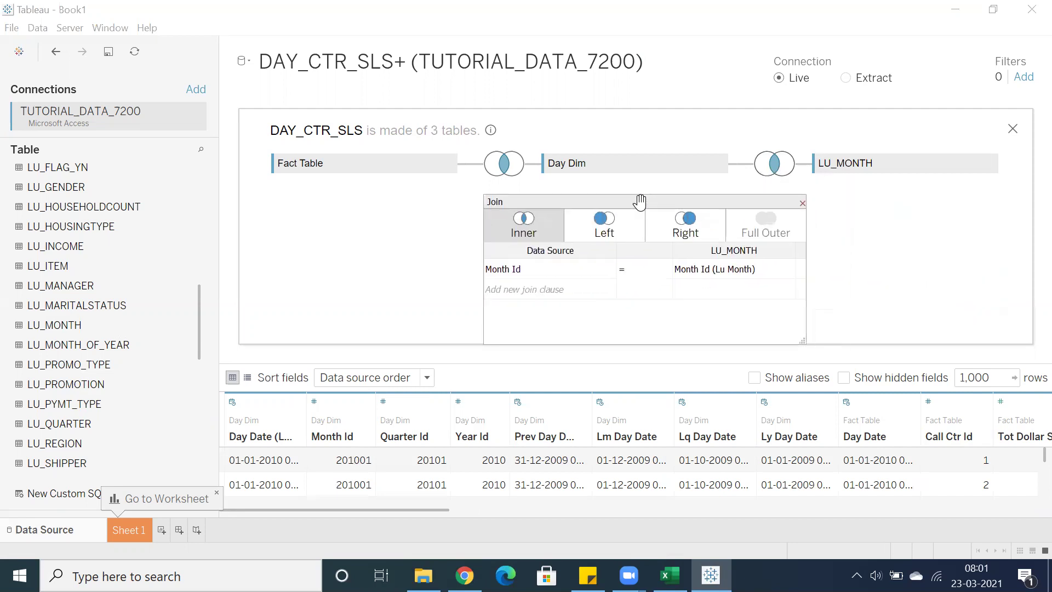
click(711, 269)
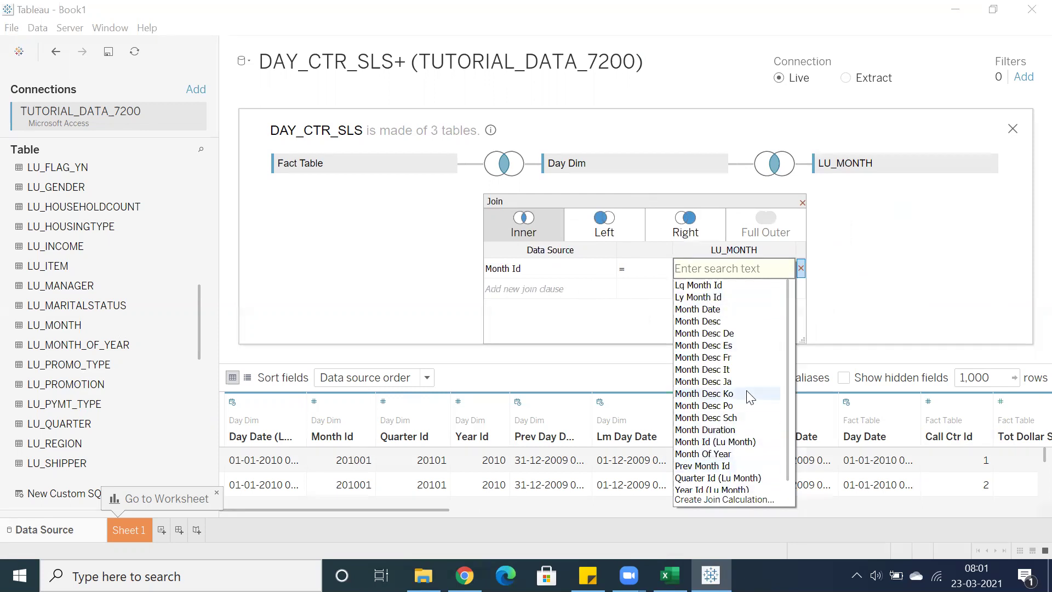
click(821, 321)
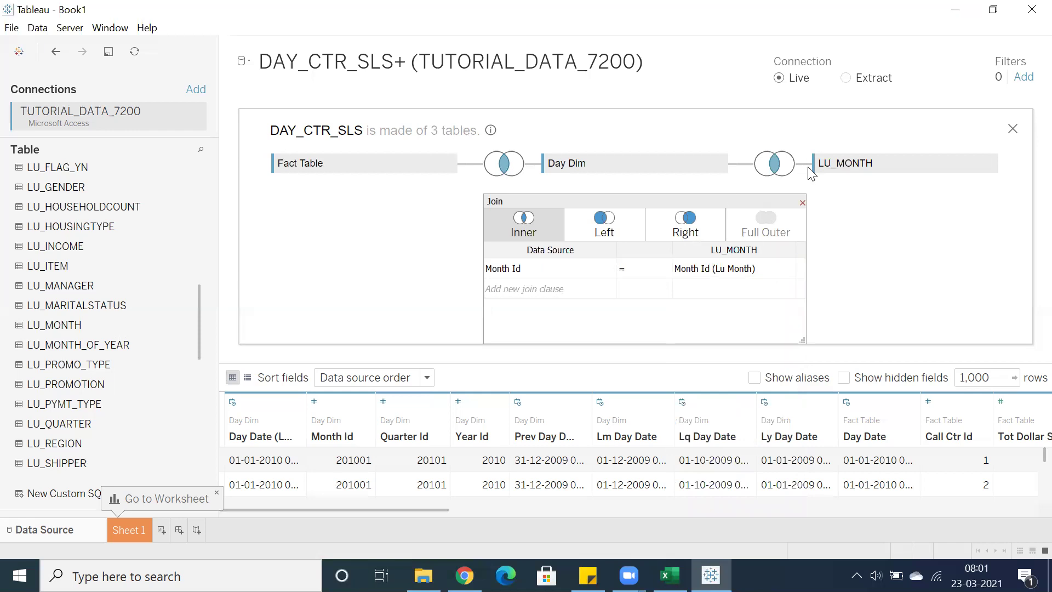
click(802, 202)
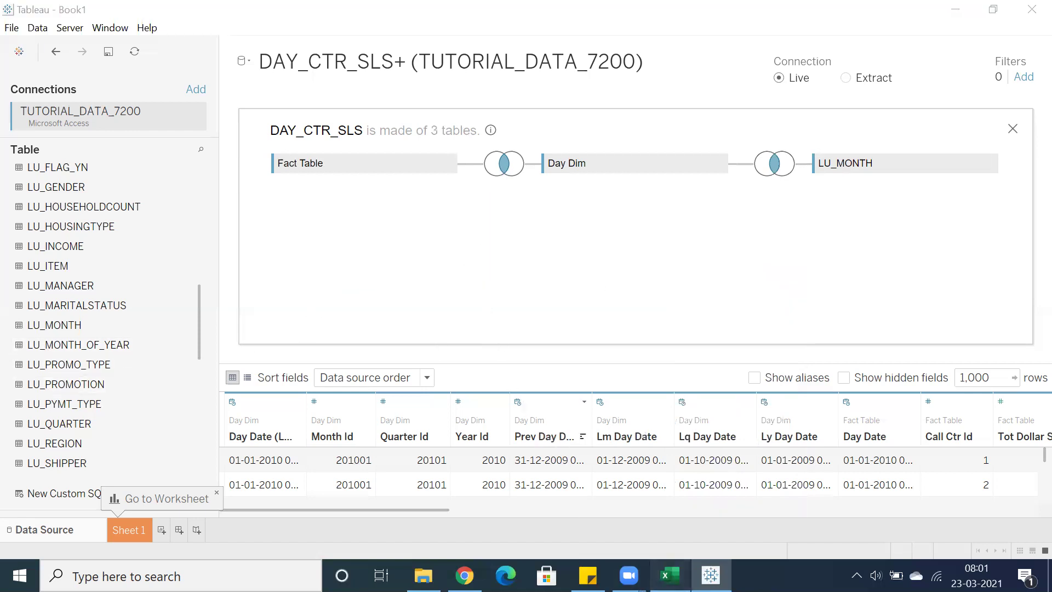
Switch to Excel, follow the keys from Fact Table through Day Dim and Month Dim, and fill the Qtr Dim heading in I14 yellow.
key(alt+Tab)
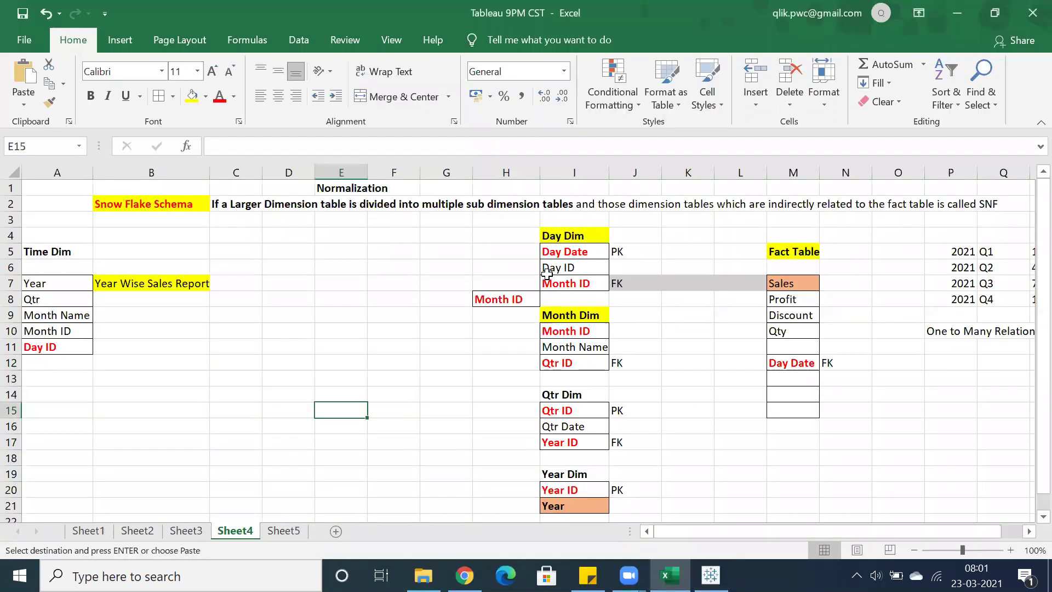
click(777, 252)
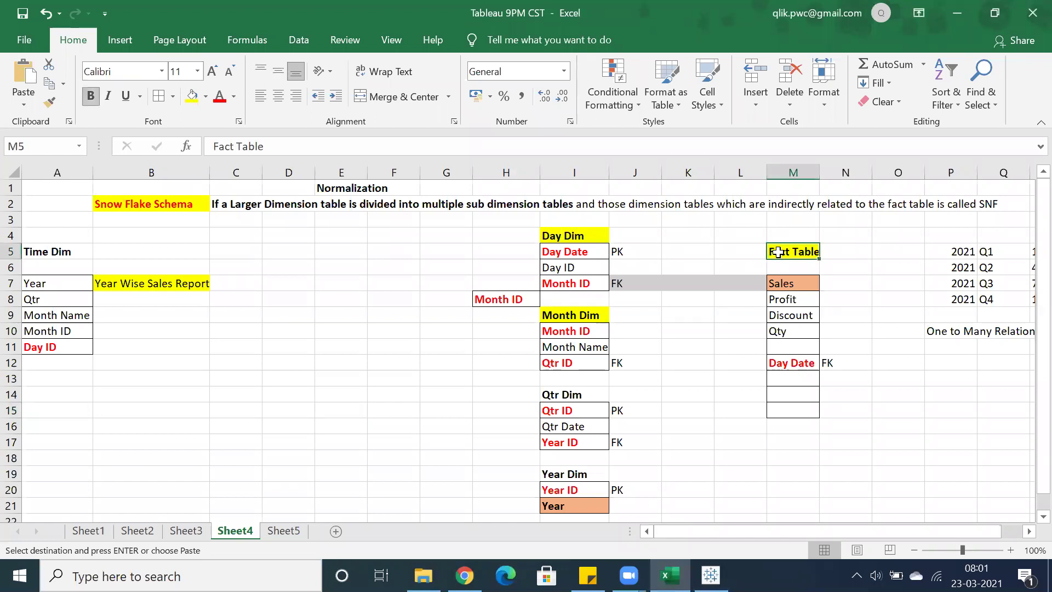
click(551, 239)
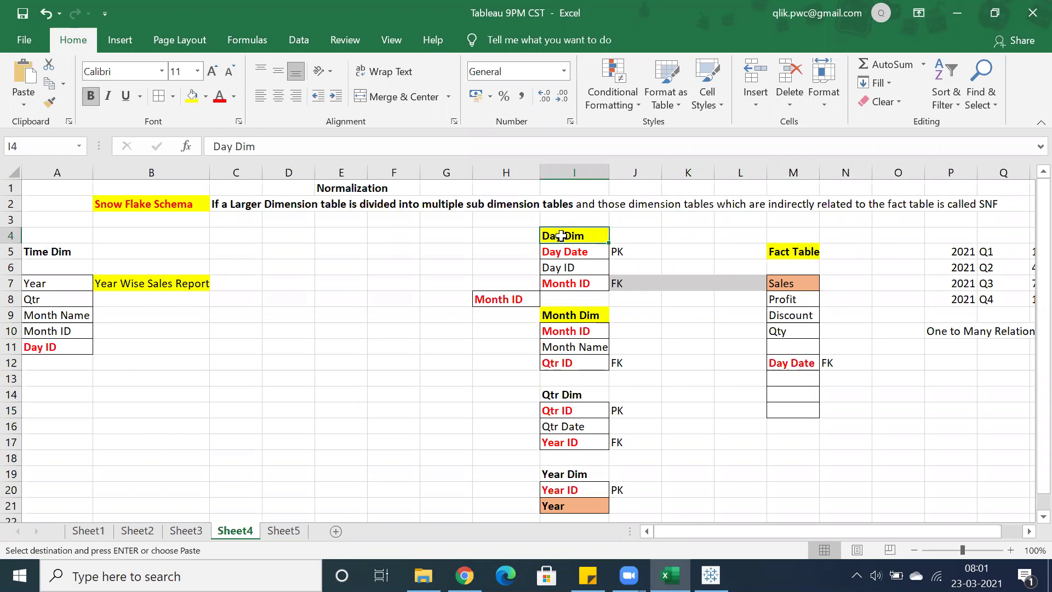
click(568, 324)
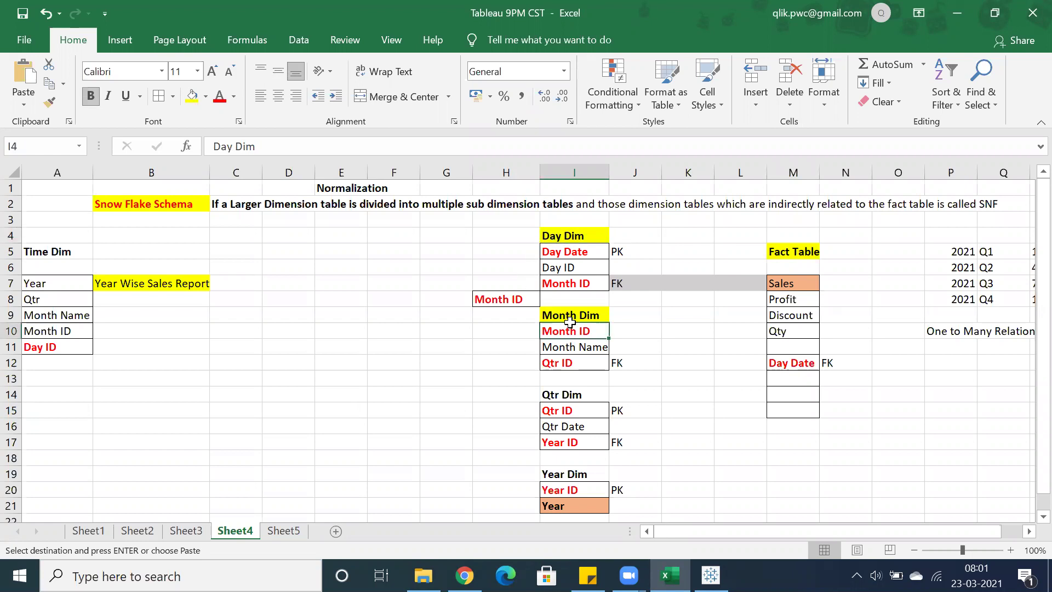
click(518, 304)
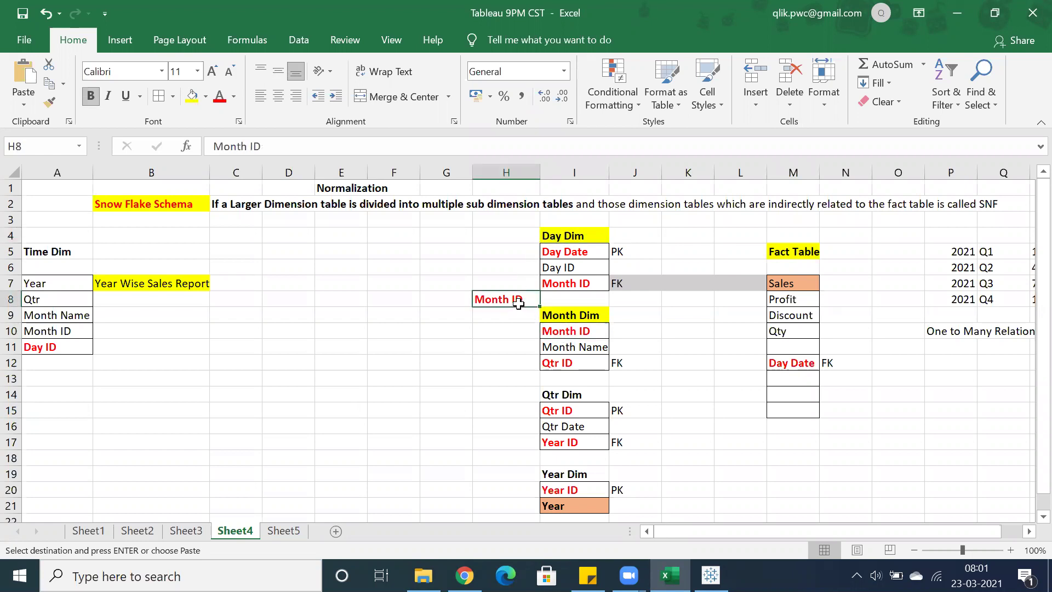
click(578, 364)
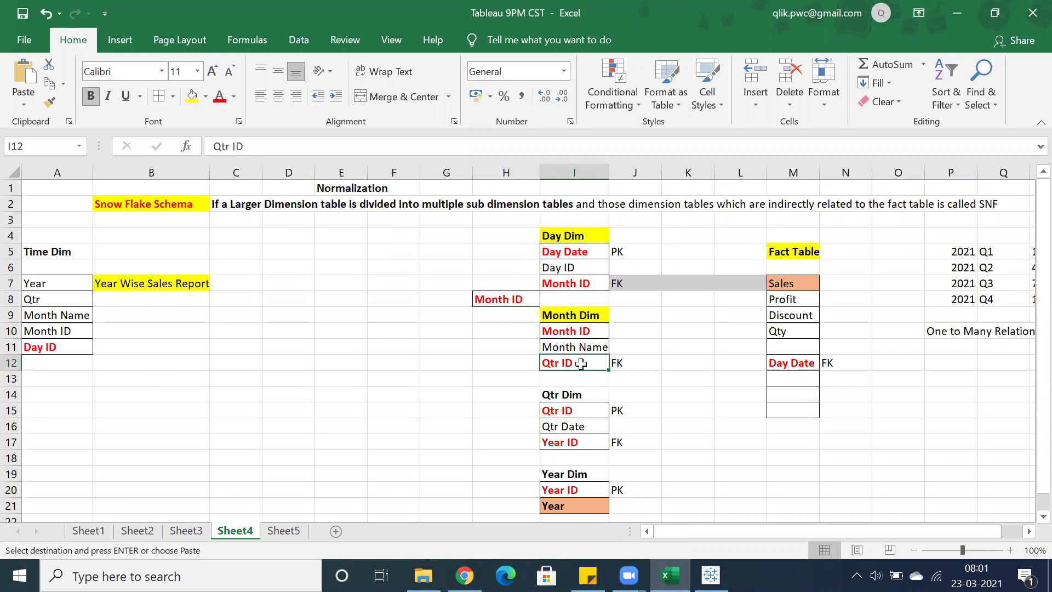
click(564, 396)
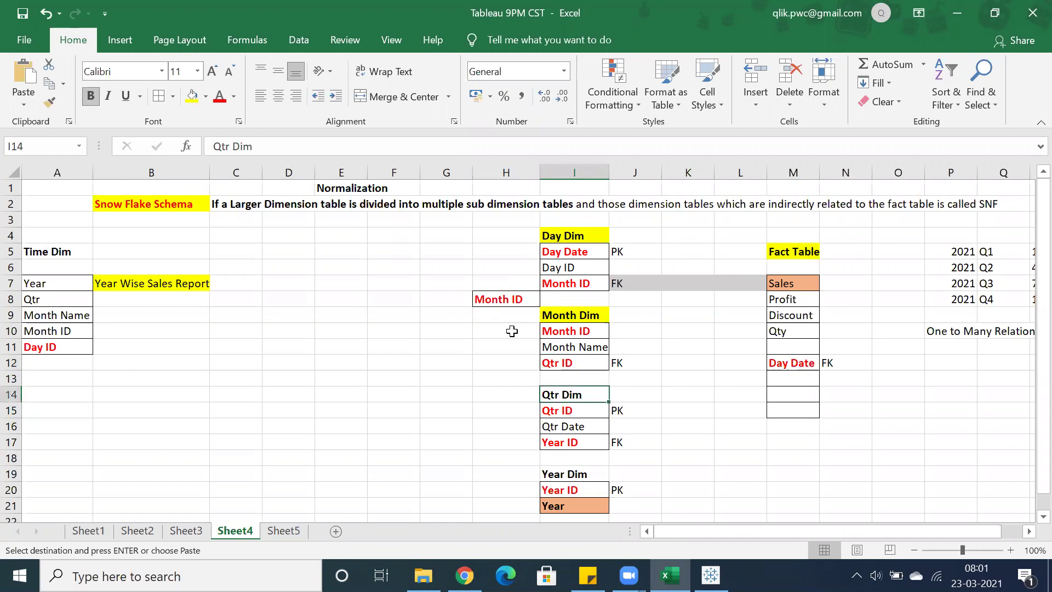
click(193, 98)
Copy Month Dim's Qtr ID cell into H13, between the Month Dim and Qtr Dim blocks.
click(564, 318)
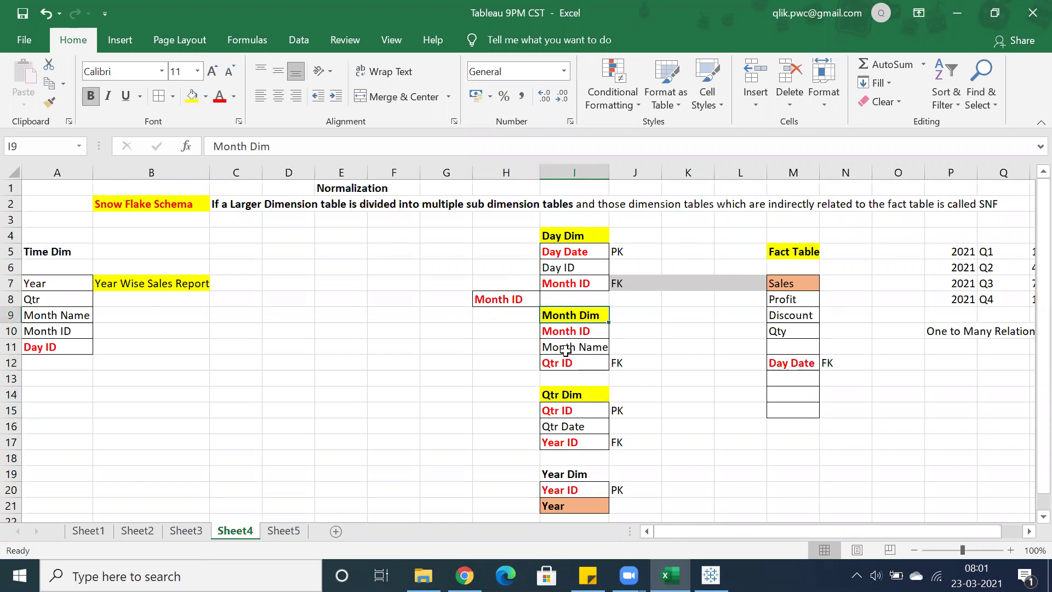
click(564, 394)
click(556, 365)
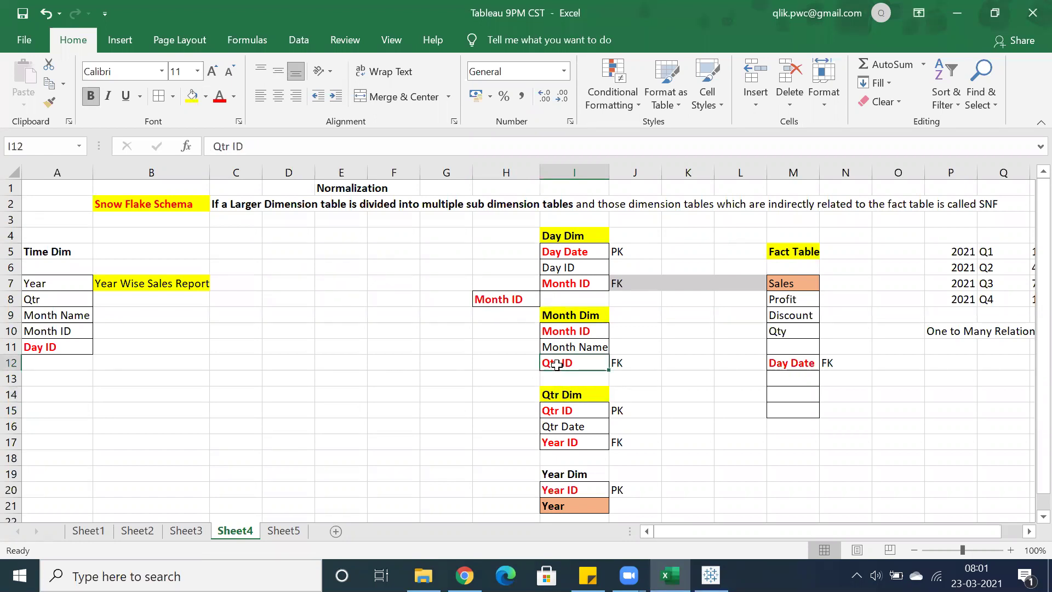
key(ctrl+c)
click(496, 382)
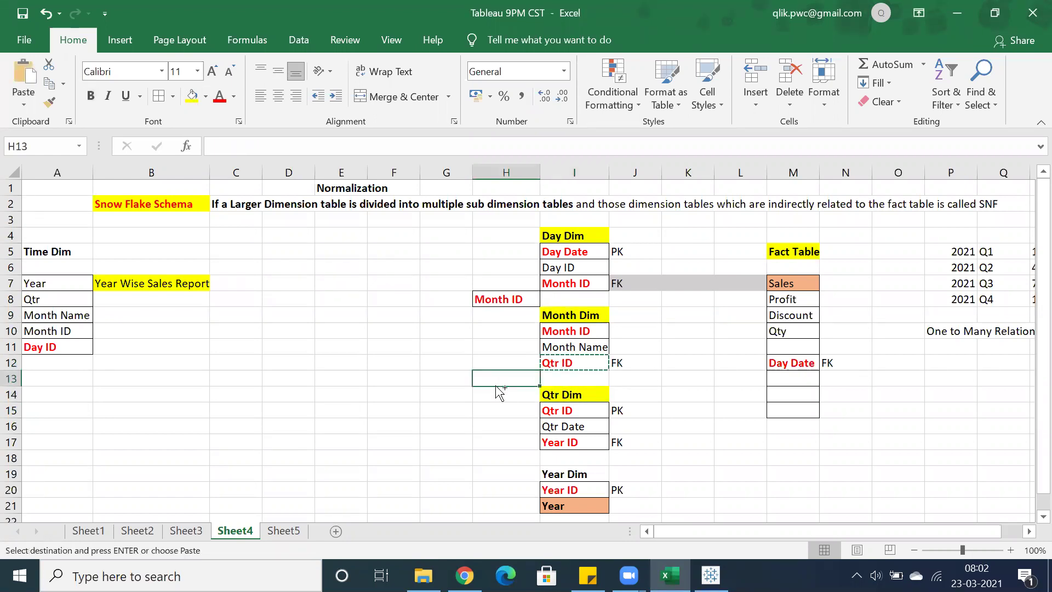
key(ctrl+v)
click(476, 407)
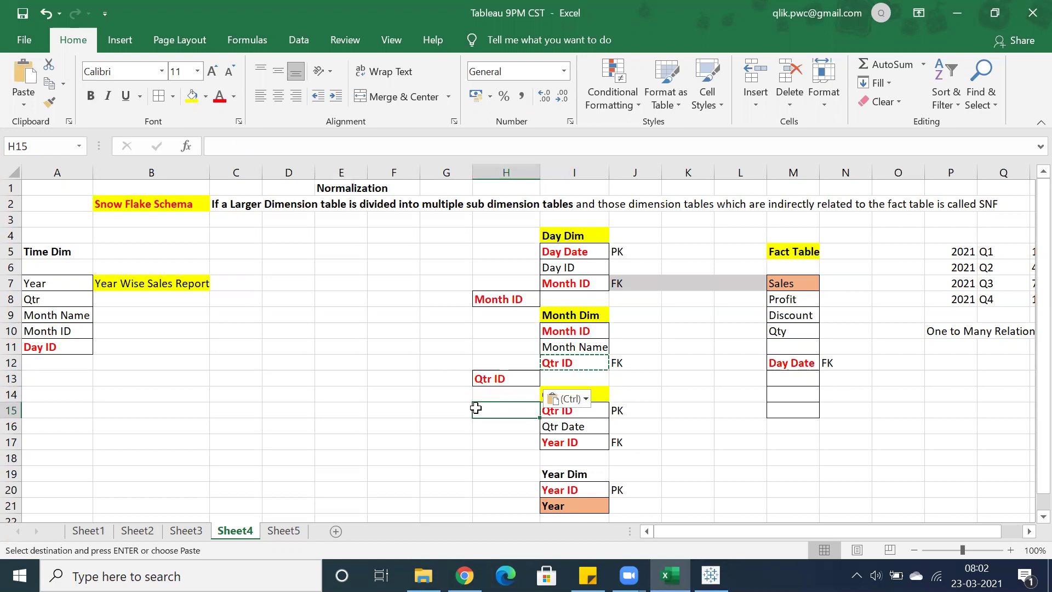
key(Escape)
click(681, 406)
Examine how Month Dim's Qtr ID foreign key links to Qtr Dim's Qtr ID primary key.
drag(547, 318, 564, 410)
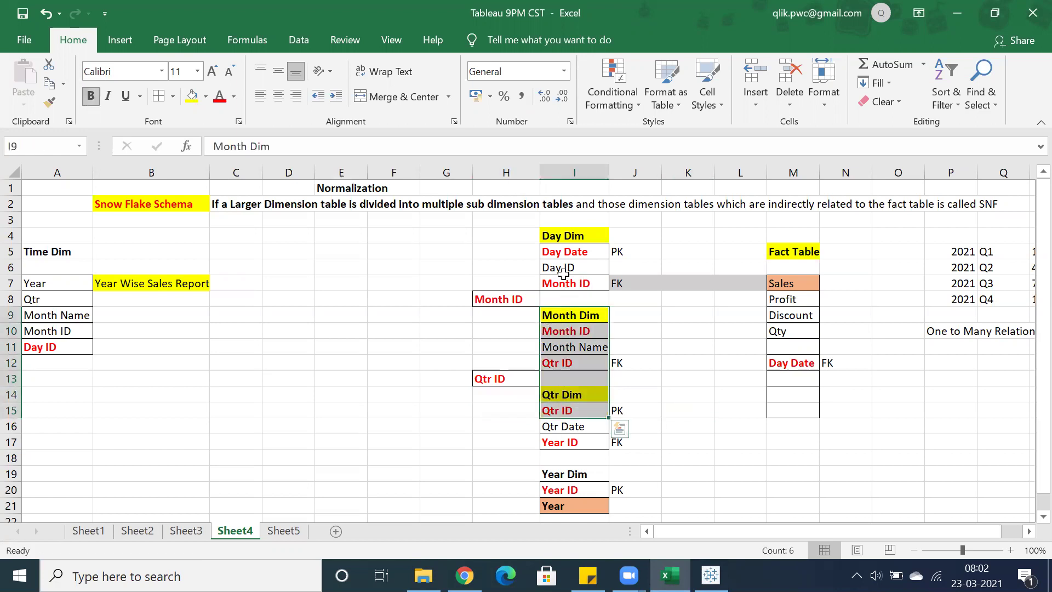
click(574, 315)
click(568, 363)
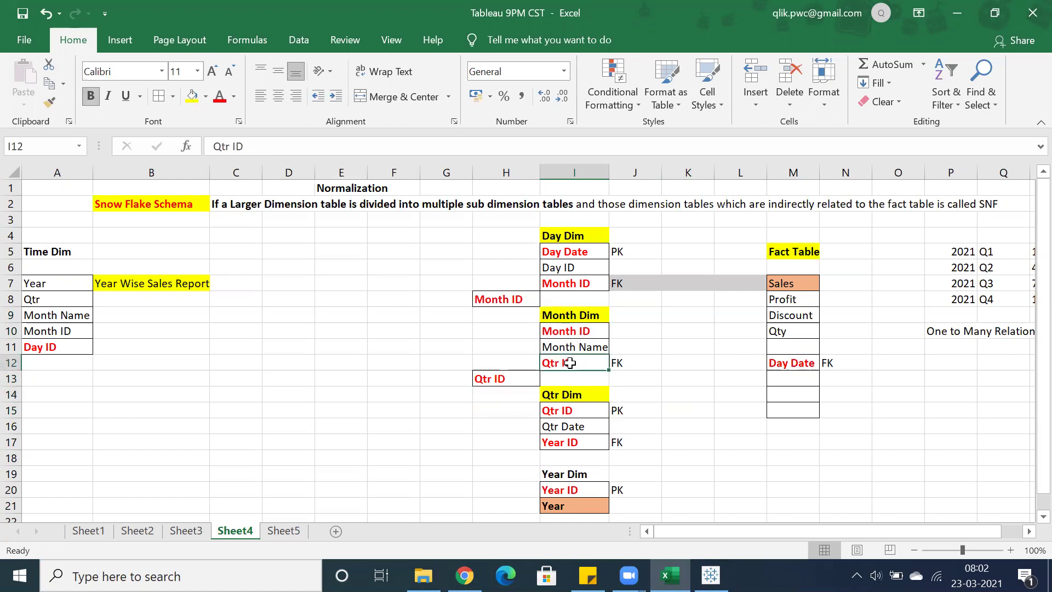
click(566, 394)
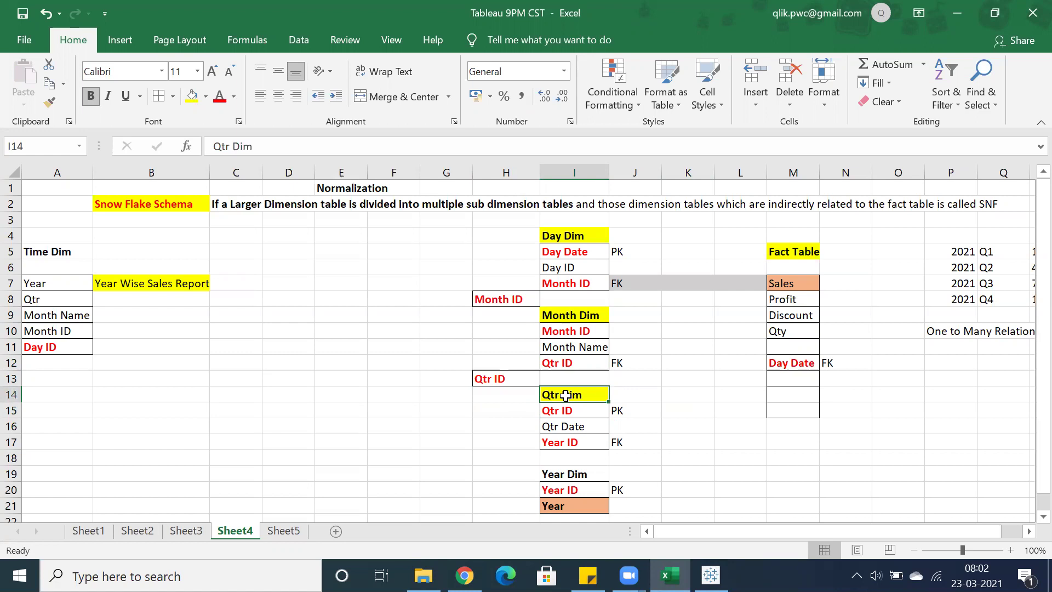
click(553, 363)
click(566, 417)
click(556, 366)
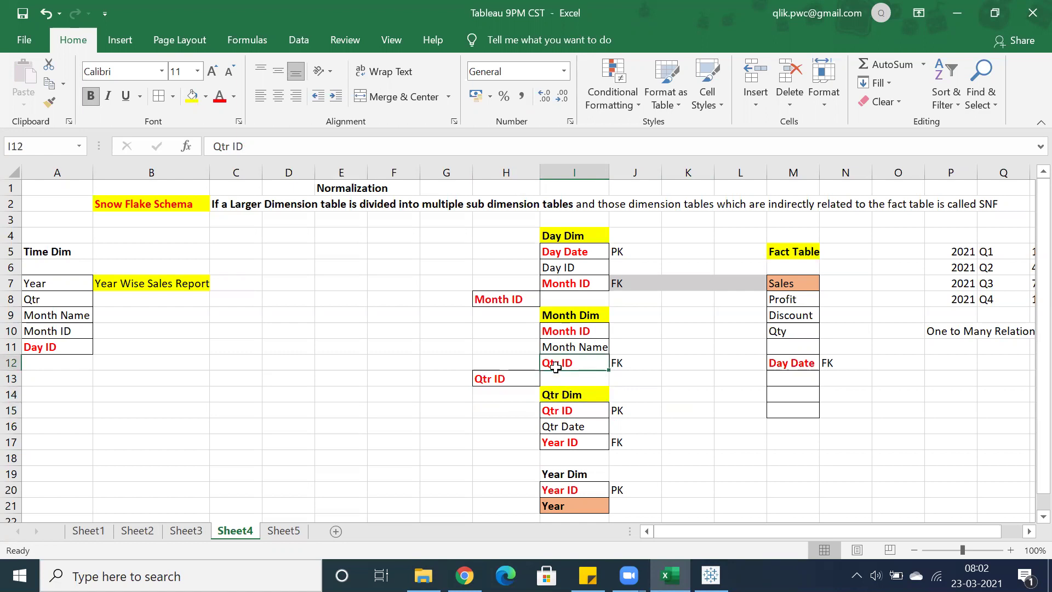
Compare the Qtr ID link between Month Dim and Qtr Dim in the Excel diagram with the three joined tables in Tableau.
click(495, 378)
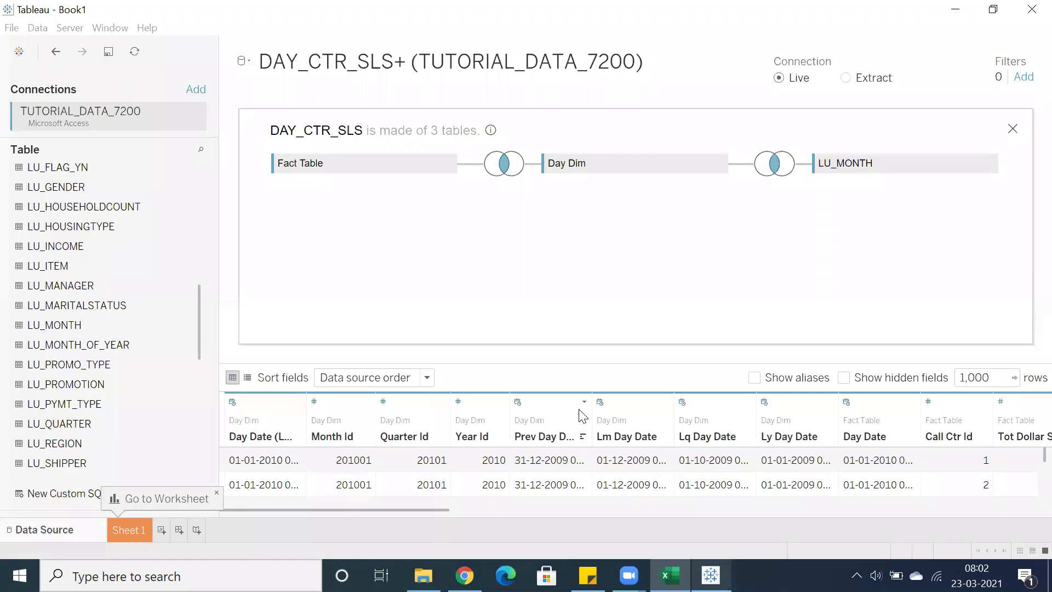
click(710, 575)
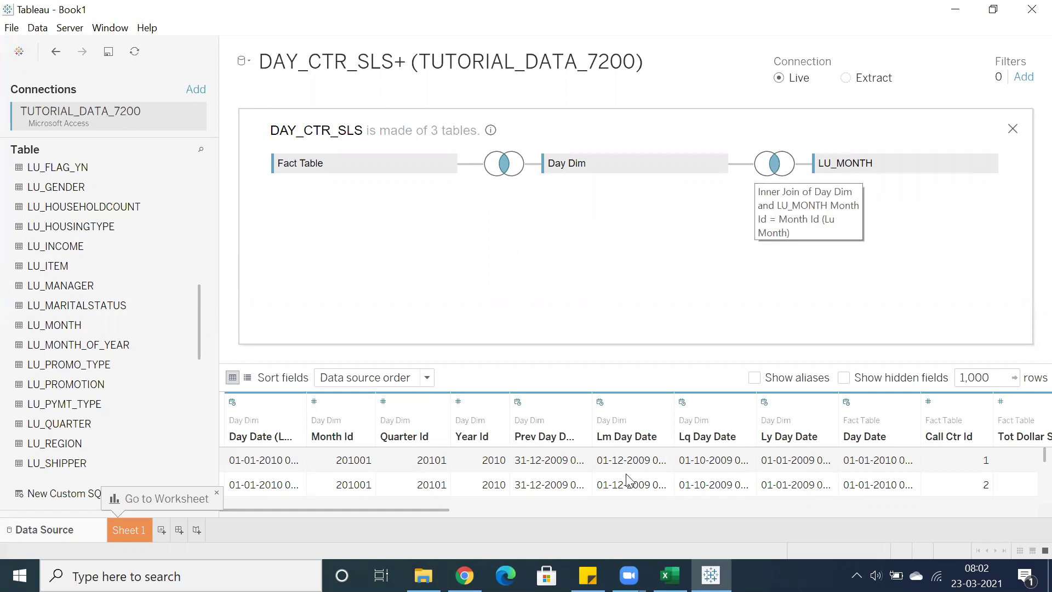
click(669, 575)
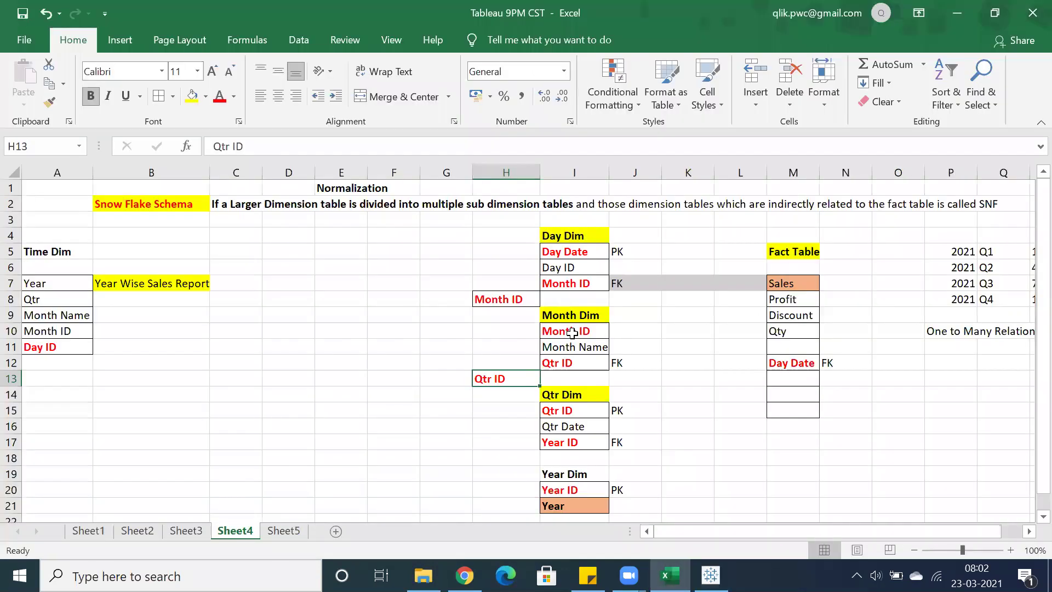
click(548, 392)
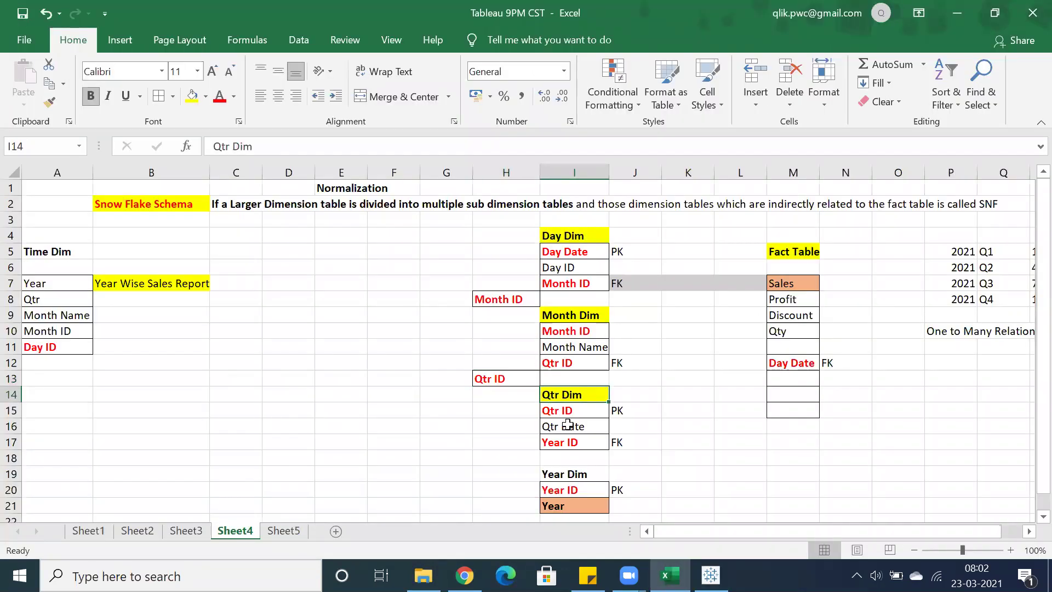
click(559, 364)
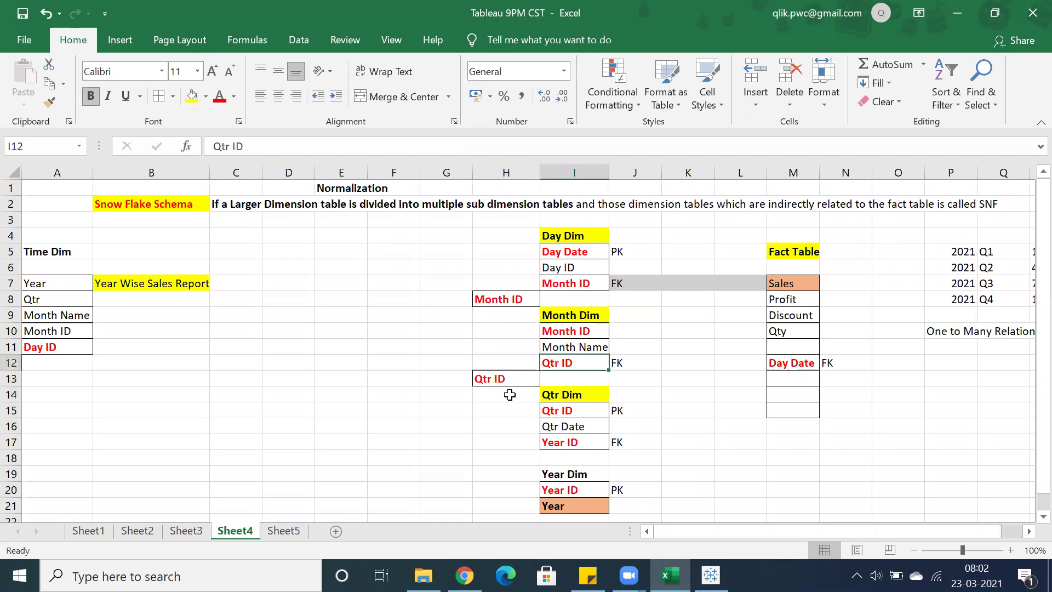
click(500, 381)
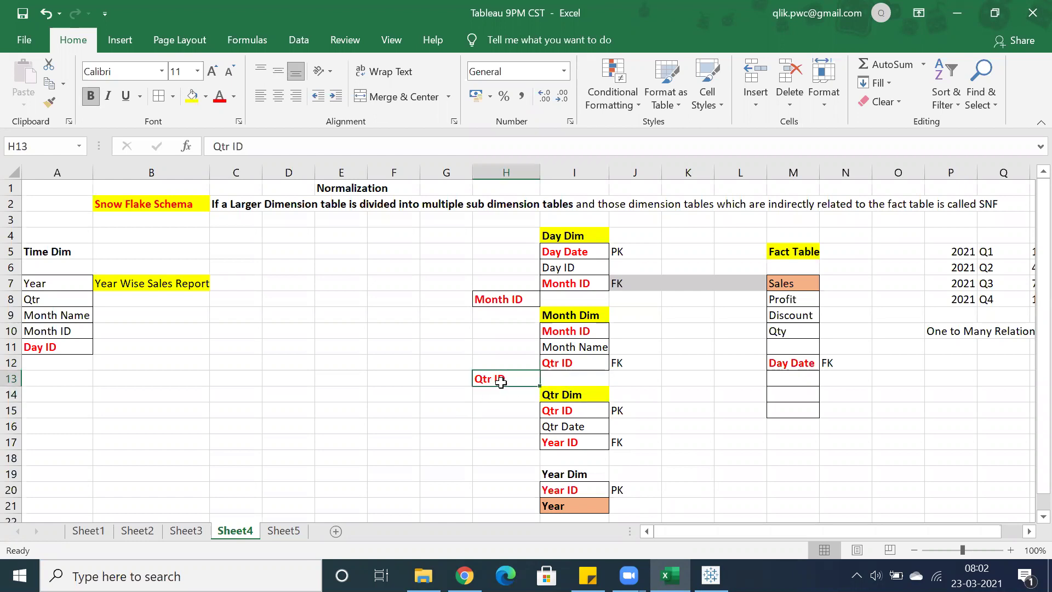
click(710, 575)
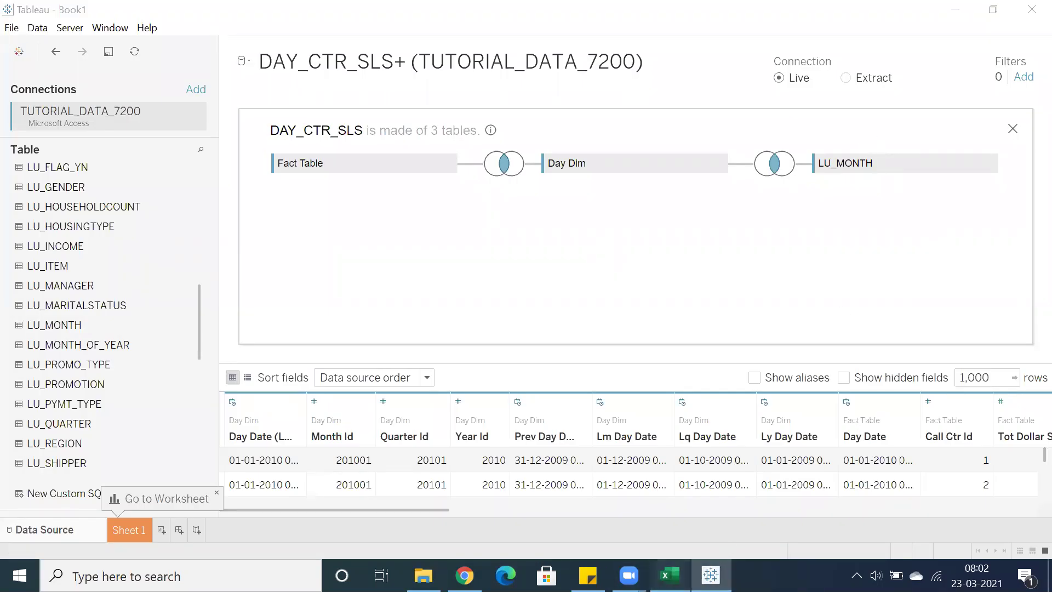
click(669, 575)
drag(556, 315, 570, 466)
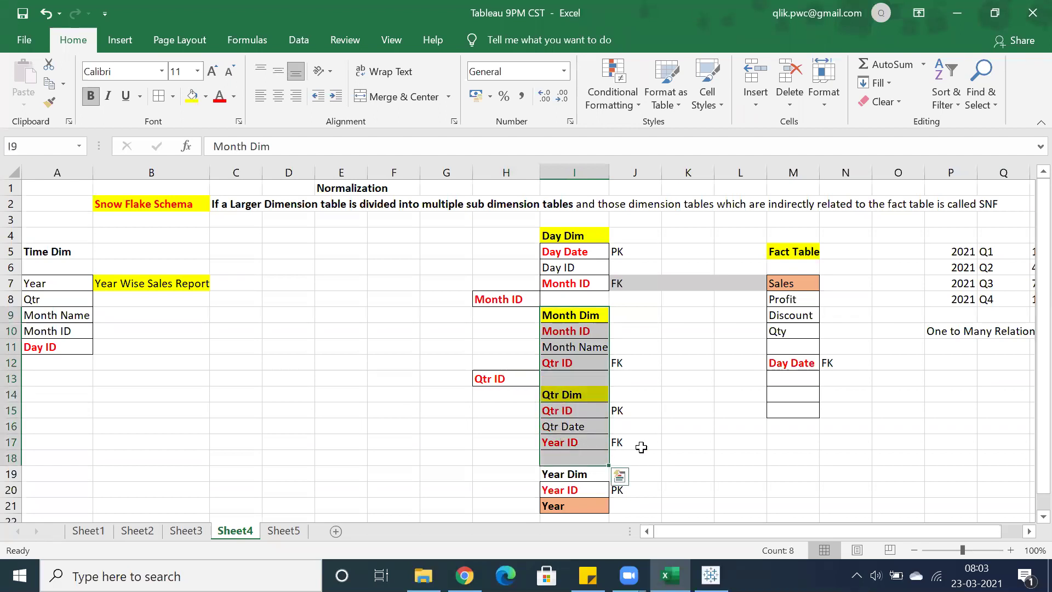
click(687, 424)
Switch to Tableau and rename the LU_MONTH table in the DAY_CTR_SLS join as Month Dim.
click(710, 575)
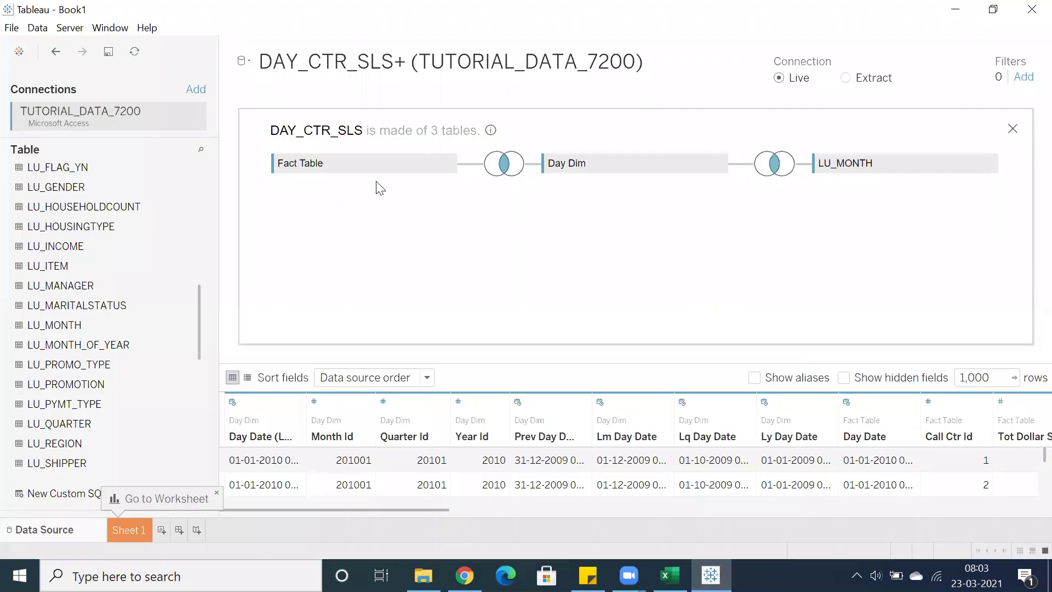
scroll(56, 269, down, 1)
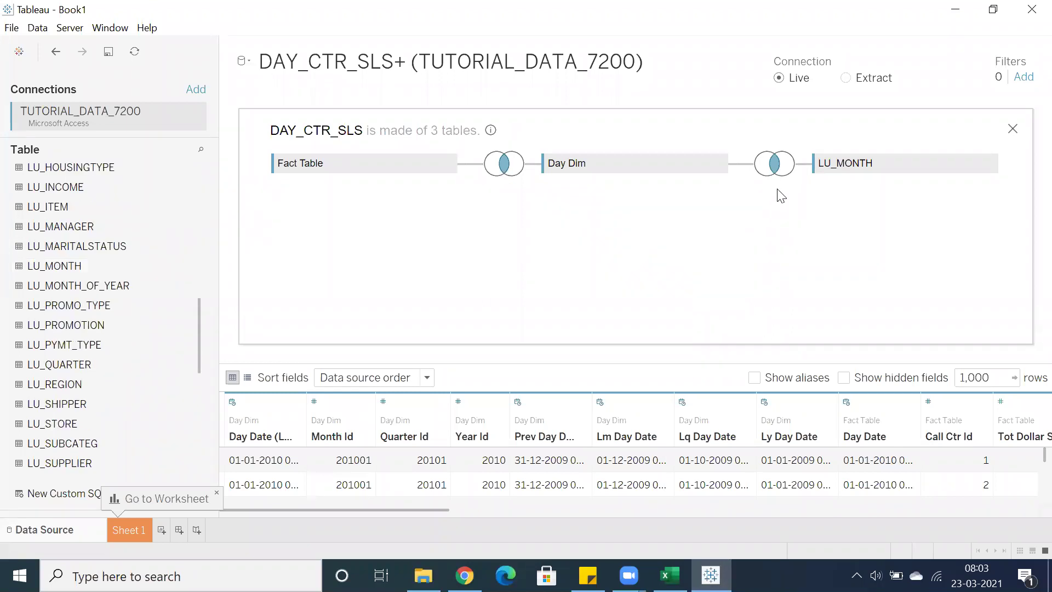
double_click(858, 164)
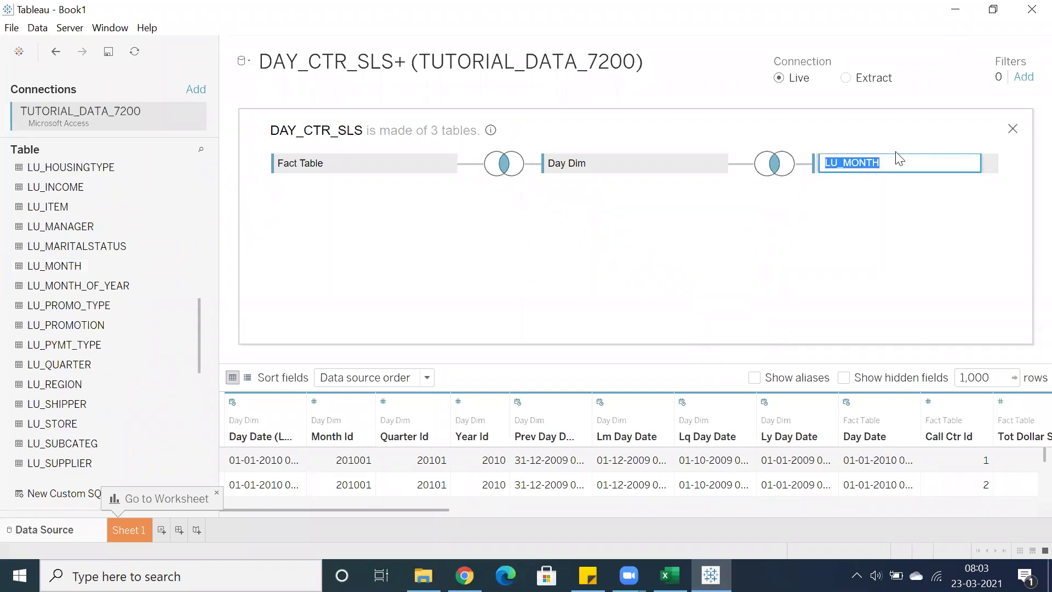
text(Mo)
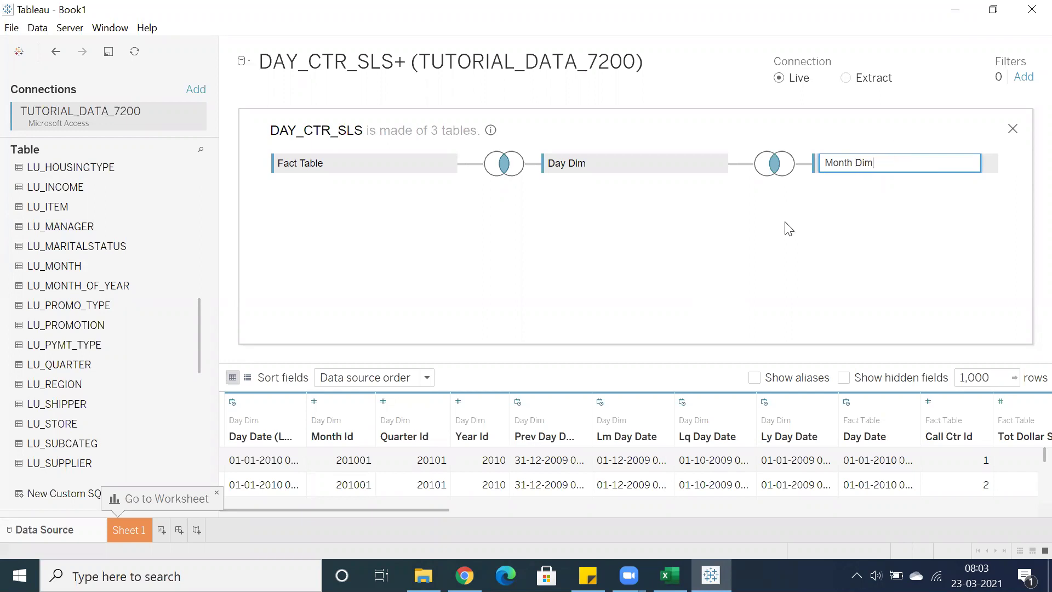
text(nth Dim)
key(Return)
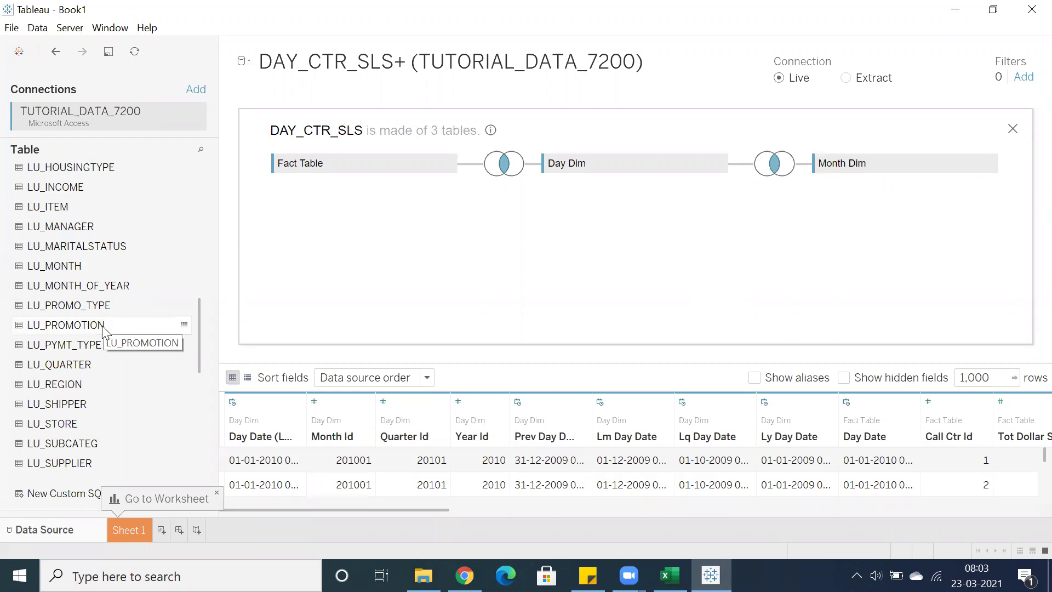
Add the LU_QUARTER table to the DAY_CTR_SLS join canvas.
scroll(103, 330, down, 2)
drag(66, 247, 453, 280)
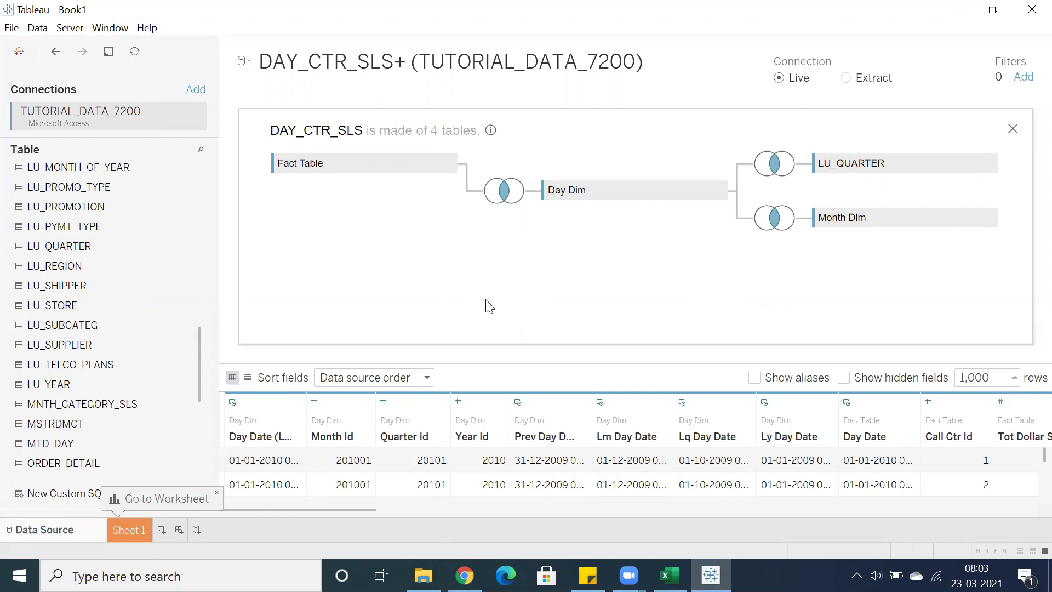
Switch to Excel and examine how Month Dim relates to Qtr Dim, the quarter-to-month example in P5:R8, and the chain from Day Dim to Year Dim.
click(670, 575)
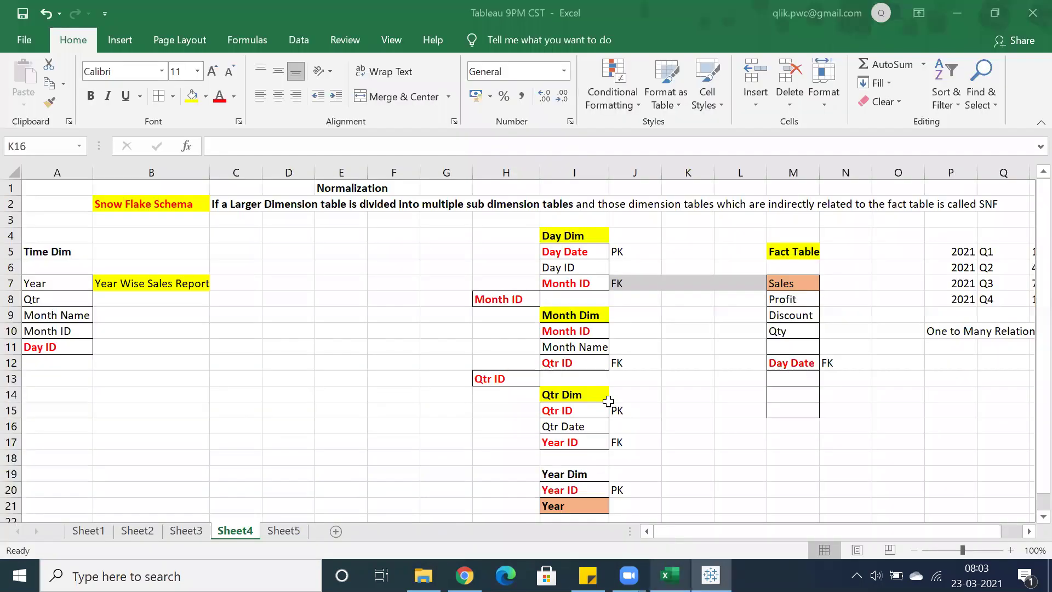
click(555, 318)
click(557, 392)
click(563, 319)
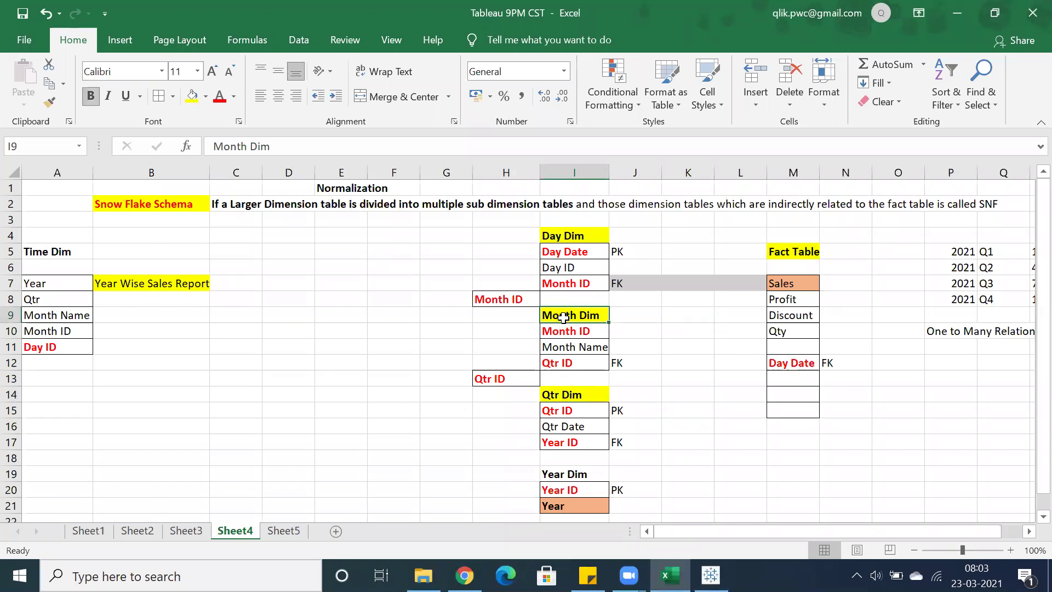
click(569, 395)
drag(884, 533, 952, 525)
click(876, 252)
click(879, 236)
click(932, 239)
click(971, 237)
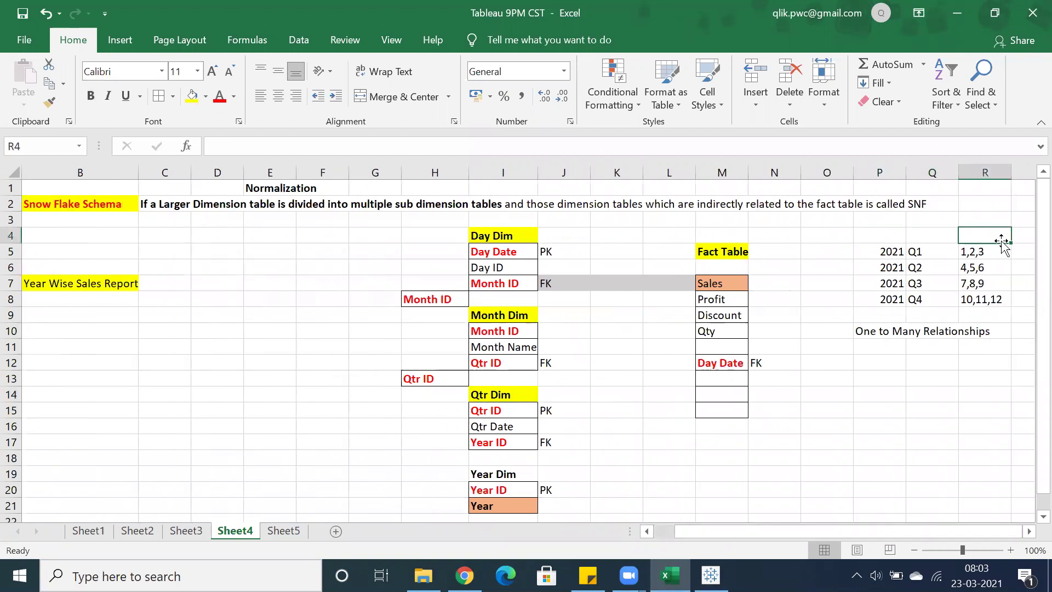
click(1021, 231)
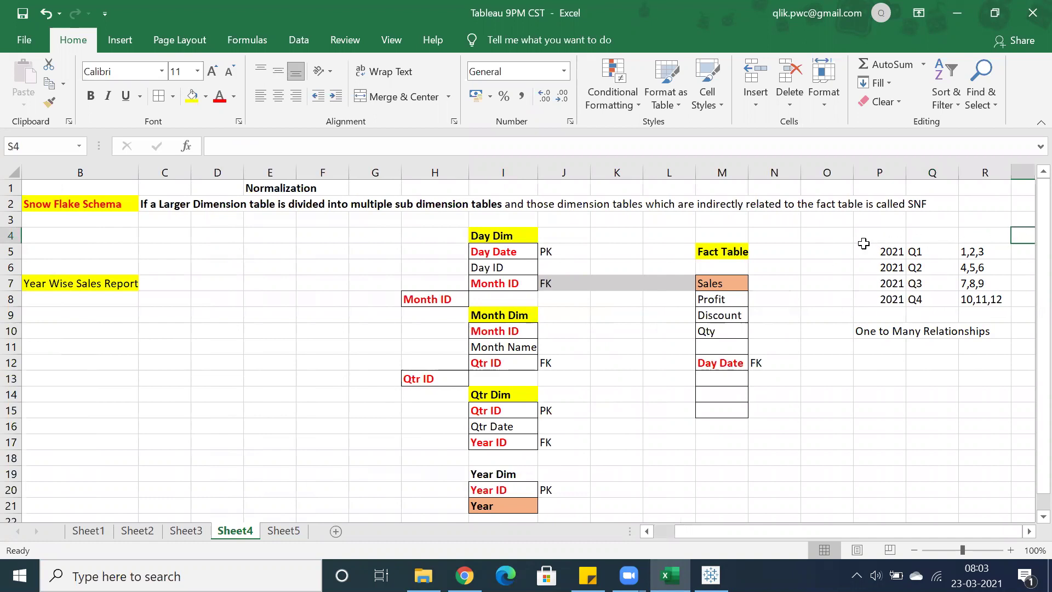
click(495, 251)
click(486, 312)
click(501, 391)
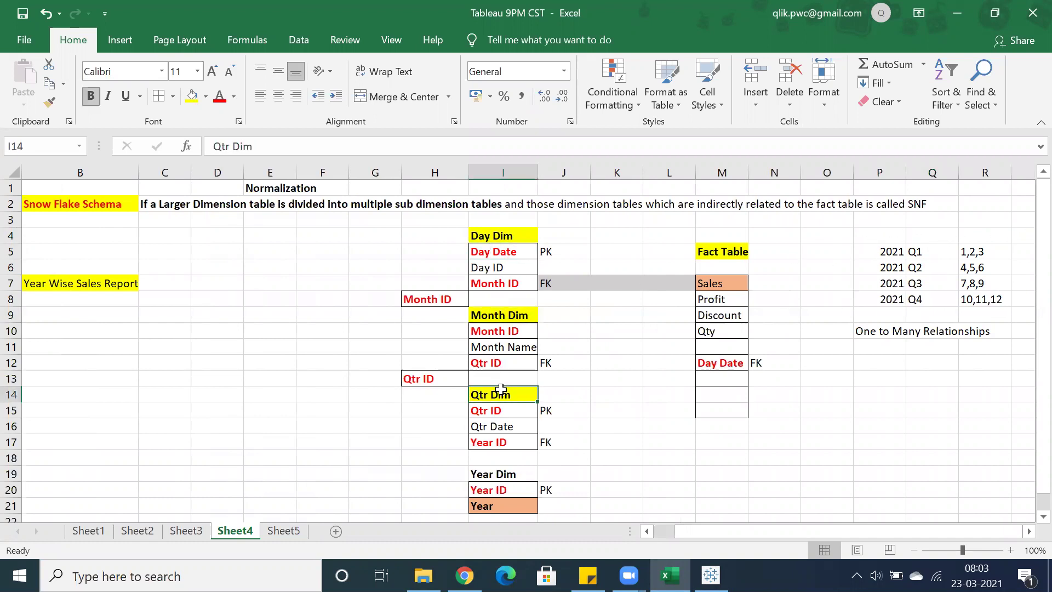
click(509, 480)
Switch to Tableau, view the LU_DAY data full screen with the QUARTER_ID column widened to check its key columns, then close the view.
click(710, 575)
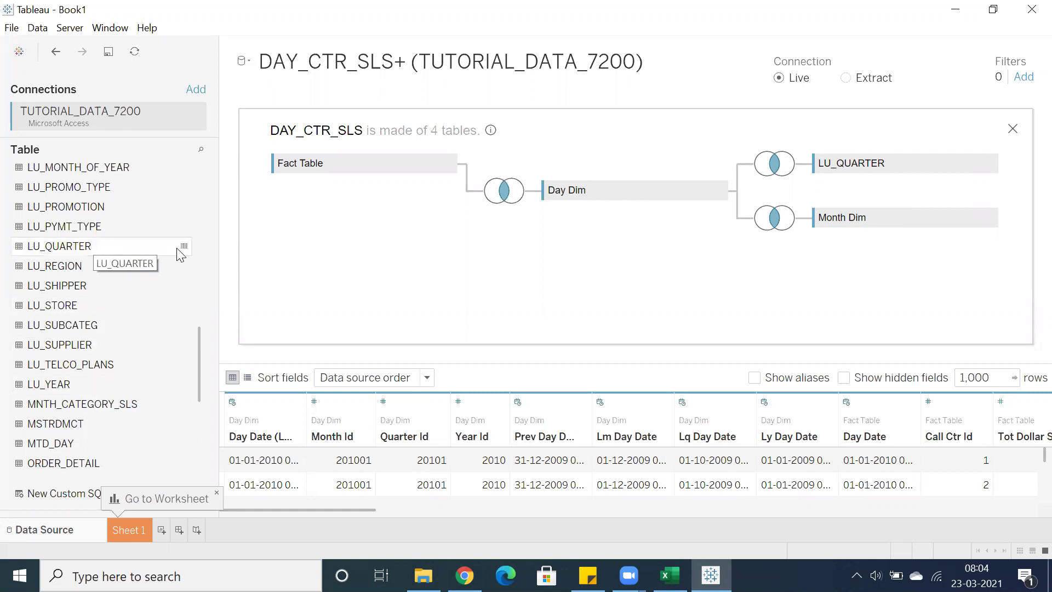
scroll(158, 267, up, 4)
scroll(159, 270, up, 5)
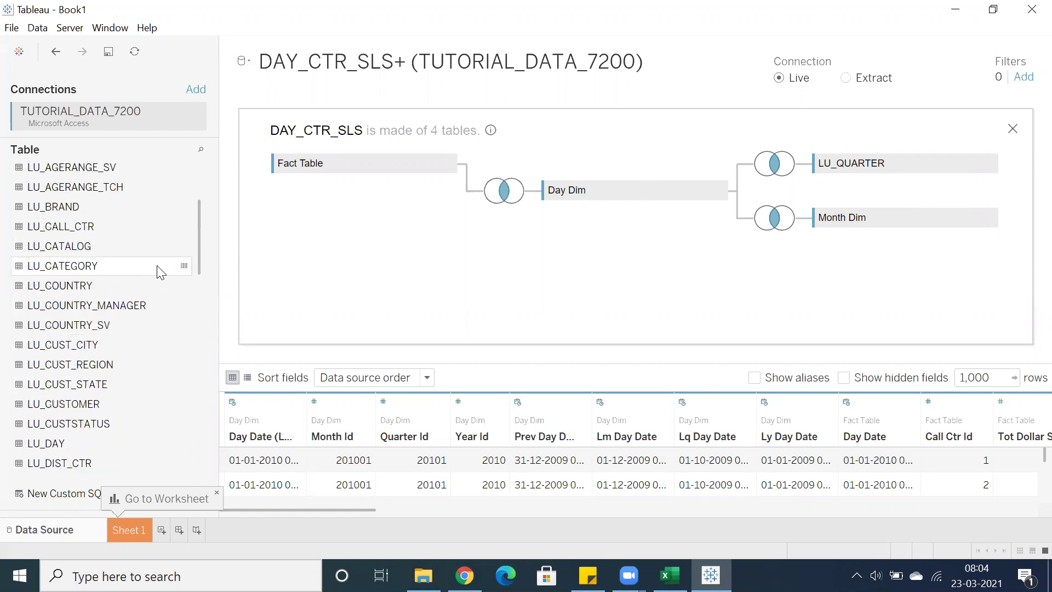
scroll(161, 271, up, 3)
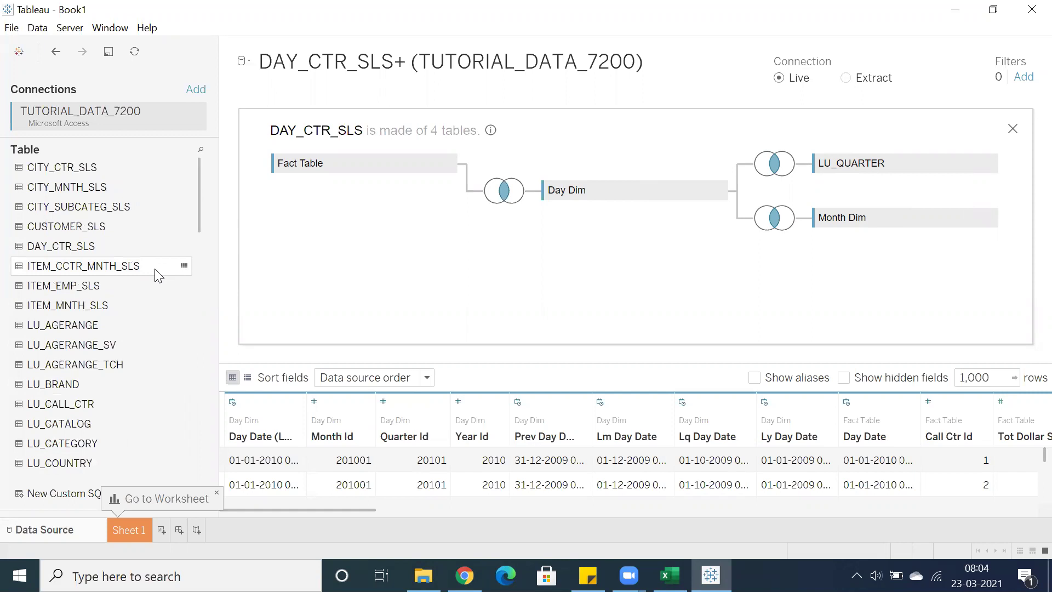
scroll(153, 277, down, 4)
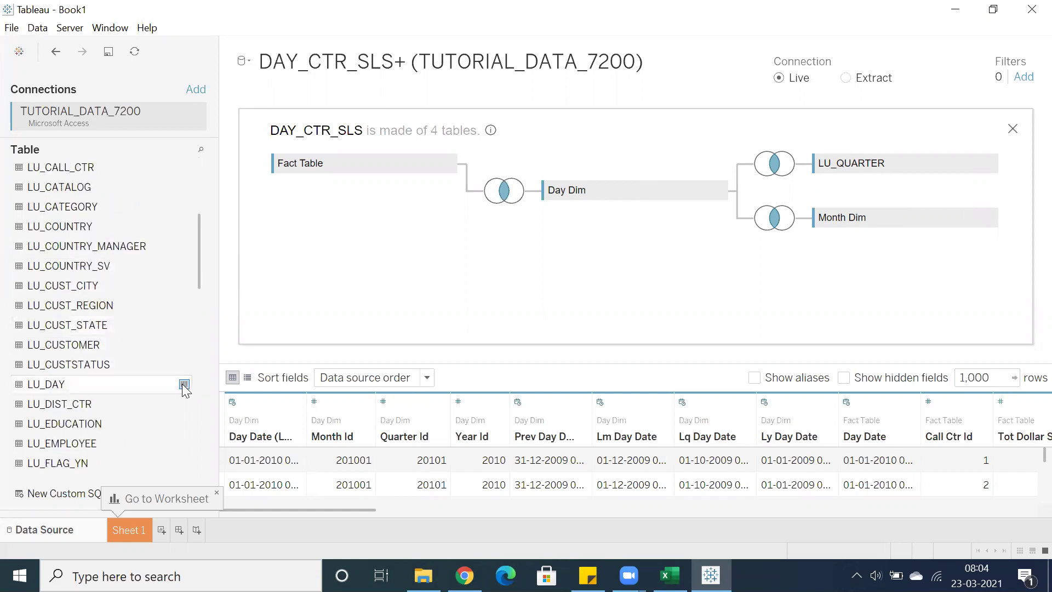
click(184, 385)
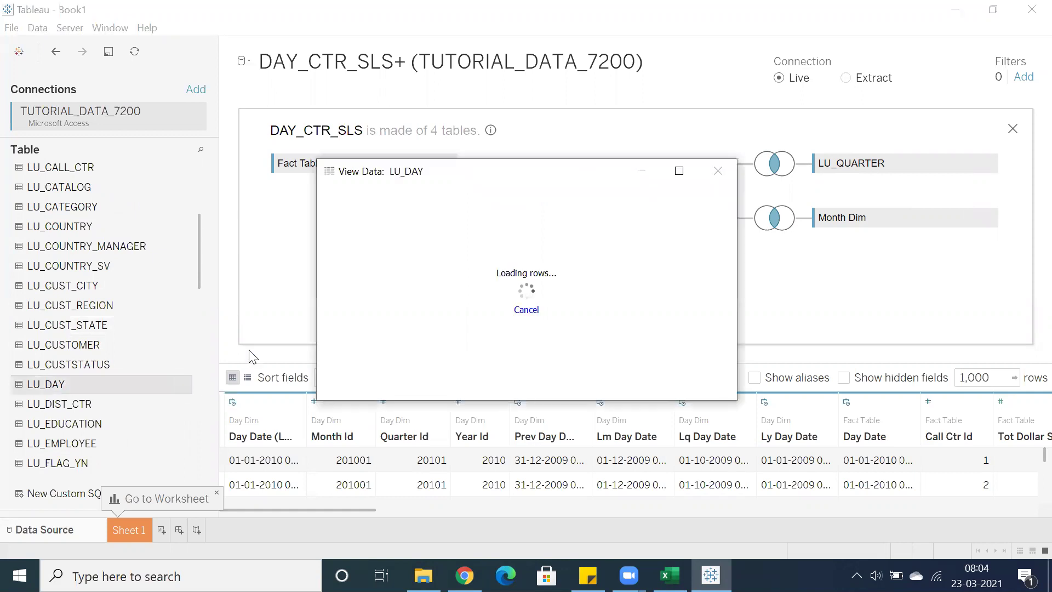
drag(736, 270, 957, 282)
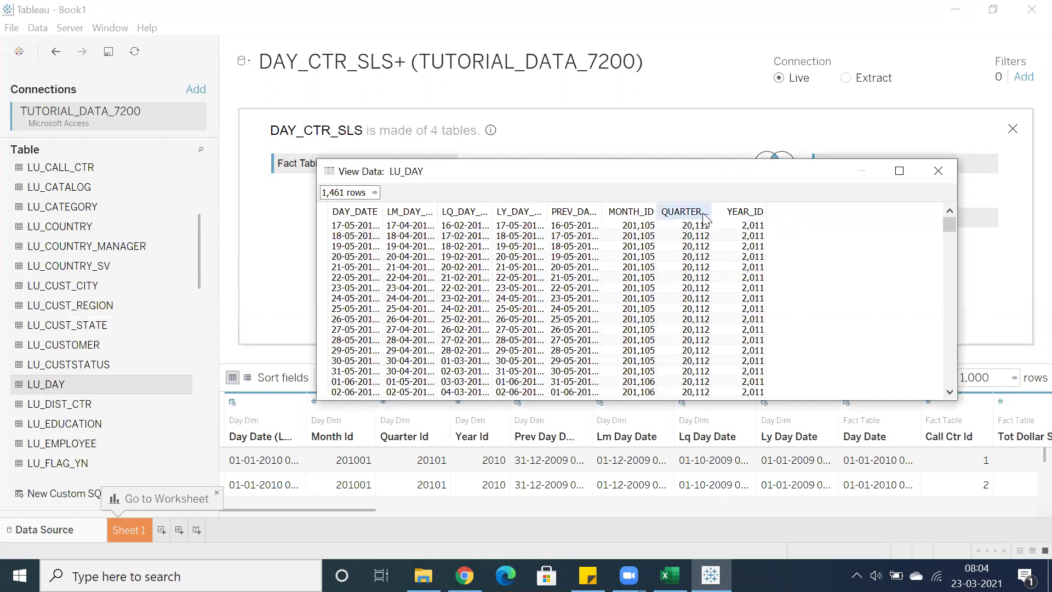
click(899, 170)
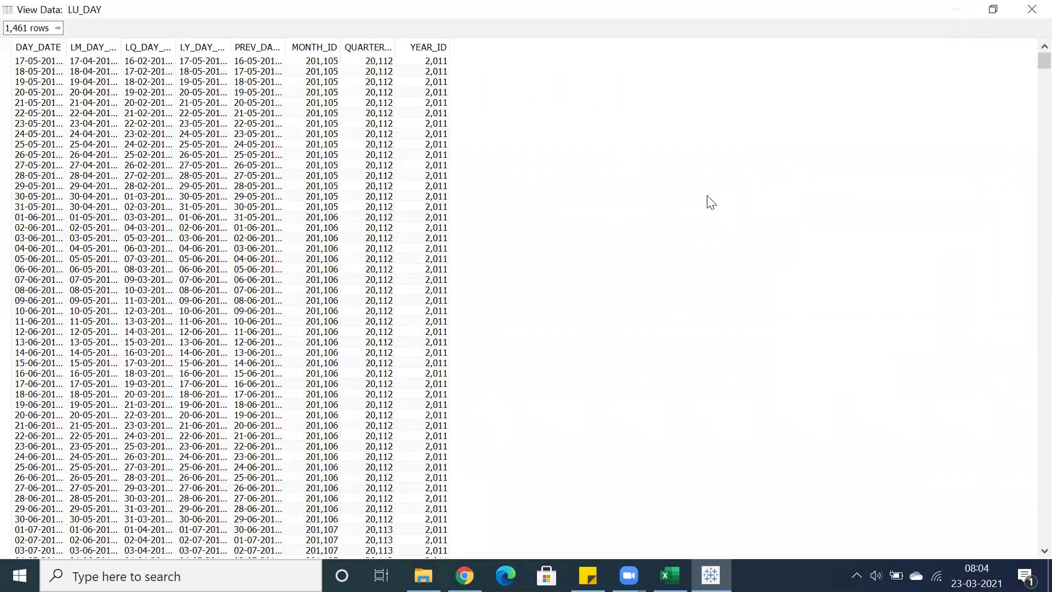
drag(417, 55, 523, 50)
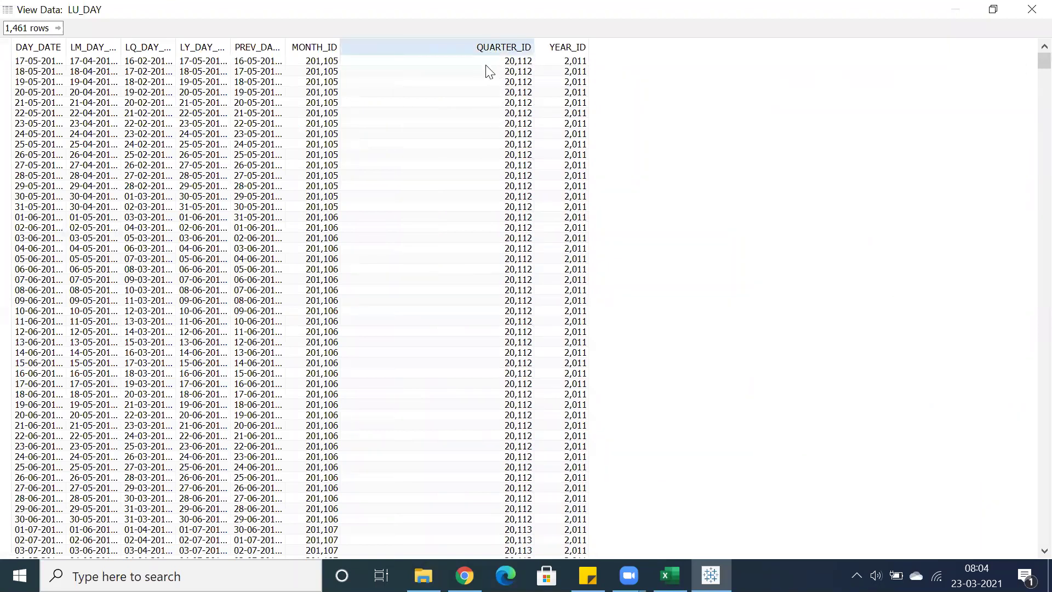
click(1024, 13)
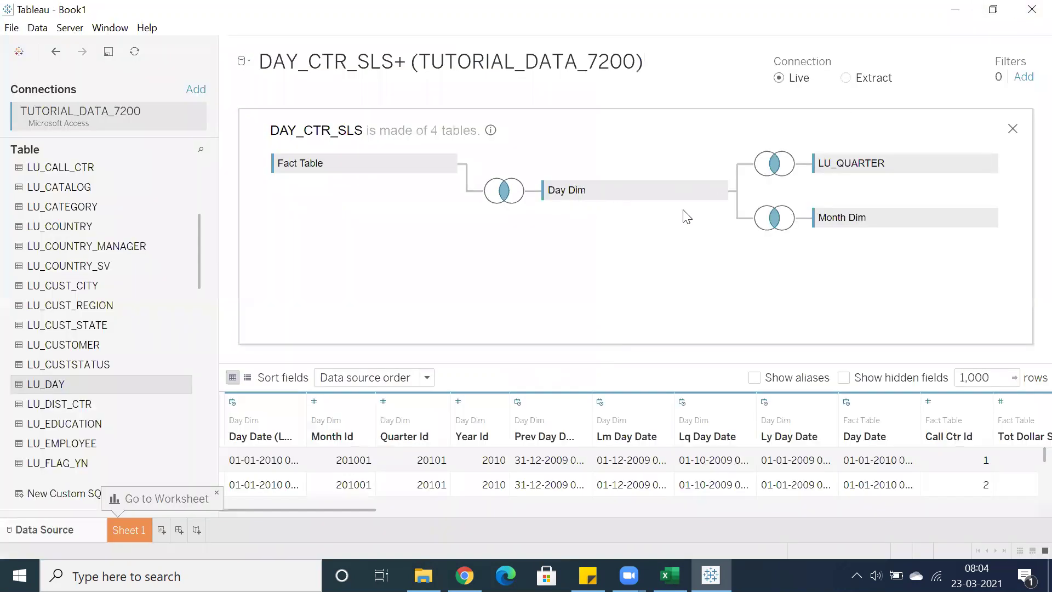
Inspect the join clause between Day Dim and LU_QUARTER in an enlarged Join dialog, then close it.
click(774, 167)
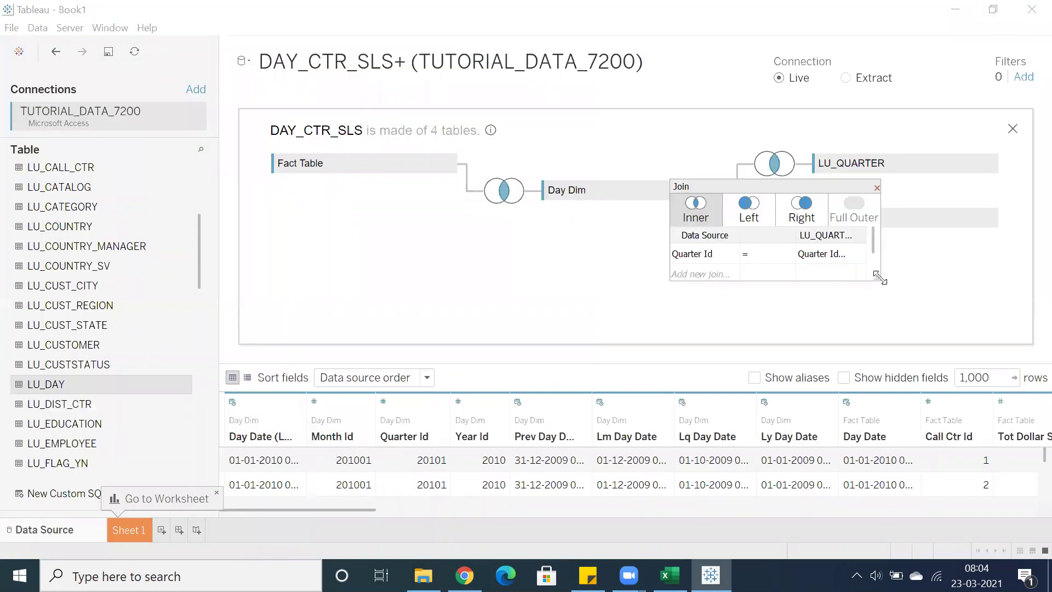
drag(878, 278, 977, 320)
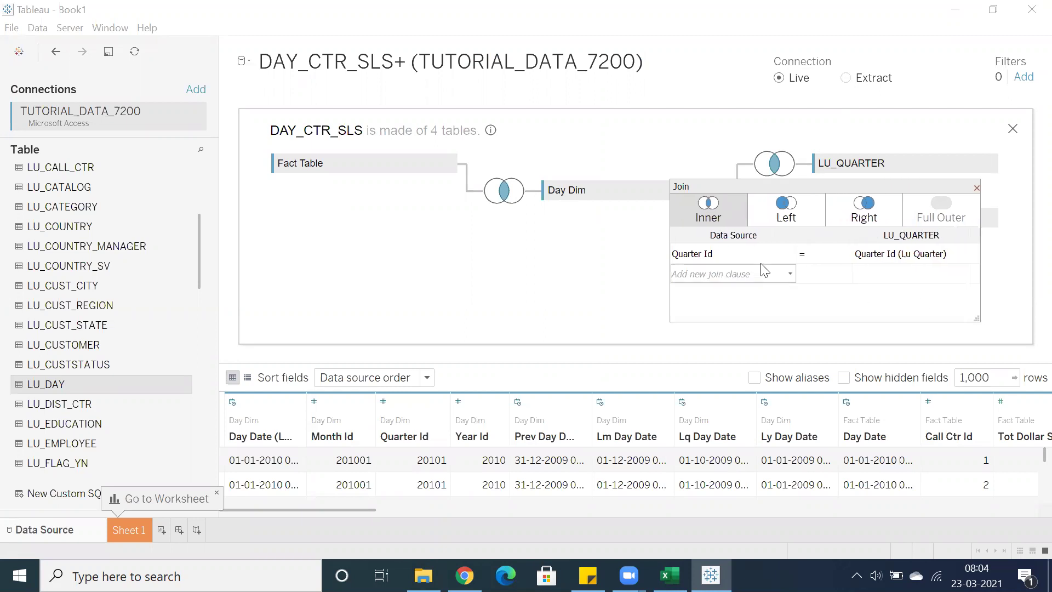
click(976, 188)
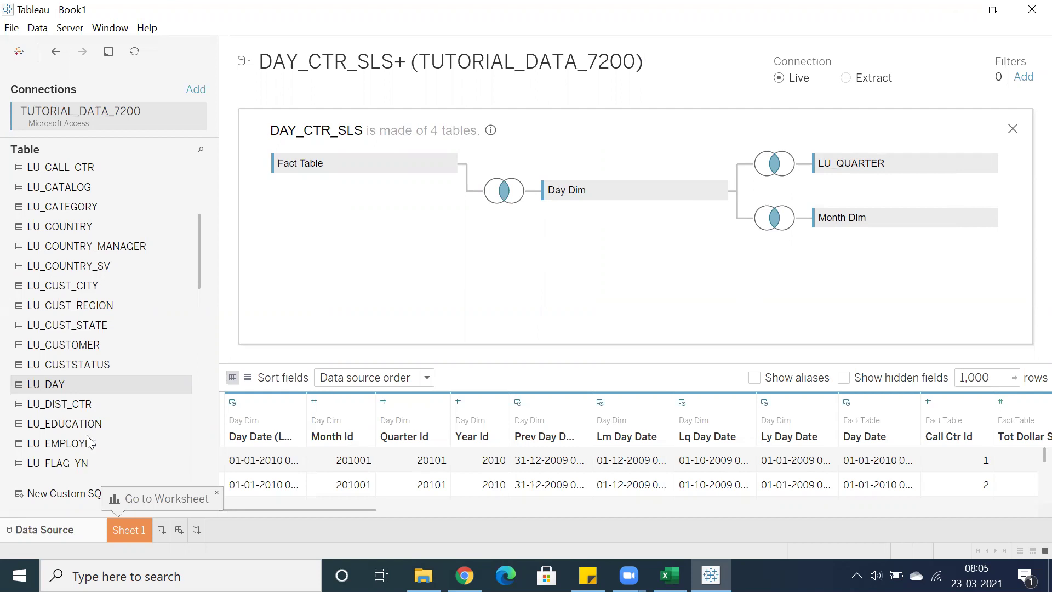
Remove LU_QUARTER from the DAY_CTR_SLS join canvas and add it again from the table list.
scroll(74, 405, down, 2)
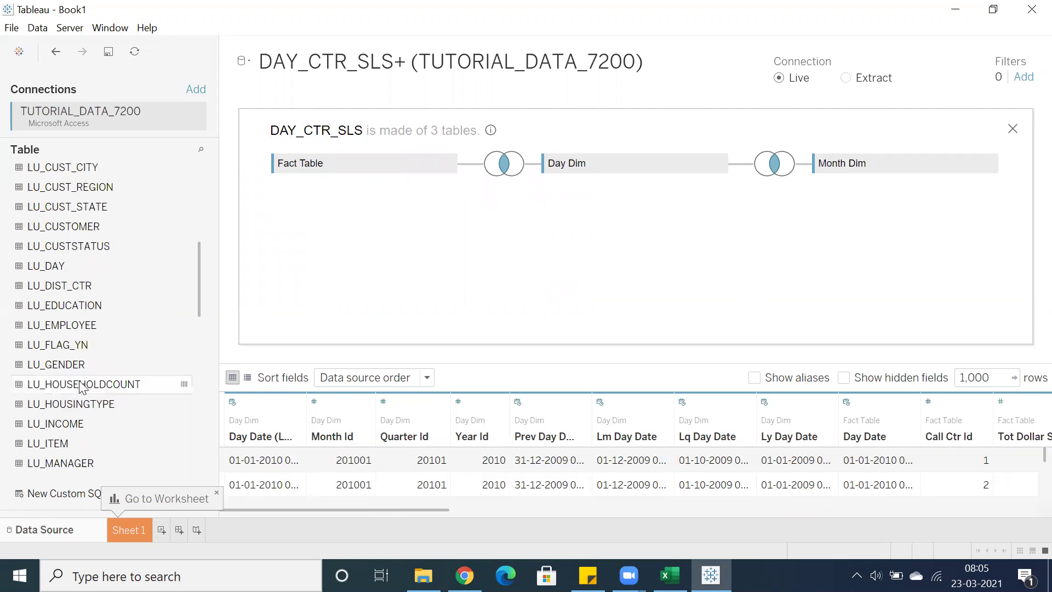
scroll(81, 385, down, 3)
drag(66, 427, 389, 260)
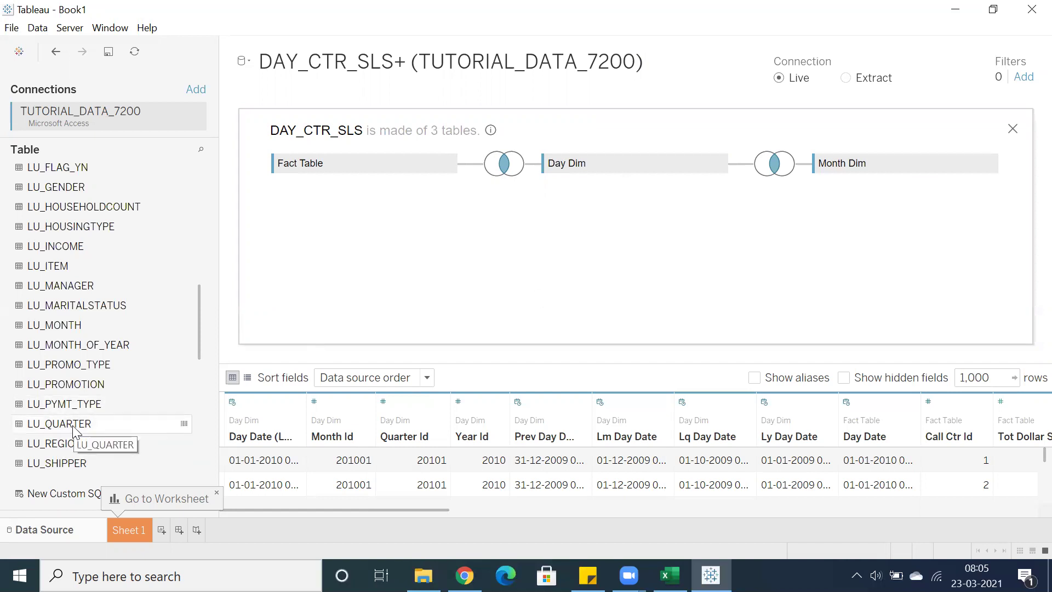
drag(72, 425, 583, 285)
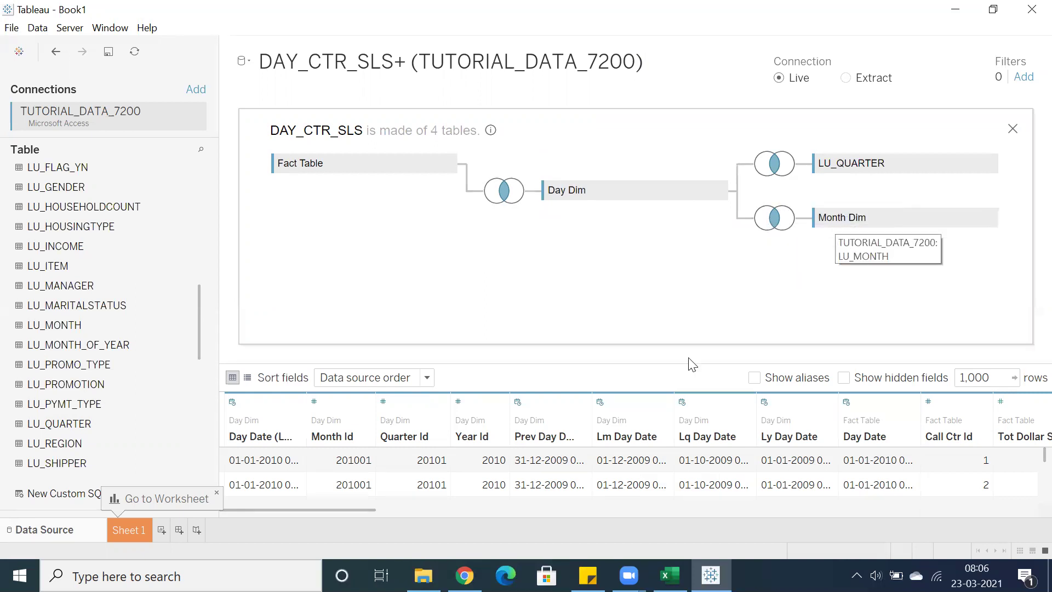
Switch to Excel and examine how Day Dim, Month Dim and Qtr Dim chain together in the snowflake schema layout.
click(669, 575)
click(488, 309)
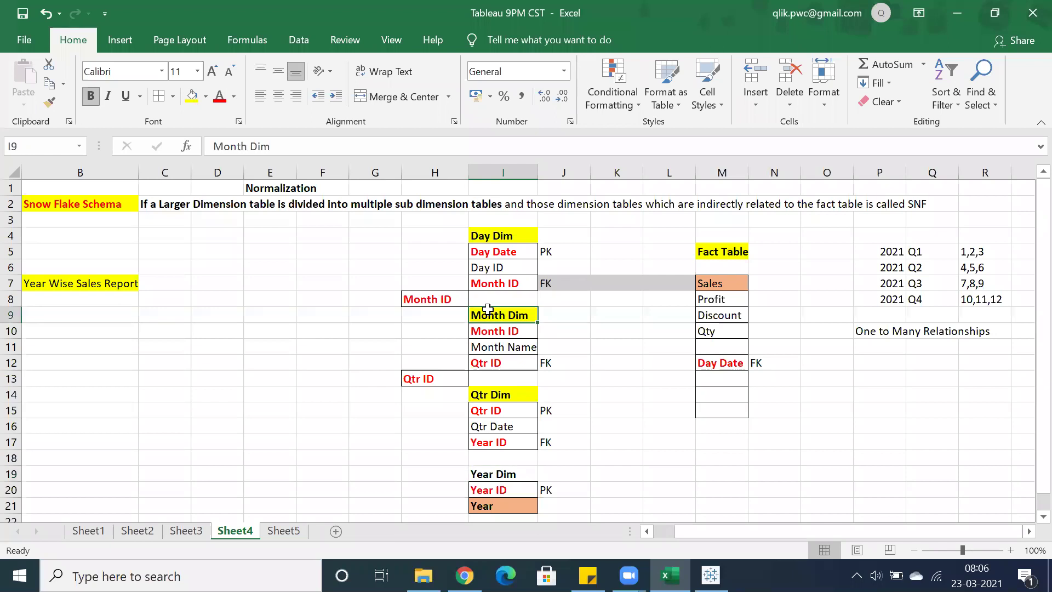
click(514, 391)
click(505, 235)
click(505, 311)
click(475, 232)
click(389, 279)
click(478, 220)
click(377, 224)
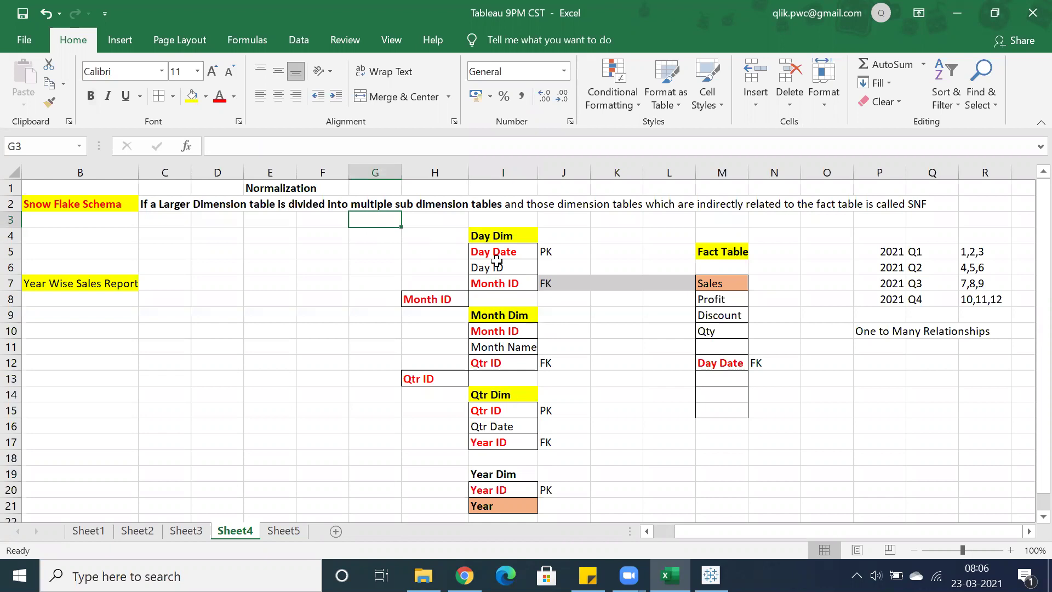
Switch to Tableau, enlarge and reposition the Join dialog for LU_QUARTER, and open the field choices for its side of the clause.
click(710, 575)
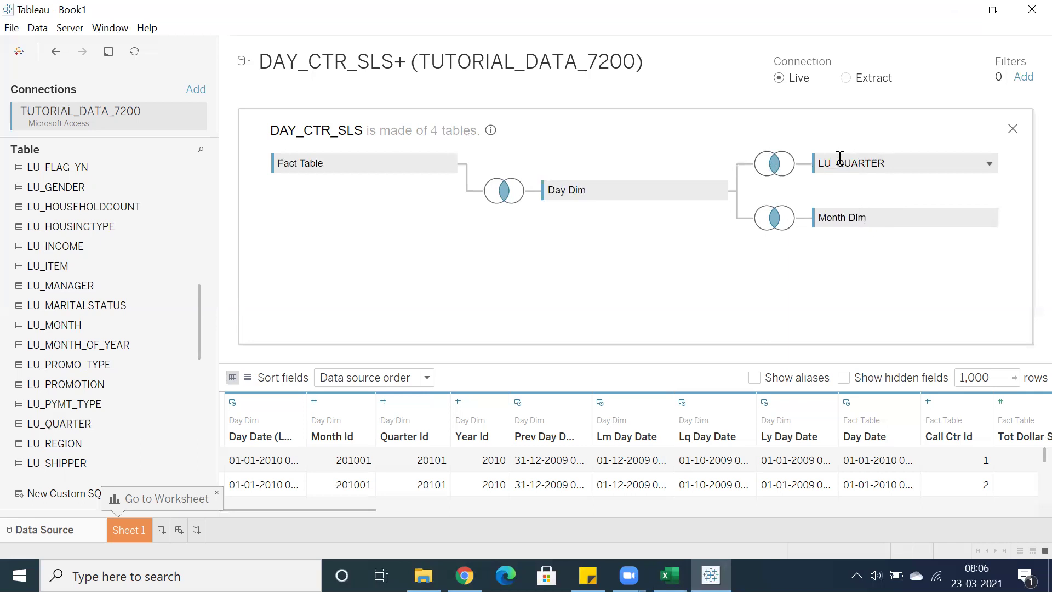
click(778, 165)
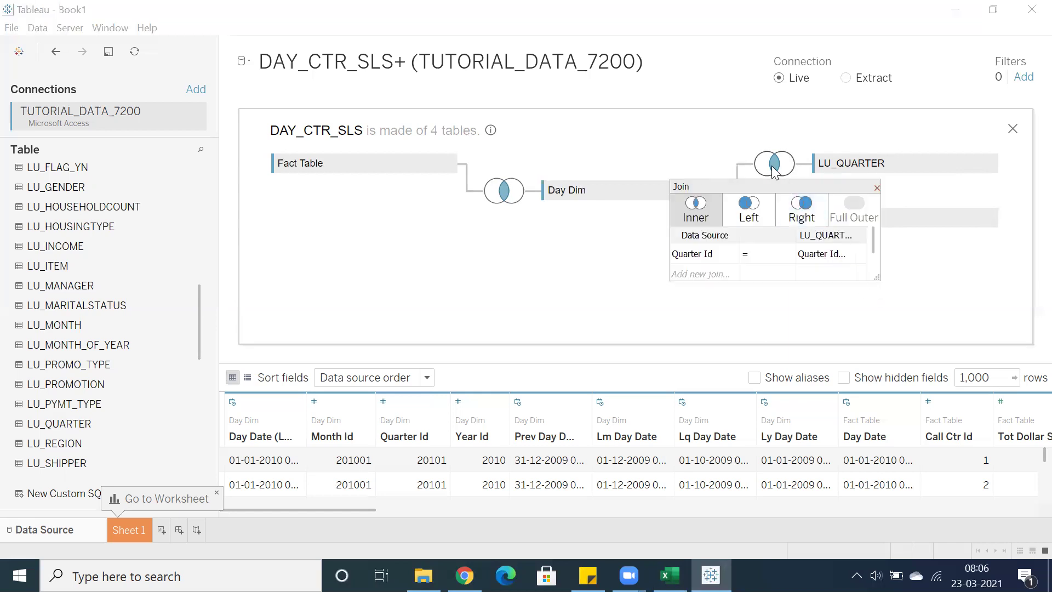
drag(874, 278, 951, 322)
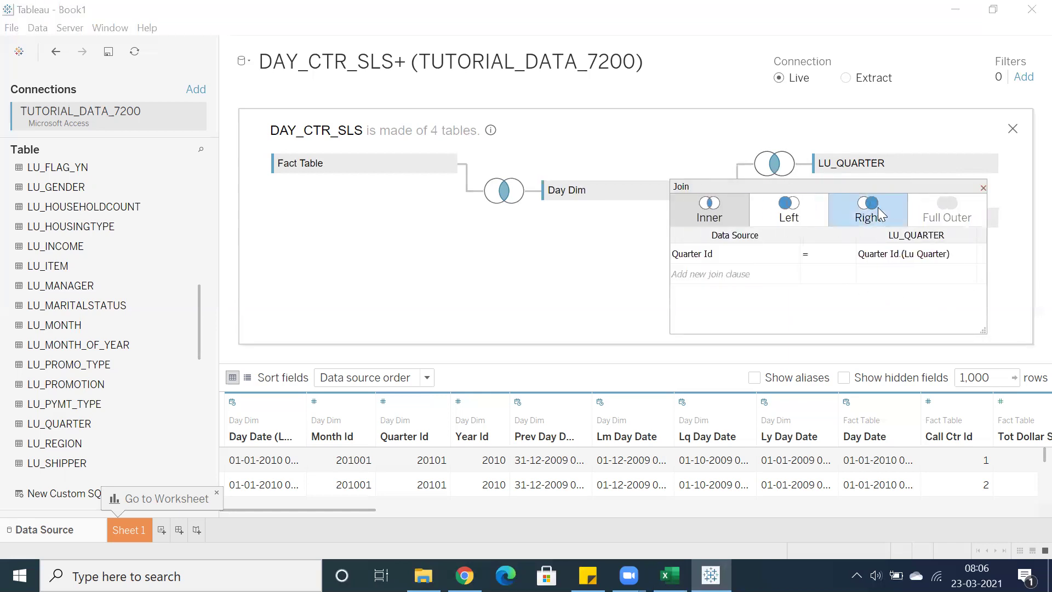
drag(848, 184, 669, 229)
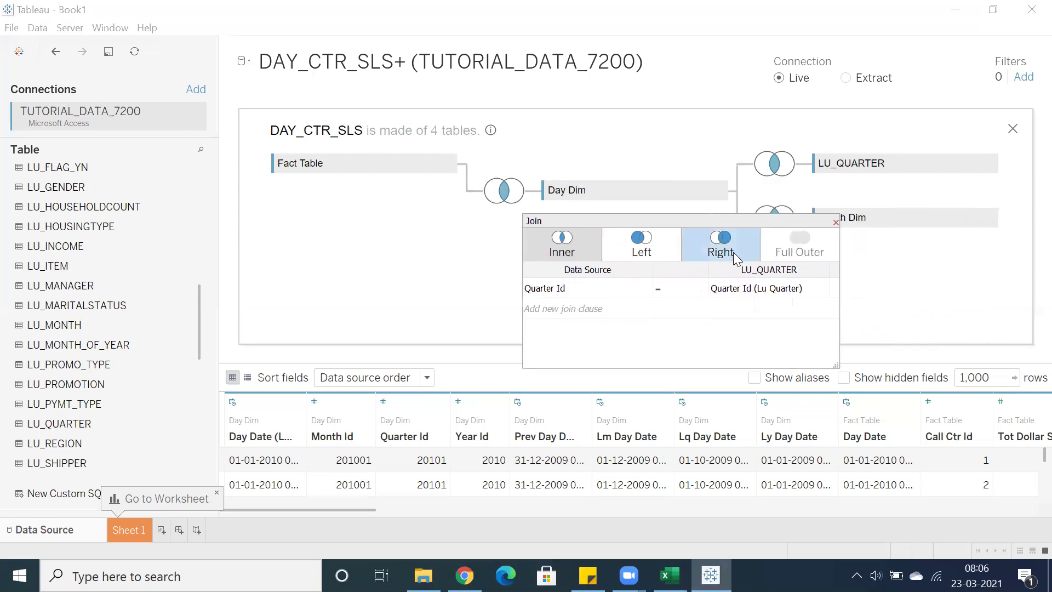
click(746, 295)
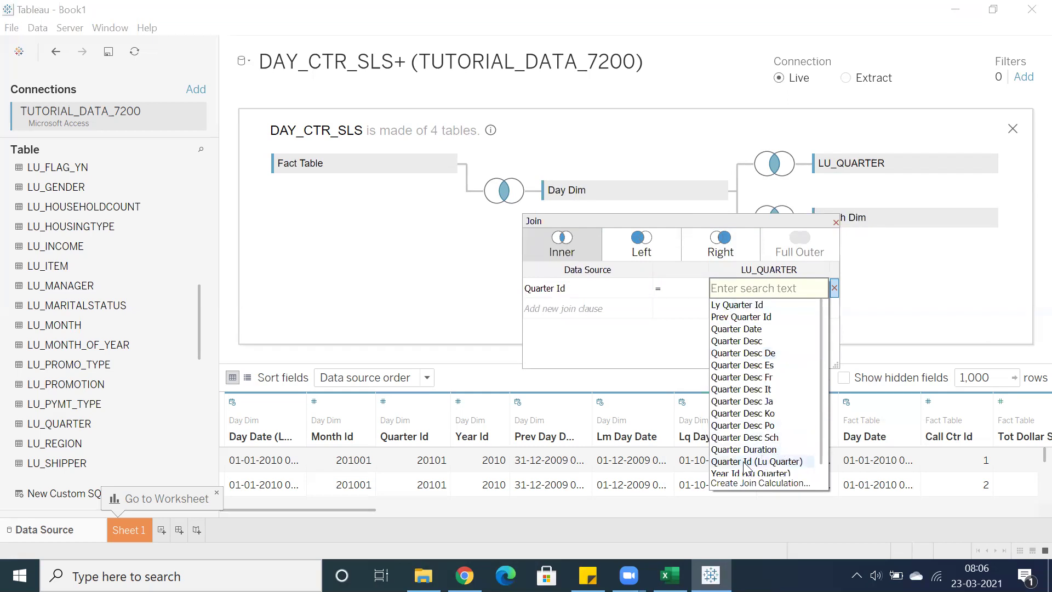
Set the LU_QUARTER inner join to match Quarter Id (Lu Month) with Quarter Id (Lu Quarter).
click(836, 347)
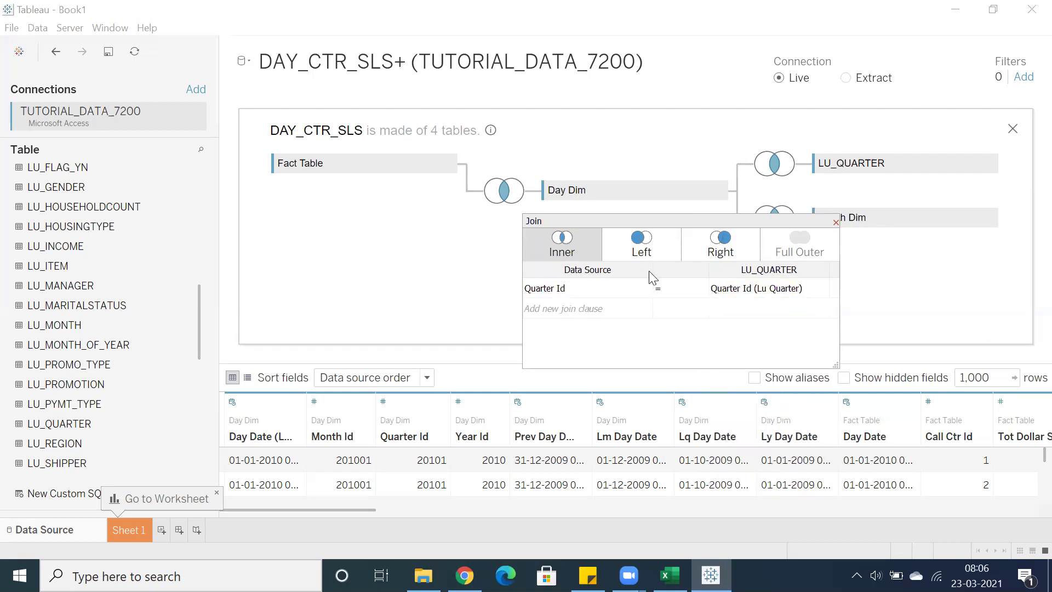
click(593, 291)
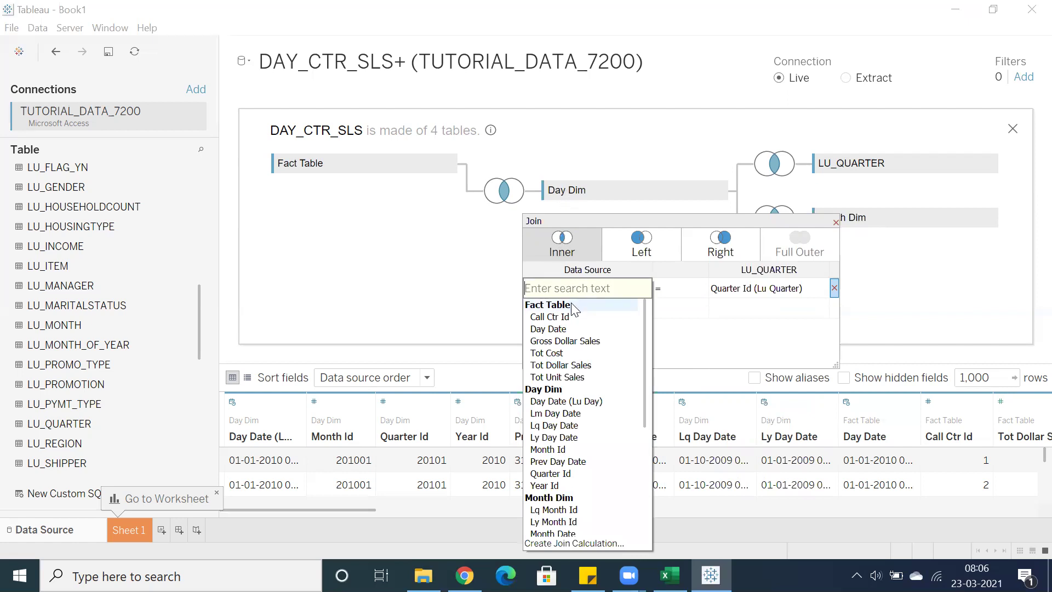
scroll(627, 389, down, 1)
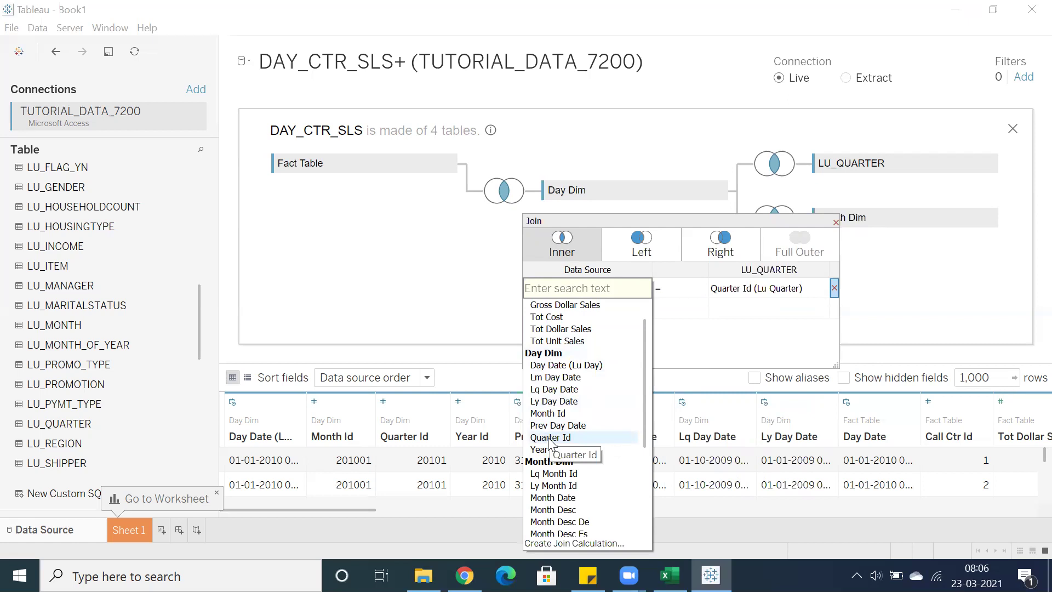
scroll(549, 443, down, 4)
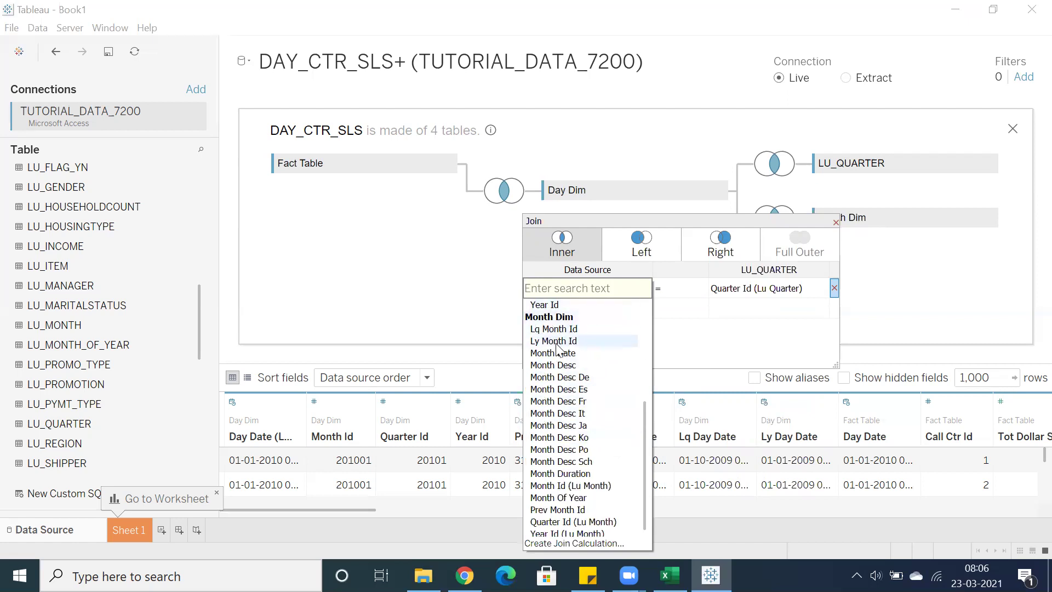
scroll(542, 320, down, 1)
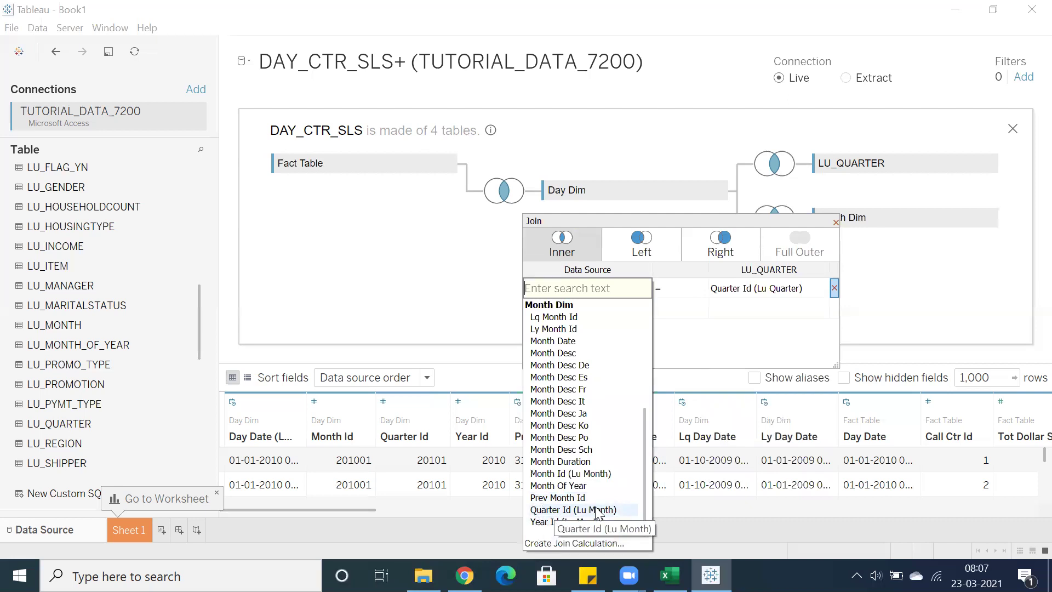
click(562, 509)
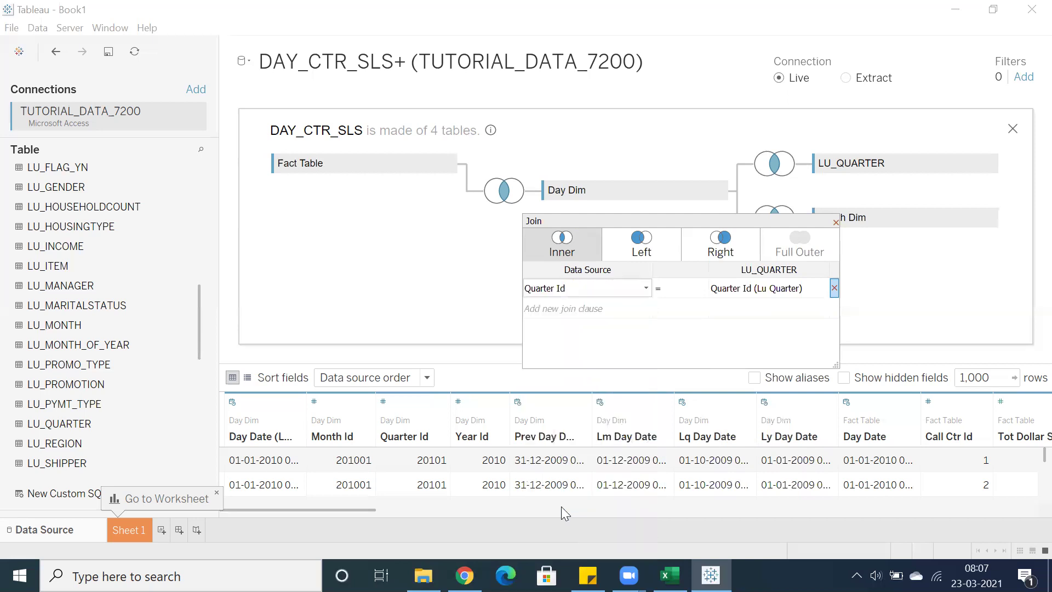
click(836, 222)
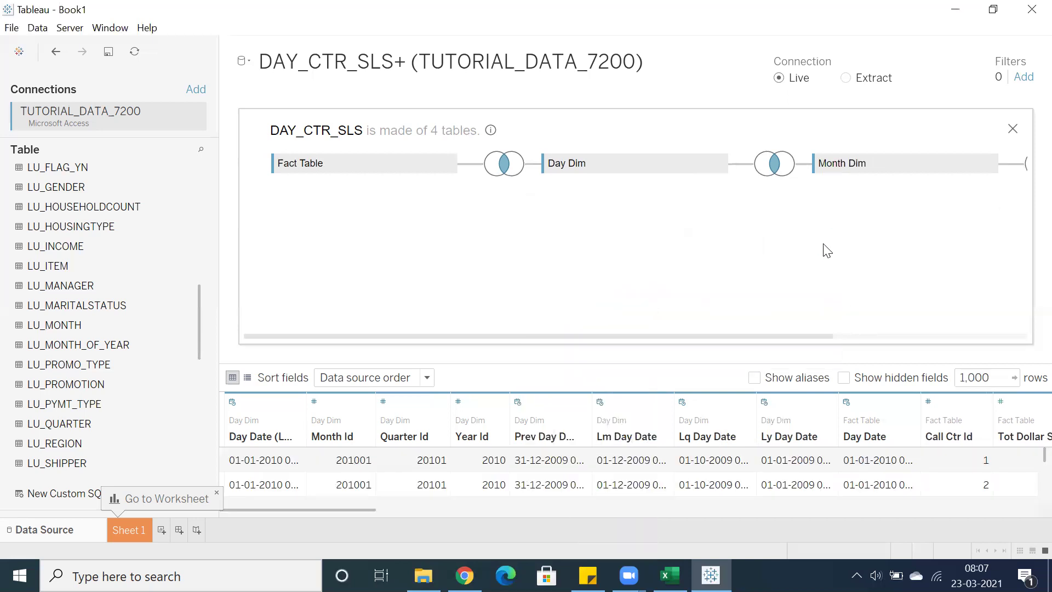
Check the join clause between Month Dim and LU_QUARTER, and rename the LU_QUARTER table as Qtr Dim.
drag(773, 337, 913, 331)
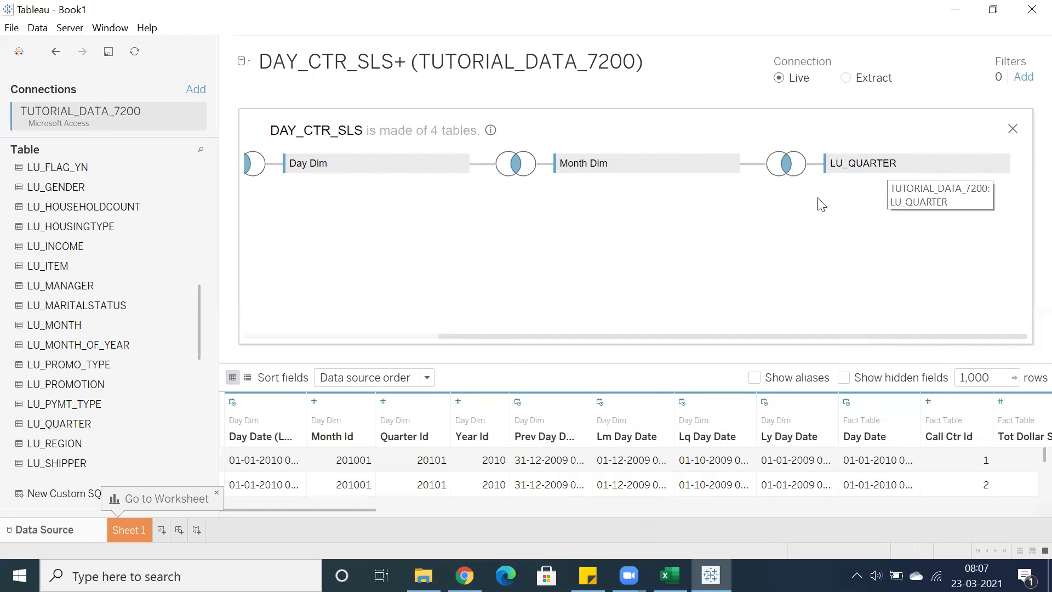
click(786, 166)
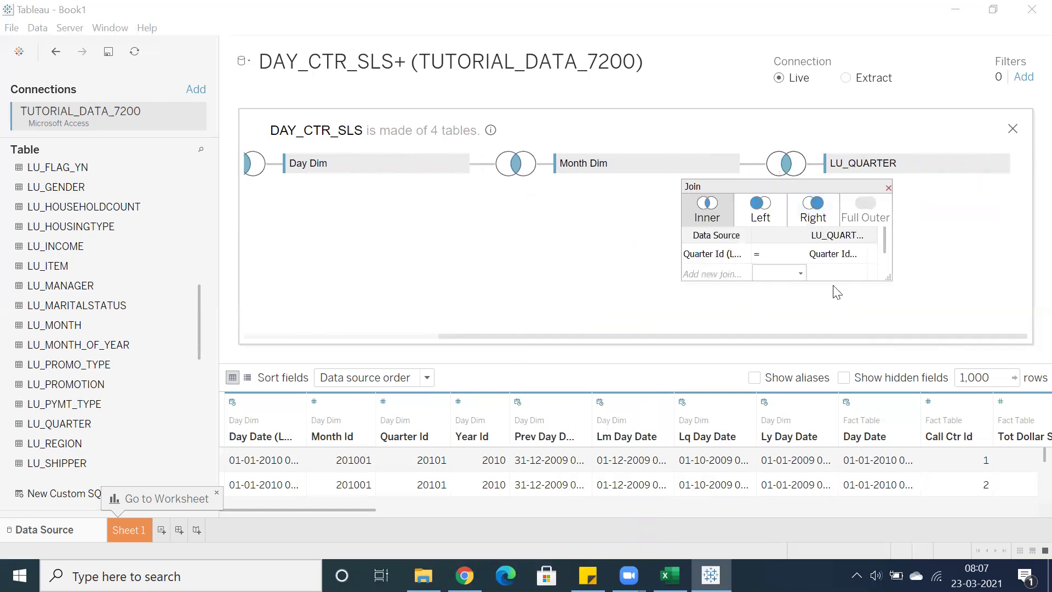
drag(894, 282, 968, 314)
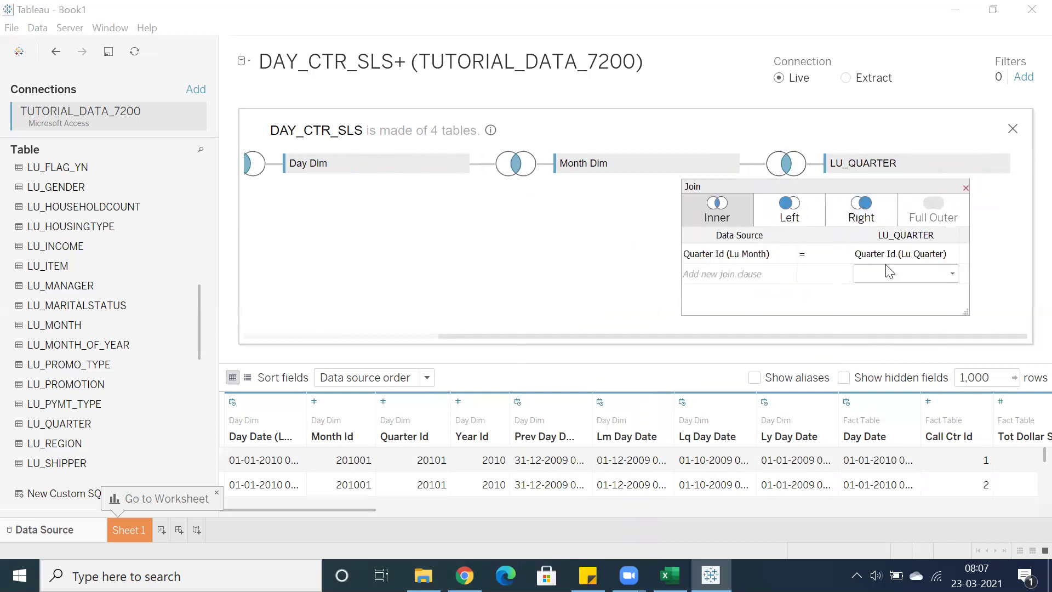
click(965, 188)
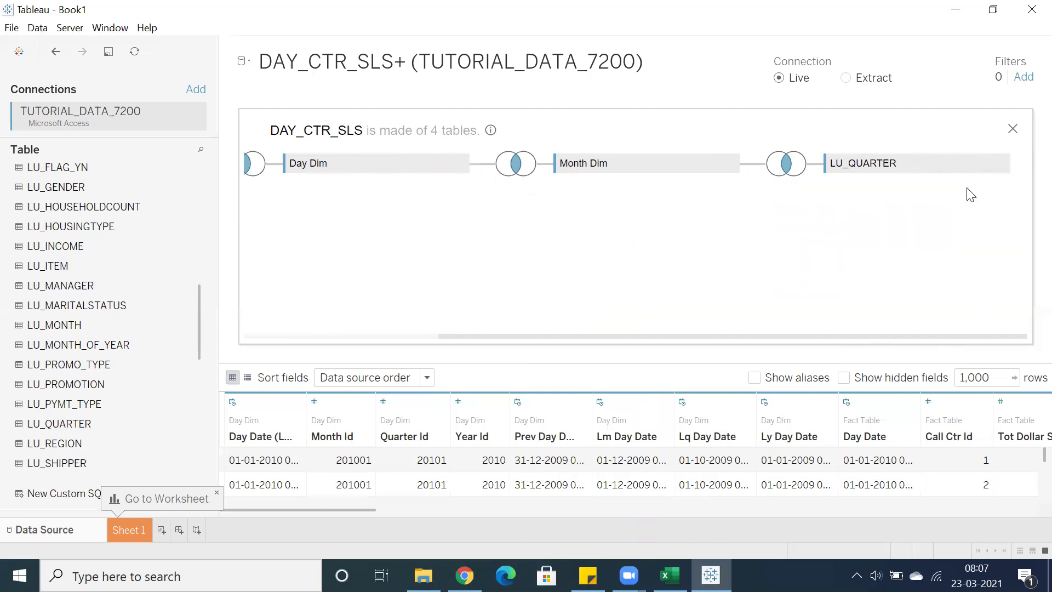
double_click(873, 167)
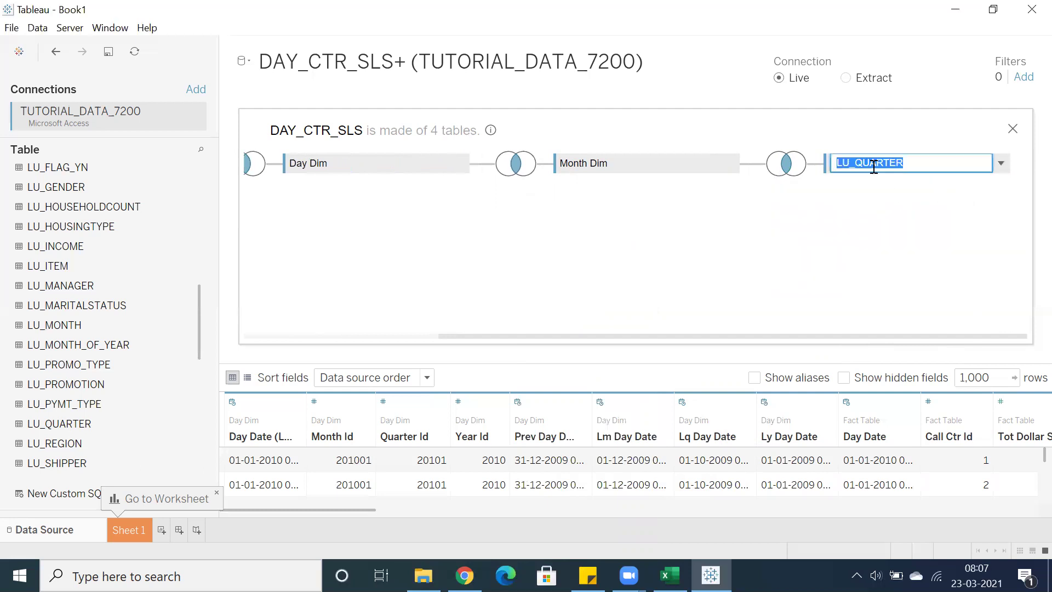
text(Qtr Dim)
key(Return)
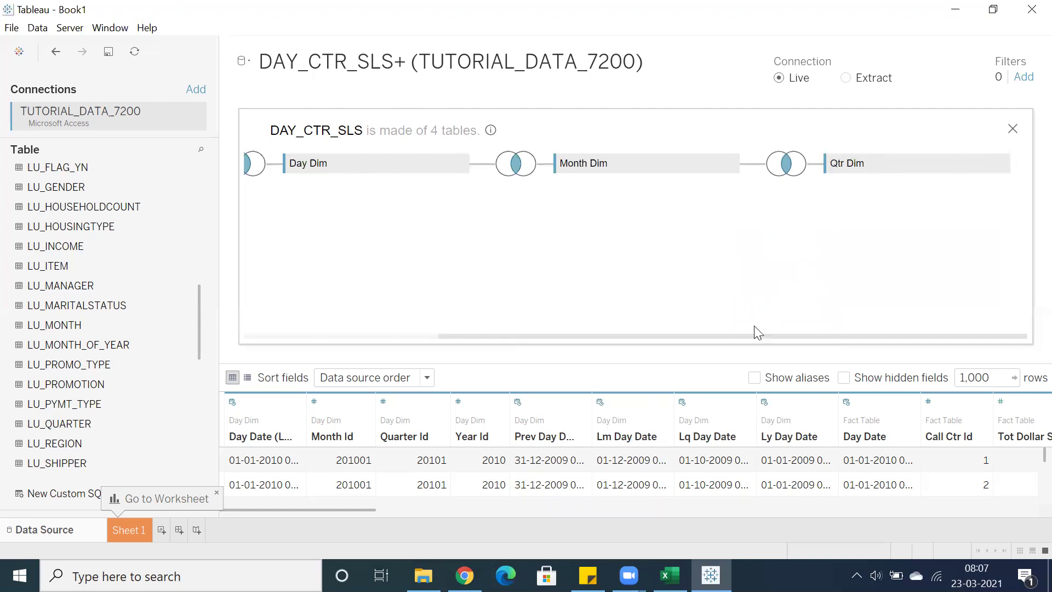
Switch to the Excel notes and enter "N Tables" in O15 and "N-1 Joins" in O16 on Sheet4.
drag(740, 335, 536, 336)
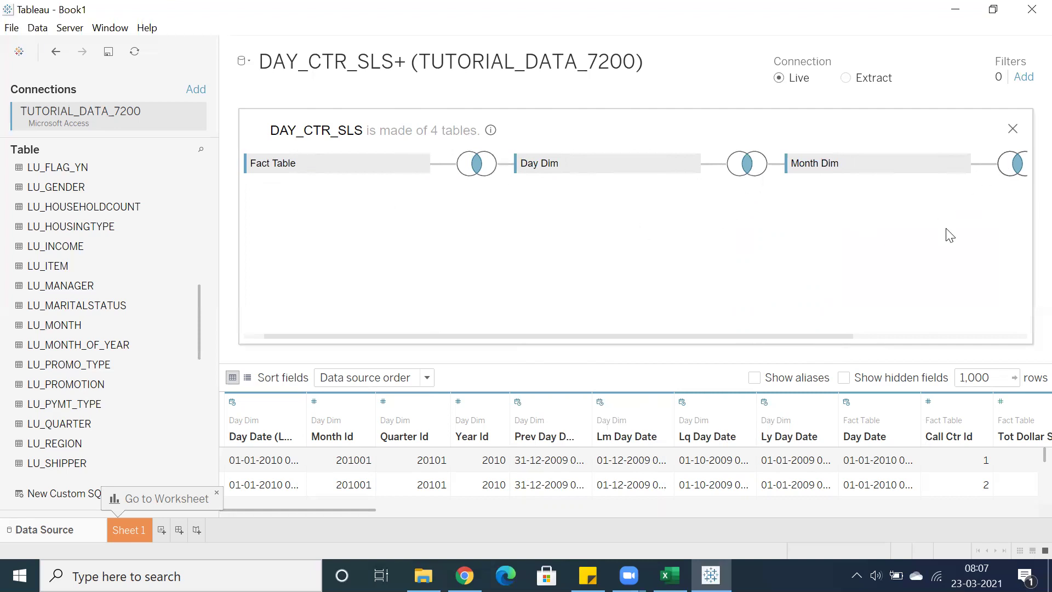
drag(755, 335, 829, 336)
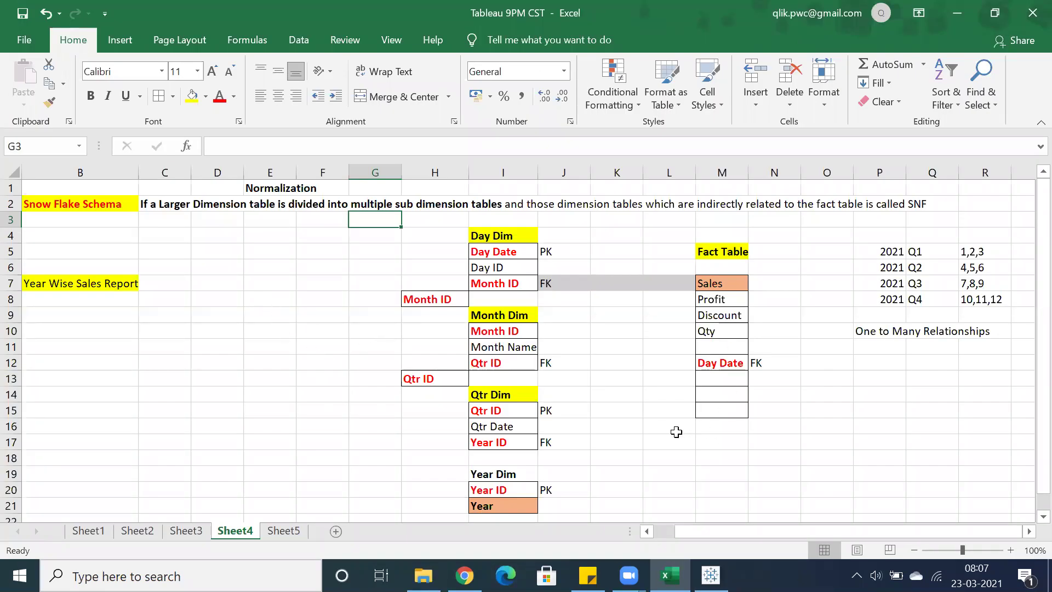
click(819, 408)
text(N)
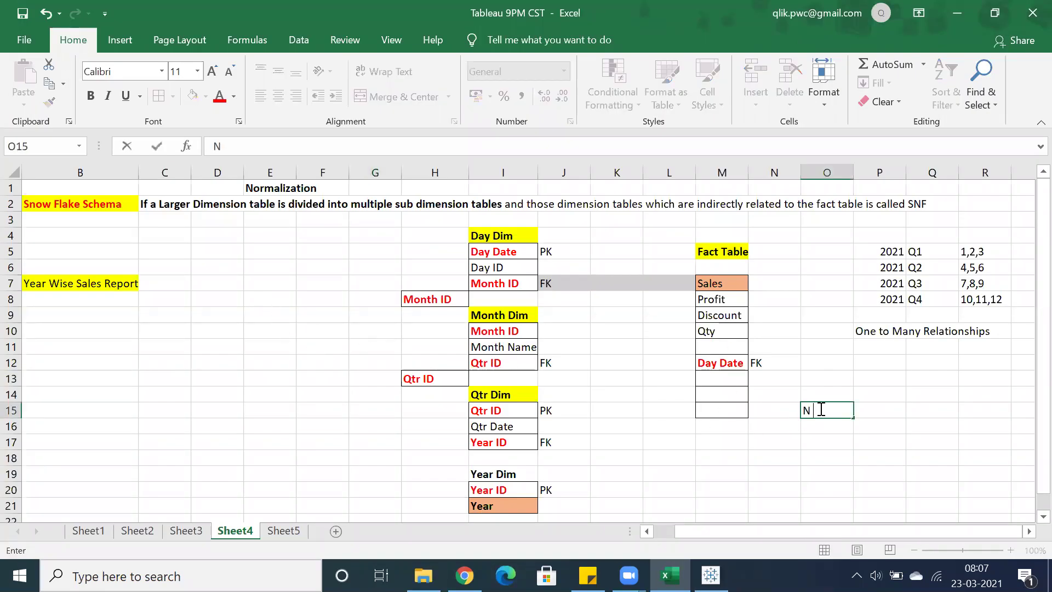
text( Tables)
key(Return)
text(N-1 Joins)
key(ctrl+Return)
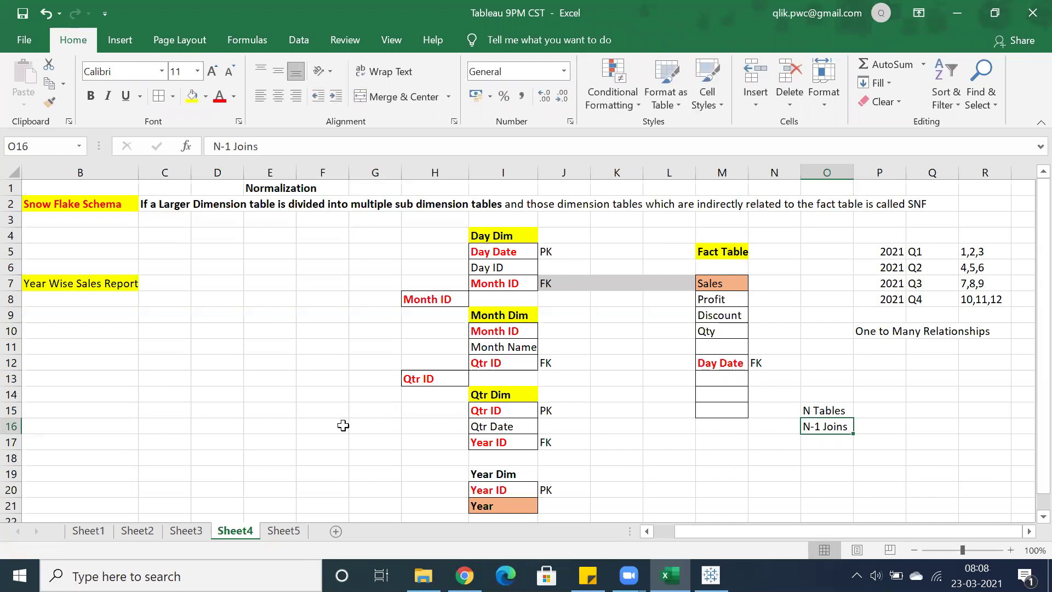
Review the RDBMS rule about tables and joins on Sheet3, and compare it with the joined tables in Tableau.
click(187, 531)
drag(302, 414, 299, 446)
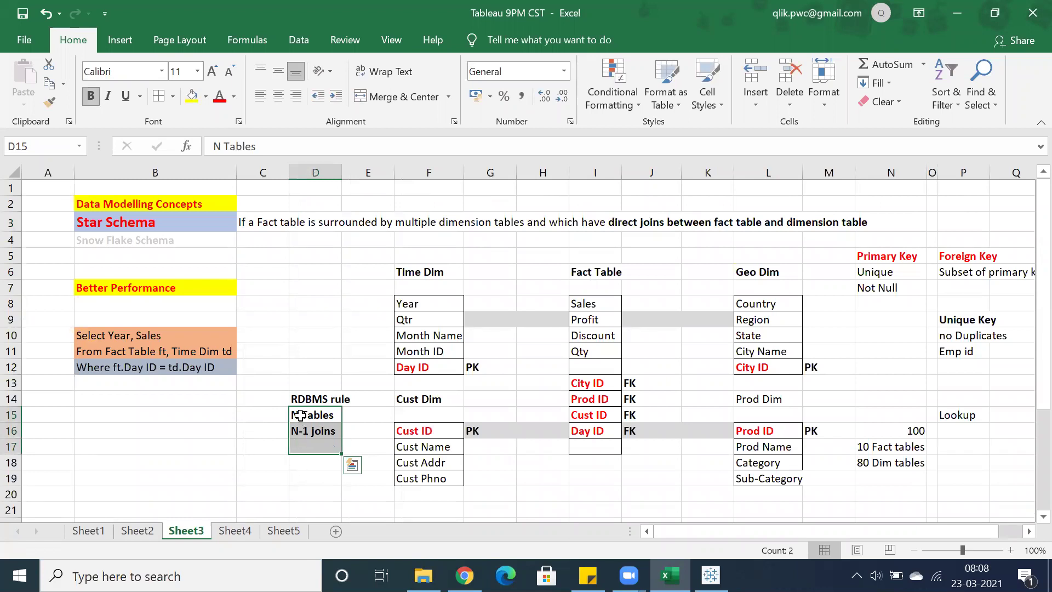
click(300, 416)
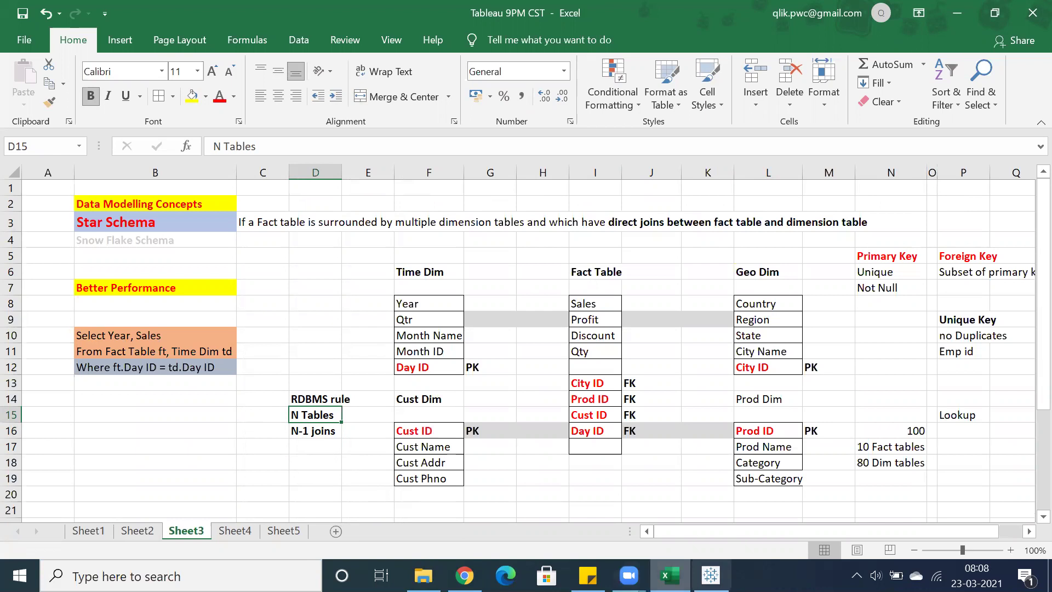
click(232, 531)
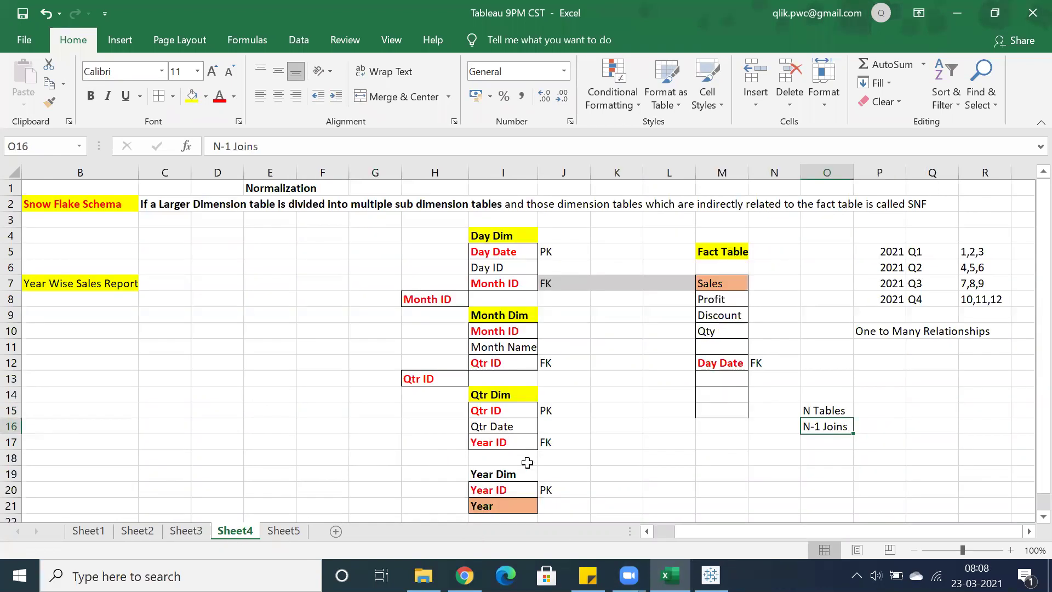
click(711, 575)
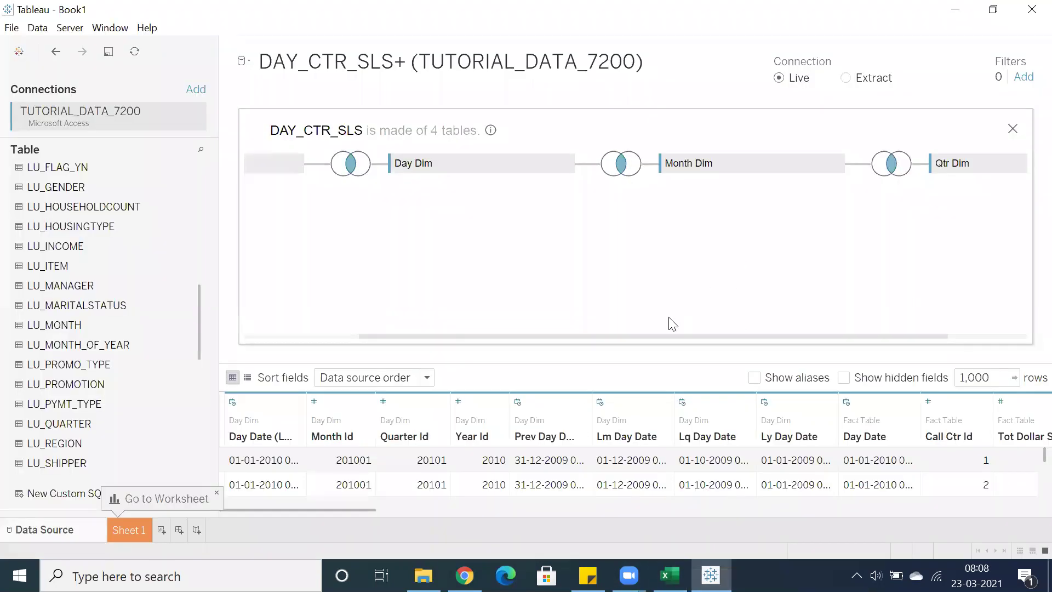
drag(655, 333, 540, 357)
click(669, 576)
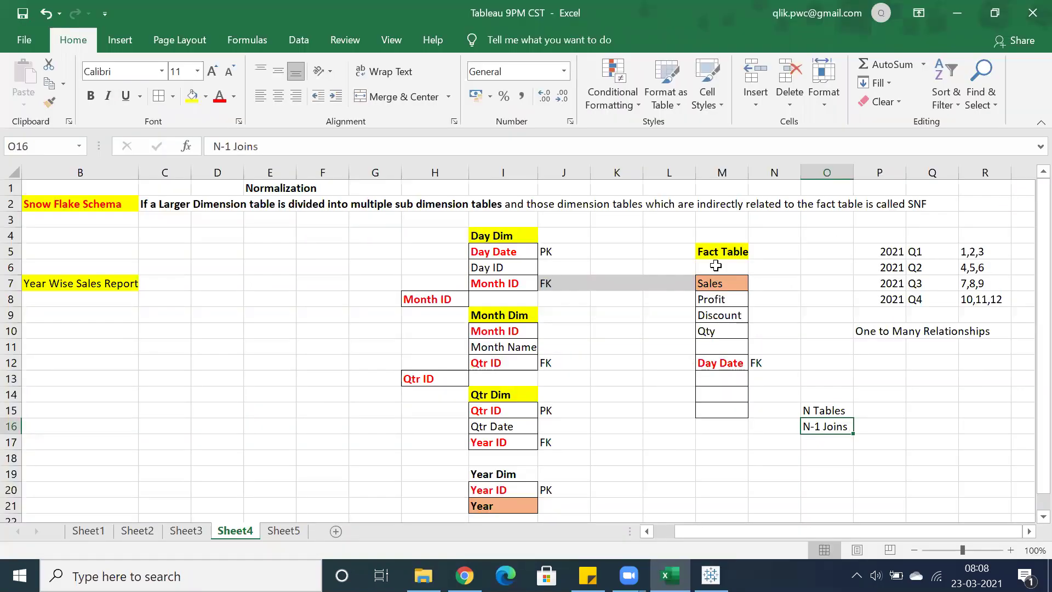
Highlight the Year Dim heading in cell I19 of Sheet4 with yellow fill.
click(714, 258)
click(492, 474)
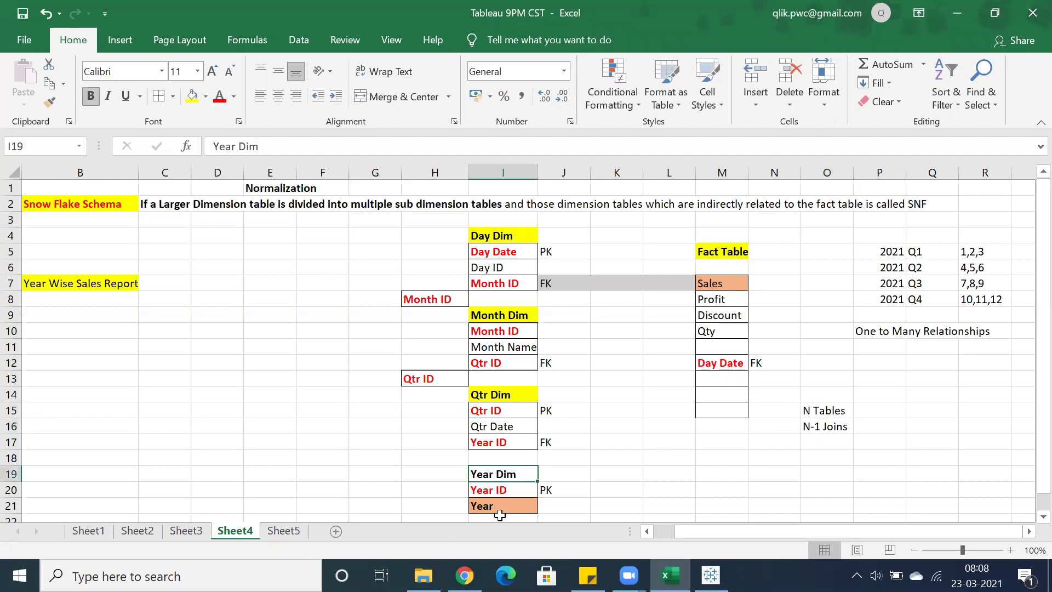
click(192, 96)
Trace the tables needed for the year-wise sales report, from Year and Sales through Fact Table, Day Dim, Month Dim and Qtr Dim.
click(491, 505)
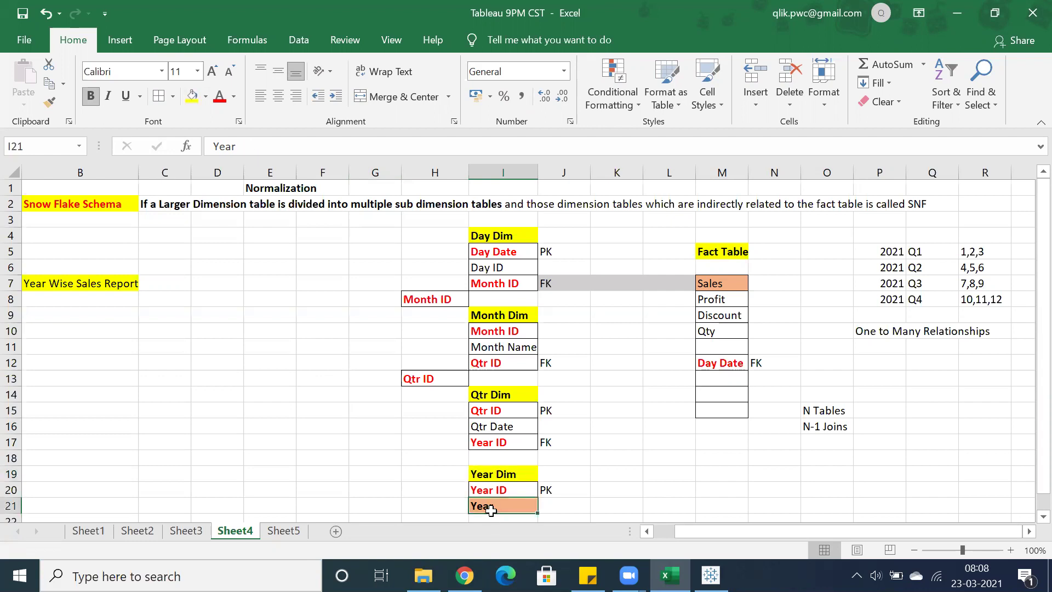
click(709, 287)
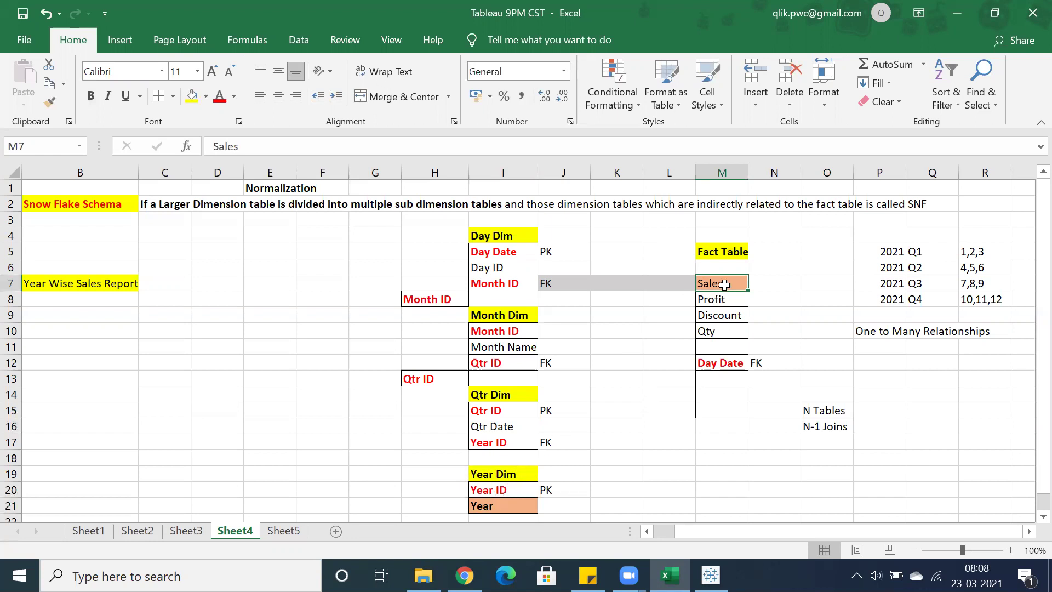
click(712, 251)
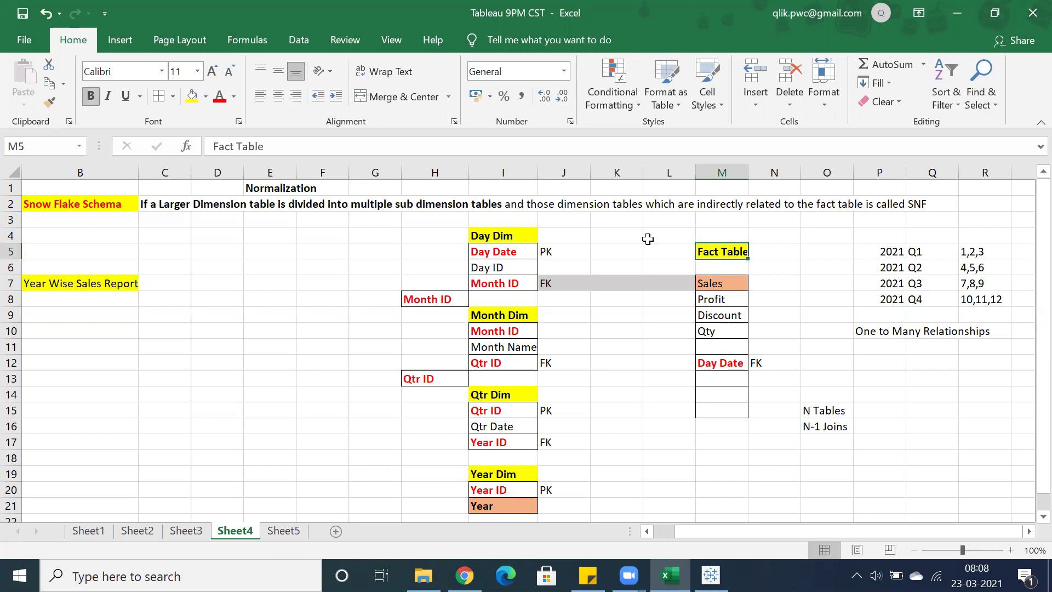
click(492, 228)
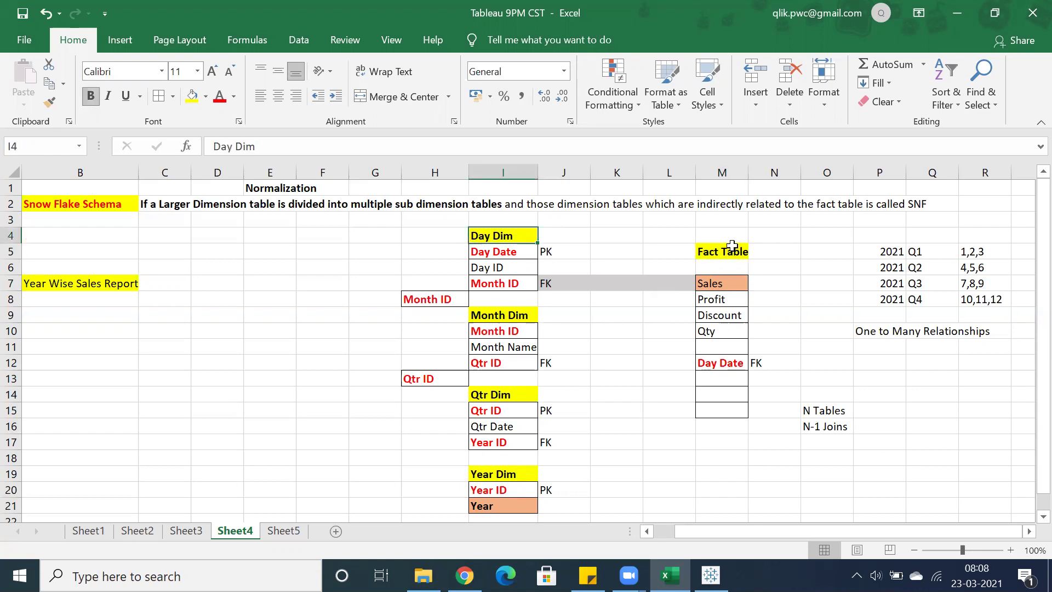
click(484, 313)
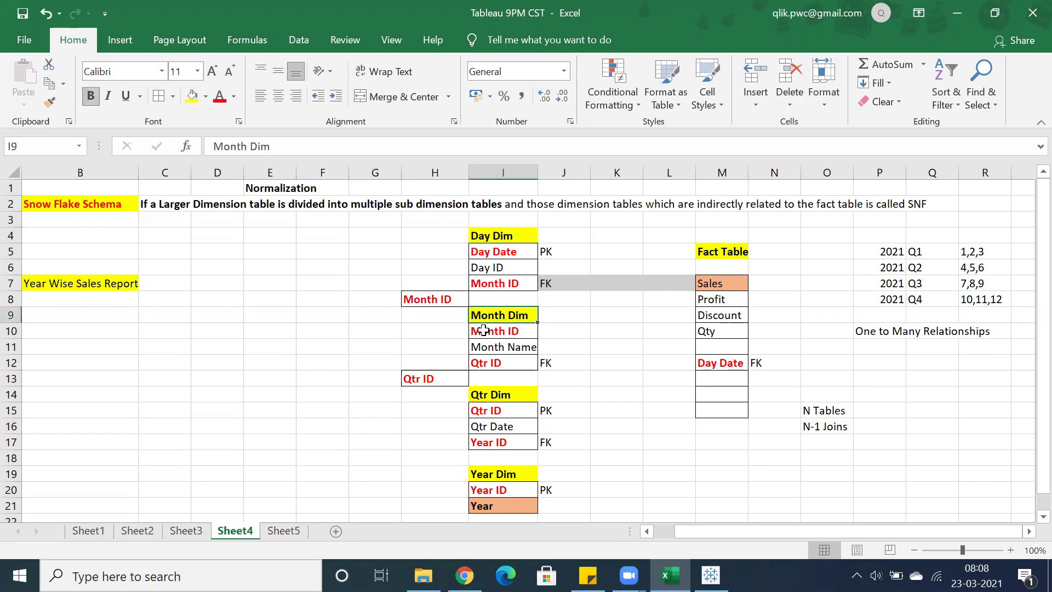
click(481, 390)
Copy the Year ID foreign key from Qtr Dim into cell H18 as the link to Year Dim.
click(480, 445)
key(ctrl+c)
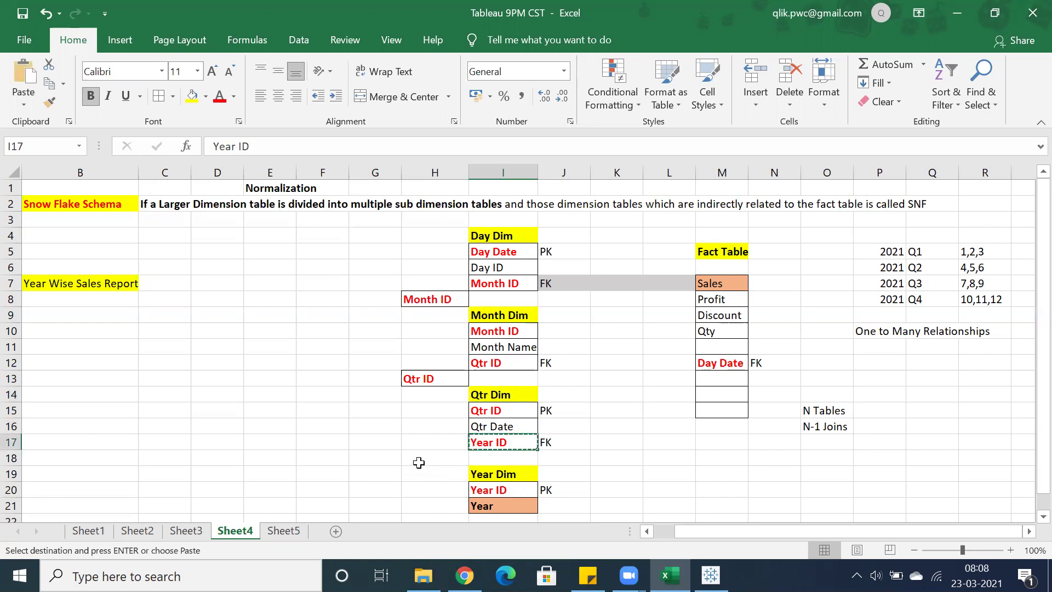
click(418, 456)
key(ctrl+v)
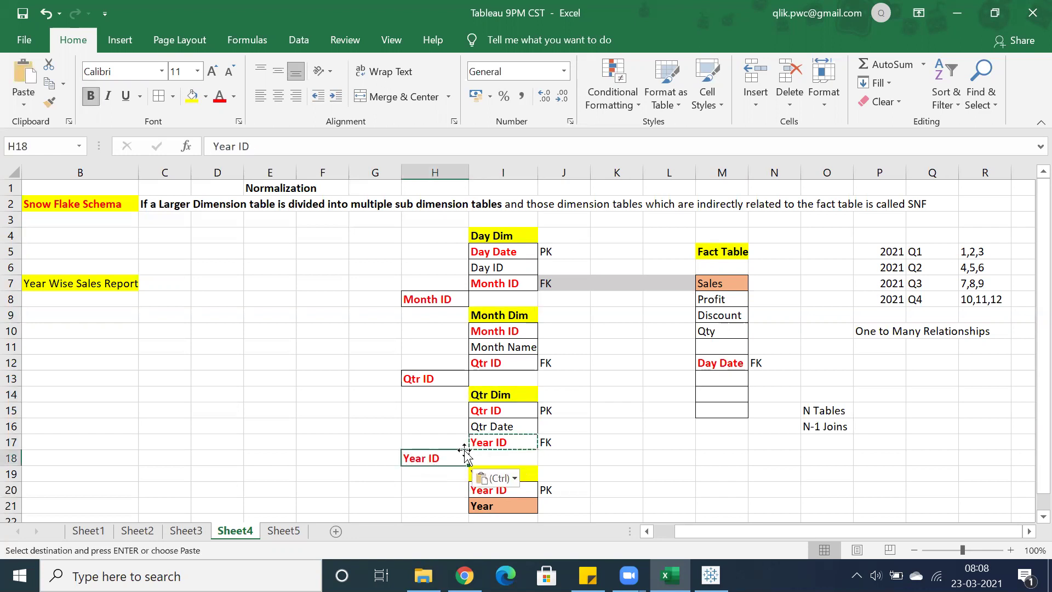
click(574, 443)
key(Escape)
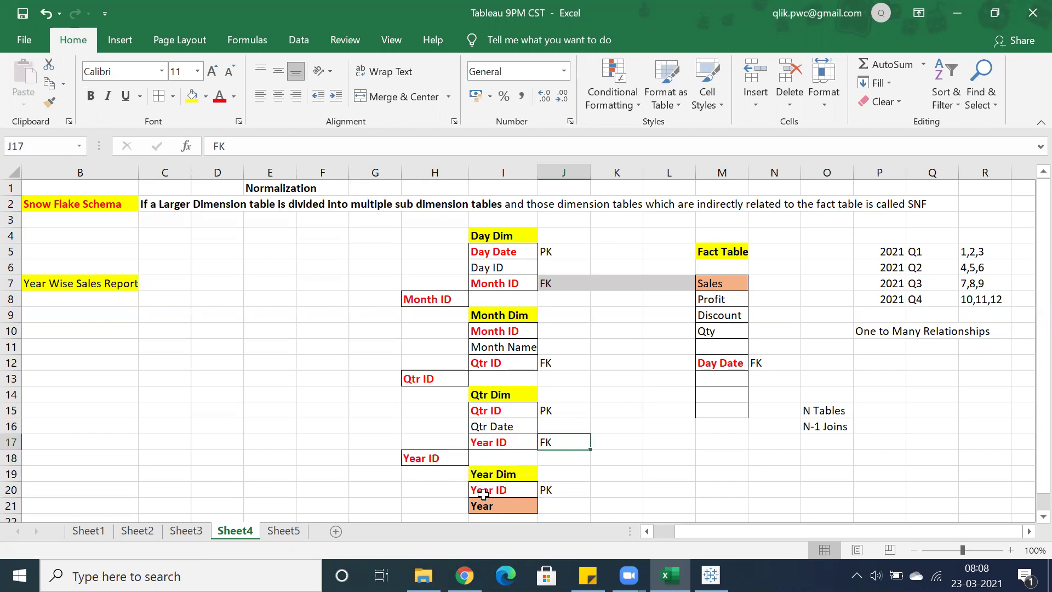
click(483, 493)
click(482, 456)
click(488, 441)
click(488, 485)
click(443, 459)
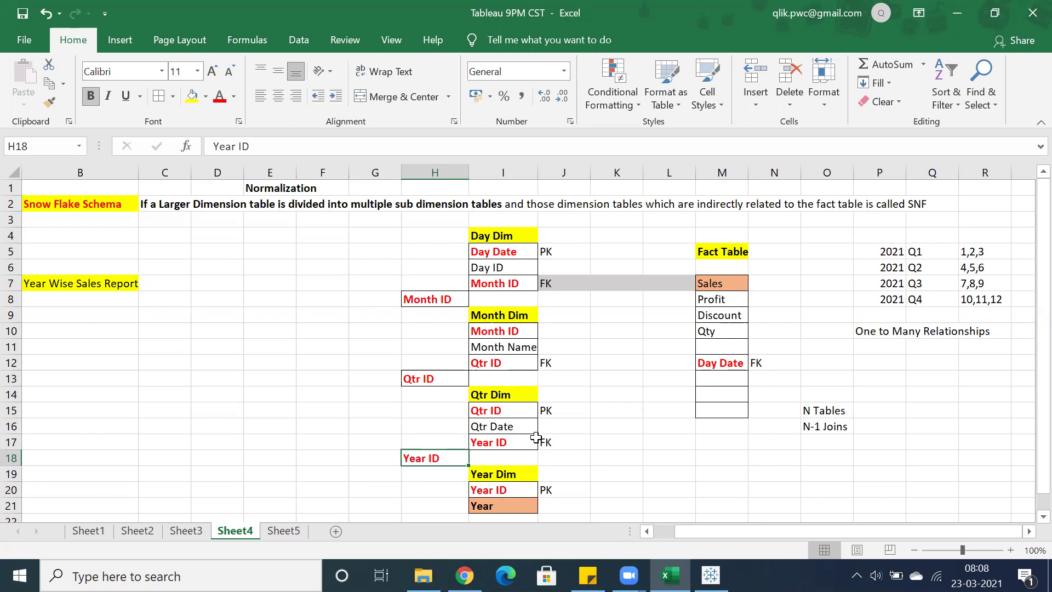
Switch to Tableau and add the LU_YEAR table to the DAY_CTR_SLS join canvas.
click(710, 575)
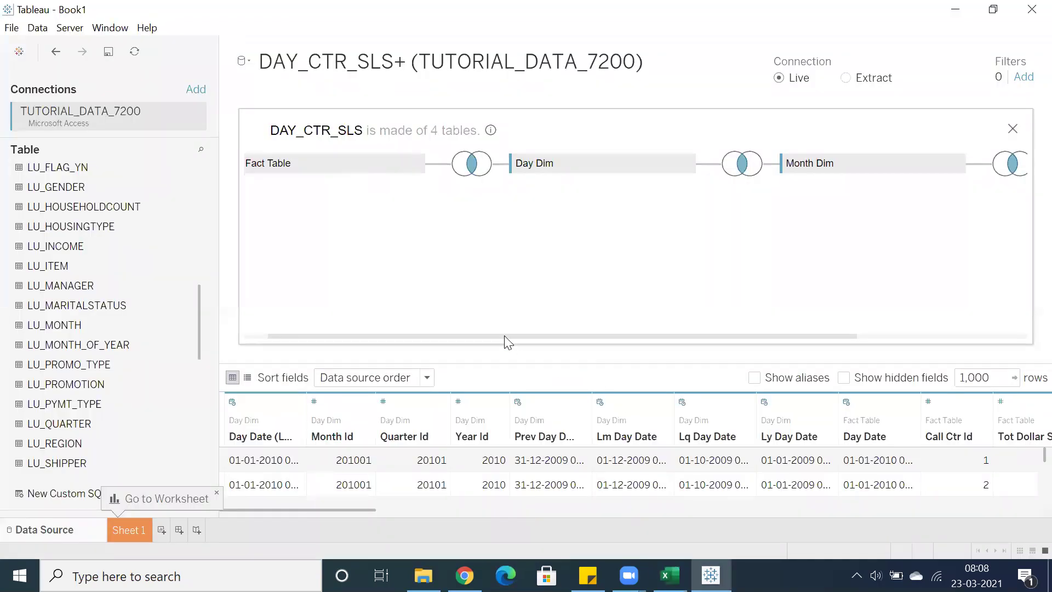
drag(512, 335, 699, 357)
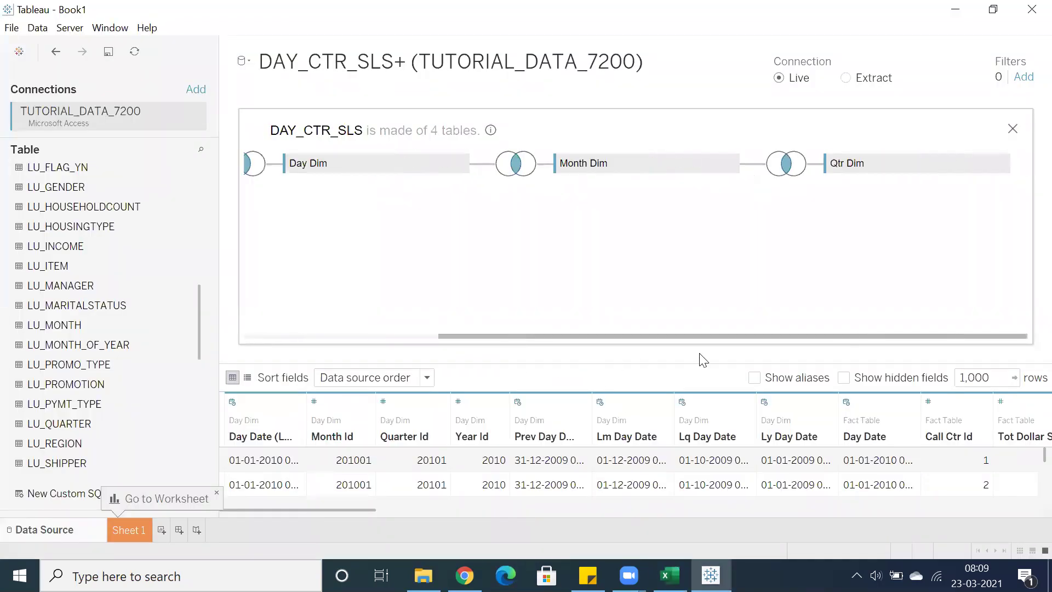
scroll(50, 329, down, 3)
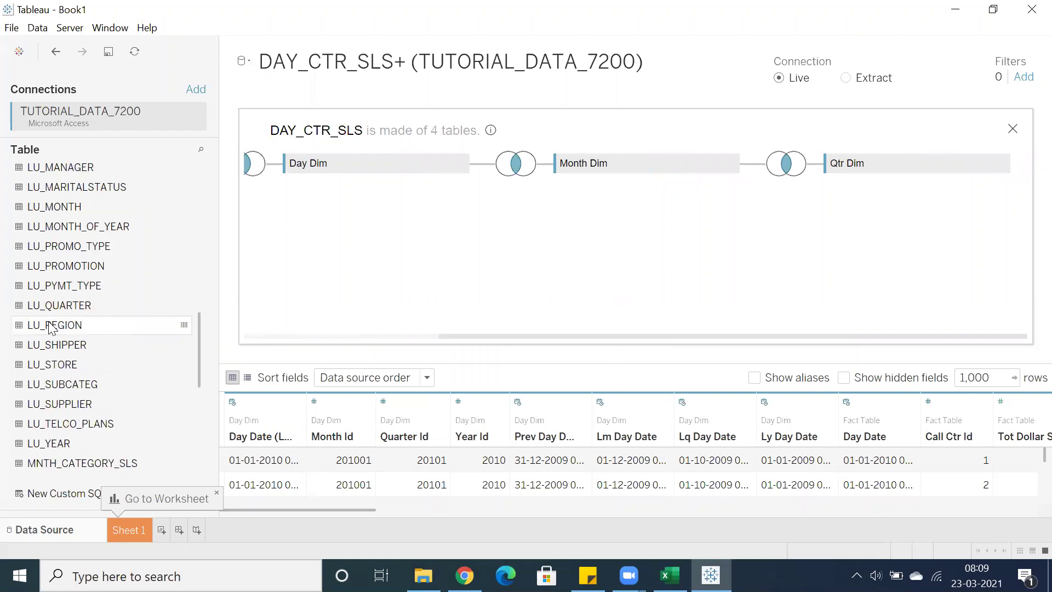
click(53, 384)
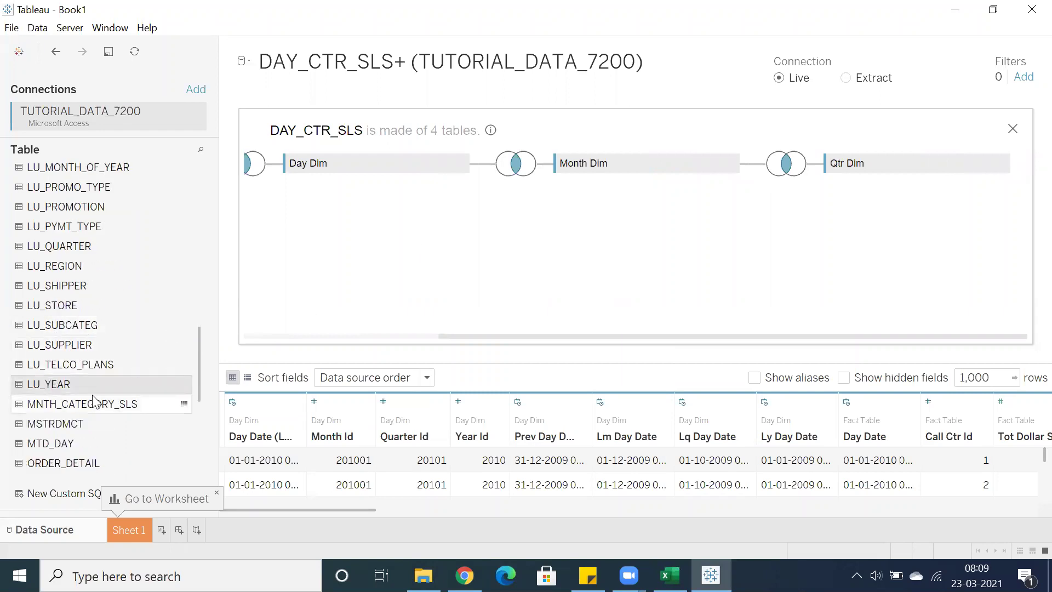
drag(90, 389, 354, 298)
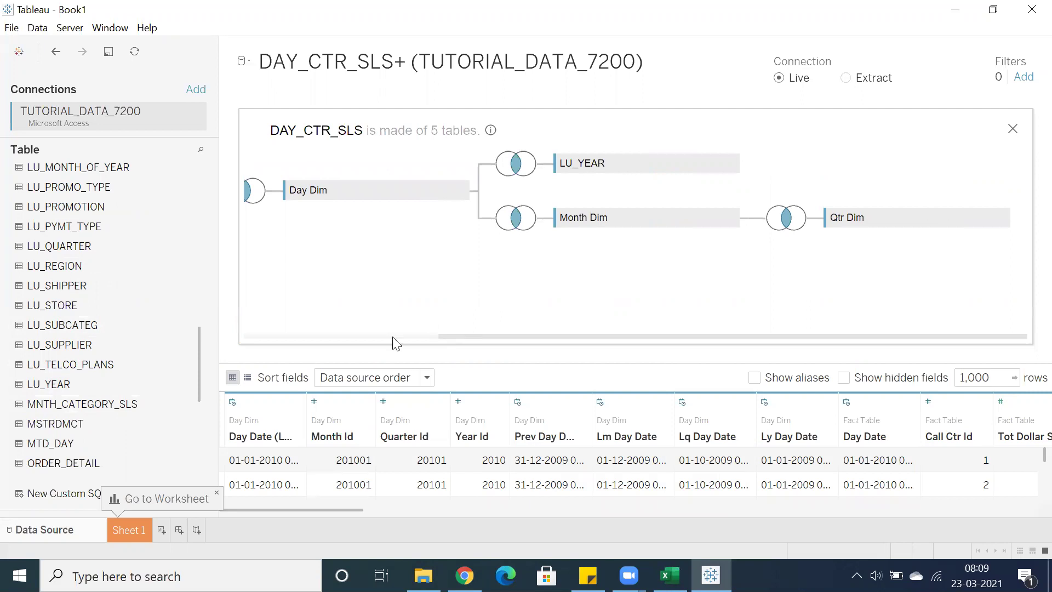
drag(452, 337, 243, 335)
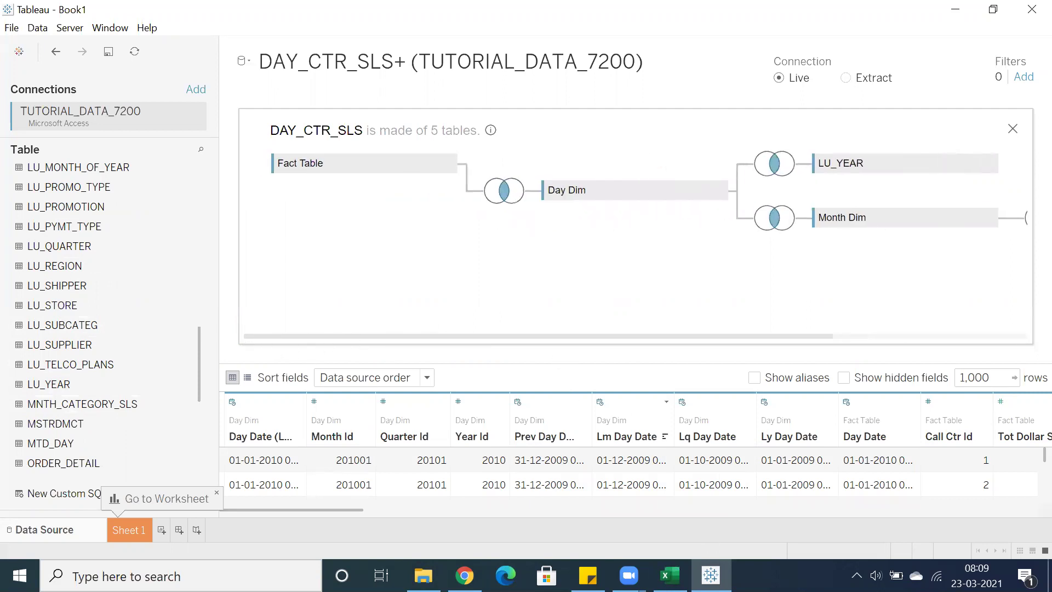
Switch to Excel and trace on Sheet4 how Year Dim relates to Qtr Dim and Month Dim.
click(669, 575)
scroll(527, 379, down, 2)
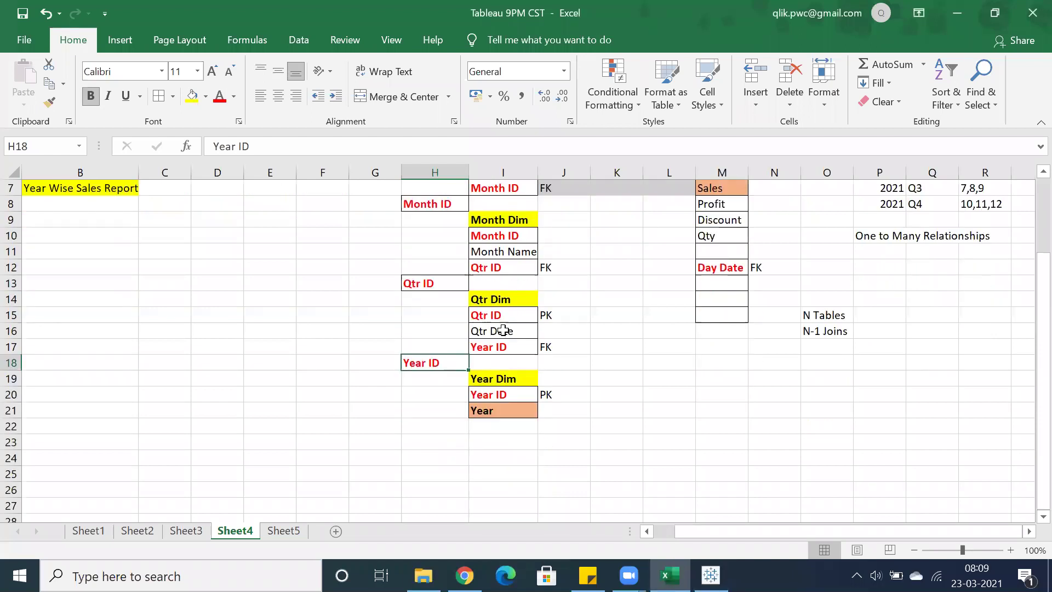
drag(493, 298, 510, 394)
click(498, 378)
click(492, 301)
click(493, 379)
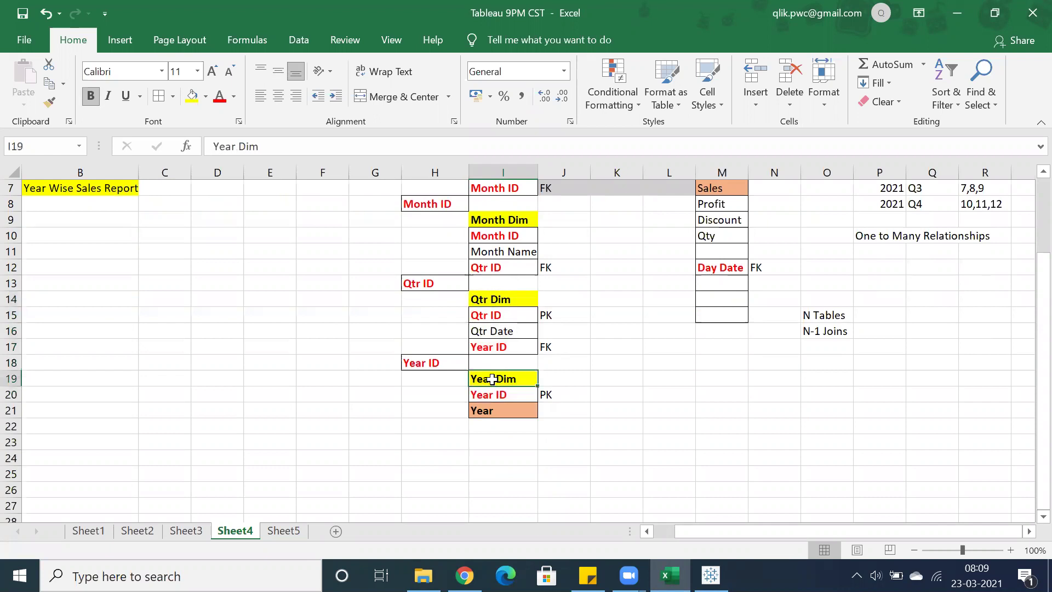
click(494, 302)
click(481, 220)
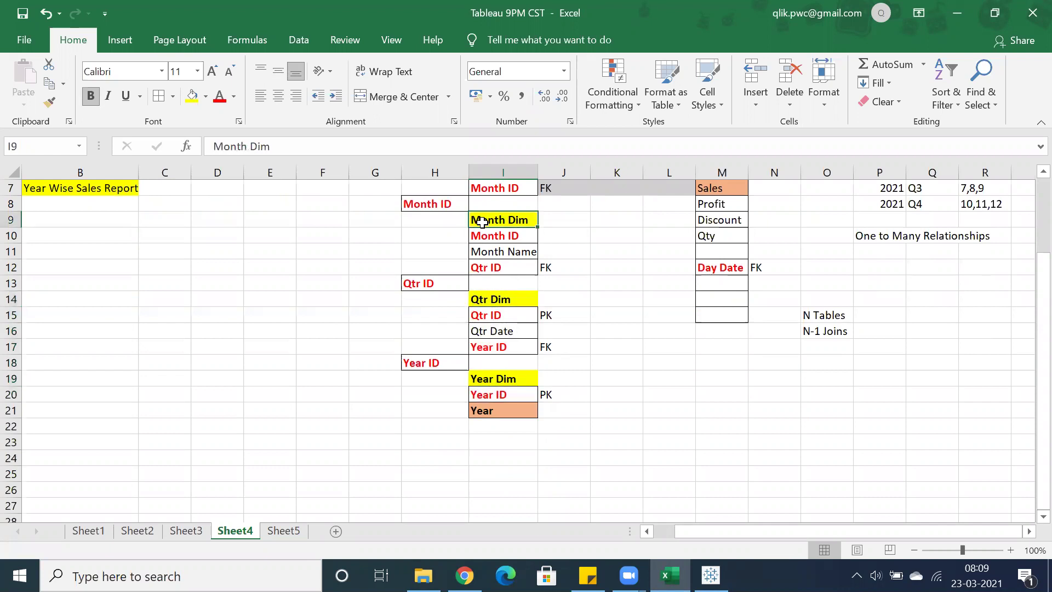
click(483, 305)
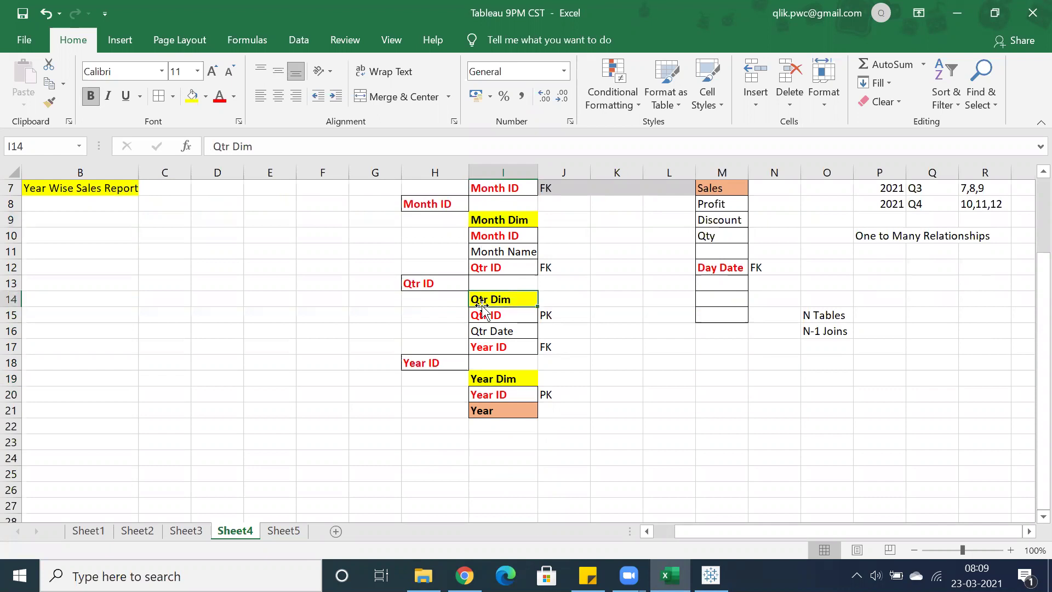
click(509, 378)
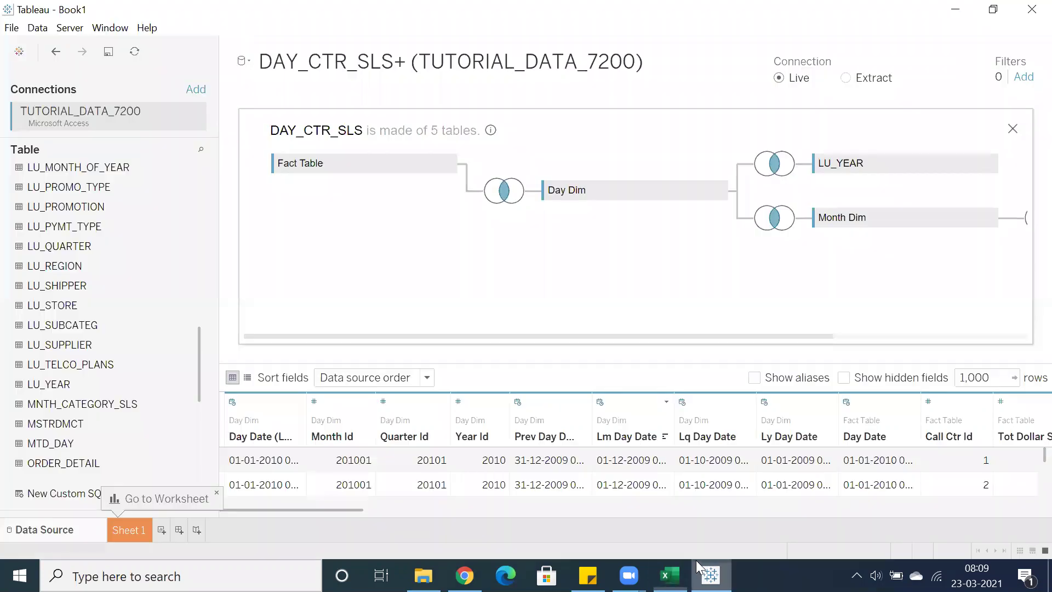
Switch to Tableau and examine the join clause between Day Dim and LU_YEAR.
click(702, 570)
drag(572, 335, 745, 361)
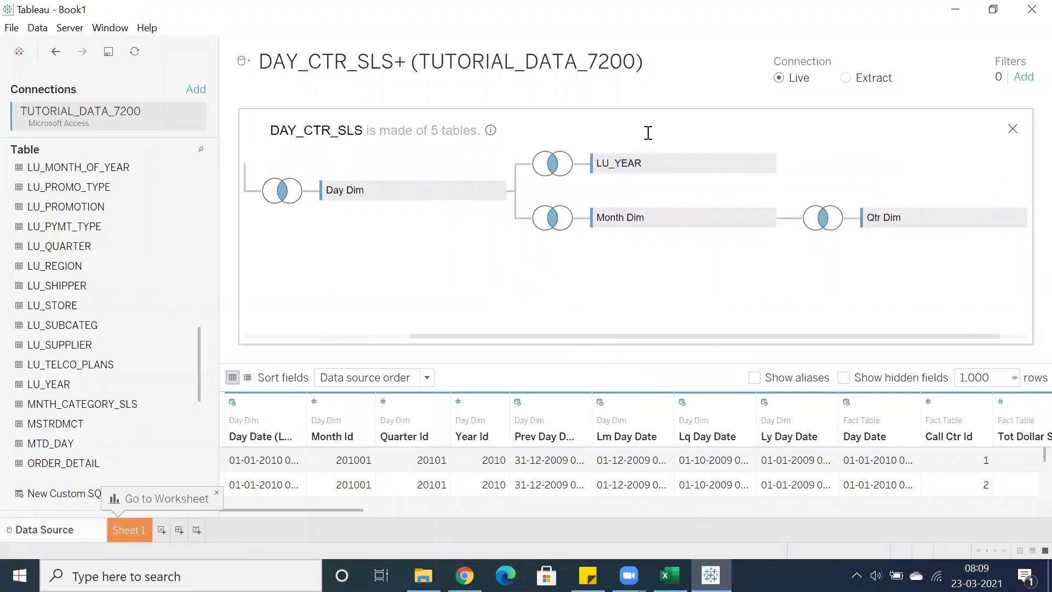
drag(586, 336, 646, 328)
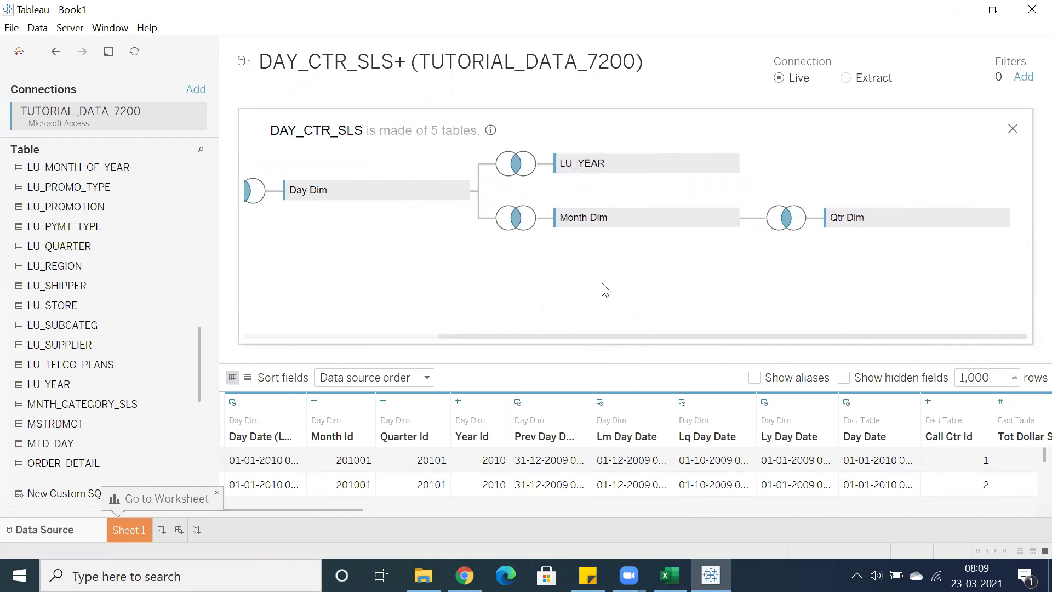
click(521, 168)
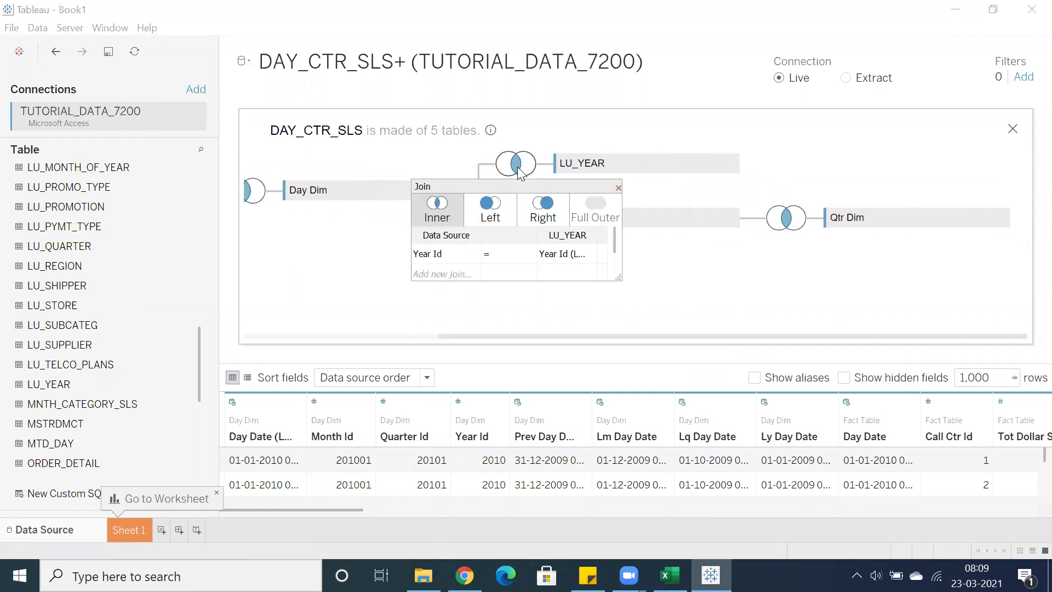
click(618, 188)
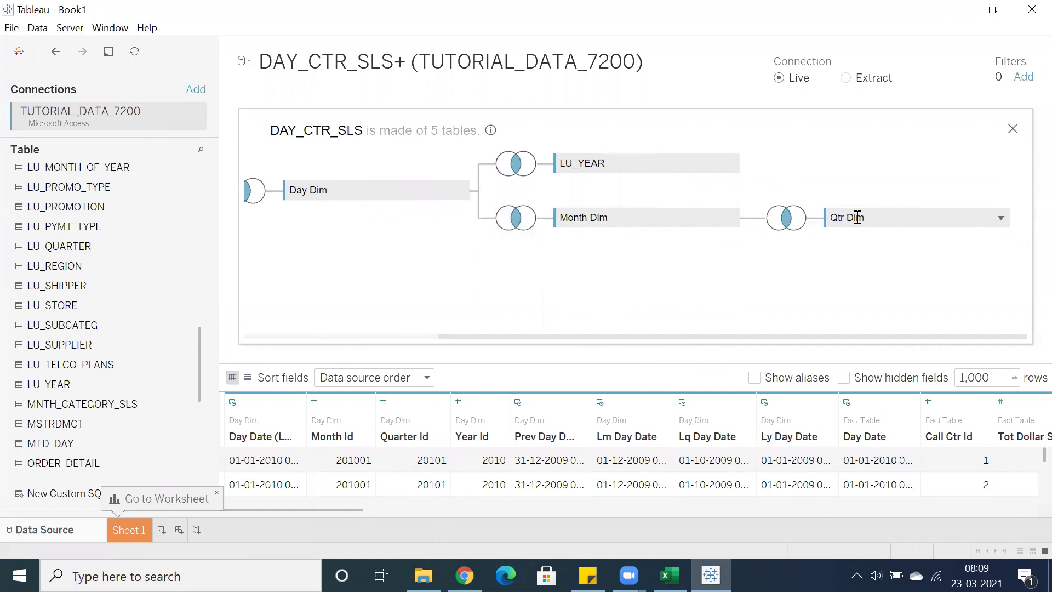
Rename the LU_YEAR table on the join canvas as Year Dim.
double_click(636, 165)
text(Year Dim)
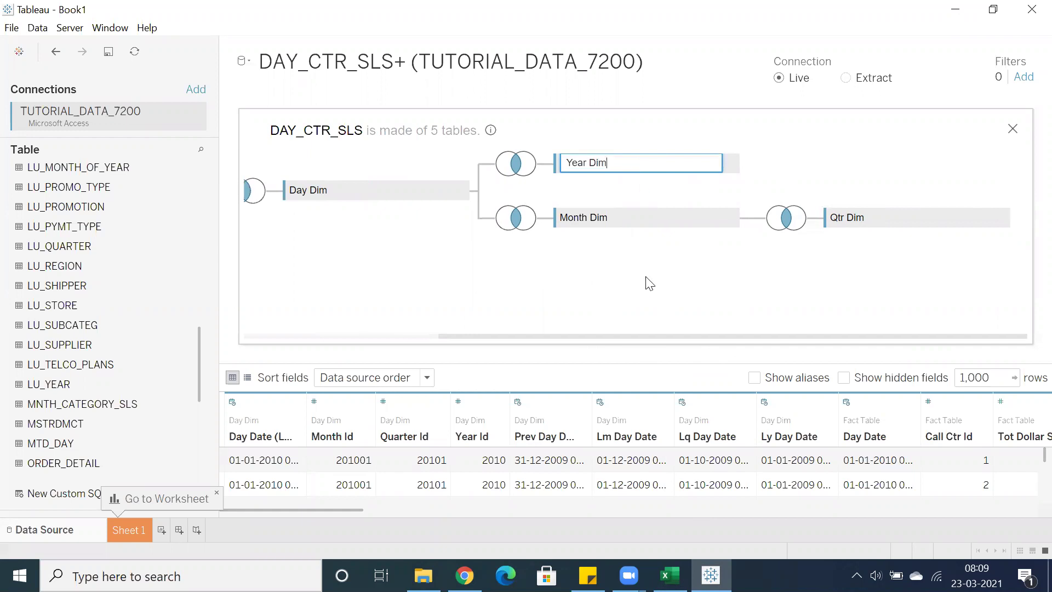
key(Return)
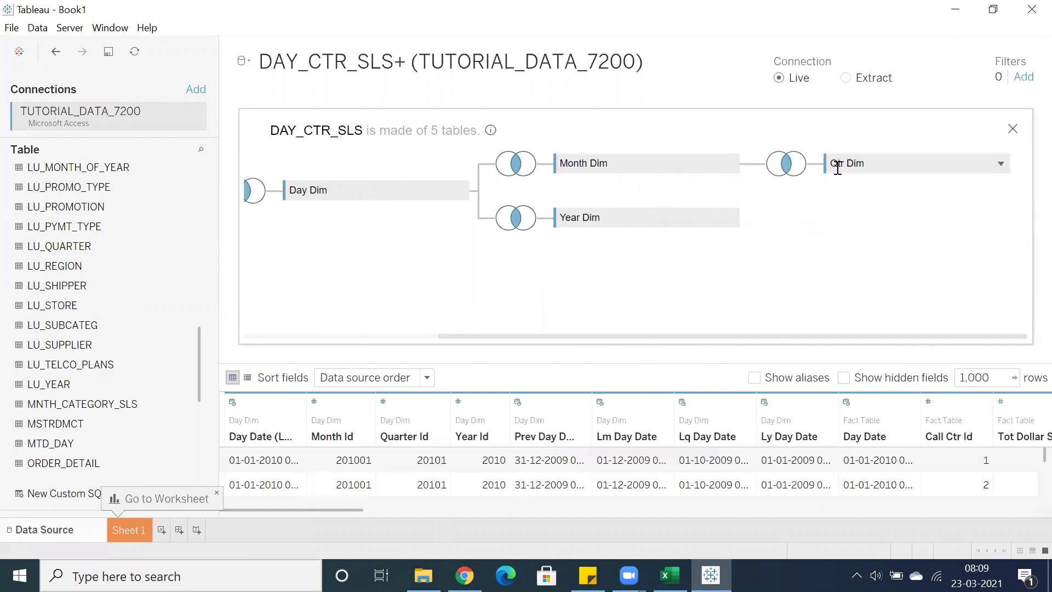
Try Quarter Id (Lu Quarter) as the data source field in the Year Dim join clause.
click(517, 220)
drag(617, 330, 738, 368)
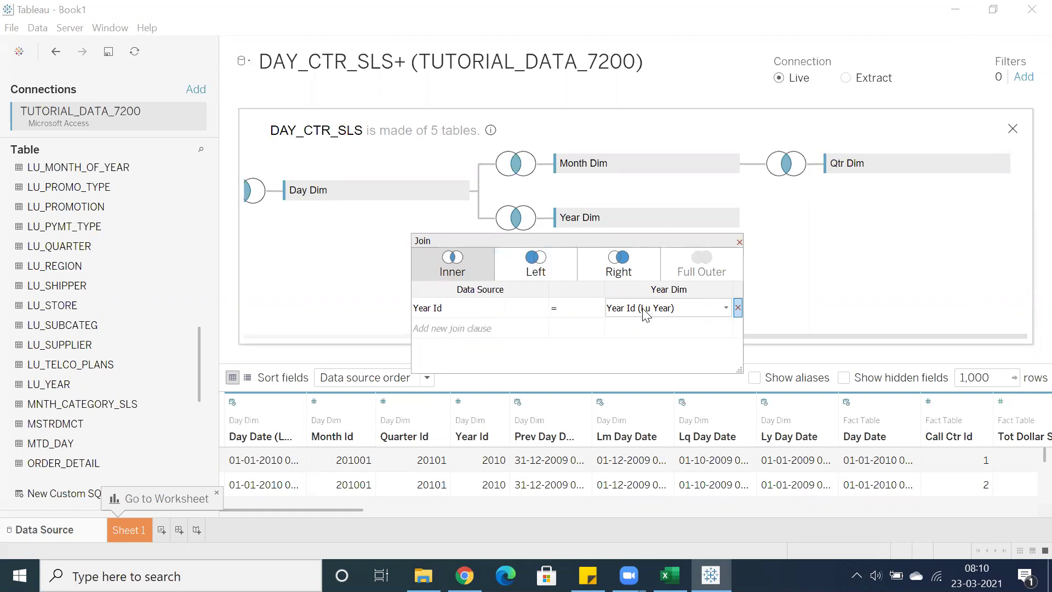
click(497, 311)
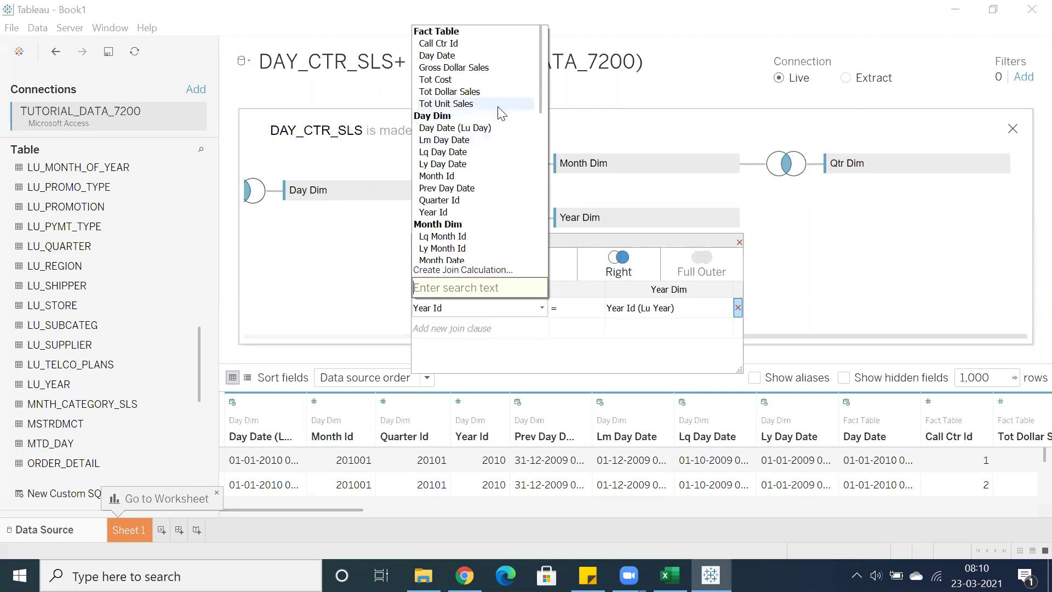
scroll(499, 129, down, 4)
scroll(499, 138, down, 6)
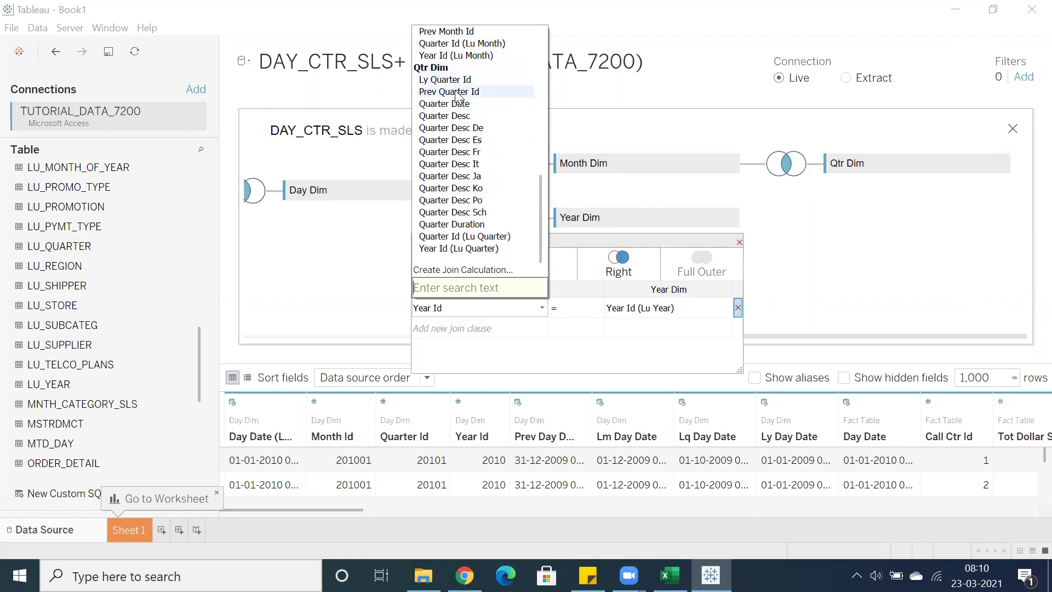
click(436, 236)
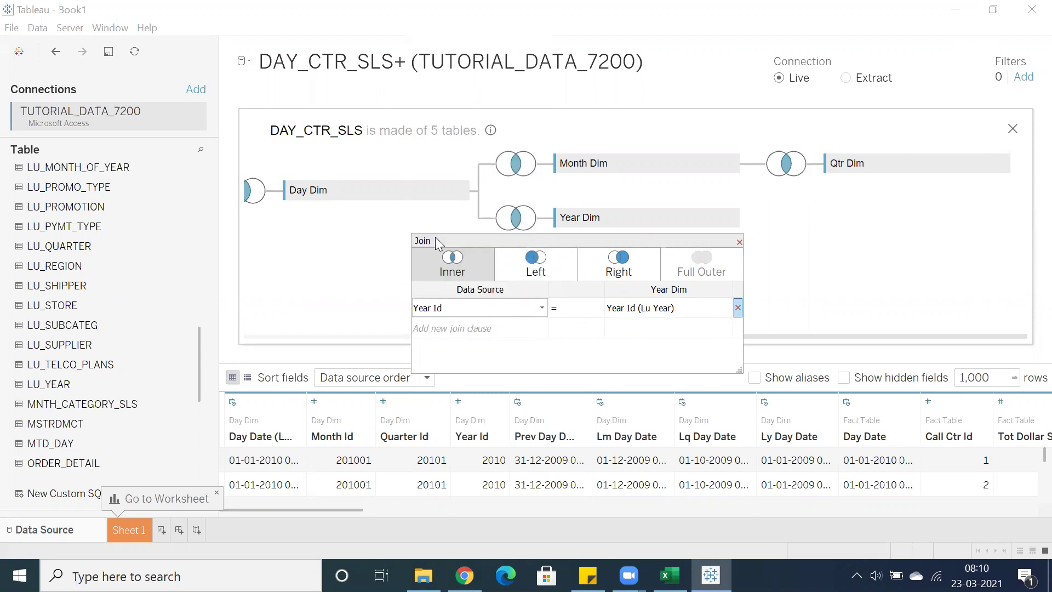
click(737, 242)
drag(597, 336, 822, 336)
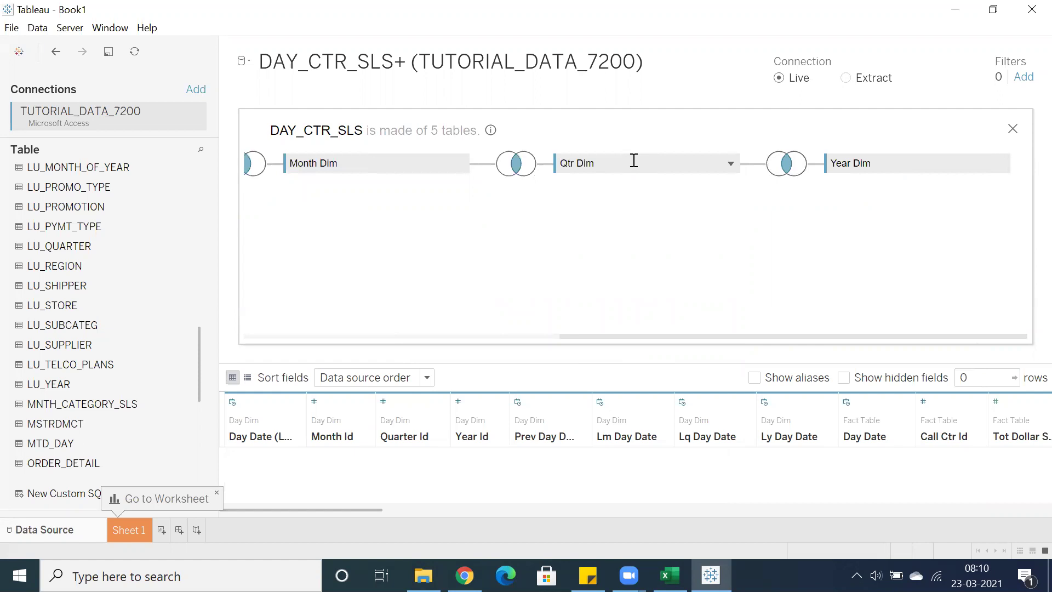
Join Qtr Dim to Year Dim by setting the clause's data source field to Year Id (Lu Quarter).
click(789, 171)
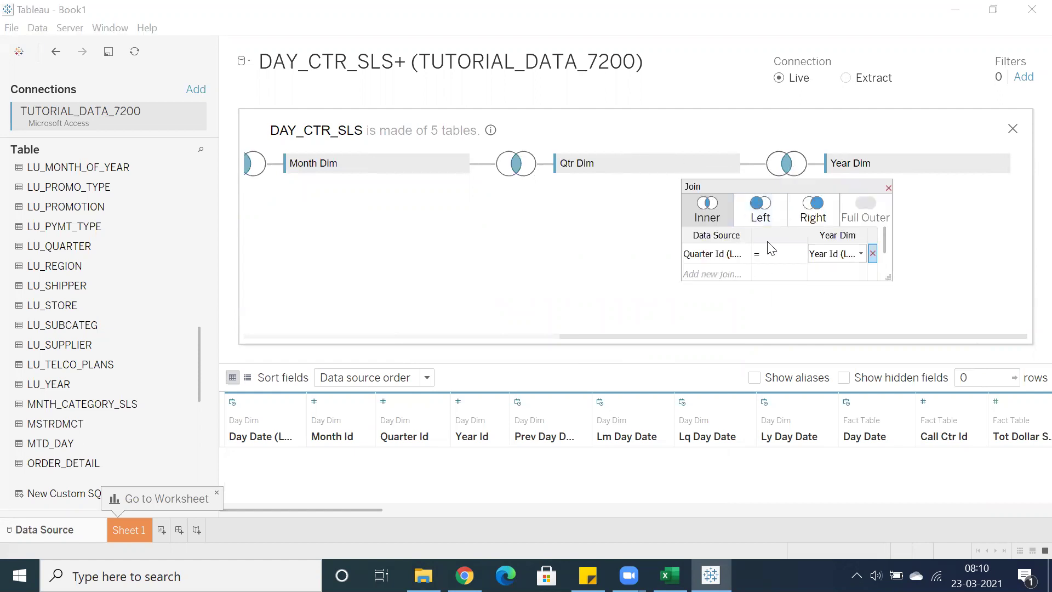
click(701, 255)
scroll(758, 319, down, 5)
scroll(758, 319, down, 5)
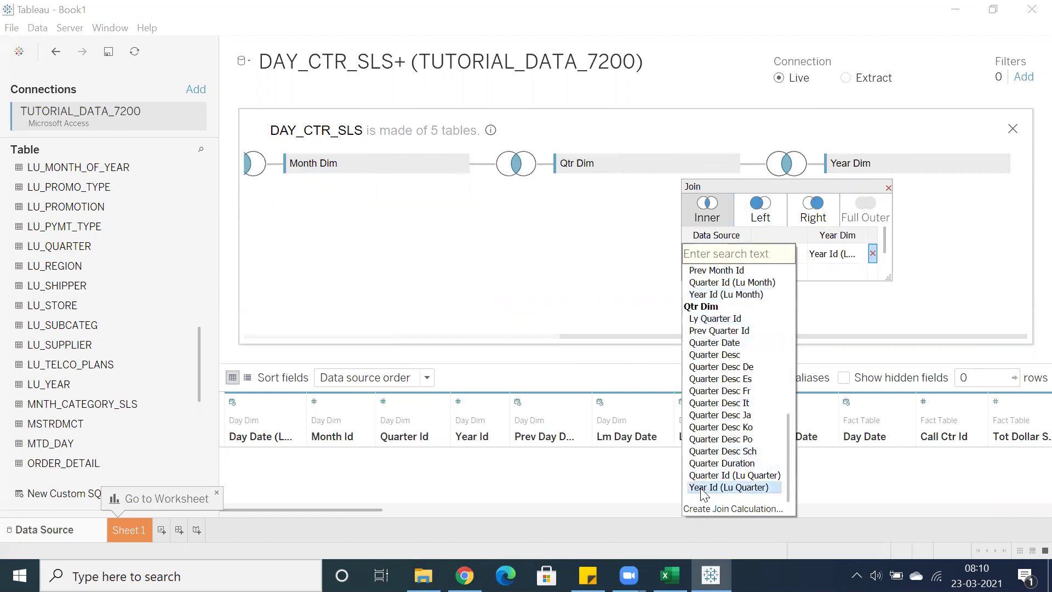
click(703, 489)
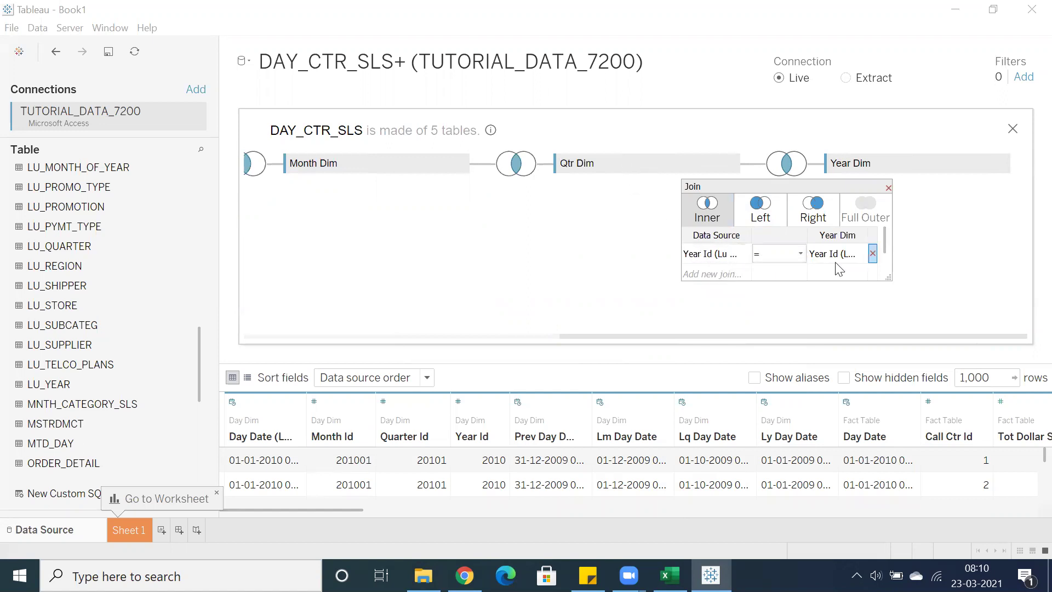
click(888, 187)
Check the Year ID link on Sheet4 in Excel, and compare it with the chain of joined tables in Tableau.
click(669, 575)
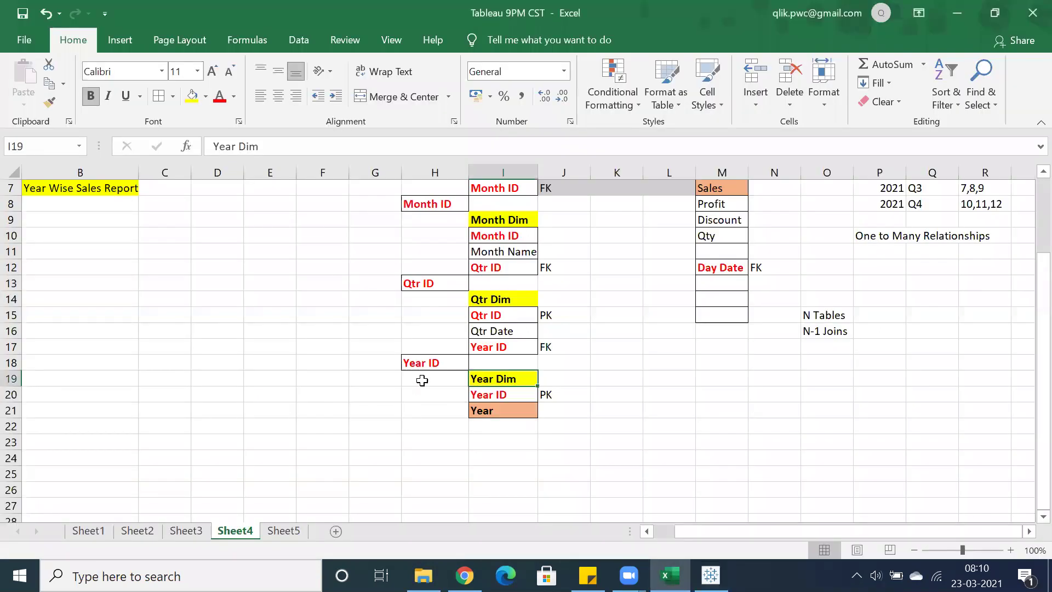
click(421, 364)
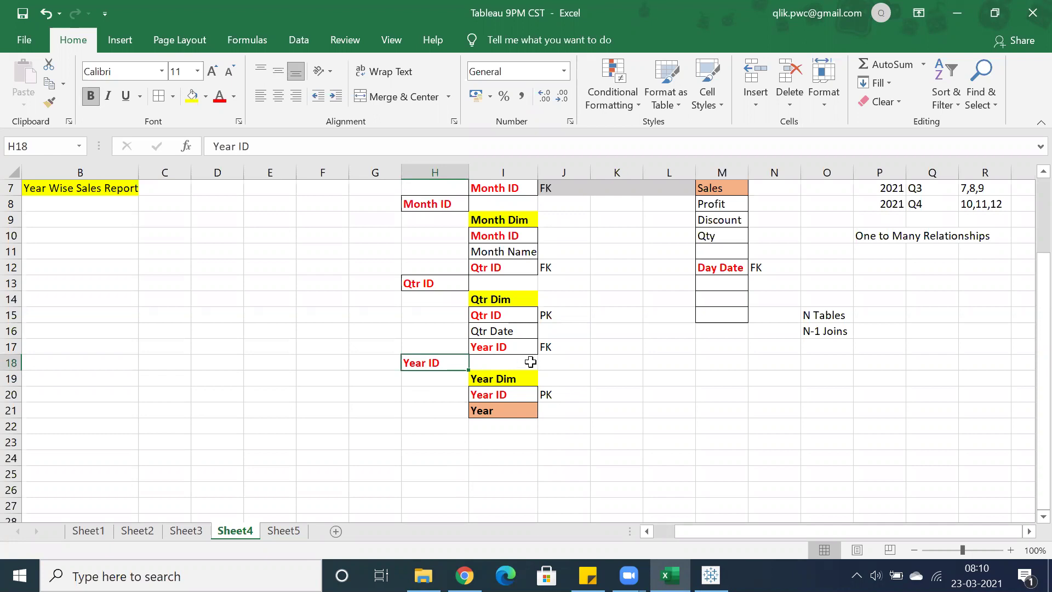
mouse_move(669, 575)
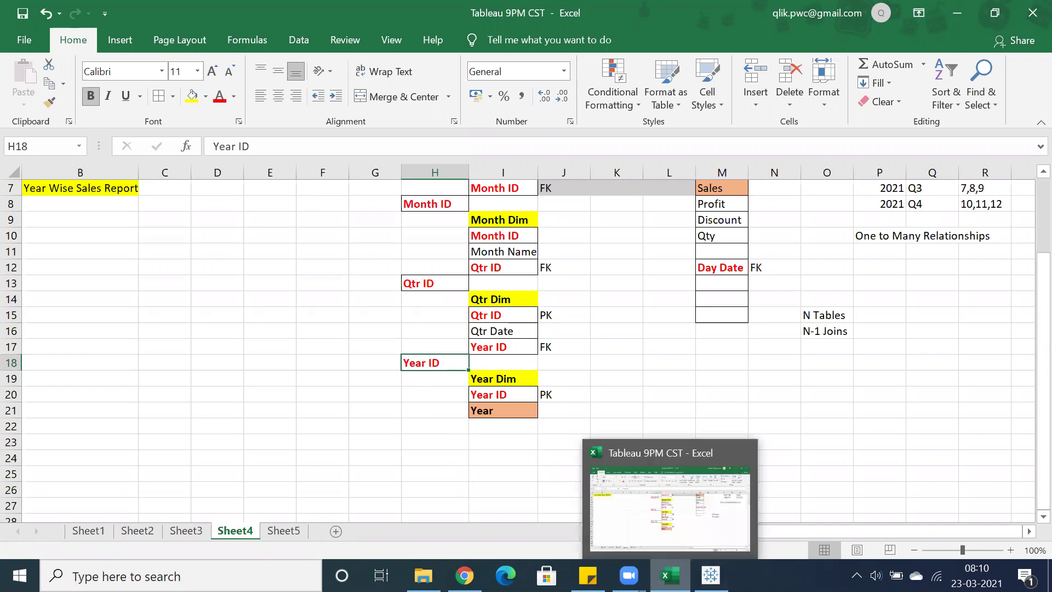
click(710, 575)
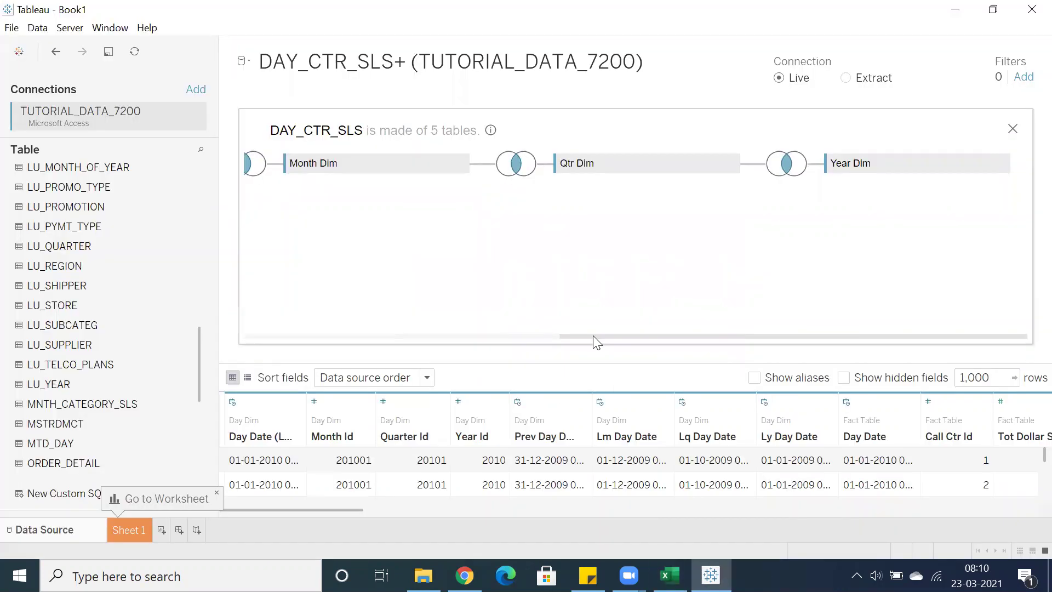
drag(578, 344, 271, 346)
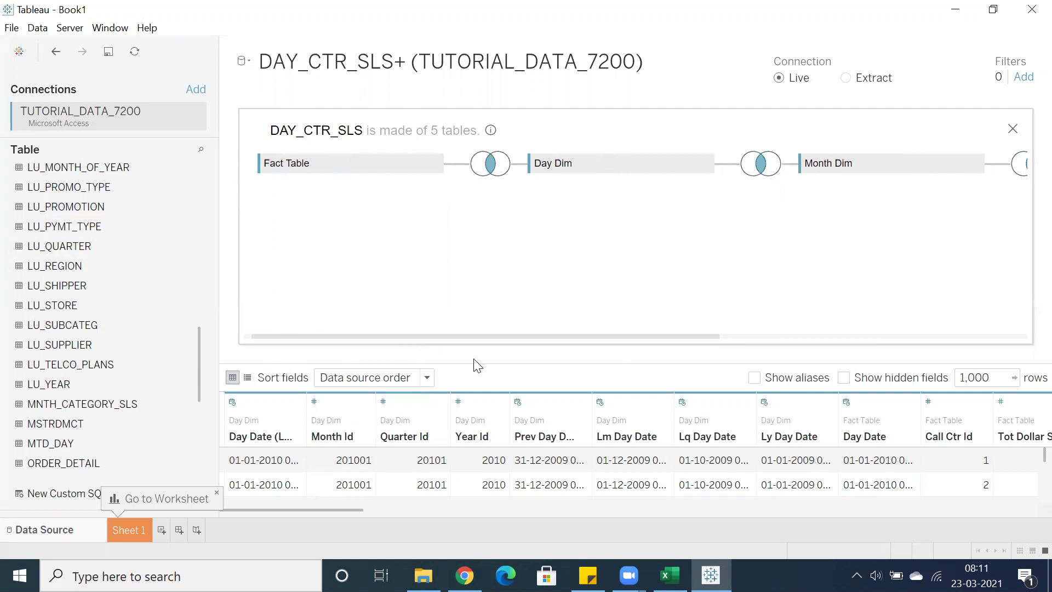
drag(469, 359, 475, 403)
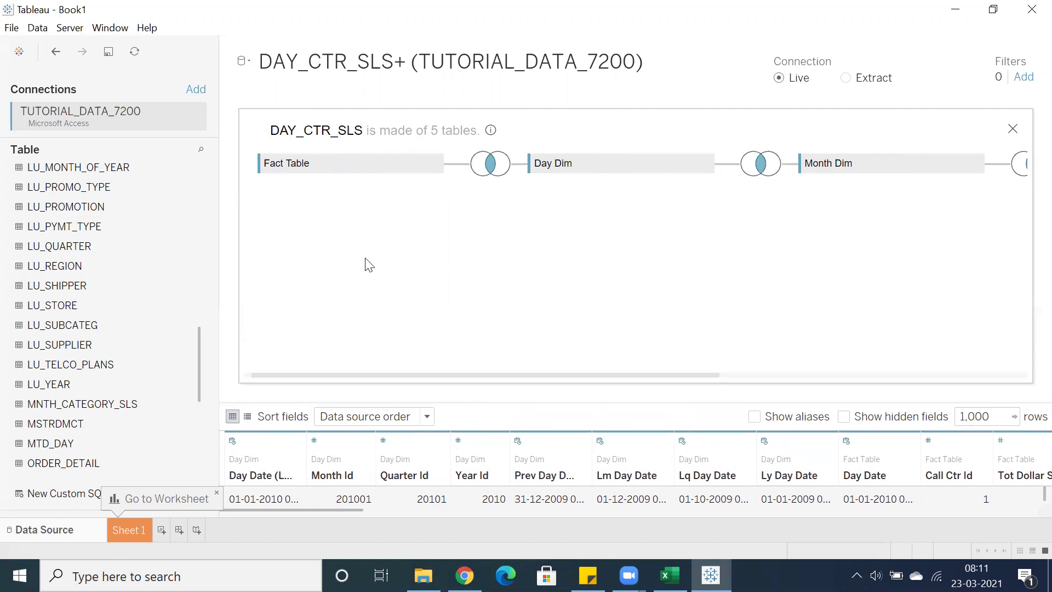
drag(410, 375, 378, 409)
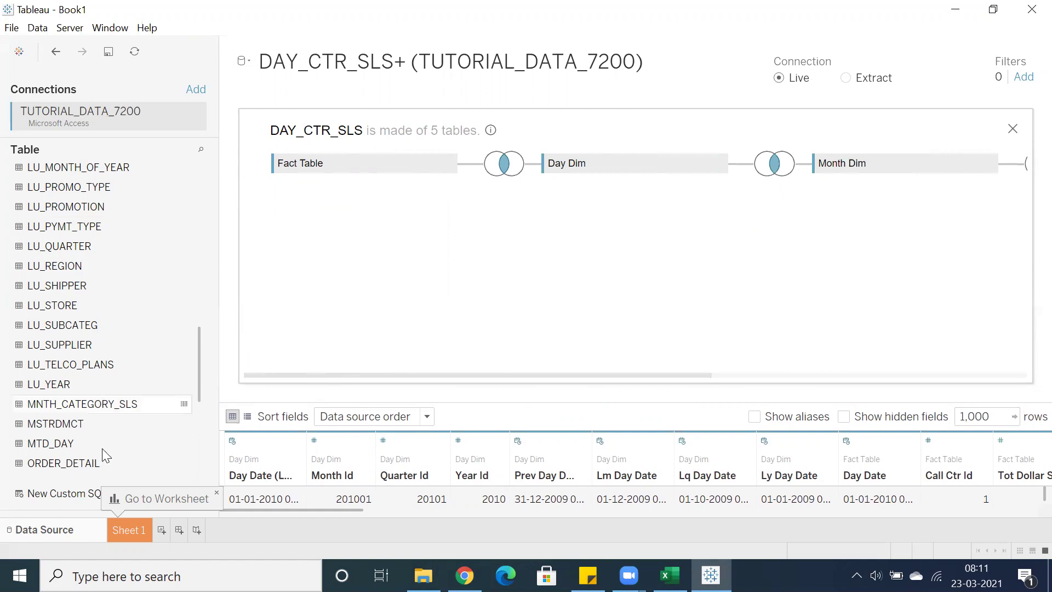
Examine the editor for a new custom SQL query and close it without adding a query.
drag(52, 496, 436, 197)
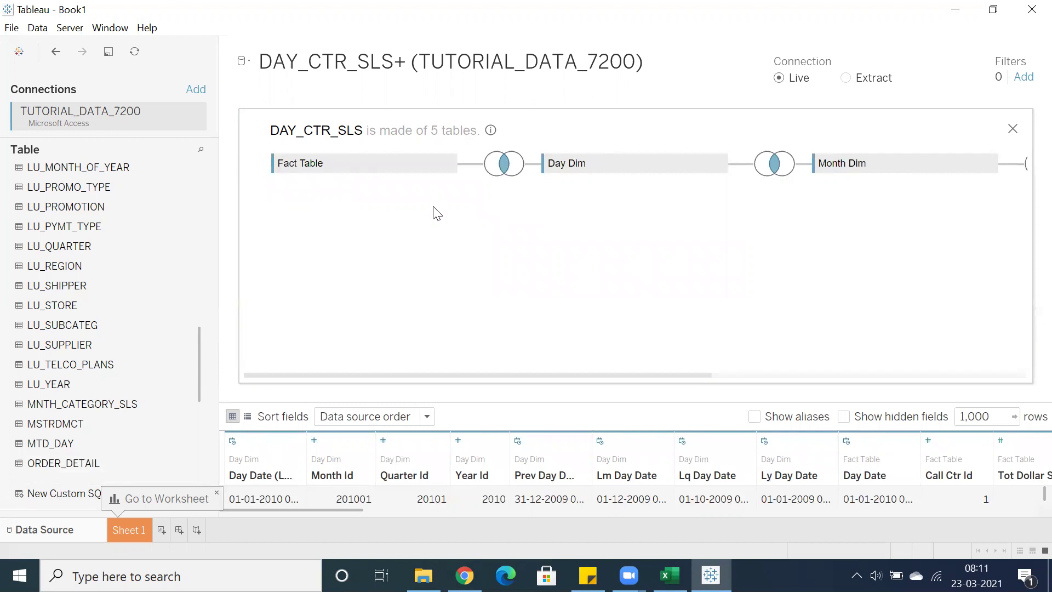
drag(102, 459, 323, 289)
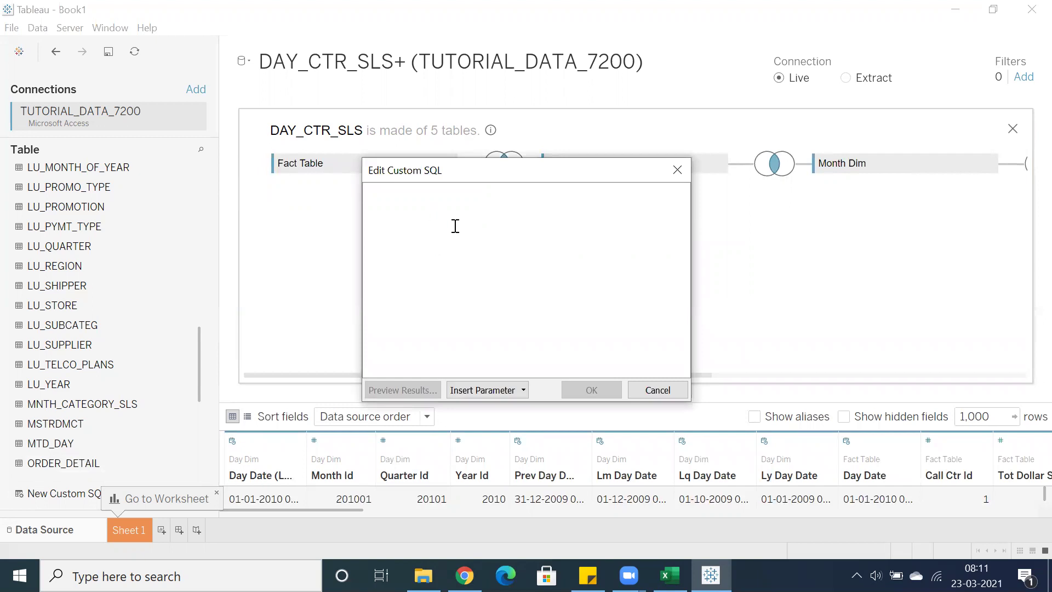
click(676, 170)
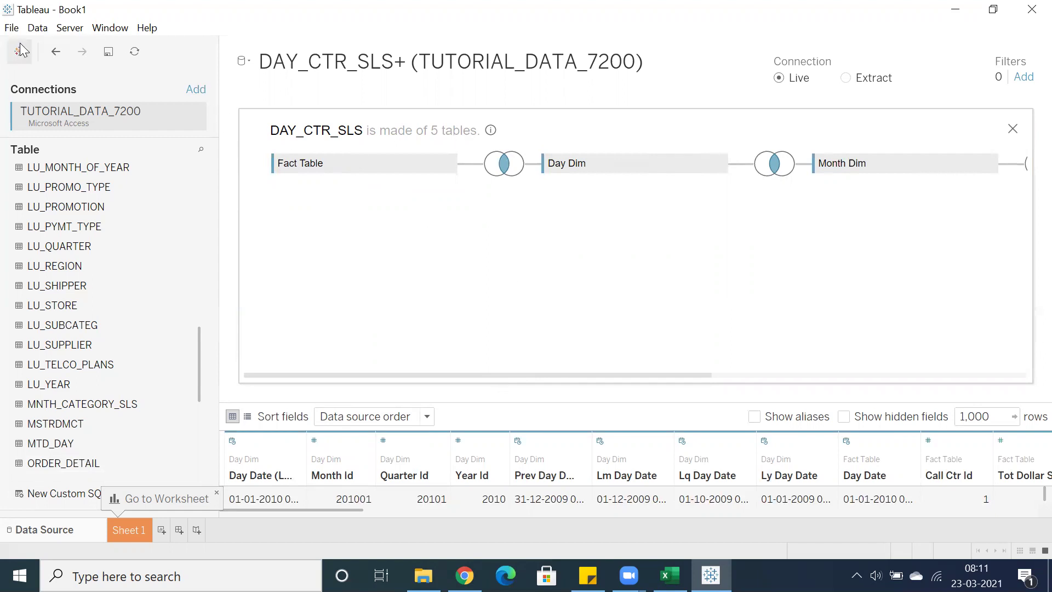
Open the join between Qtr Dim and Year Dim, and enlarge its dialog to read the full clause.
click(38, 27)
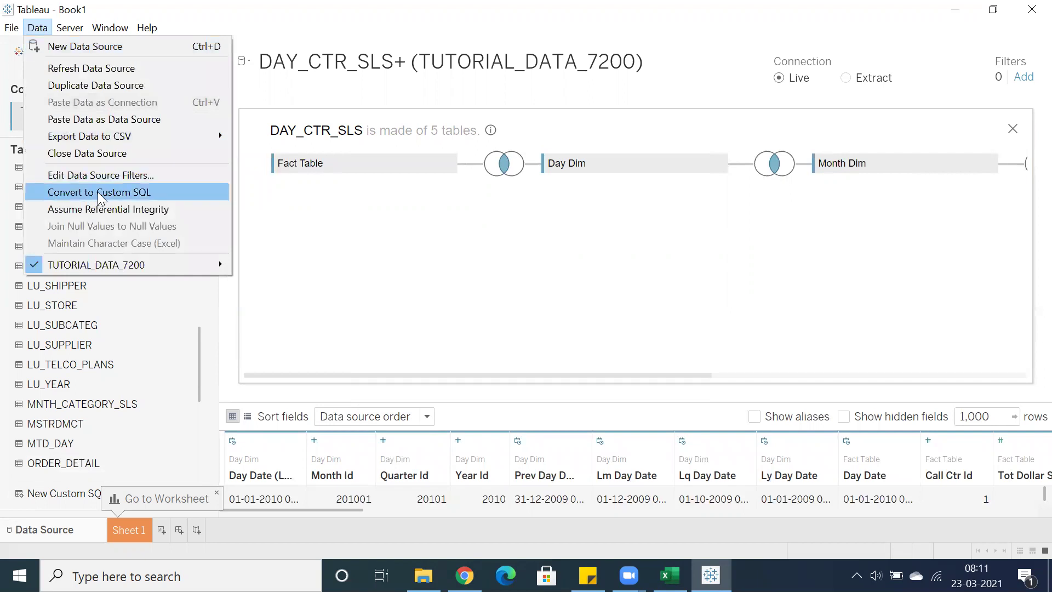
click(341, 239)
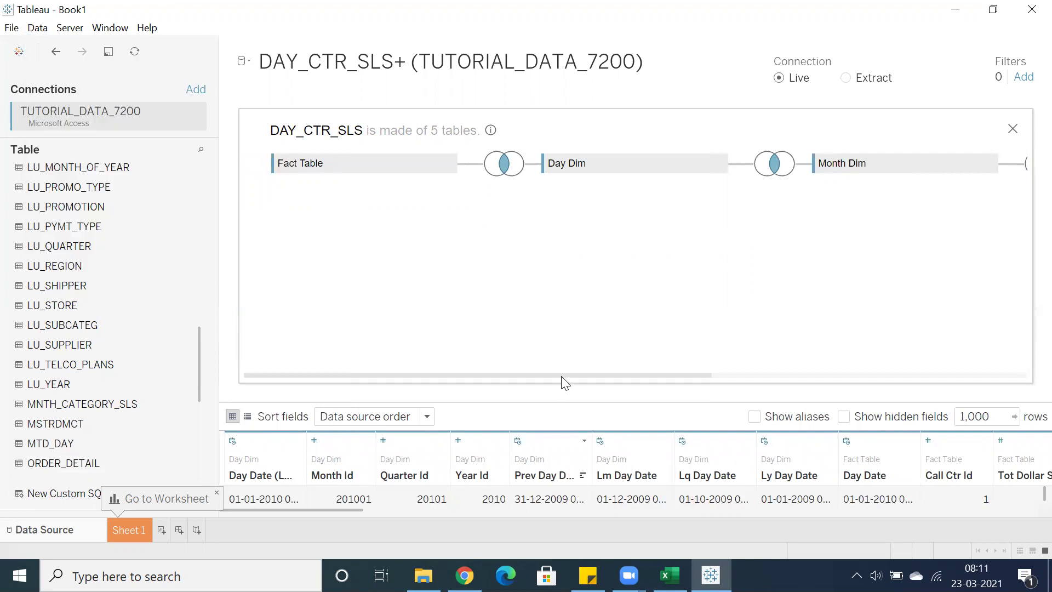
drag(555, 375, 683, 371)
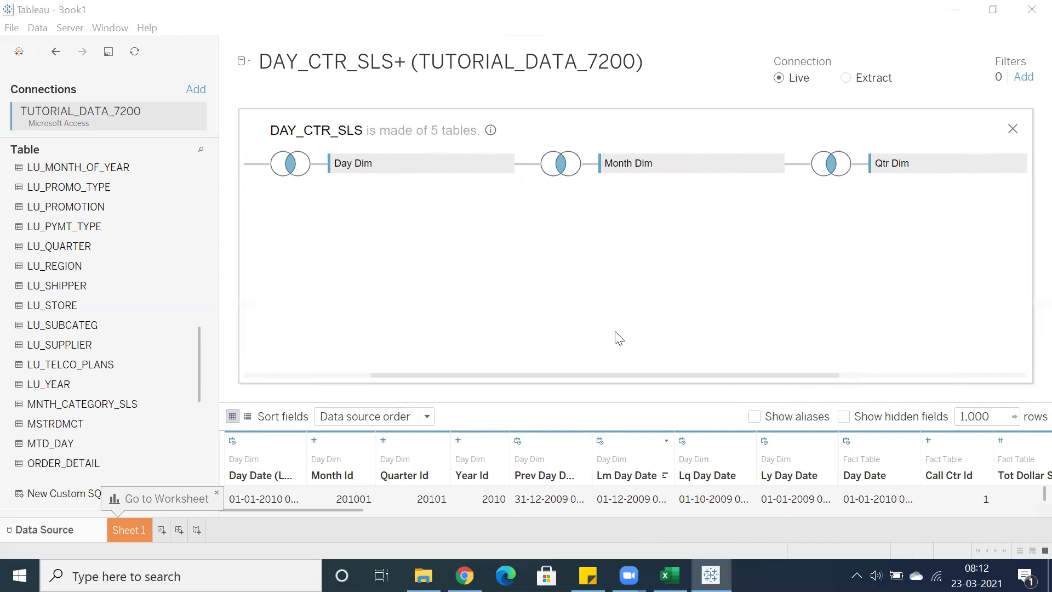
drag(580, 375, 798, 400)
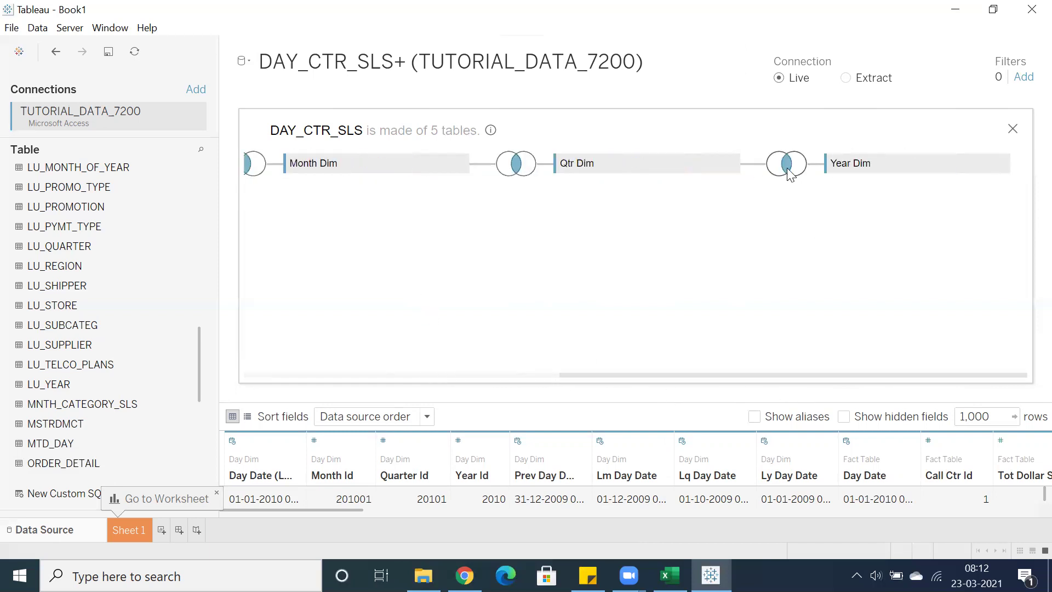
click(787, 164)
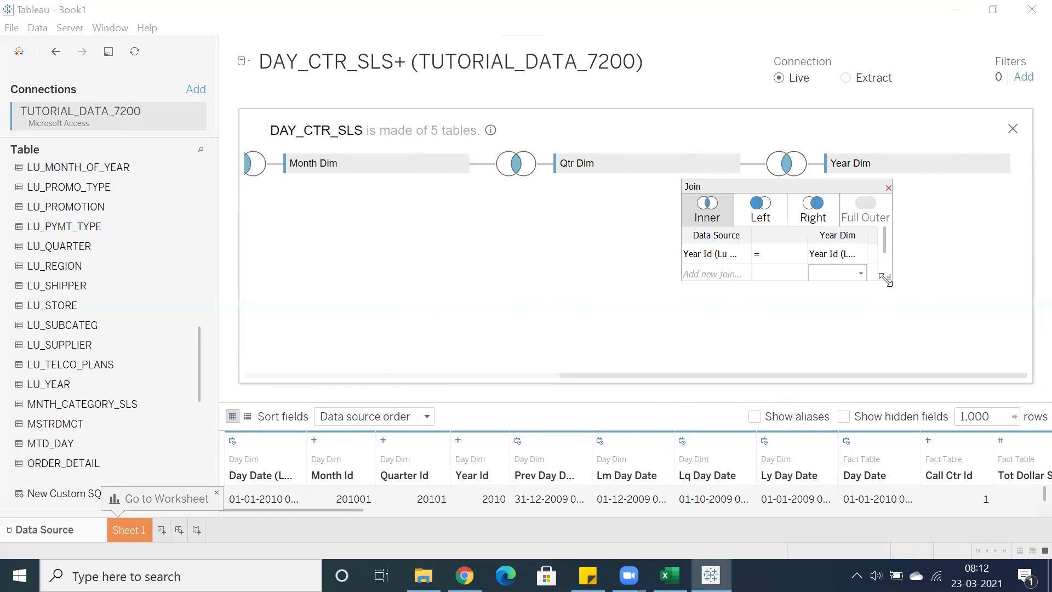
drag(885, 279, 971, 320)
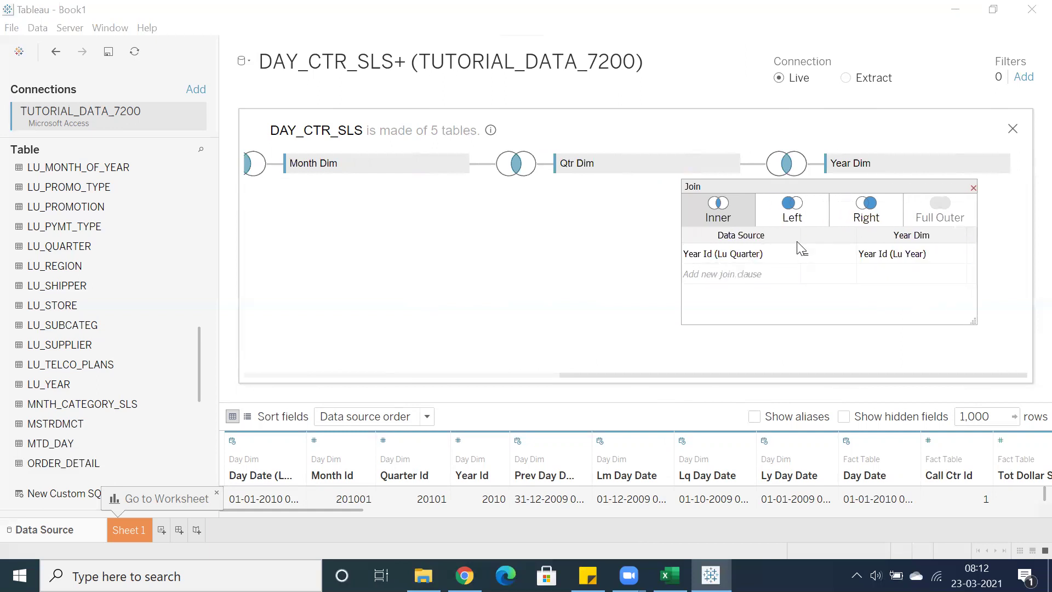
Review the available data source fields for the Year Dim join clause, close the join unchanged, and return to the chain's start.
click(787, 258)
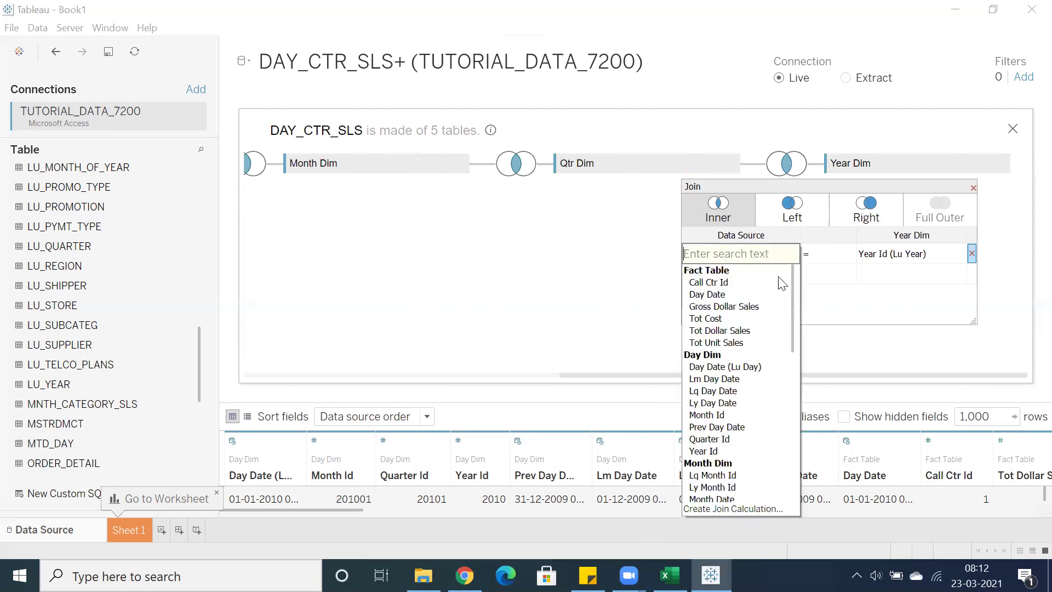
scroll(739, 416, down, 10)
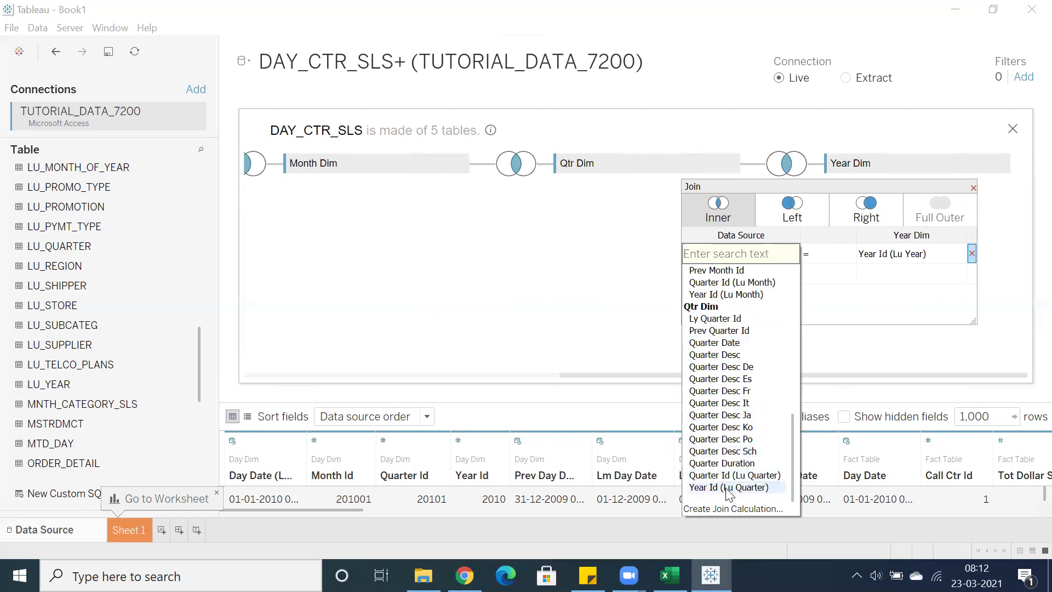
click(624, 223)
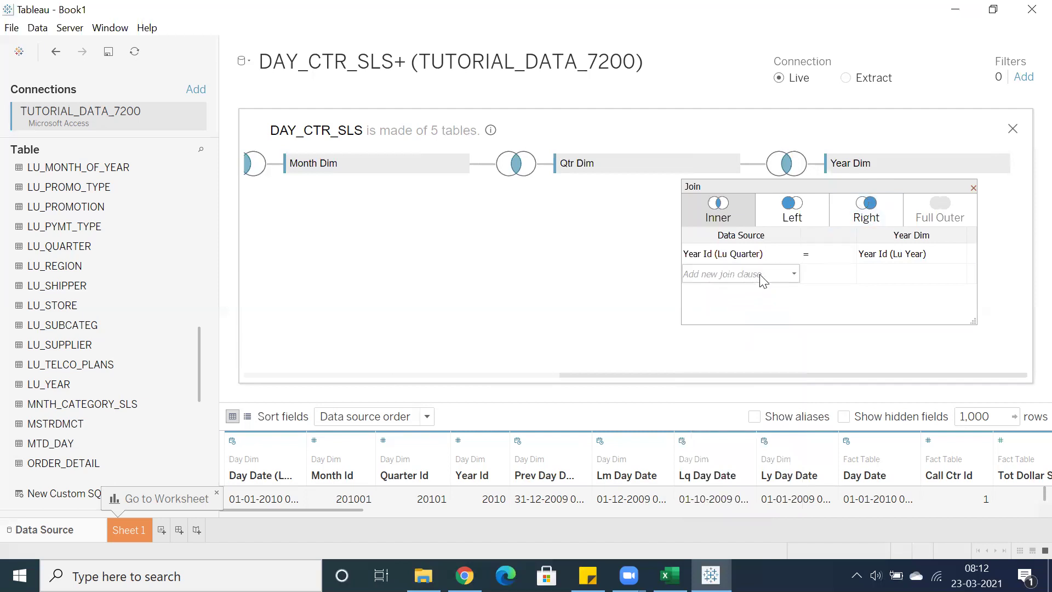
click(793, 254)
click(832, 317)
click(973, 188)
click(551, 375)
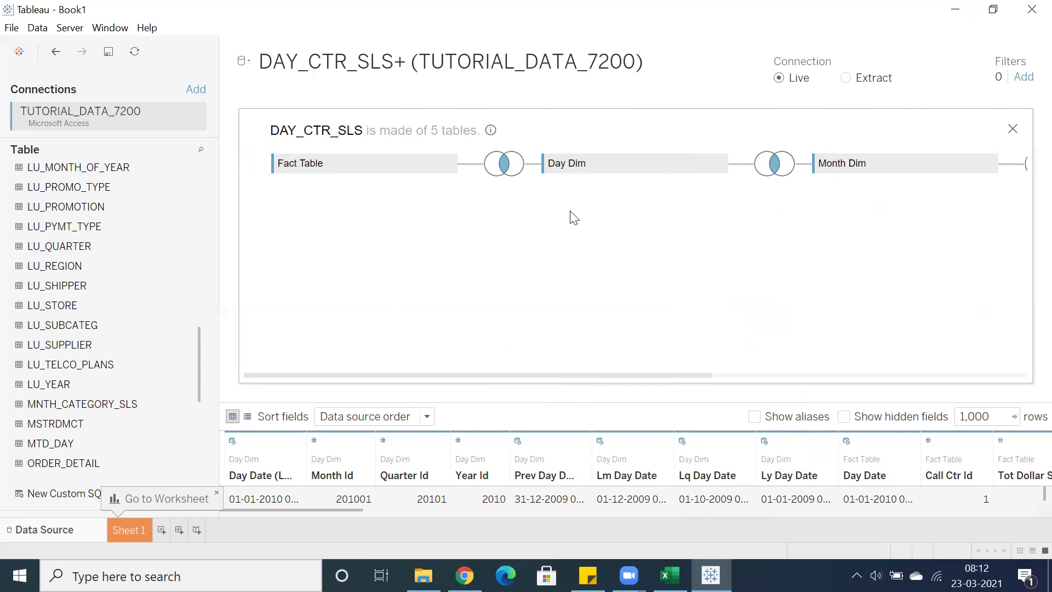
Open the five-table join for conversion to custom SQL, and enlarge the query window in height and width.
click(37, 27)
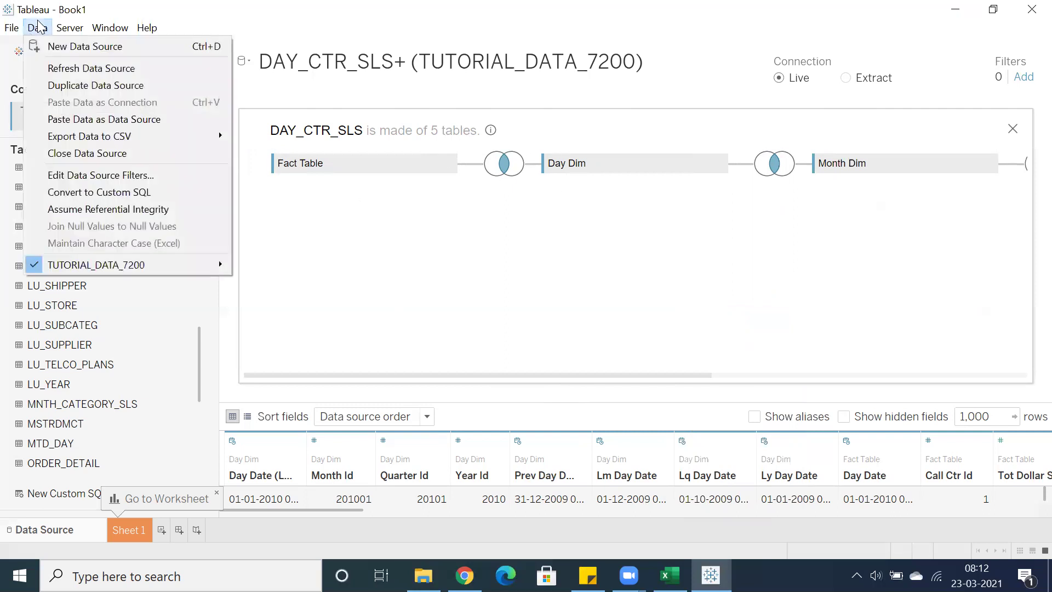
click(86, 192)
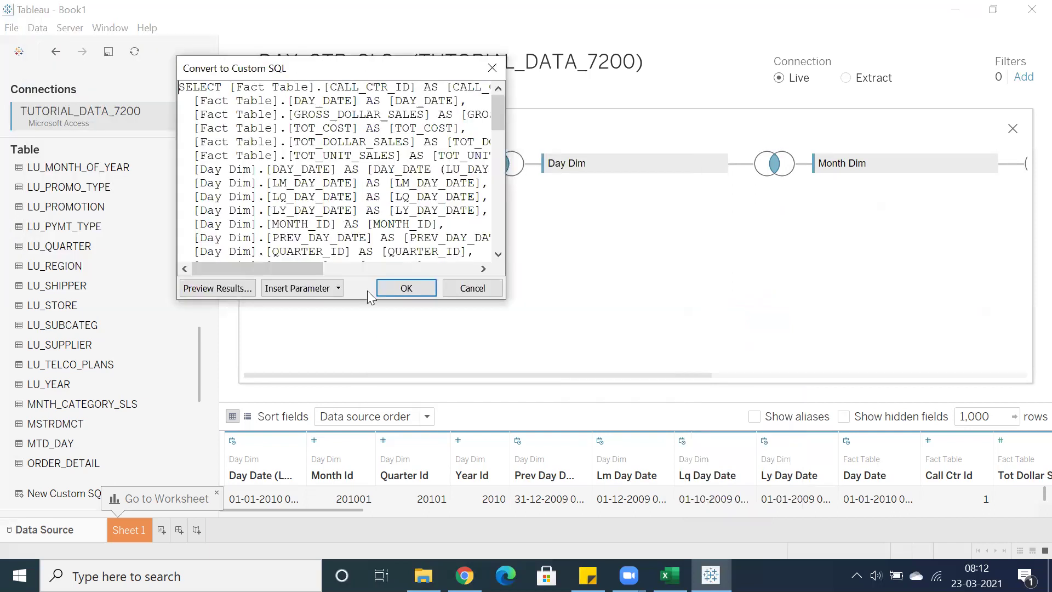
double_click(367, 301)
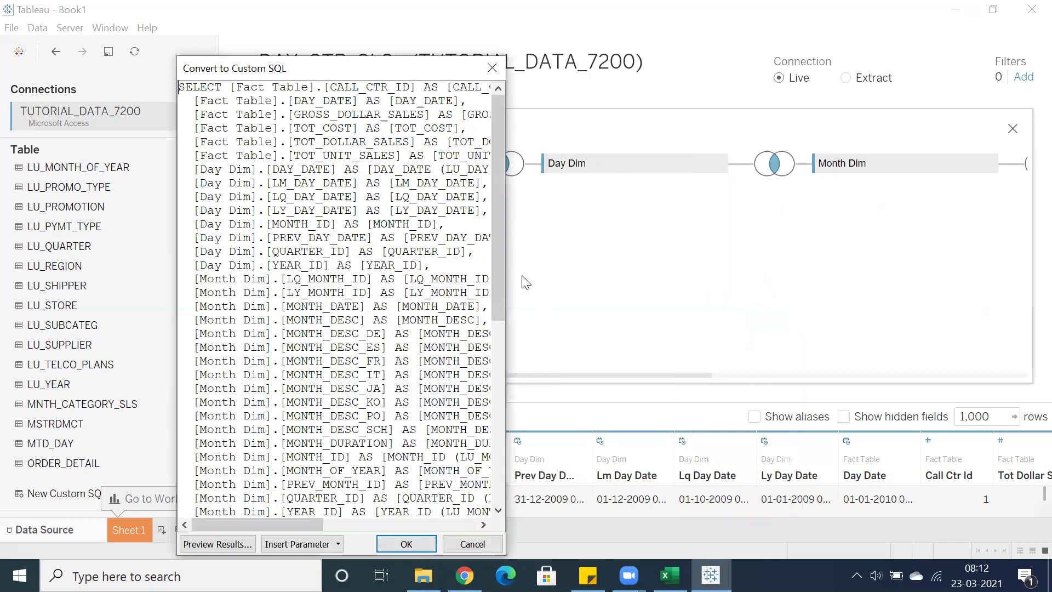
drag(506, 263, 814, 263)
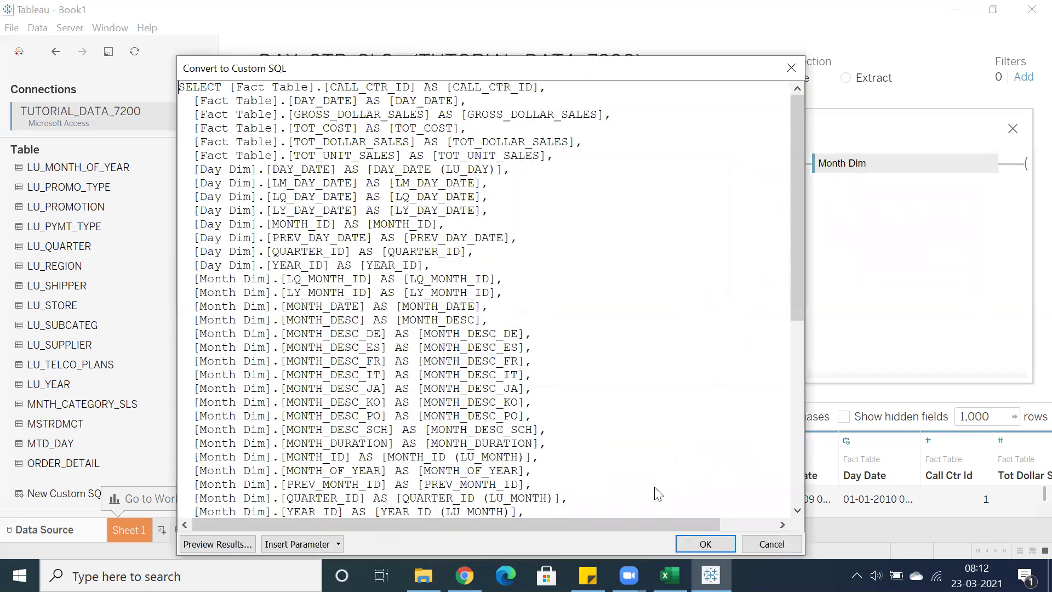
Review the Fact Table and the Day, Month, Qtr and Year Dim tables on Sheet4 in Excel, and return to Tableau's query.
click(669, 575)
click(701, 193)
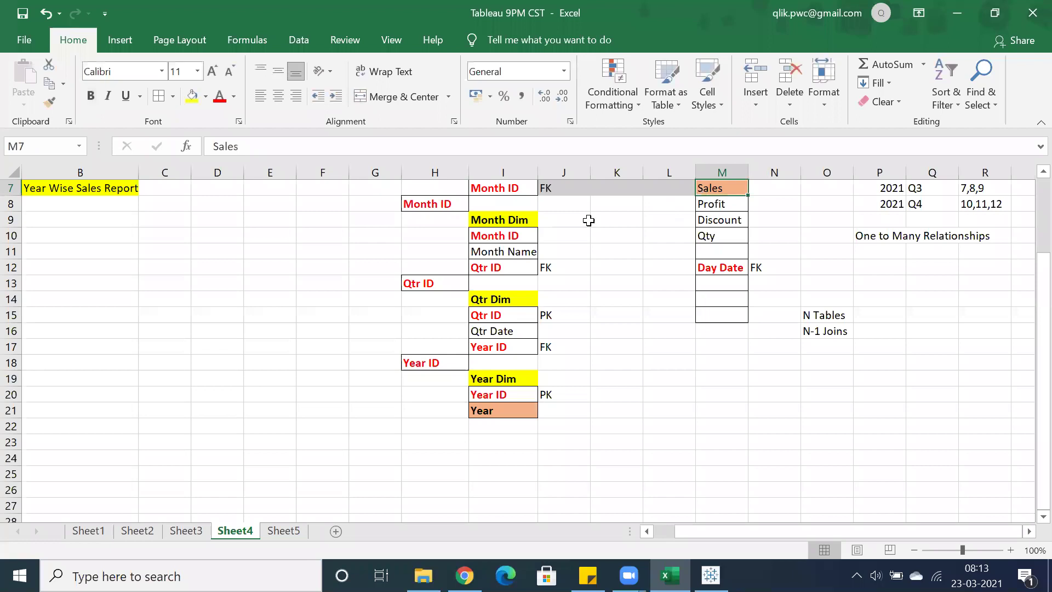
scroll(532, 213, up, 2)
click(704, 251)
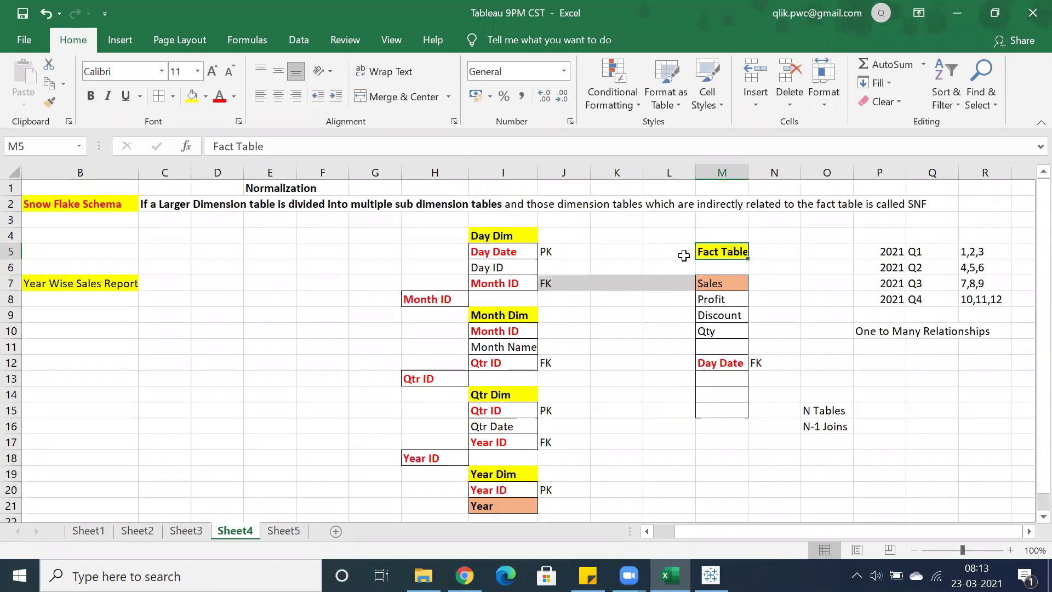
click(504, 236)
click(496, 319)
click(495, 395)
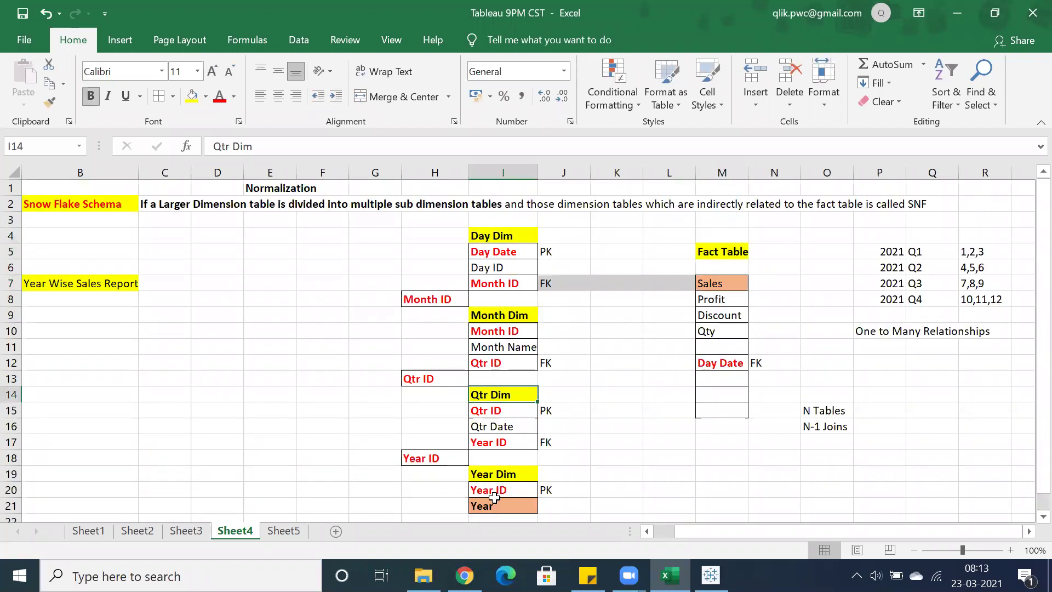
click(490, 475)
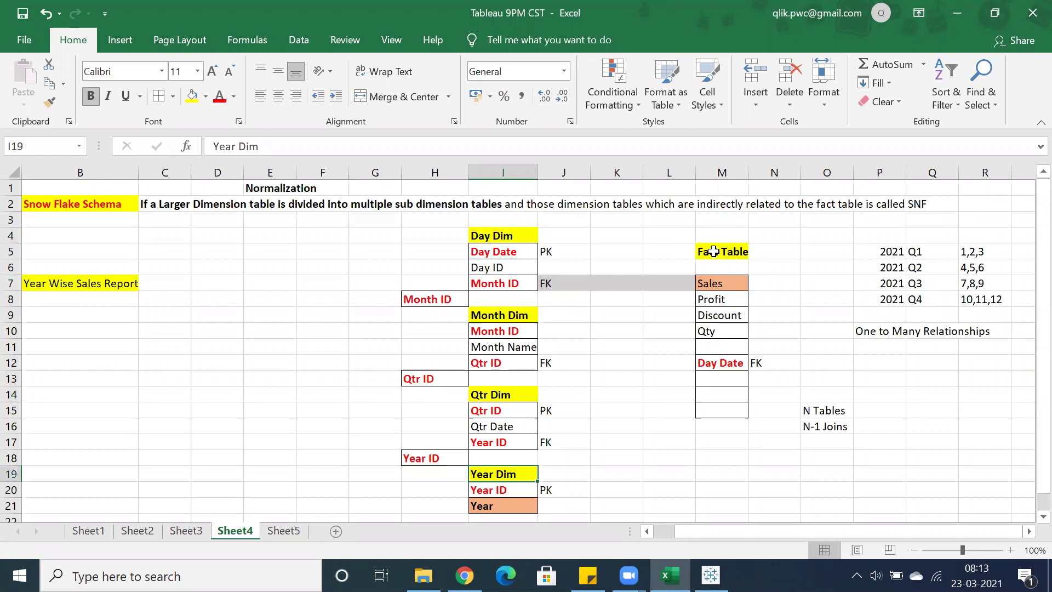
click(712, 251)
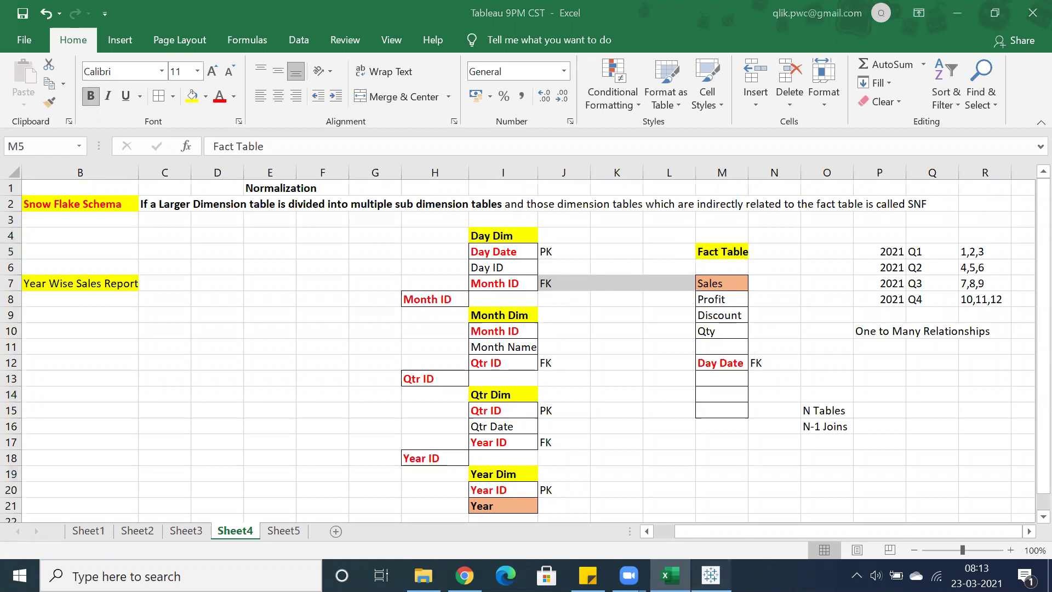
click(711, 575)
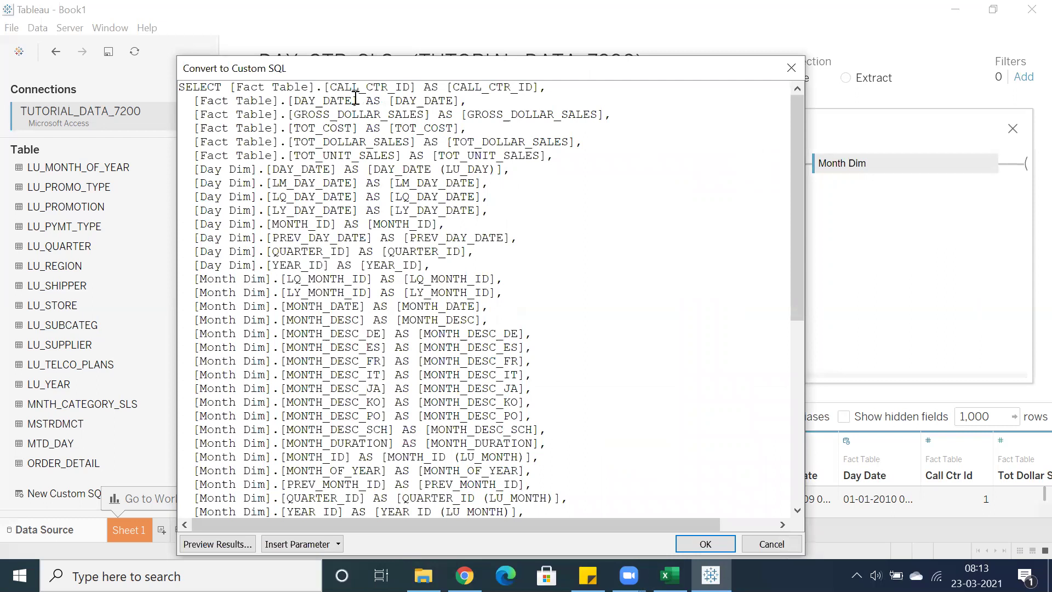
Examine the Fact Table, Day Dim and Month Dim columns in the generated SELECT list.
drag(229, 87, 525, 315)
scroll(560, 316, down, 4)
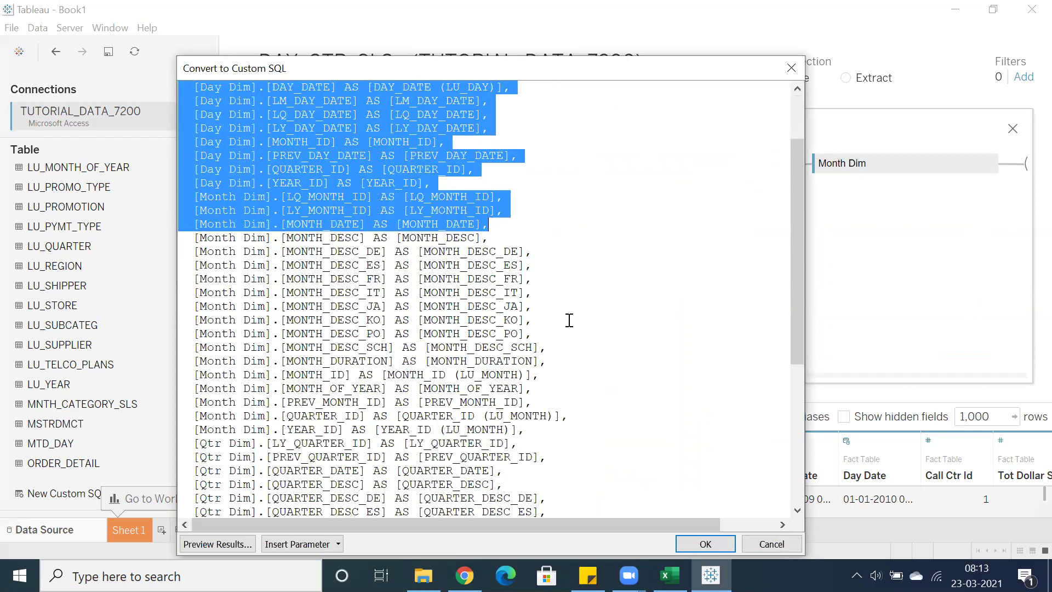
drag(536, 249, 195, 173)
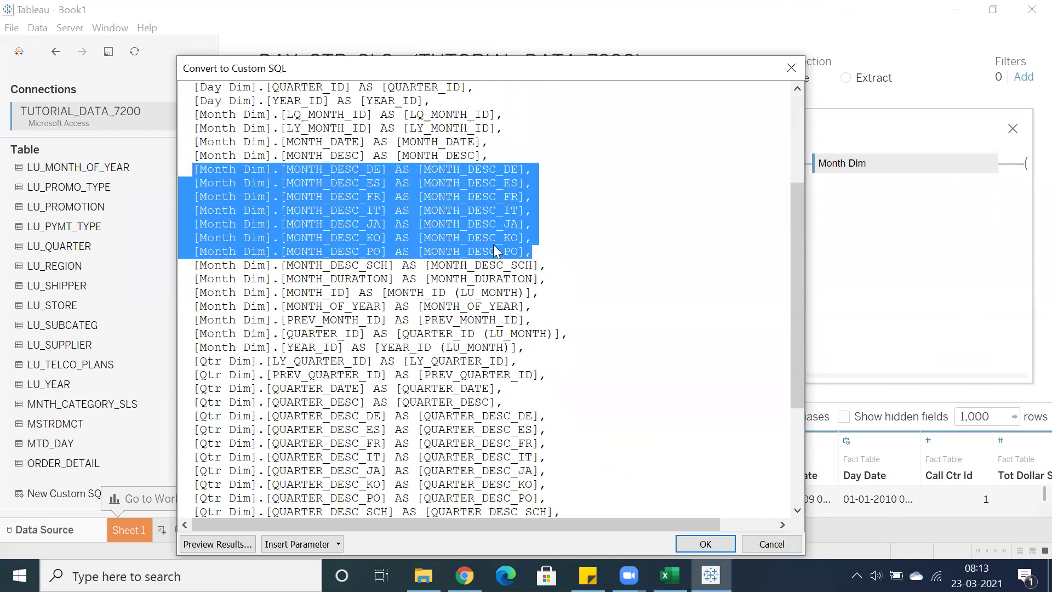
click(530, 251)
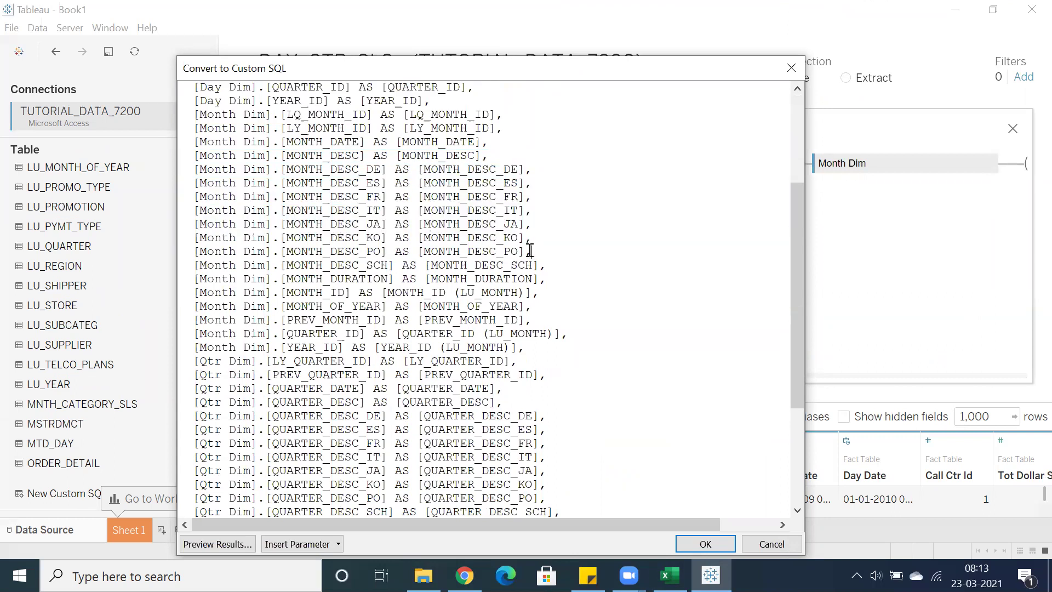
Examine the language-specific month description columns in the query, from MONTH_DESC_DE to MONTH_DESC_PO.
double_click(513, 166)
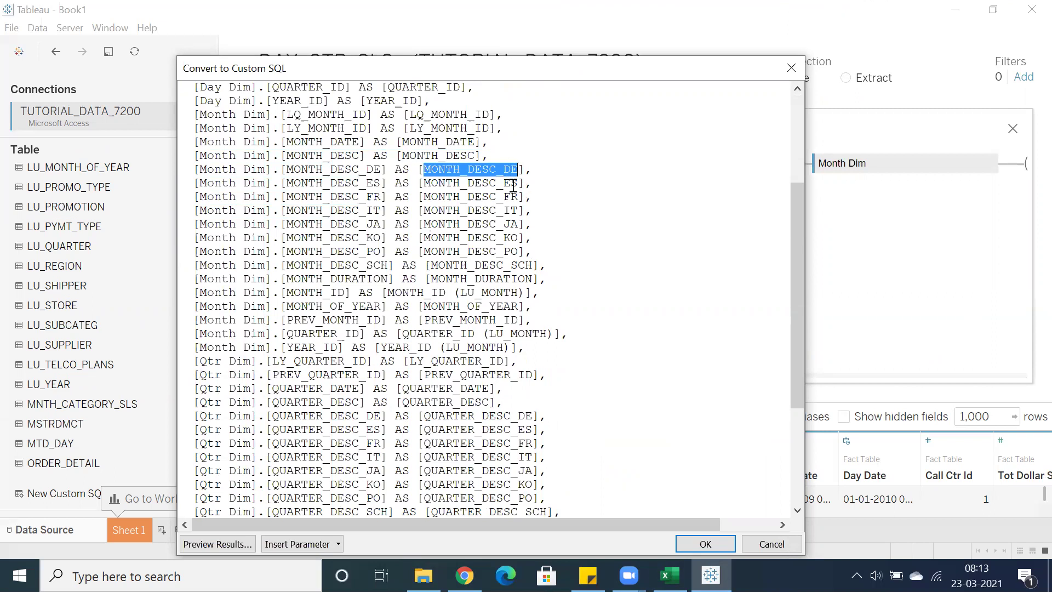
double_click(512, 183)
double_click(516, 196)
double_click(509, 209)
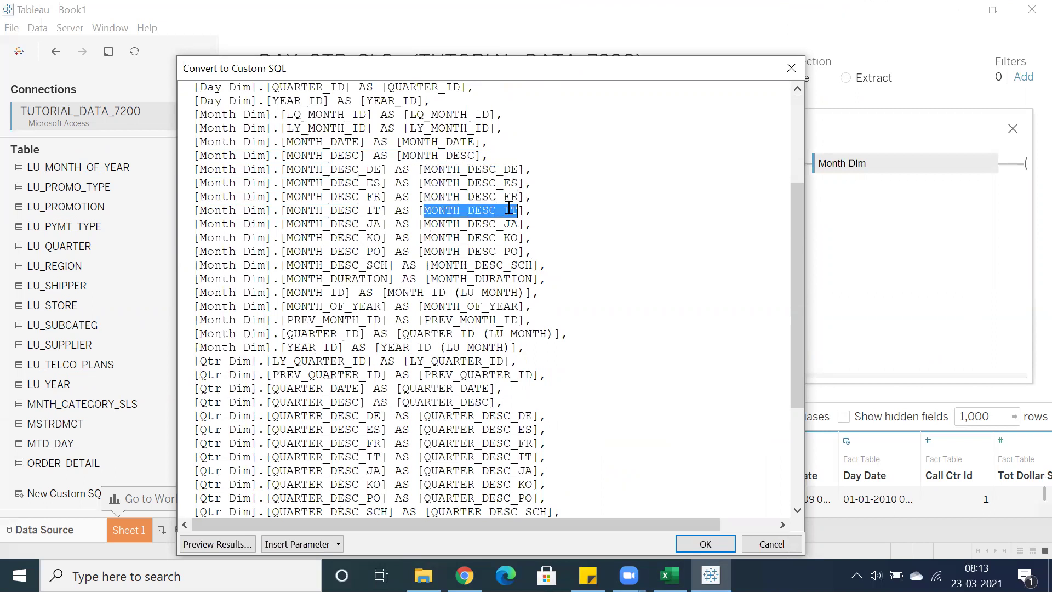
double_click(510, 224)
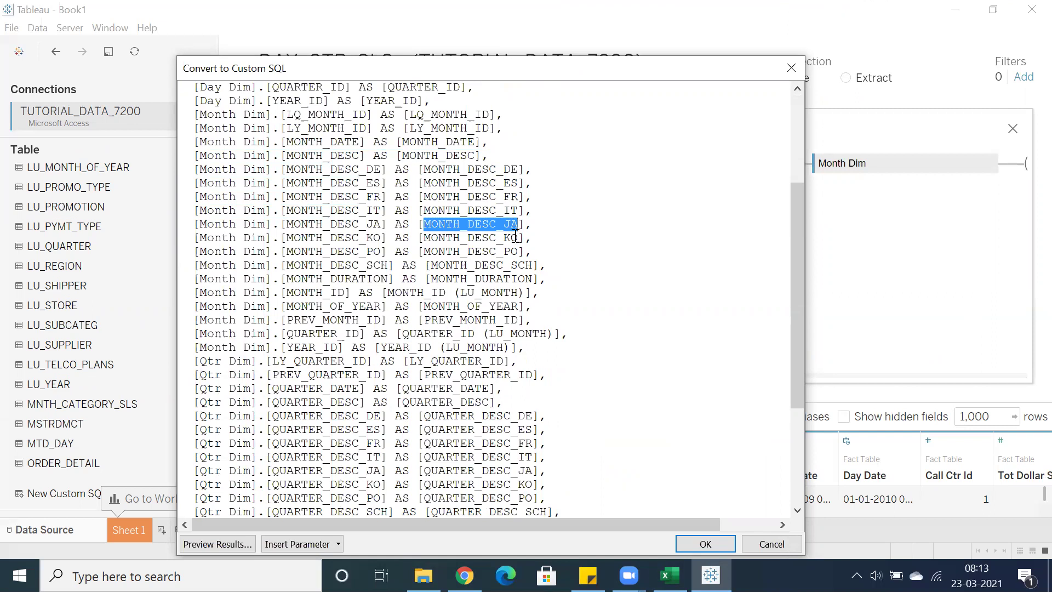
double_click(515, 237)
double_click(512, 251)
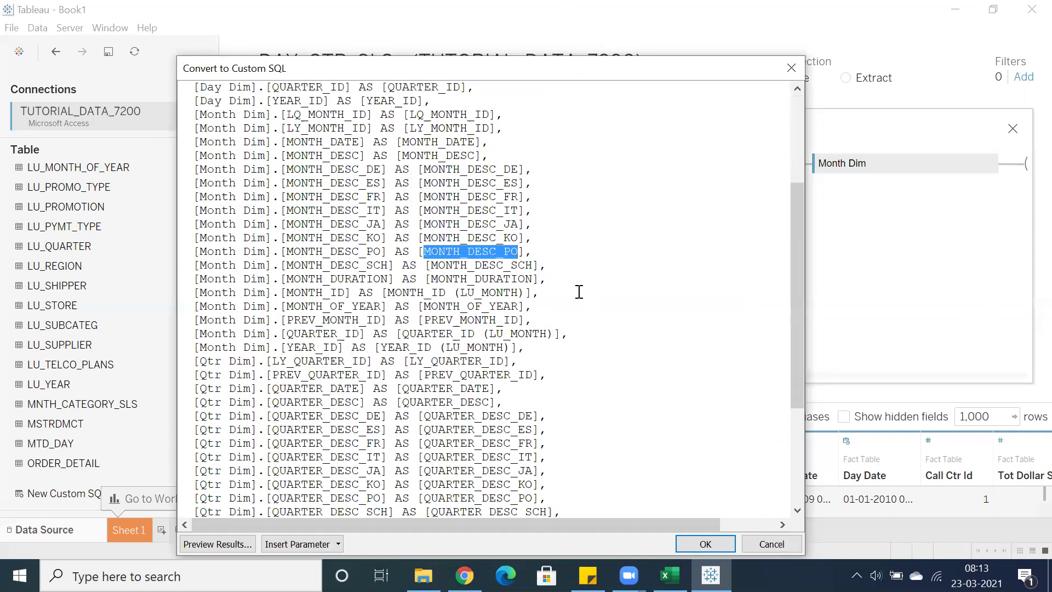
click(604, 262)
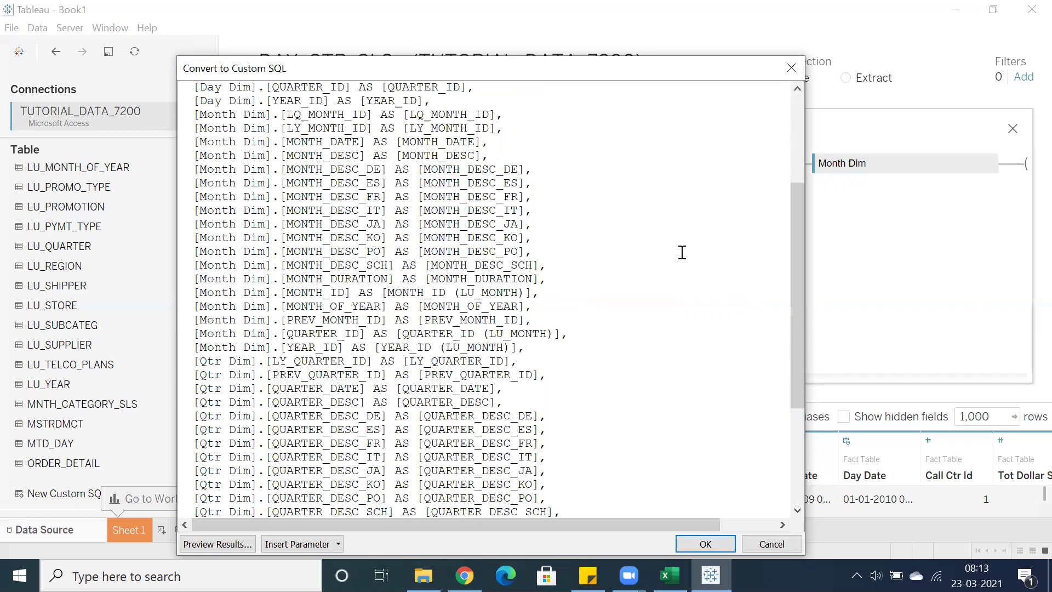
Replace the query's whole column list after SELECT with *, and add a blank line before the FROM clause.
scroll(682, 252, down, 5)
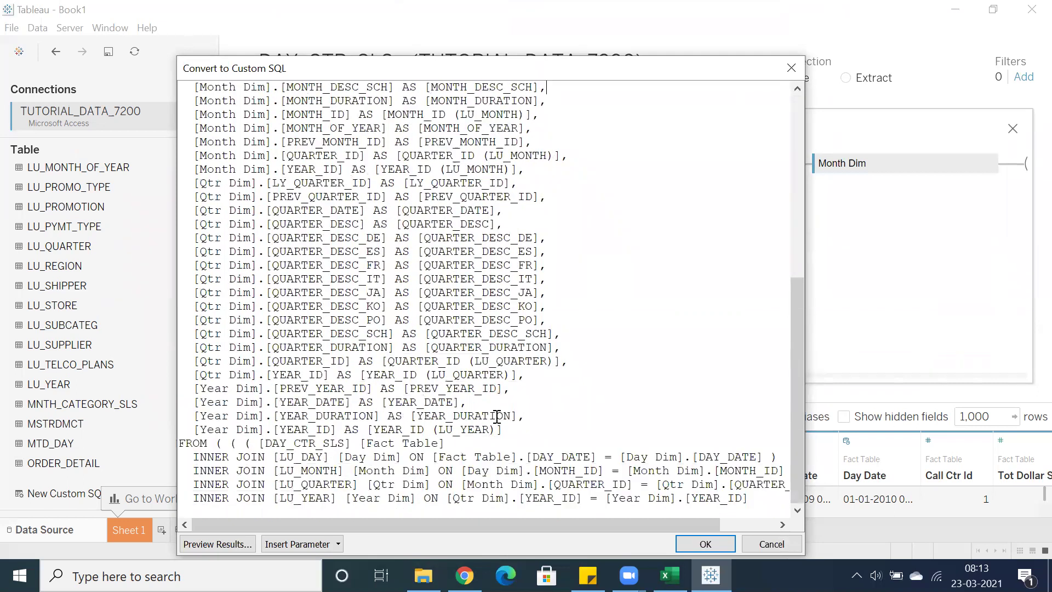
drag(496, 392, 230, 90)
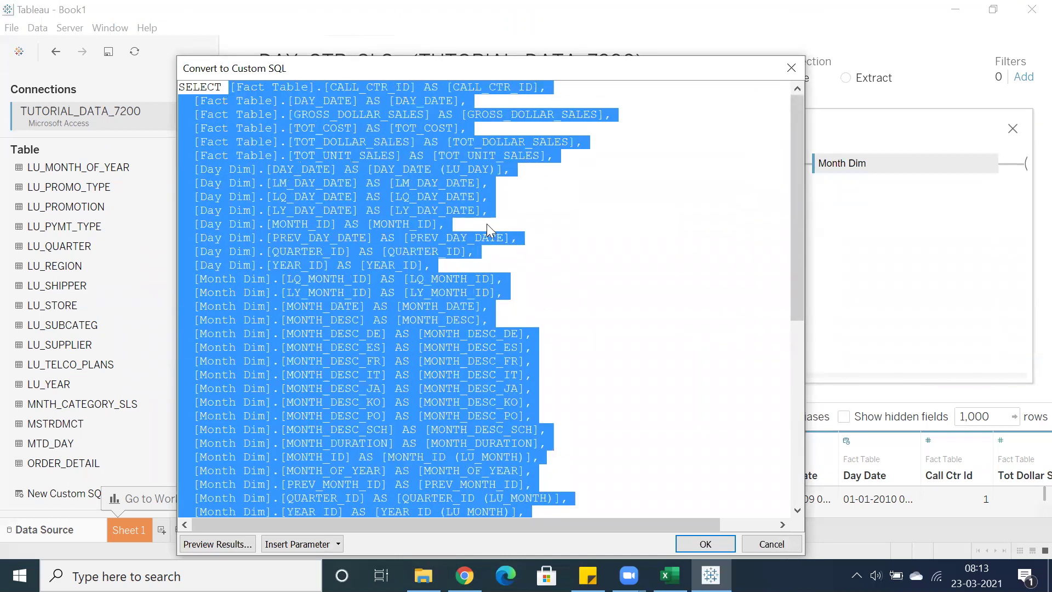
text(*)
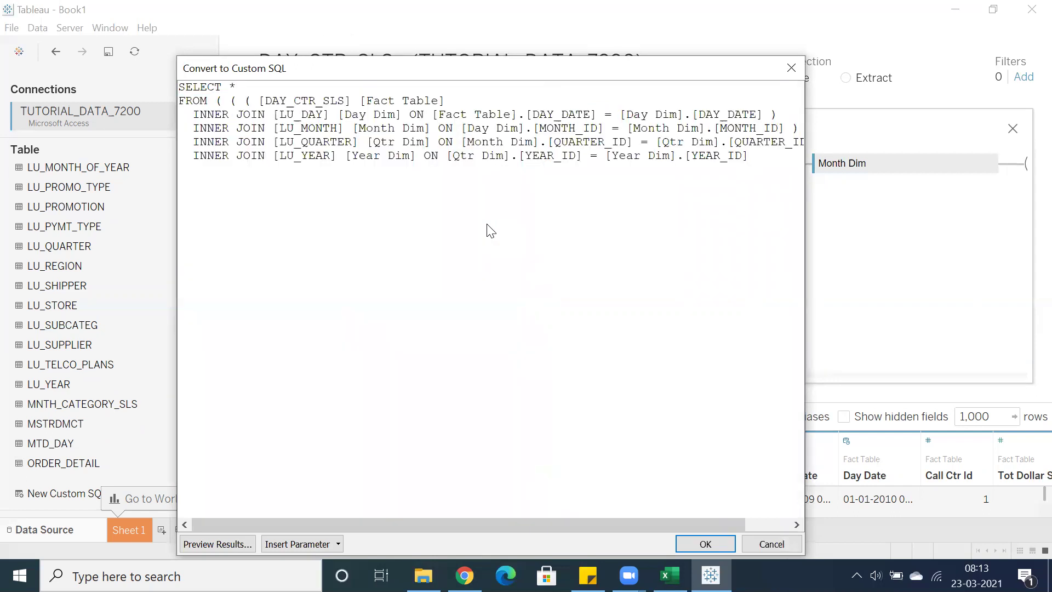
key(Return)
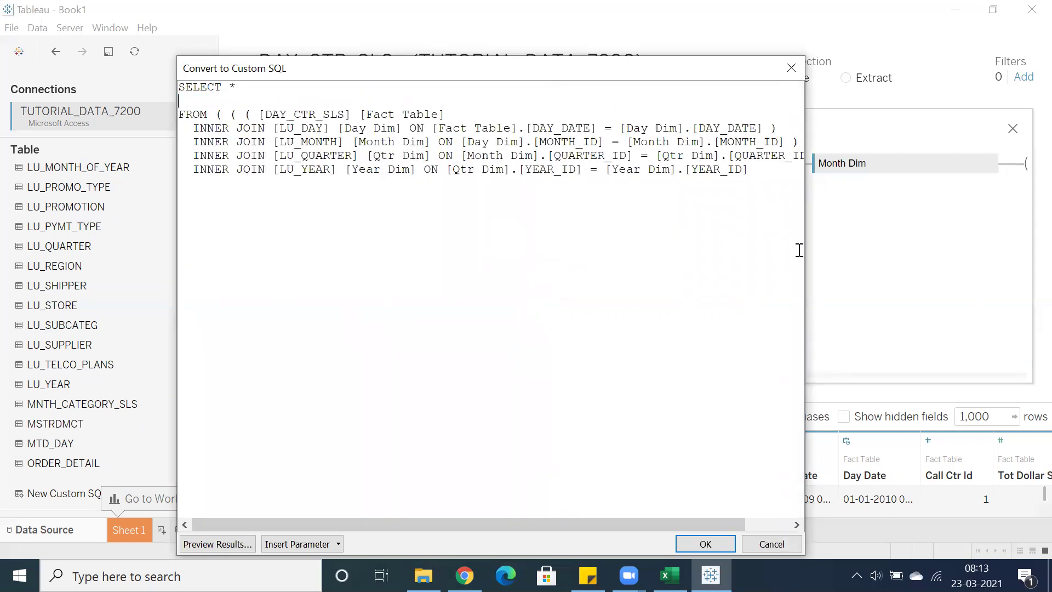
Add a blank line above the first INNER JOIN and line up the four join conditions after ON in one column.
drag(804, 249, 934, 249)
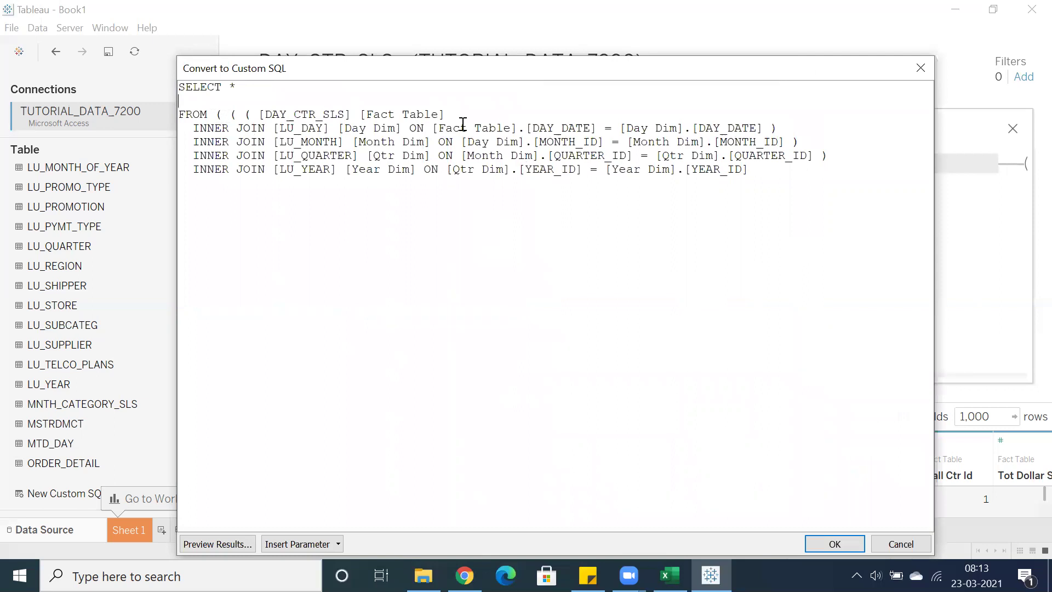
key(Return)
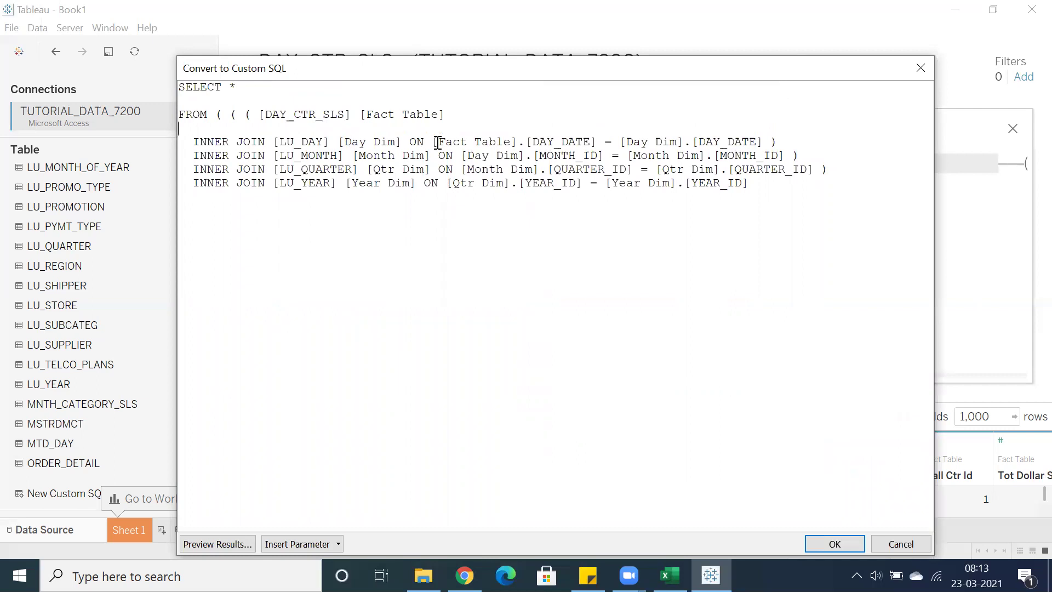
key(Tab)
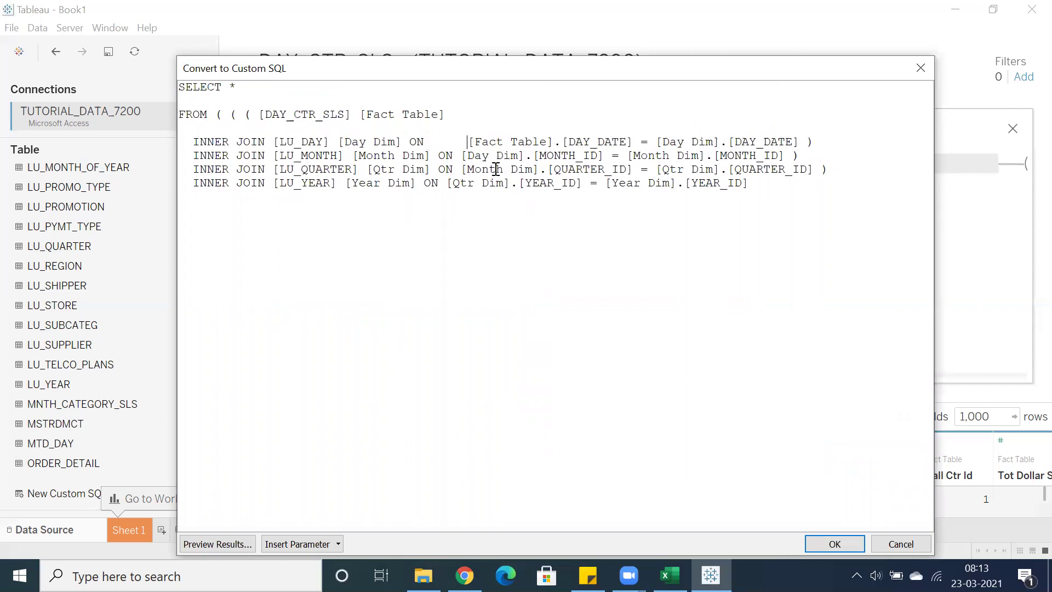
click(463, 157)
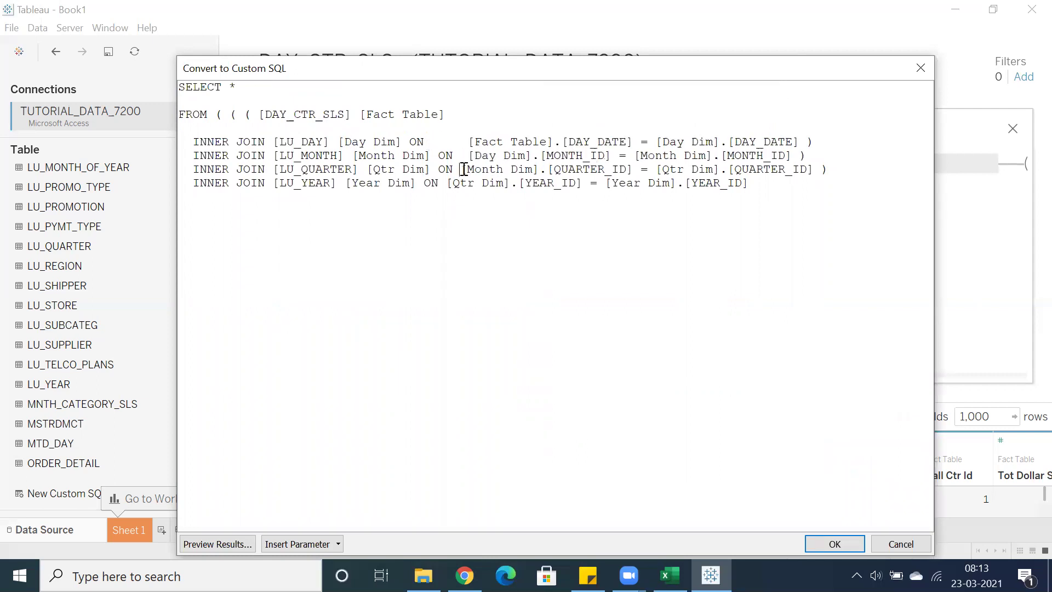
click(463, 169)
click(449, 184)
key(Tab)
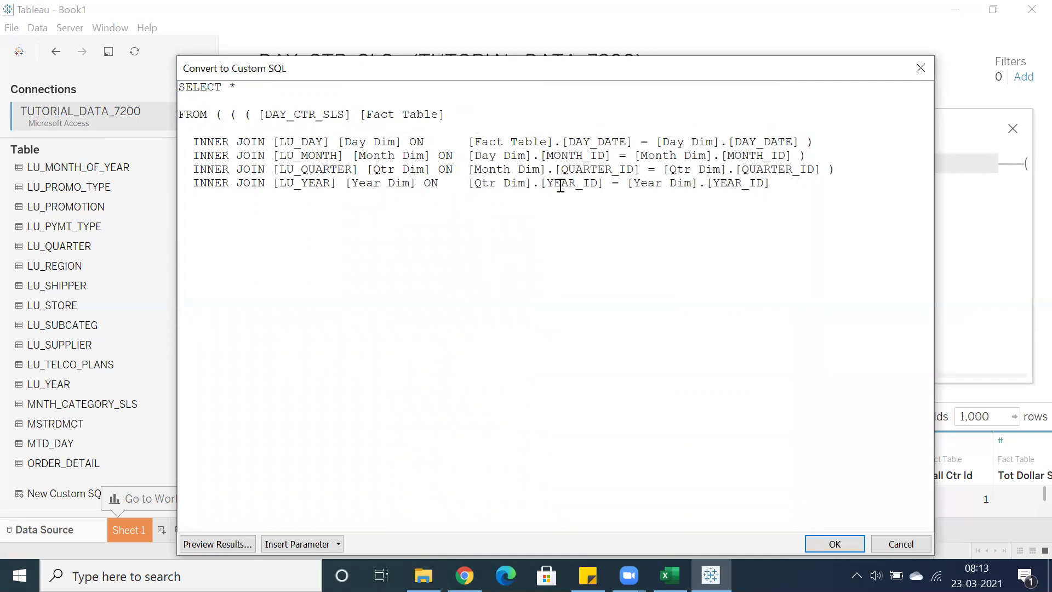
drag(771, 183, 473, 147)
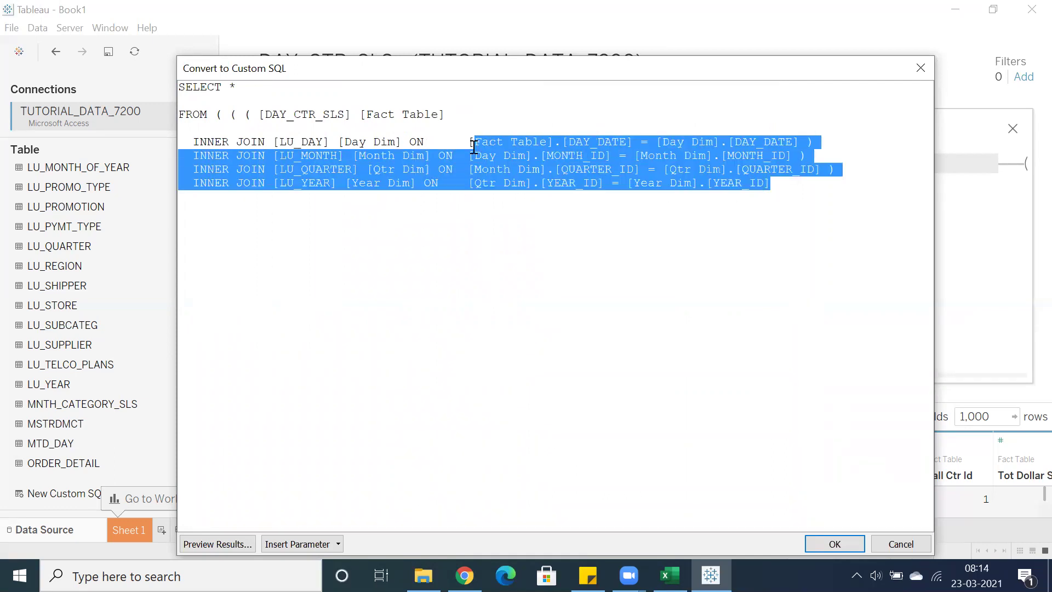
click(525, 229)
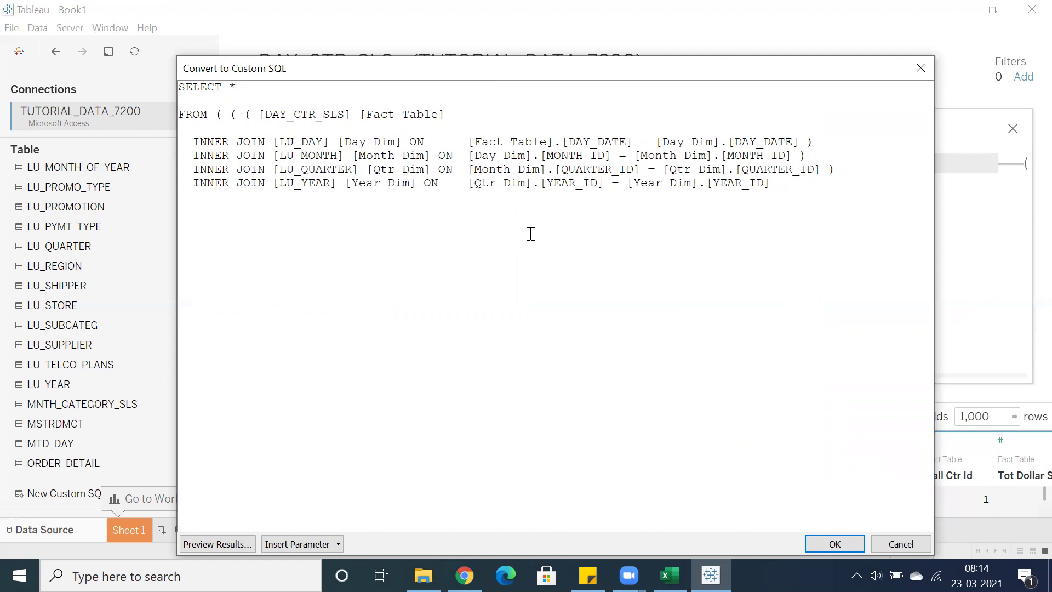
Copy the entire SQL query and paste it into Sheet4 of the Excel workbook starting at cell C25.
double_click(484, 141)
key(ctrl+a)
key(ctrl+c)
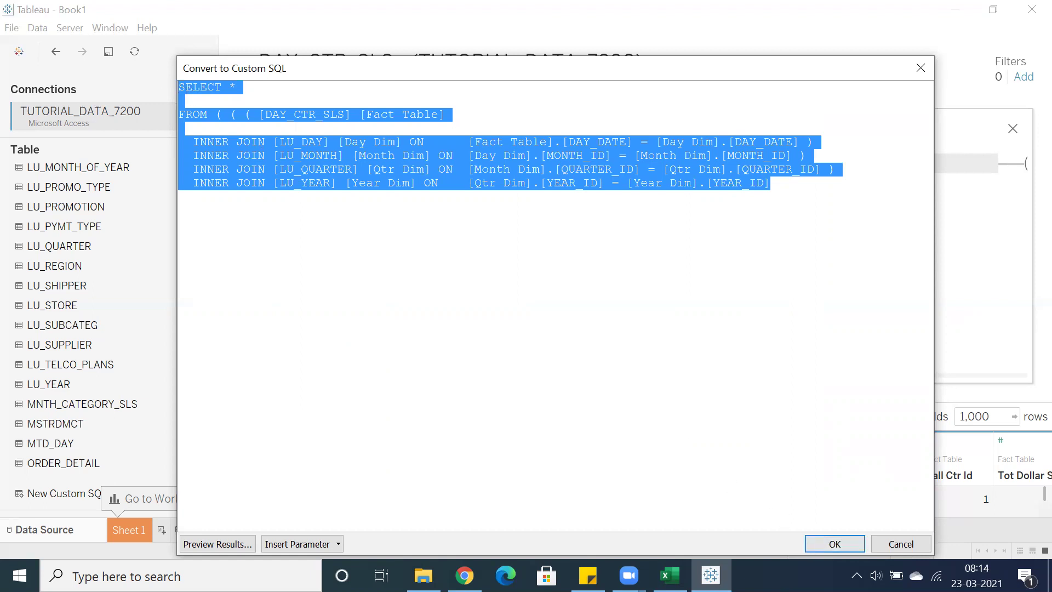
click(669, 576)
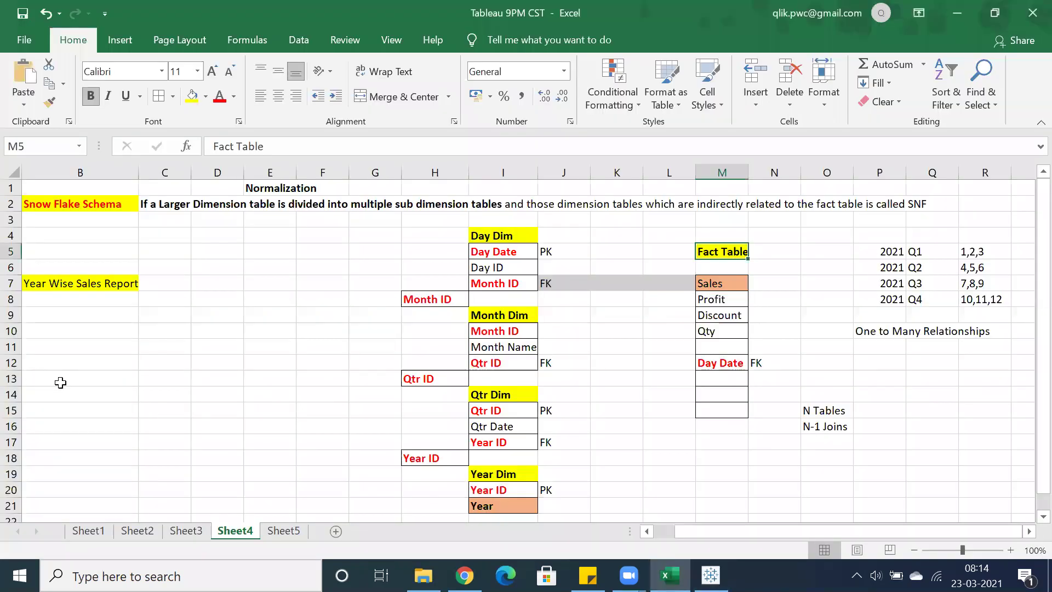
scroll(517, 343, down, 4)
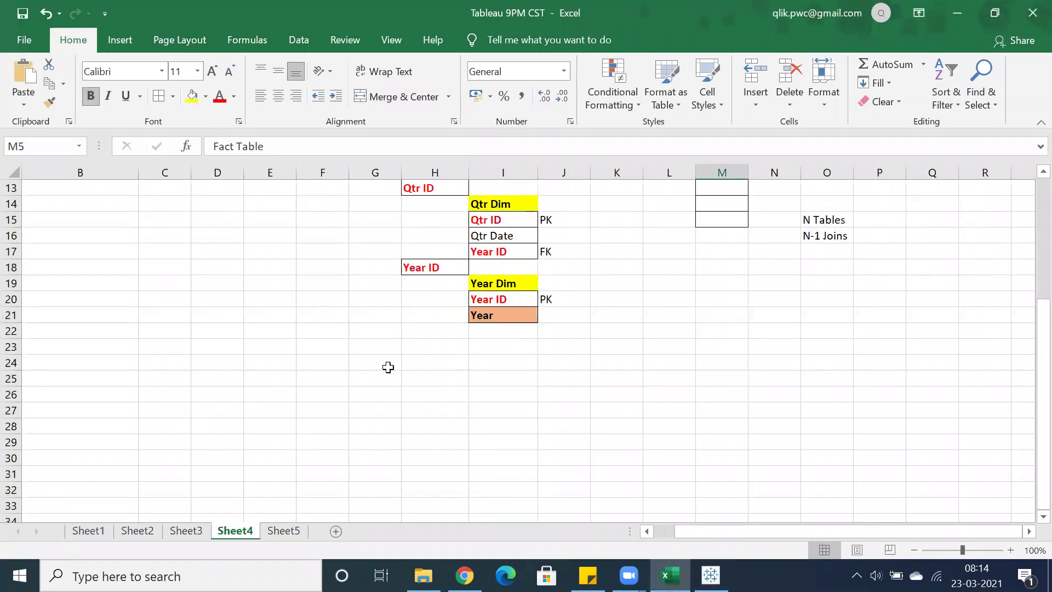
click(144, 375)
key(ctrl+v)
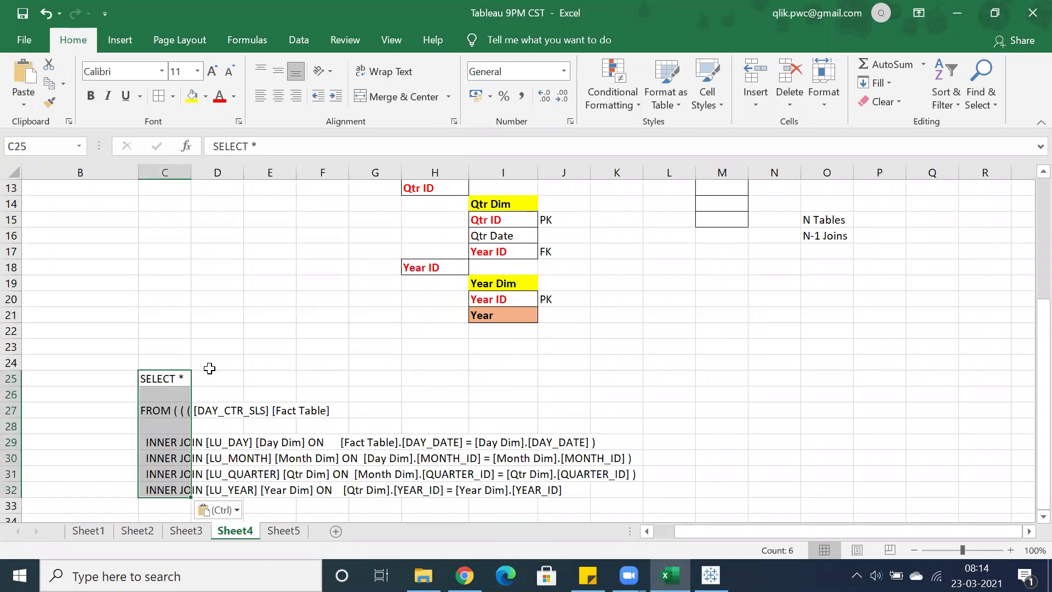
Fill the range C25:K33 around the pasted query with a light gold theme colour.
scroll(209, 368, down, 2)
drag(164, 281, 639, 413)
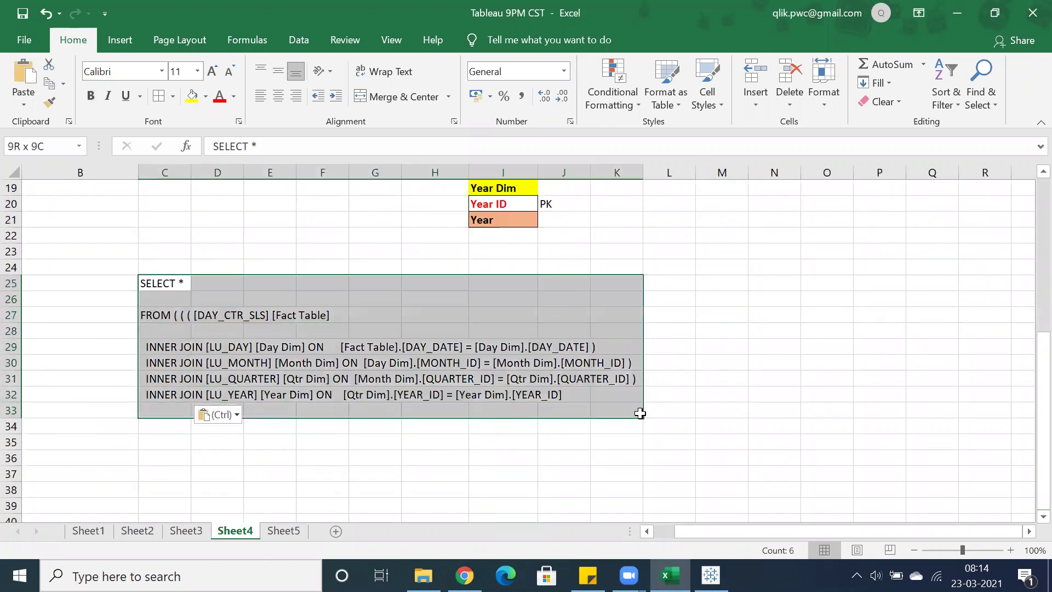
click(206, 96)
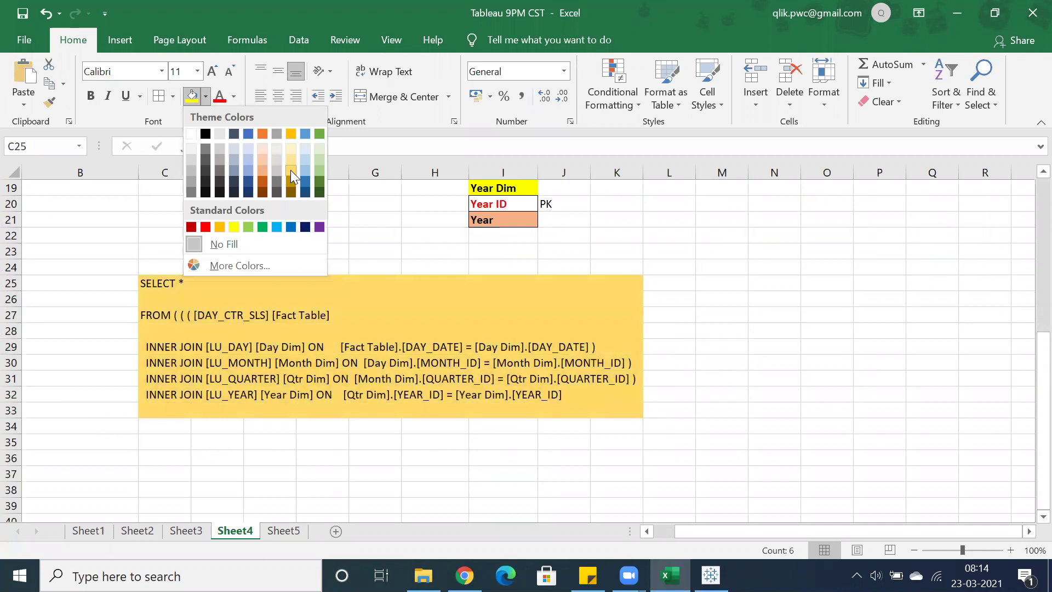
click(291, 171)
click(92, 361)
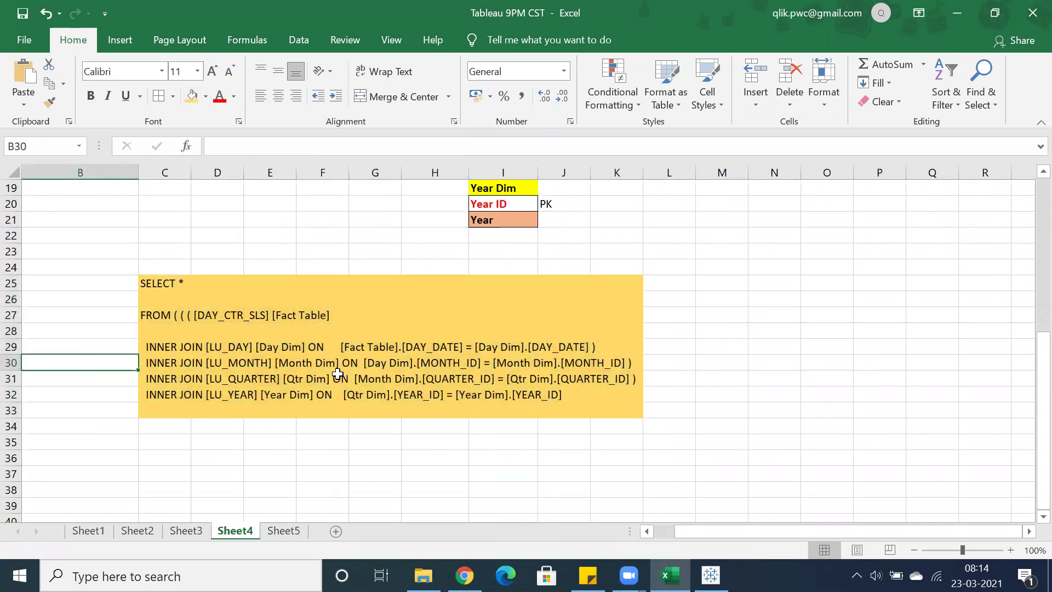
click(368, 345)
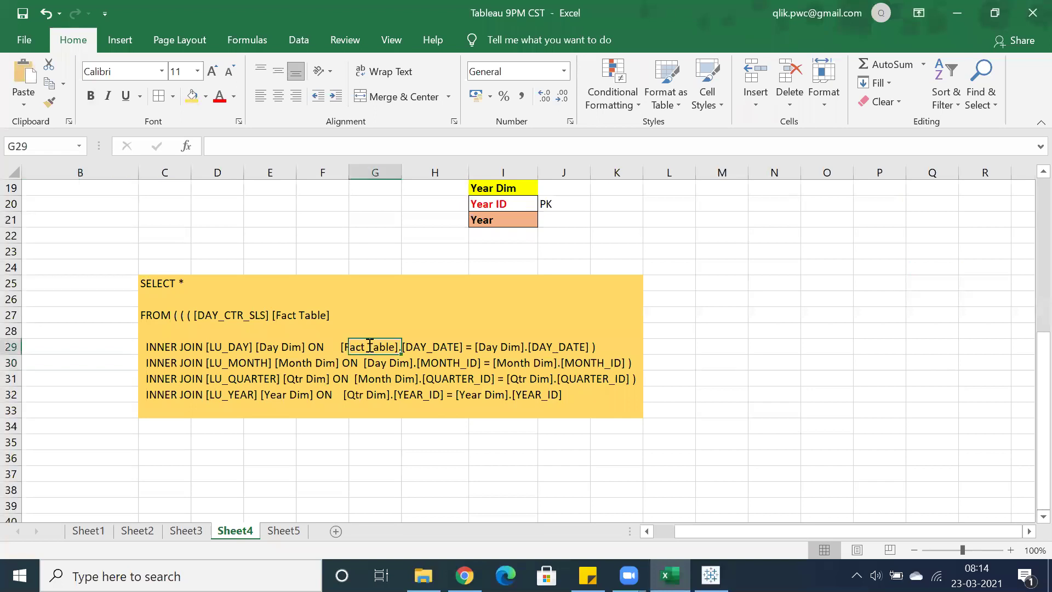
click(279, 462)
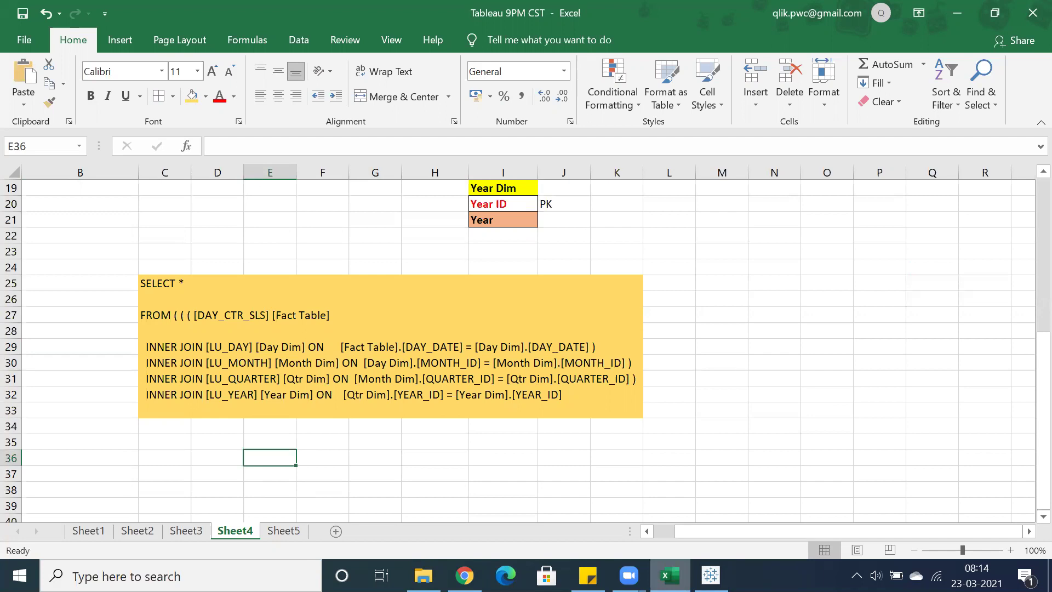
Return to Tableau and examine the DAY_DATE join condition between Fact Table and Day Dim in the query.
click(711, 574)
click(573, 293)
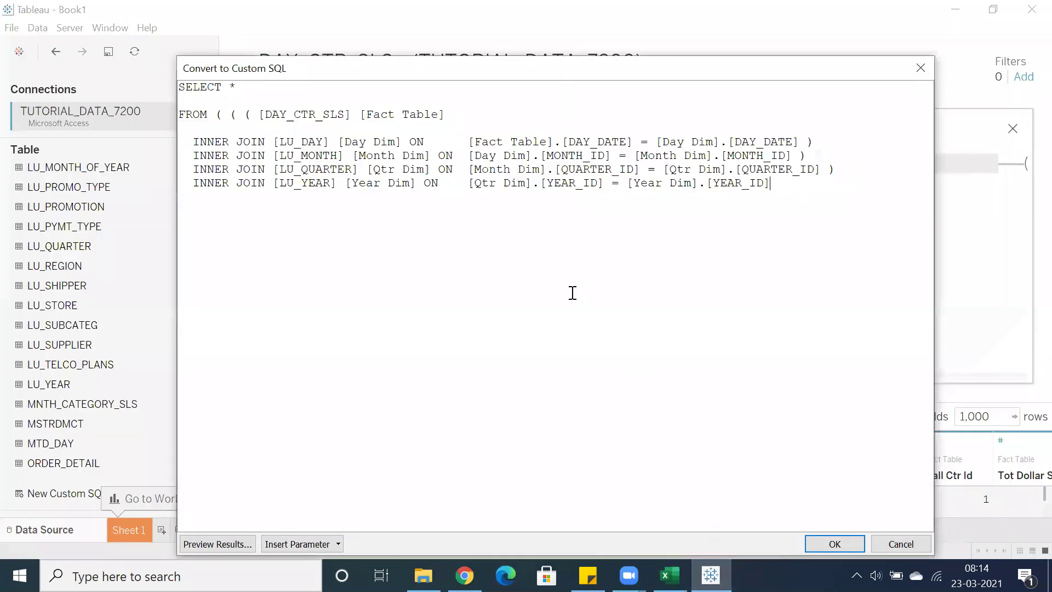
double_click(506, 141)
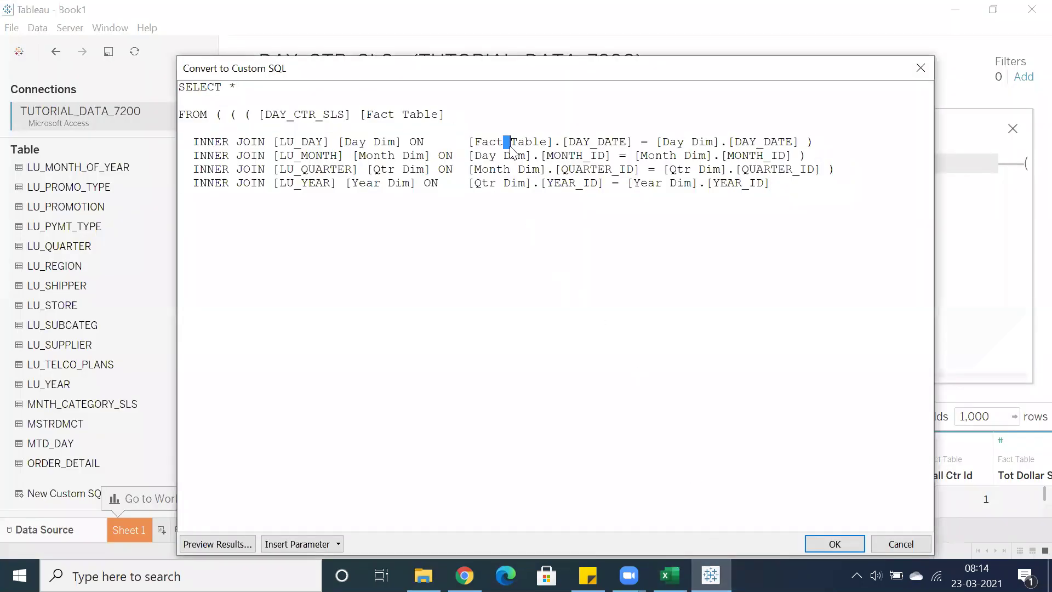
double_click(577, 142)
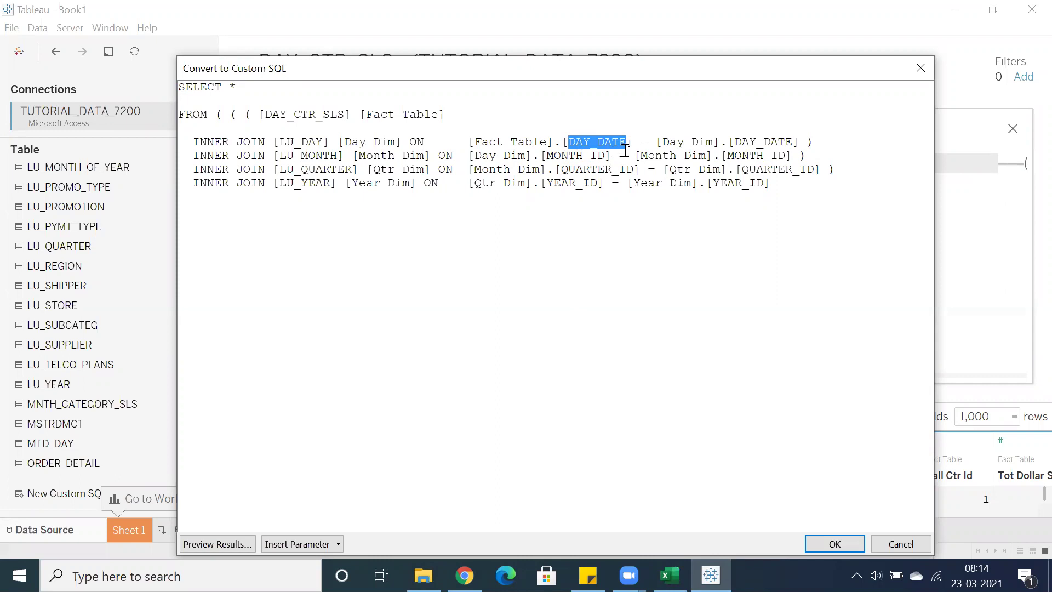
double_click(673, 141)
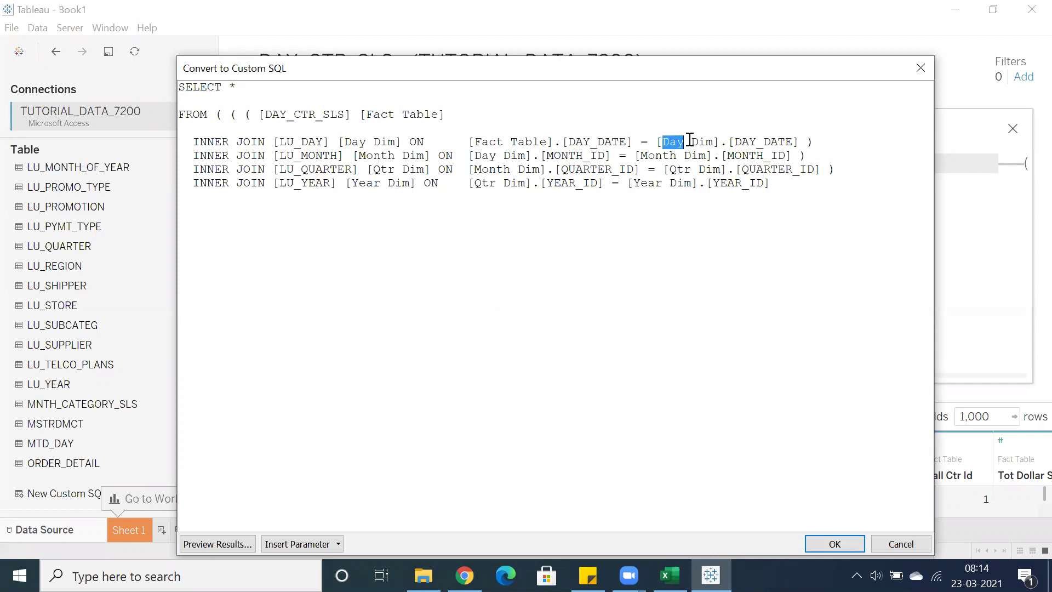
double_click(744, 143)
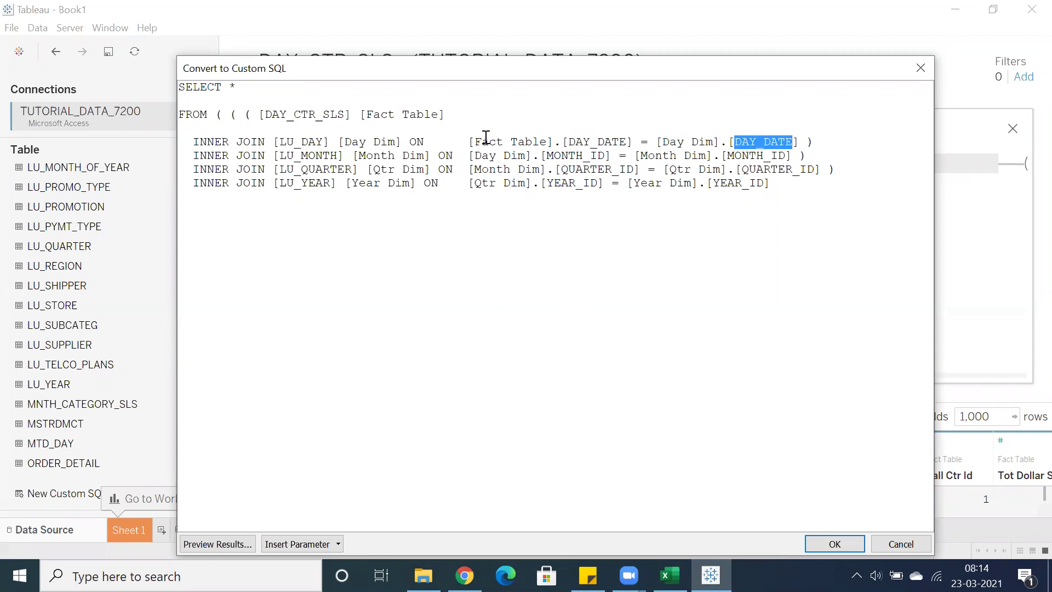
drag(478, 145, 538, 145)
drag(661, 144, 713, 143)
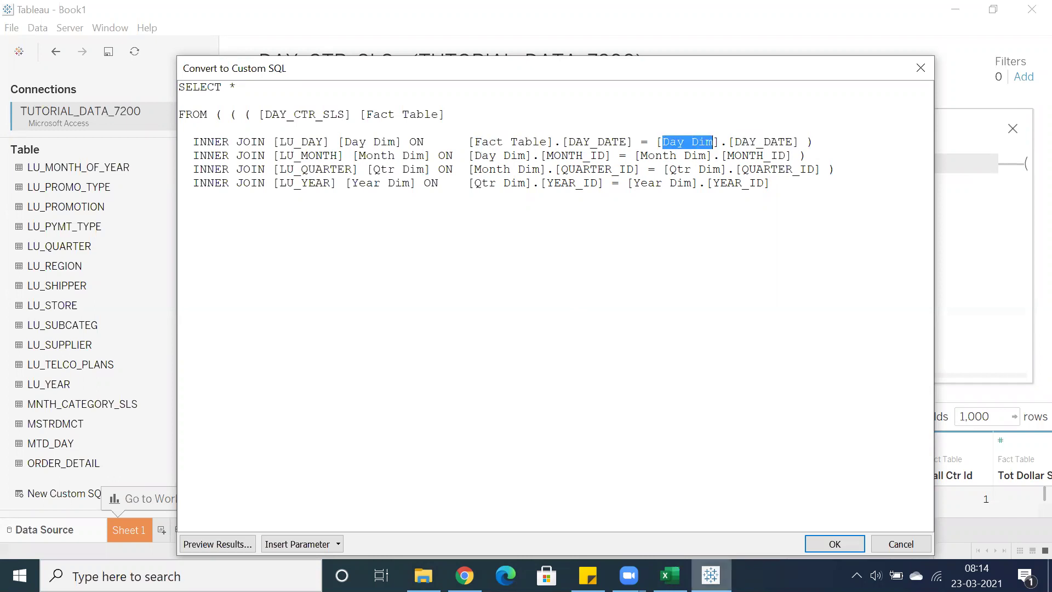
Switch to Excel and compare the Day Date key in the Fact Table with the one in Day Dim on Sheet4.
click(669, 576)
scroll(586, 350, up, 9)
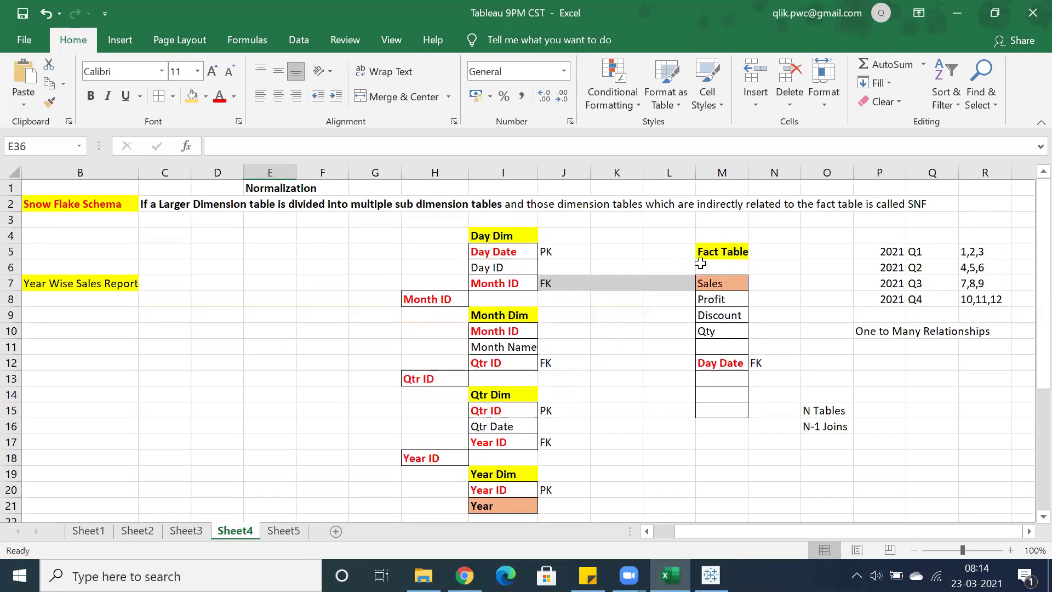
click(709, 250)
click(491, 233)
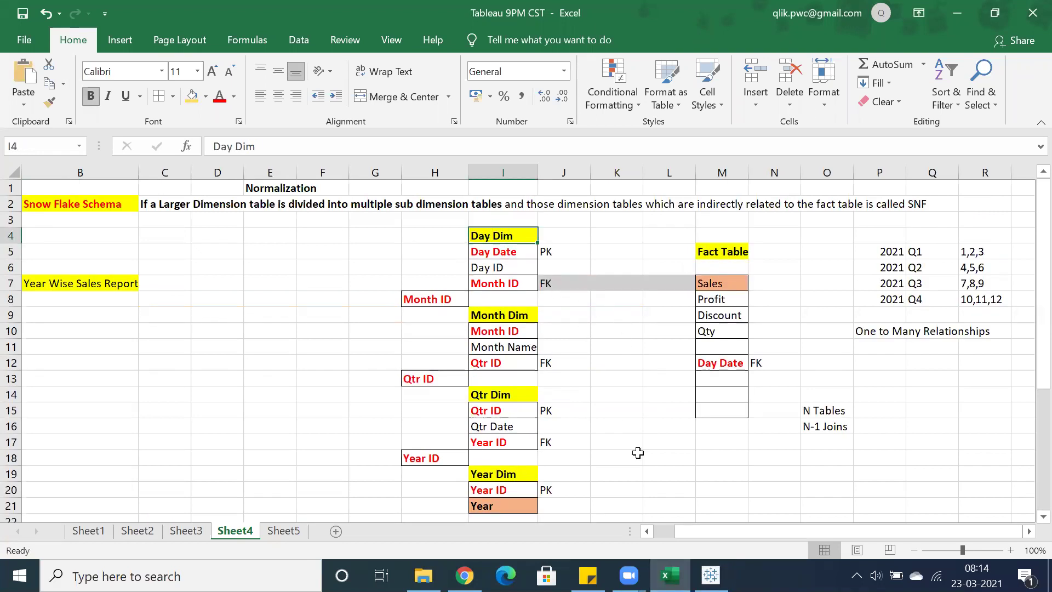
click(706, 362)
click(511, 237)
click(499, 254)
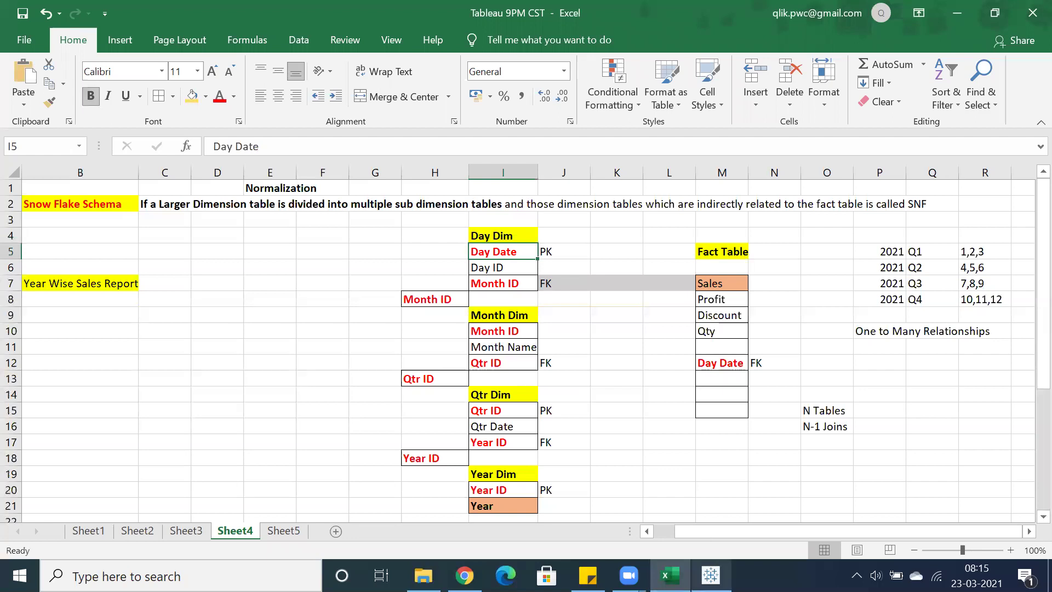
Copy the condition [Fact Table].[DAY_DATE] = [Day Dim].[DAY_DATE] from Tableau's query into cell D5 of Excel's Sheet4.
key(alt+Tab)
drag(470, 142, 802, 144)
key(ctrl+c)
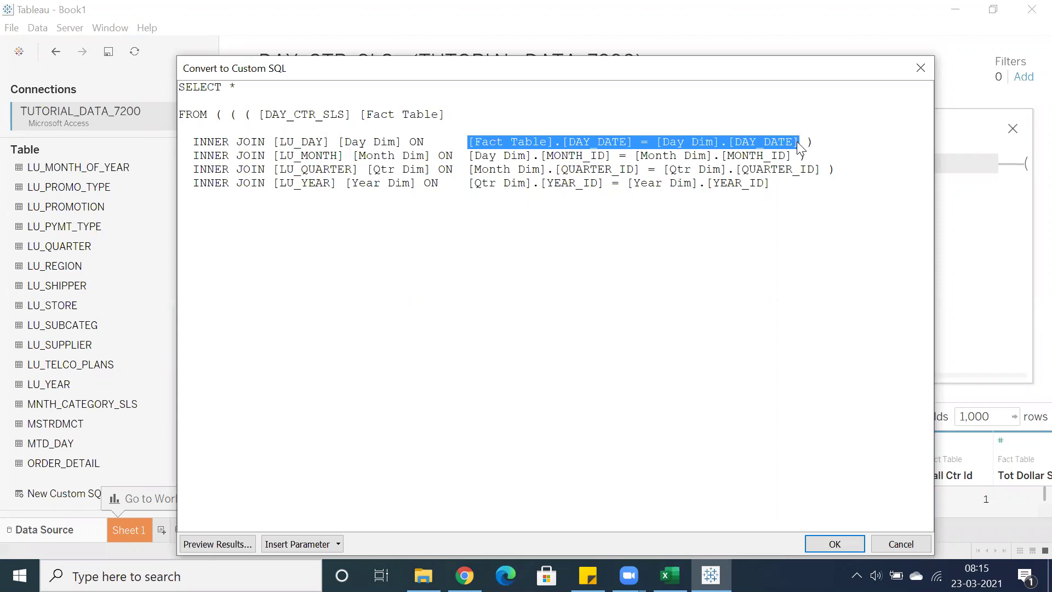
click(670, 575)
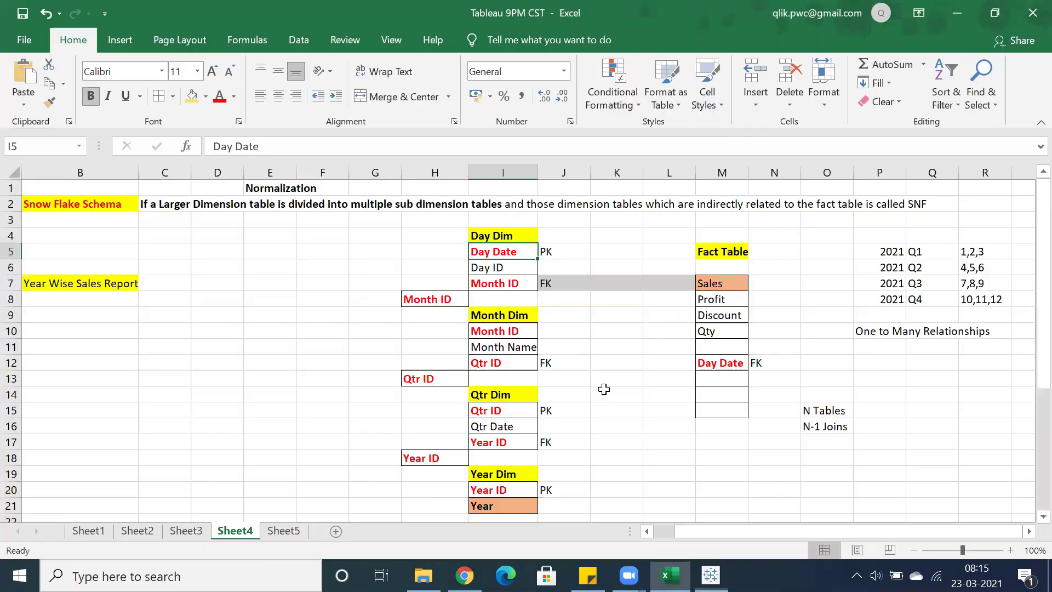
click(200, 250)
key(ctrl+v)
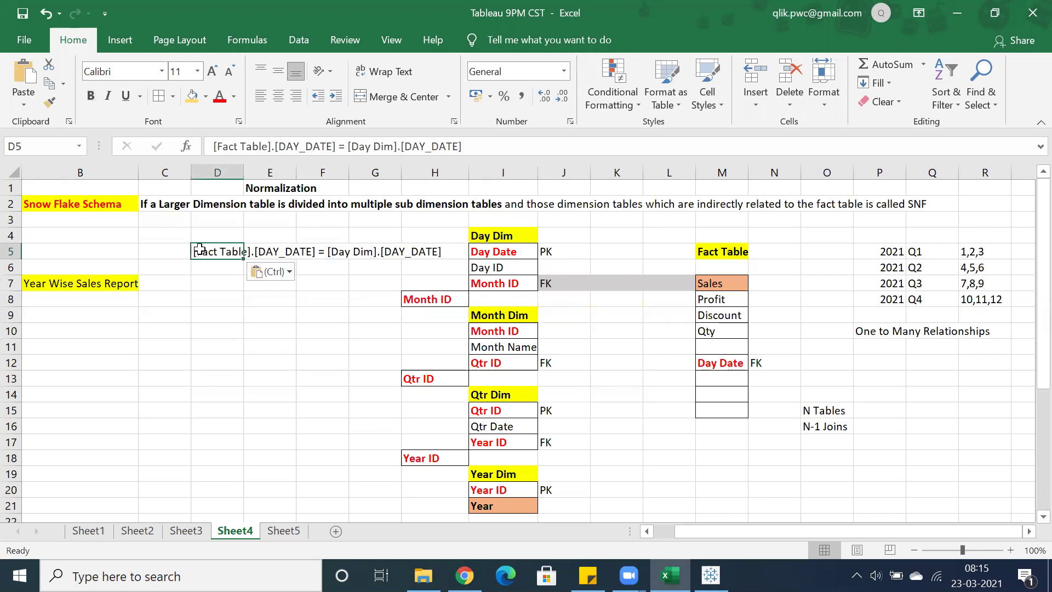
click(210, 294)
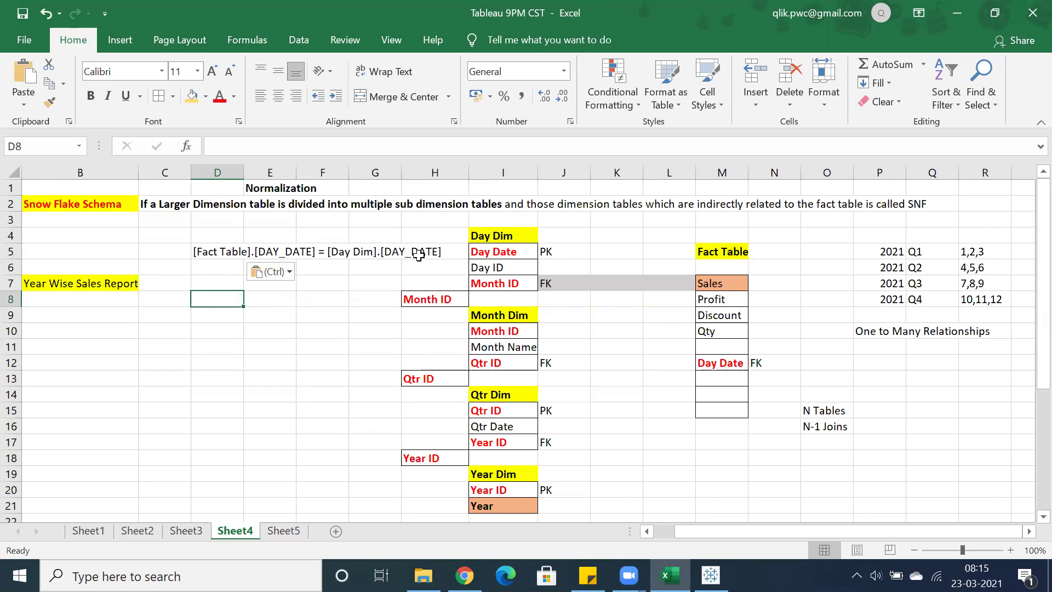
click(308, 314)
key(Escape)
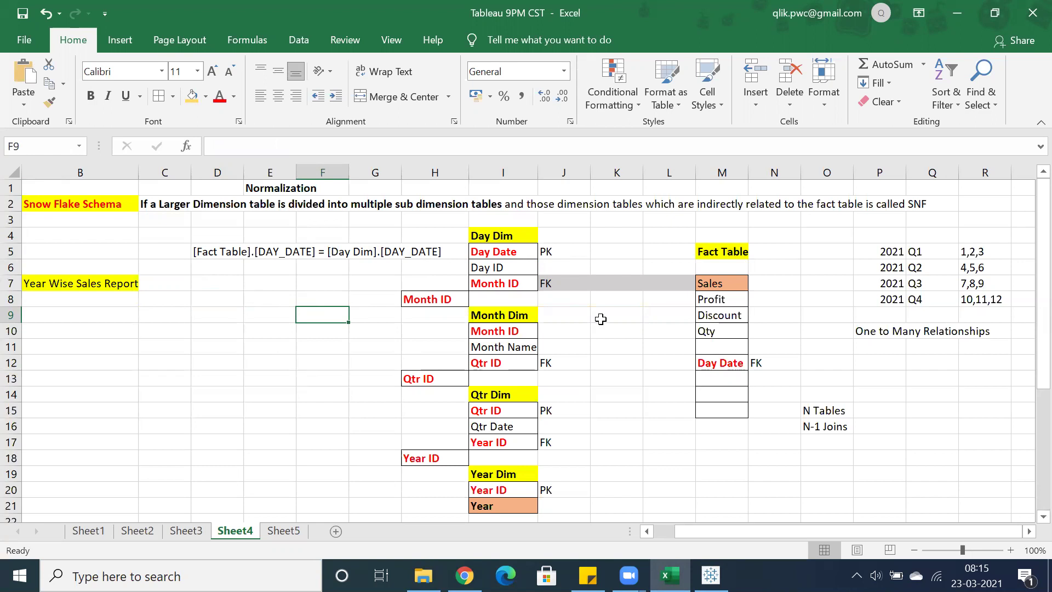
Copy the condition [Day Dim].[MONTH_ID] = [Month Dim].[MONTH_ID] from Tableau's custom SQL into cell D9 of Excel's Sheet4.
click(710, 575)
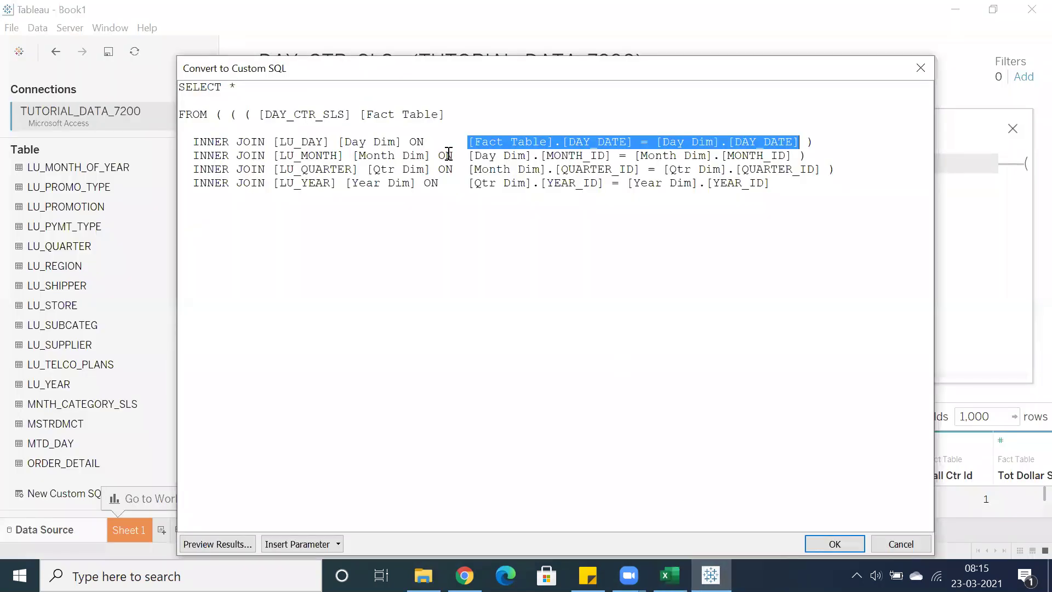
drag(469, 156, 792, 155)
key(ctrl+c)
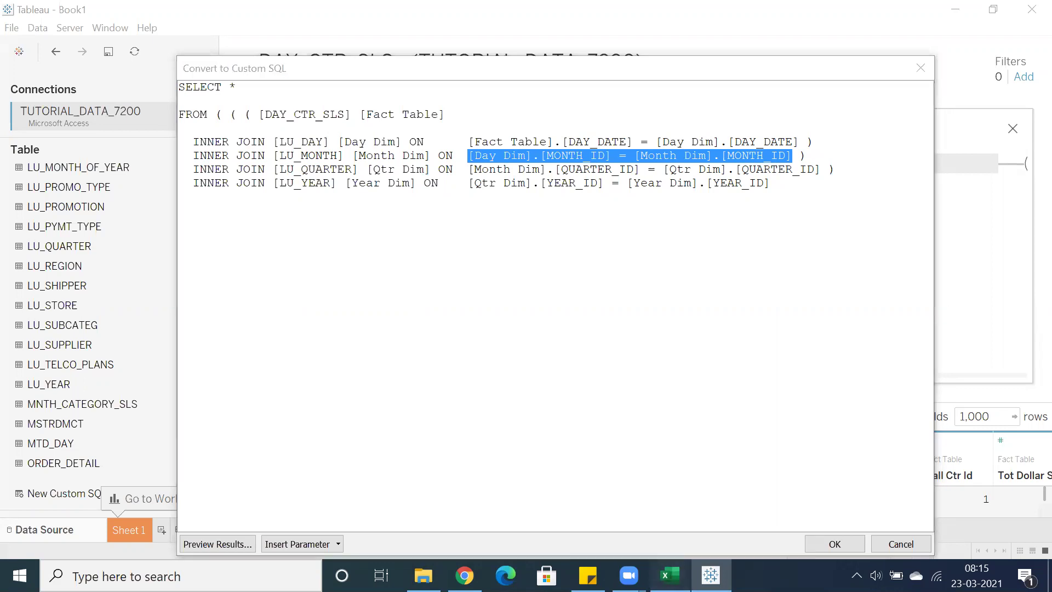
click(669, 575)
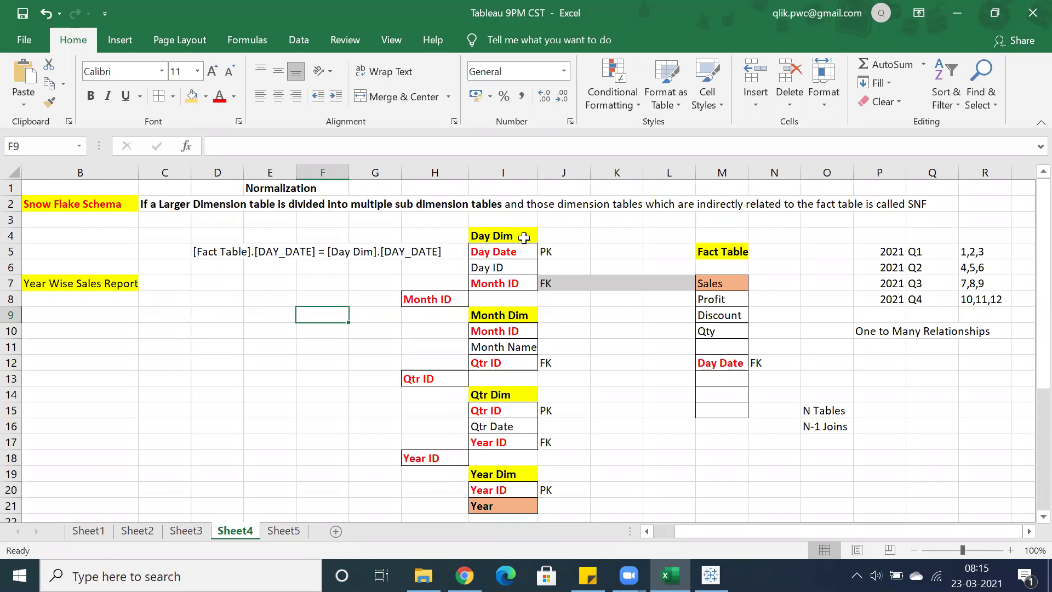
click(660, 239)
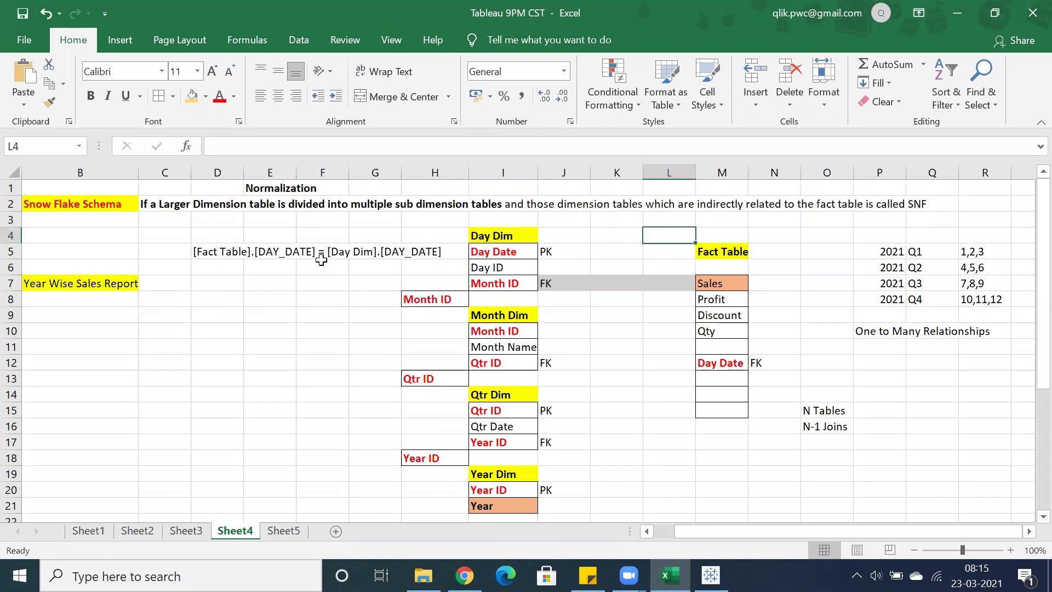
click(207, 317)
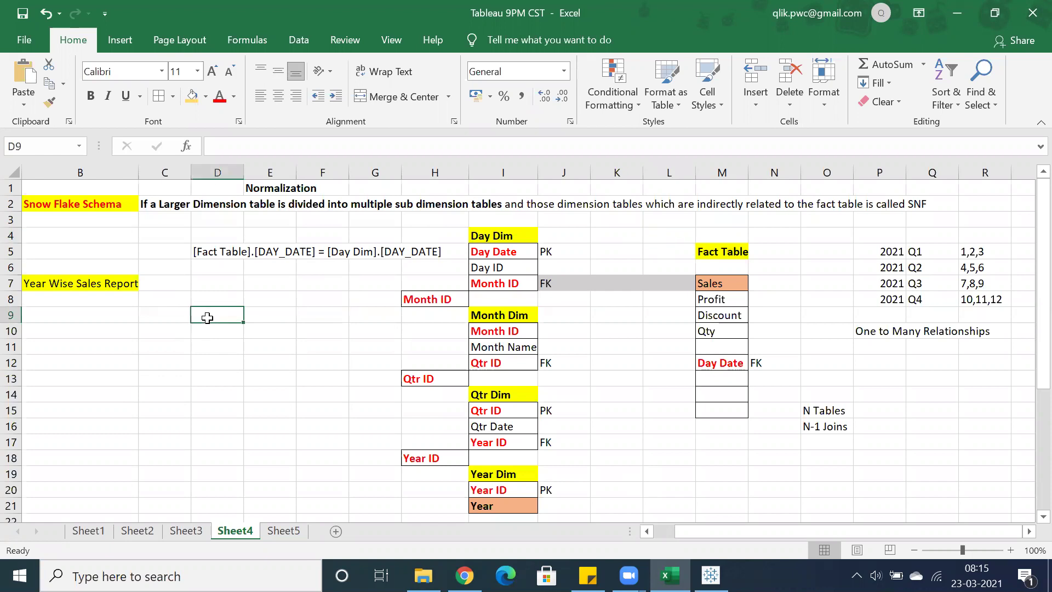
key(ctrl+v)
click(200, 362)
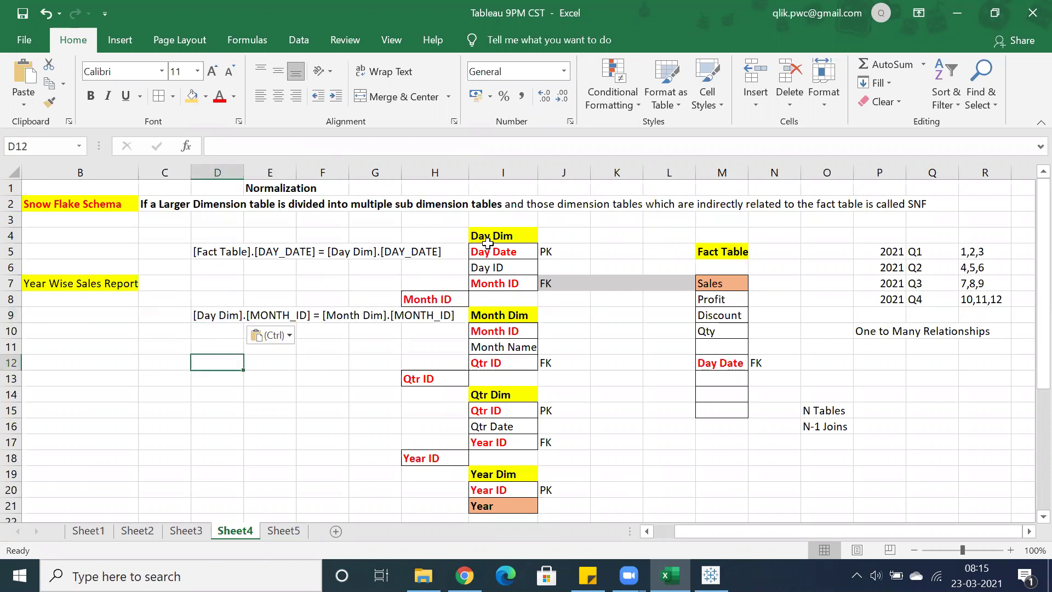
Move the DAY_DATE join condition from D5 to K4, between Day Dim and the Fact Table.
click(209, 246)
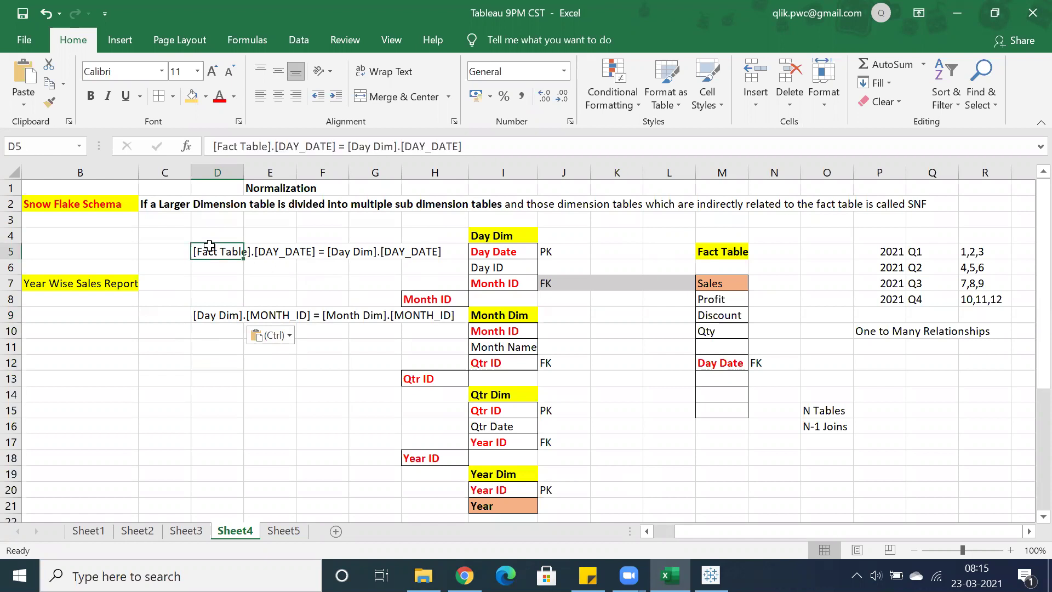
key(ctrl+c)
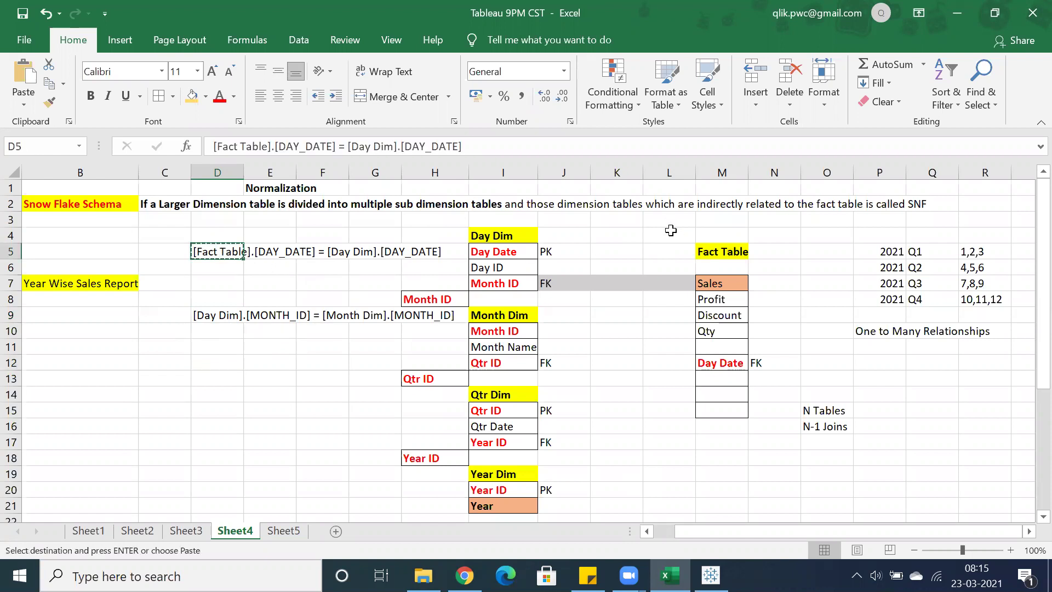
click(609, 232)
key(Return)
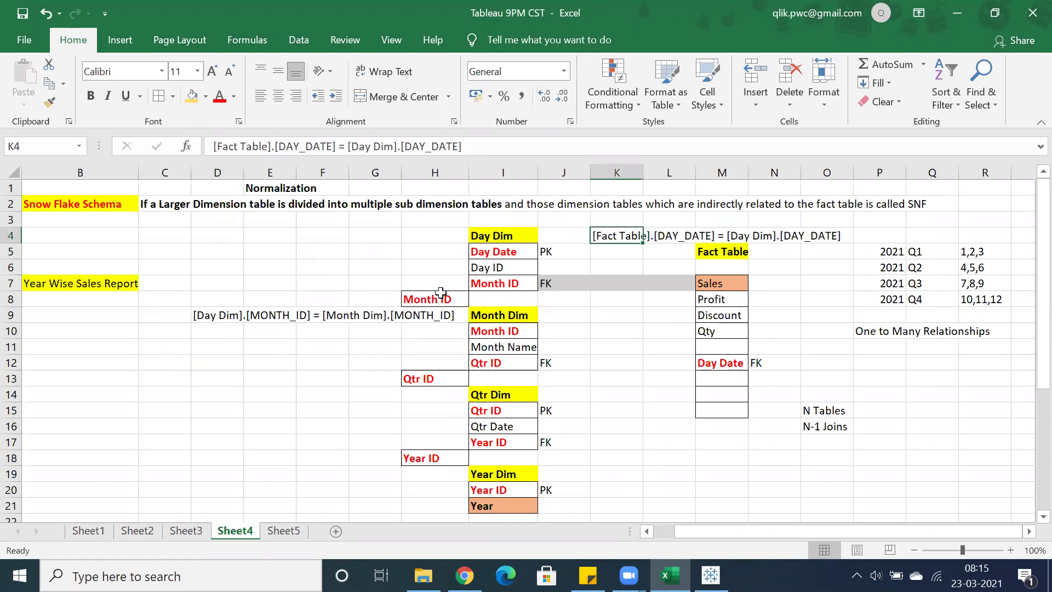
Move the MONTH_ID join condition from D9 up to D5, beside the Day Dim table.
click(204, 315)
key(ctrl+x)
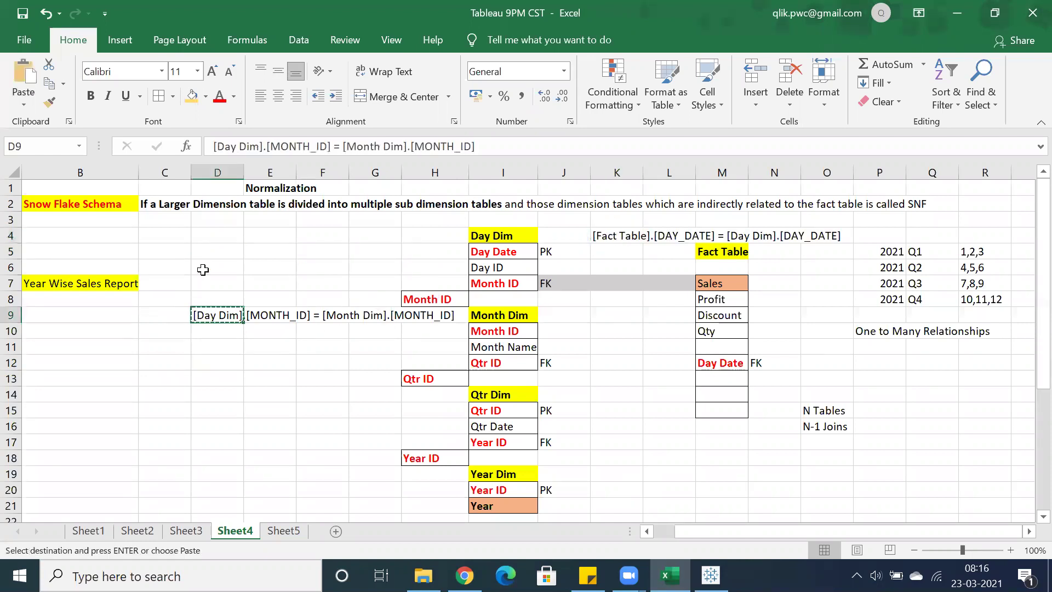
click(204, 243)
key(Return)
click(218, 311)
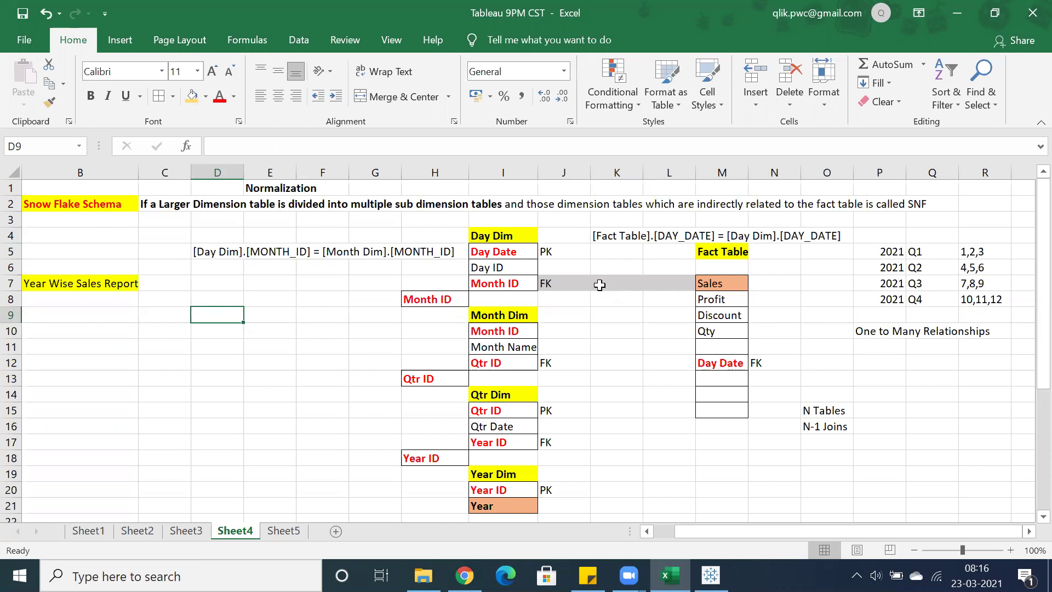
Compare the Day Date keys in the Fact Table and Day Dim with the join condition in K4, and check the Month ID link.
click(713, 362)
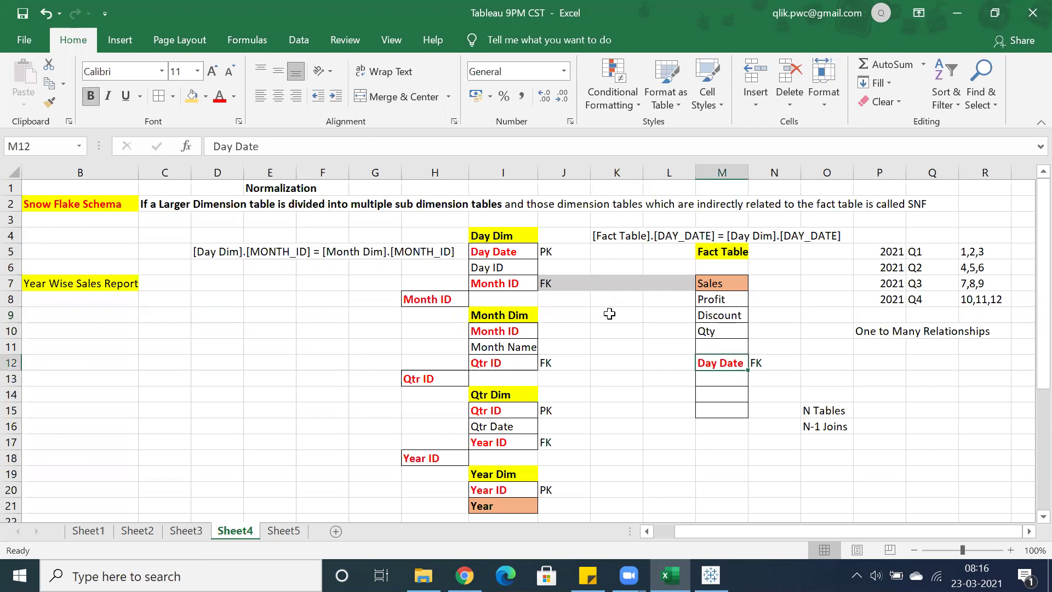
click(496, 250)
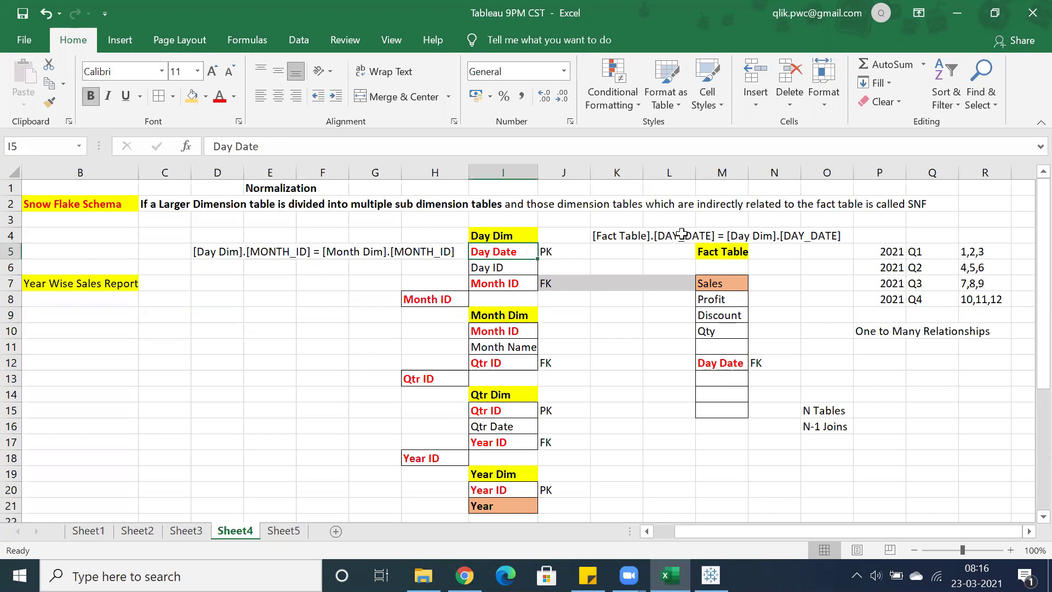
double_click(683, 234)
click(662, 264)
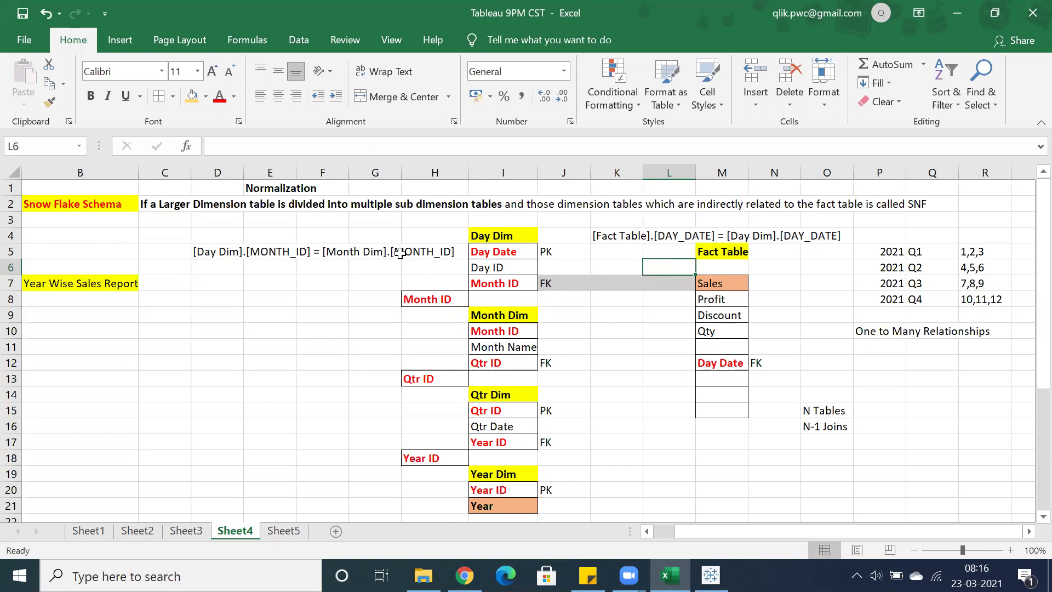
click(422, 300)
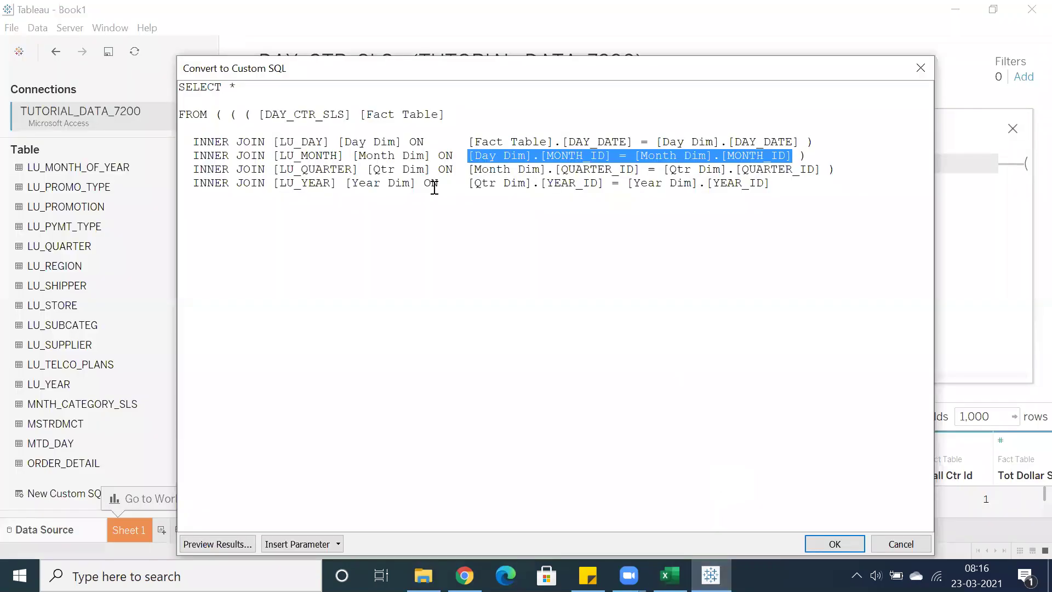
Copy the condition [Month Dim].[QUARTER_ID] = [Qtr Dim].[QUARTER_ID] from Tableau's query into cell C13 of Excel's Sheet4.
drag(466, 170, 821, 172)
key(ctrl+c)
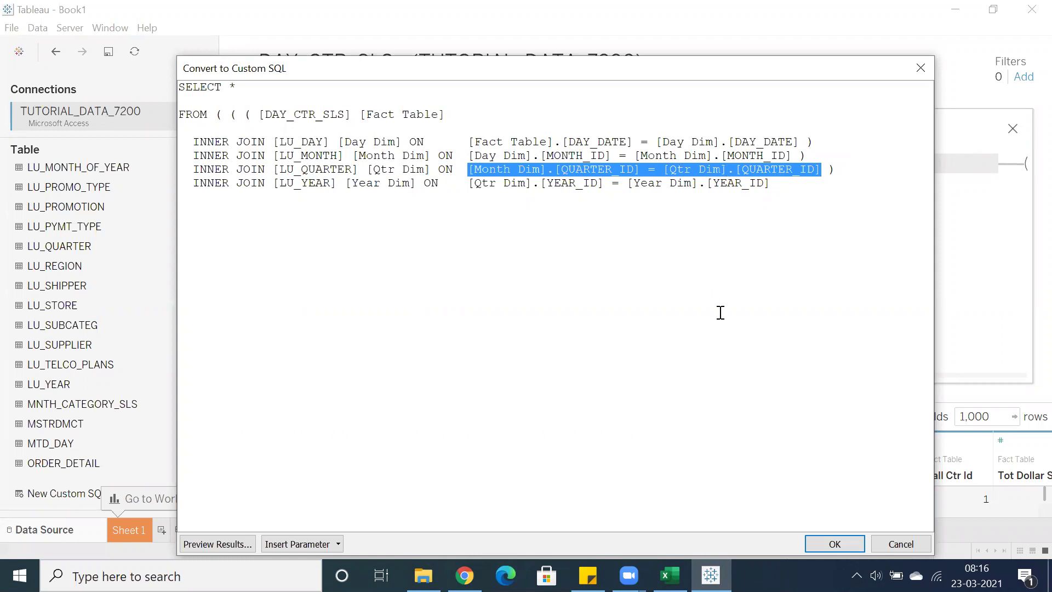
key(alt+Tab)
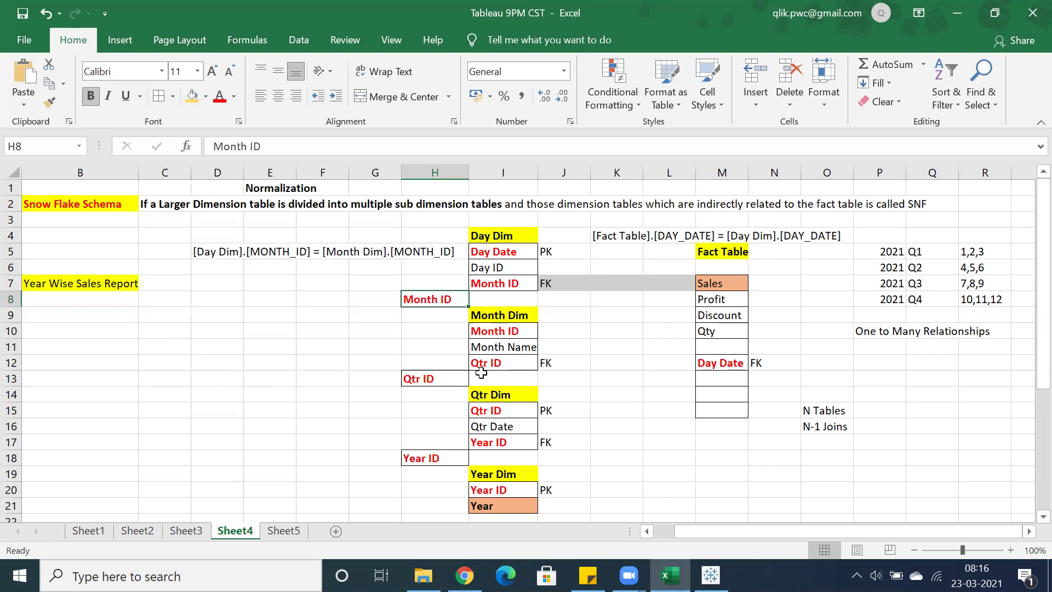
click(163, 378)
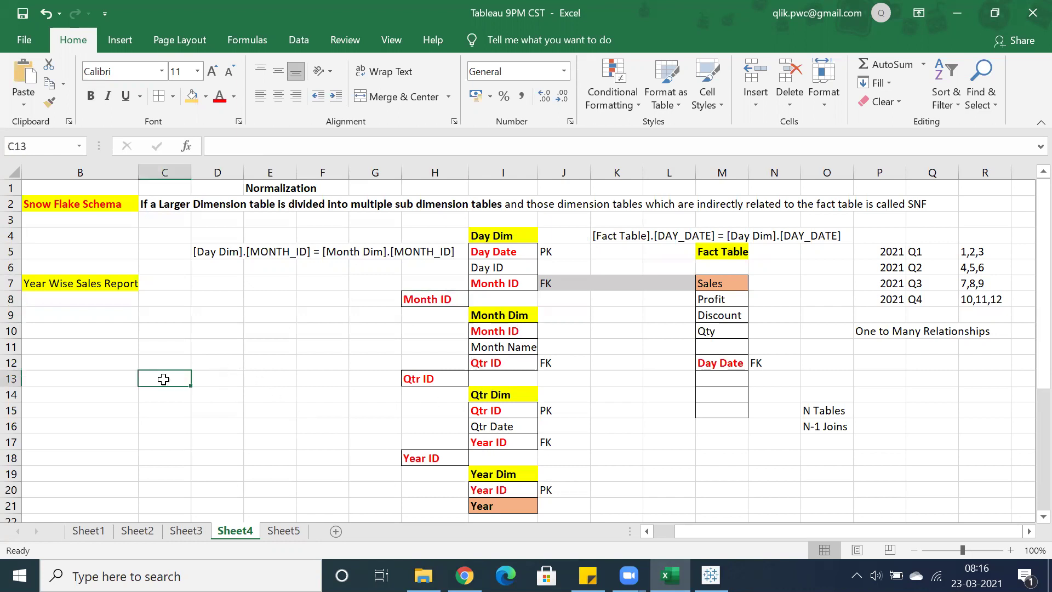
key(ctrl+v)
click(164, 410)
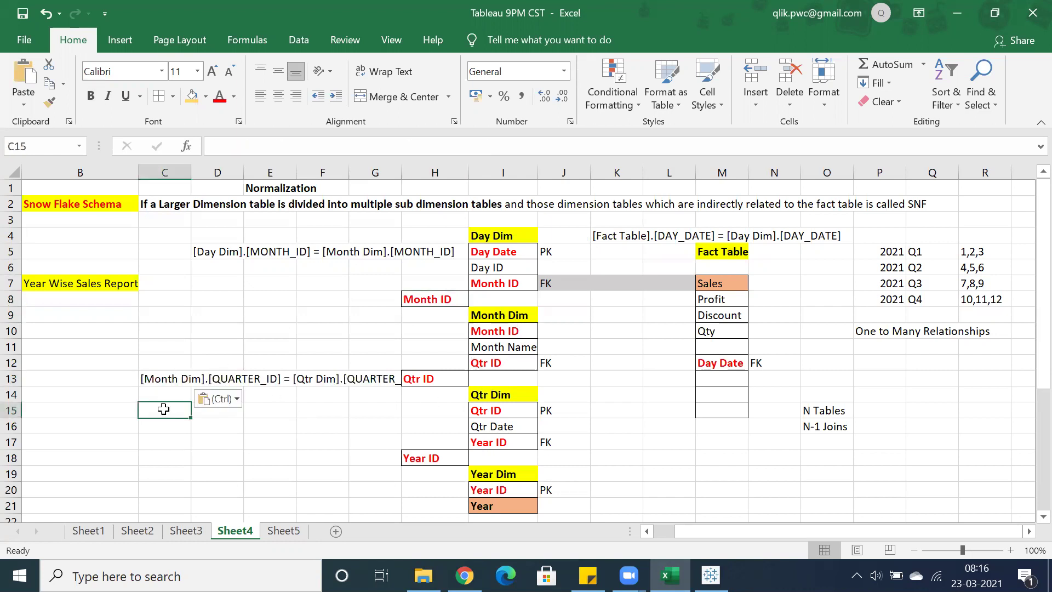
Widen column G slightly to make more room for the quarter join condition in row 13.
click(165, 376)
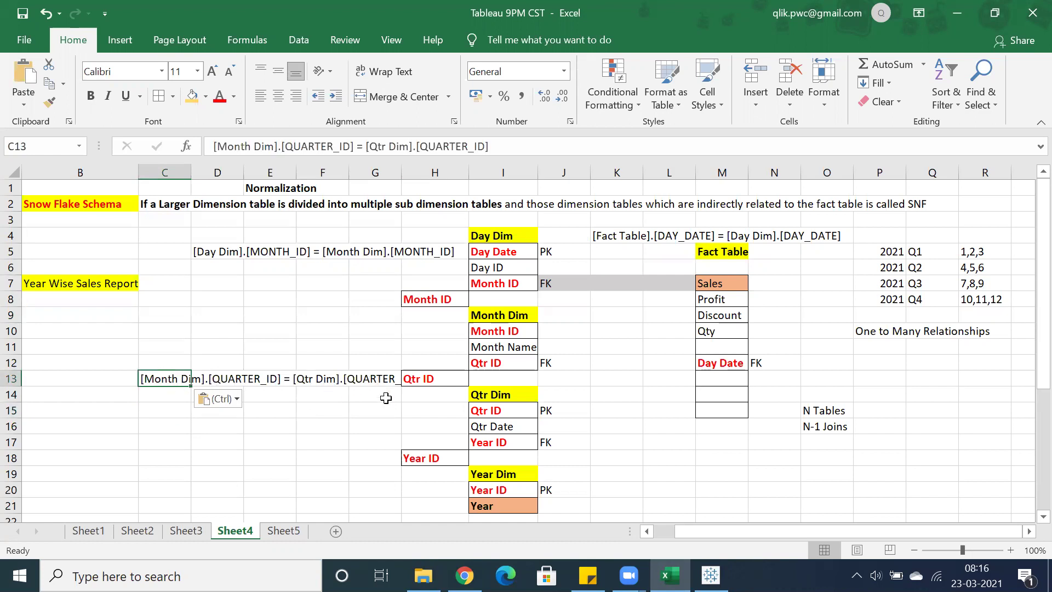
drag(402, 172, 413, 172)
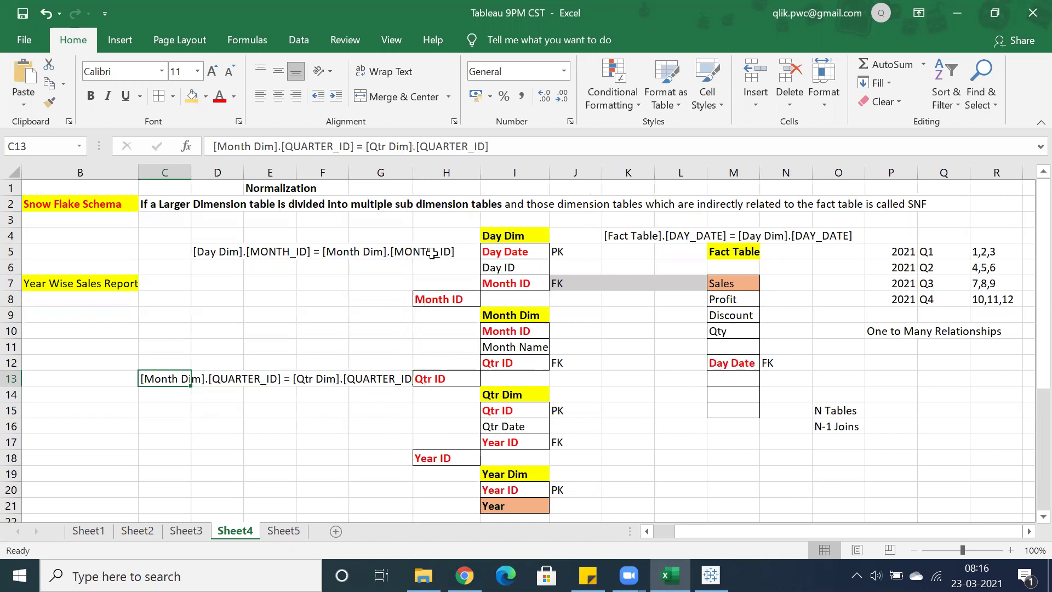
click(432, 379)
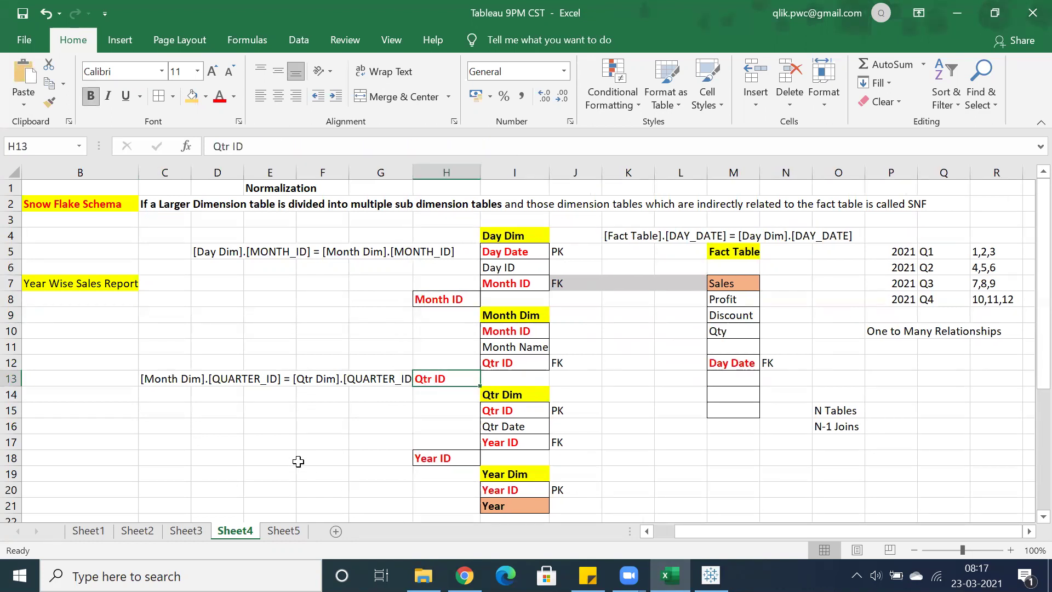
Move the QUARTER_ID join condition from C13 up to C12, in line with the Month Dim table's Qtr ID.
click(150, 382)
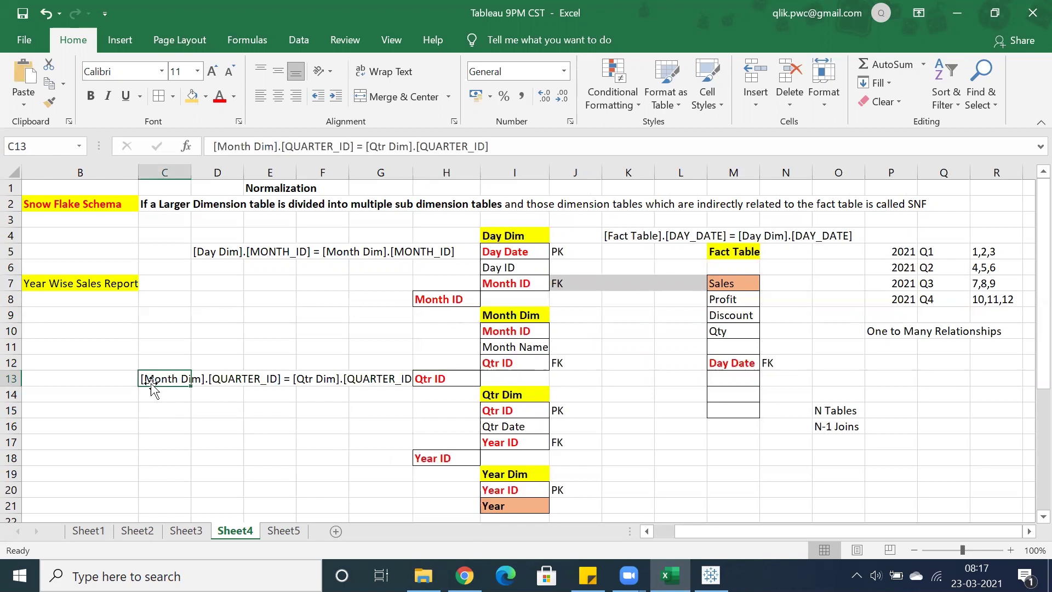
key(ctrl+c)
click(164, 360)
key(Return)
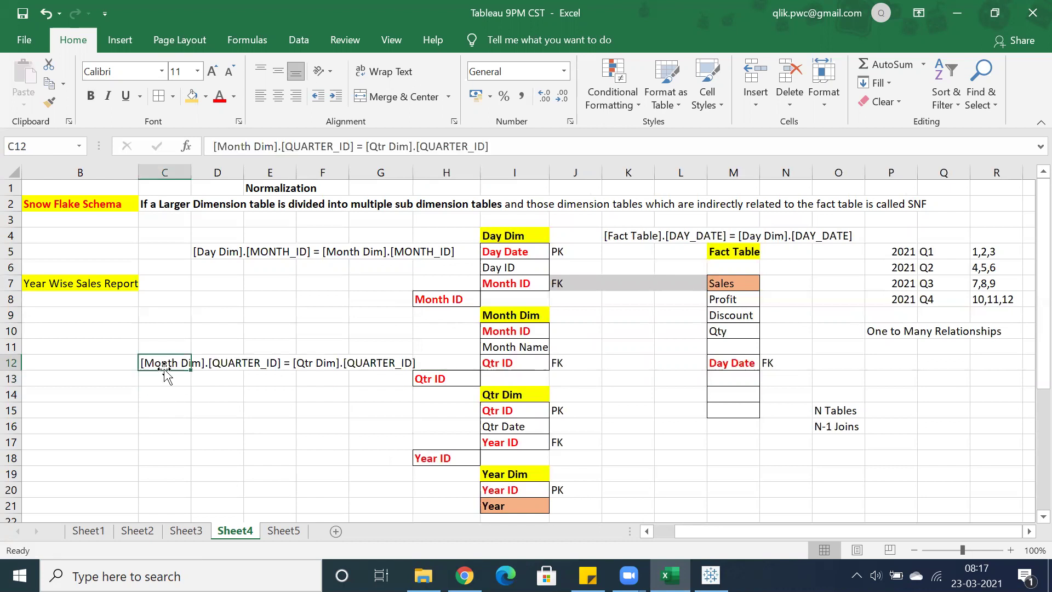
click(167, 382)
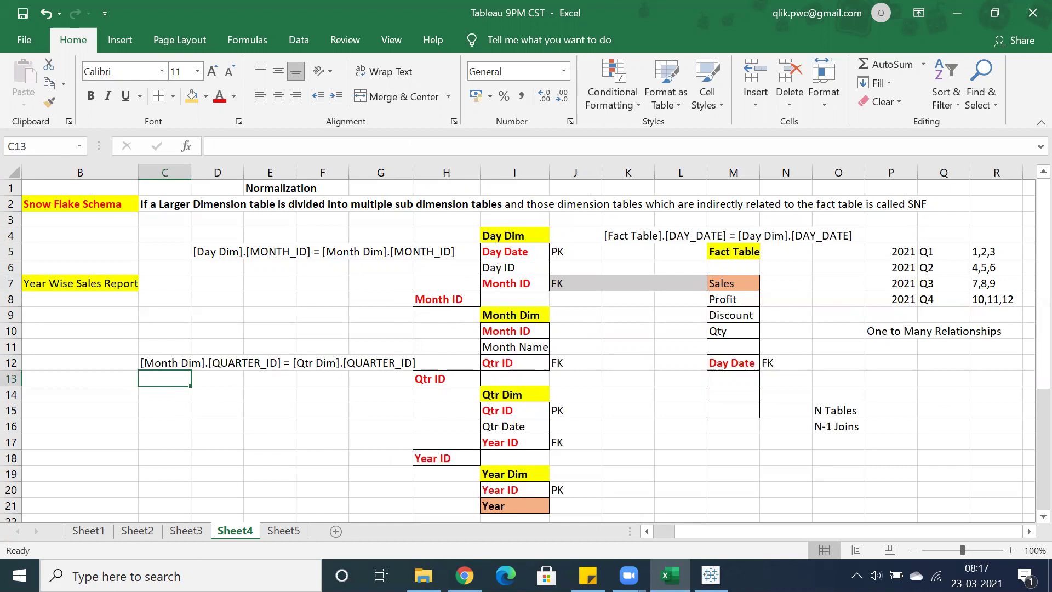
Highlight I4:I21 to review the chain of dimension tables from Day Dim down to Year Dim.
drag(511, 236, 531, 482)
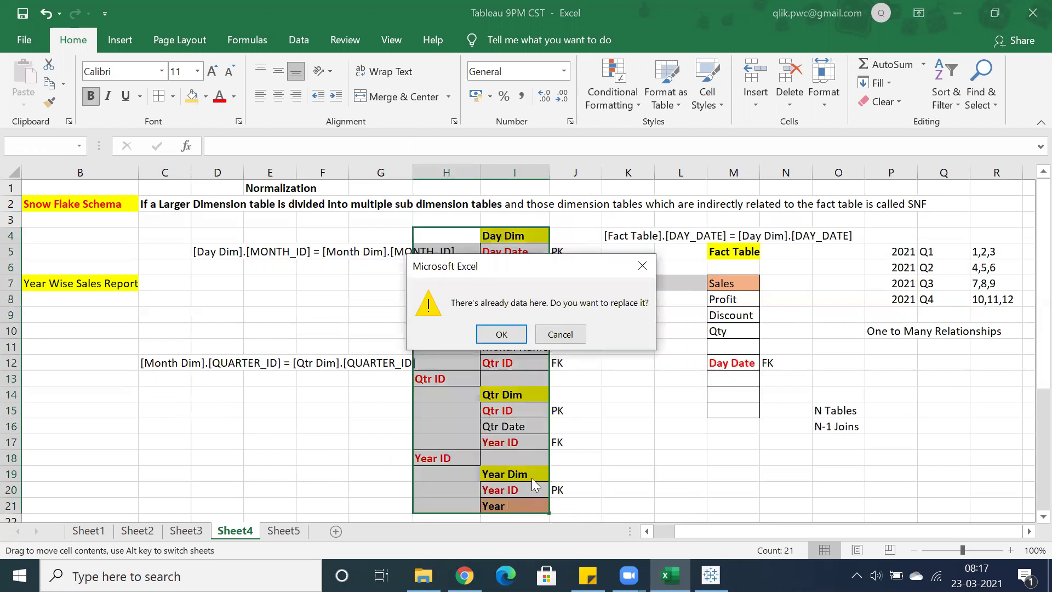
click(560, 334)
click(584, 376)
drag(505, 238, 505, 506)
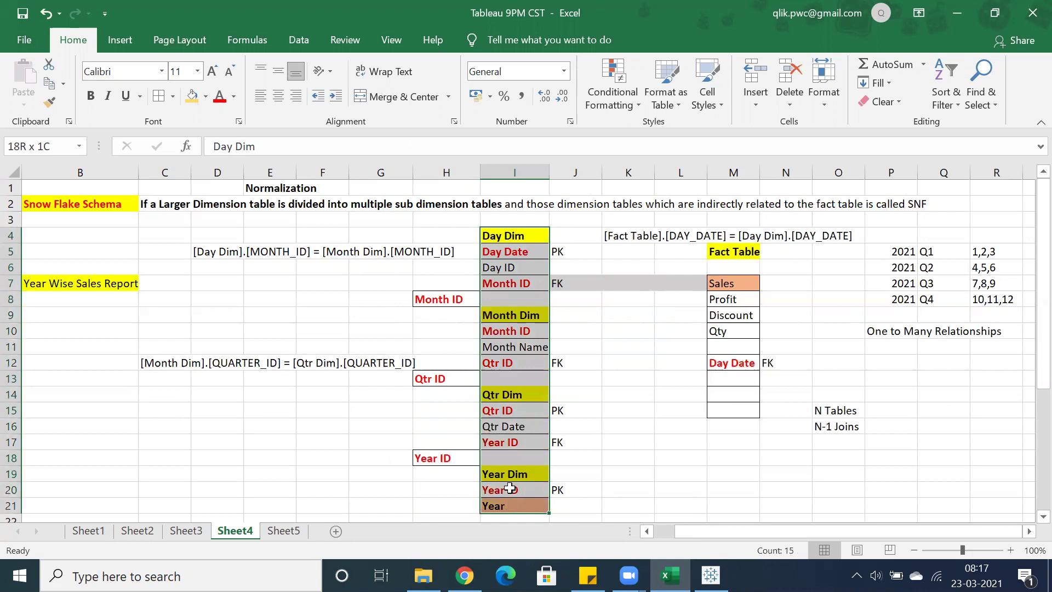
click(627, 378)
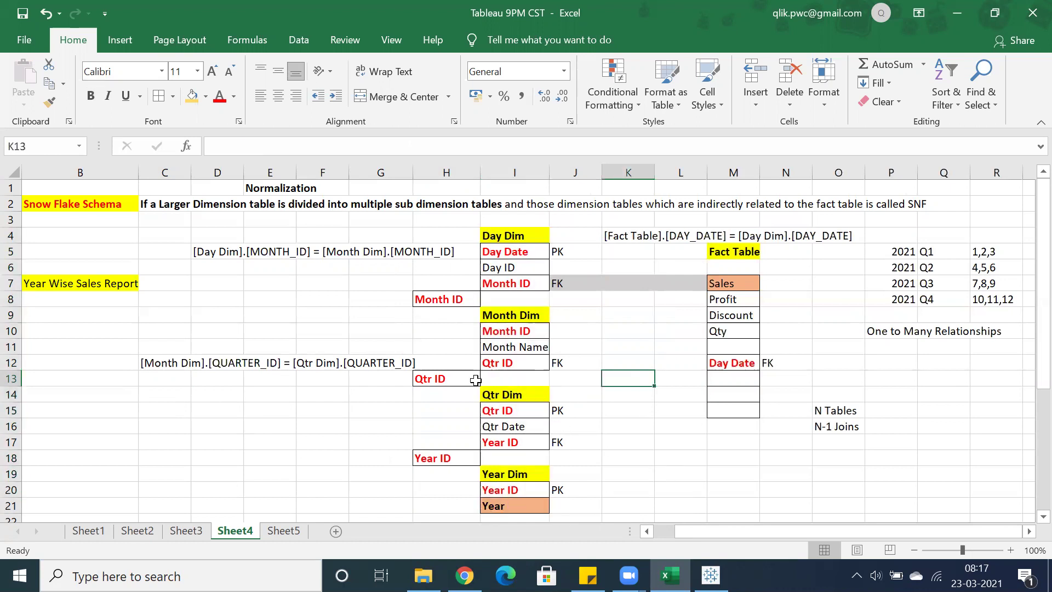
Copy the condition [Qtr Dim].[YEAR_ID] = [Year Dim].[YEAR_ID] from Tableau's query into cell C17 of Excel's Sheet4.
click(711, 575)
drag(464, 184, 775, 183)
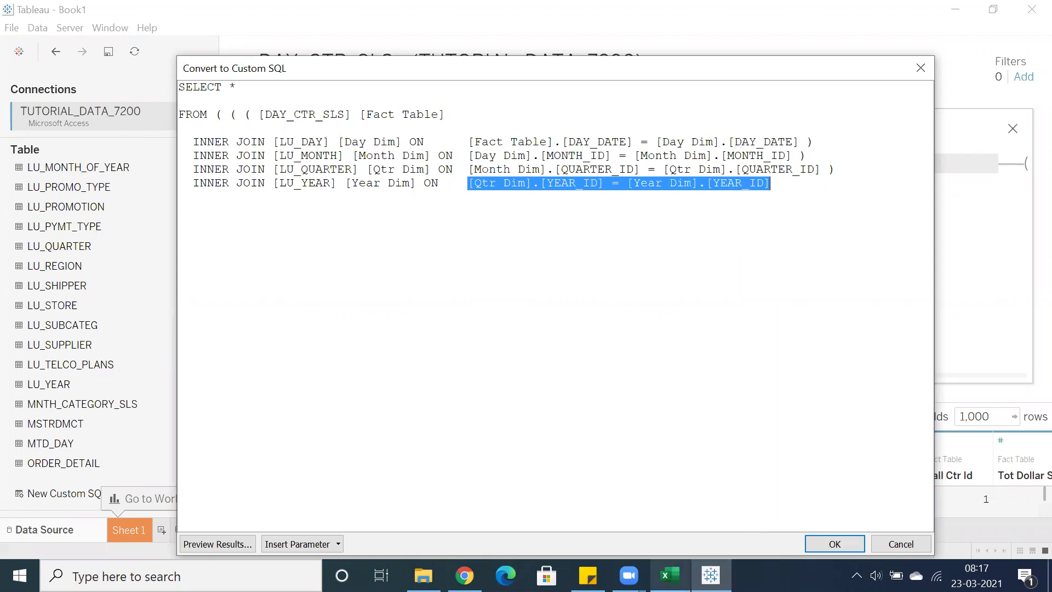
click(670, 575)
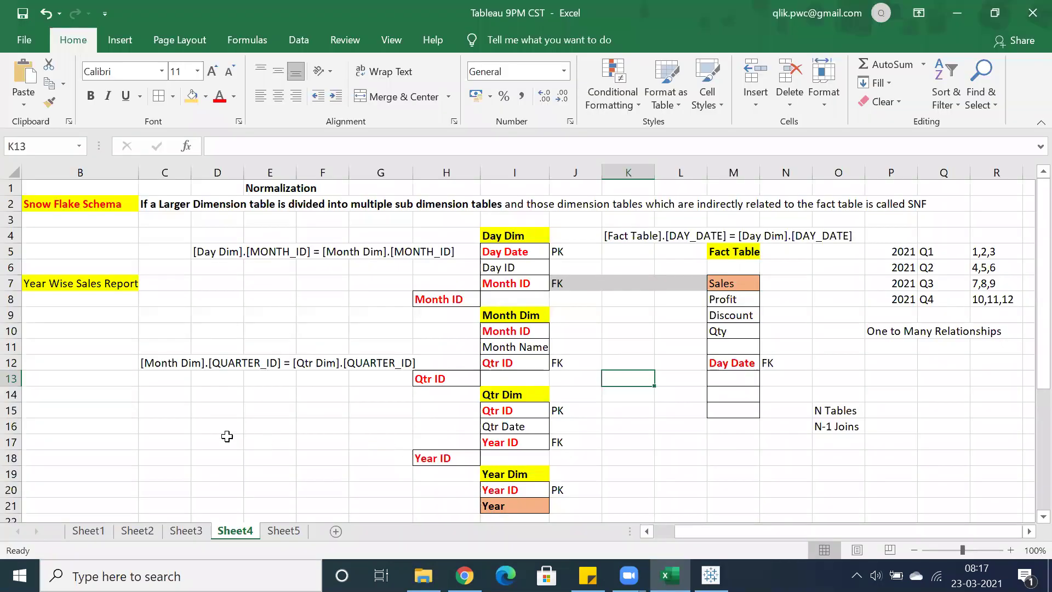
click(180, 442)
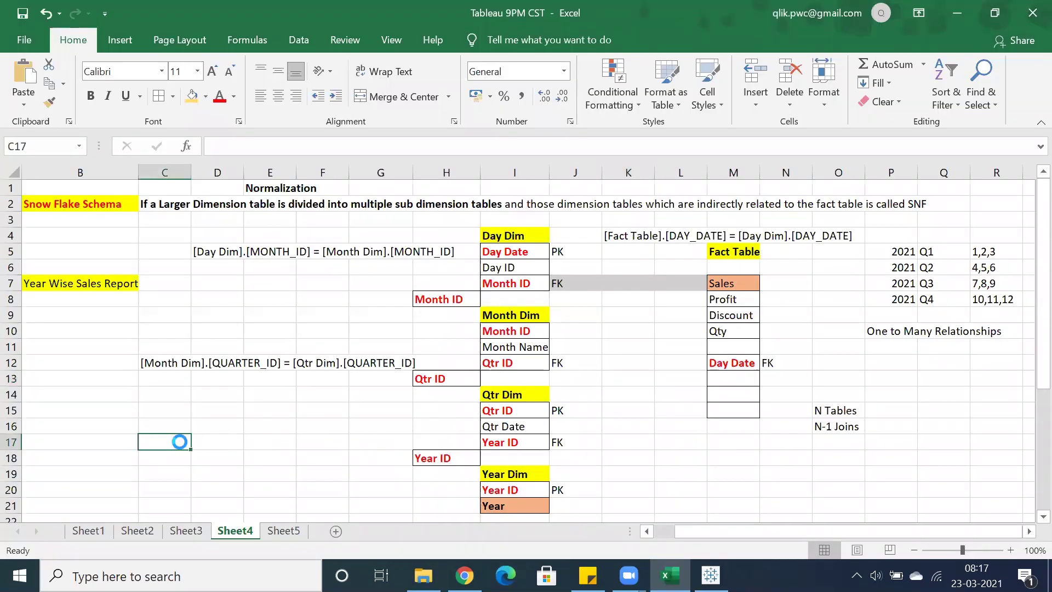
key(ctrl+v)
click(312, 485)
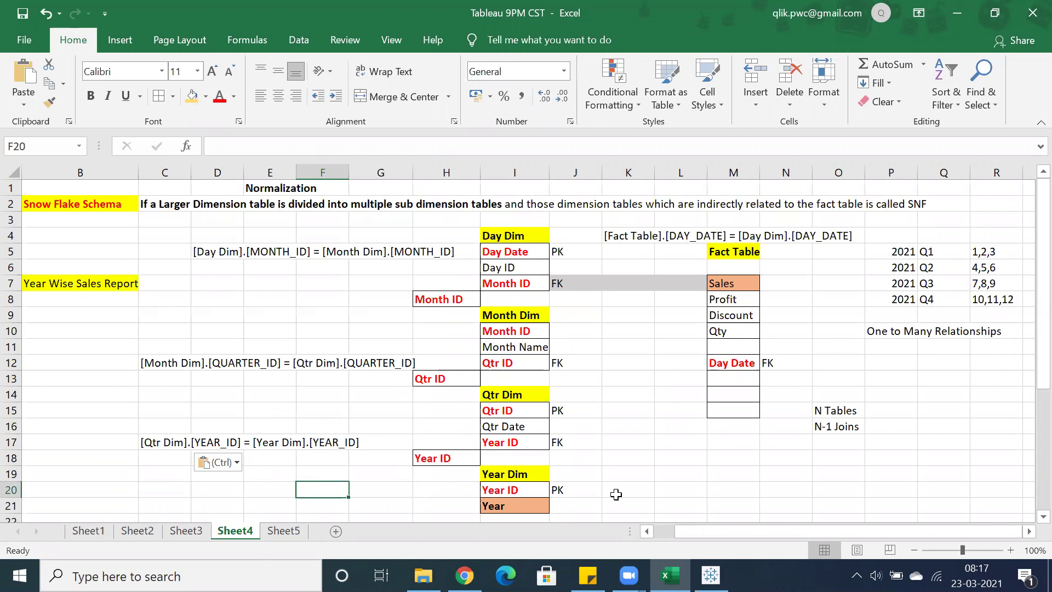
Review the INNER JOIN lines of the pasted query in C29:K33, and return to the custom SQL in Tableau.
click(662, 532)
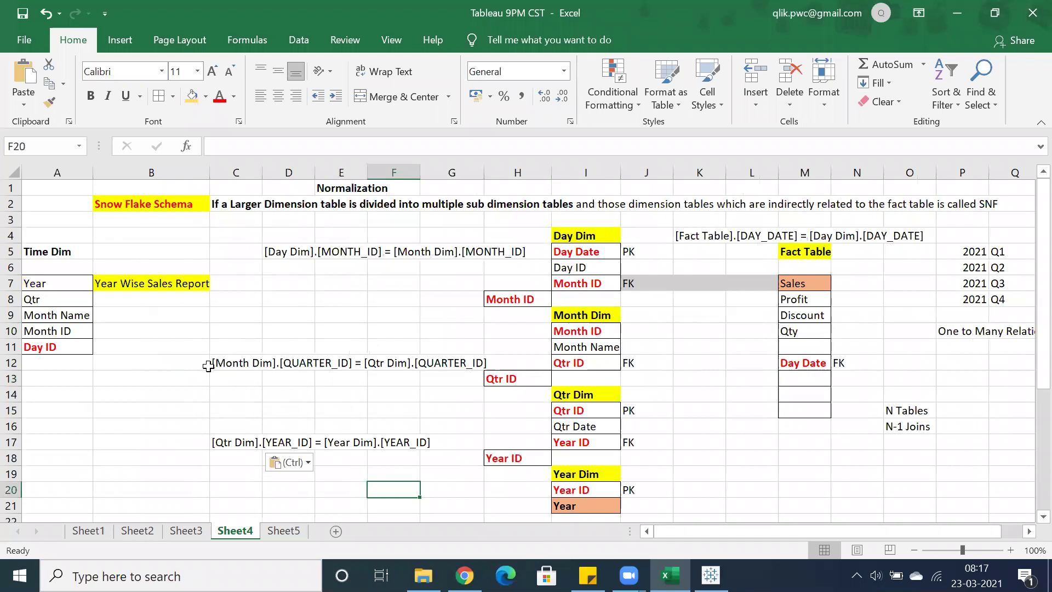
scroll(208, 365, down, 3)
scroll(208, 365, down, 2)
drag(241, 399, 678, 451)
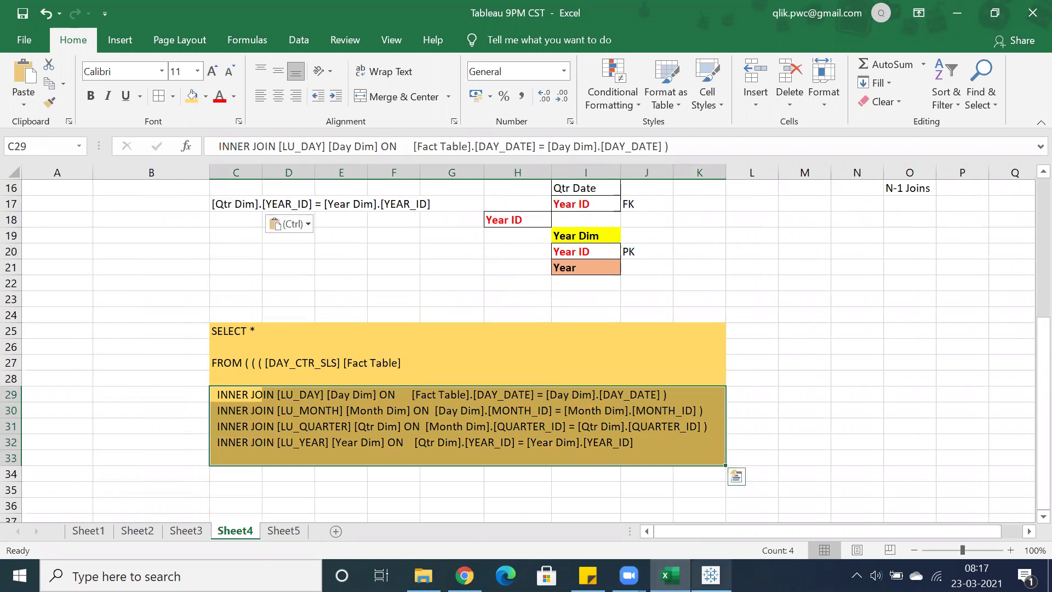
click(710, 575)
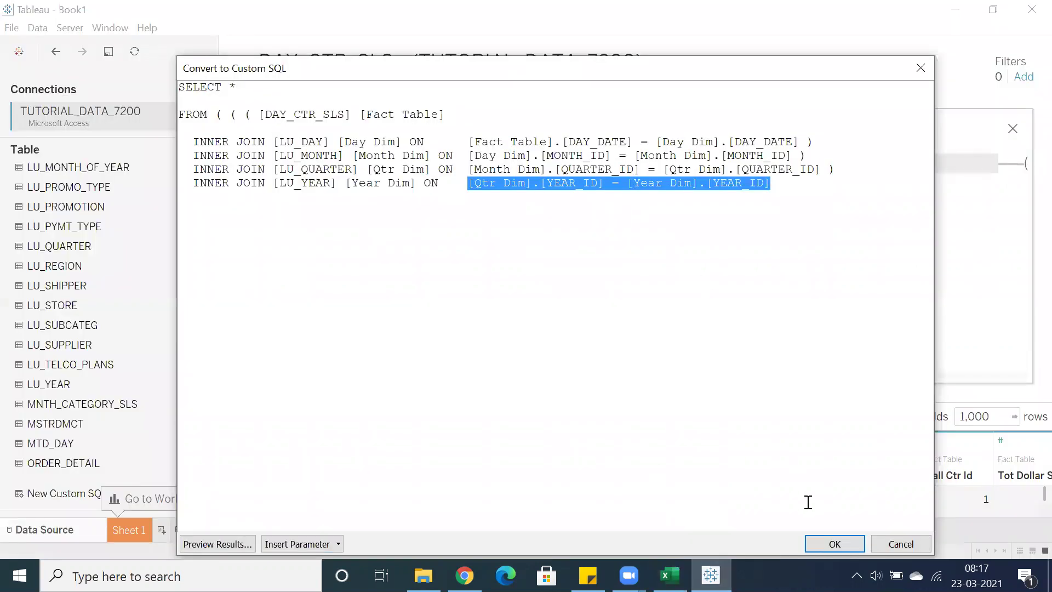
Apply the simplified SELECT * query with its four inner joins as the data source's custom SQL.
click(818, 540)
key(alt+Tab)
key(alt+Tab)
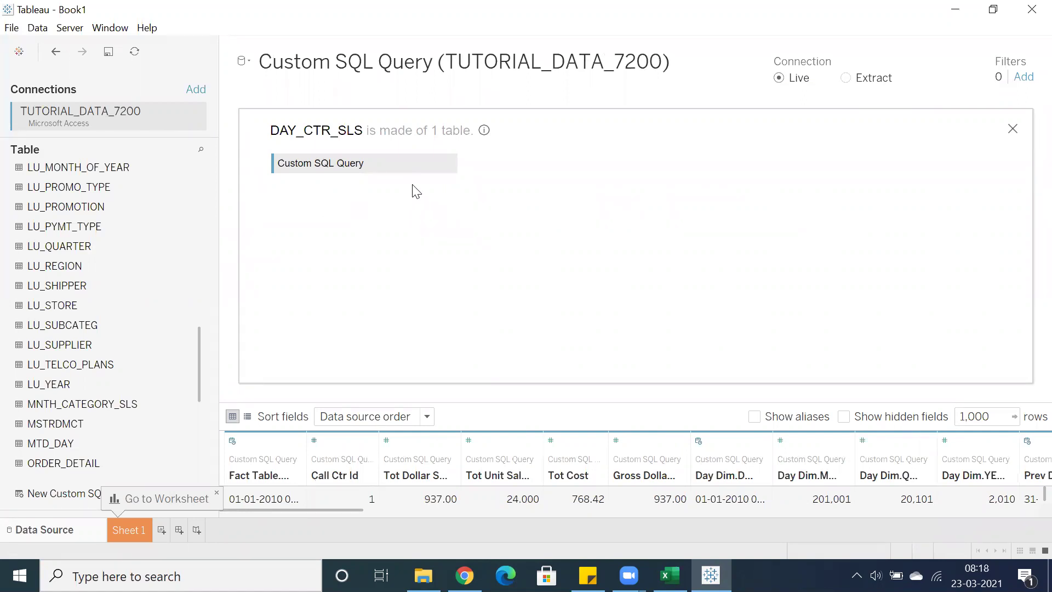
Open the Custom SQL Query of DAY_CTR_SLS in an enlarged editor and highlight the whole statement for review.
click(449, 164)
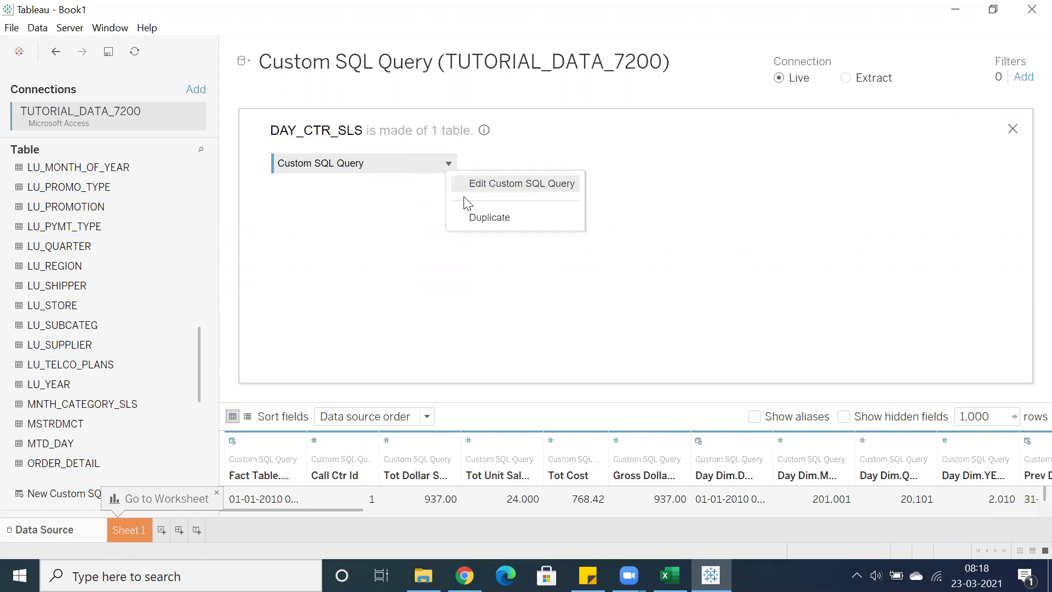
click(476, 186)
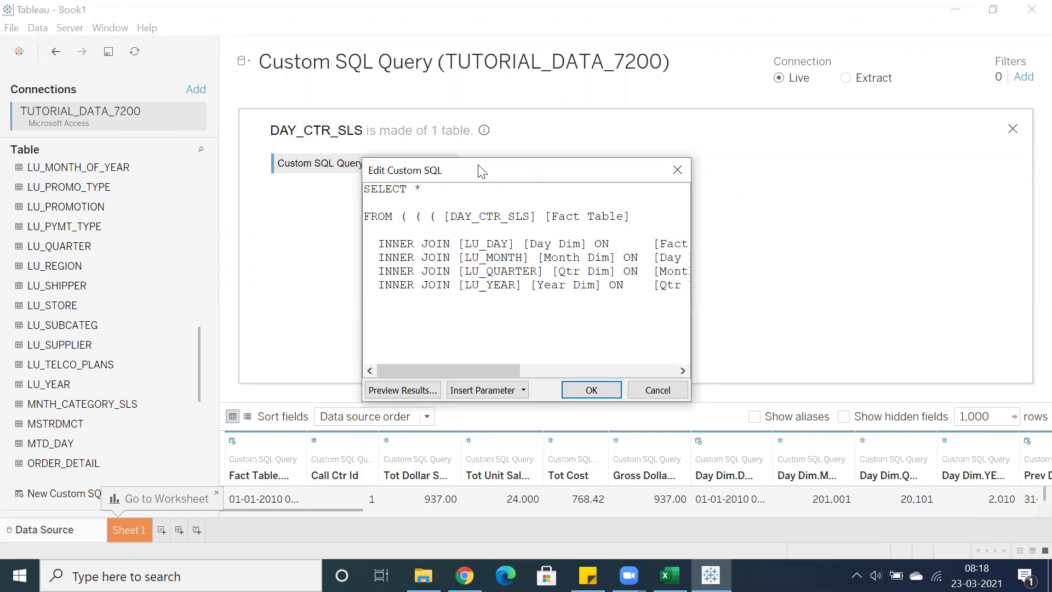
drag(481, 171, 249, 121)
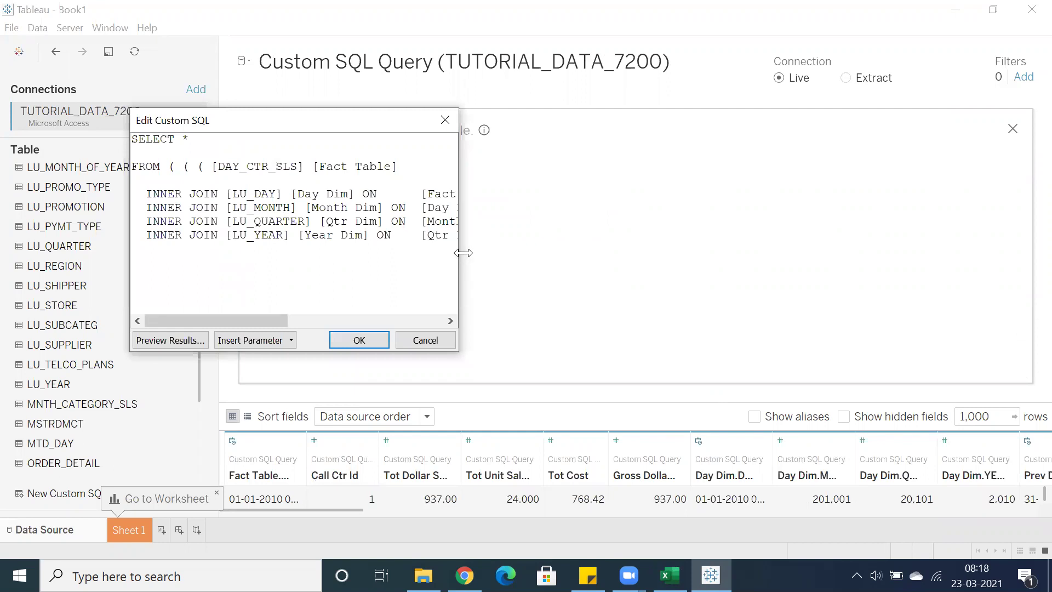
drag(463, 253, 894, 343)
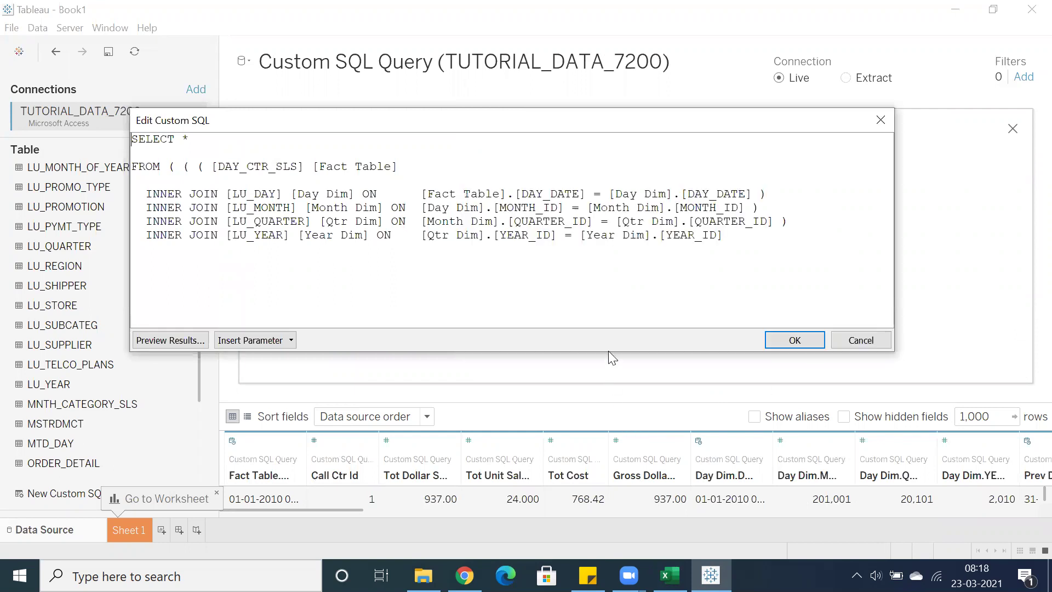
drag(608, 352, 605, 407)
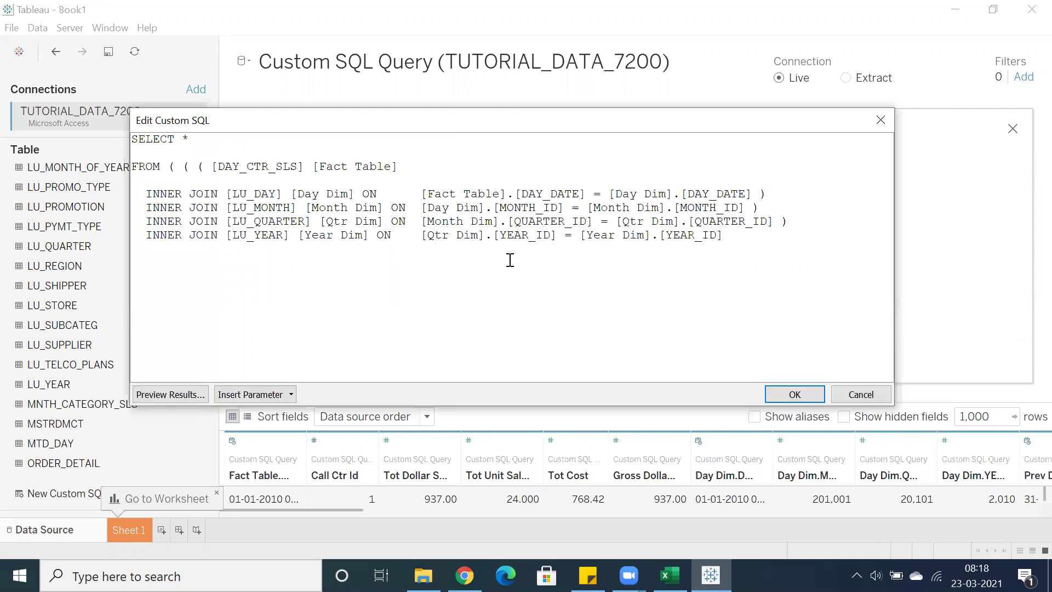
drag(703, 236, 120, 137)
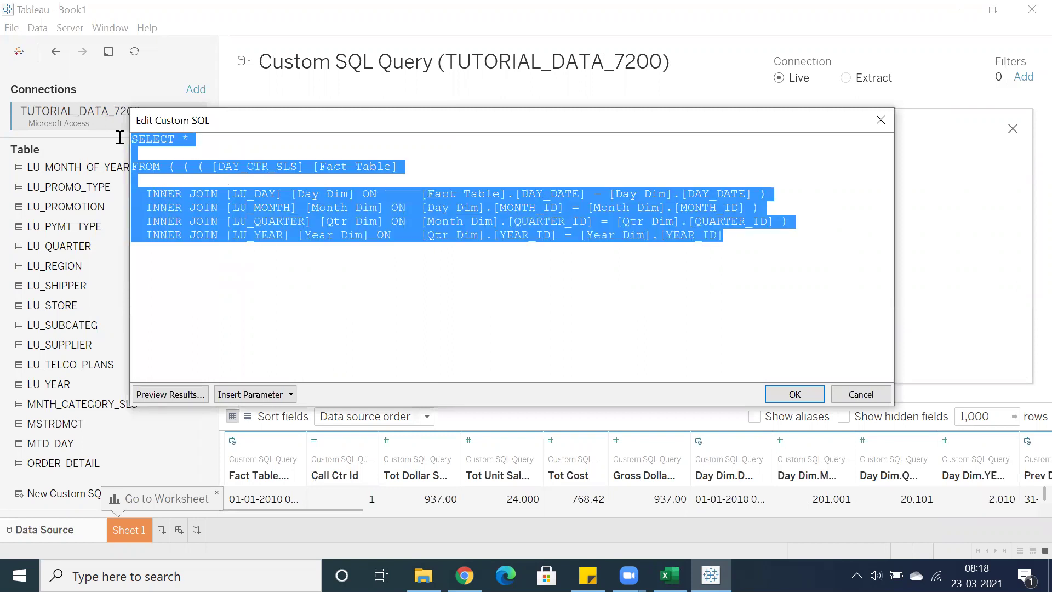
click(794, 398)
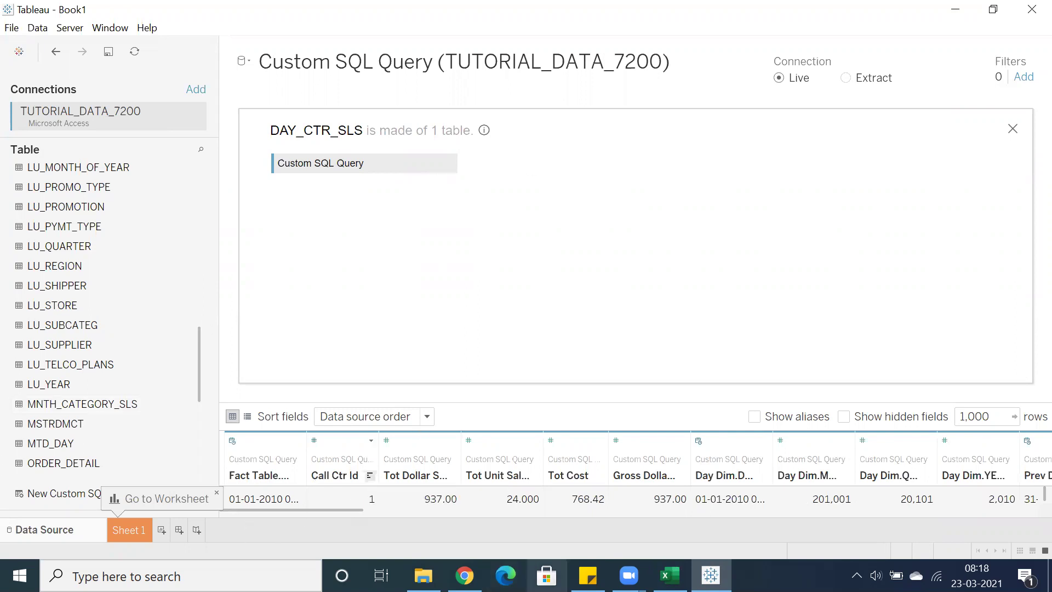
Reopen the custom SQL in a wider, taller editor and examine its SELECT, FROM and INNER JOIN lines again.
click(449, 162)
click(465, 182)
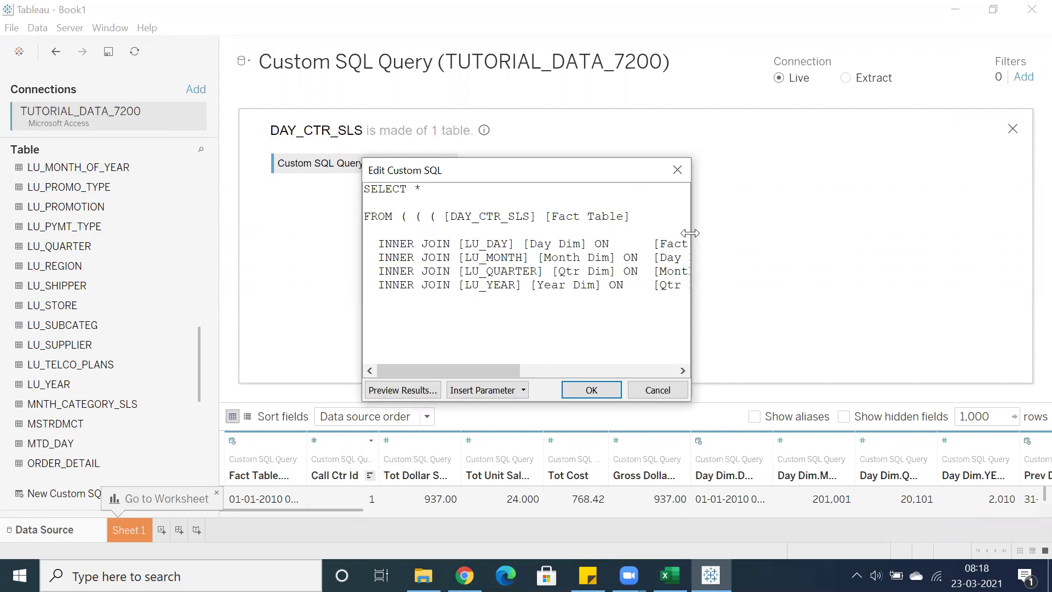
drag(690, 233, 1026, 233)
drag(664, 166, 436, 134)
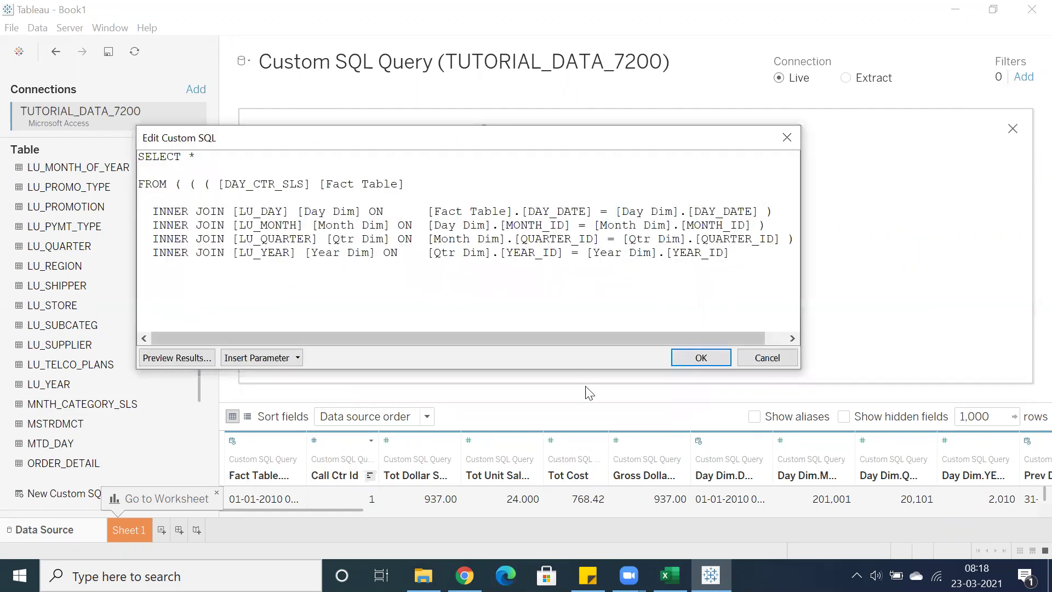
drag(573, 368, 635, 472)
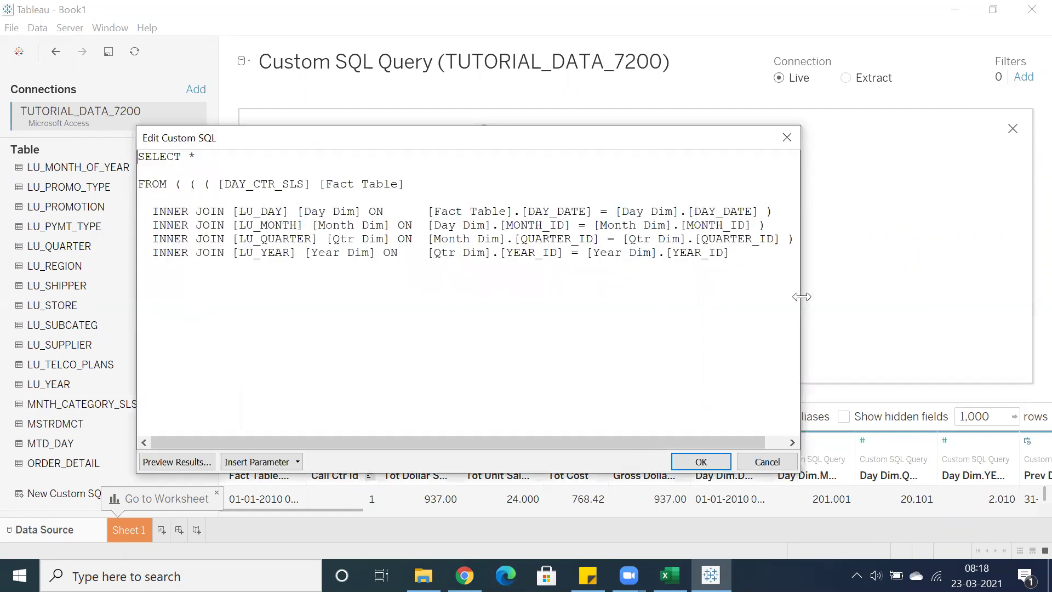
drag(801, 296, 912, 297)
drag(833, 282, 115, 137)
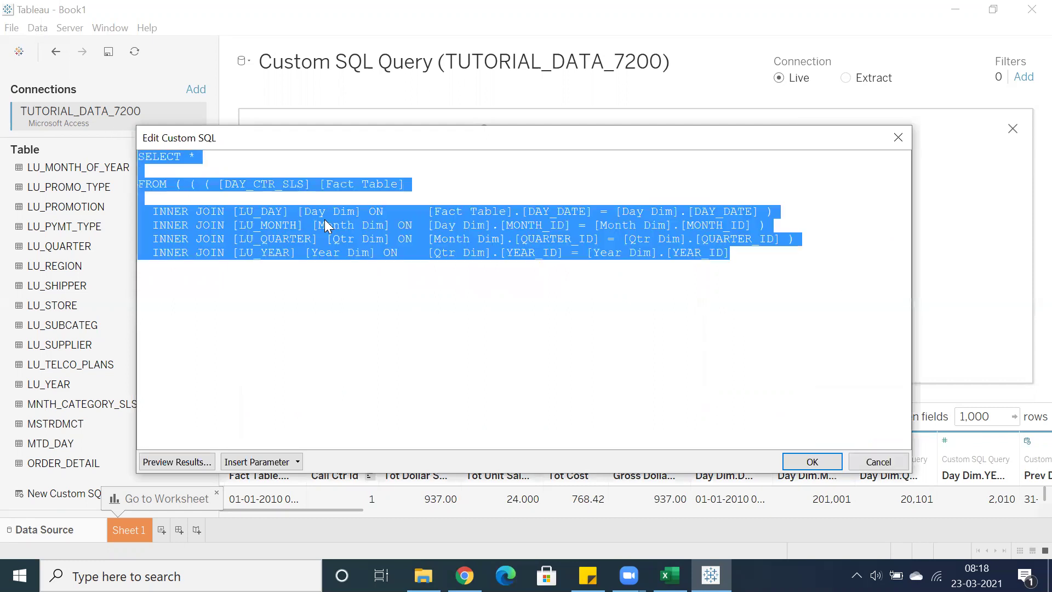
click(437, 294)
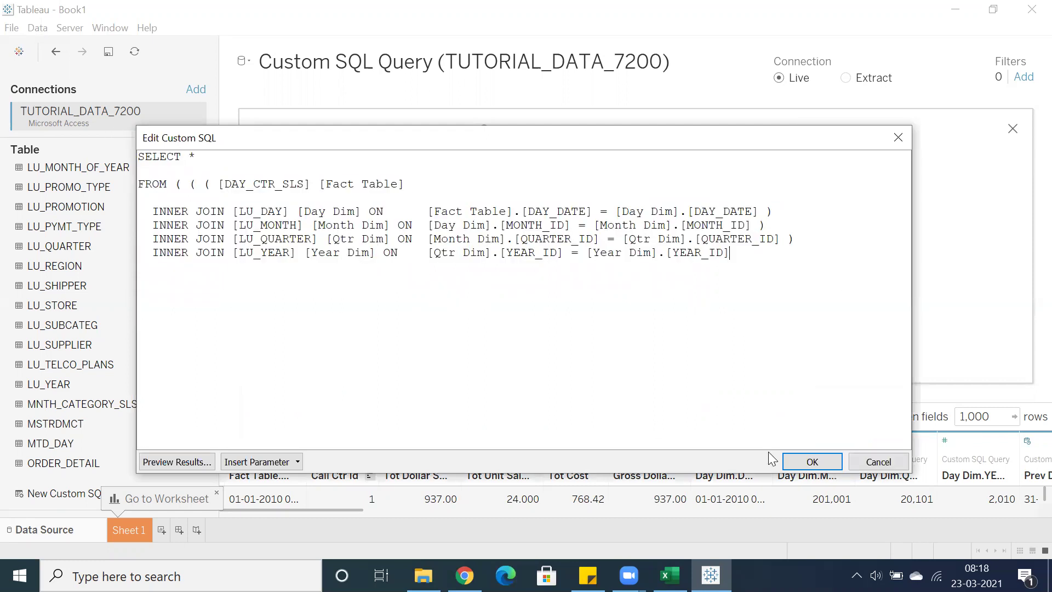
click(807, 461)
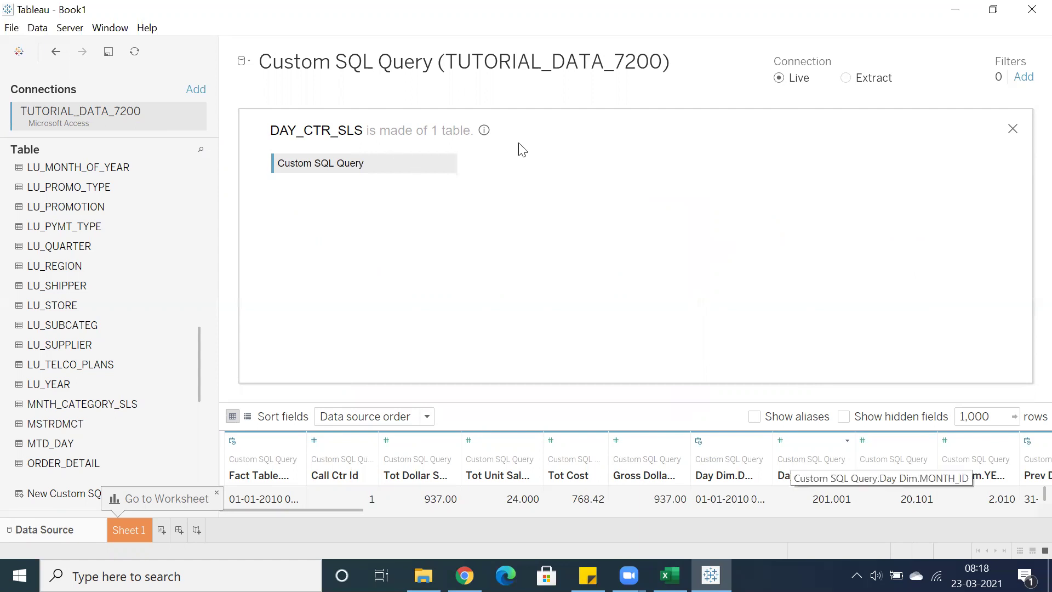
Build a year-wise sales table on Sheet 1 with Year Date on rows and Tot Dollar Sales as the text values.
click(1012, 129)
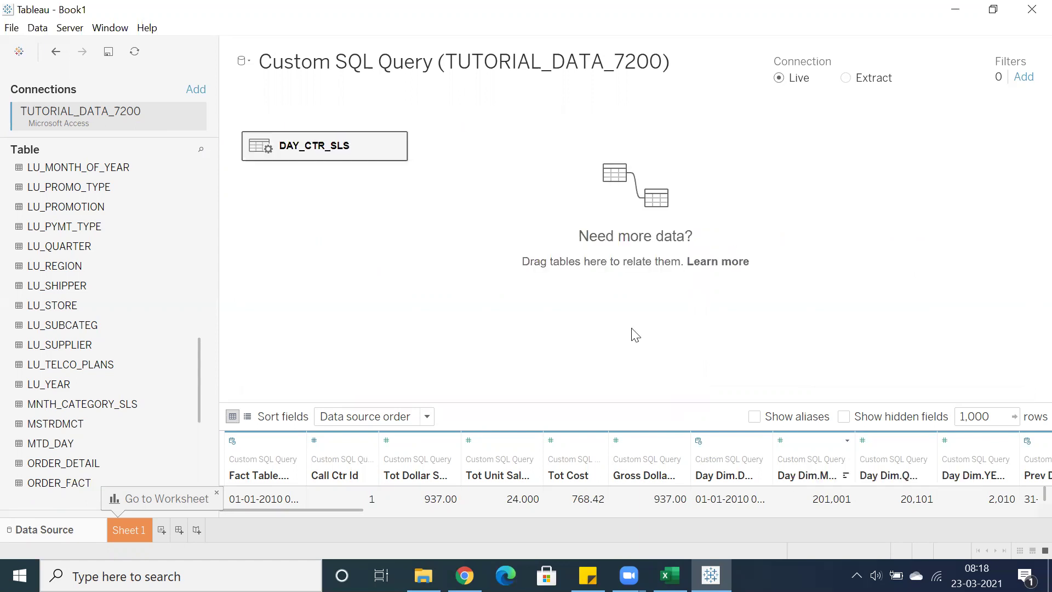
click(129, 529)
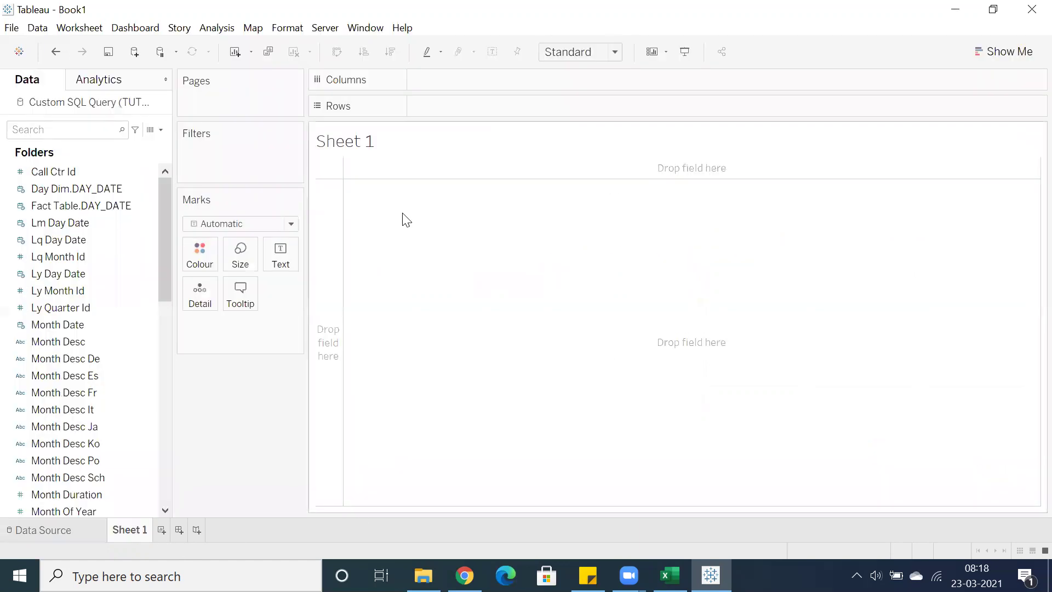
scroll(47, 232, down, 7)
scroll(47, 231, down, 4)
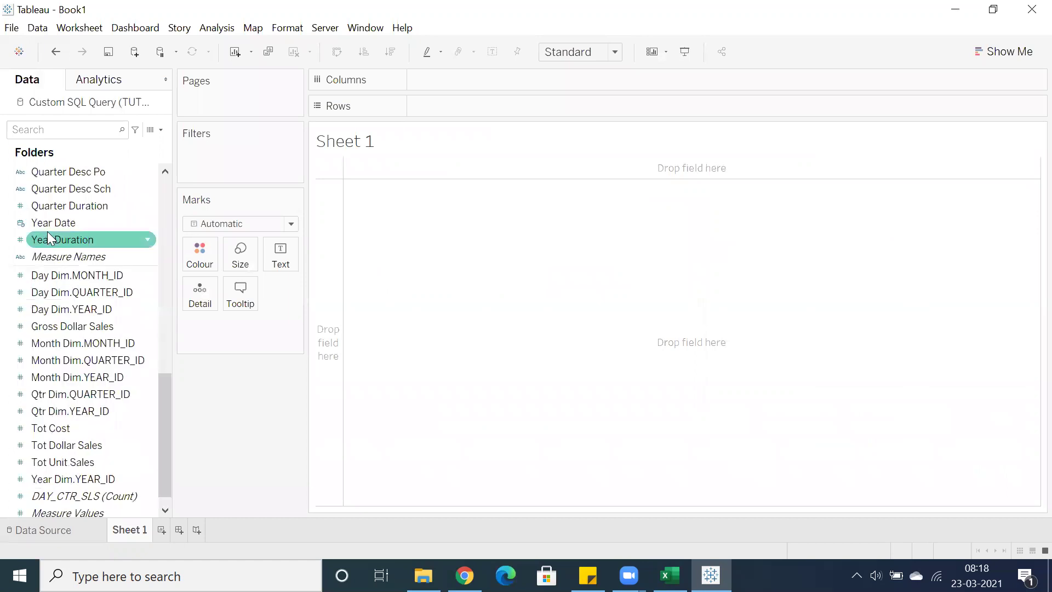
scroll(47, 231, up, 1)
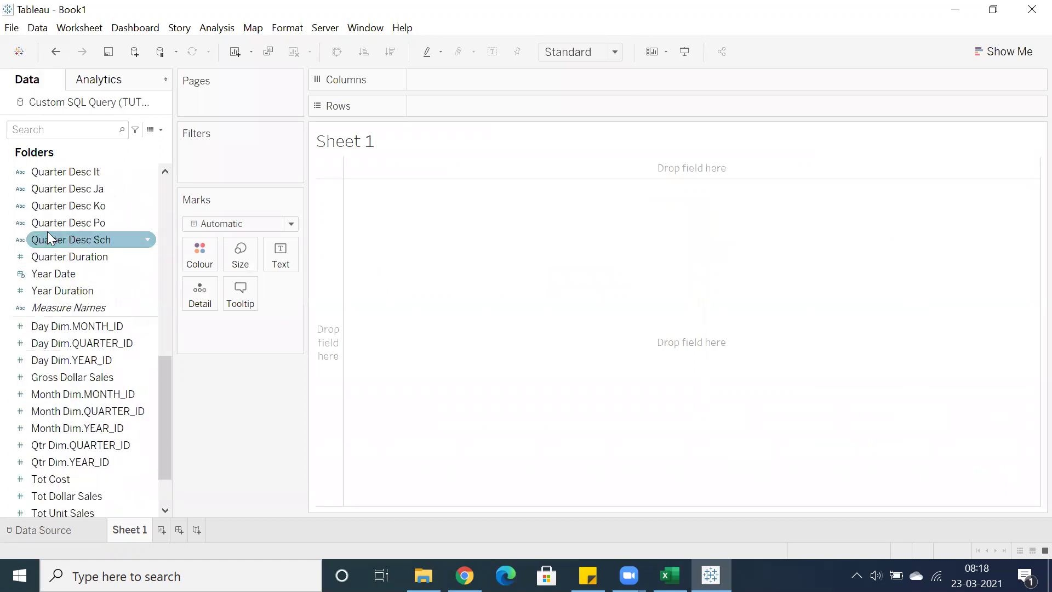
double_click(57, 274)
drag(443, 79, 457, 106)
scroll(55, 328, down, 1)
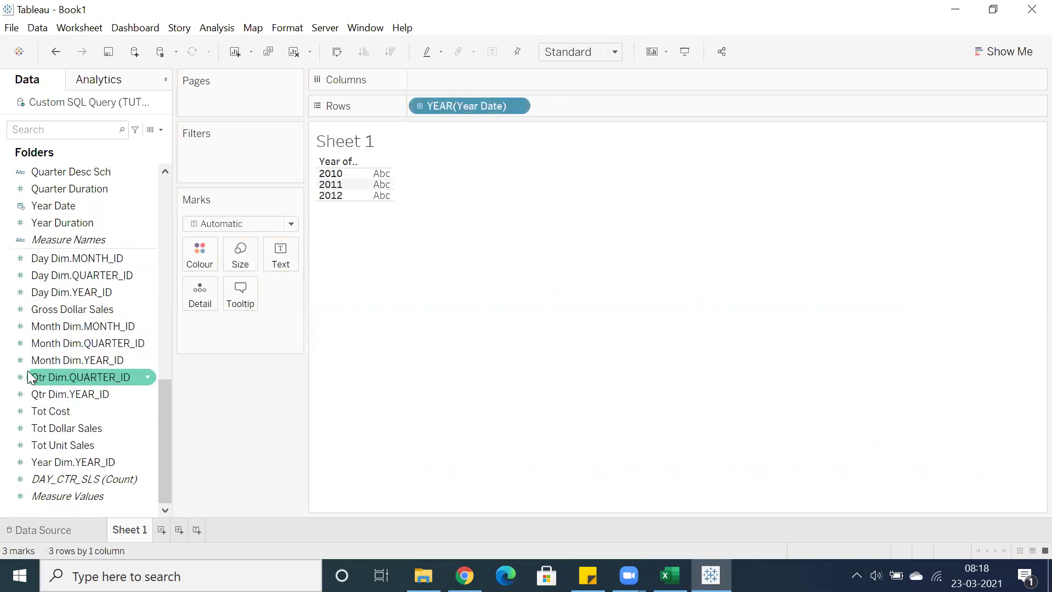
double_click(58, 425)
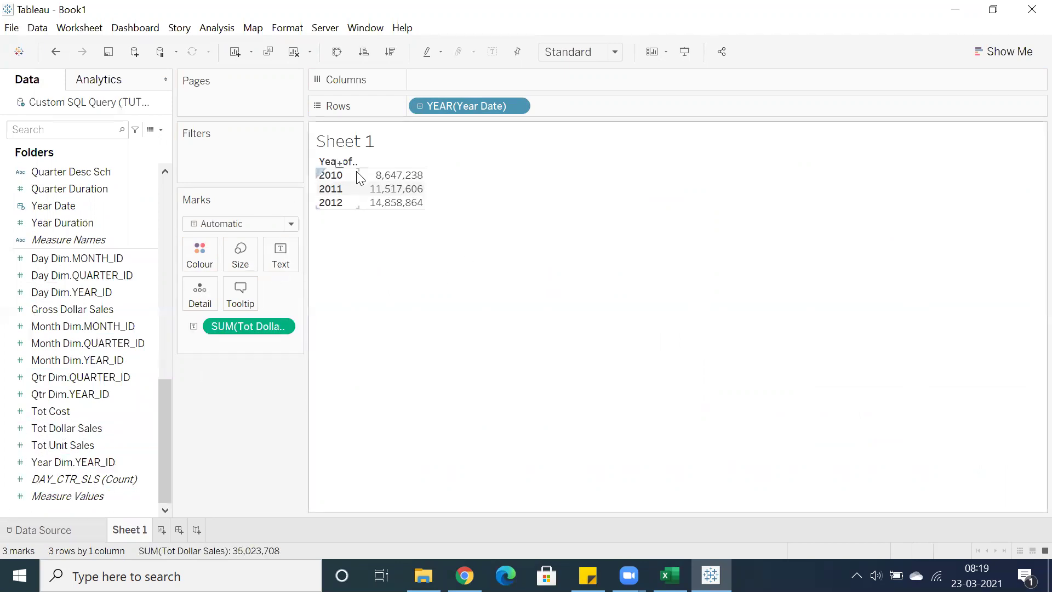
mouse_move(374, 188)
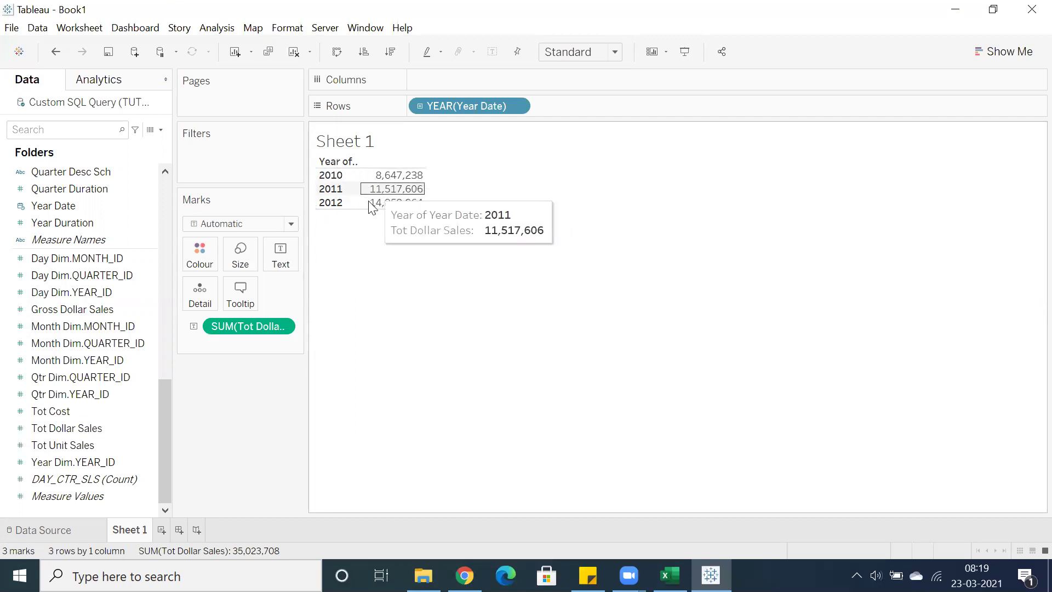
Switch to Excel's Sheet4 and trace the Year Wise Sales Report through the Day, Month, Qtr and Year Dim tables.
click(670, 576)
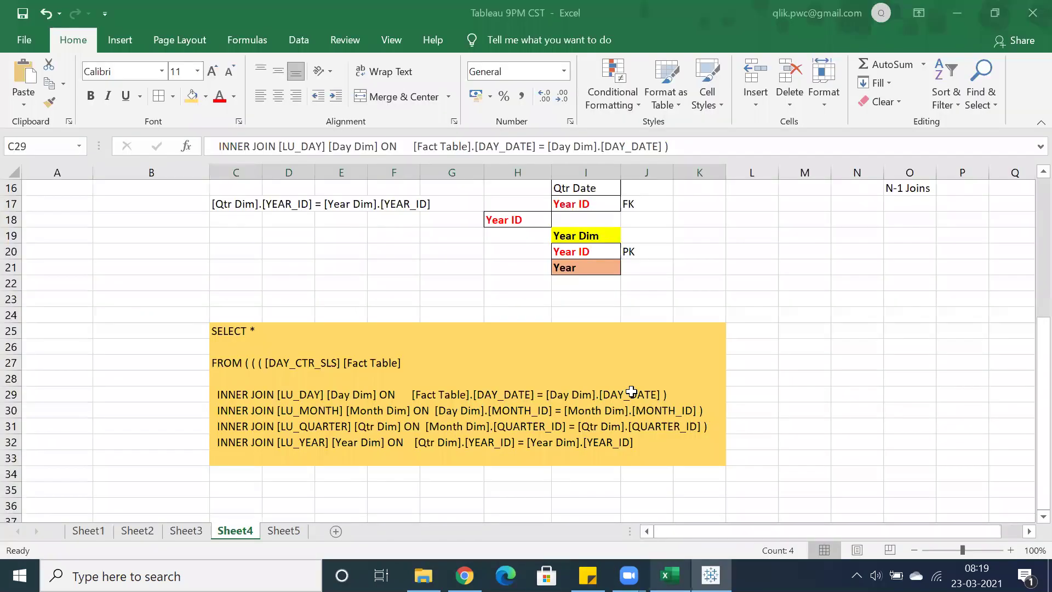
click(365, 431)
scroll(370, 430, up, 5)
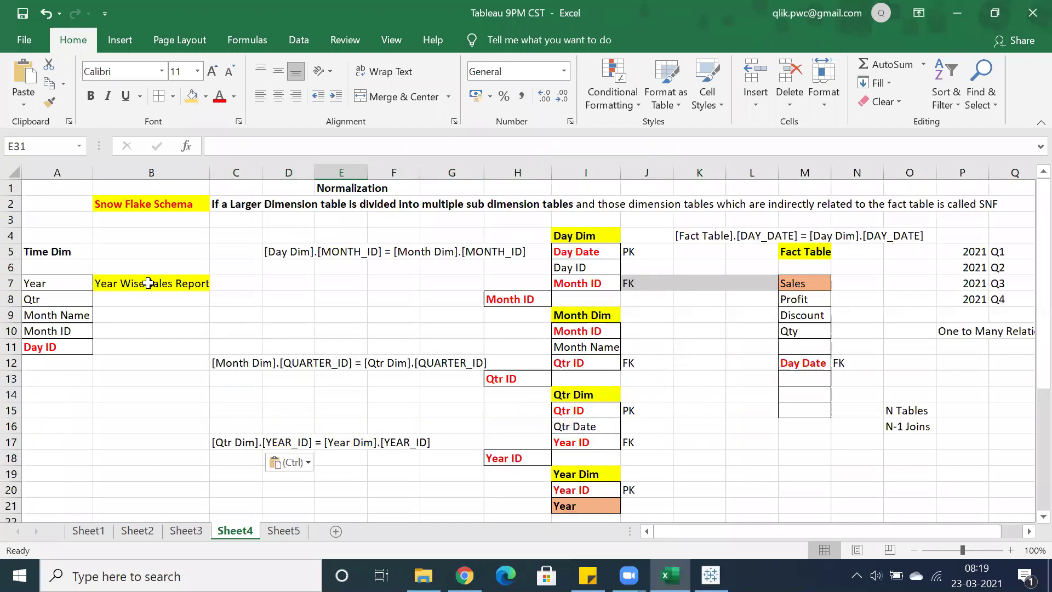
click(566, 242)
click(564, 320)
click(564, 394)
click(589, 484)
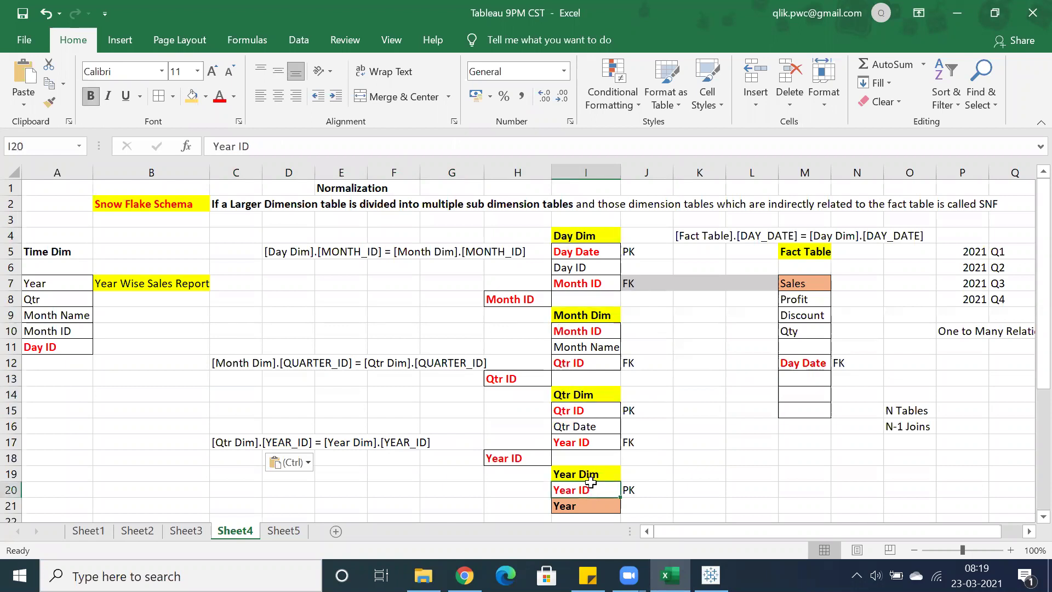
Return to the Tableau data source, review the join conditions in the DAY_CTR_SLS custom SQL, and leave the query without changing it.
click(710, 575)
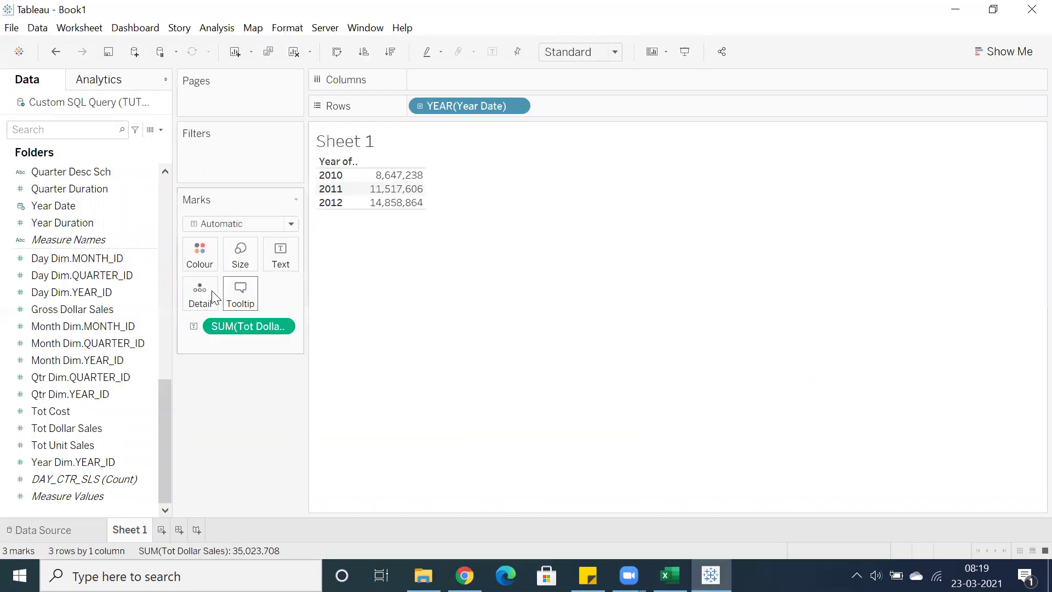
double_click(58, 103)
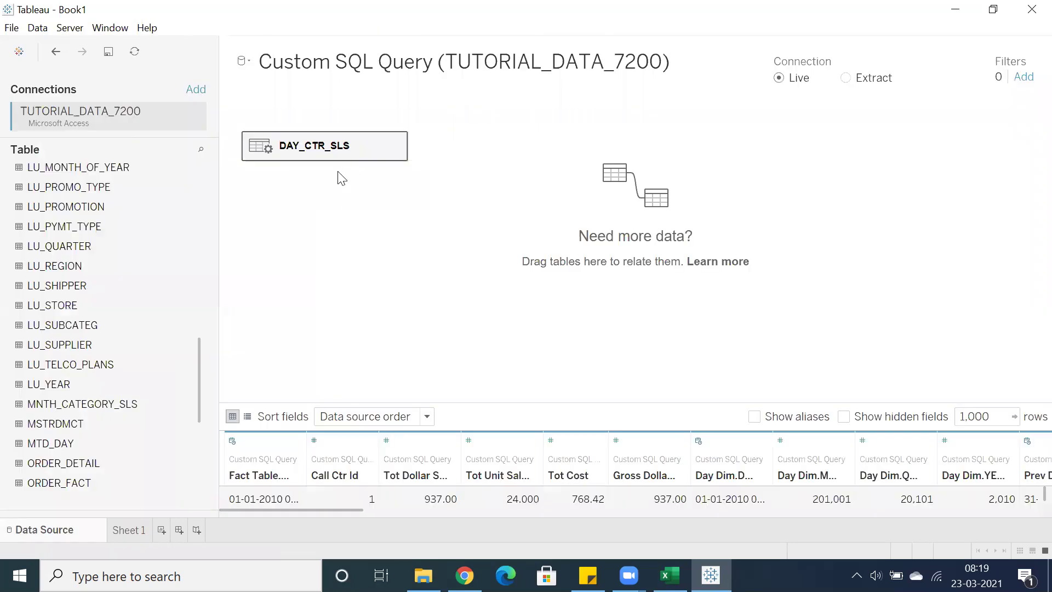
double_click(312, 153)
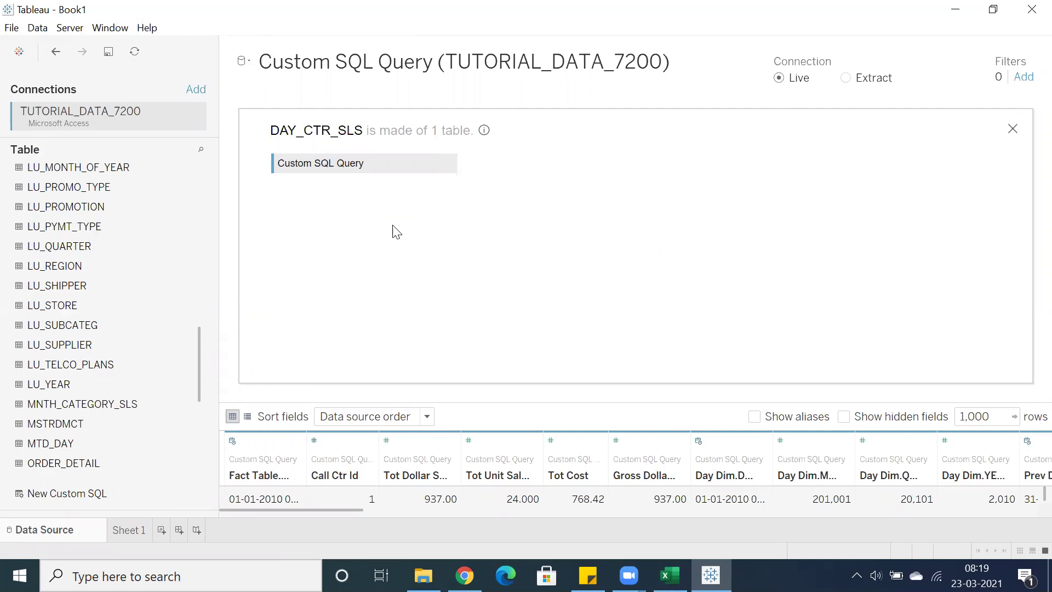
click(448, 162)
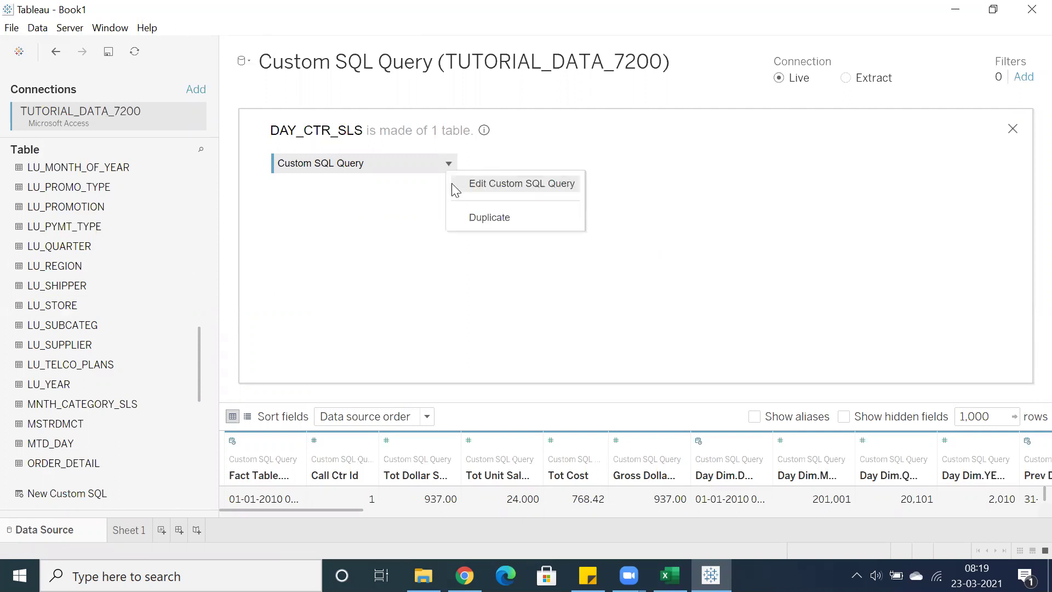
click(480, 186)
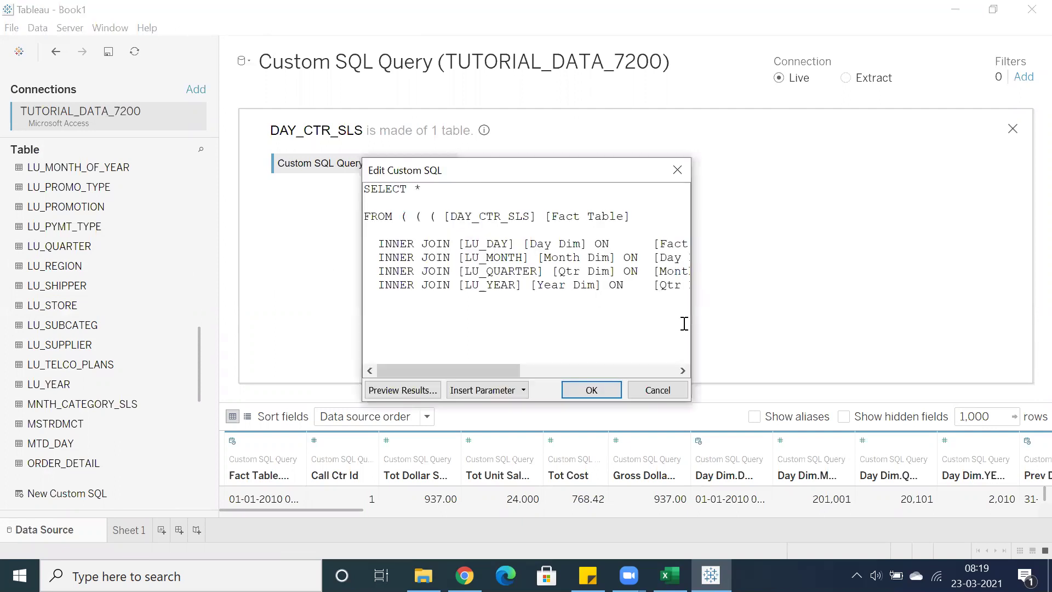
drag(690, 324, 1028, 324)
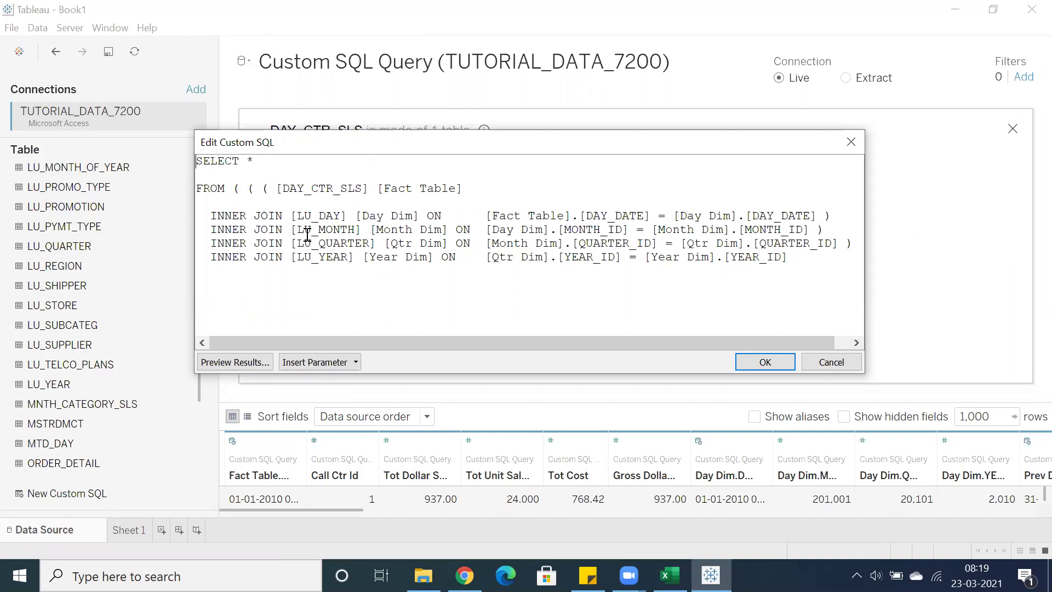
click(820, 364)
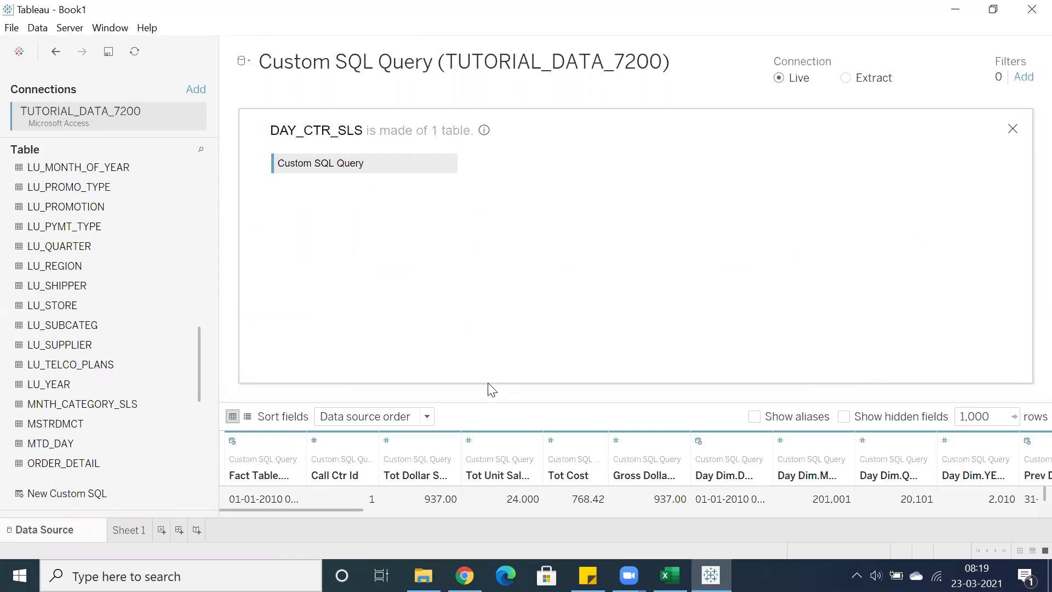
Enlarge the data preview beneath DAY_CTR_SLS to inspect more rows, and check the schema diagram in Excel.
drag(481, 402, 480, 313)
drag(493, 263, 496, 327)
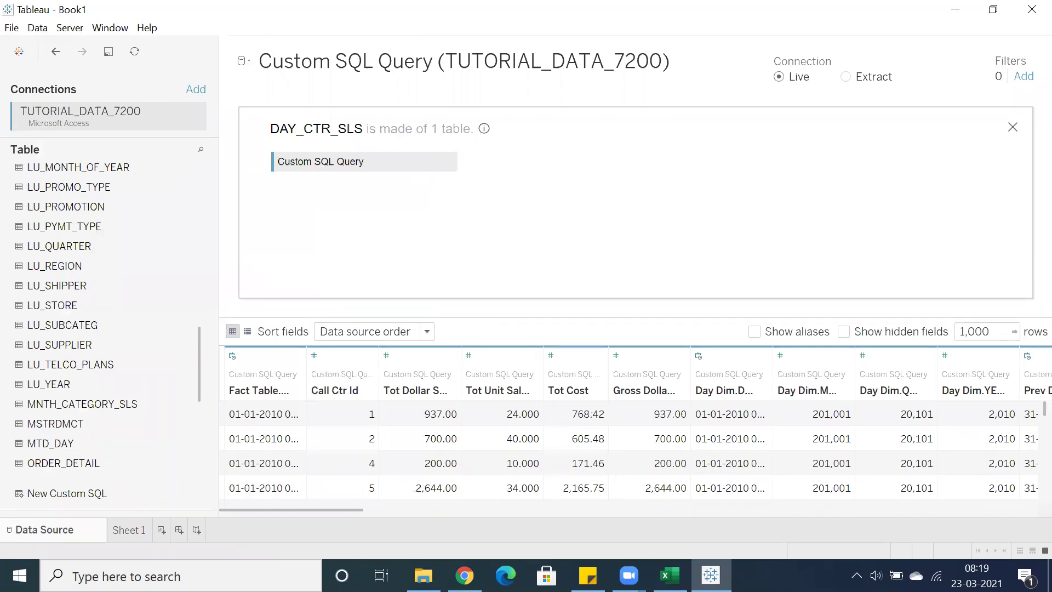
click(669, 575)
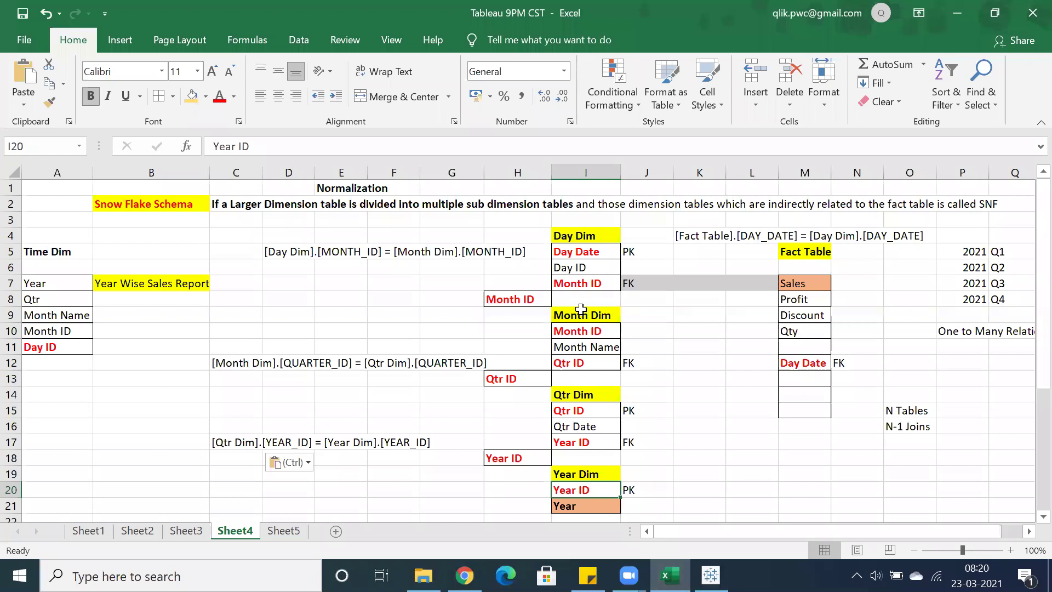
Switch to Tableau and undo the Sheet 1 and custom SQL changes to restore the joined-table version of the DAY_CTR_SLS data source.
click(711, 575)
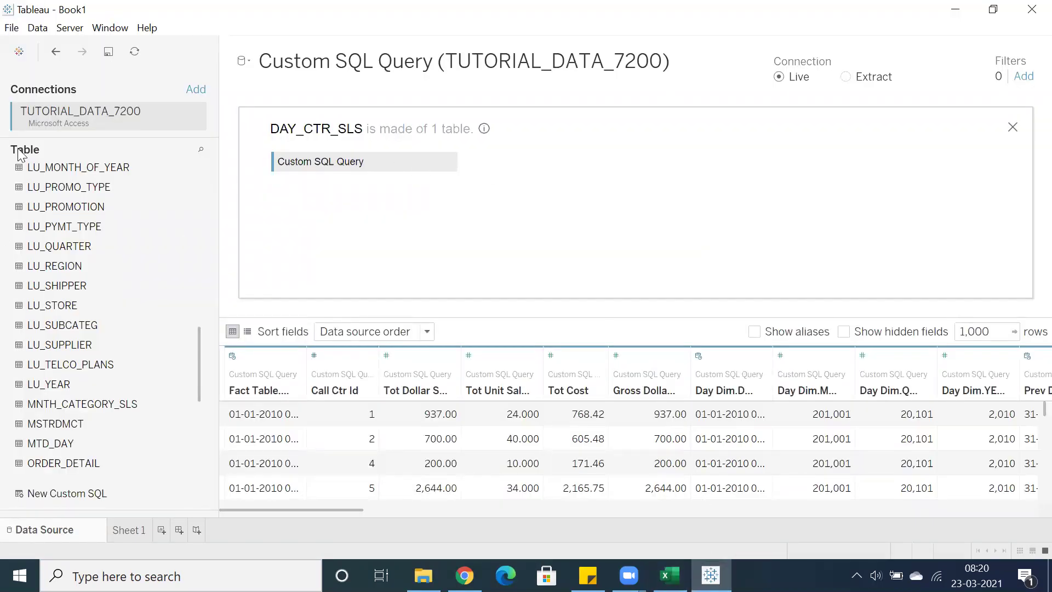
click(51, 56)
click(52, 56)
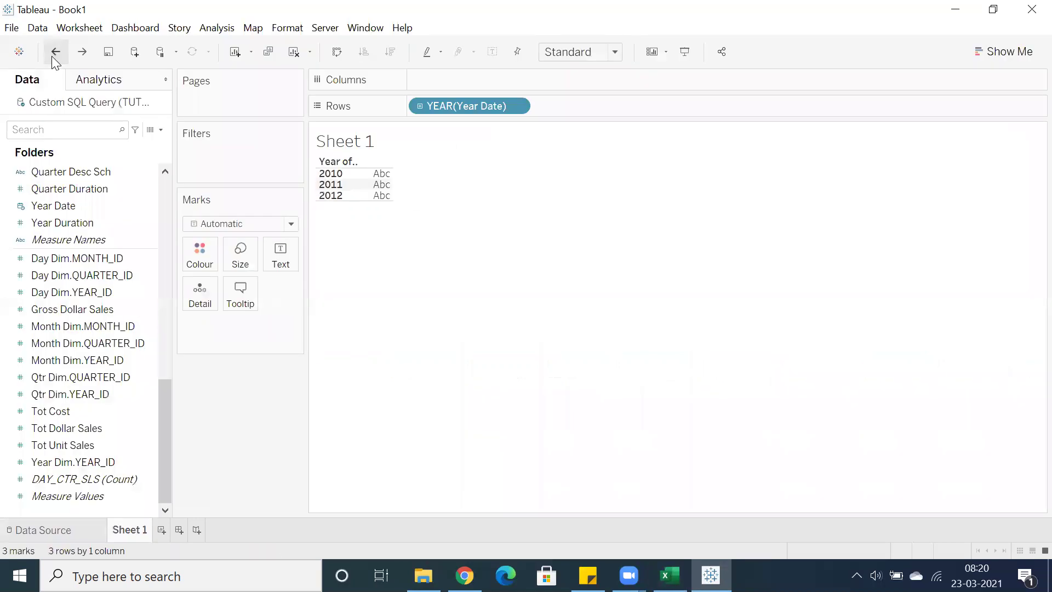
click(51, 56)
click(51, 56)
click(51, 55)
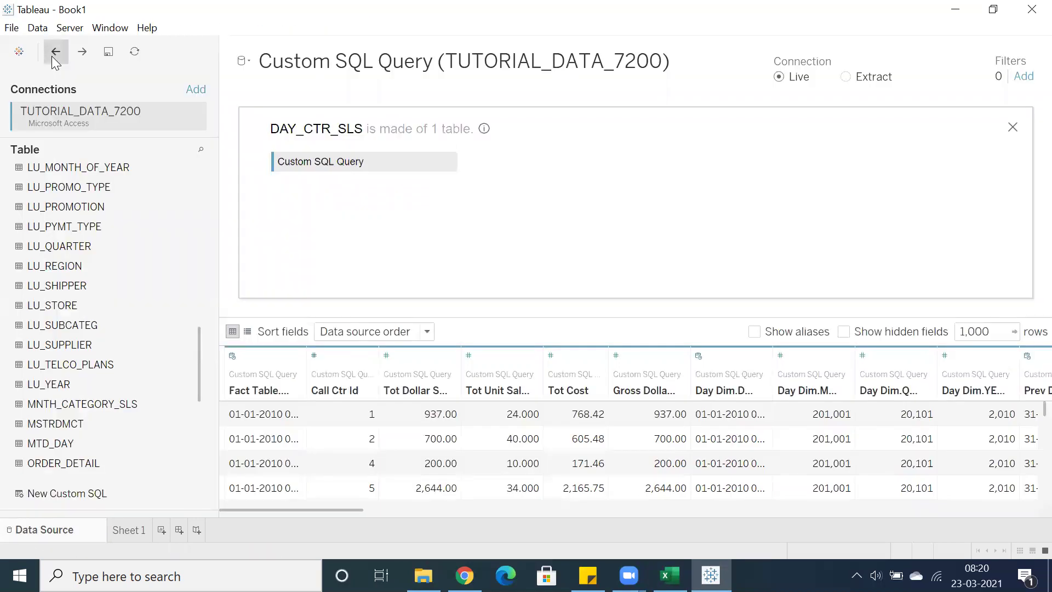
click(51, 56)
Review the DAY_CTR_SLS join chain from Day Dim to Year Dim, and inspect the join clause between Month Dim and Qtr Dim.
scroll(553, 291, right, 1)
drag(627, 290, 889, 290)
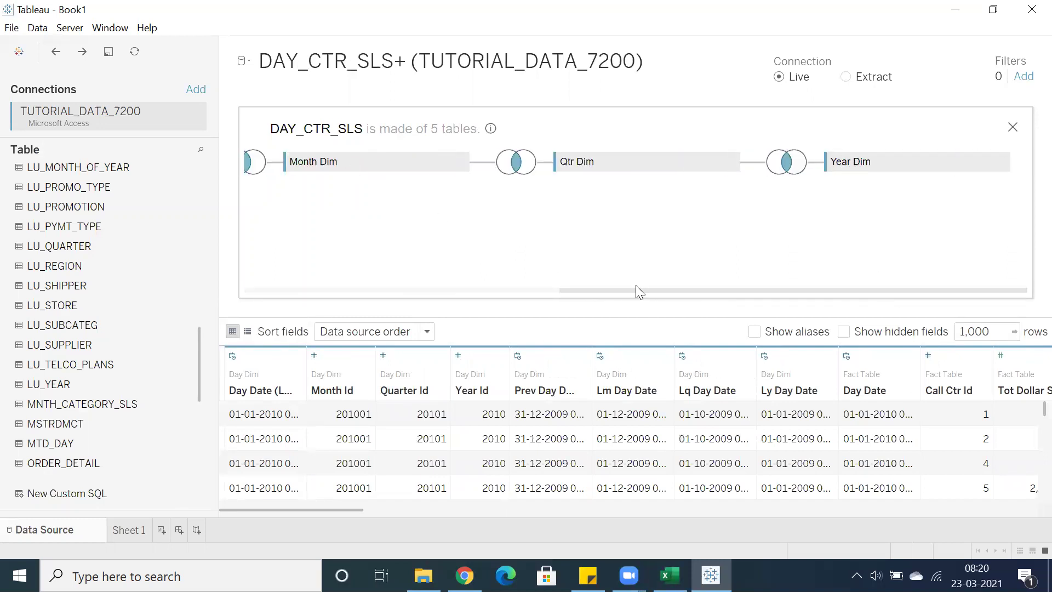
drag(618, 290, 487, 290)
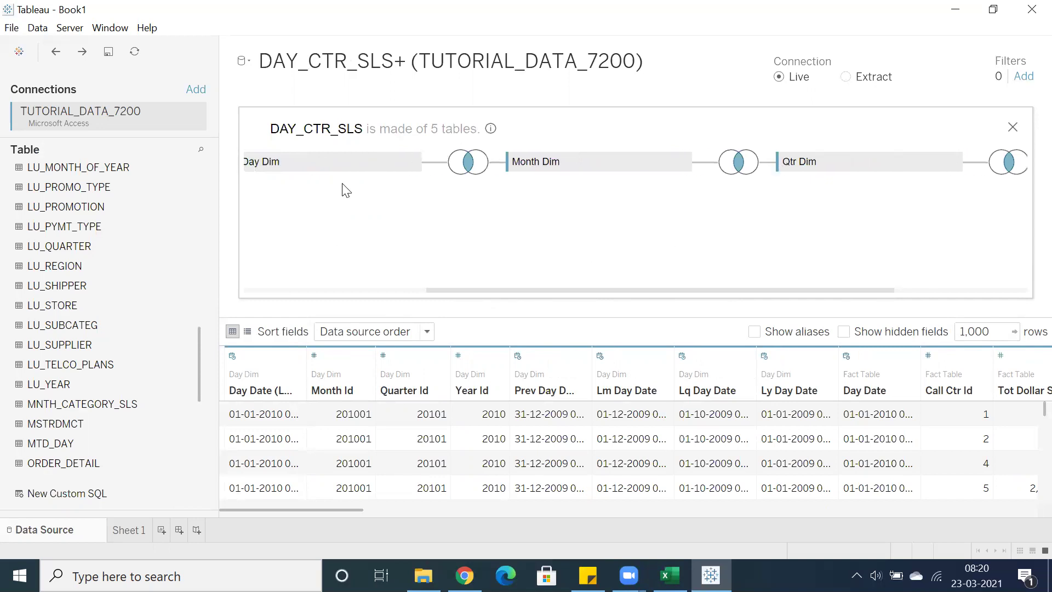
mouse_move(739, 164)
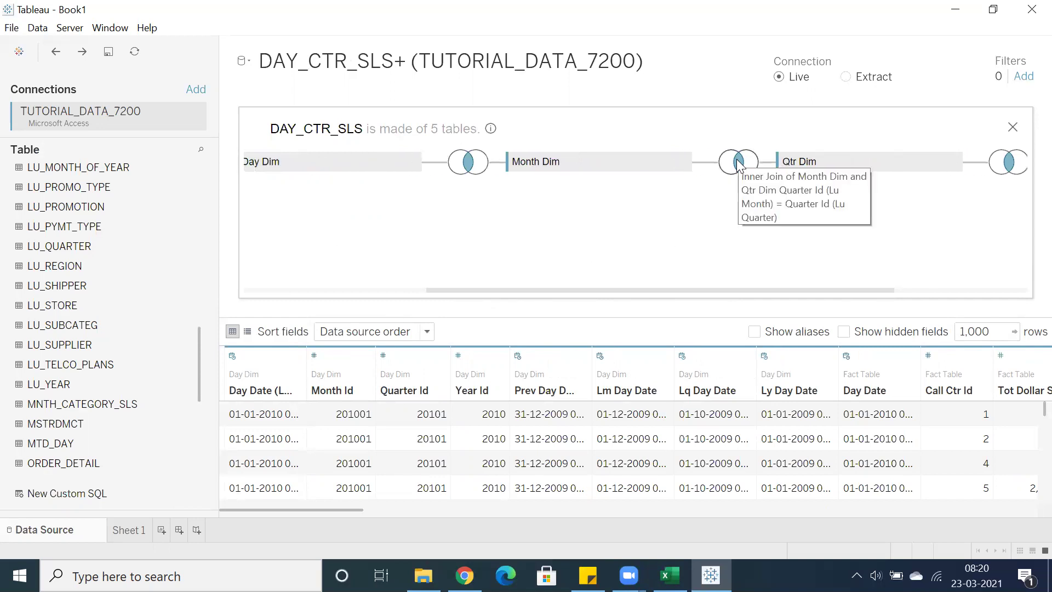
click(738, 163)
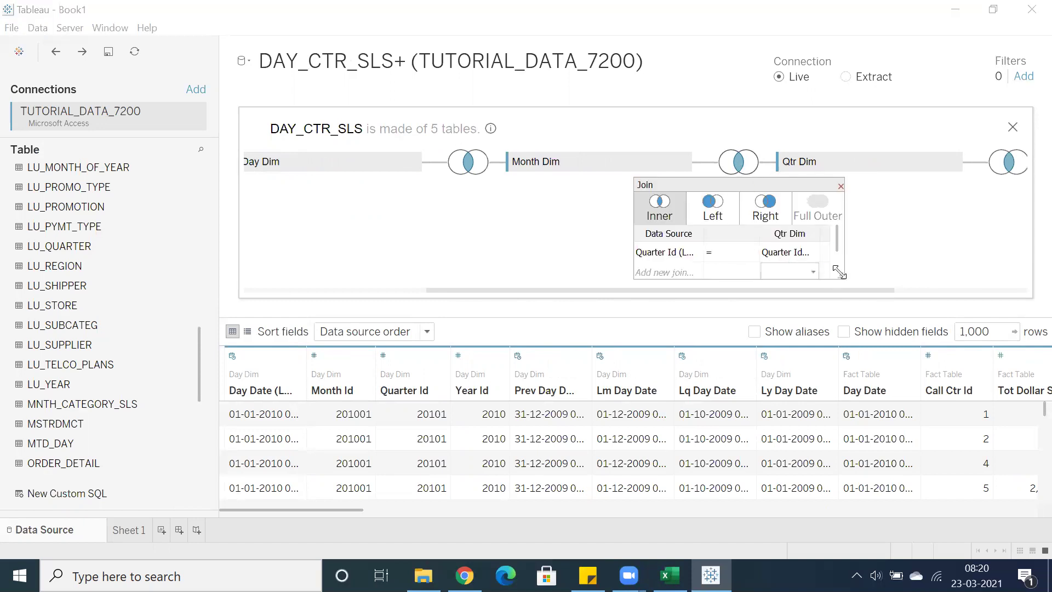
drag(840, 274, 980, 315)
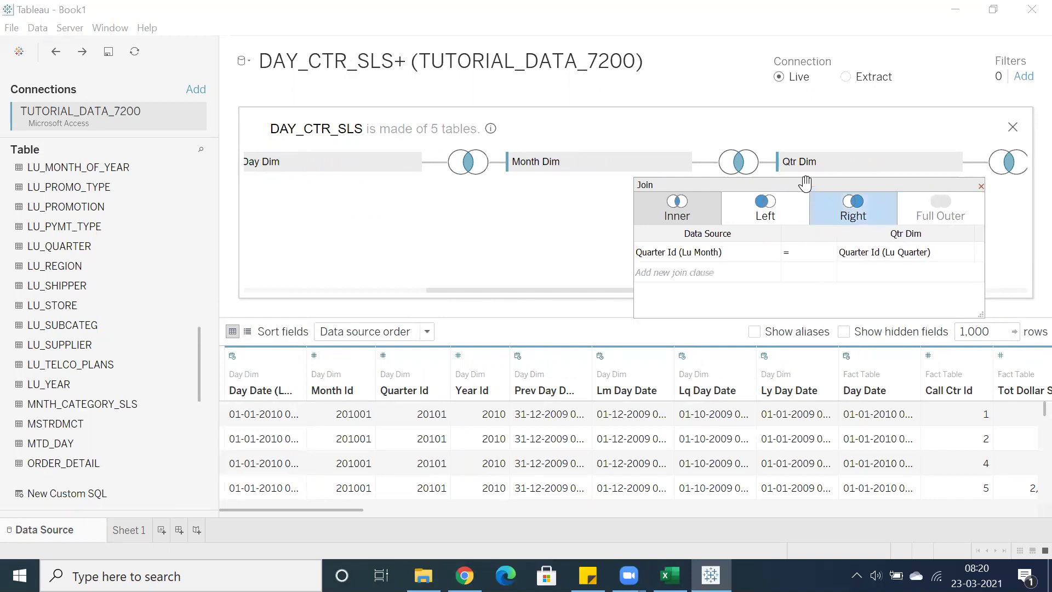
drag(802, 188, 684, 196)
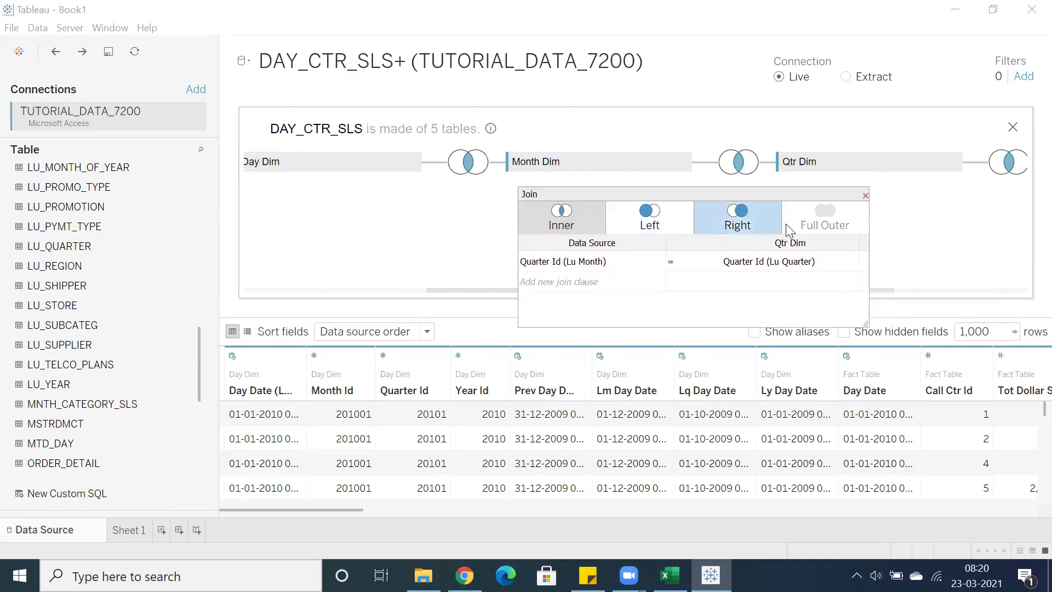
click(864, 196)
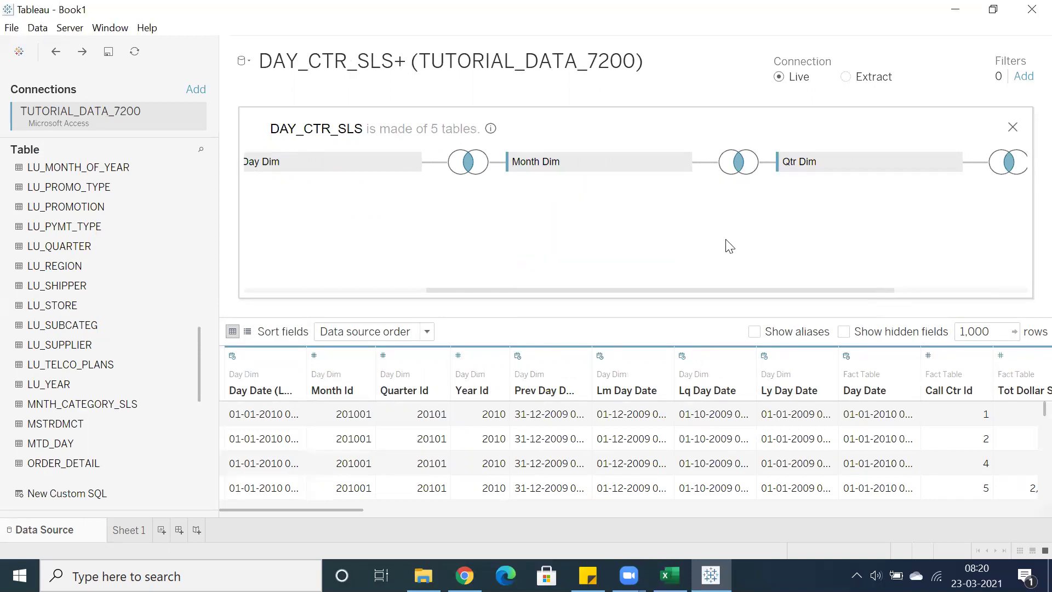
drag(653, 290, 569, 301)
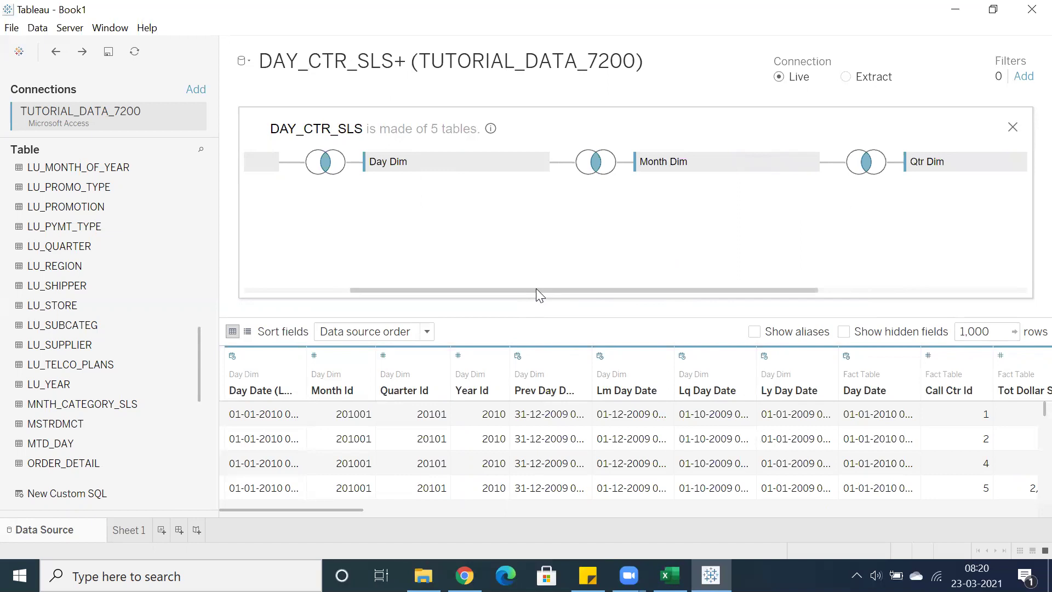
mouse_move(536, 288)
mouse_down()
mouse_move(436, 300)
mouse_move(543, 288)
mouse_up()
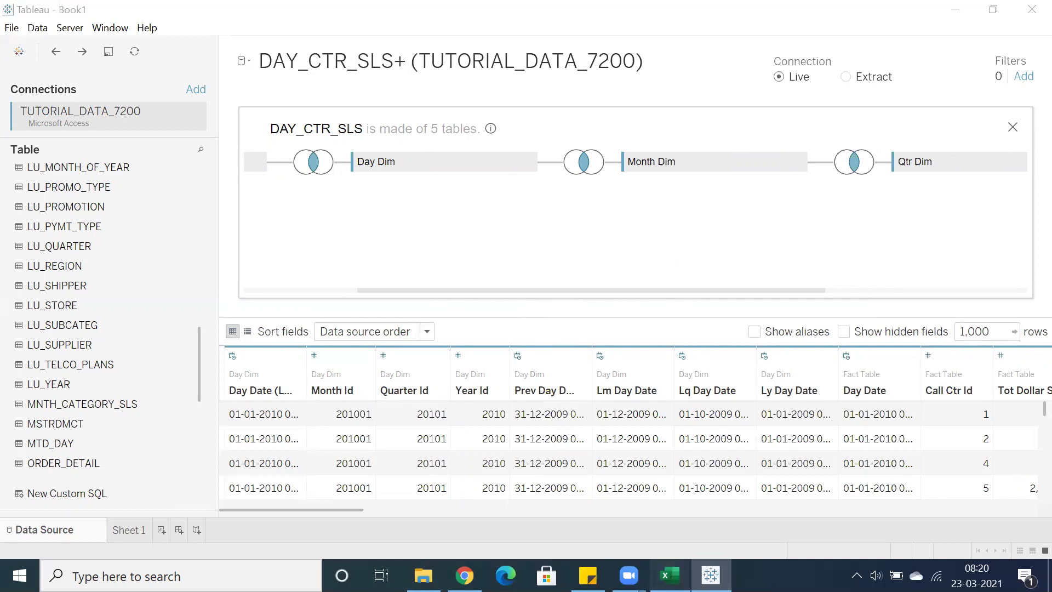
Switch to Excel's Sheet4 and trace the dimension tables from Day Dim to Year Dim and back up to Day Dim.
click(669, 575)
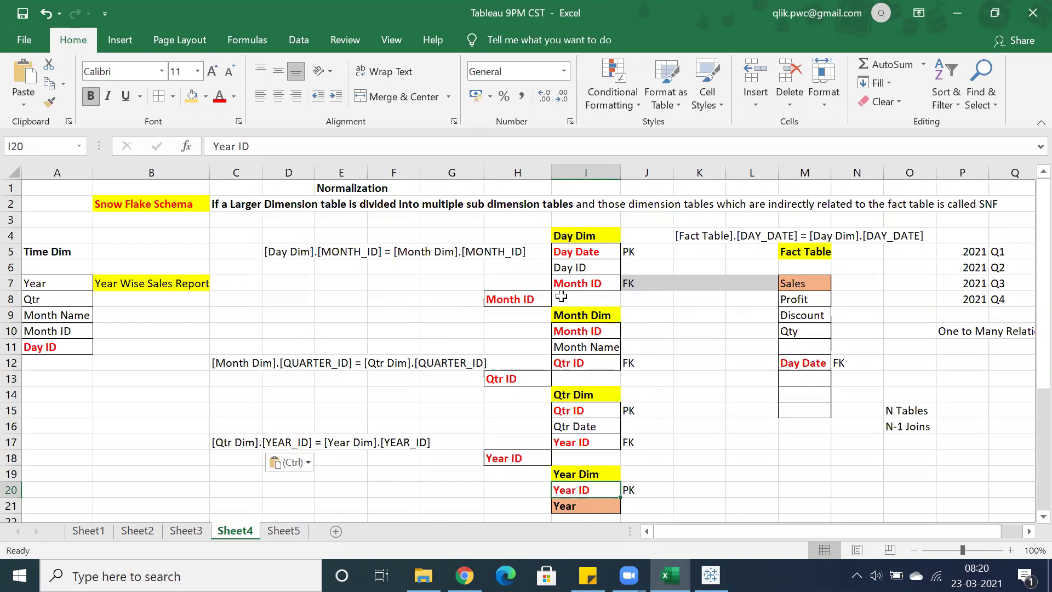
click(574, 248)
click(581, 378)
click(592, 475)
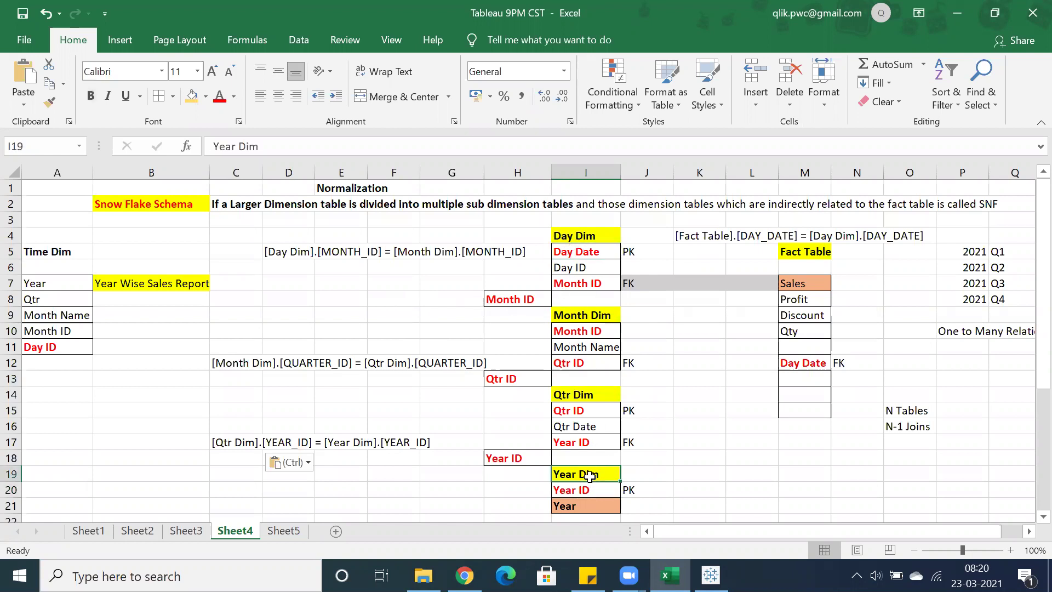
click(563, 403)
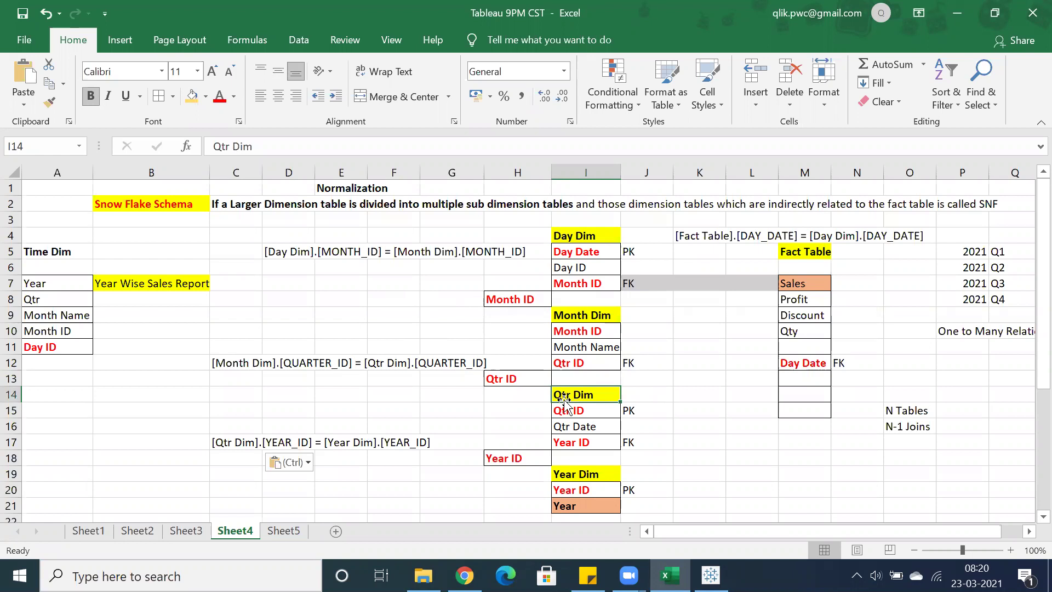
click(559, 318)
click(562, 235)
Return to Tableau's Sheet 1, place Year Date from Year Dim on rows, and drill it down to quarter and back to year.
click(711, 574)
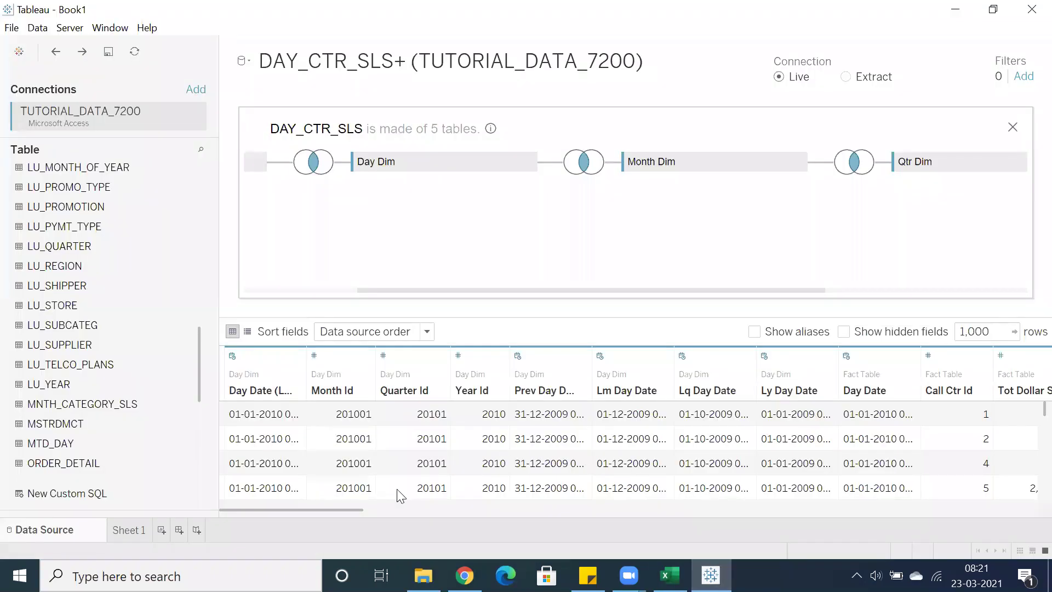
click(150, 529)
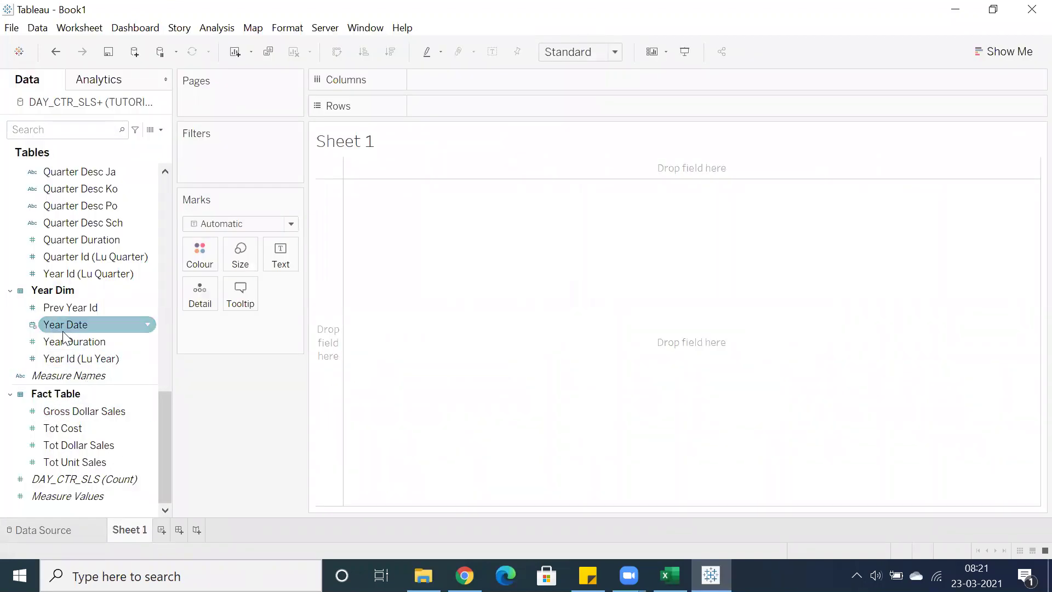
drag(65, 324, 473, 105)
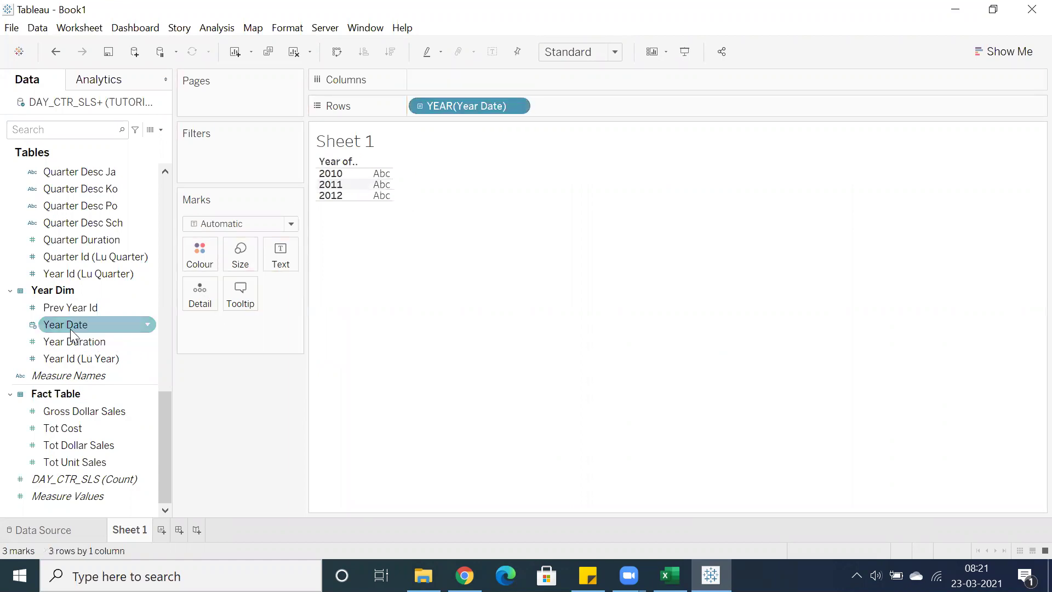
click(419, 106)
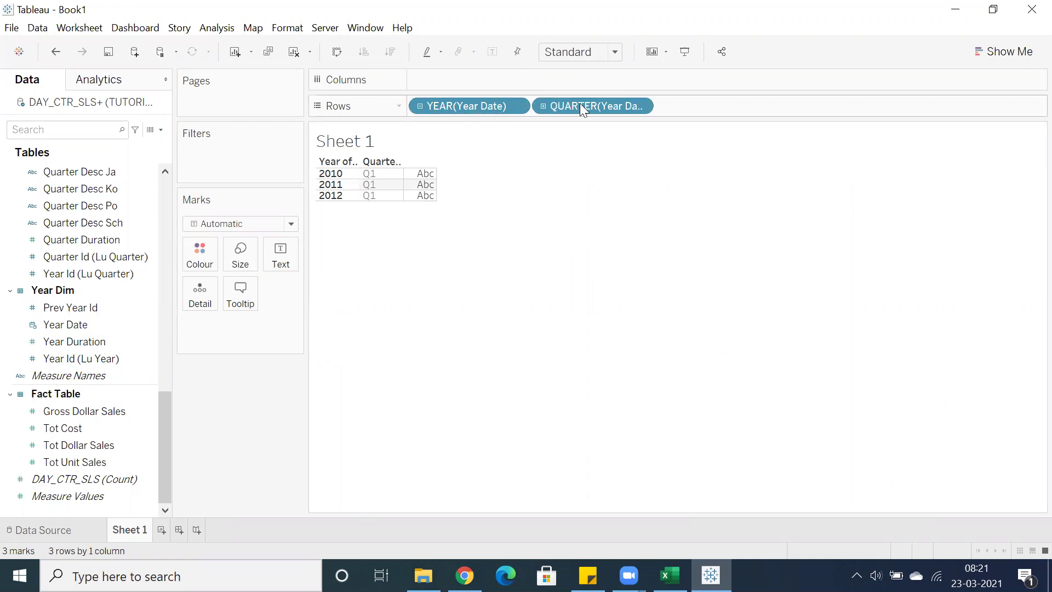
click(420, 107)
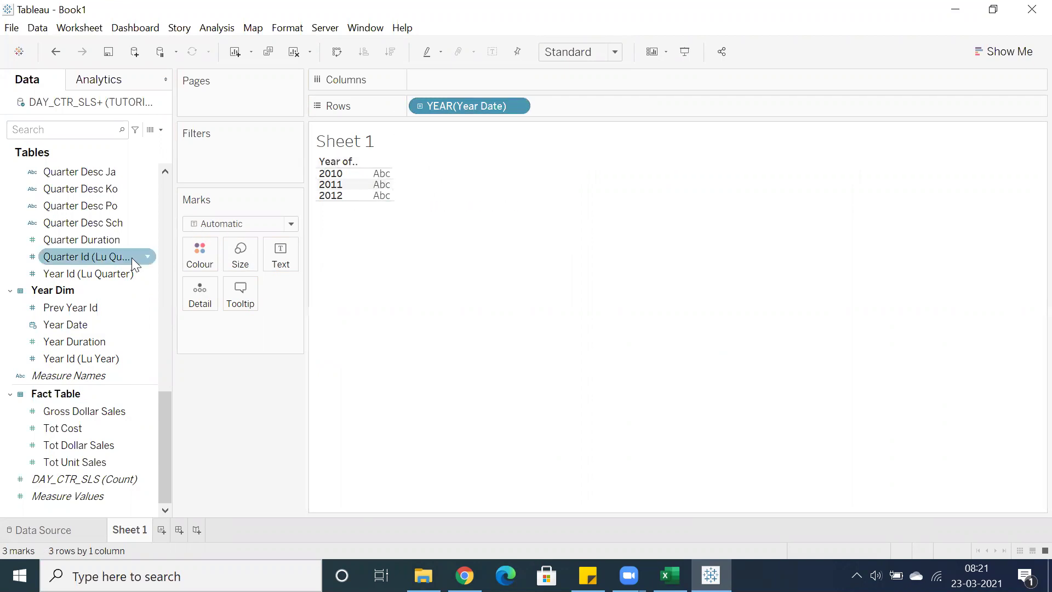
Replace Year Date on rows with Day Date (Lu Day) from Day Dim, and check that field's data type options.
scroll(131, 257, up, 3)
scroll(107, 258, up, 10)
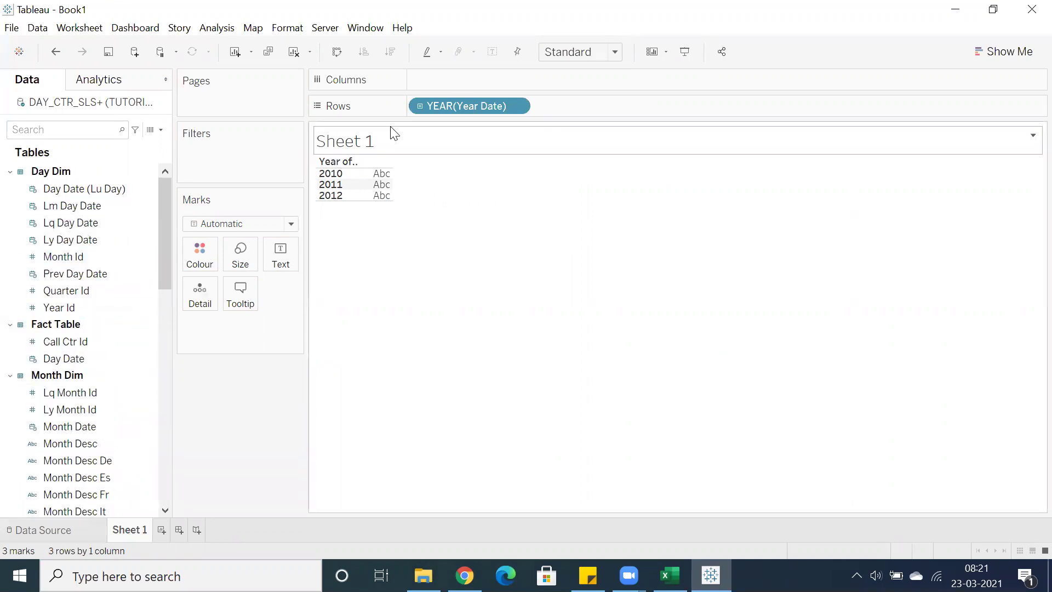
drag(430, 104, 254, 362)
double_click(85, 191)
drag(446, 82, 464, 107)
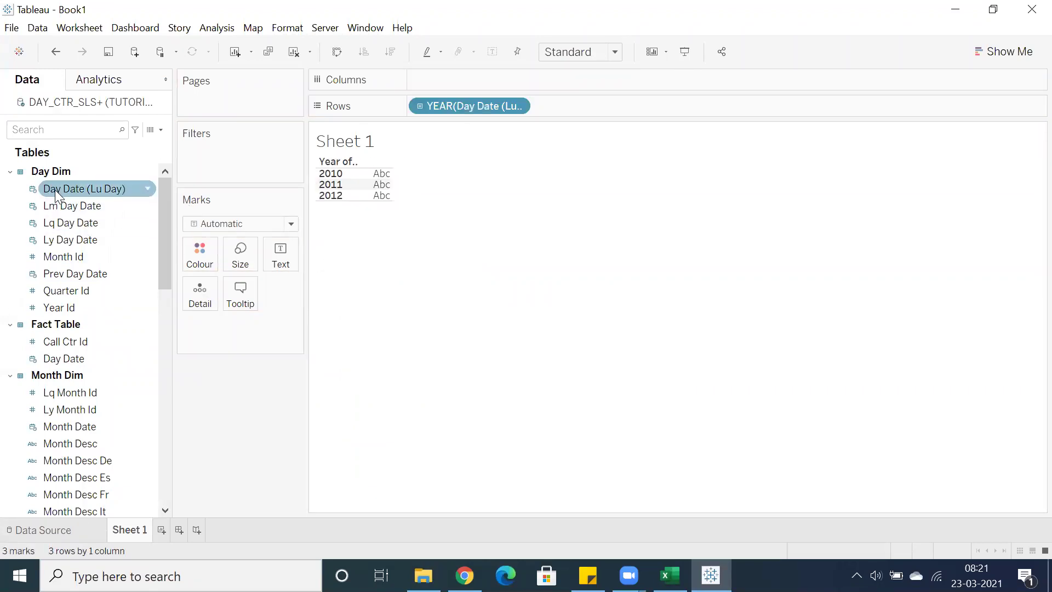
click(33, 189)
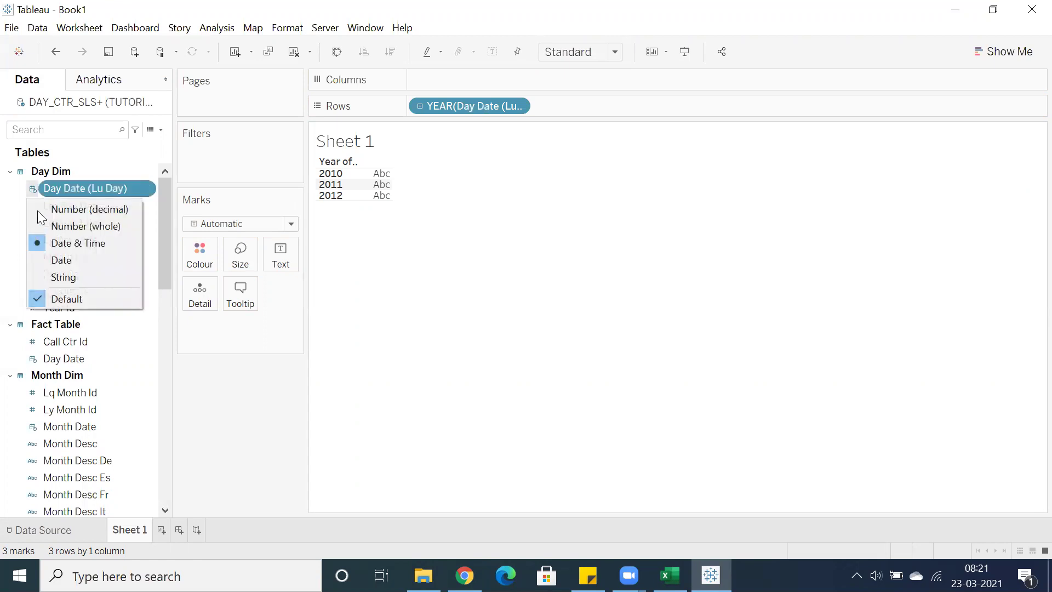
click(361, 273)
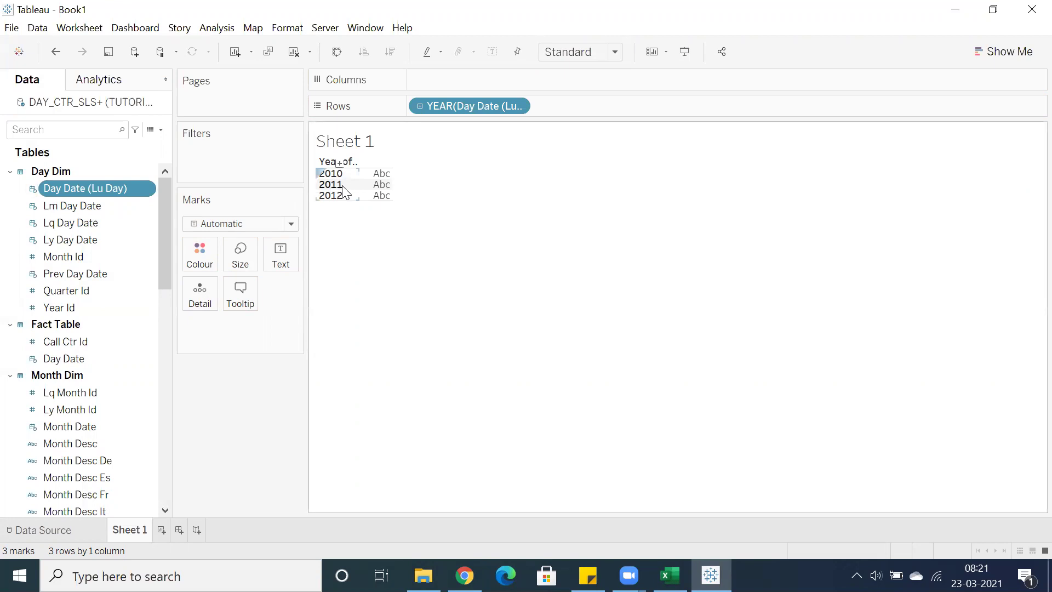
Explore the Day Date (Lu Day) hierarchy on rows through quarter, month and day, and collapse it back to year.
click(417, 105)
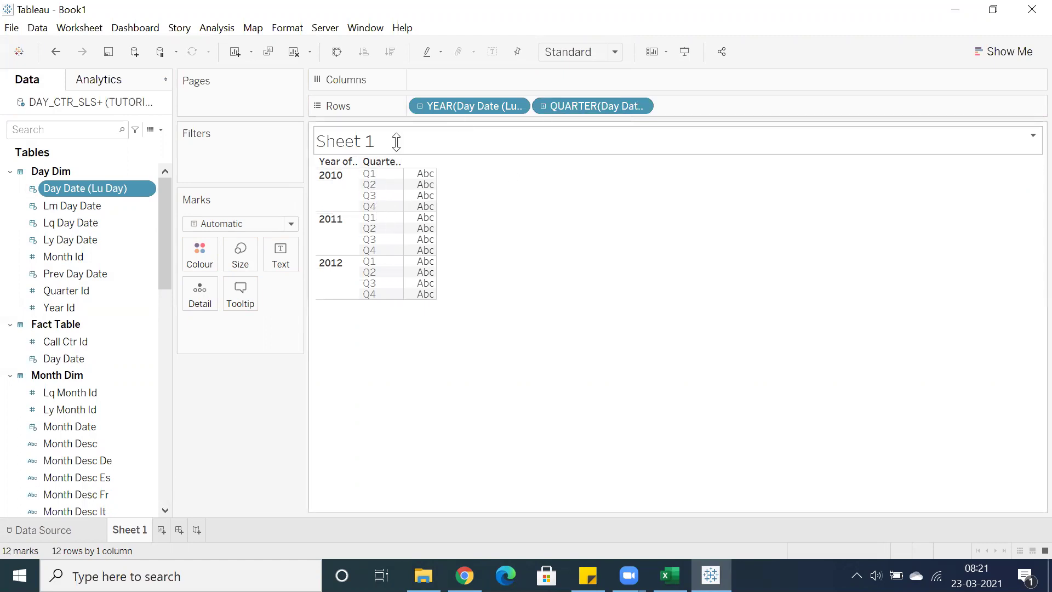
click(542, 107)
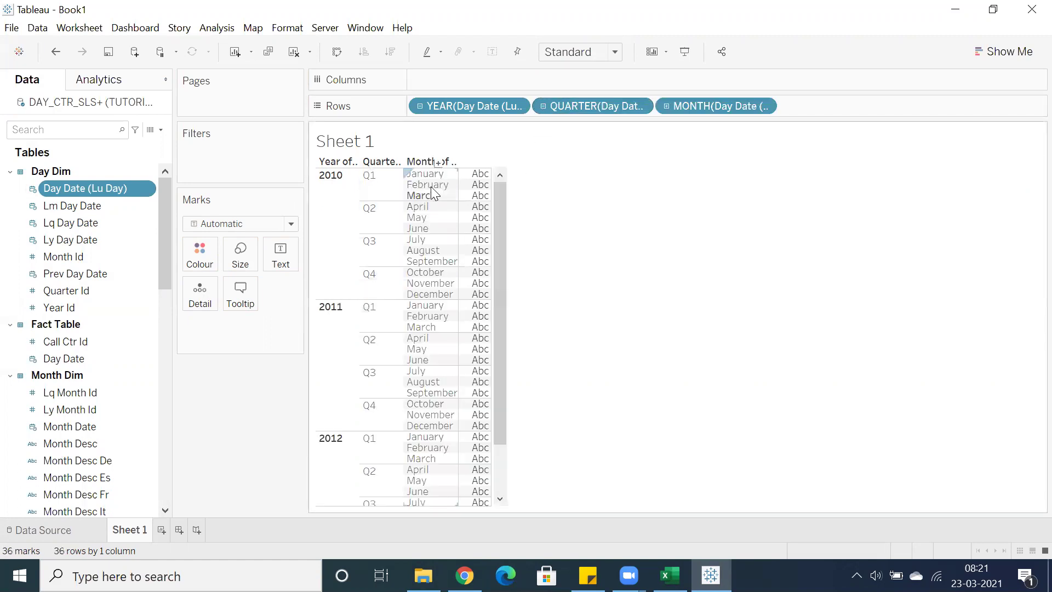
click(665, 106)
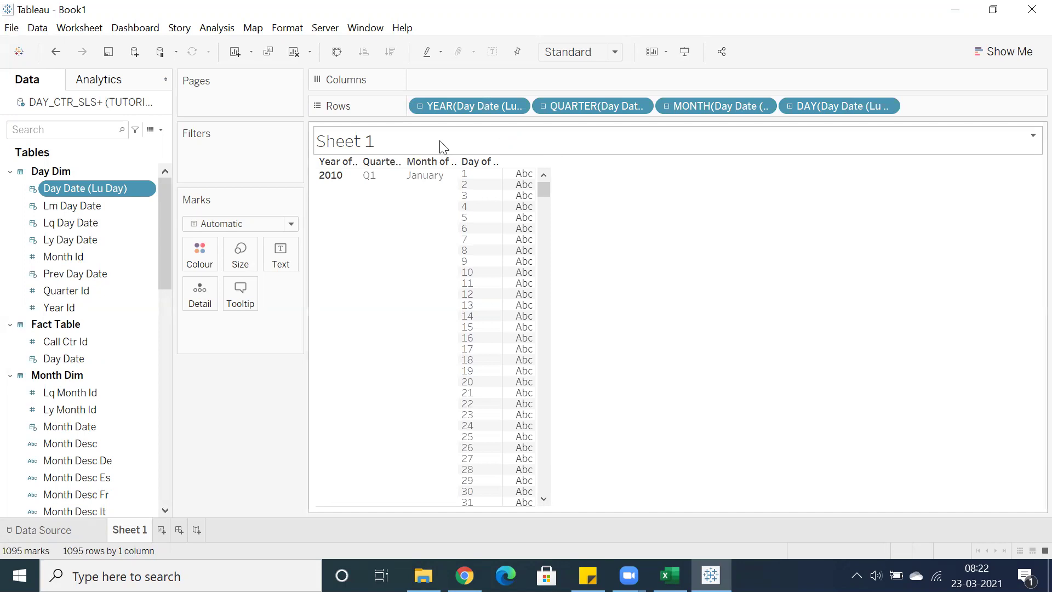
click(418, 107)
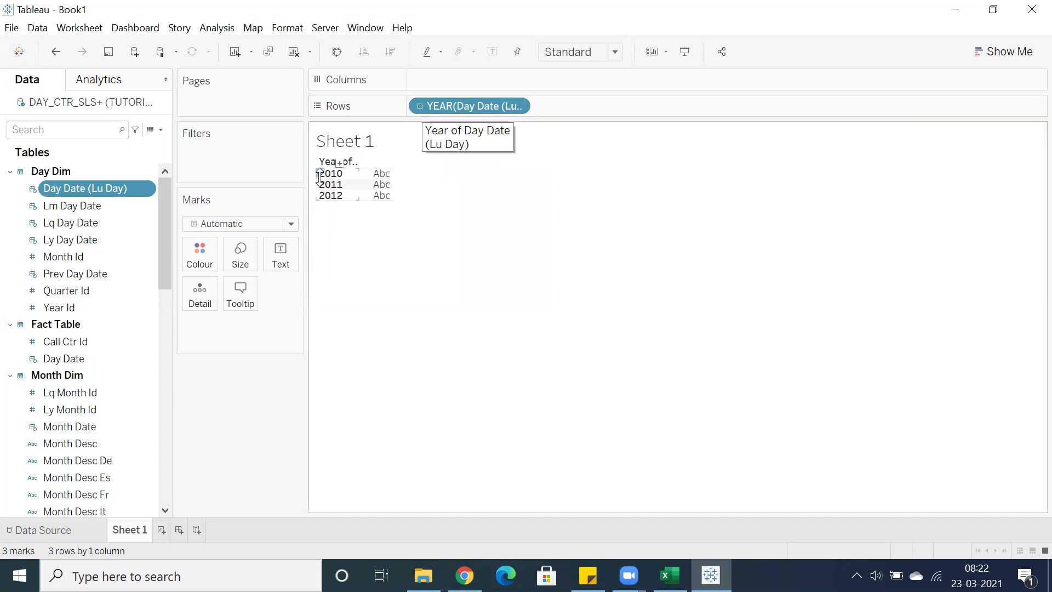
click(420, 106)
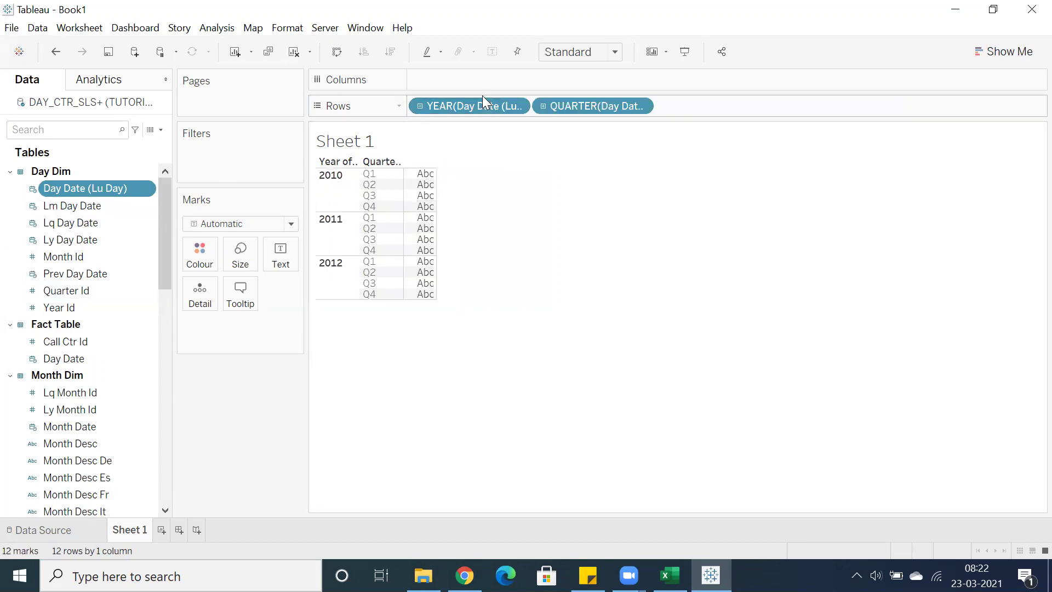
click(543, 106)
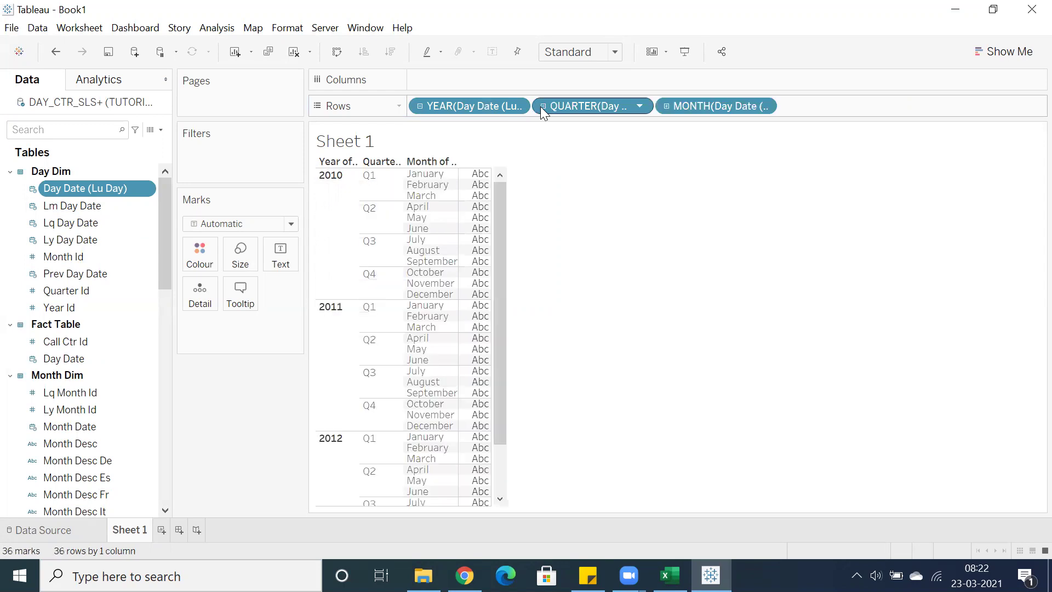
click(420, 109)
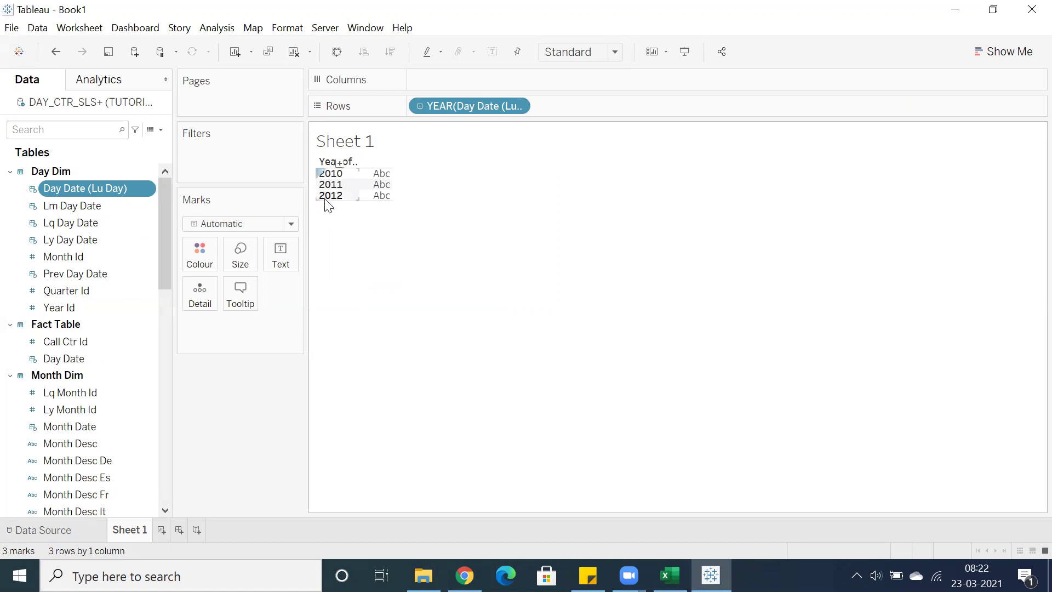
Switch to the Excel schema diagram and review the Month Dim, Qtr Dim and Year Dim tables on Sheet4.
click(669, 575)
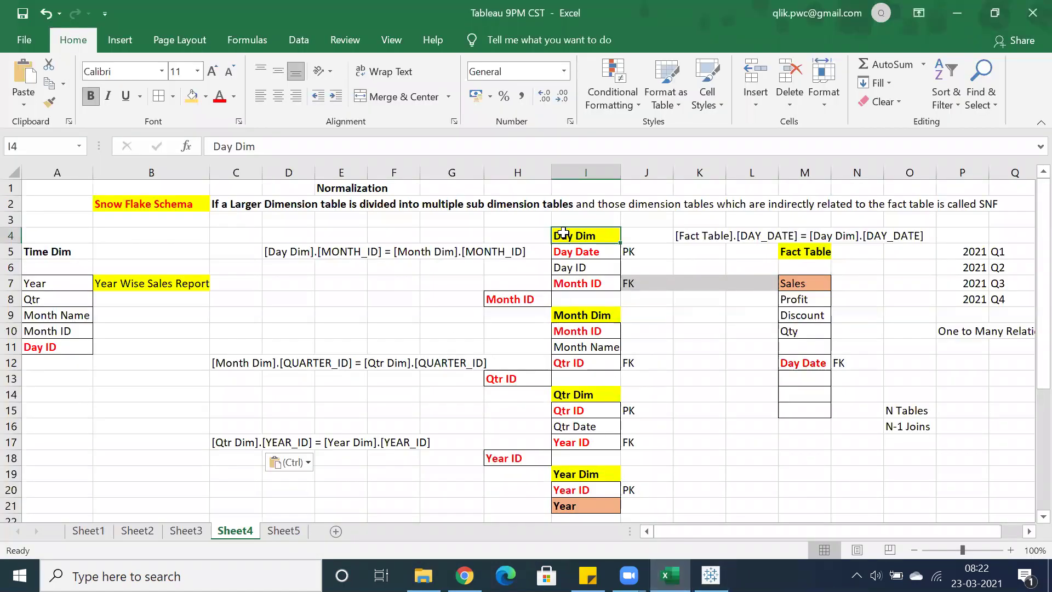
click(576, 307)
click(588, 397)
click(577, 476)
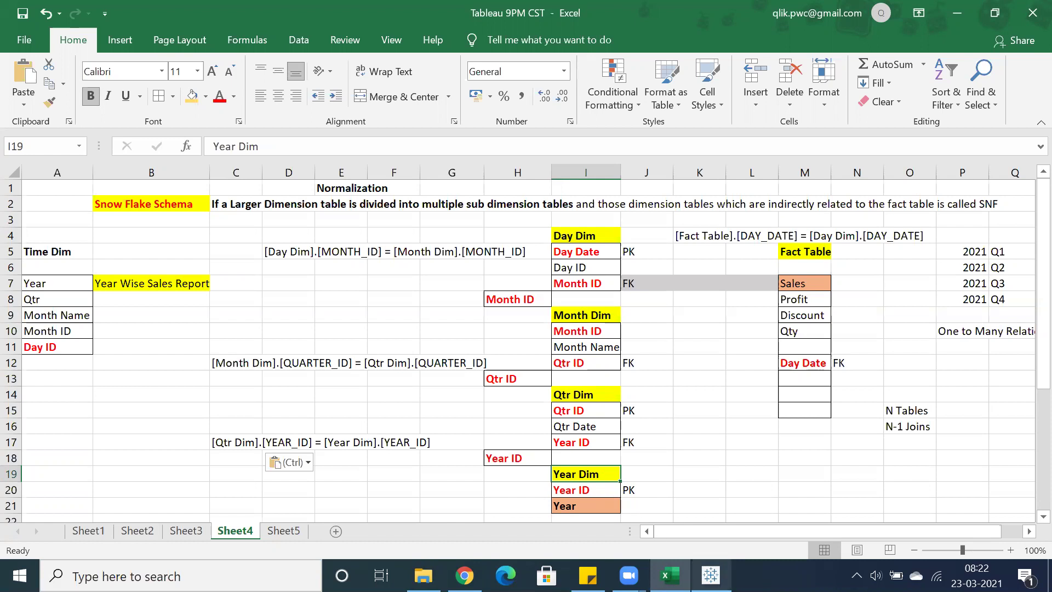
key(alt+Tab)
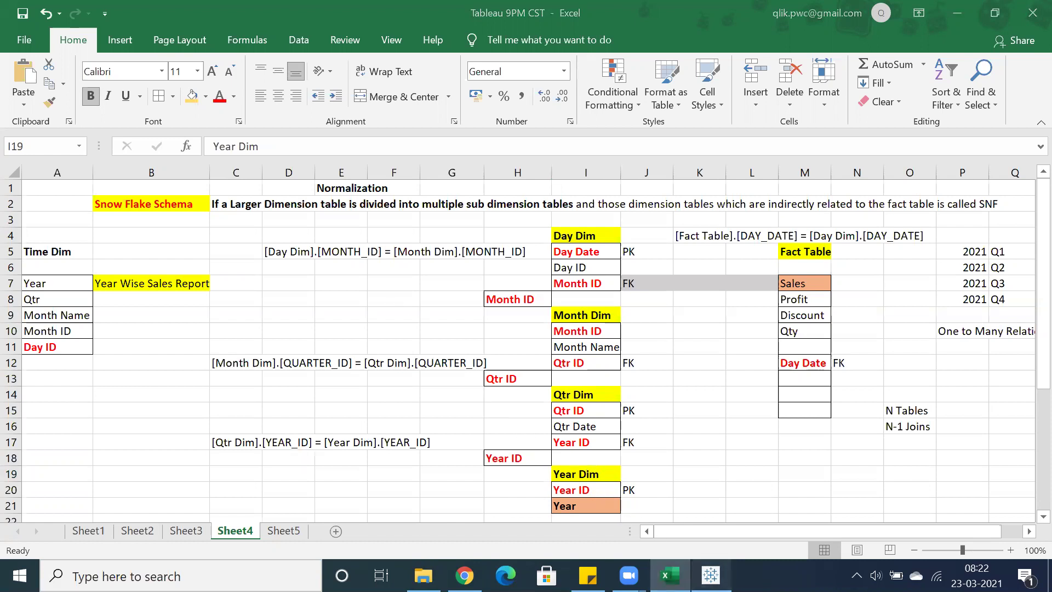
click(670, 575)
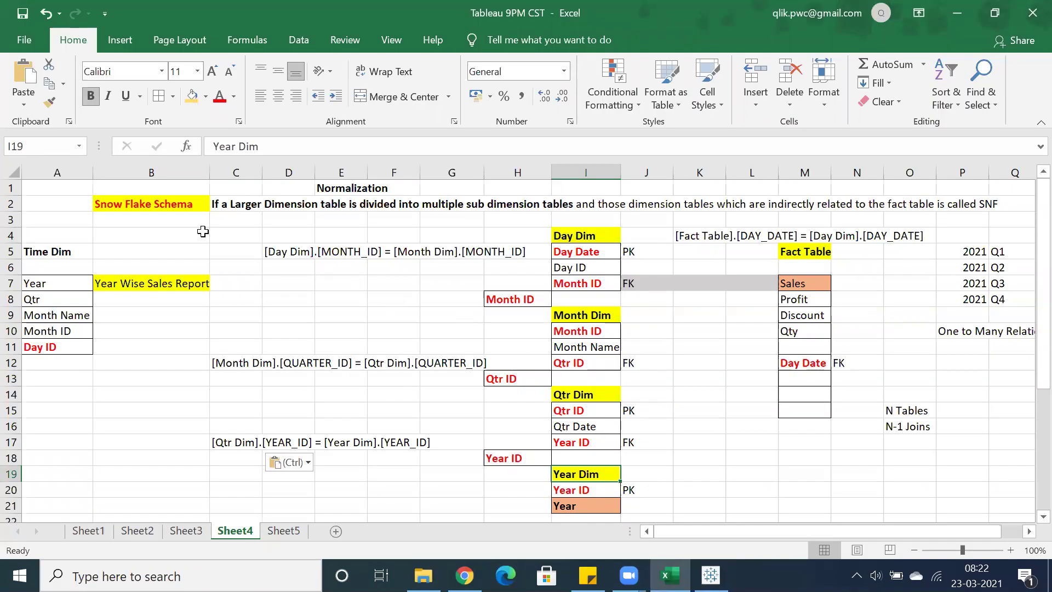
In Sheet3's star schema diagram, highlight the Year cell of Time Dim and the Sales cell of Fact Table with a gold fill.
click(181, 206)
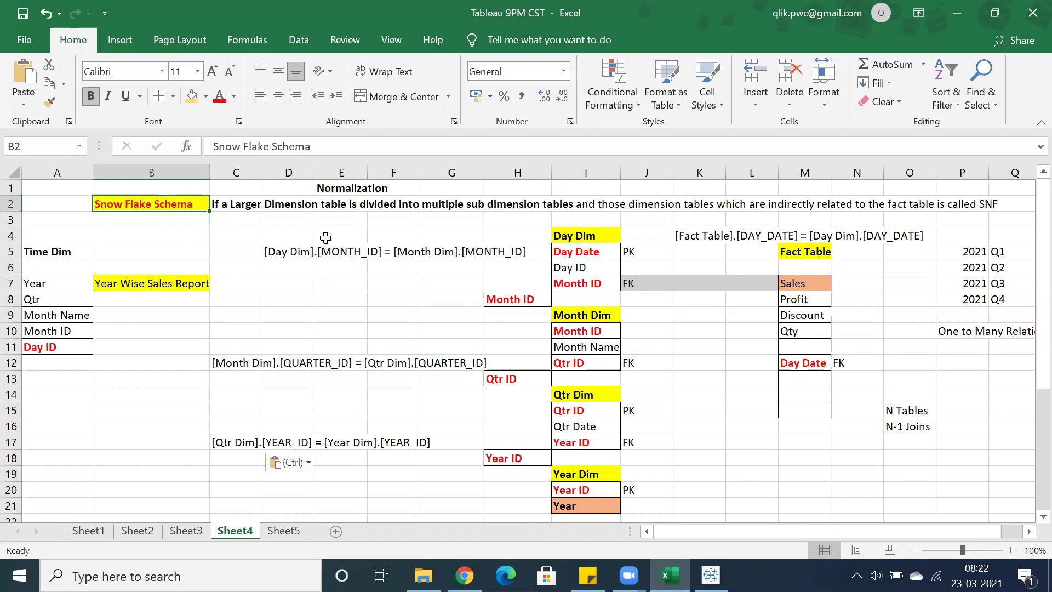
click(185, 531)
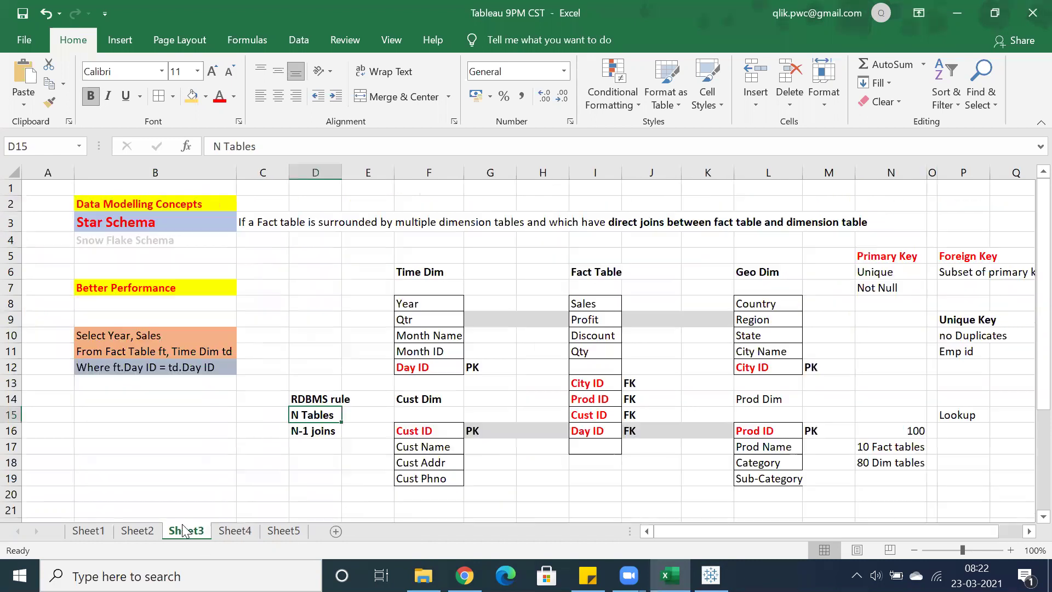
drag(407, 294, 418, 366)
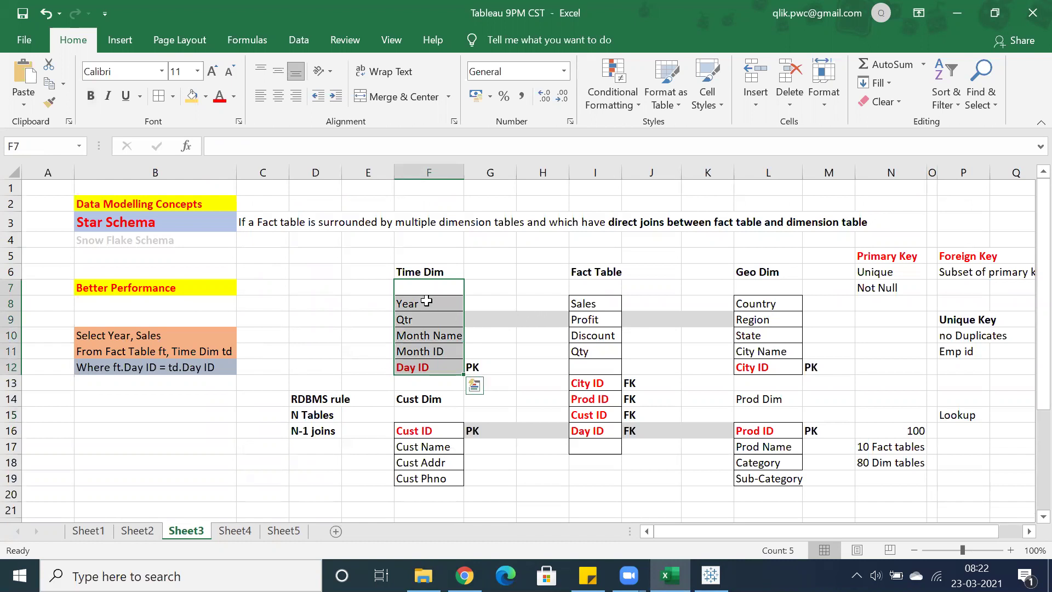
click(416, 272)
drag(418, 301, 427, 369)
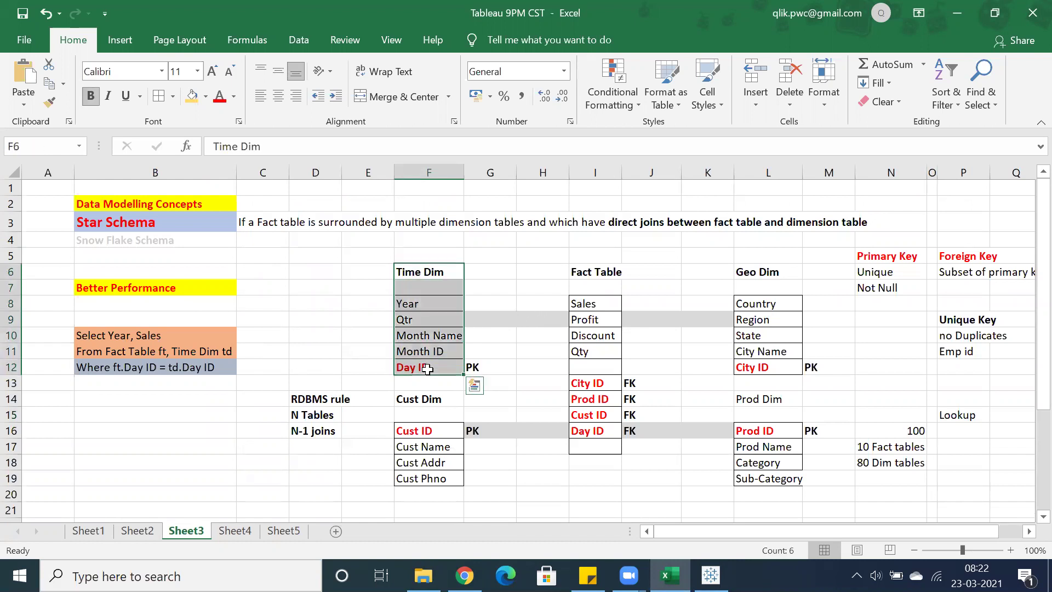
click(410, 302)
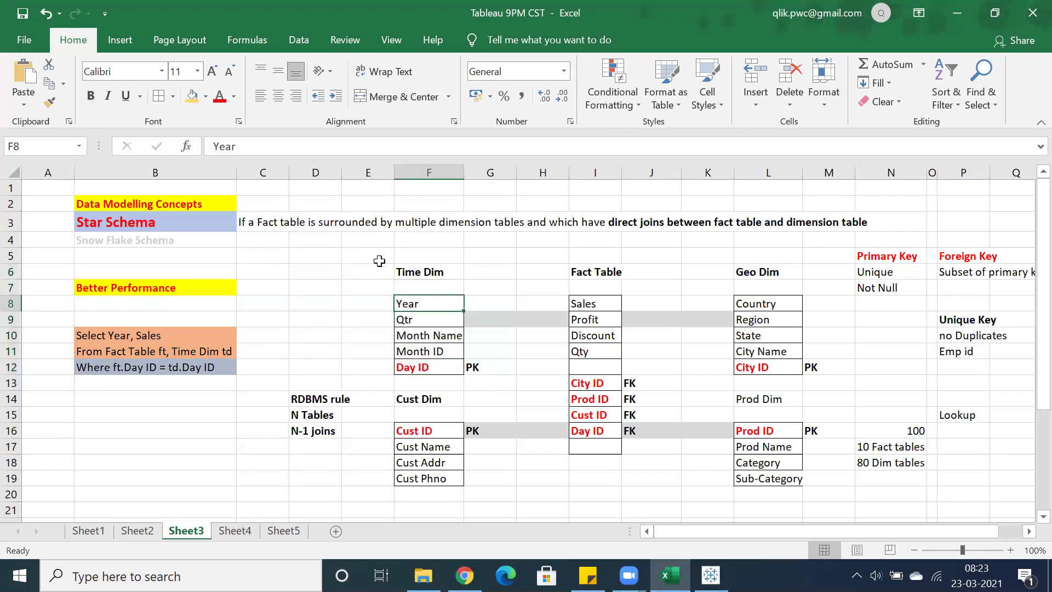
click(192, 97)
click(585, 305)
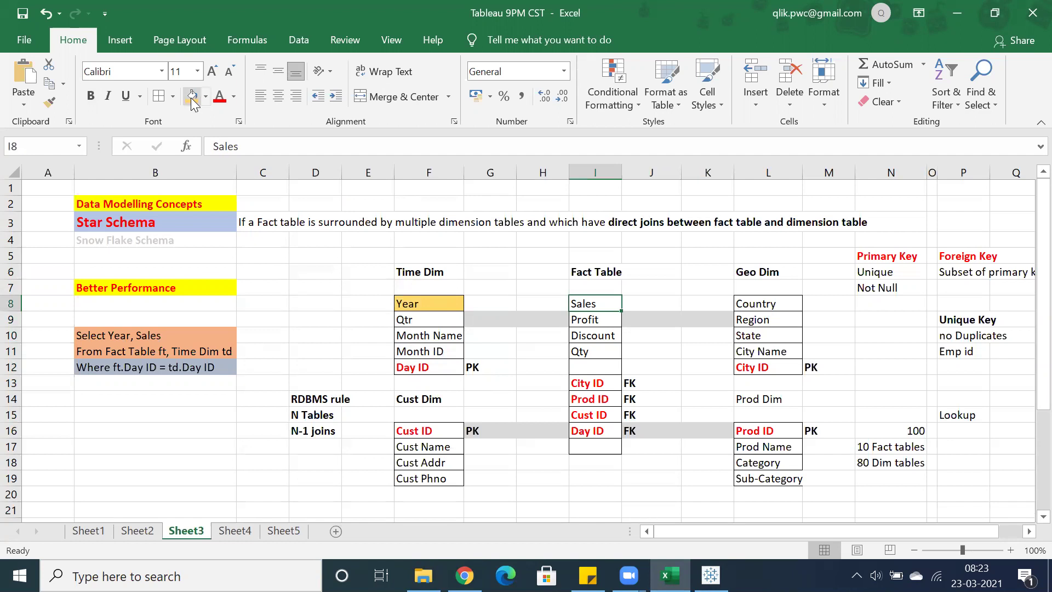
click(191, 96)
Examine the Fact Table and Time Dim columns against the Day ID join condition, including the highlighted Year and Sales cells.
drag(582, 273, 595, 367)
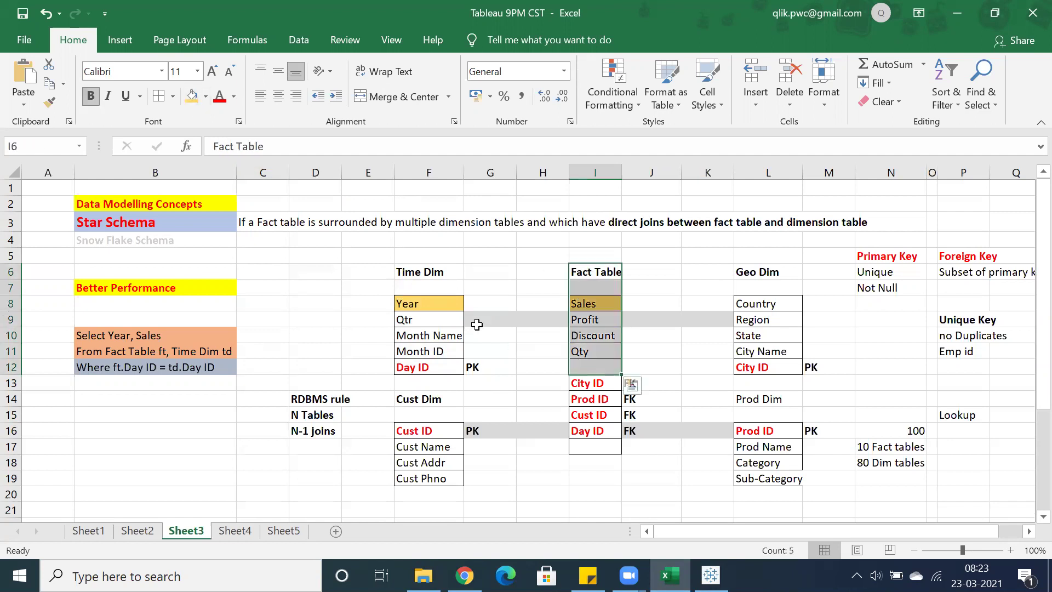
drag(422, 272, 426, 362)
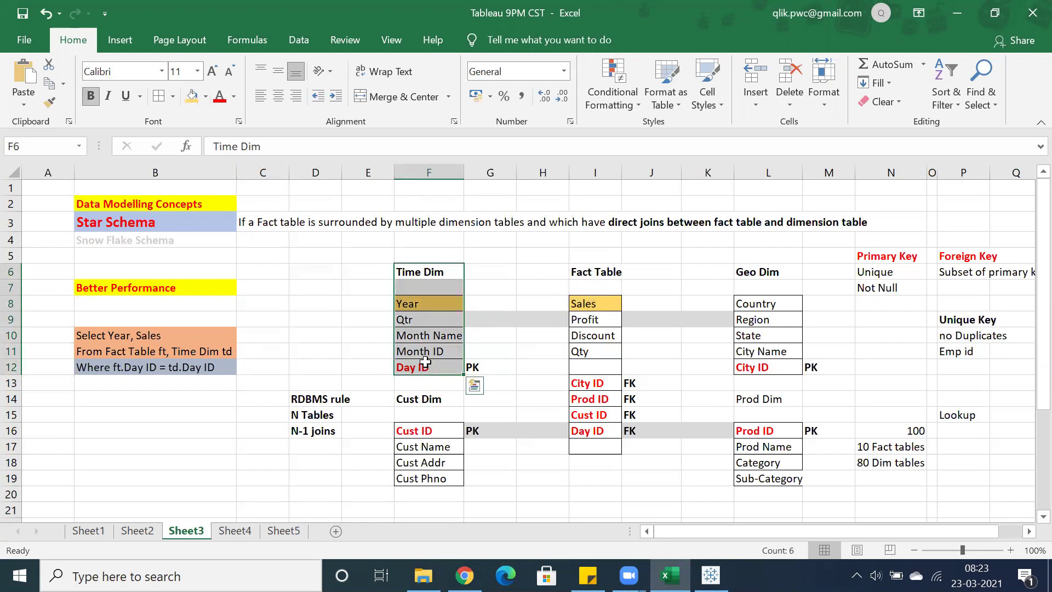
click(120, 367)
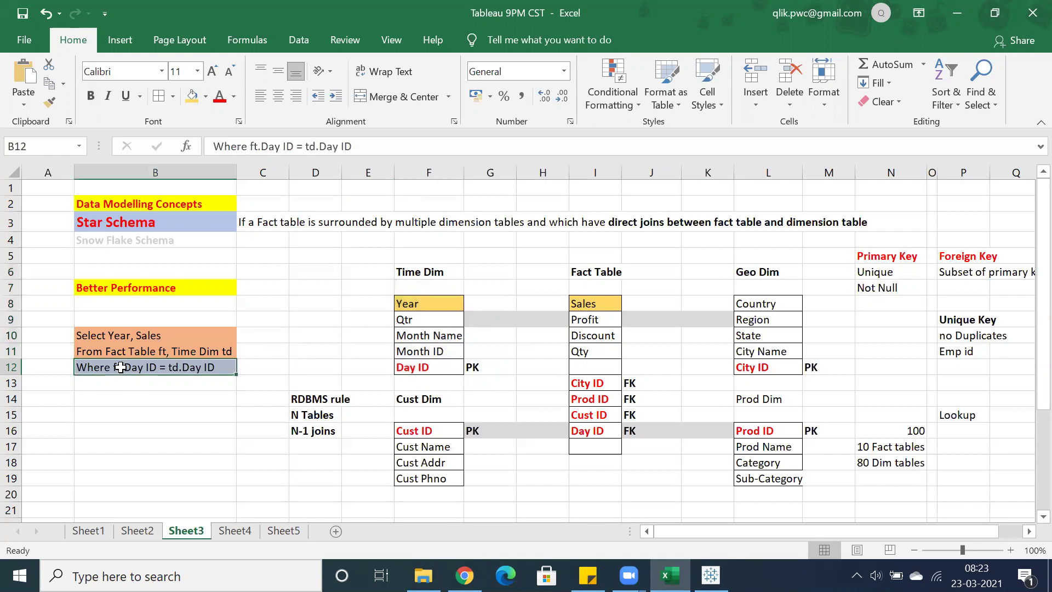
click(405, 303)
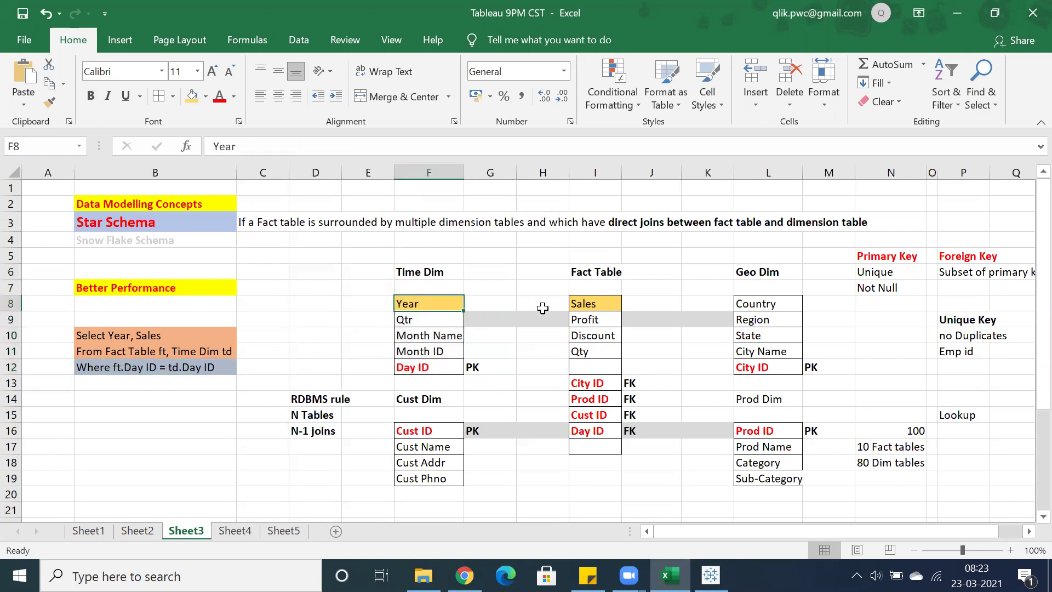
click(569, 307)
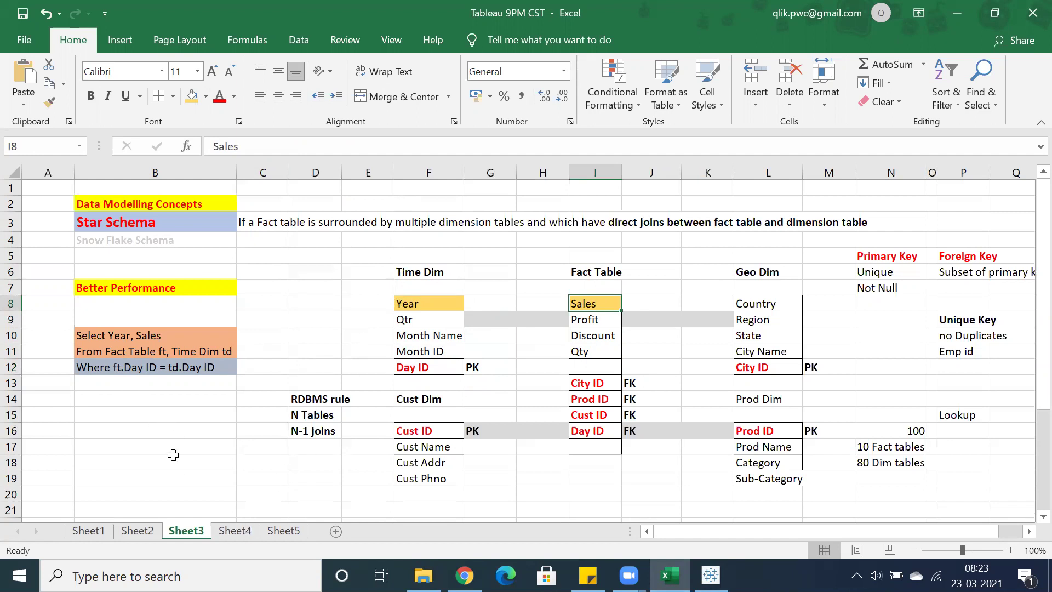
Review the Year Wise Sales Report note on Sheet4 and the multi-join SELECT query below the snowflake schema diagram.
click(226, 532)
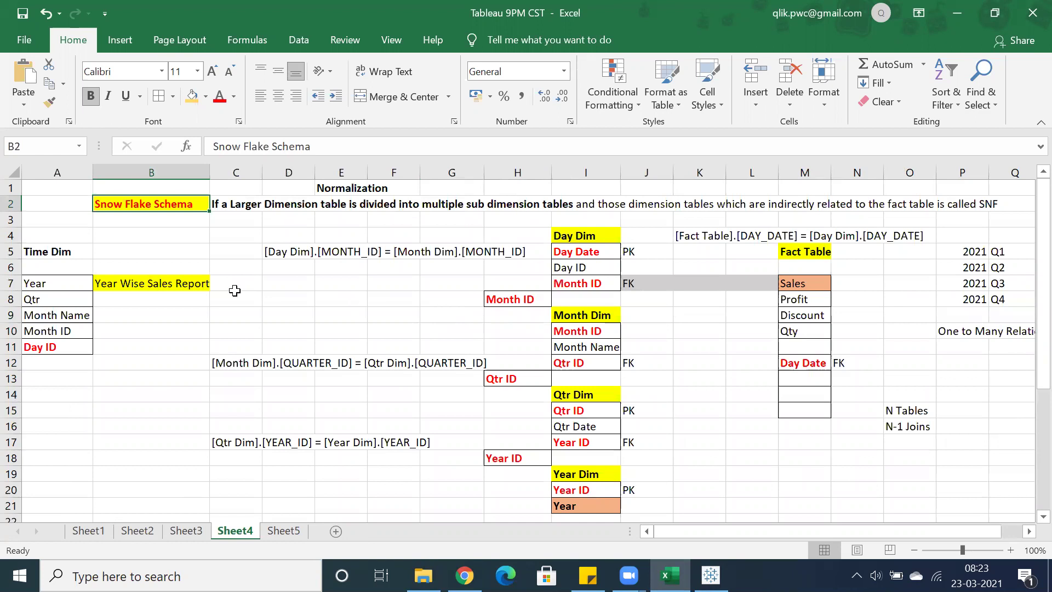
click(141, 291)
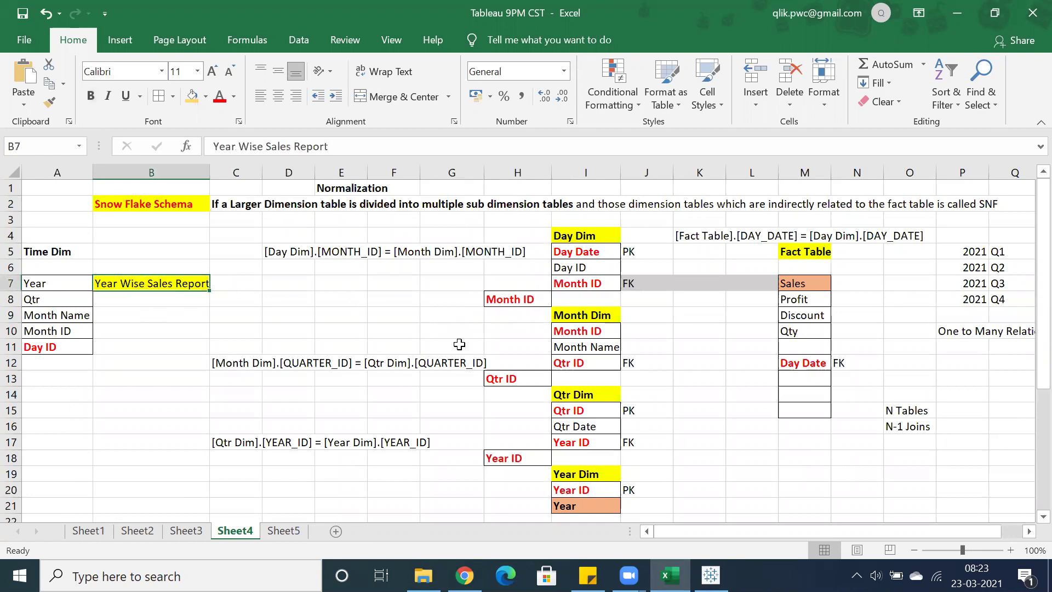
scroll(484, 382, down, 6)
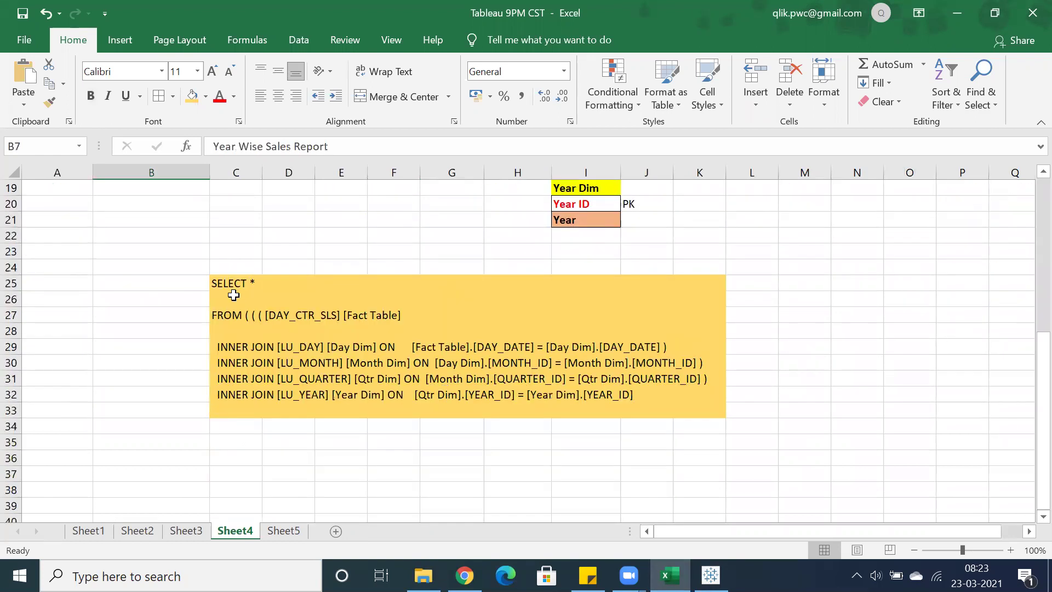
drag(229, 282, 691, 406)
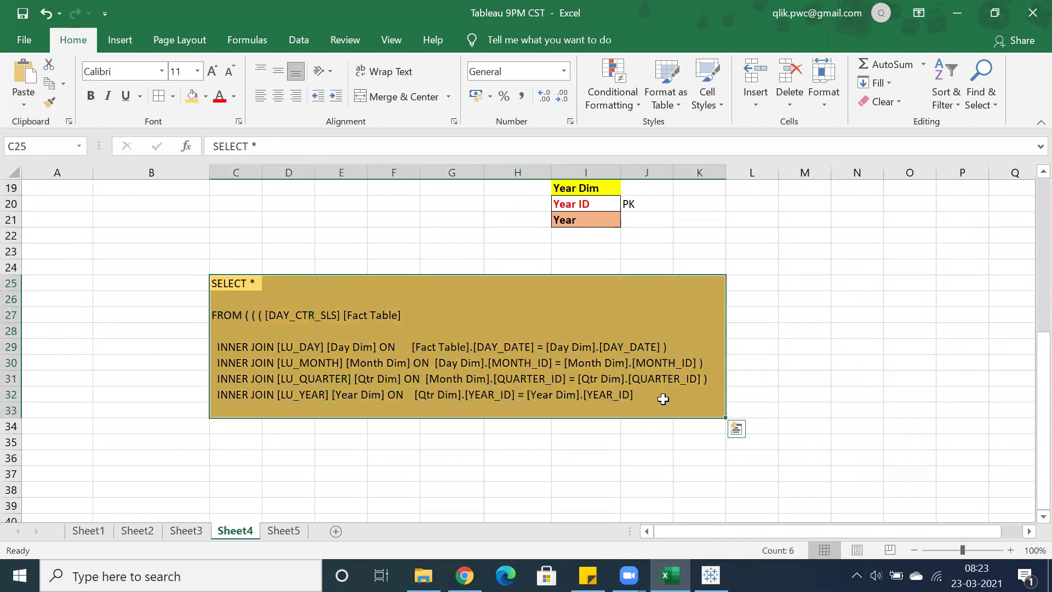
scroll(446, 383, up, 2)
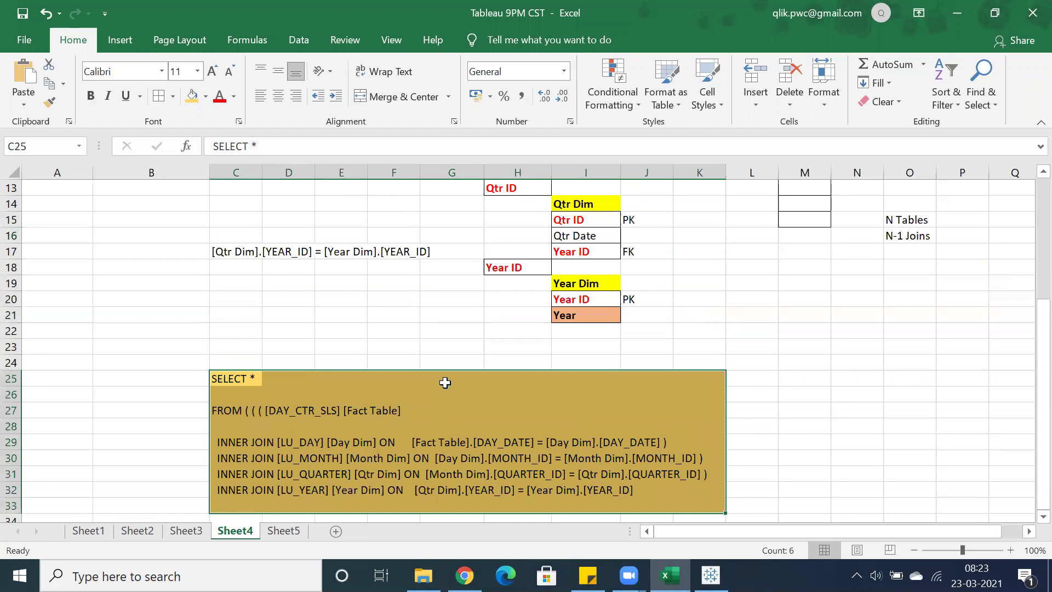
scroll(446, 378, up, 4)
click(293, 297)
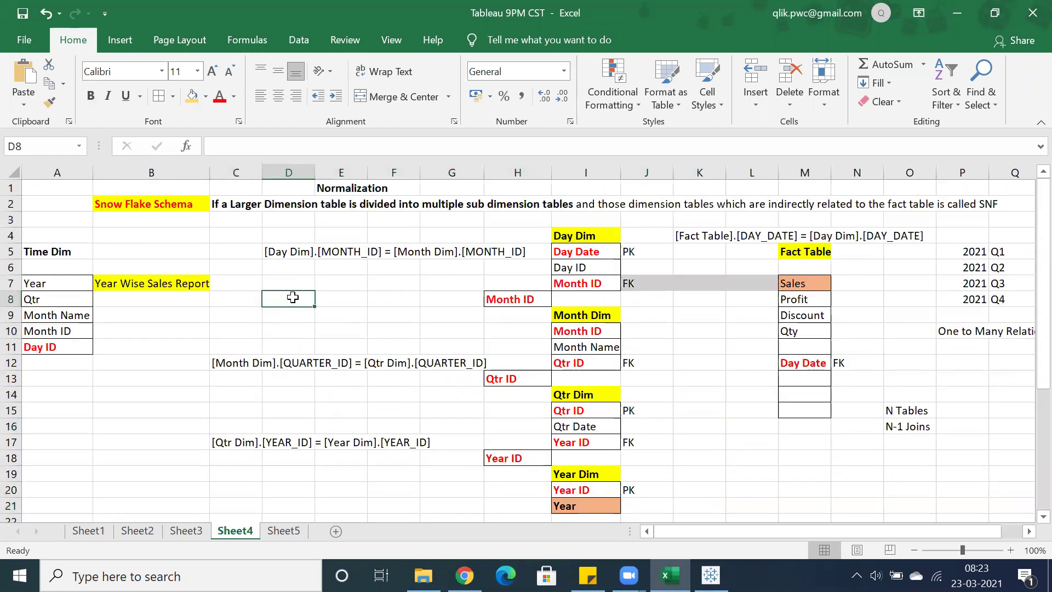
click(138, 324)
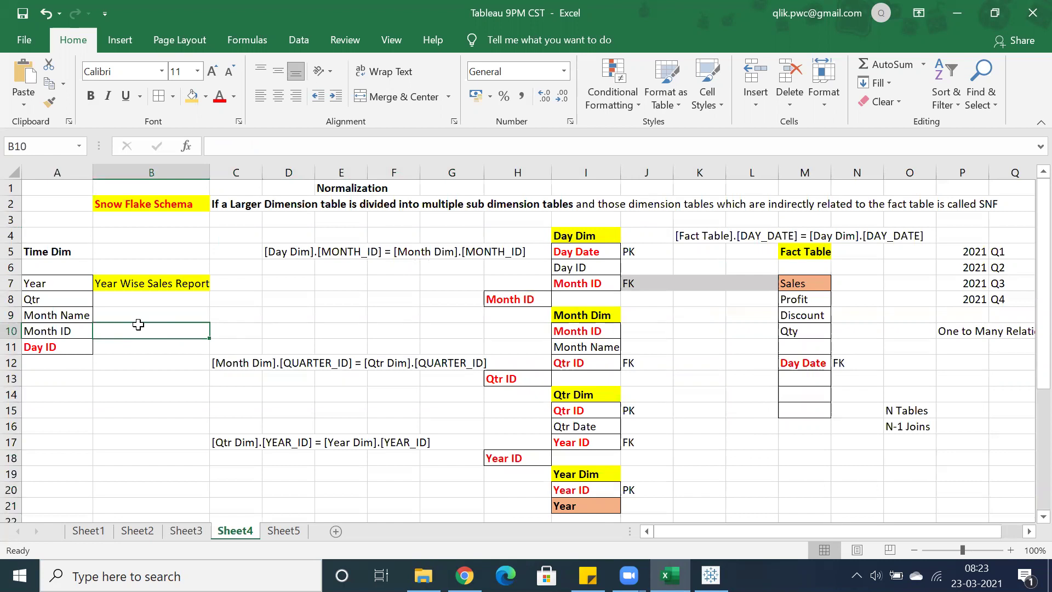
Compare the Better Performance note and single-join query on Sheet3 with the Snow Flake Schema on Sheet4.
click(186, 530)
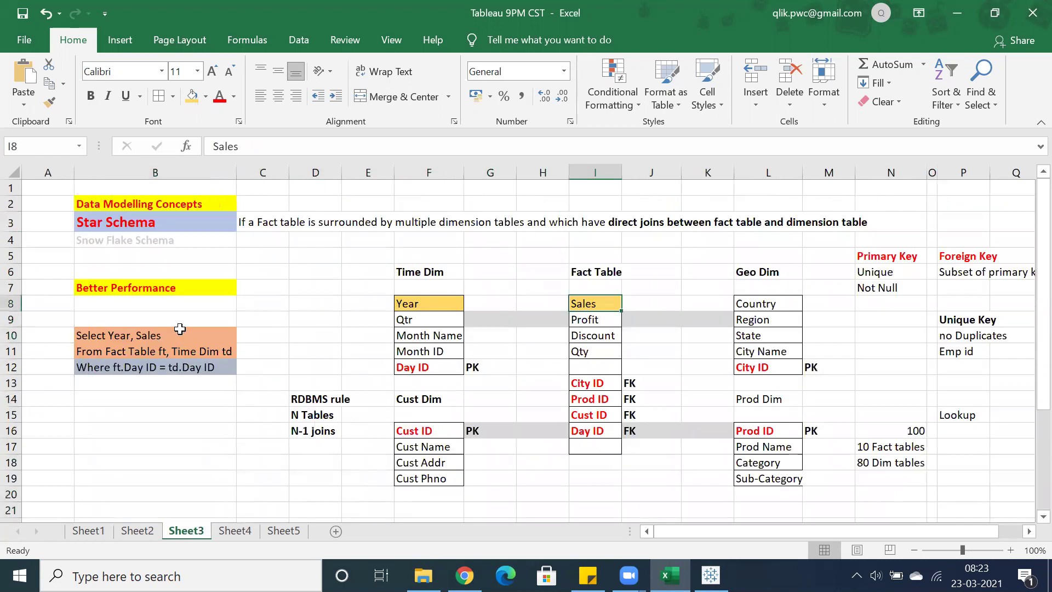
click(154, 290)
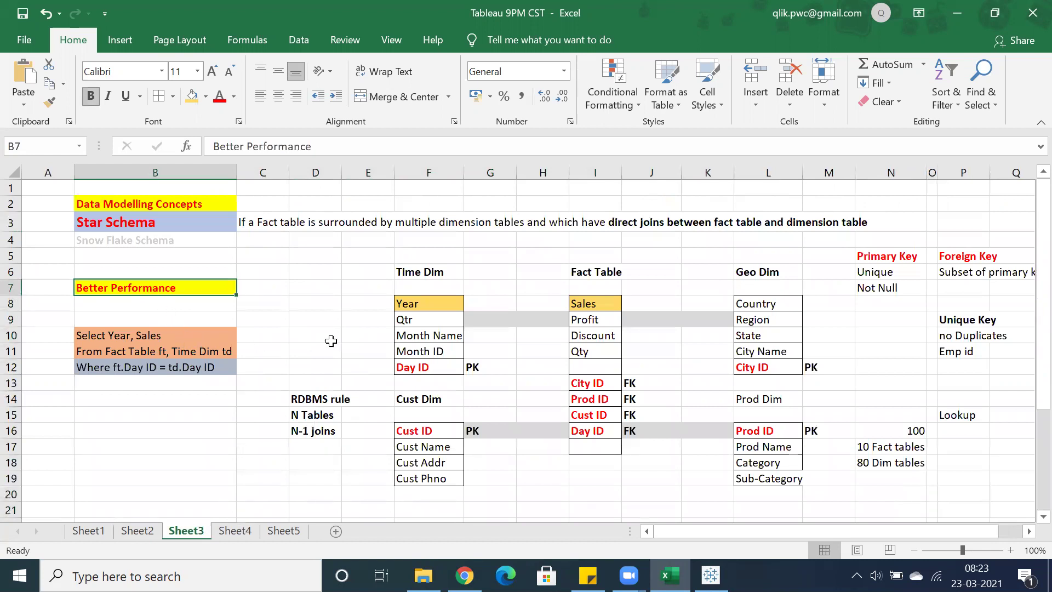
drag(96, 334, 183, 374)
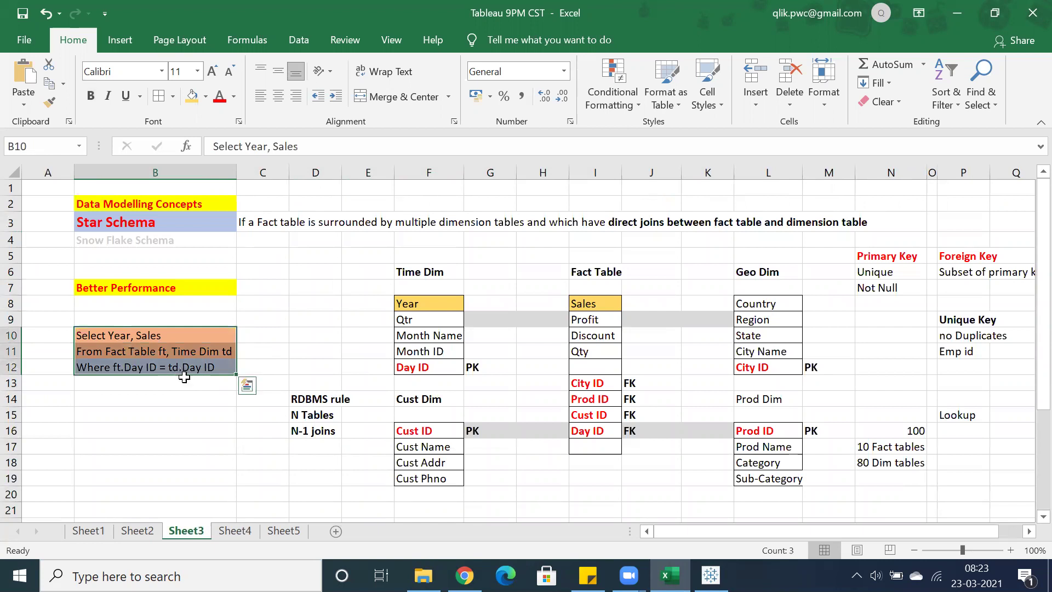
click(229, 534)
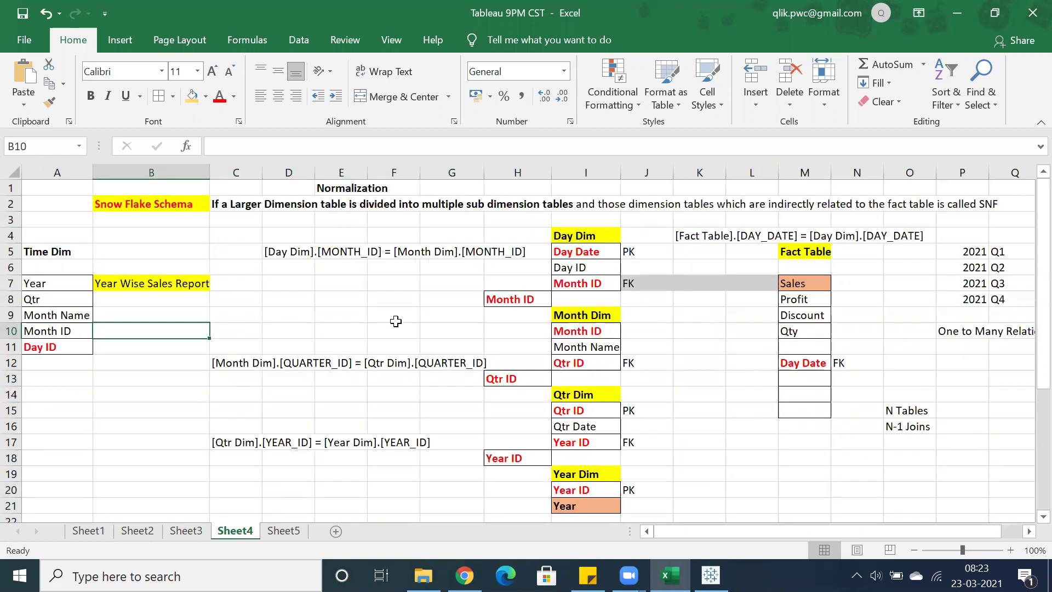
click(167, 205)
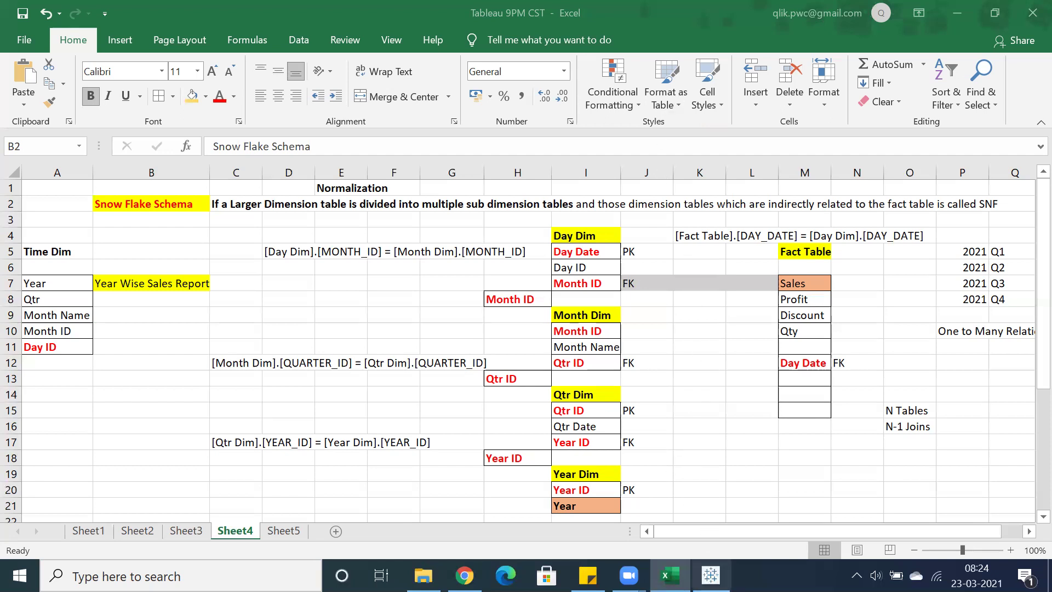
Switch to Tableau's data source page and examine the DAY_CTR_SLS join chain from Fact Table along with the available tables.
click(710, 574)
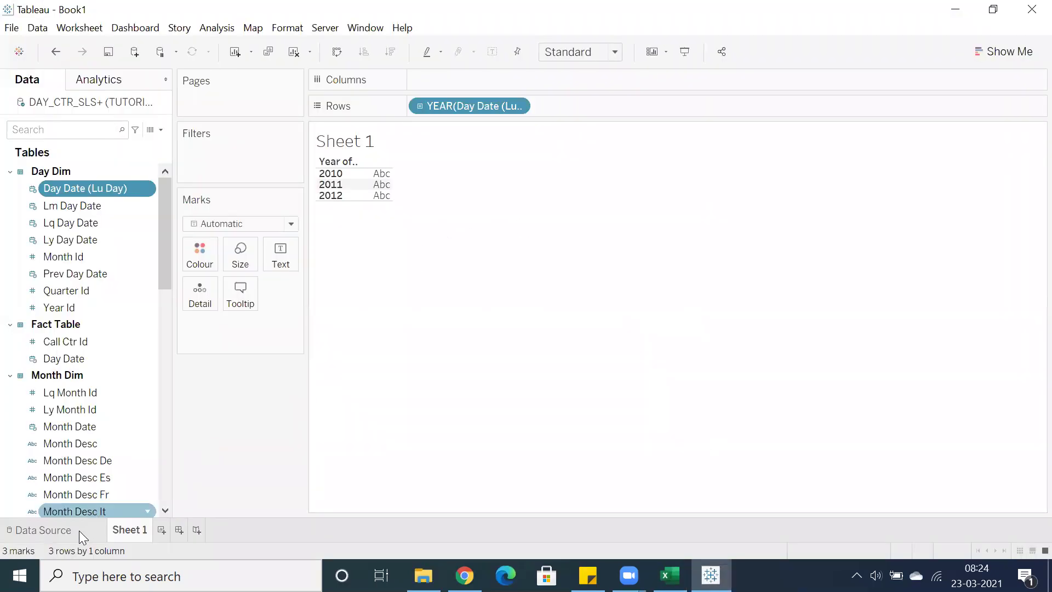
click(61, 536)
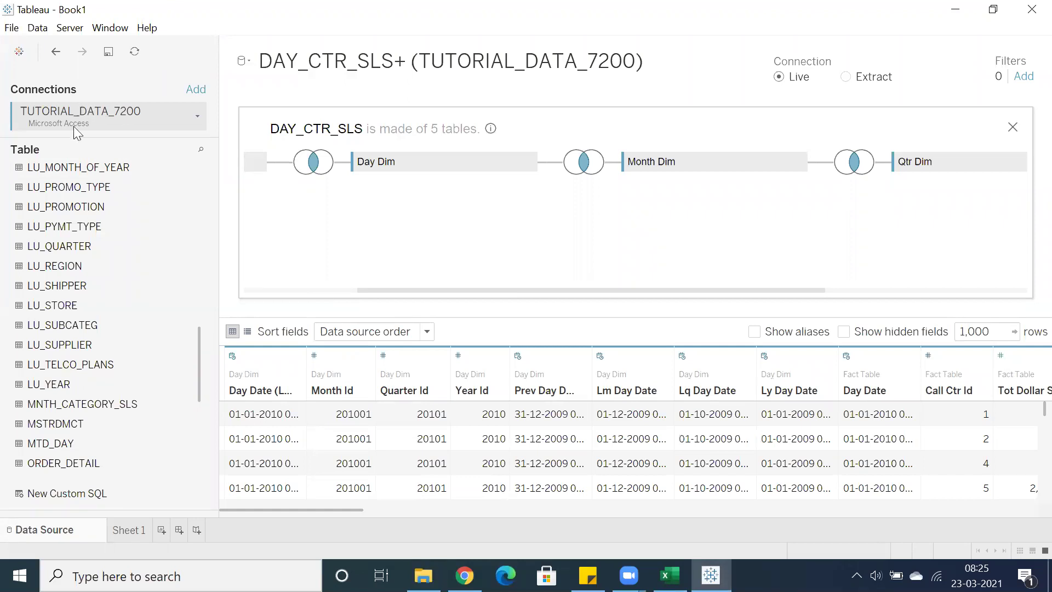
drag(363, 289, 242, 276)
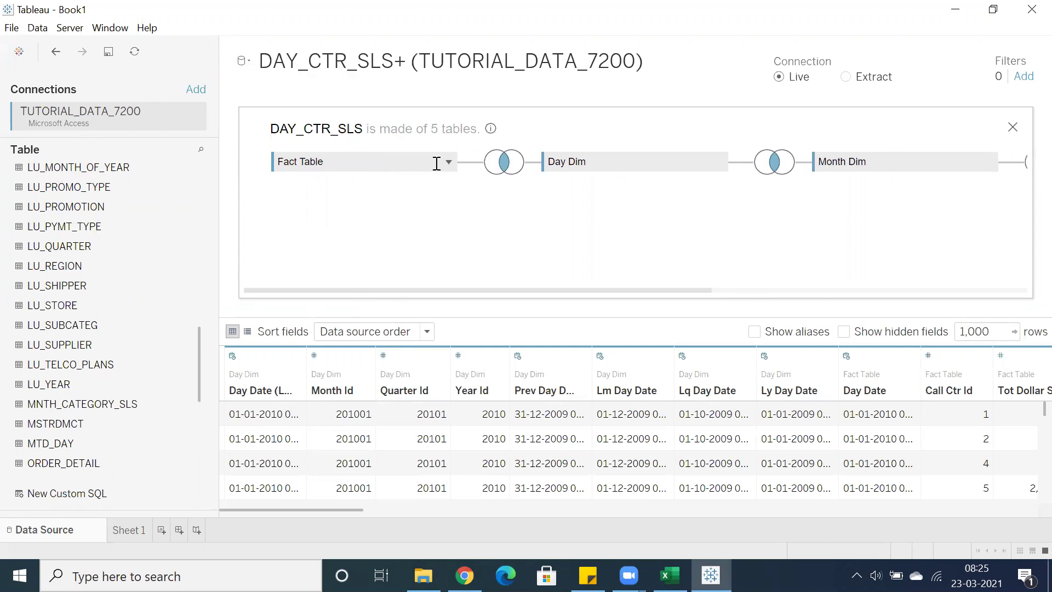
drag(199, 346, 211, 177)
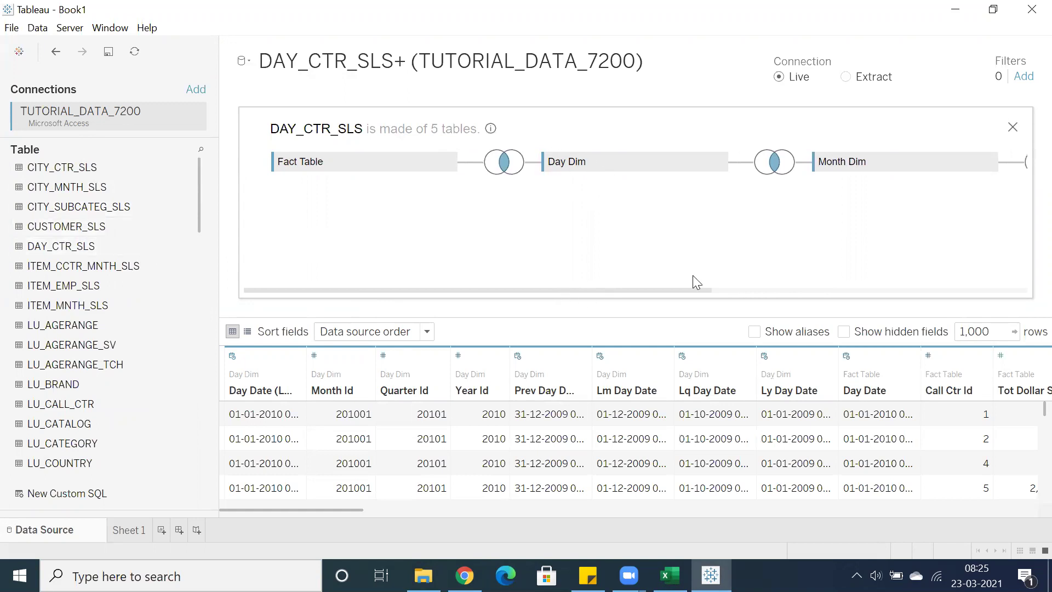
drag(702, 292, 643, 312)
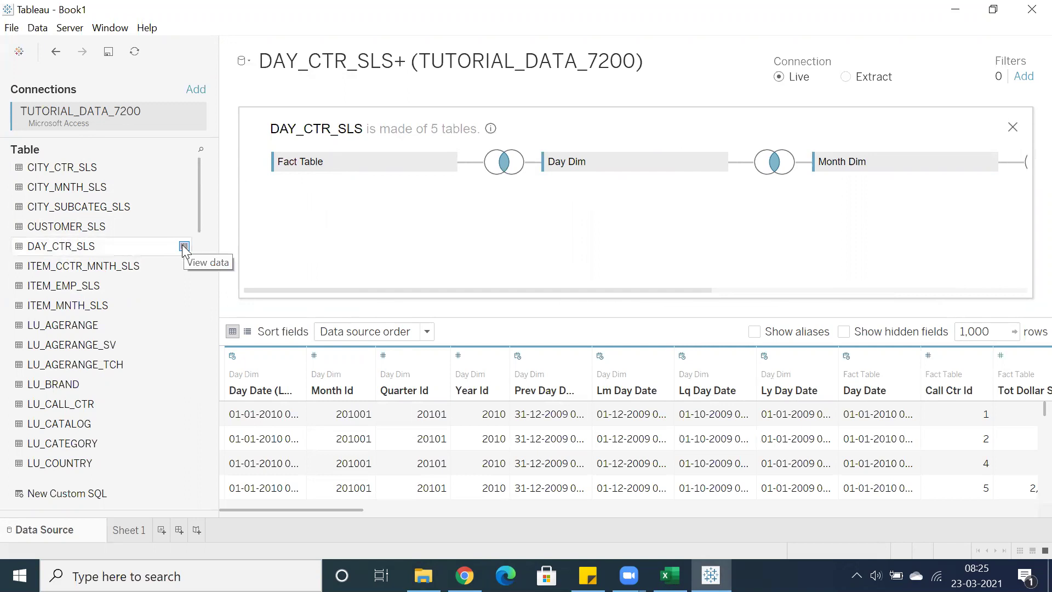
View the DAY_CTR_SLS table data full screen, widen its columns to read the full headers and day dates, and close the view.
click(184, 247)
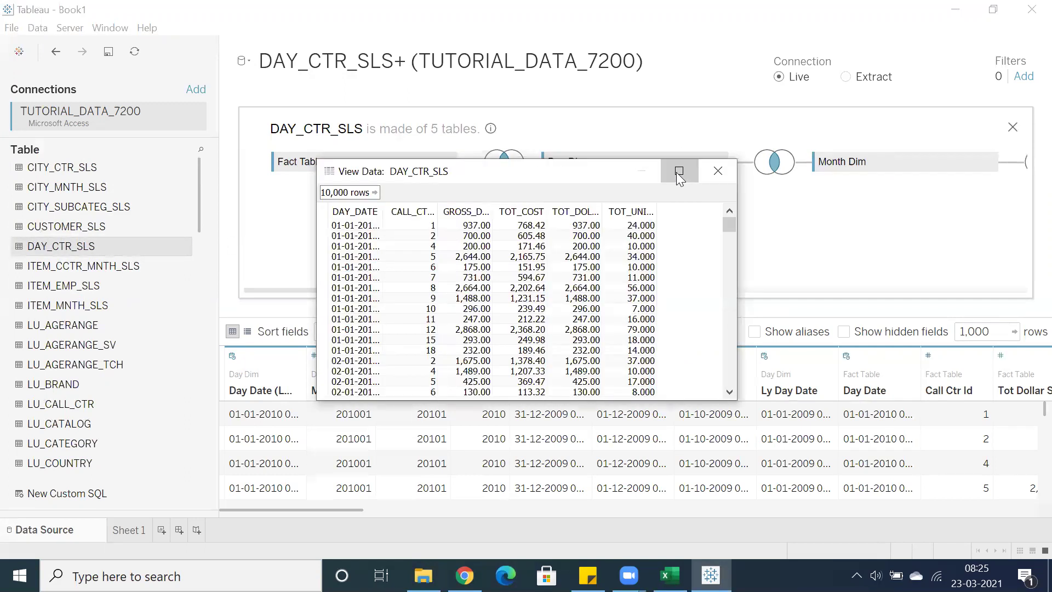
click(678, 171)
drag(121, 45, 289, 43)
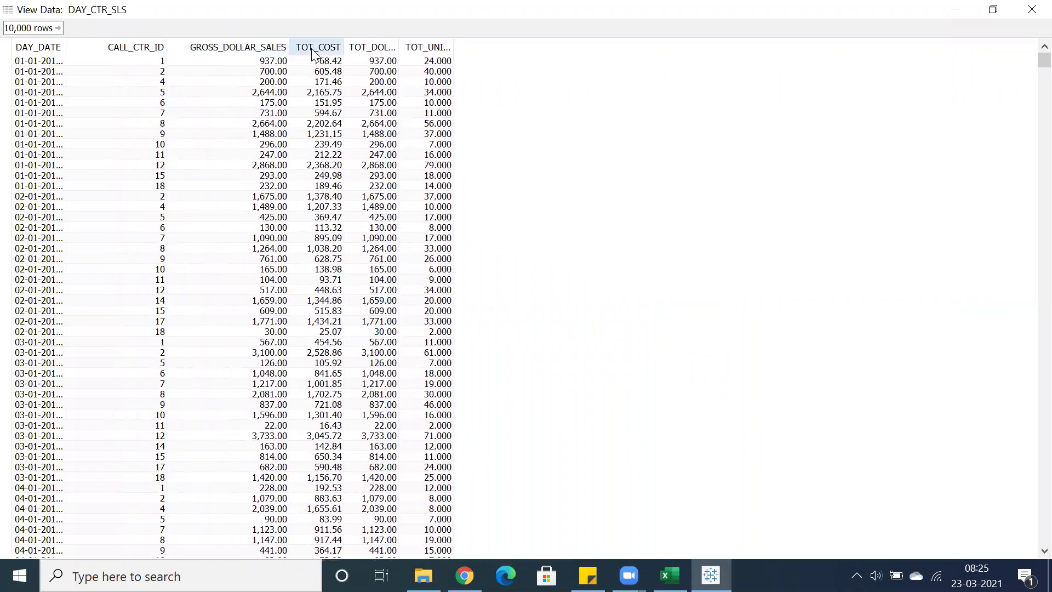
drag(345, 47, 625, 61)
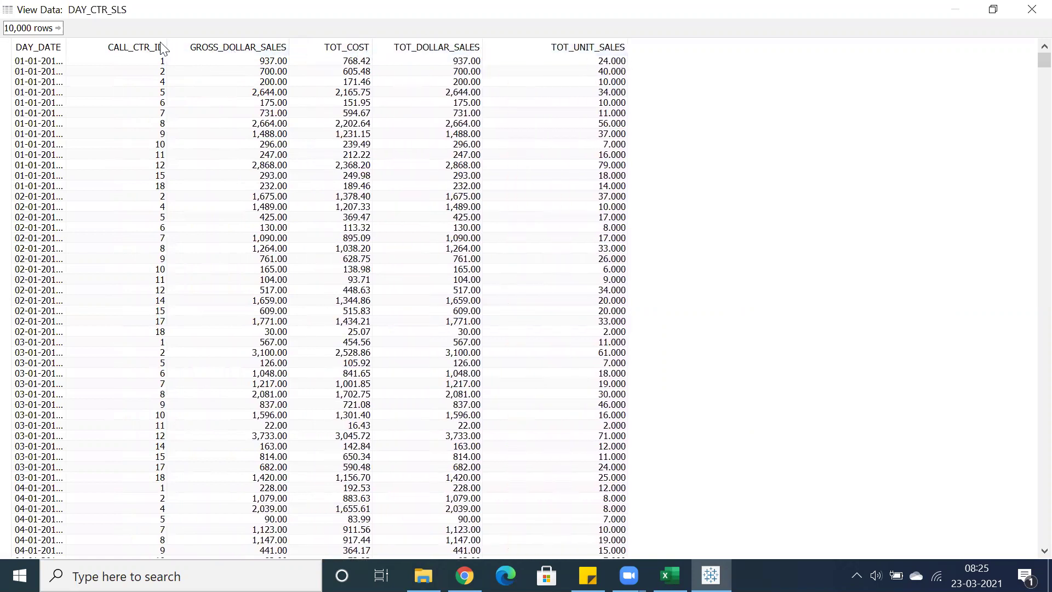
drag(102, 49, 172, 73)
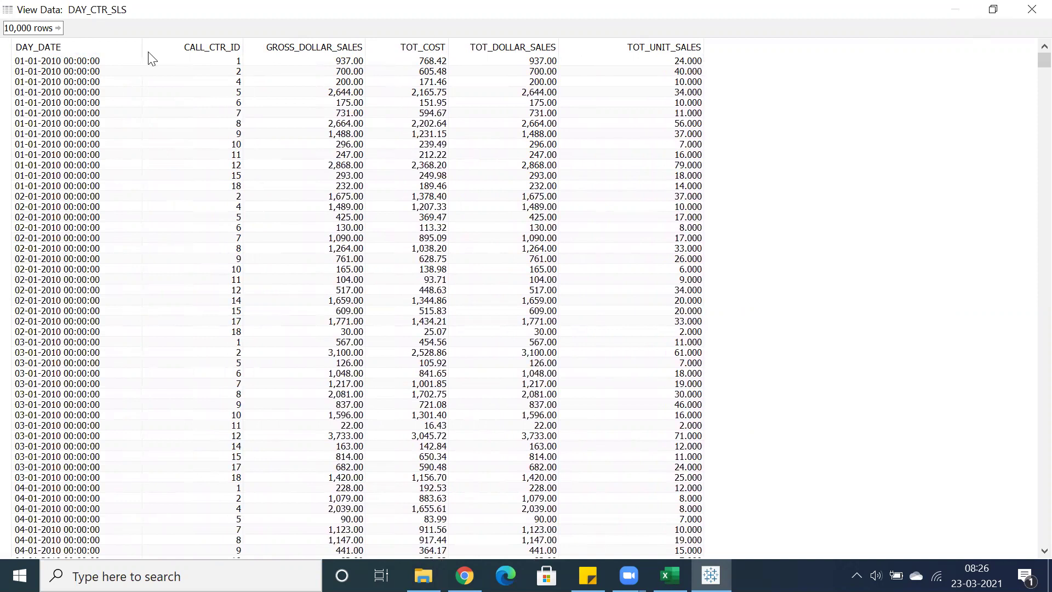
click(1032, 10)
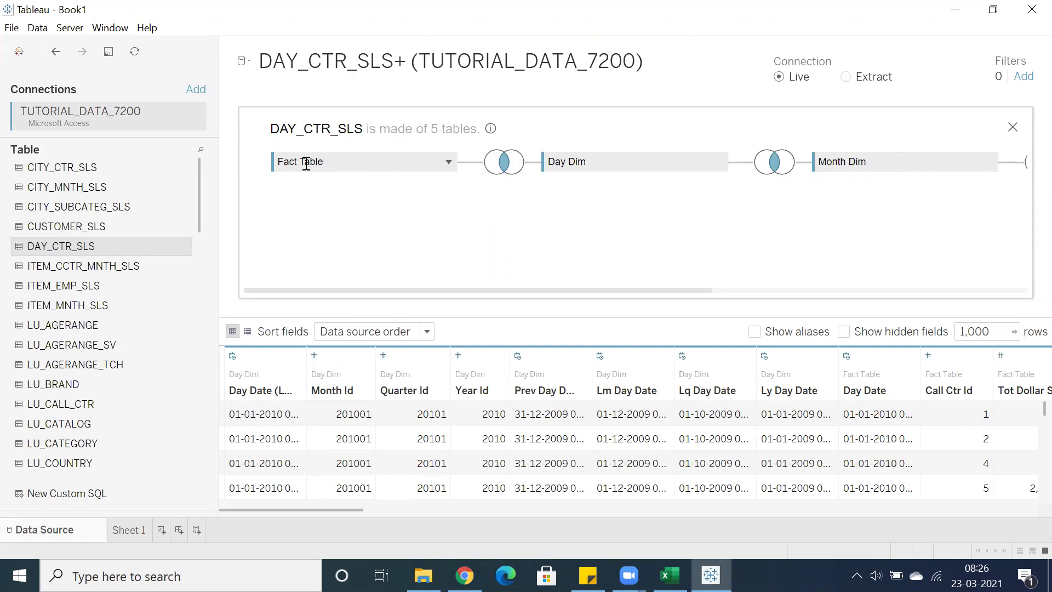
View the DAY_CTR_SLS data full screen again, widen the DAY_DATE and CALL_CTR_ID columns, and close the view.
click(187, 248)
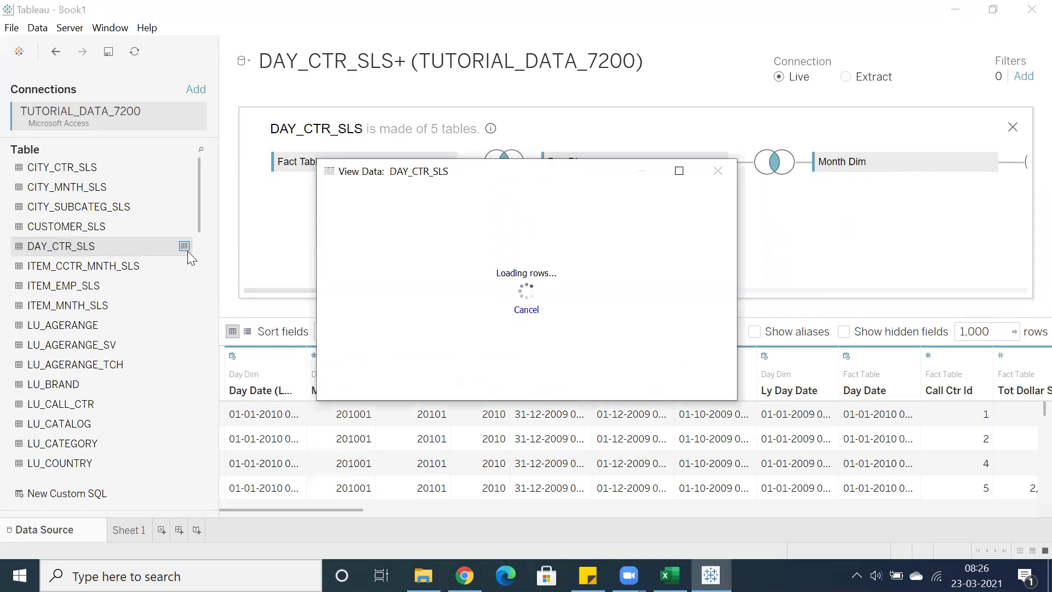
click(669, 177)
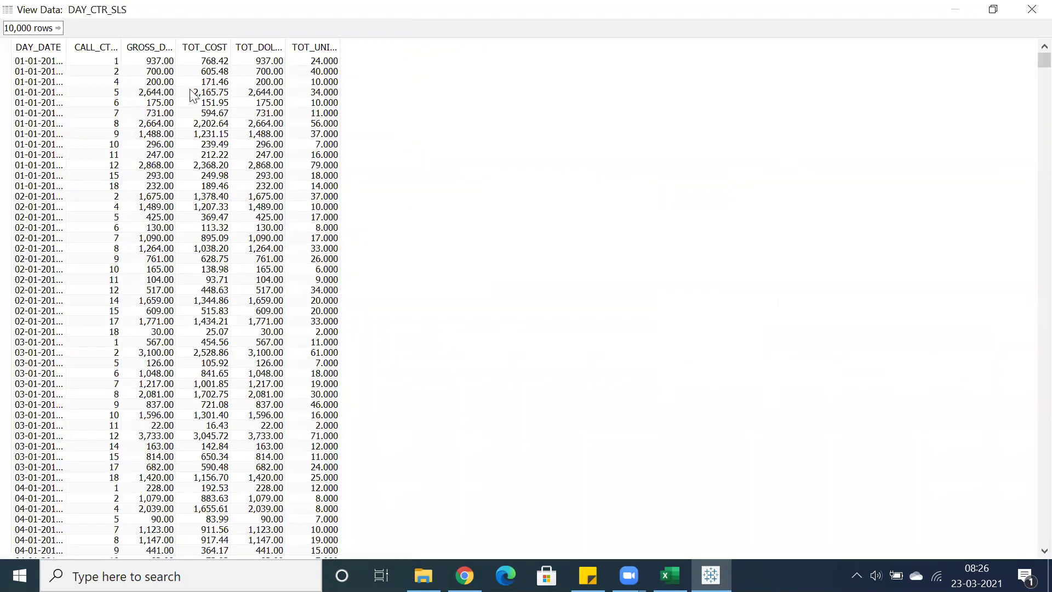
drag(66, 47, 280, 55)
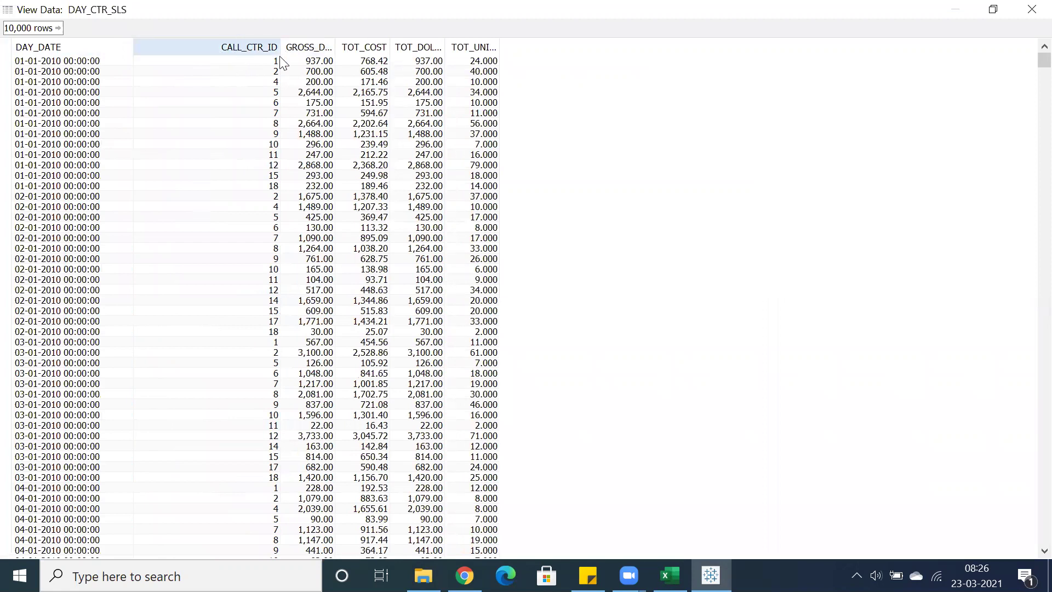
key(alt+F4)
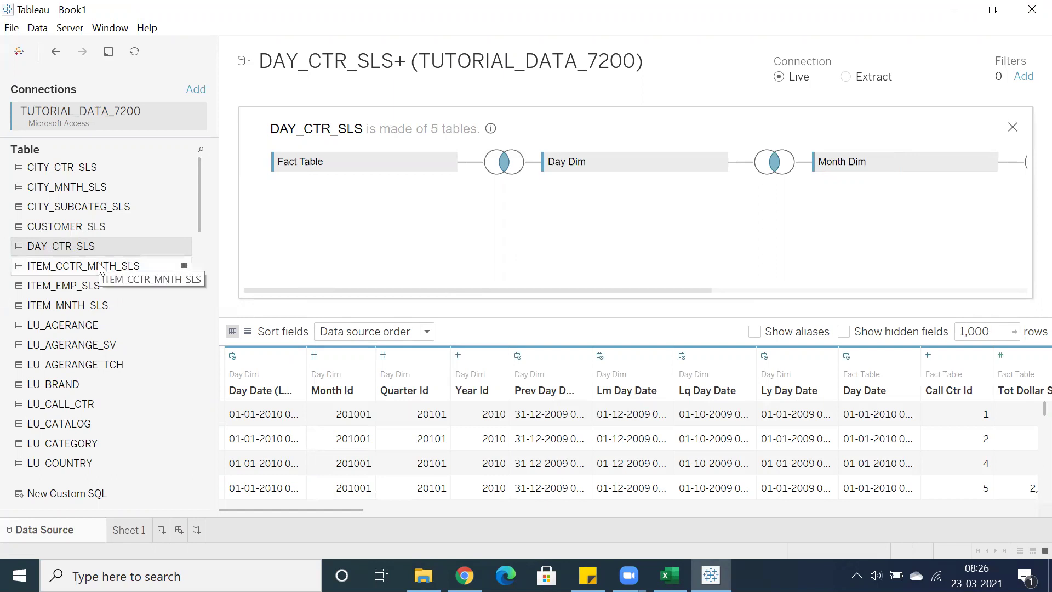
View the LU_CALL_CTR data full screen, widen its center name column, inspect the CALL_CTR_ID values, and close the view.
scroll(99, 268, down, 2)
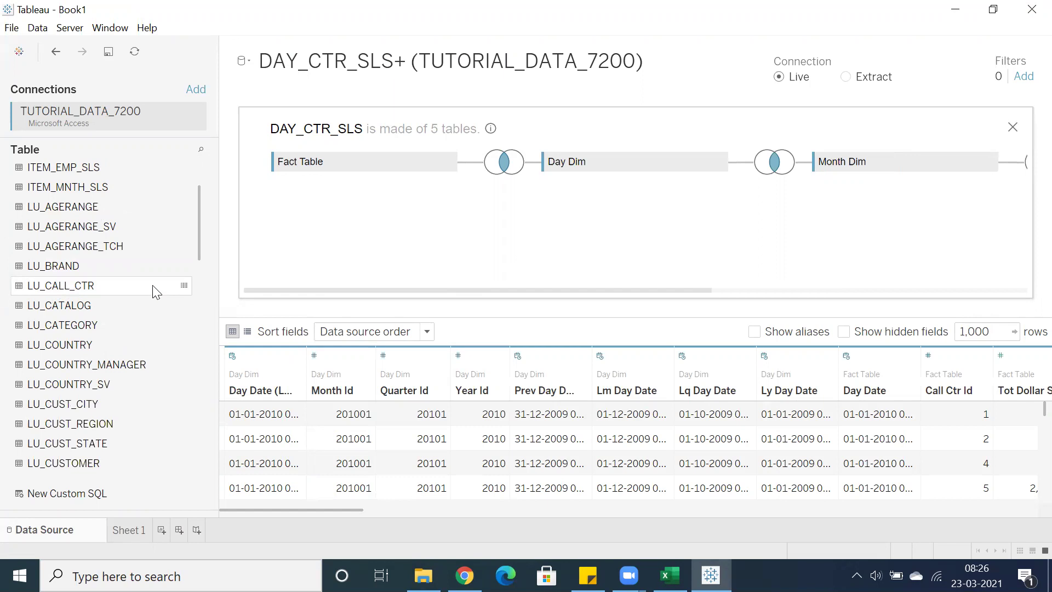
click(184, 285)
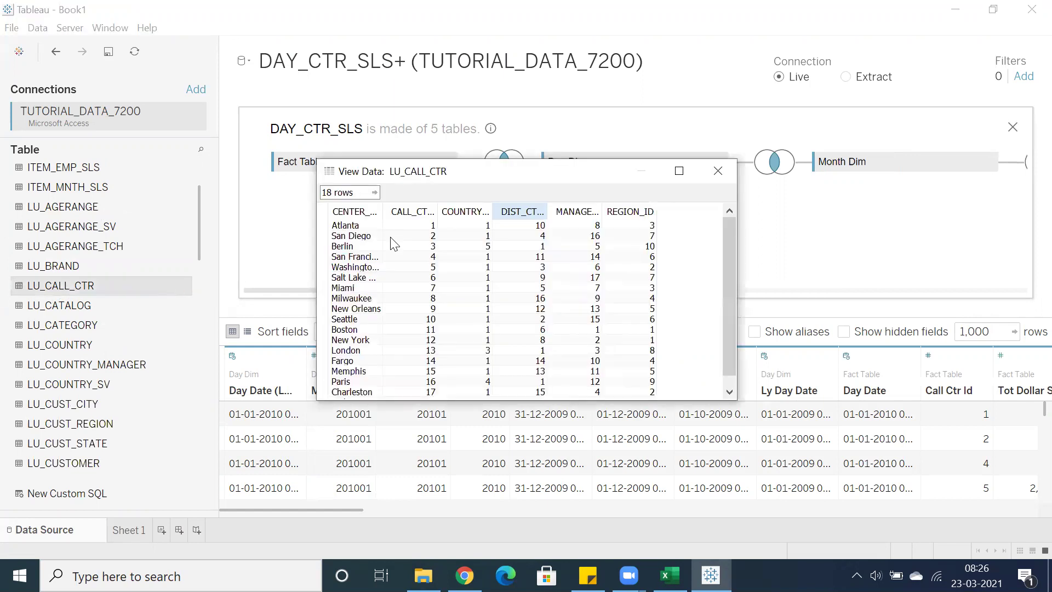
click(679, 171)
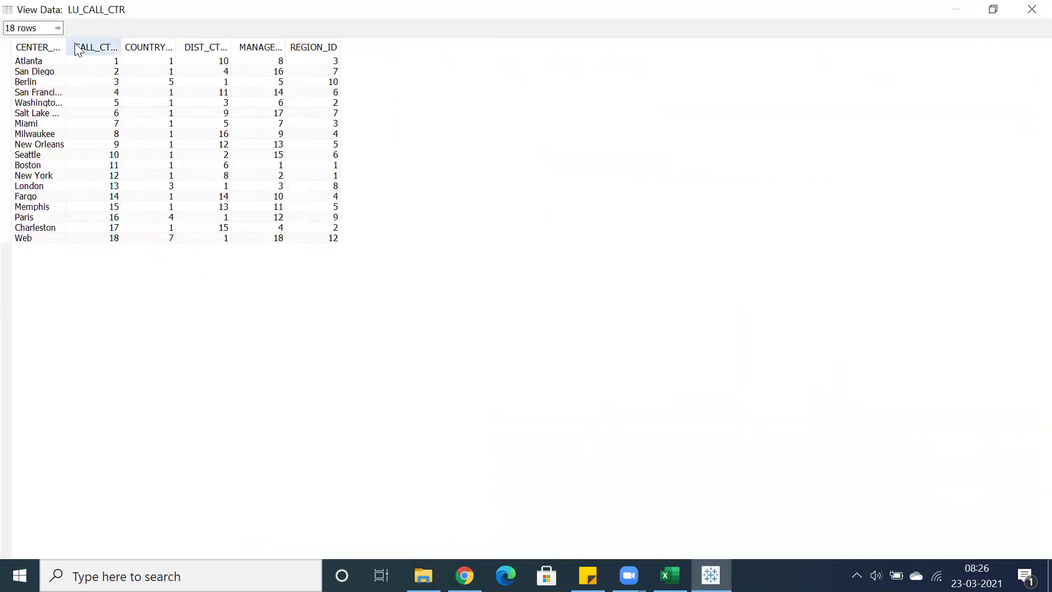
drag(69, 40, 257, 55)
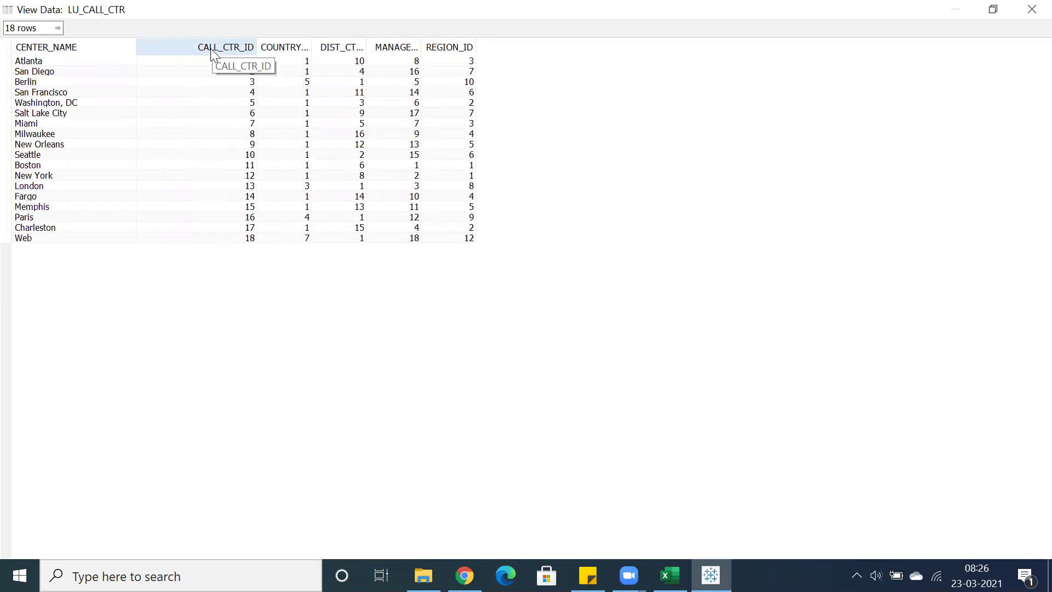
click(211, 51)
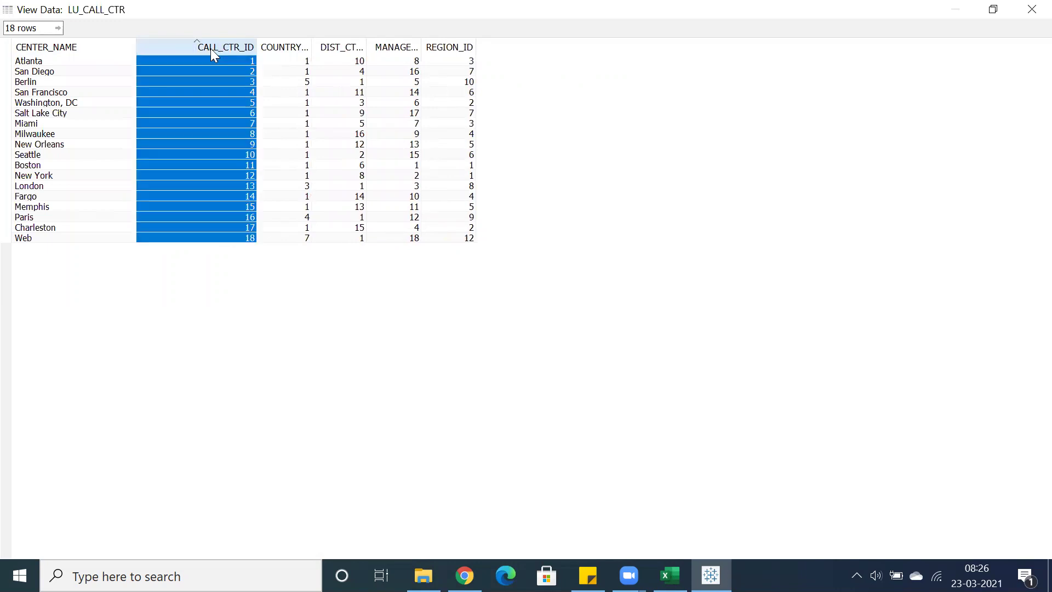
click(220, 231)
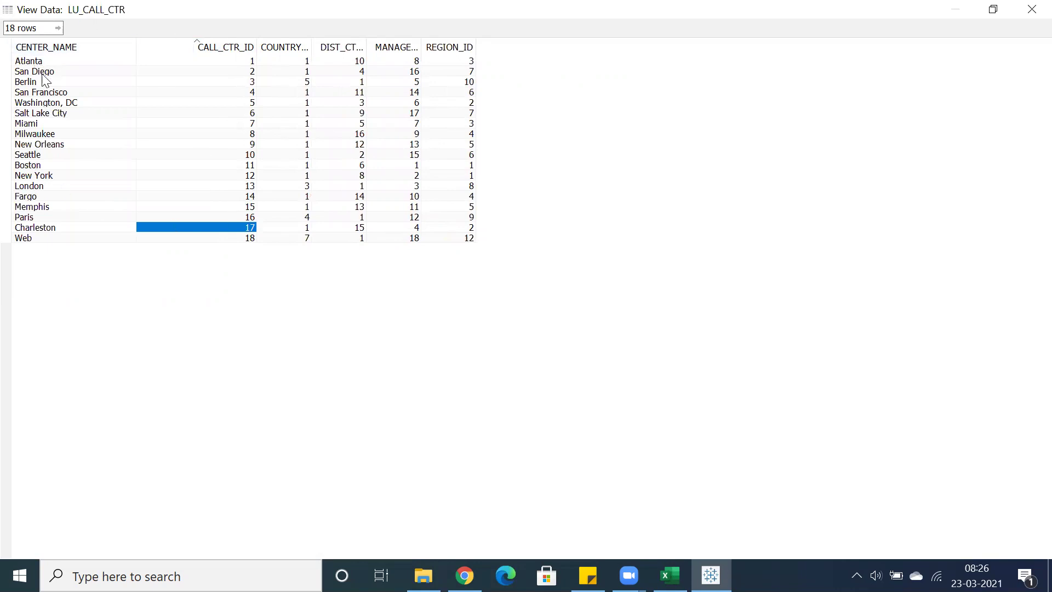
click(1031, 10)
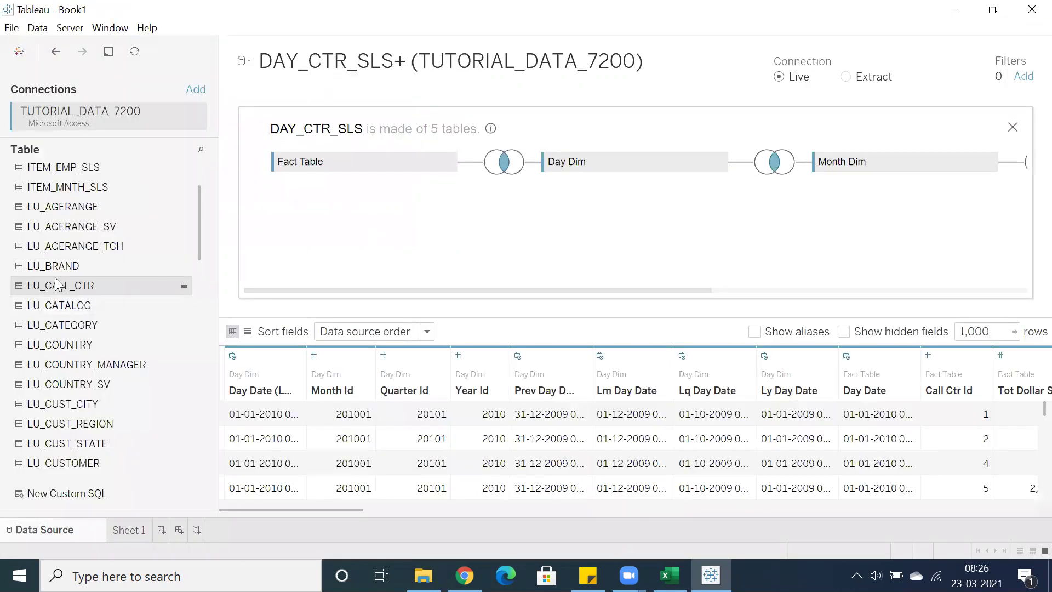
Add LU_CALL_CTR as an inner join to Fact Table and check its Call Ctr Id join clause.
drag(55, 284, 442, 247)
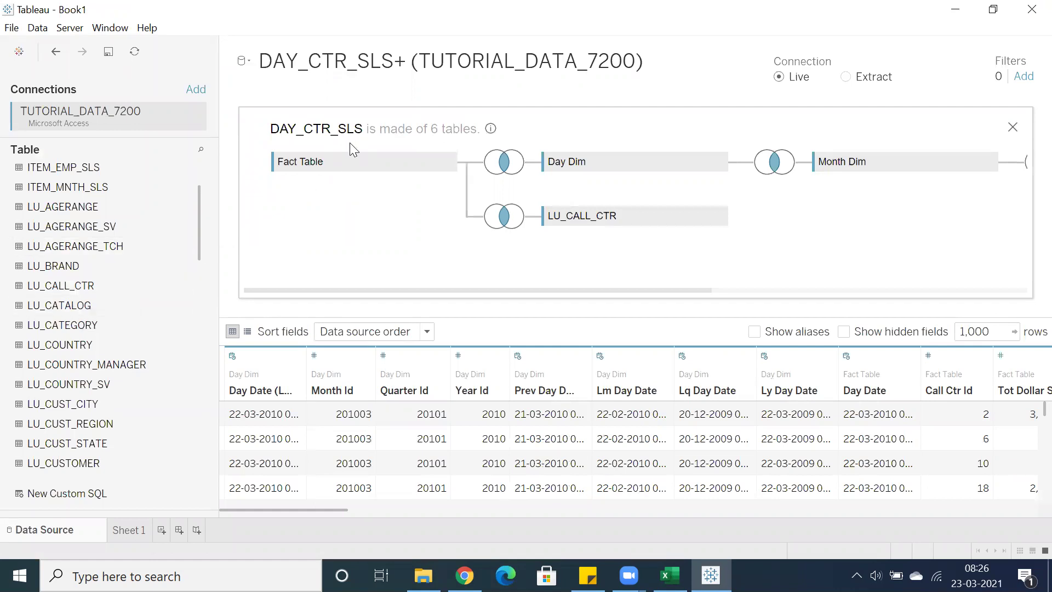
click(501, 215)
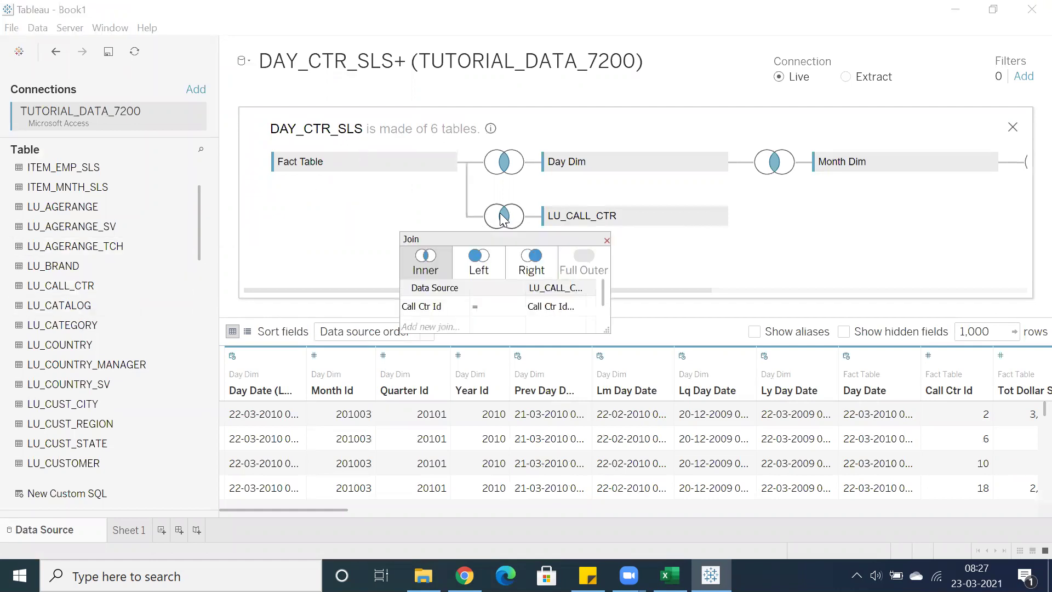
drag(604, 332, 771, 353)
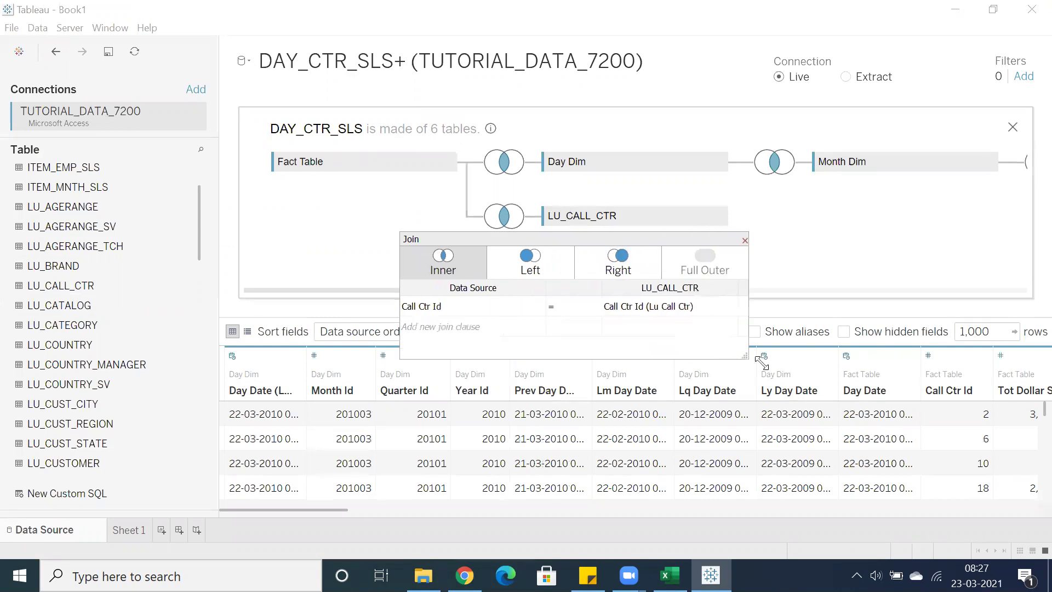
drag(531, 235, 360, 172)
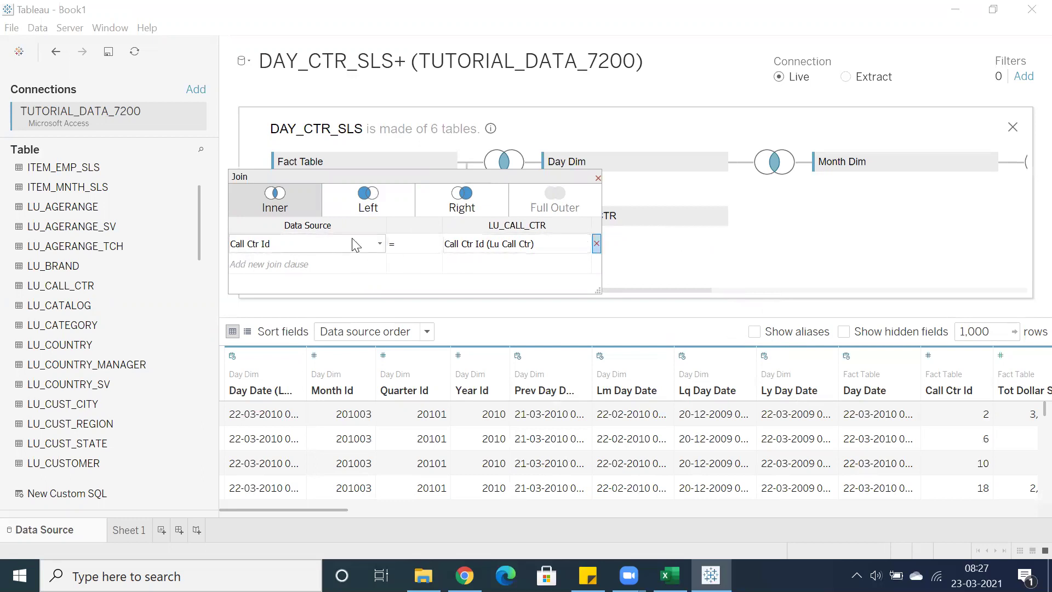
click(597, 178)
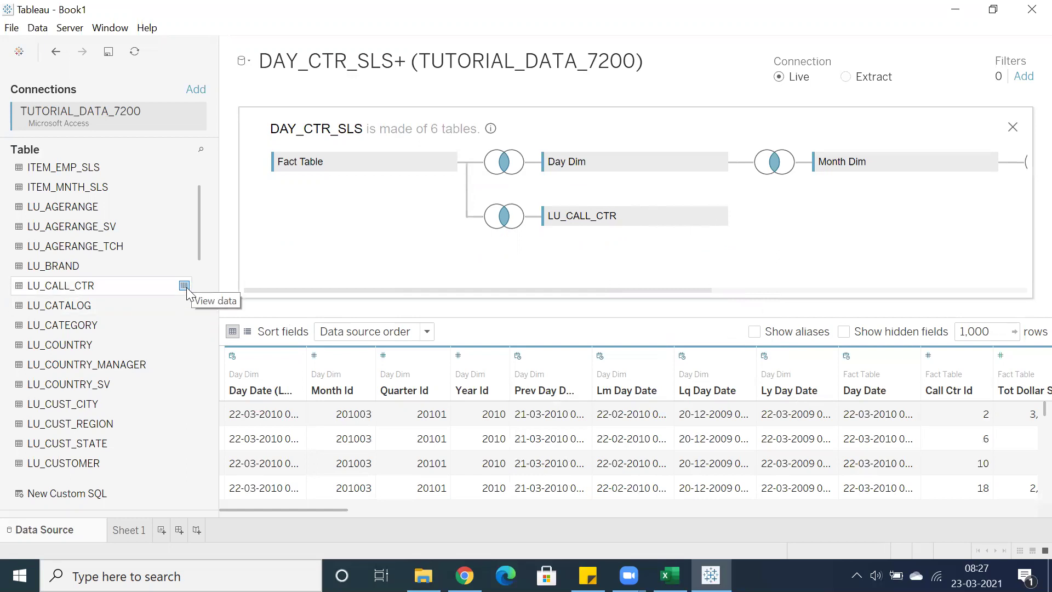
Reopen the LU_CALL_CTR data full screen, widen the ID columns to read their full headers, and close the view.
click(186, 288)
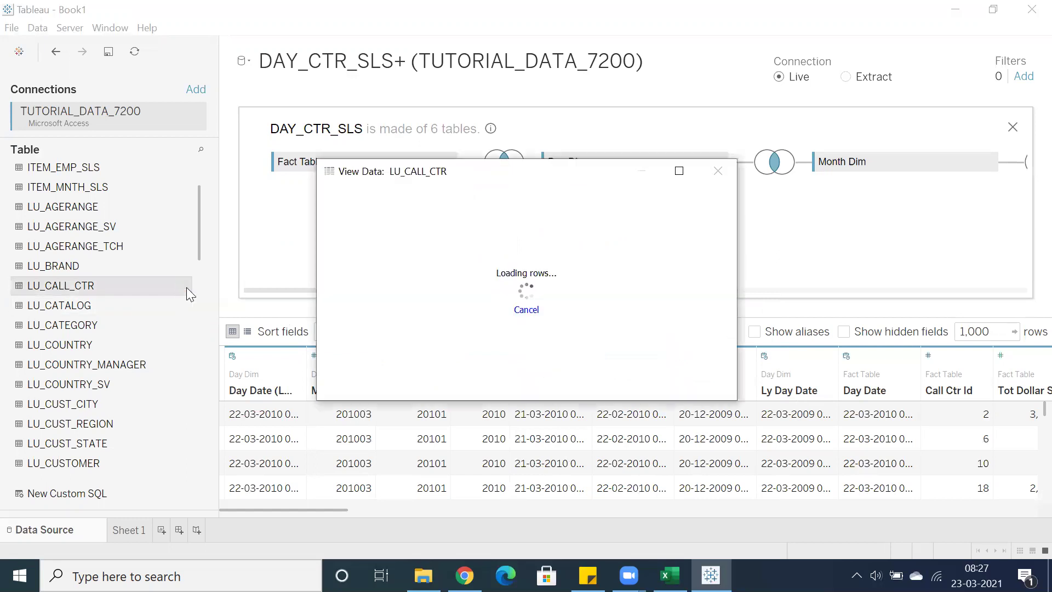
click(679, 171)
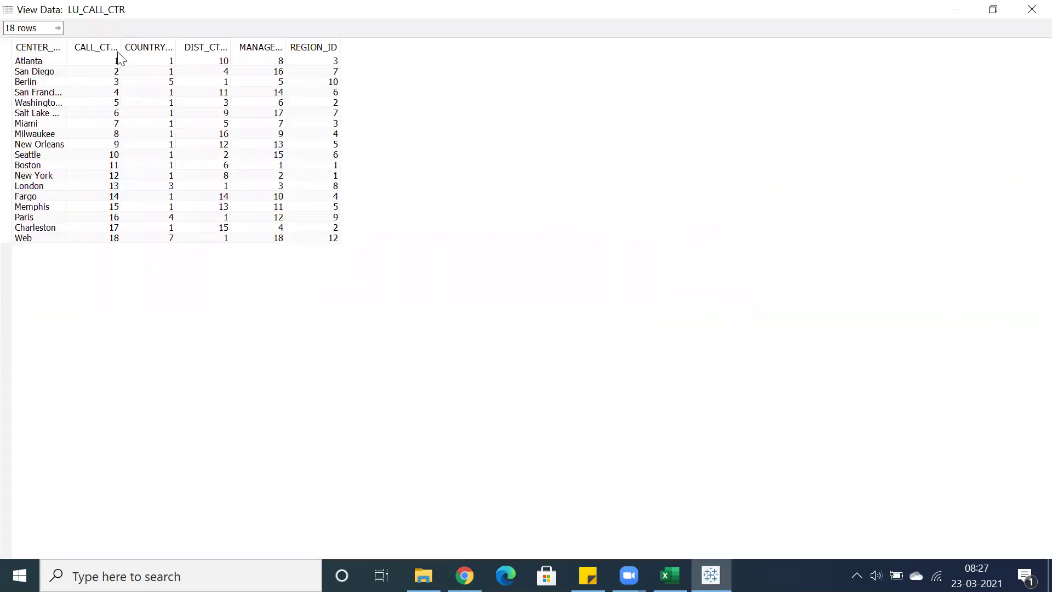
drag(120, 44, 278, 47)
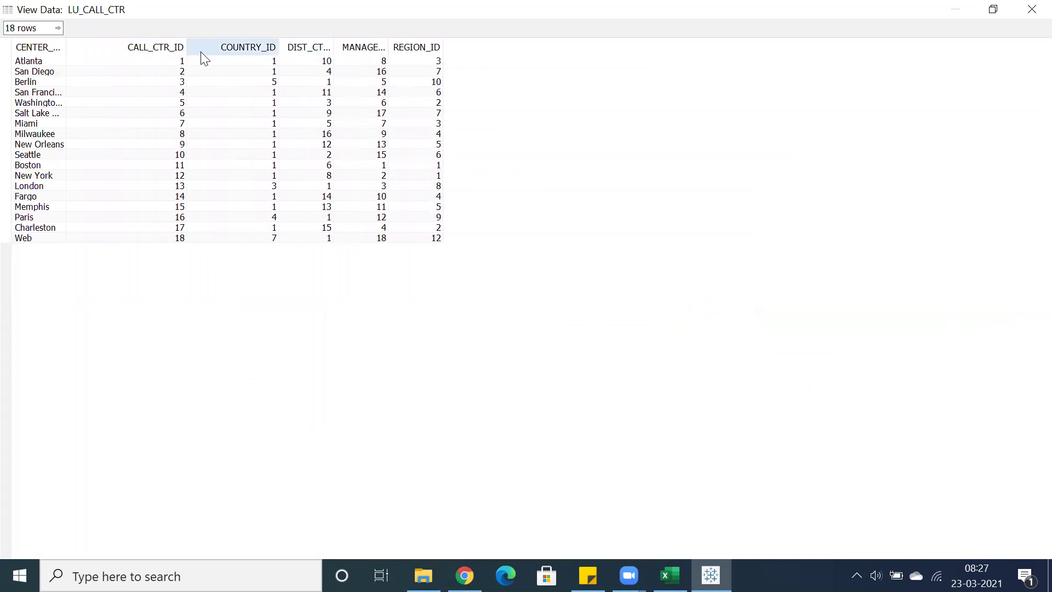
drag(333, 47, 469, 47)
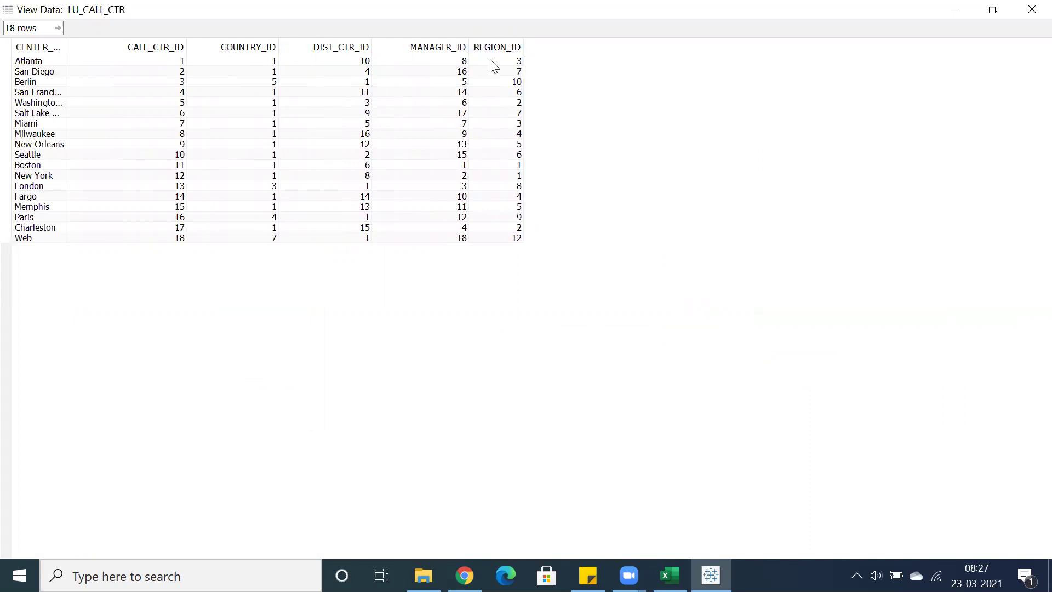
click(1031, 9)
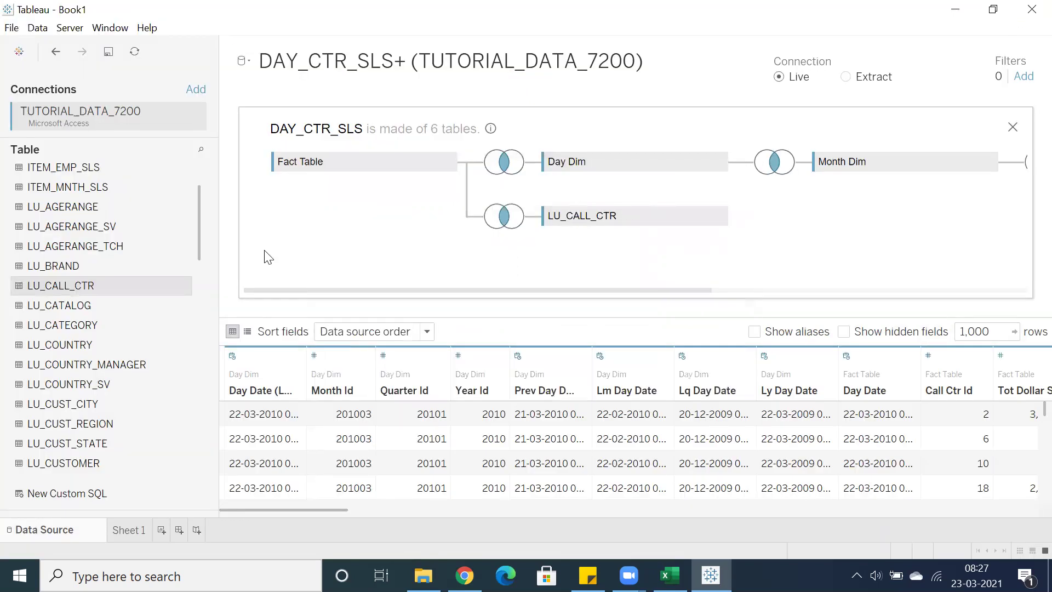
Add the LU_REGION table to the join diagram, connected to LU_CALL_CTR.
scroll(84, 269, down, 2)
scroll(83, 299, down, 6)
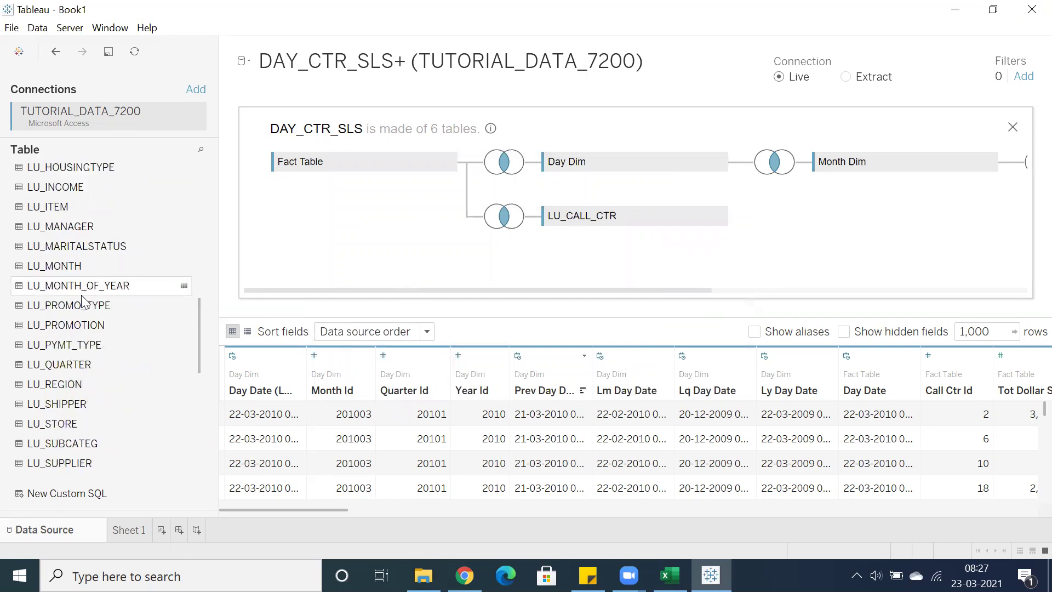
mouse_move(98, 384)
mouse_down()
mouse_move(320, 248)
mouse_move(493, 258)
mouse_move(277, 206)
mouse_move(288, 223)
mouse_move(270, 214)
mouse_move(294, 228)
mouse_up()
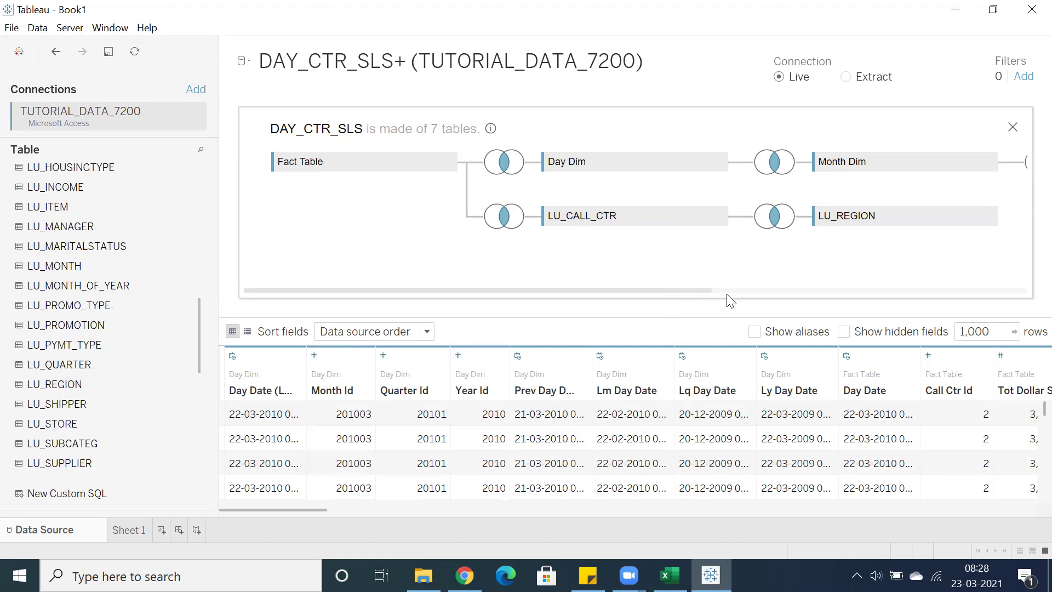
Examine the fields available on both sides of the join clause between LU_CALL_CTR and LU_REGION, and close the join settings.
drag(689, 291, 751, 288)
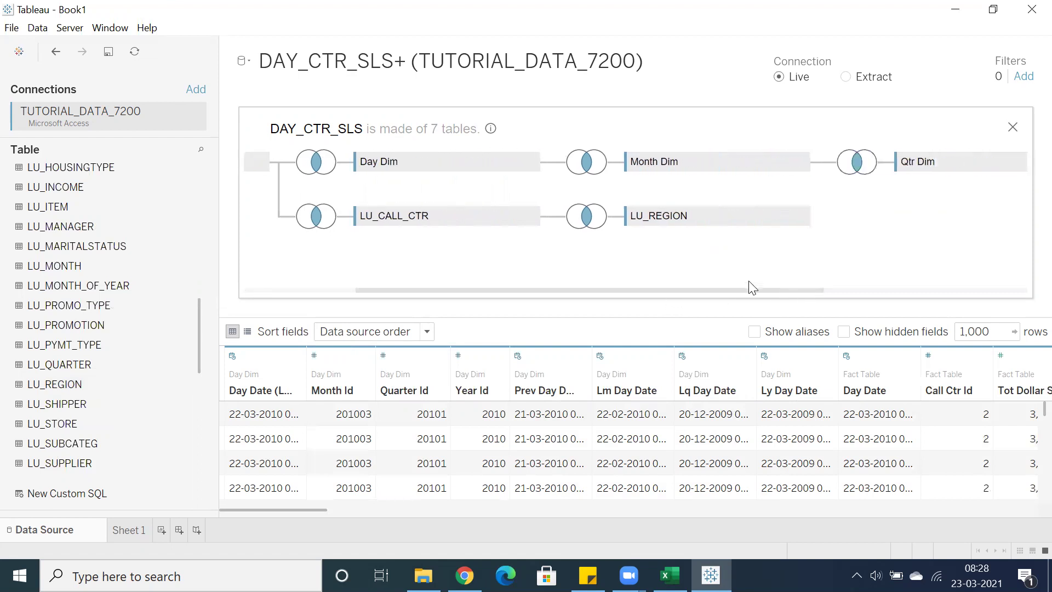
click(587, 218)
drag(689, 329, 836, 384)
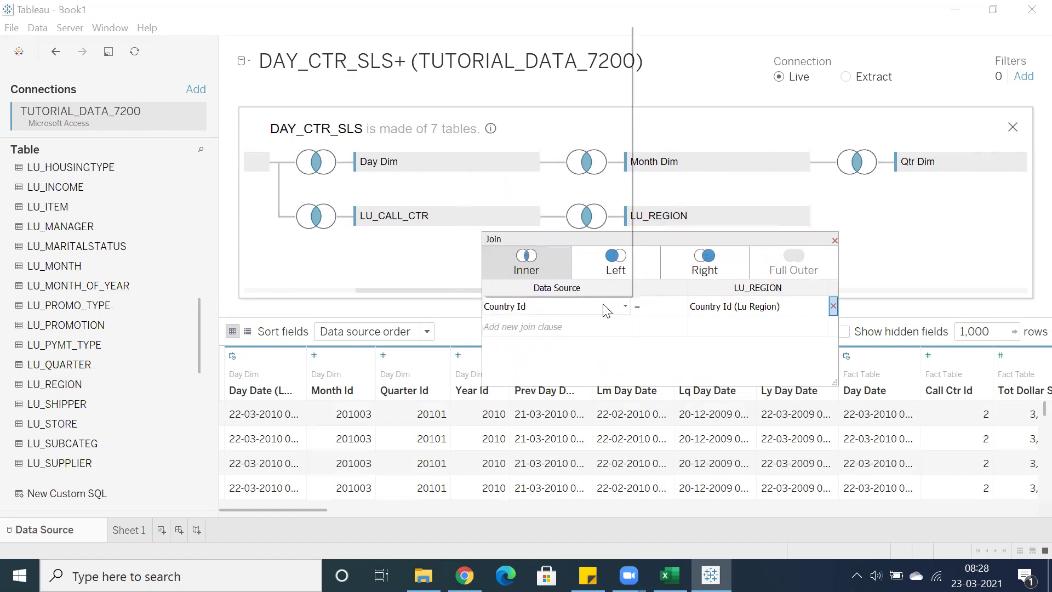
click(605, 306)
scroll(579, 247, down, 3)
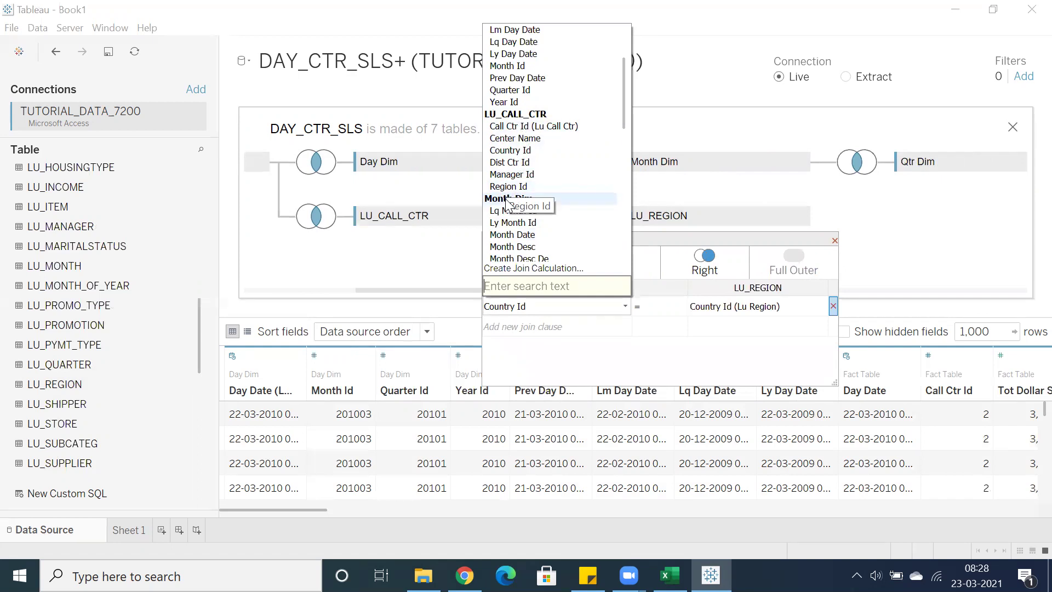
click(727, 310)
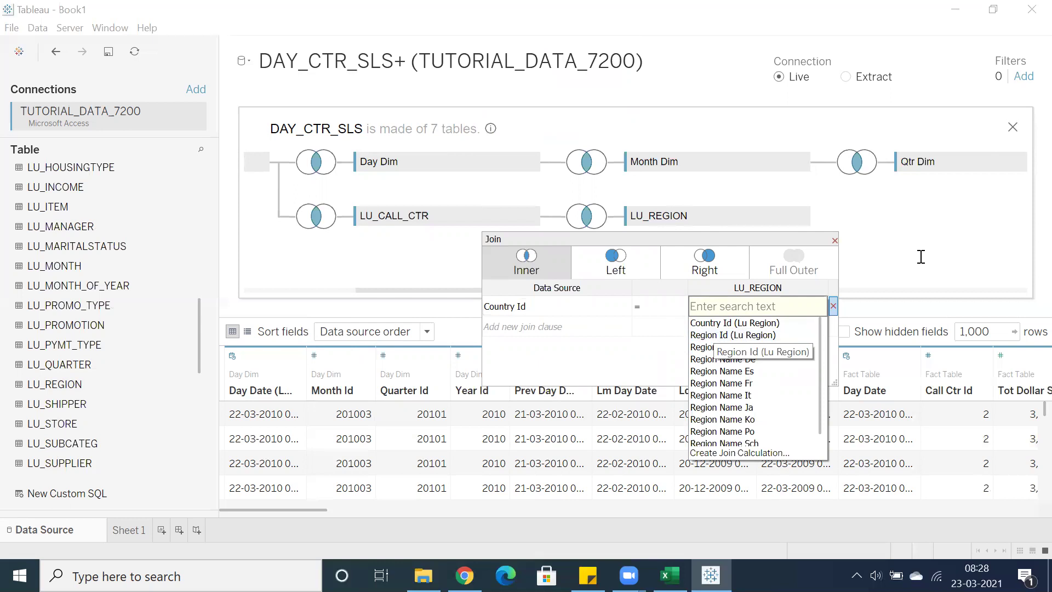
click(835, 243)
click(833, 241)
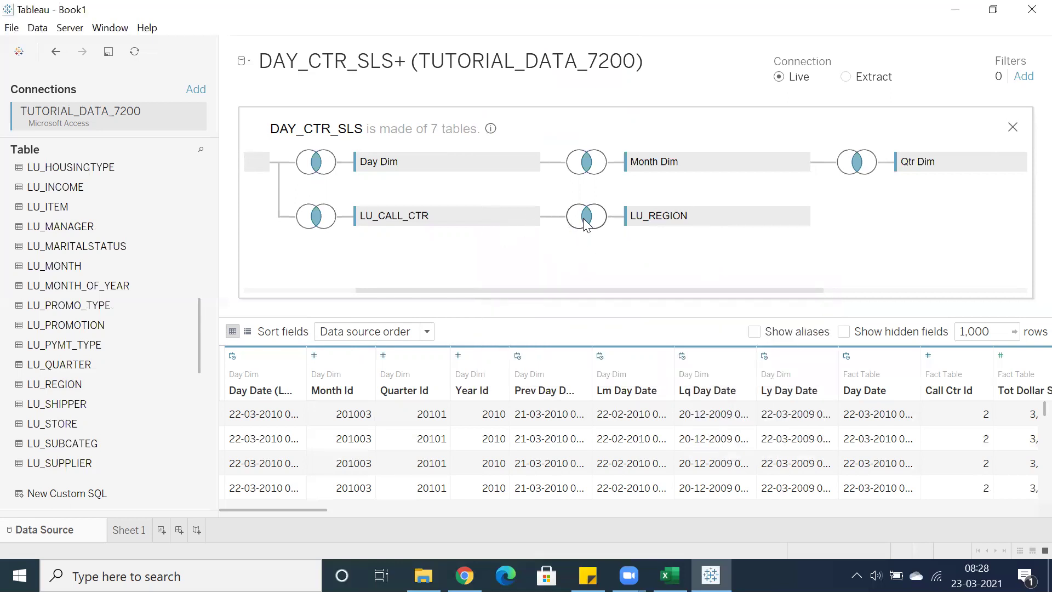
Set the LU_REGION side of its join clause to Region Id (Lu Region) and close the join settings.
click(587, 222)
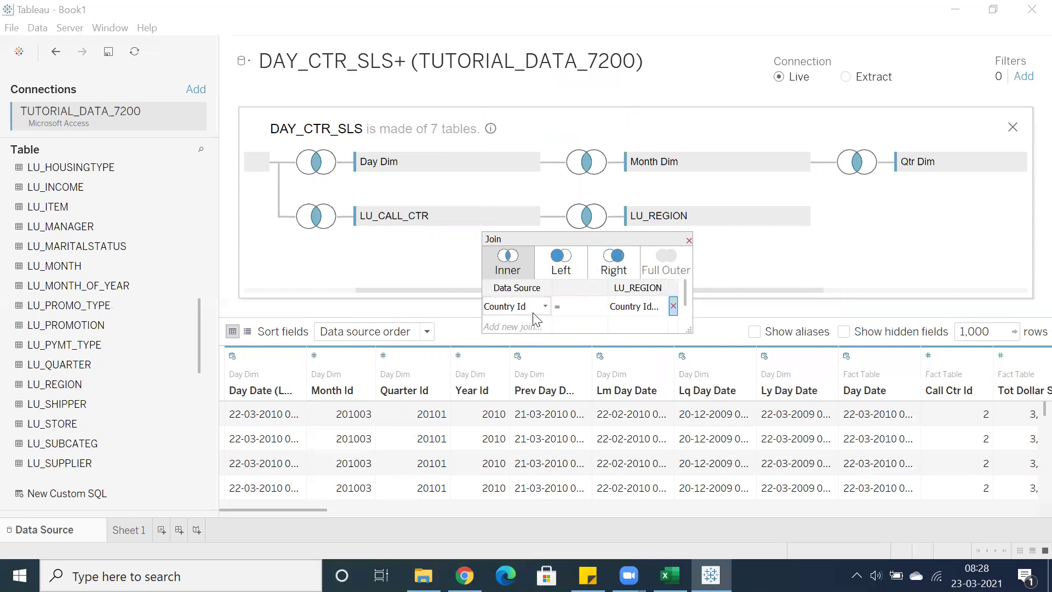
drag(687, 330, 789, 379)
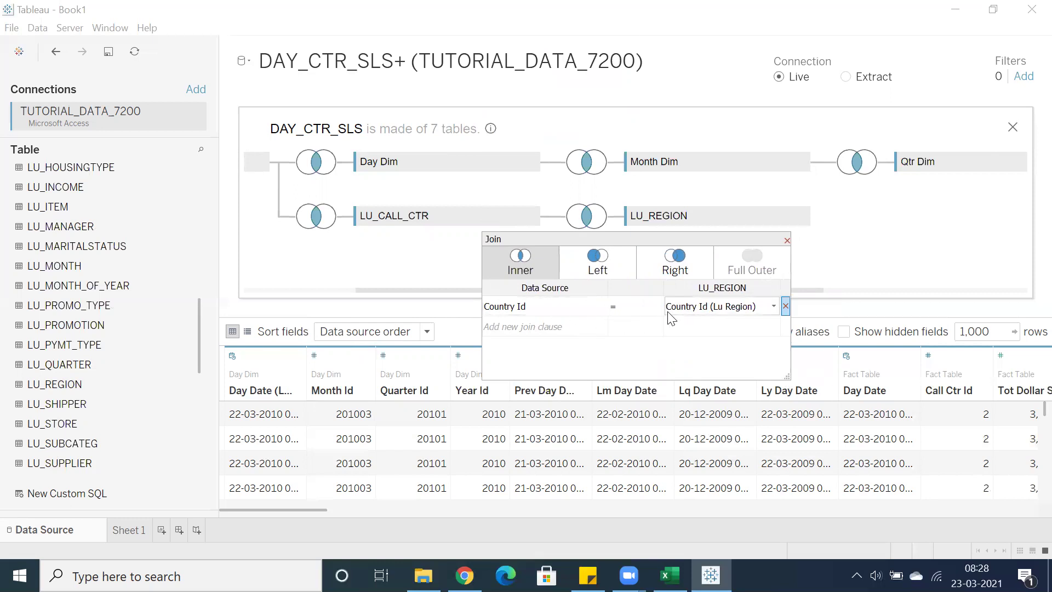
click(724, 308)
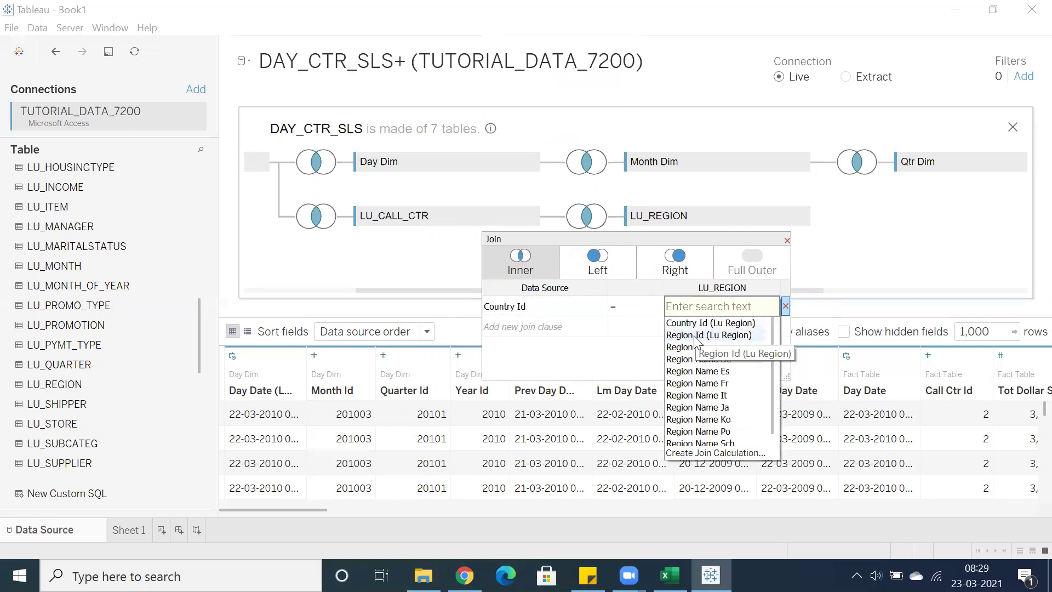
key(Escape)
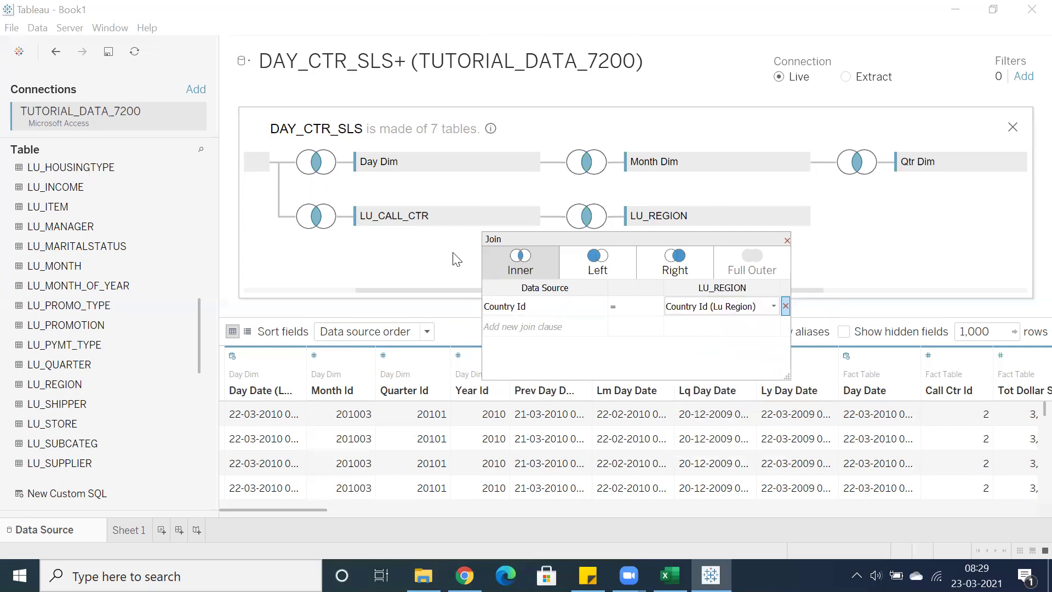
click(787, 241)
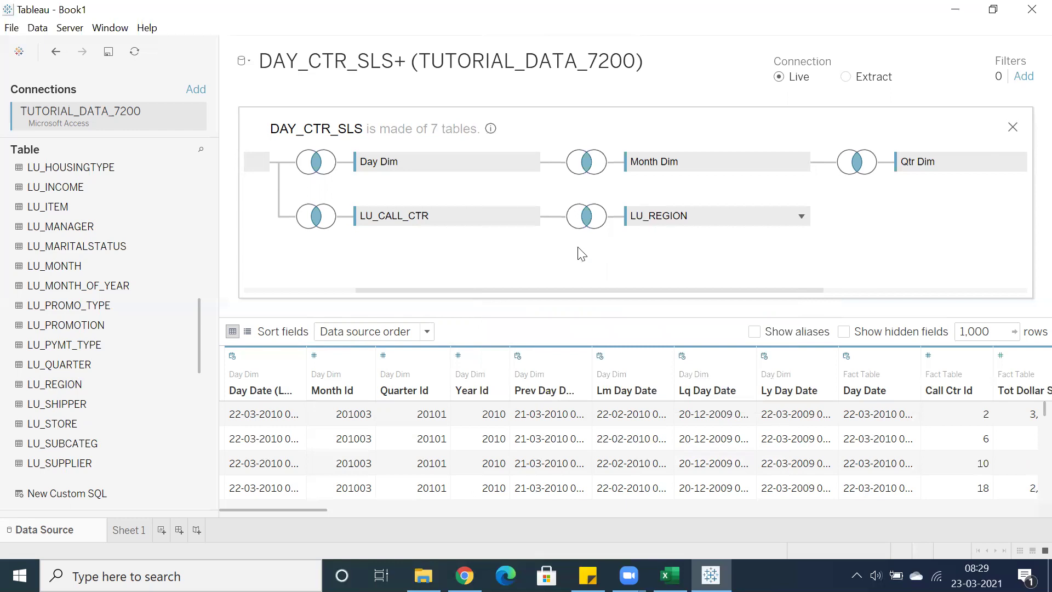
Set the LU_CALL_CTR side of the LU_REGION join clause to Region Id and close the join settings.
click(587, 218)
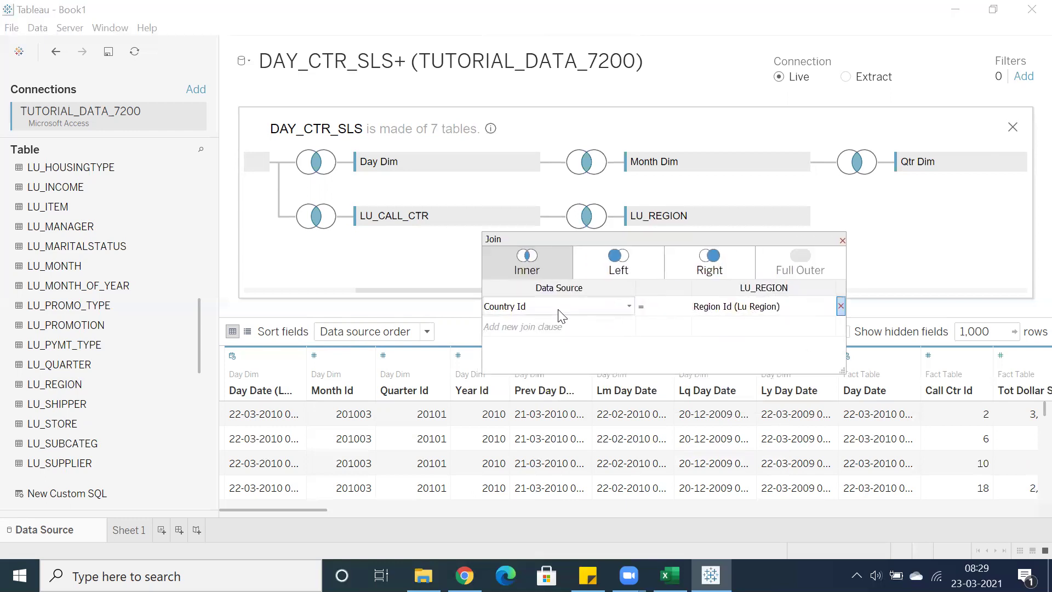
click(562, 306)
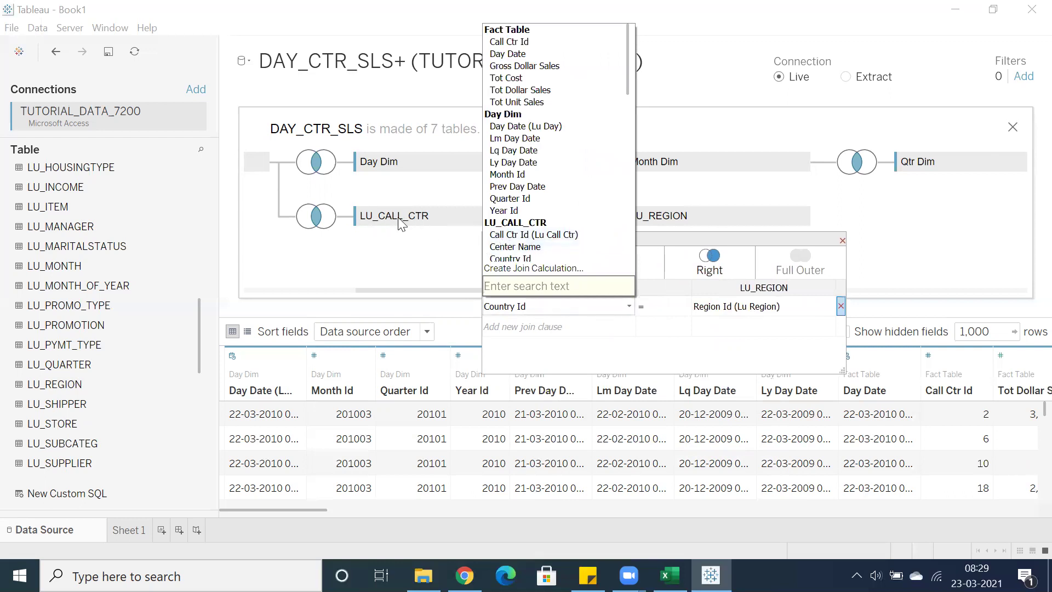
scroll(518, 224, down, 2)
scroll(518, 225, down, 1)
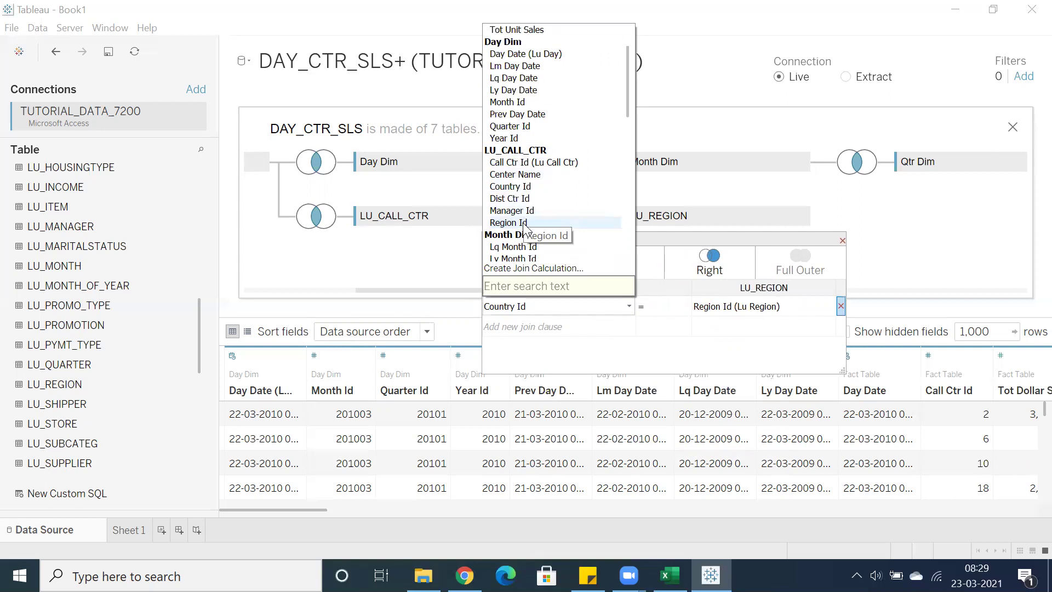
click(524, 223)
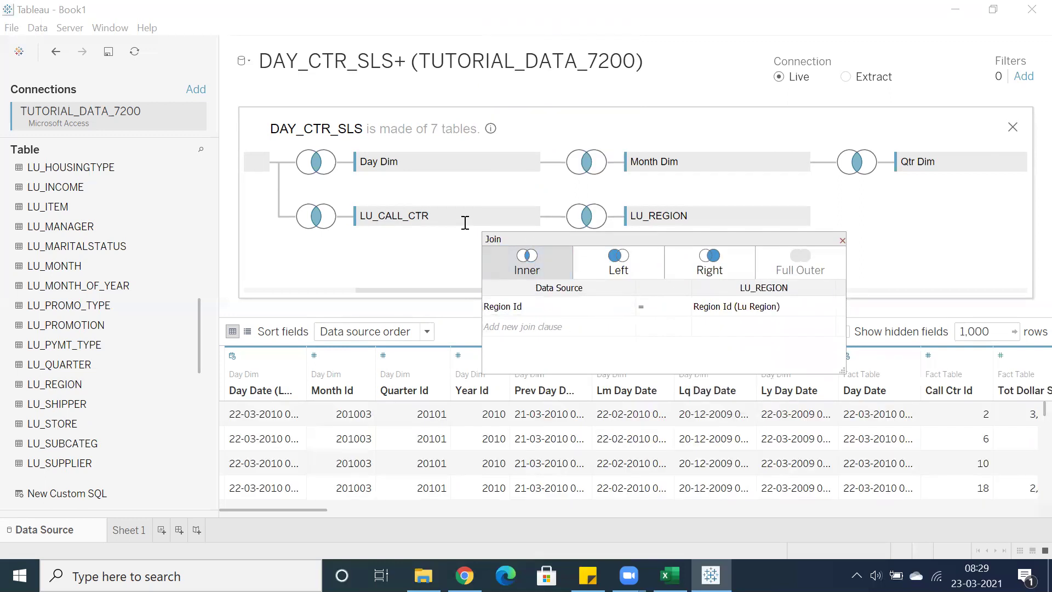
click(841, 242)
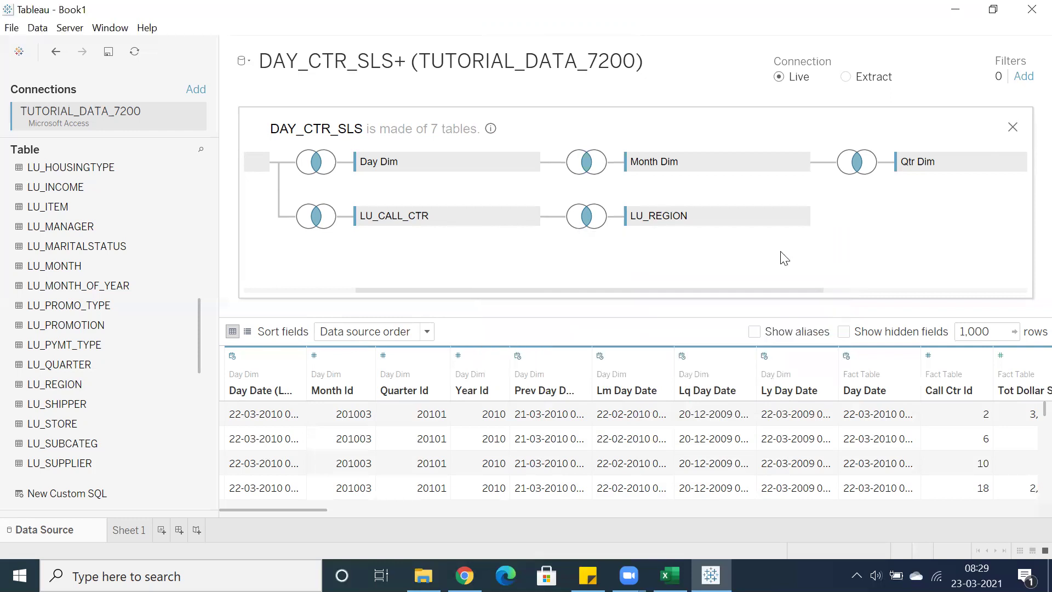
Reopen the join settings between LU_CALL_CTR and LU_REGION, enlarge them, and examine the fields available on both sides of the clause.
click(586, 222)
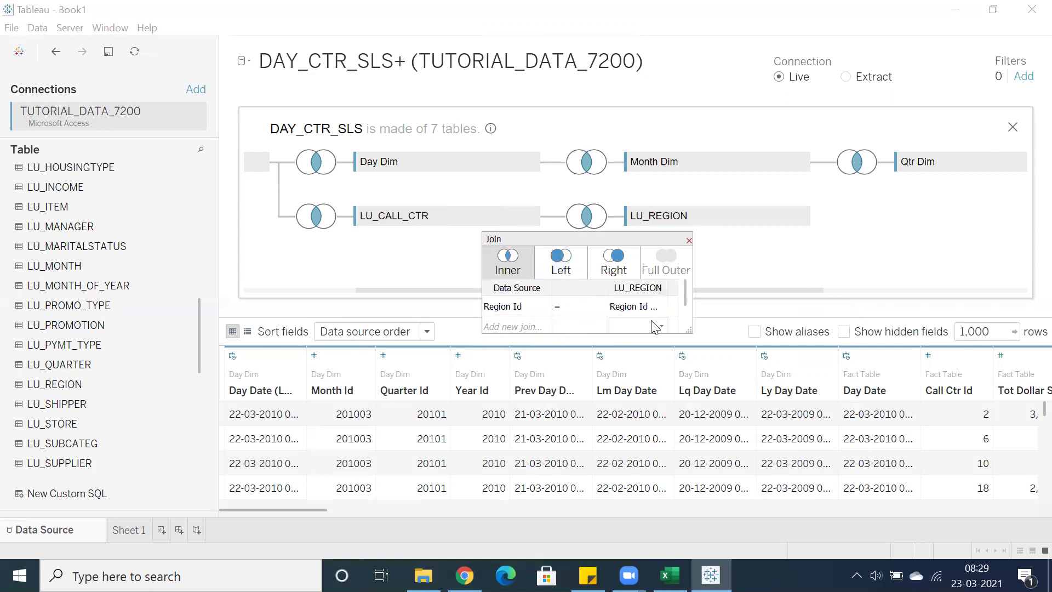
drag(688, 330, 841, 410)
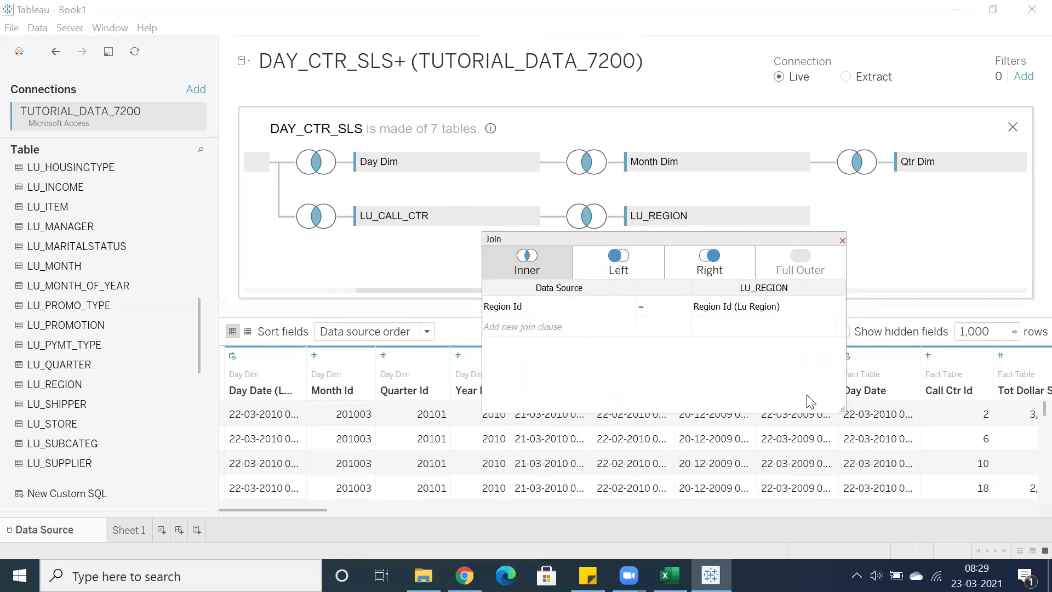
click(714, 313)
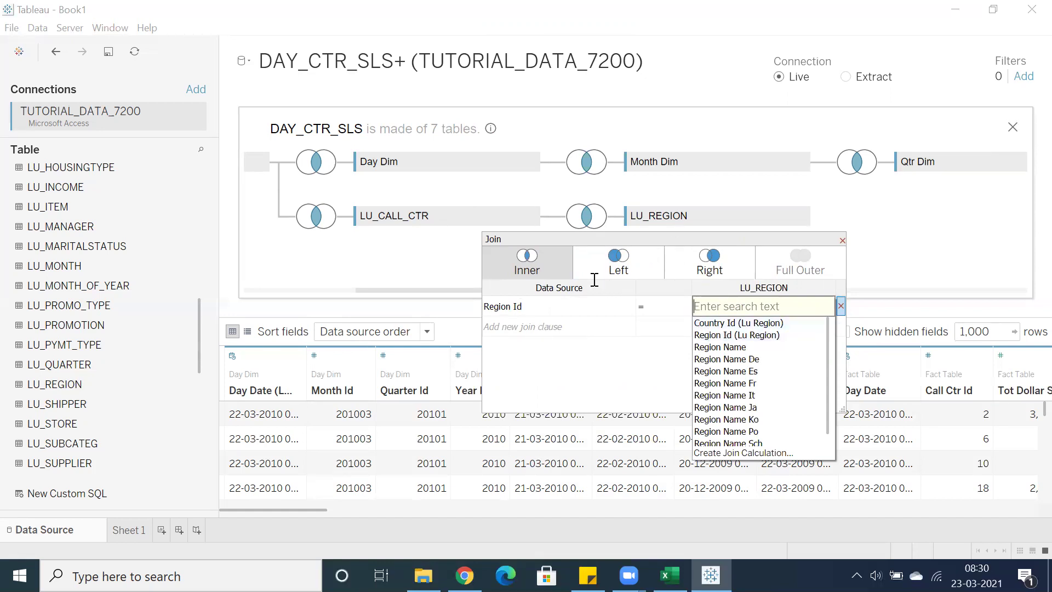
click(556, 307)
scroll(547, 230, down, 2)
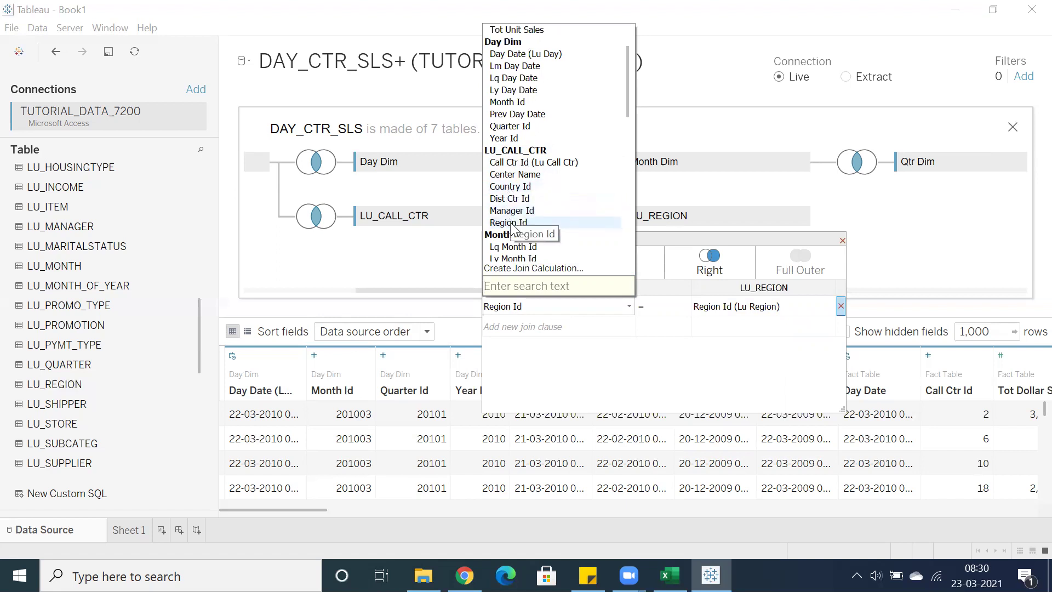
click(386, 275)
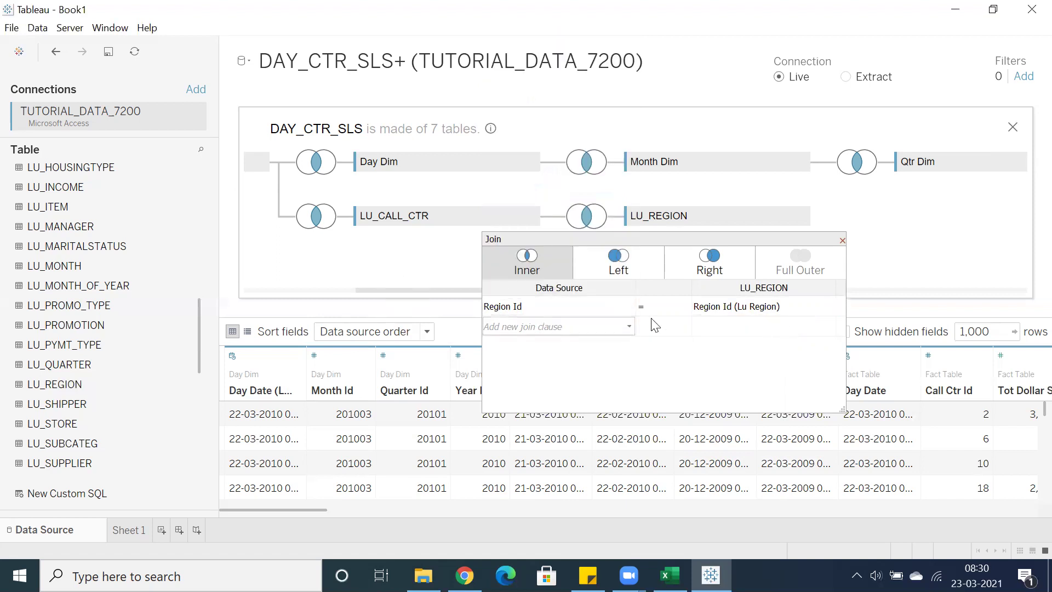
Reselect Region Id (Lu Region) and LU_CALL_CTR's Region Id as the two sides of the join clause, and close the join settings.
click(712, 311)
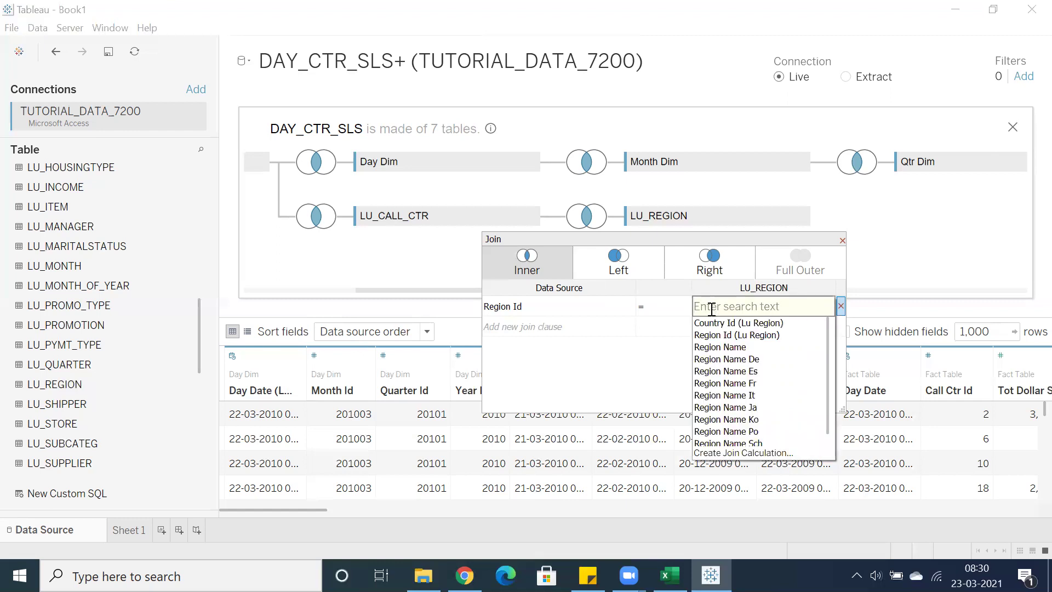
click(734, 335)
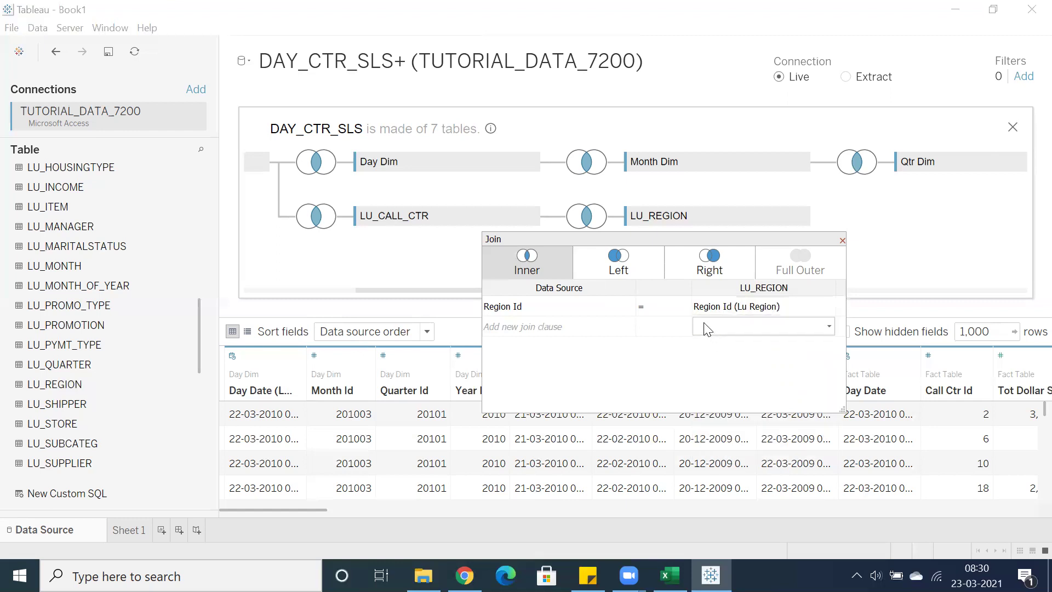
click(562, 315)
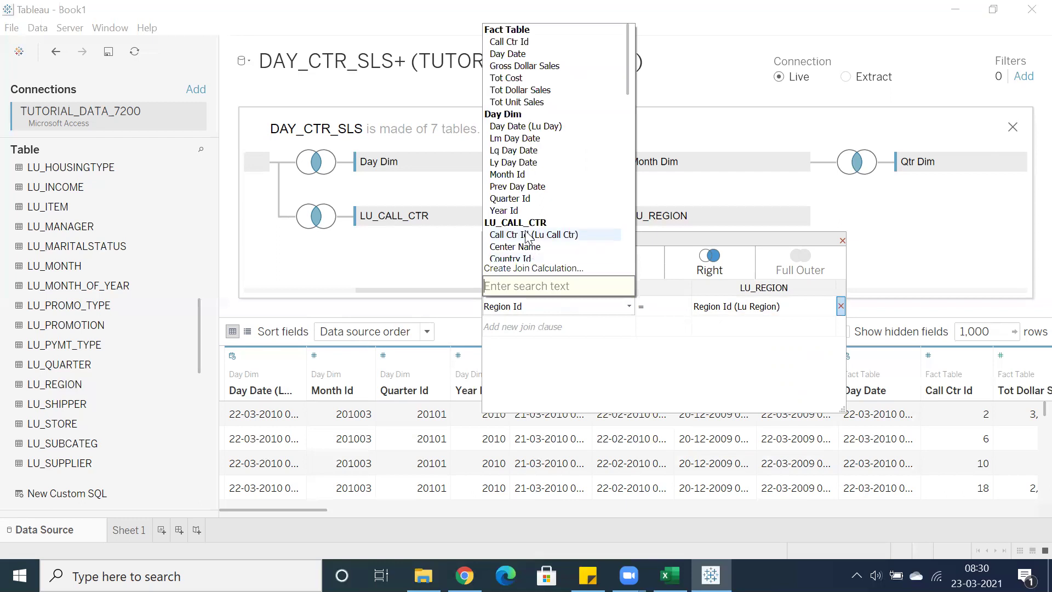
scroll(541, 208, down, 5)
scroll(541, 198, down, 6)
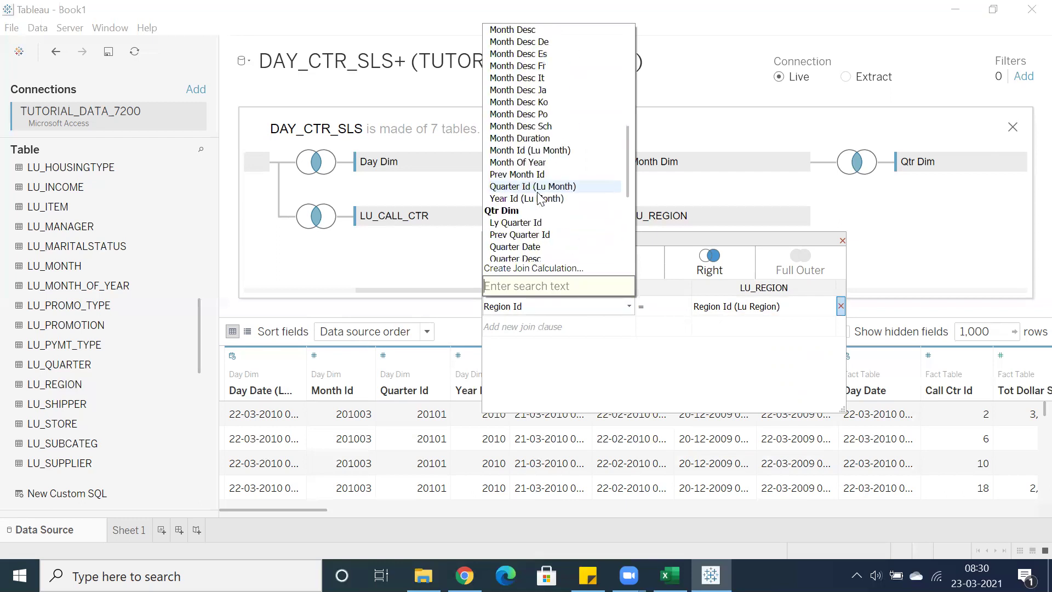
scroll(540, 189, up, 11)
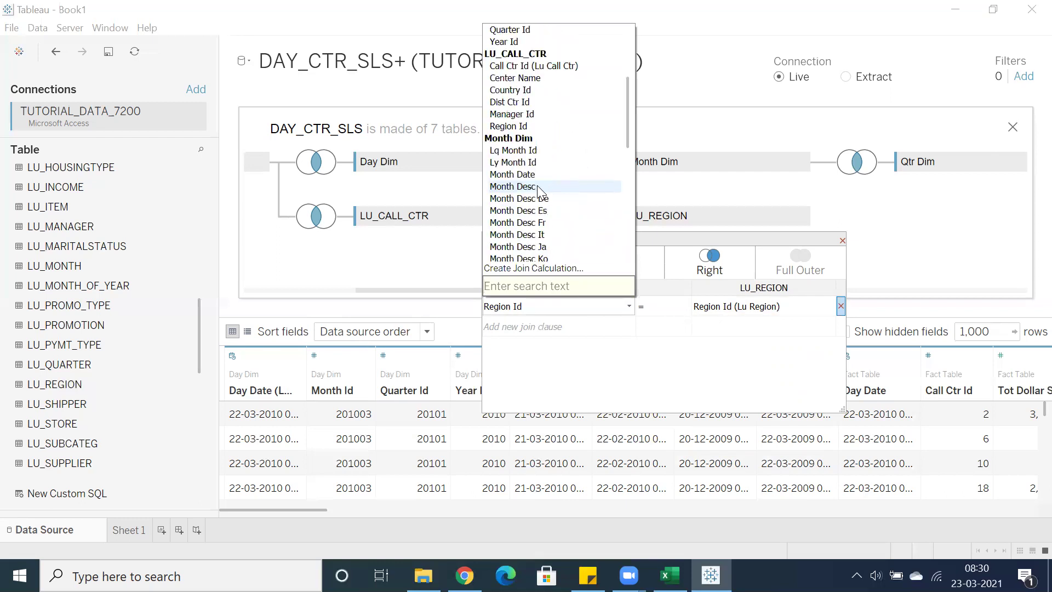
scroll(536, 173, down, 2)
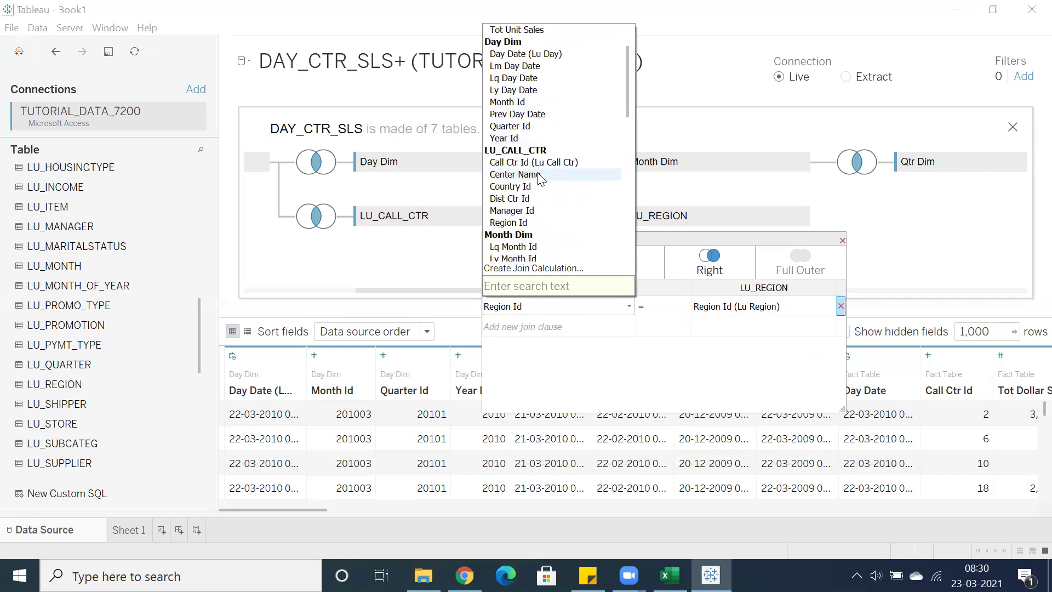
click(510, 224)
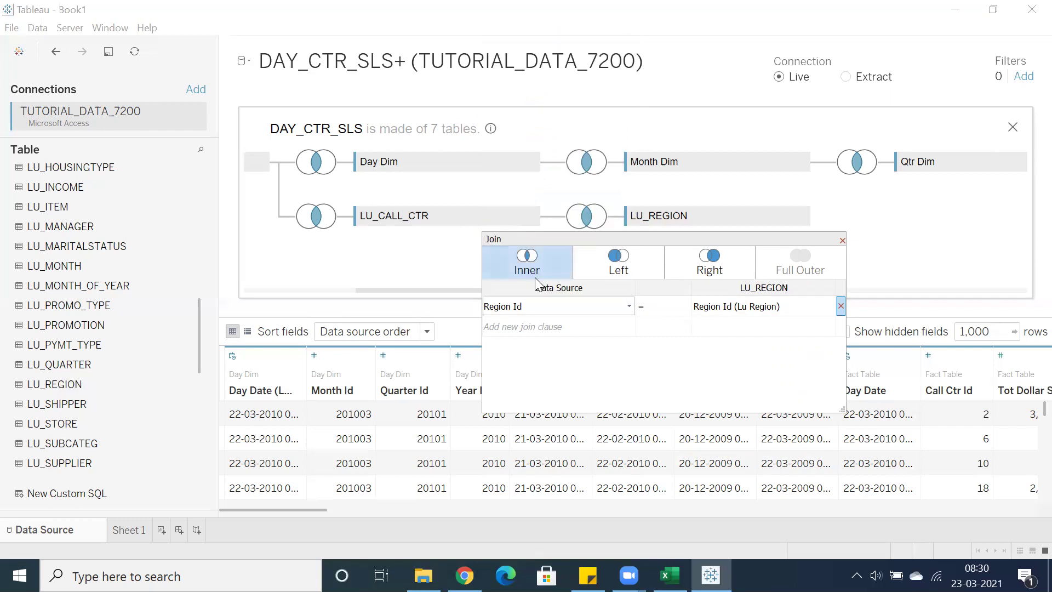
click(842, 240)
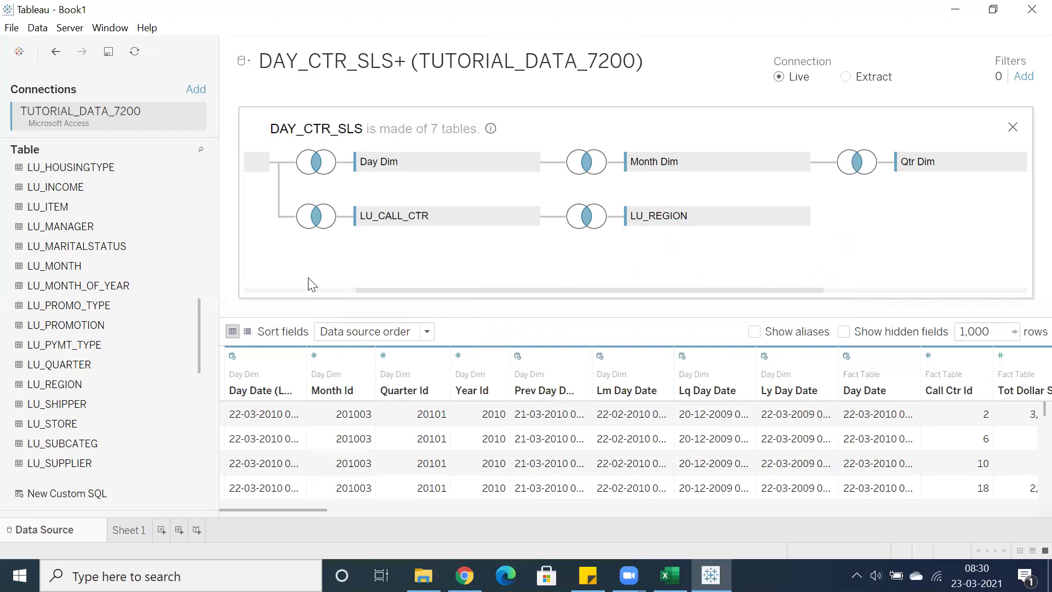
Find the LU_COUNTRY table in the table list and add it to the join diagram.
scroll(11, 345, down, 3)
scroll(39, 364, up, 4)
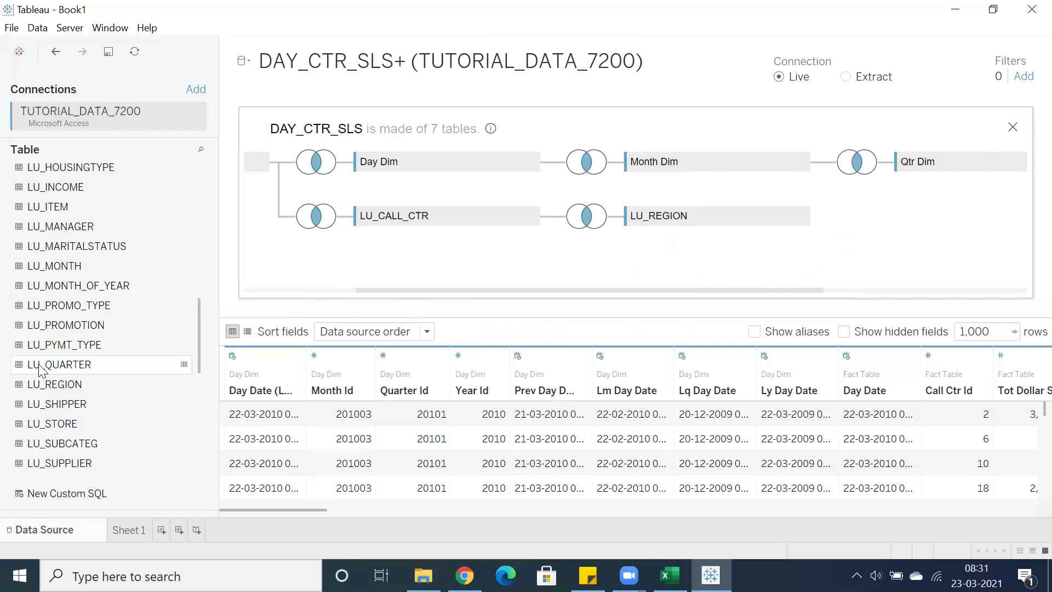
scroll(38, 369, up, 6)
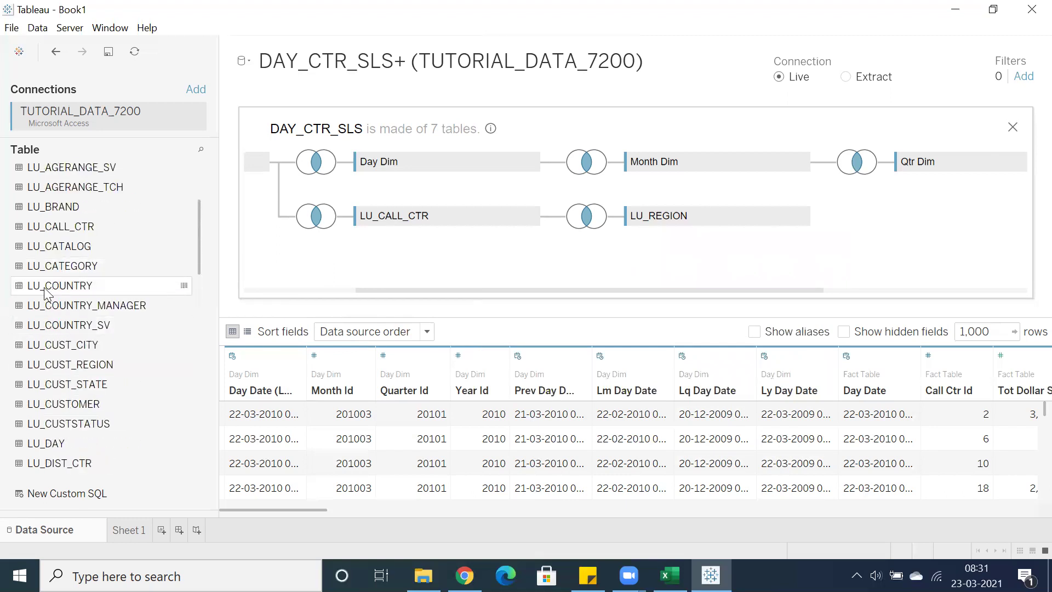
drag(75, 293, 562, 271)
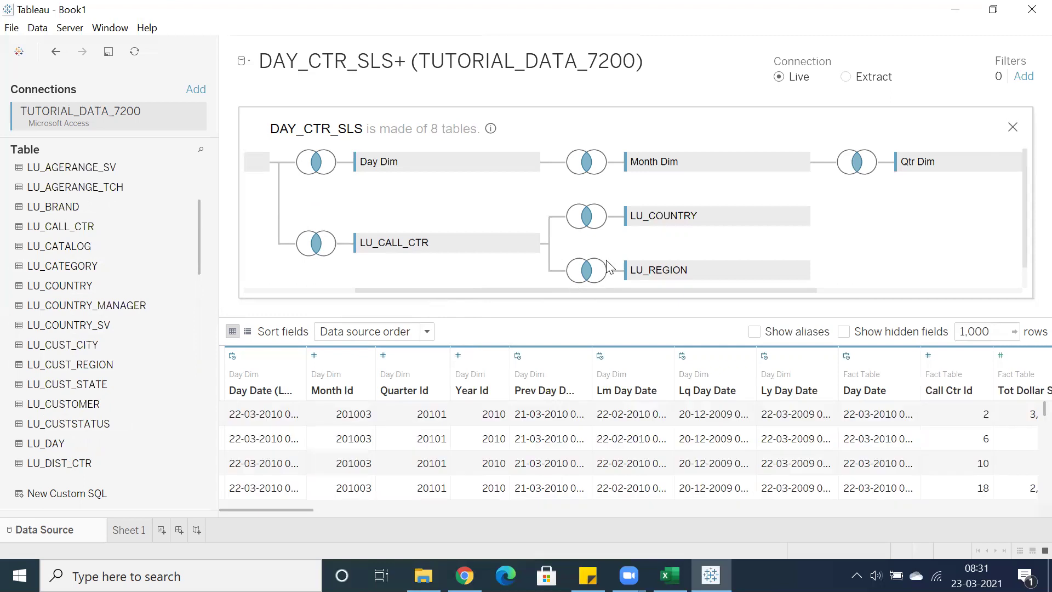
Examine the join clause between LU_CALL_CTR and LU_COUNTRY in enlarged join settings, and close them.
mouse_move(596, 270)
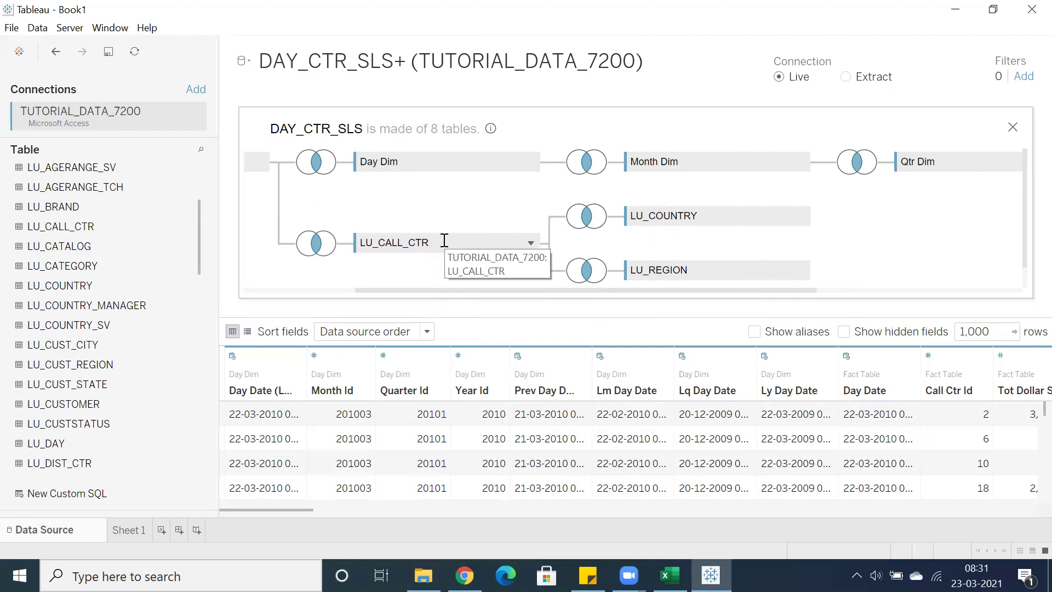
click(584, 216)
drag(688, 330, 807, 352)
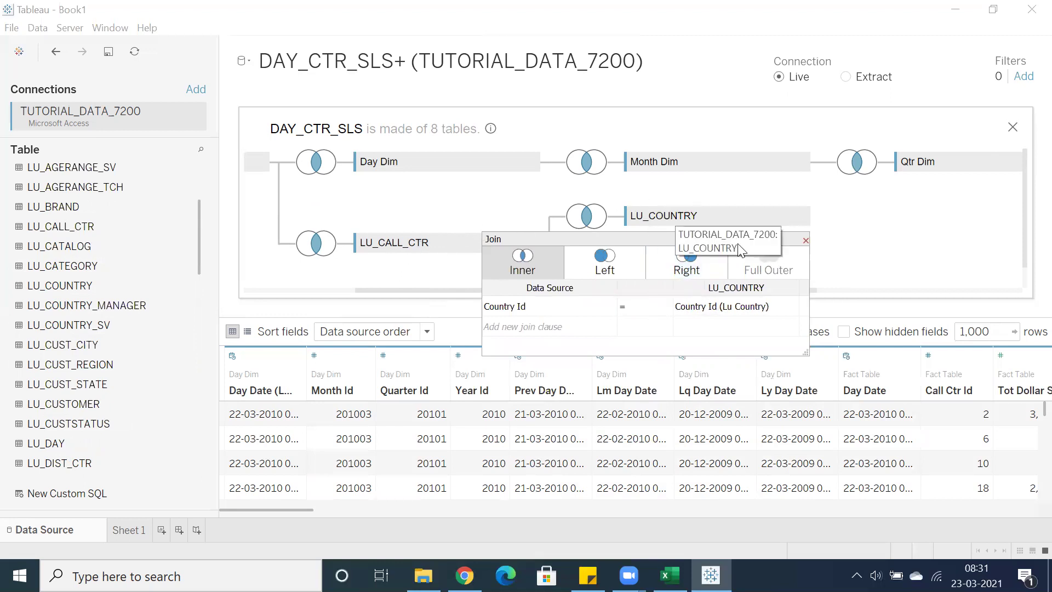
click(803, 240)
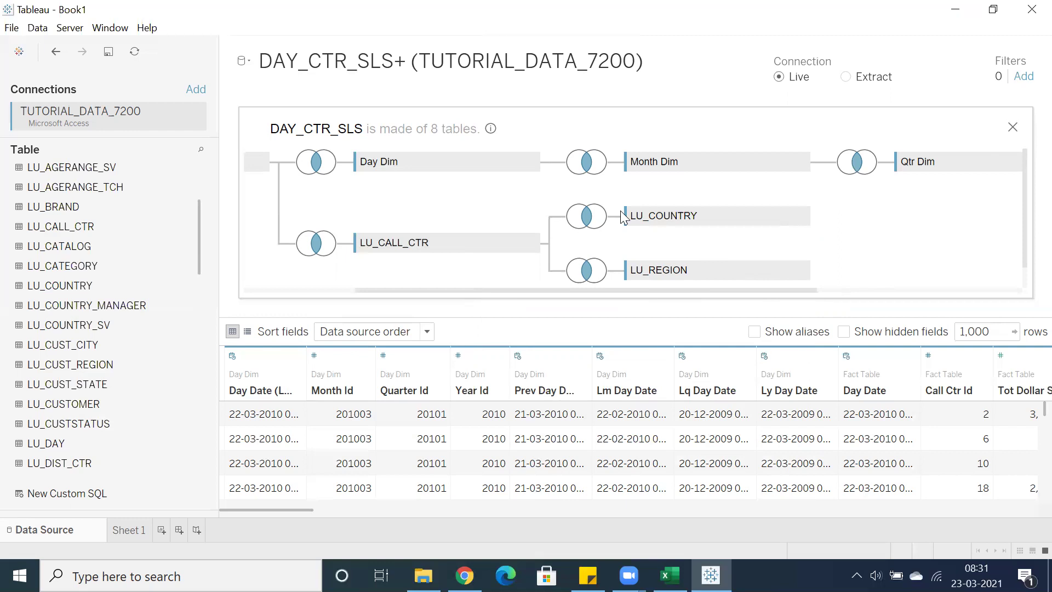
Set the data source side of the LU_COUNTRY join clause to Country Id (Lu Region), so LU_COUNTRY joins through LU_REGION.
click(586, 222)
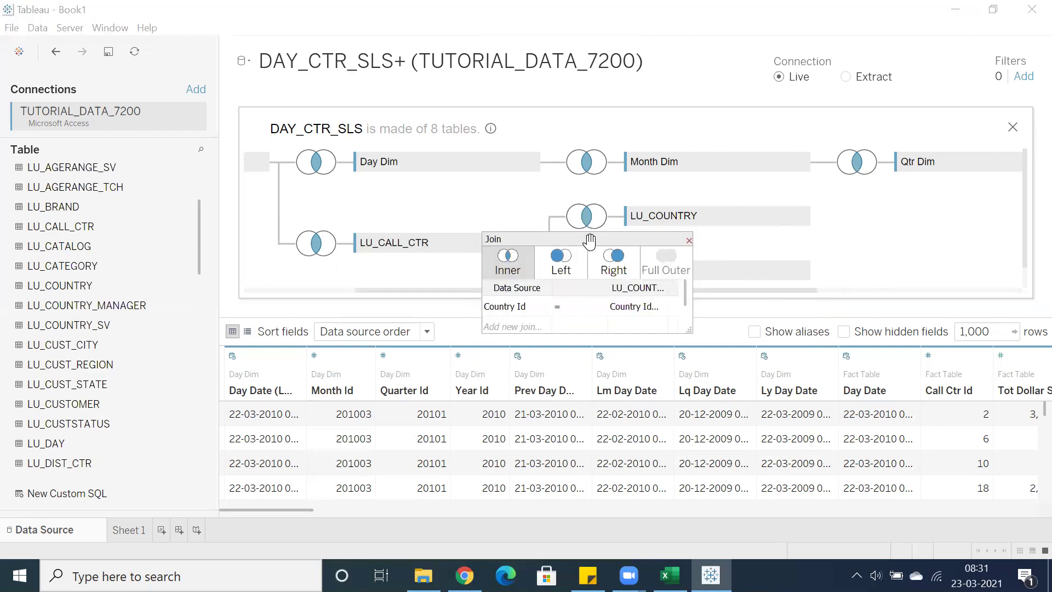
drag(556, 238, 502, 197)
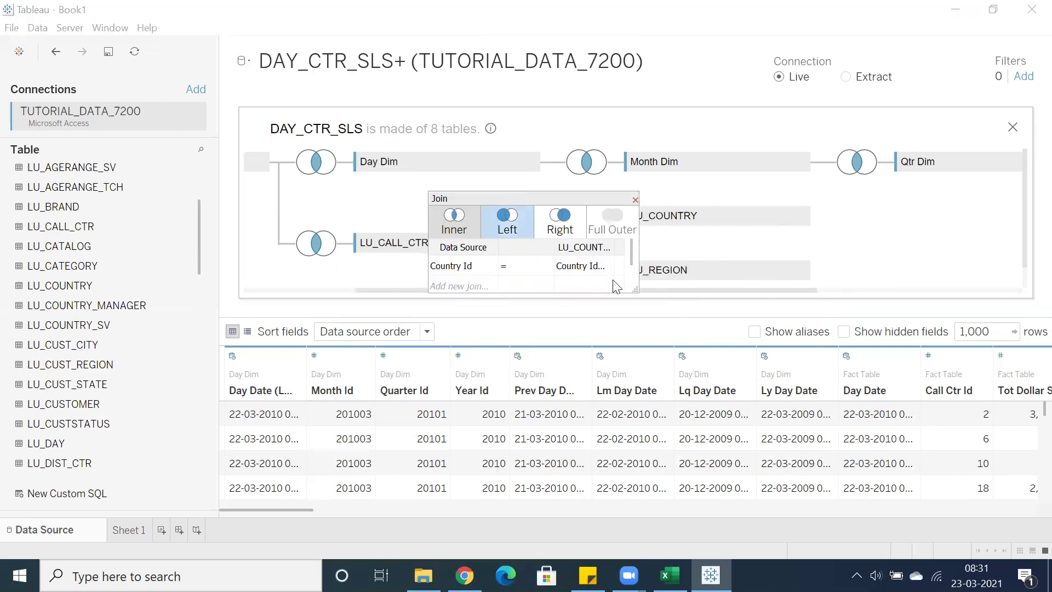
drag(630, 297, 761, 327)
click(682, 269)
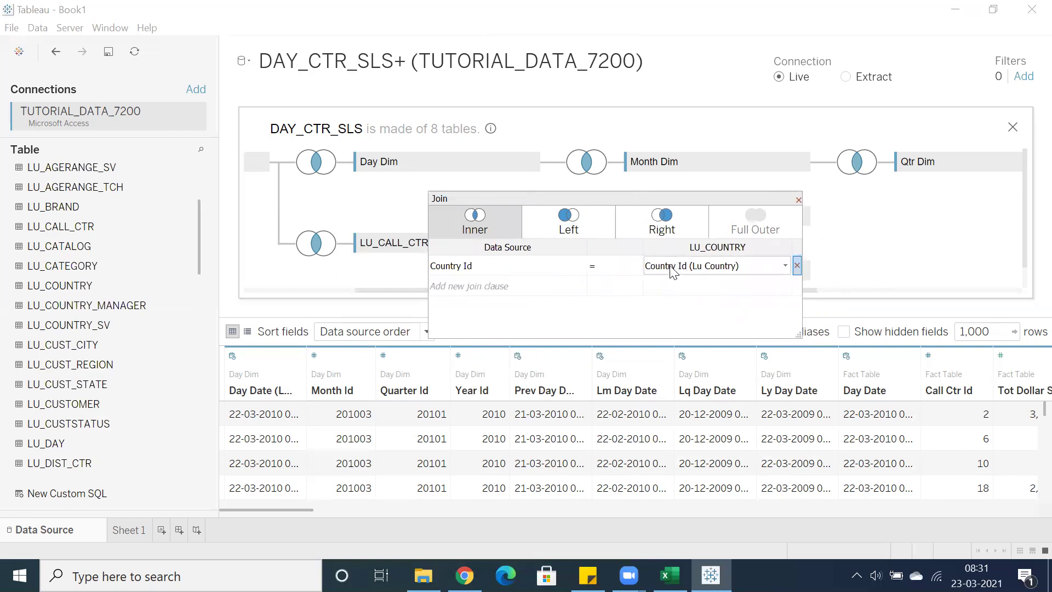
click(544, 273)
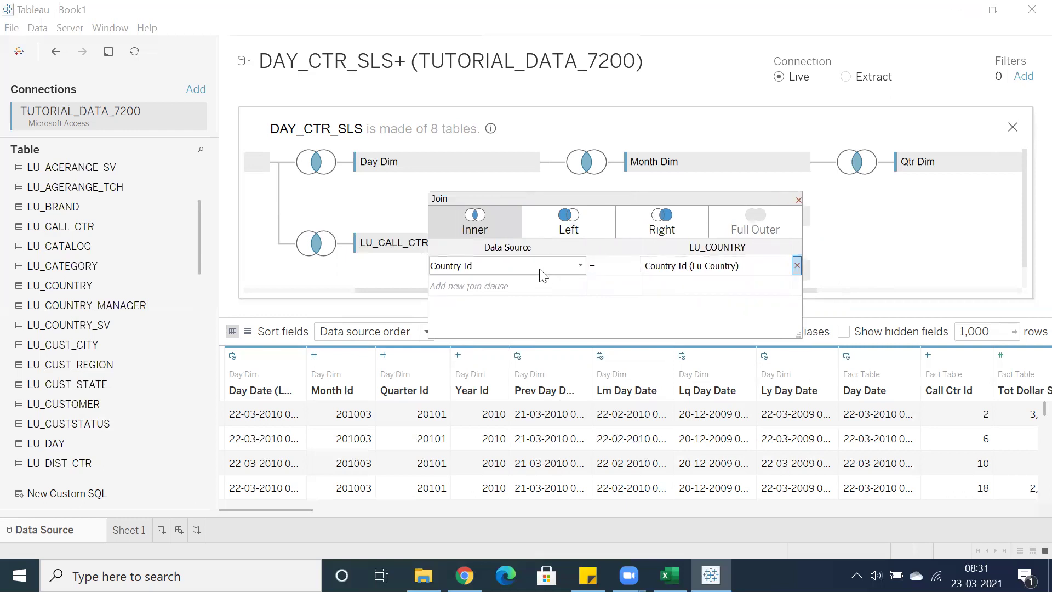
click(541, 270)
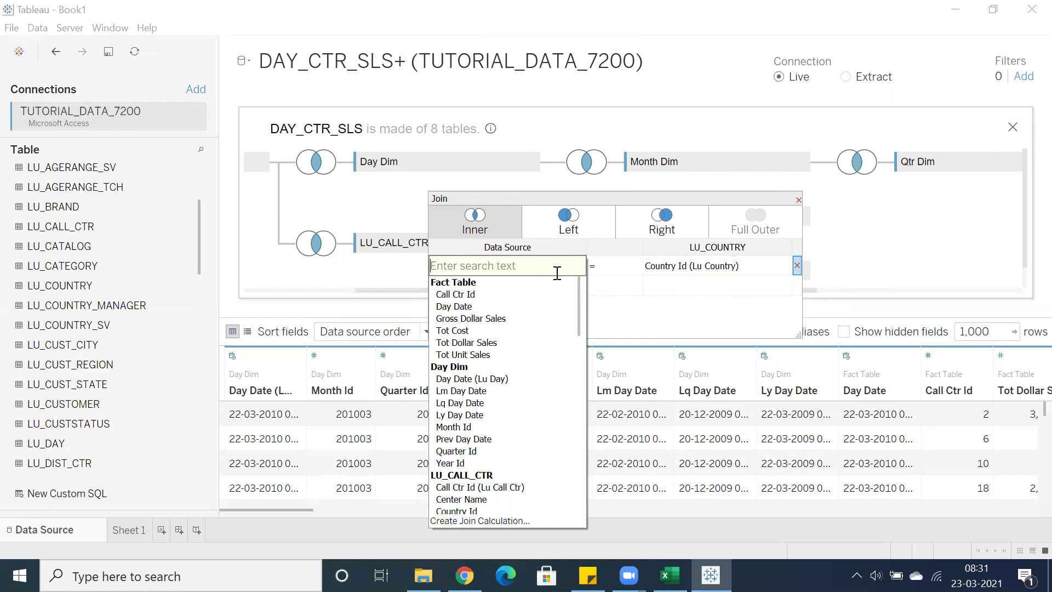
scroll(486, 349, down, 6)
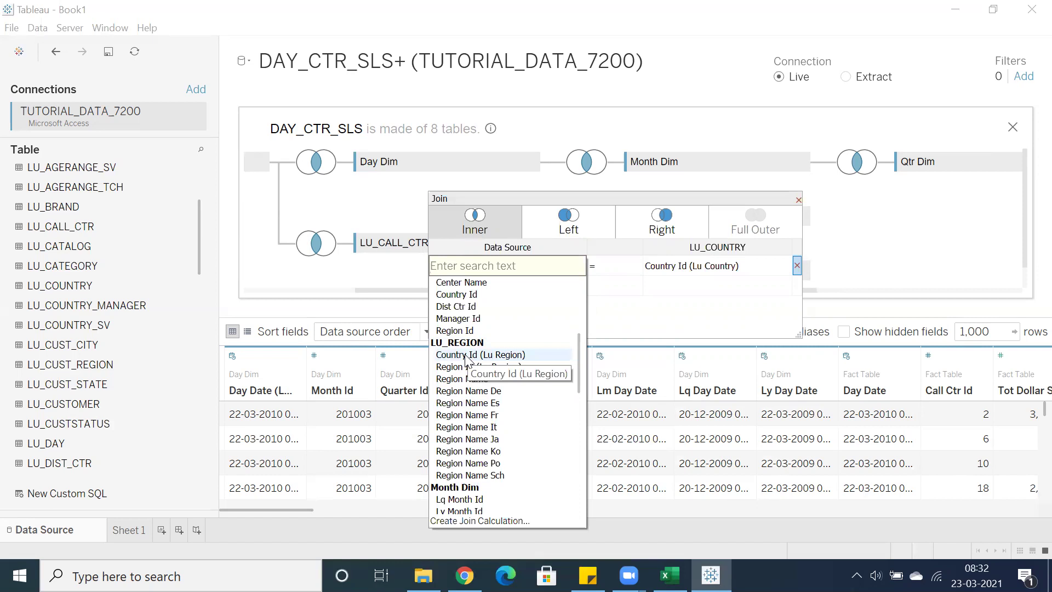
click(466, 356)
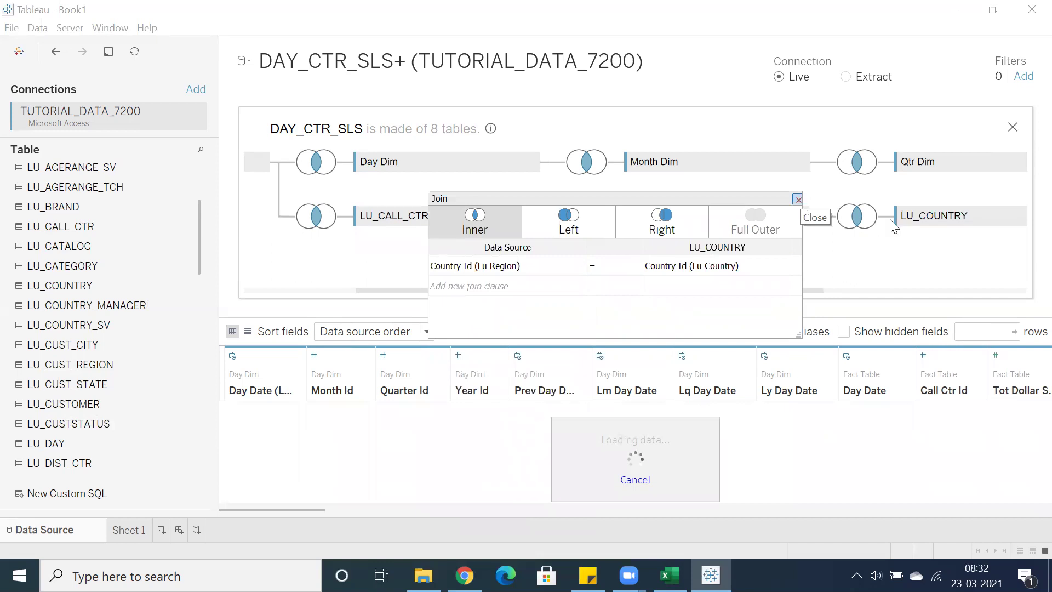
Review the join clause between LU_REGION and LU_COUNTRY, close its settings, and view the join diagram from the Fact Table onward.
click(856, 216)
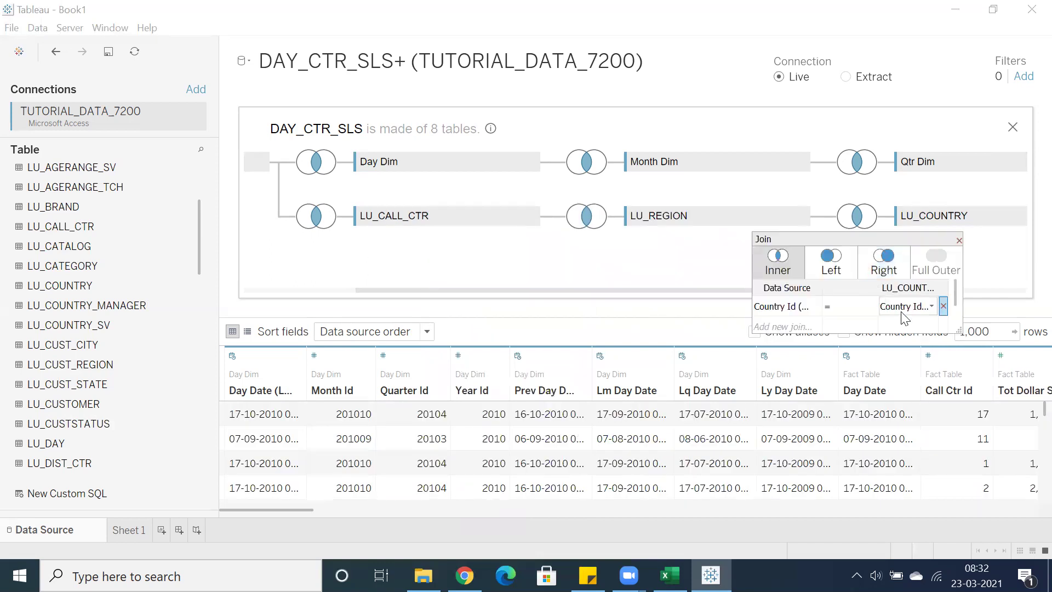
drag(957, 330, 1034, 366)
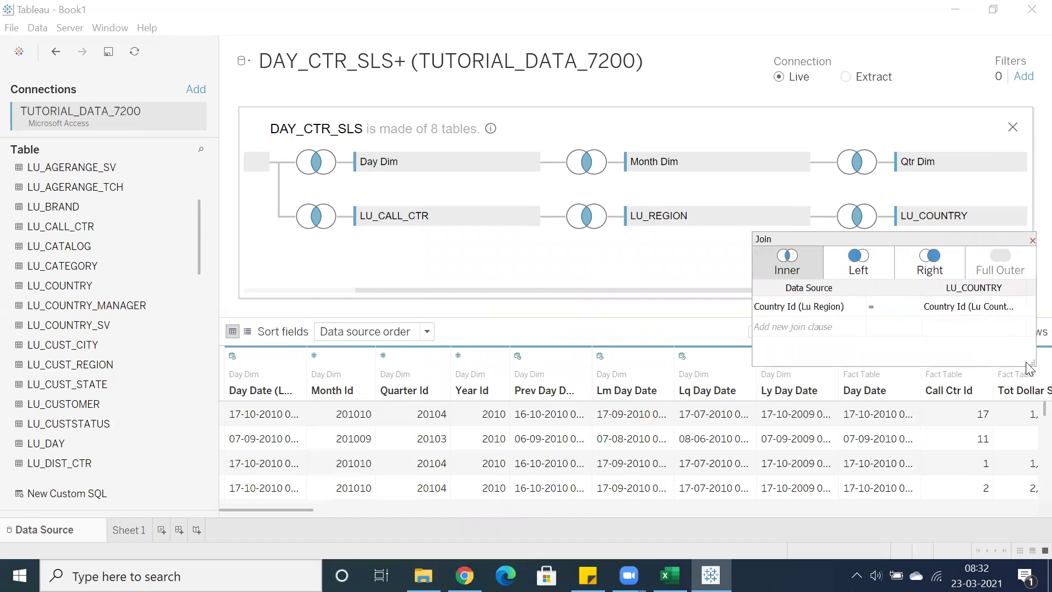
click(1031, 241)
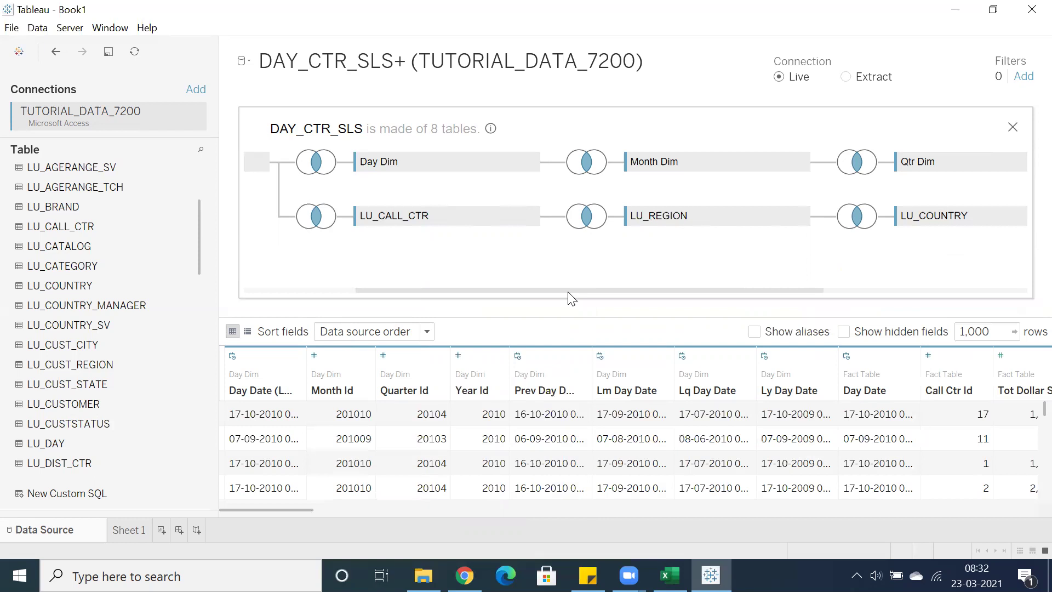
drag(630, 295, 447, 324)
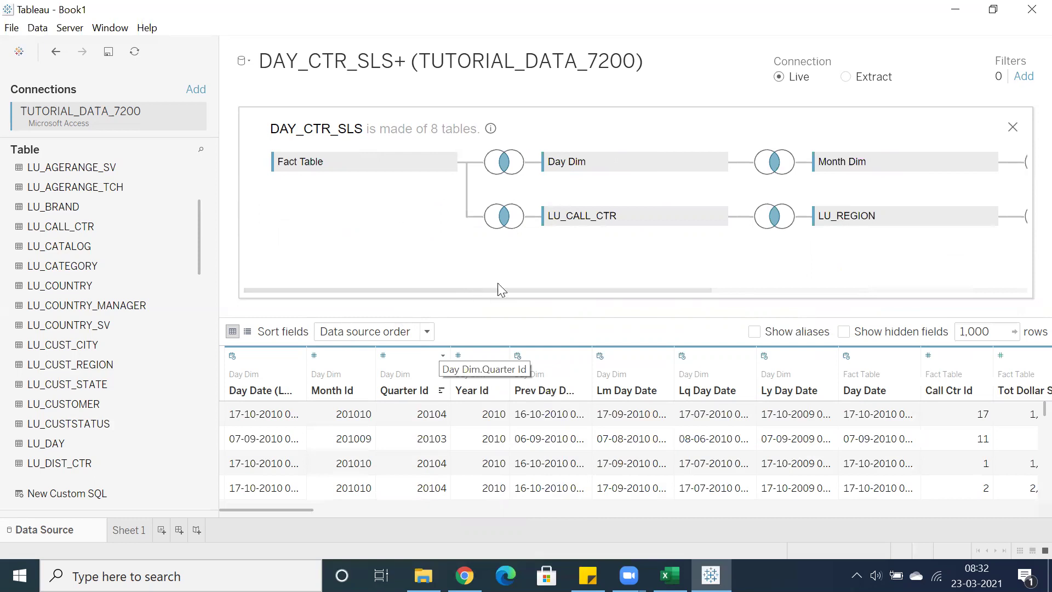
Review the join clause between the Fact Table and LU_CALL_CTR in enlarged join settings, and close them.
click(500, 218)
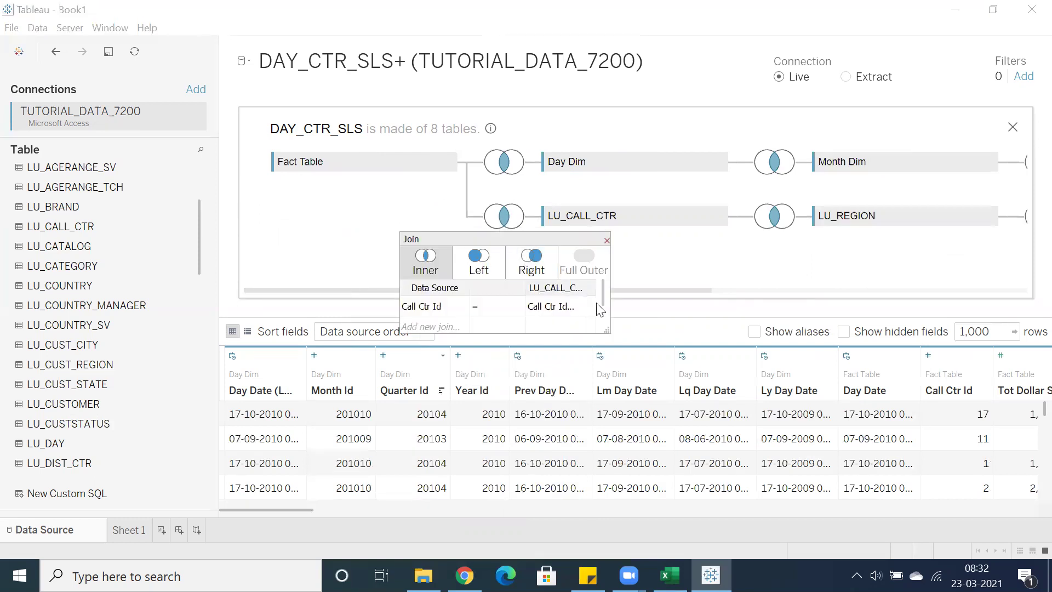
drag(606, 329, 769, 363)
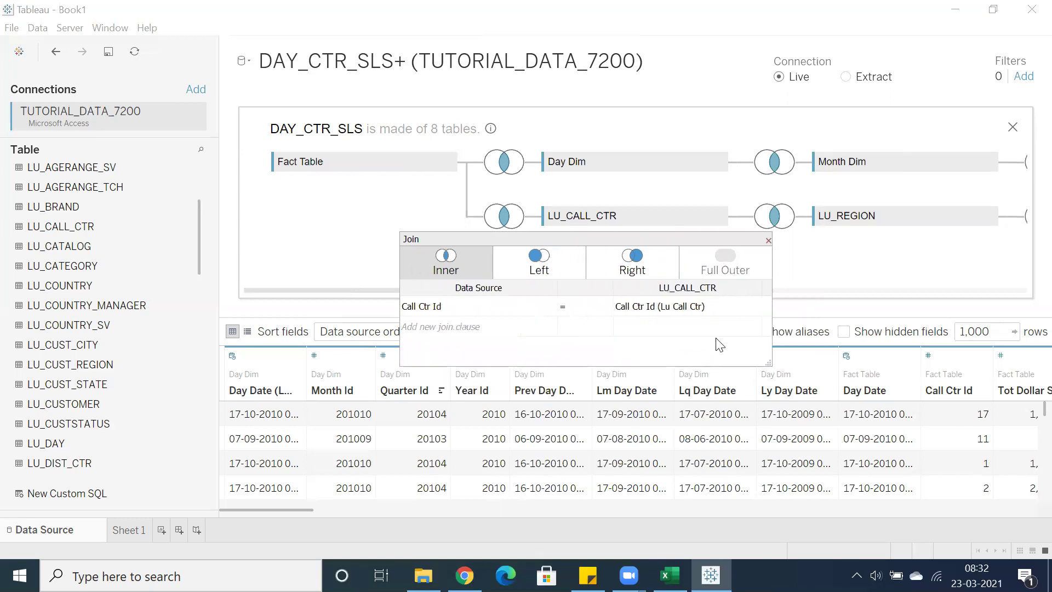
click(768, 240)
Review the join clause between LU_CALL_CTR and LU_REGION, including the LU_REGION fields available for it, and close the join settings.
click(773, 216)
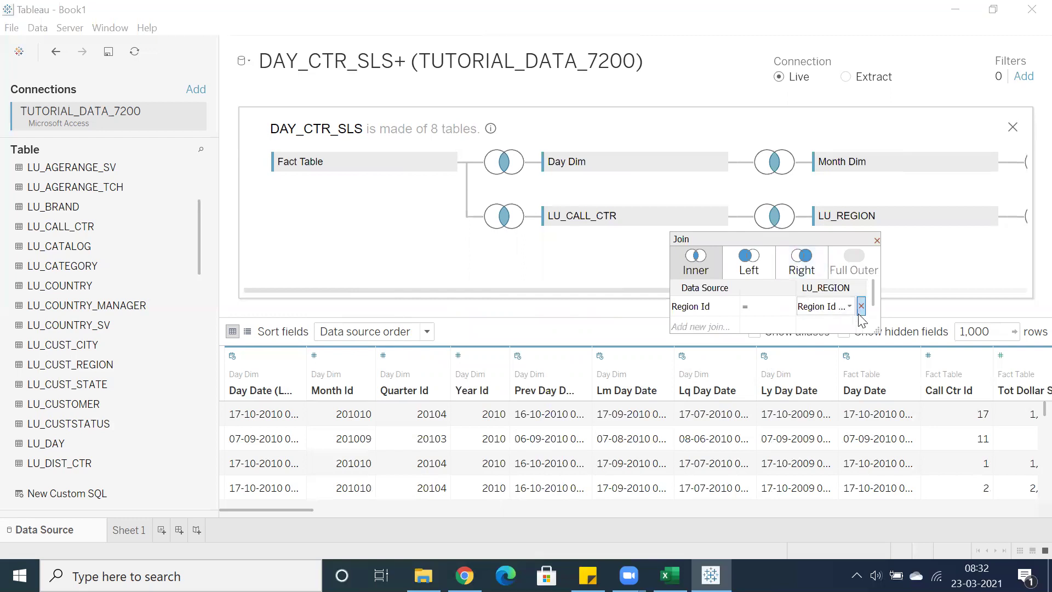
drag(878, 331, 1045, 416)
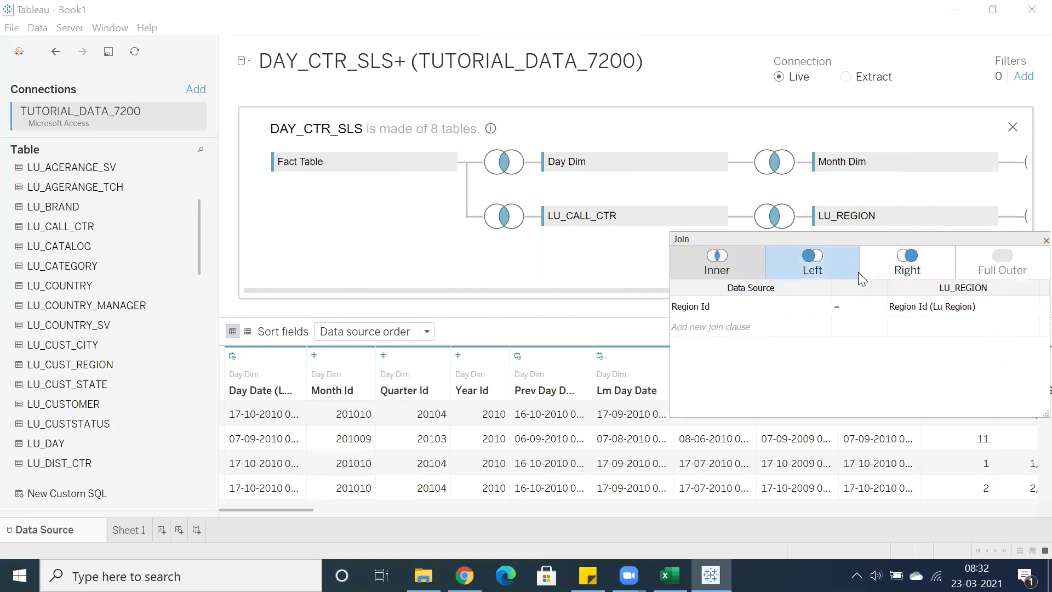
drag(849, 241, 685, 253)
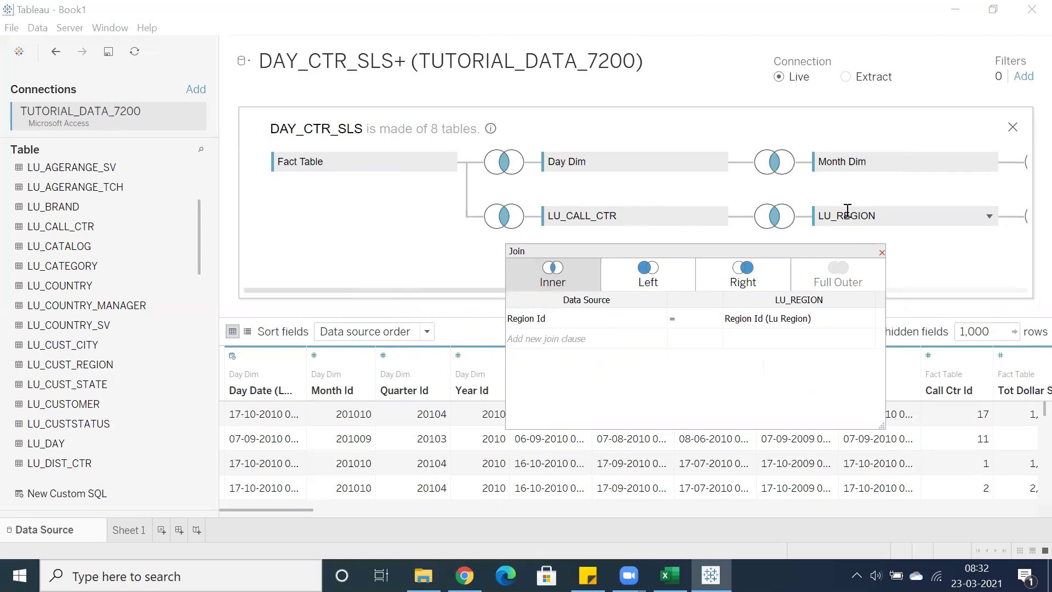
click(767, 319)
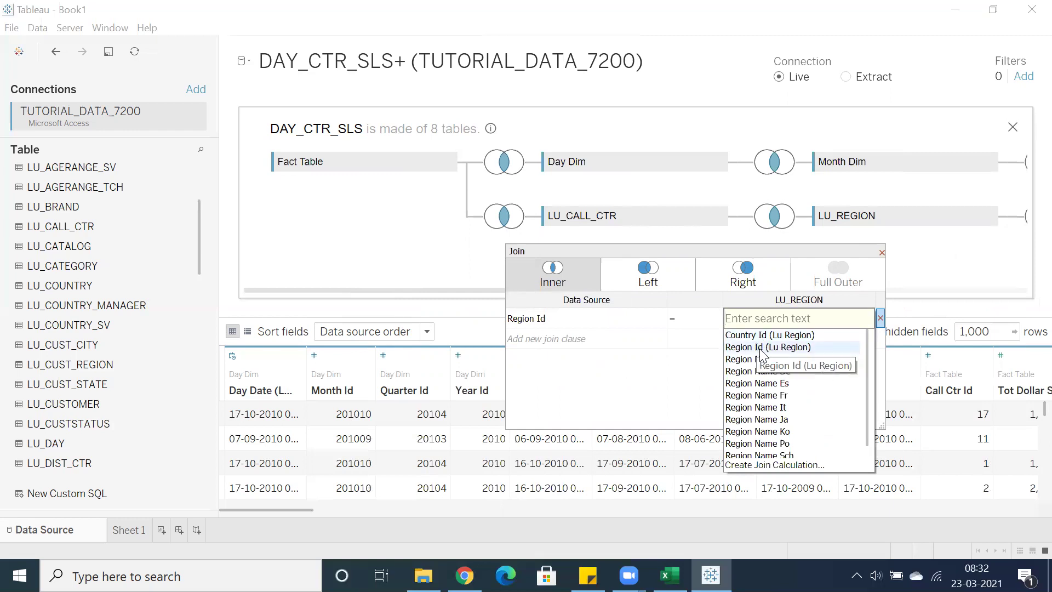
click(897, 272)
click(881, 252)
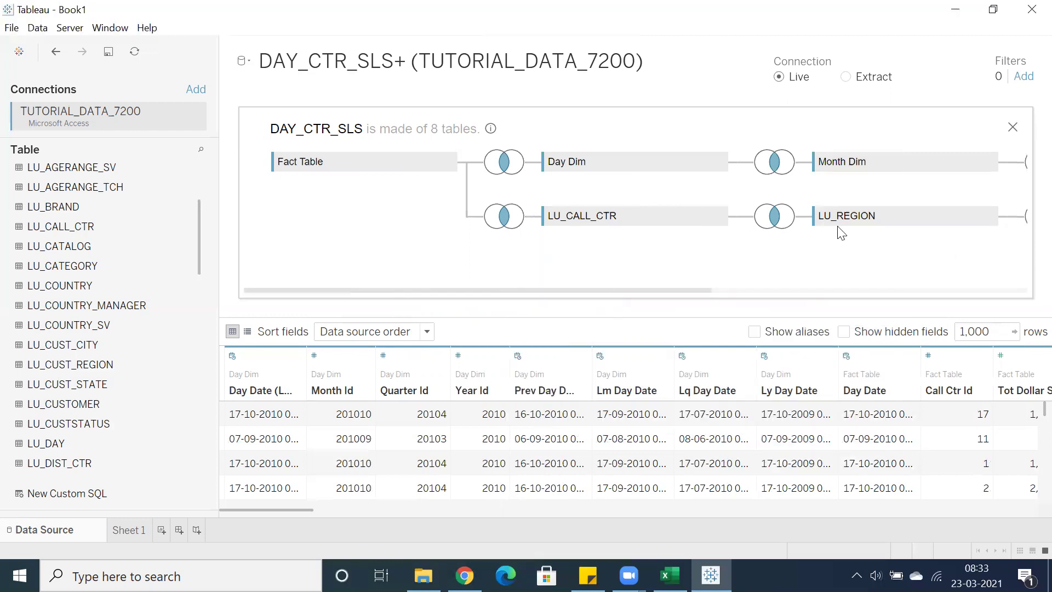
Find LU_REGION in the table list, view its data in a maximized window, and widen the region name columns.
scroll(65, 344, down, 5)
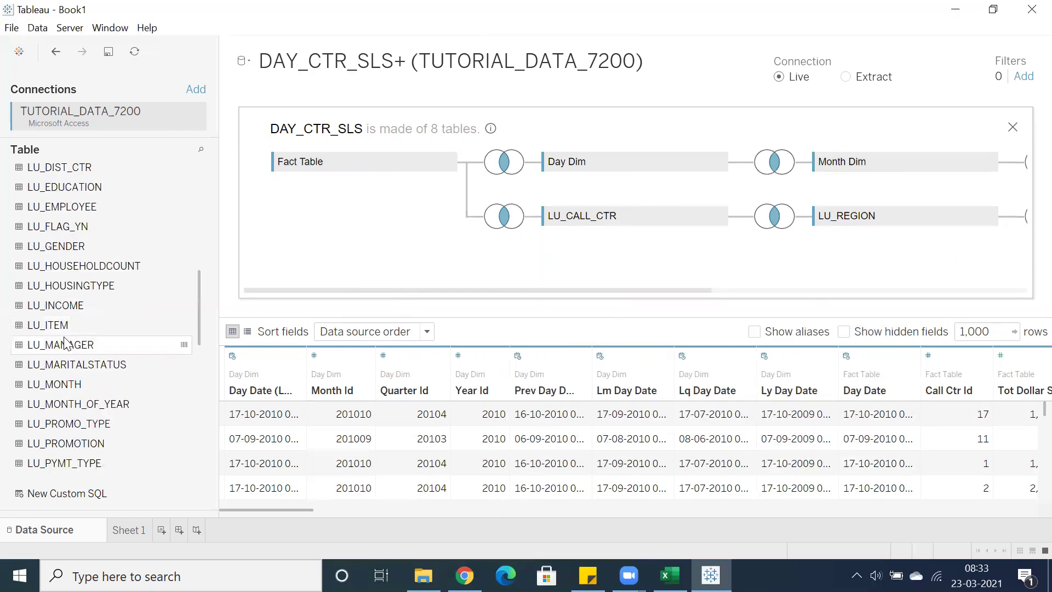
scroll(65, 344, down, 5)
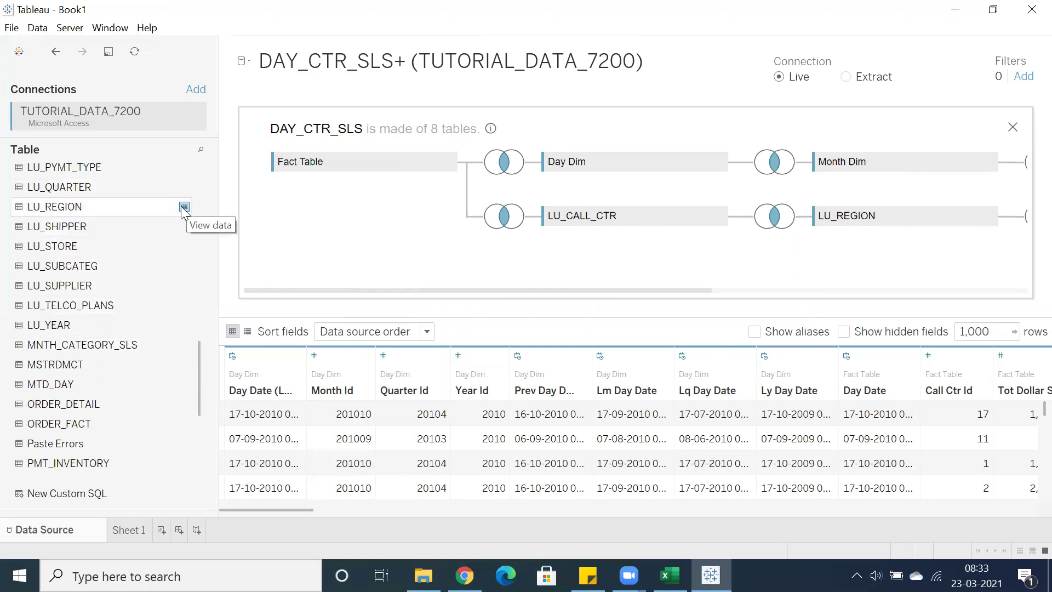
click(184, 207)
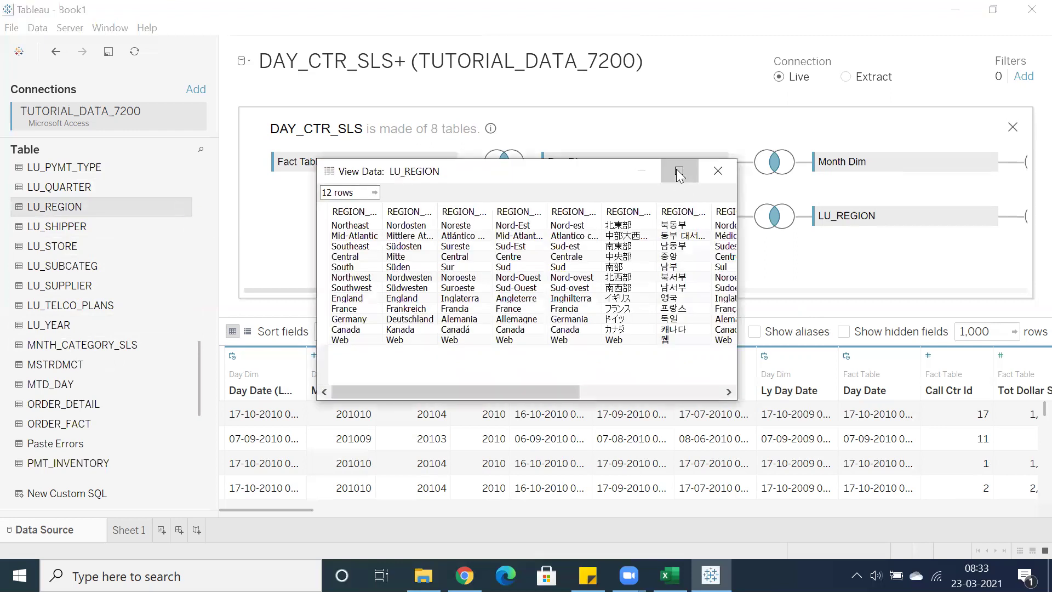
click(679, 173)
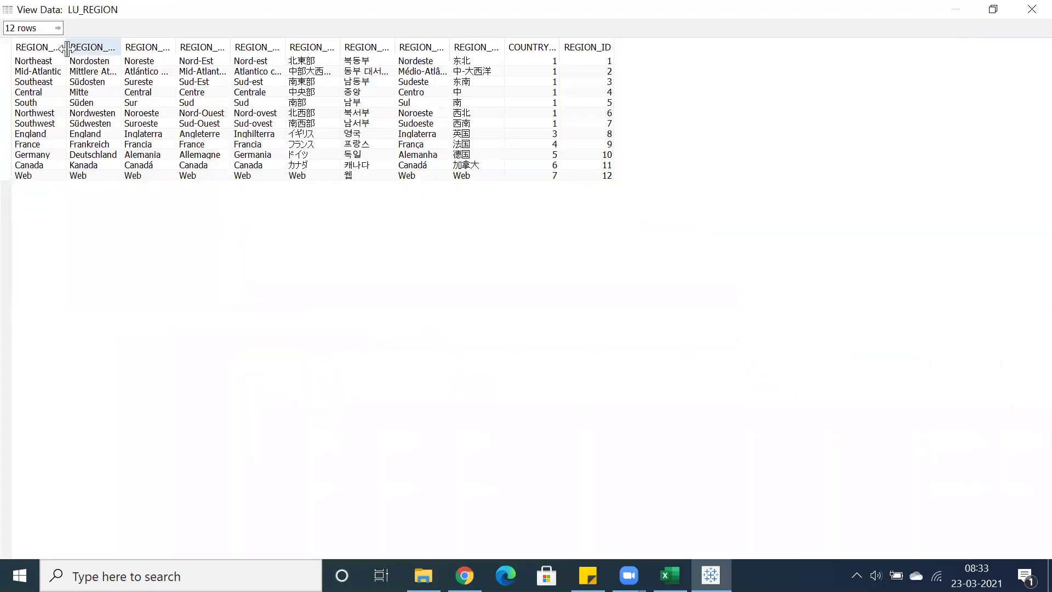
drag(66, 49, 120, 48)
drag(177, 48, 313, 48)
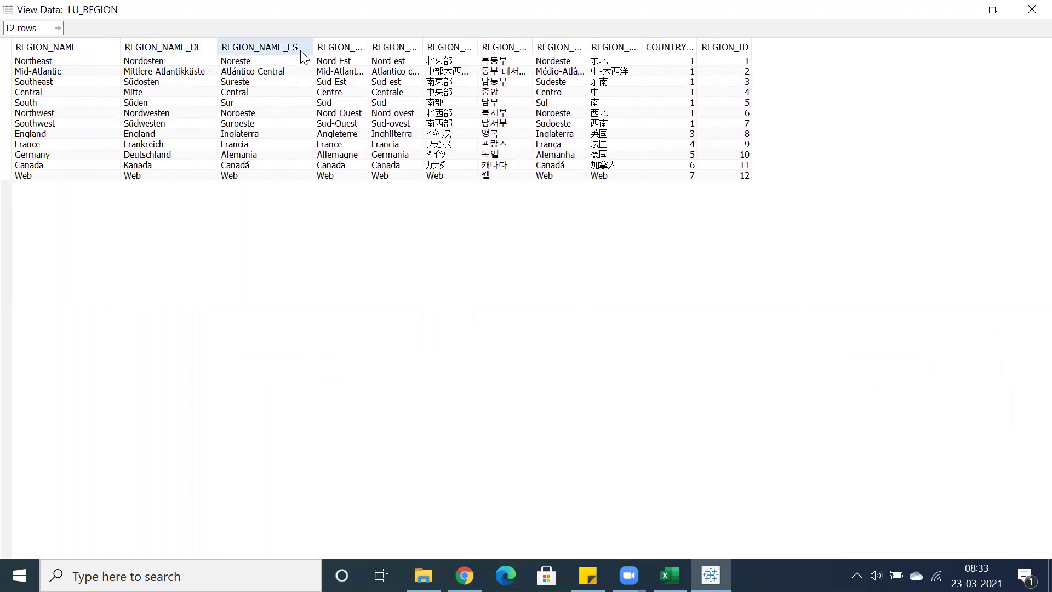
click(368, 44)
drag(367, 43, 635, 44)
click(484, 64)
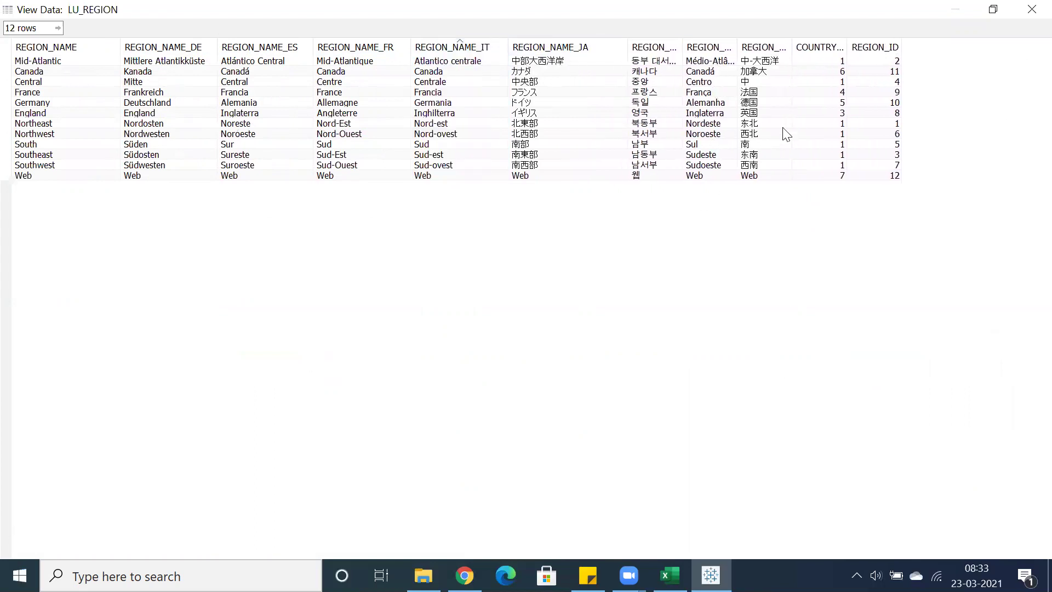
Sort the LU_REGION data by REGION_ID and go through the individual region IDs to check their uniqueness.
click(892, 48)
click(892, 47)
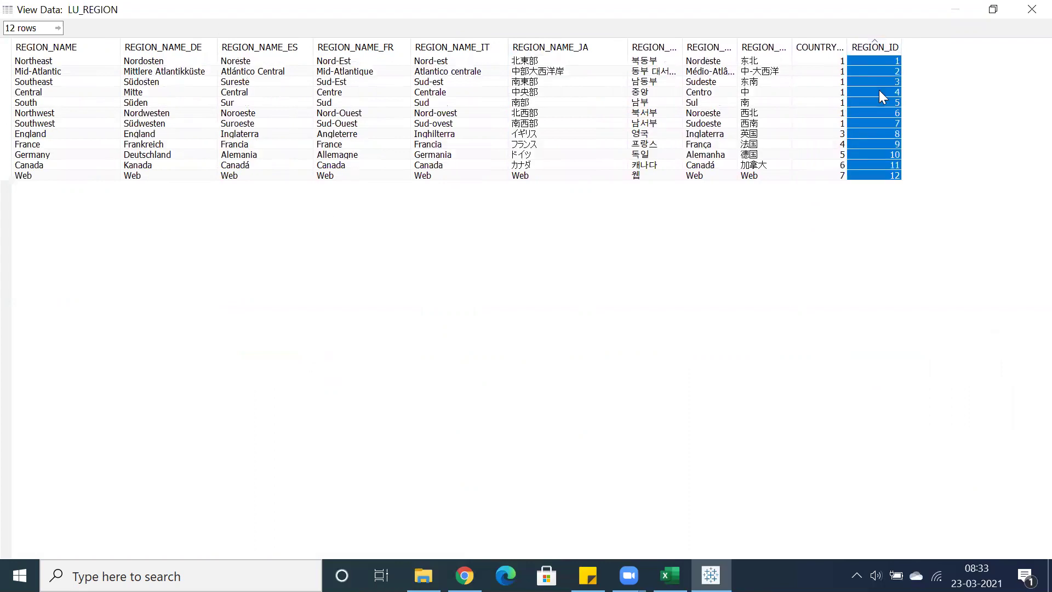
click(879, 193)
click(891, 175)
click(884, 154)
click(876, 134)
click(879, 102)
click(882, 94)
click(887, 72)
click(887, 61)
click(889, 82)
click(892, 113)
click(896, 146)
click(888, 177)
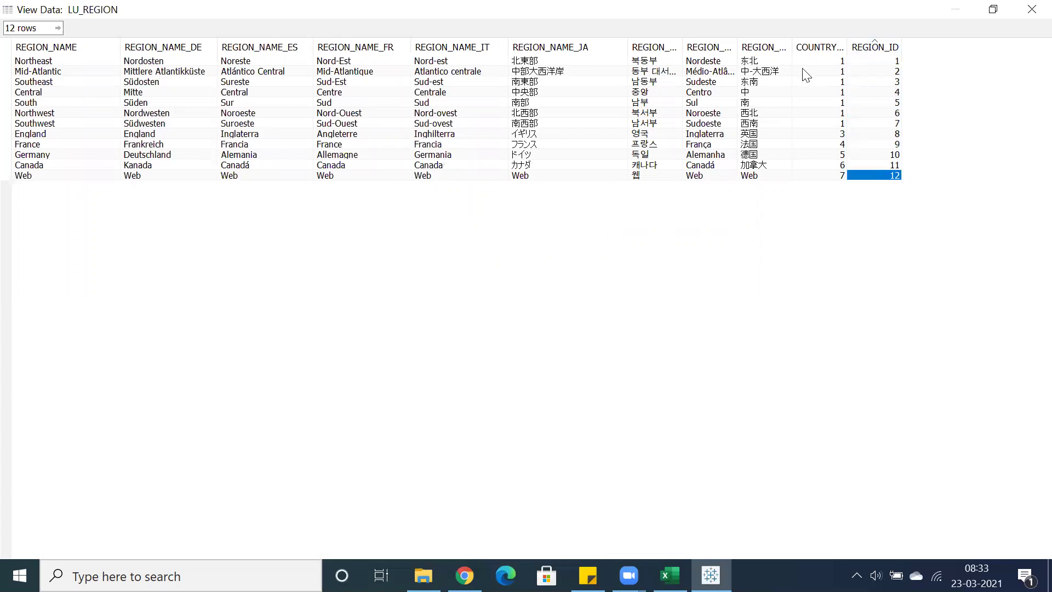
Check the country ID column of LU_REGION for repeated values, and close the table's data.
click(819, 62)
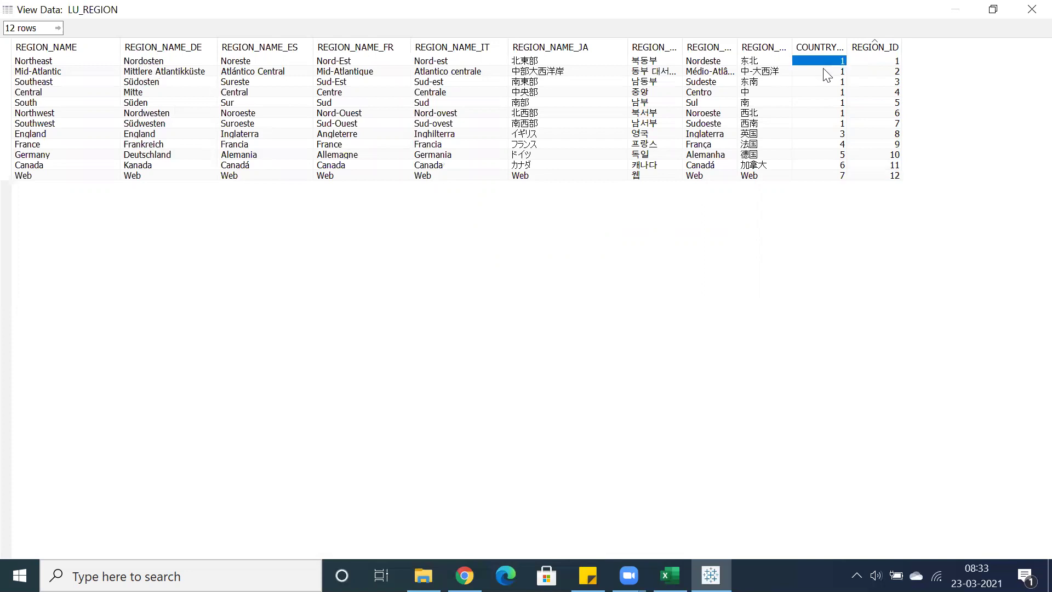
click(827, 84)
click(834, 102)
click(835, 135)
click(825, 125)
click(815, 103)
click(1031, 8)
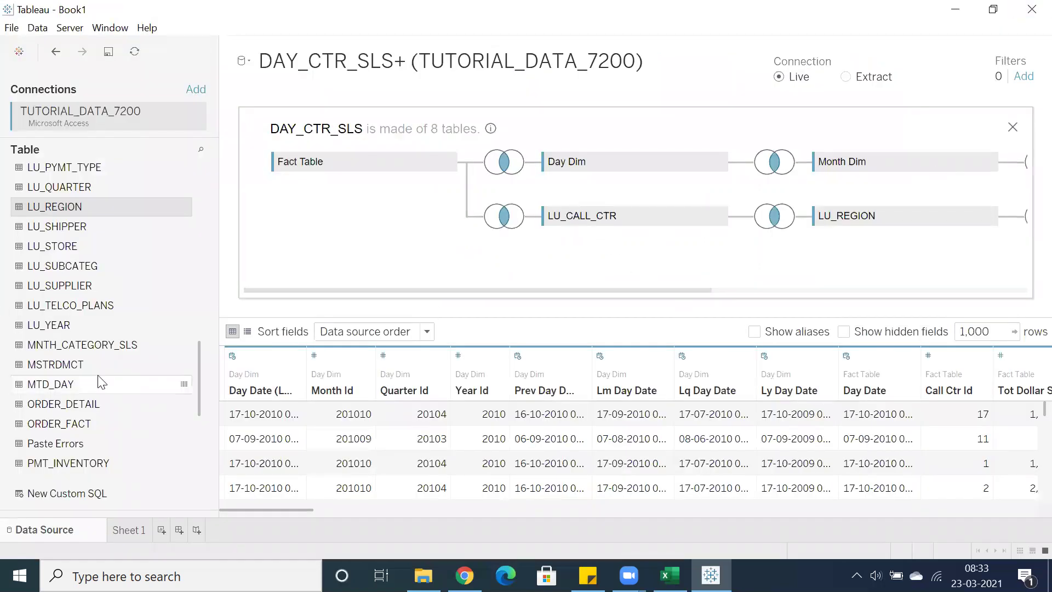
Find LU_CALL_CTR in the table list, view its data maximized, and widen and sort the COUNTRY_ID column.
scroll(103, 270, down, 1)
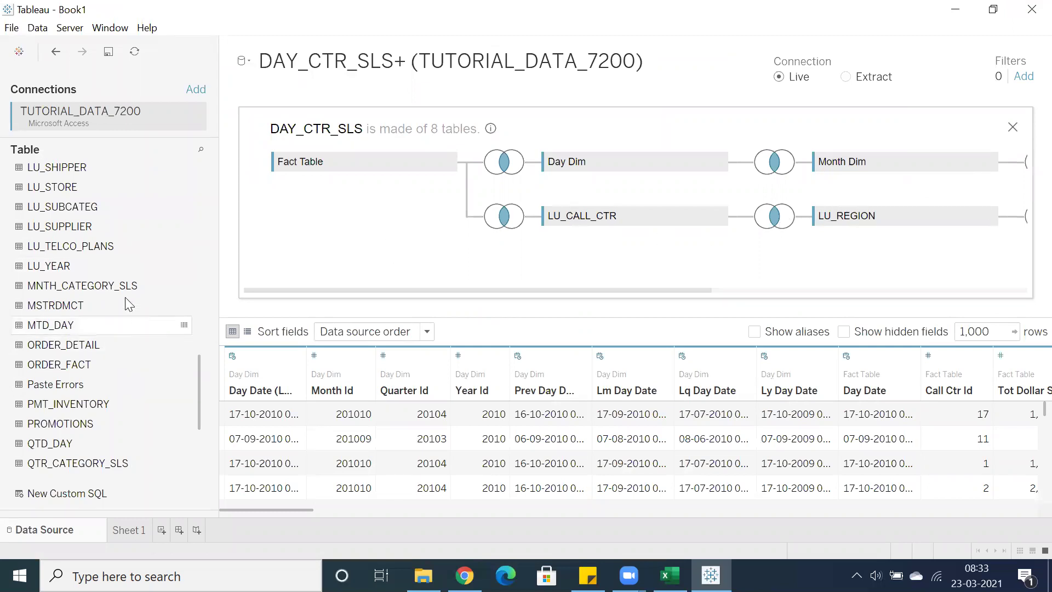
scroll(148, 288, down, 1)
scroll(149, 290, up, 4)
scroll(148, 289, up, 7)
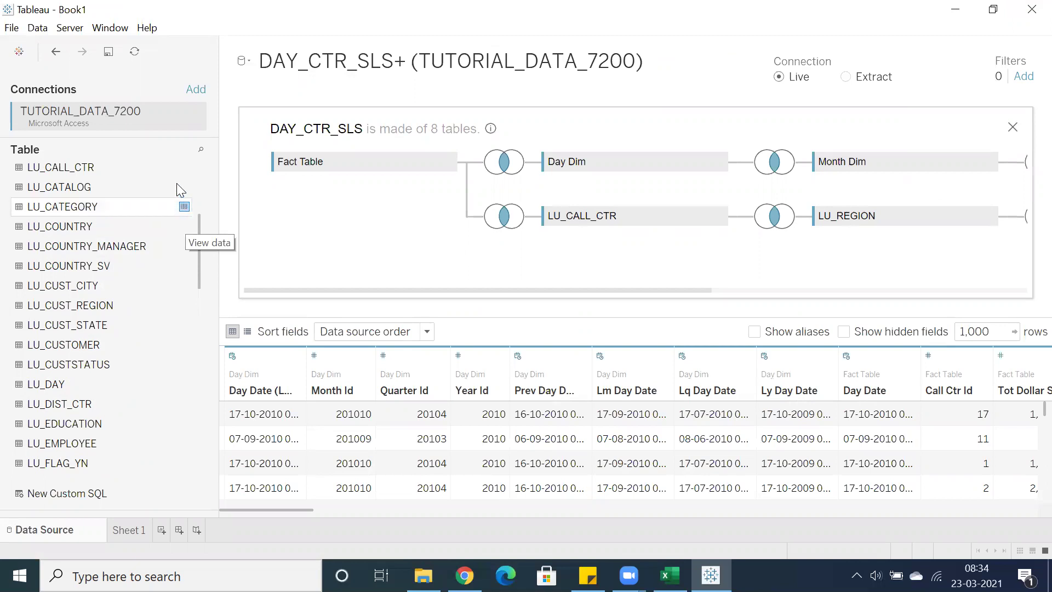
click(184, 168)
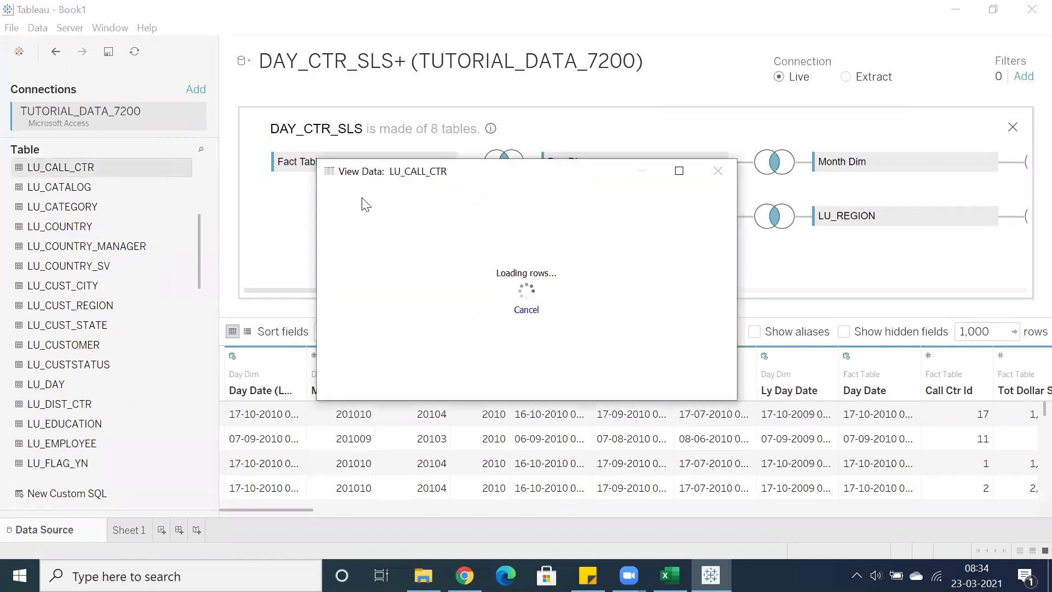
click(678, 170)
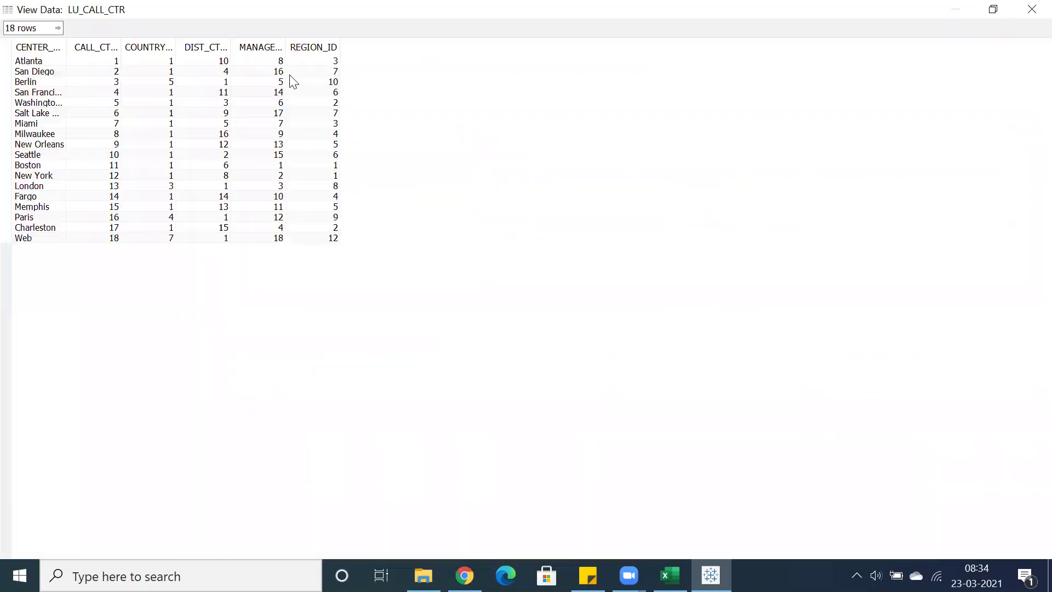
drag(177, 40, 234, 38)
click(219, 49)
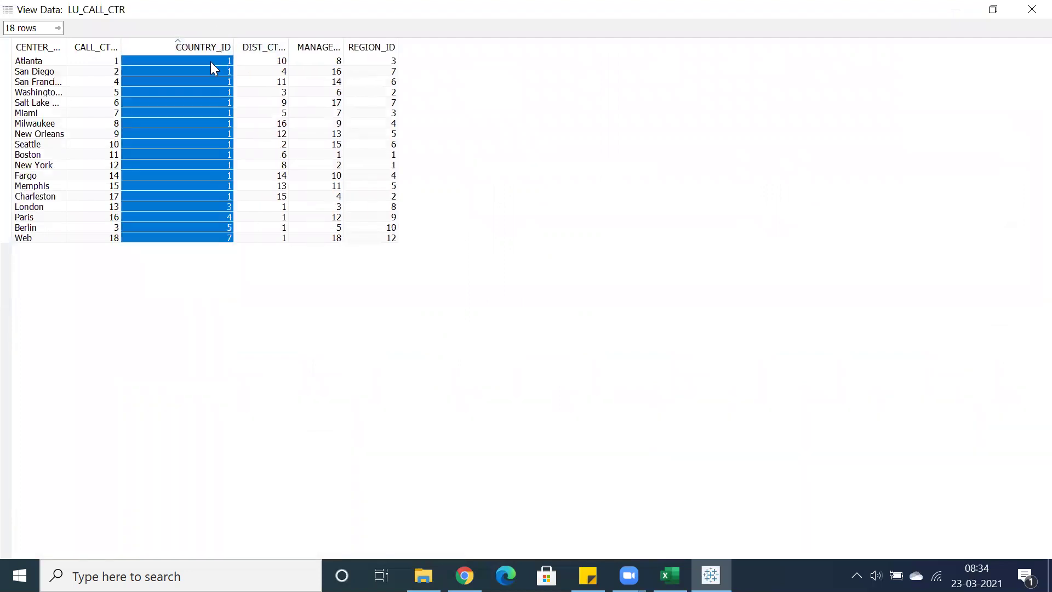
Go through the COUNTRY_ID values of LU_CALL_CTR for repeats, close the data, and return to the join diagram.
click(210, 61)
click(210, 72)
click(211, 82)
click(210, 92)
click(209, 113)
click(210, 134)
click(216, 175)
click(213, 207)
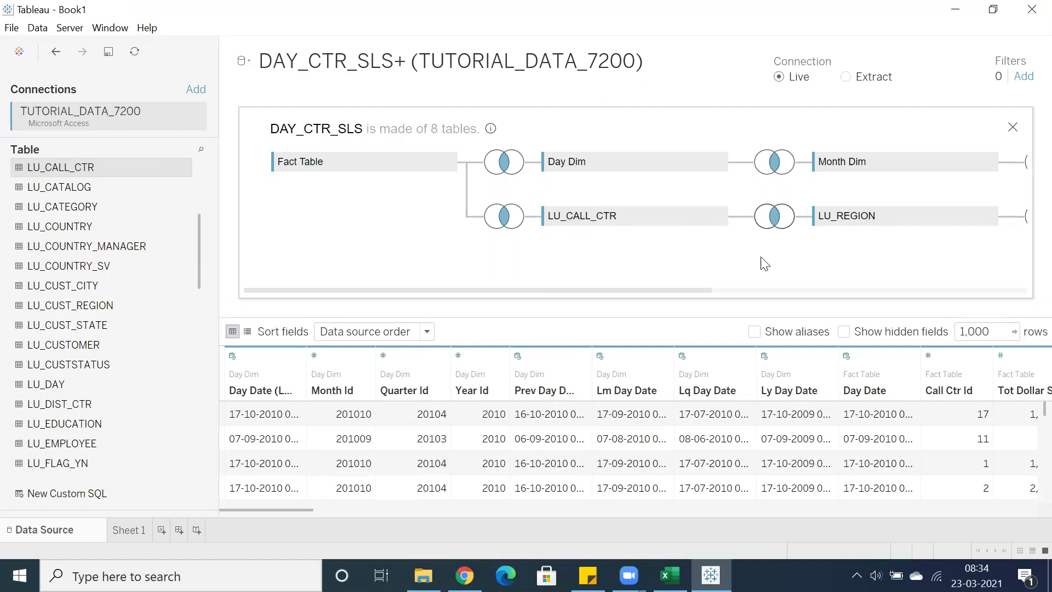
drag(683, 294, 575, 317)
Save the workbook in the Workbooks folder as a Tableau Packaged Workbook (*.twbx) named Star Schema vs Snow Flake Schema.
click(12, 28)
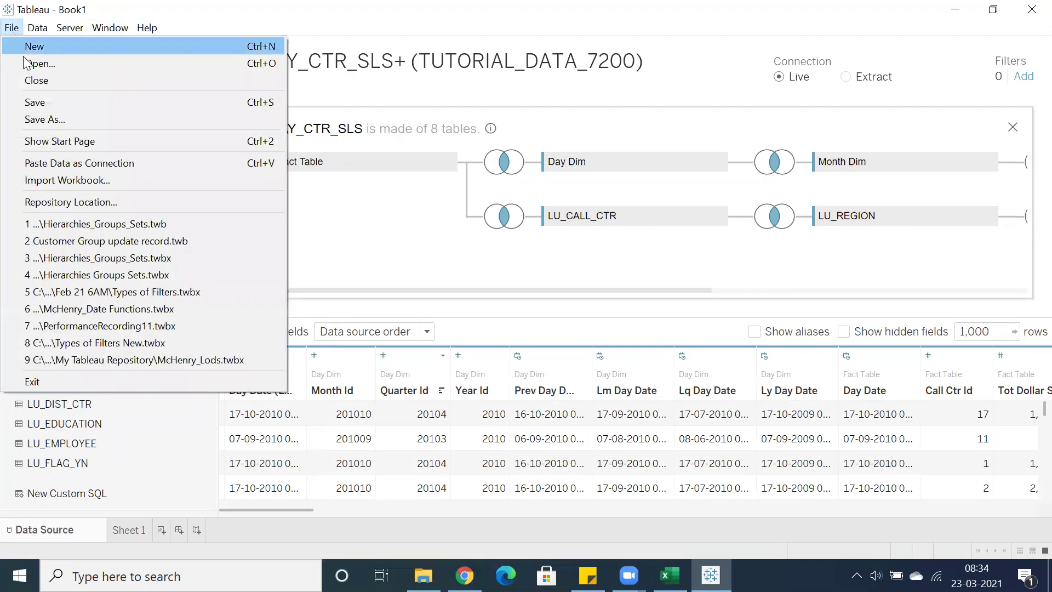
click(46, 120)
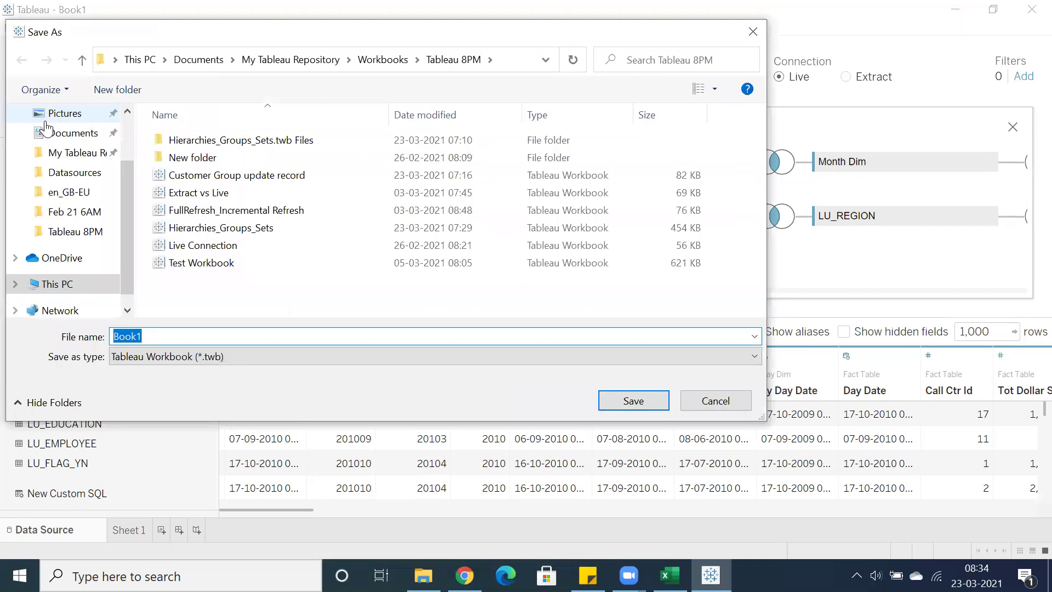
click(370, 67)
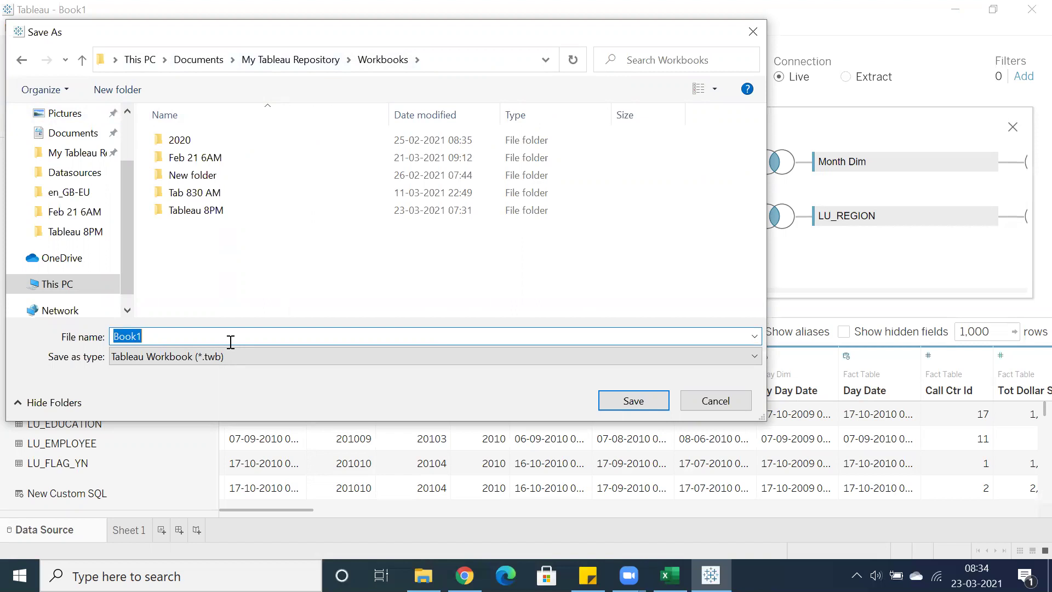
text(D)
click(211, 357)
click(210, 385)
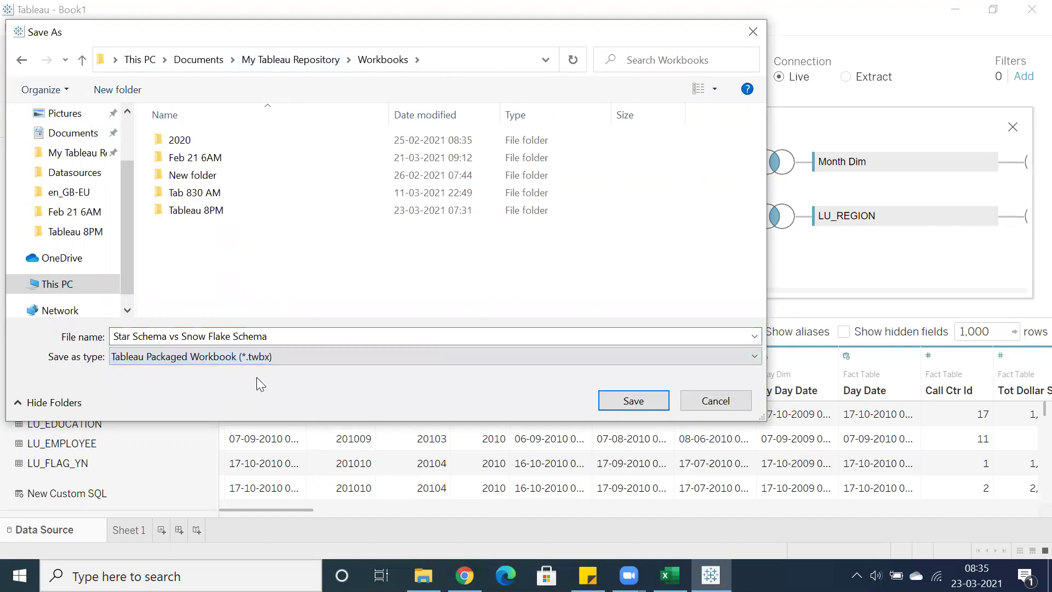
click(609, 406)
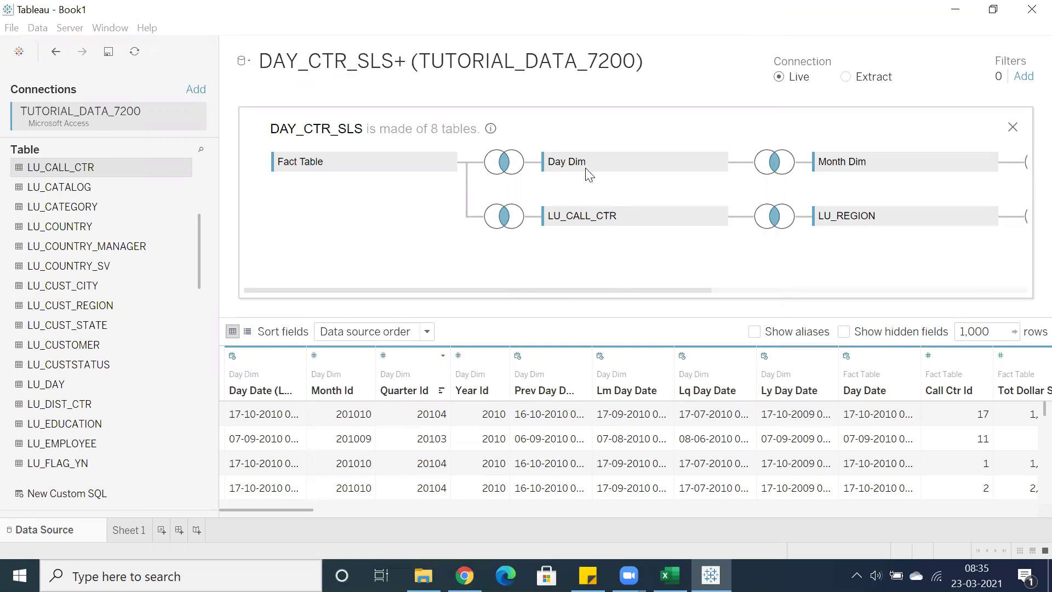
Review the complete join diagram from the Fact Table through to Year Dim and LU_COUNTRY.
drag(548, 289, 787, 276)
drag(857, 284, 360, 168)
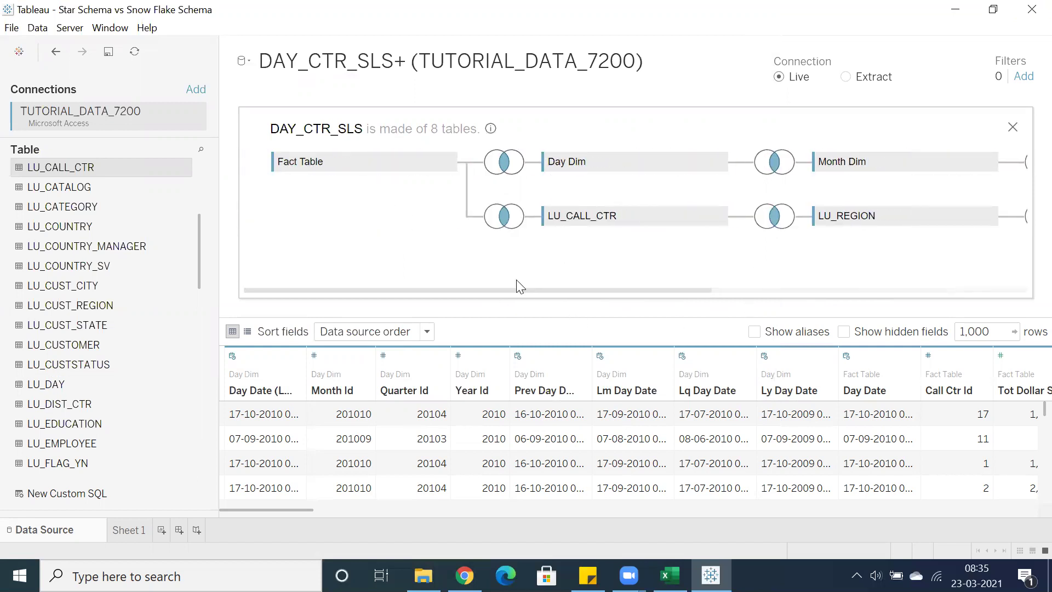
drag(514, 288, 591, 325)
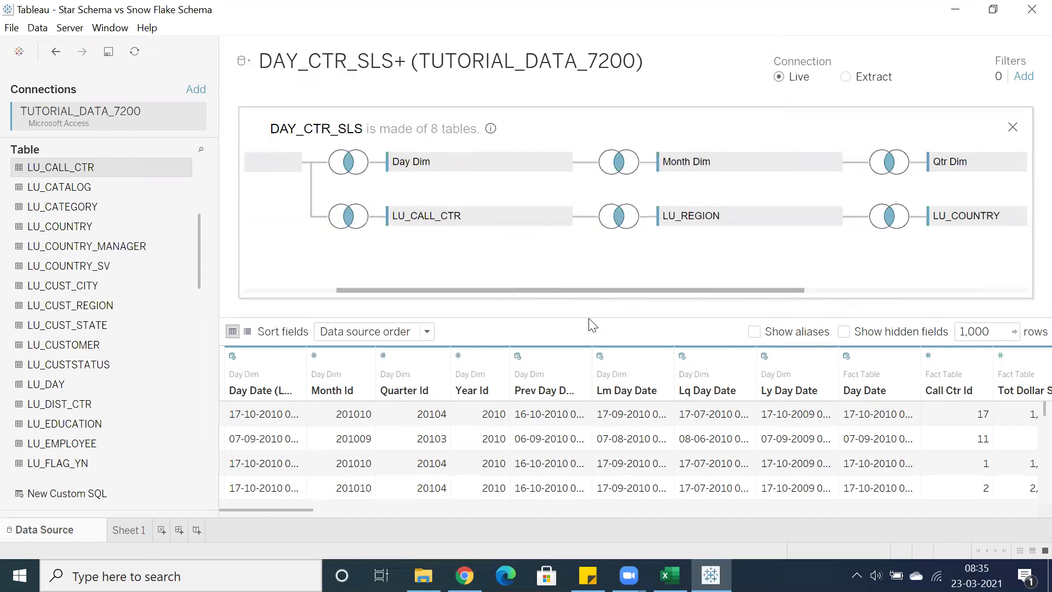
drag(517, 296, 265, 299)
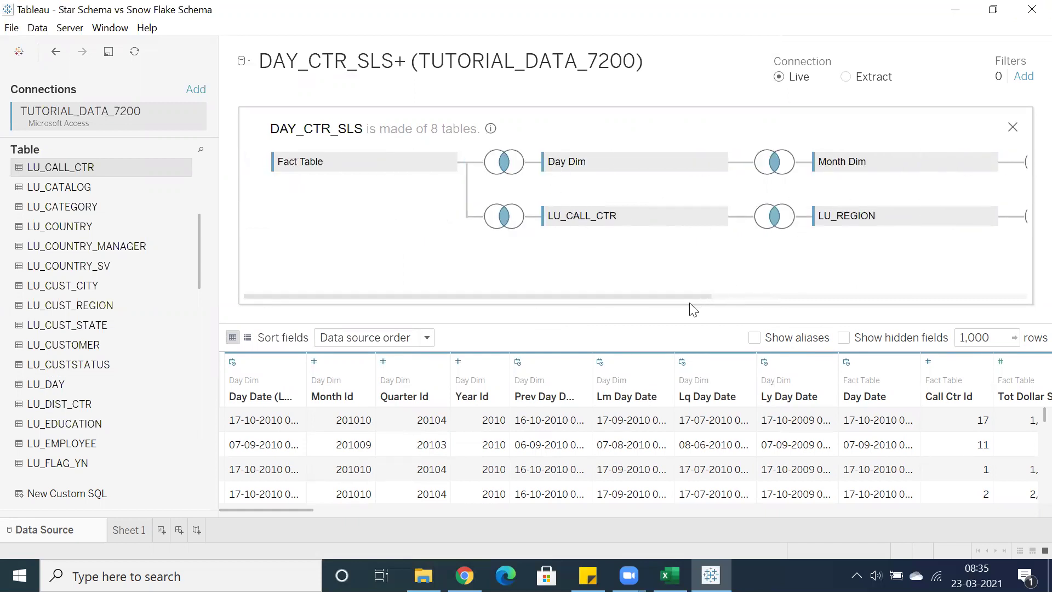
drag(685, 297, 988, 295)
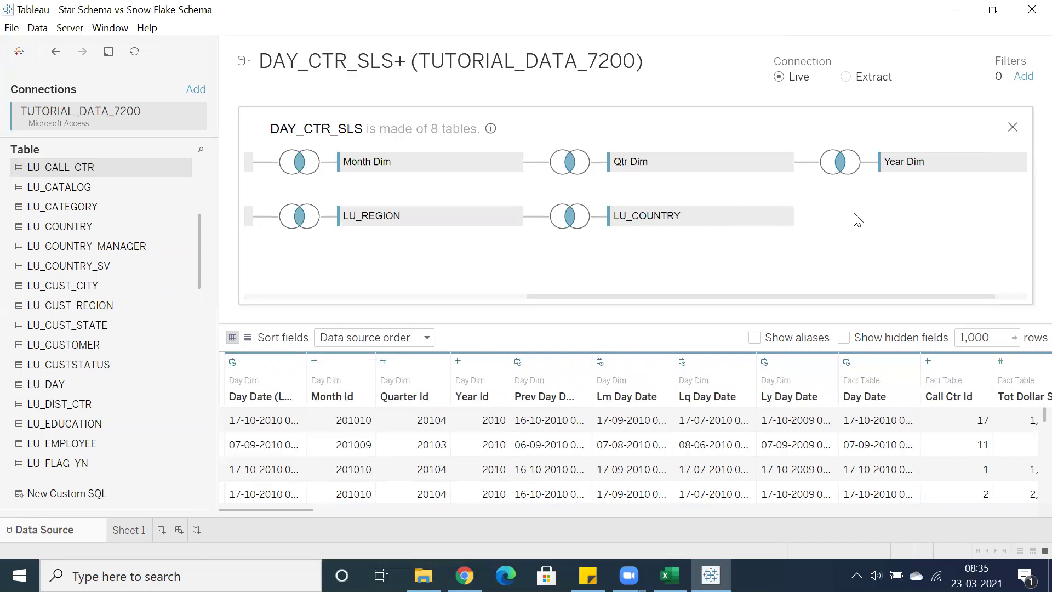
Open the data source's Convert to Custom SQL dialog and enlarge it so the full query lines are readable.
click(37, 27)
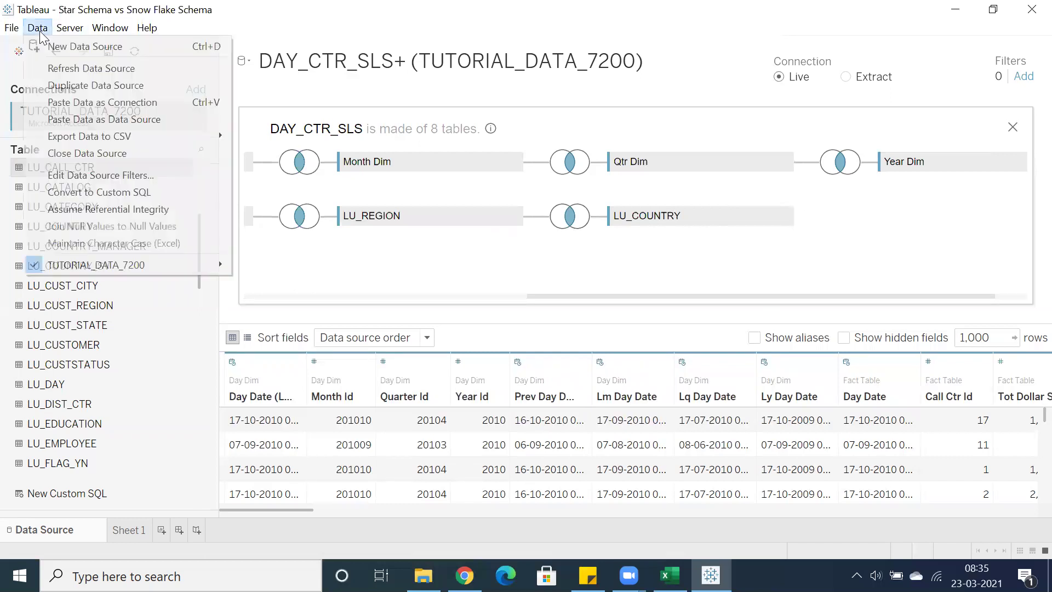
click(83, 192)
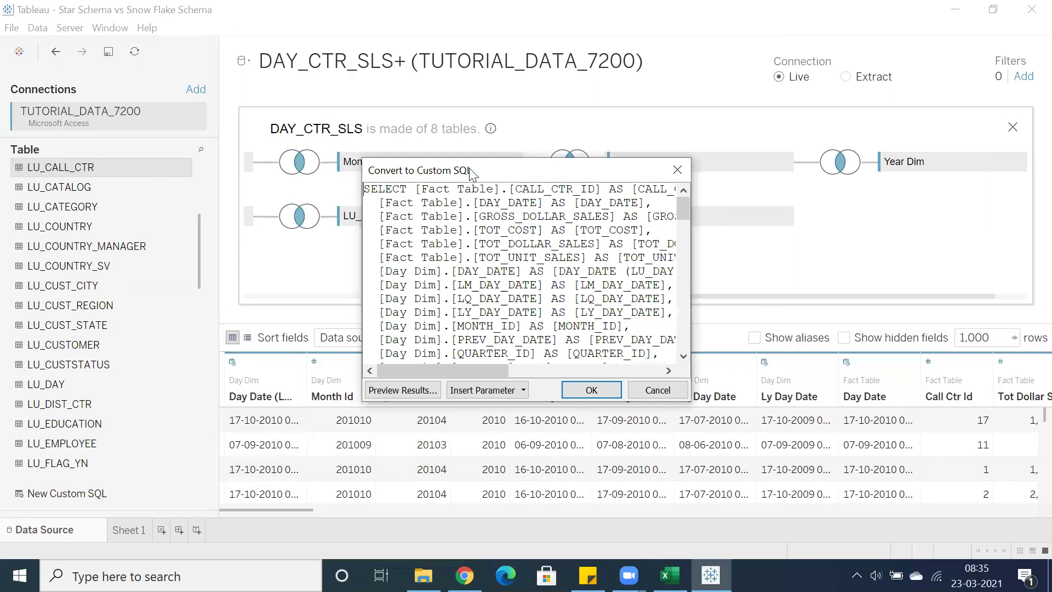
drag(470, 170, 340, 84)
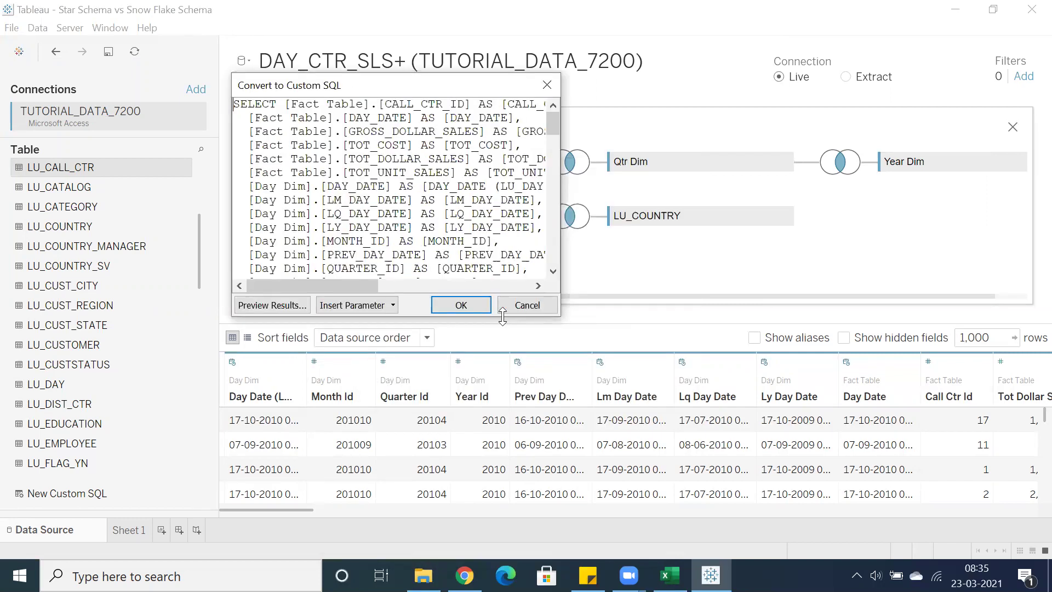
drag(502, 316, 502, 470)
drag(560, 299, 941, 280)
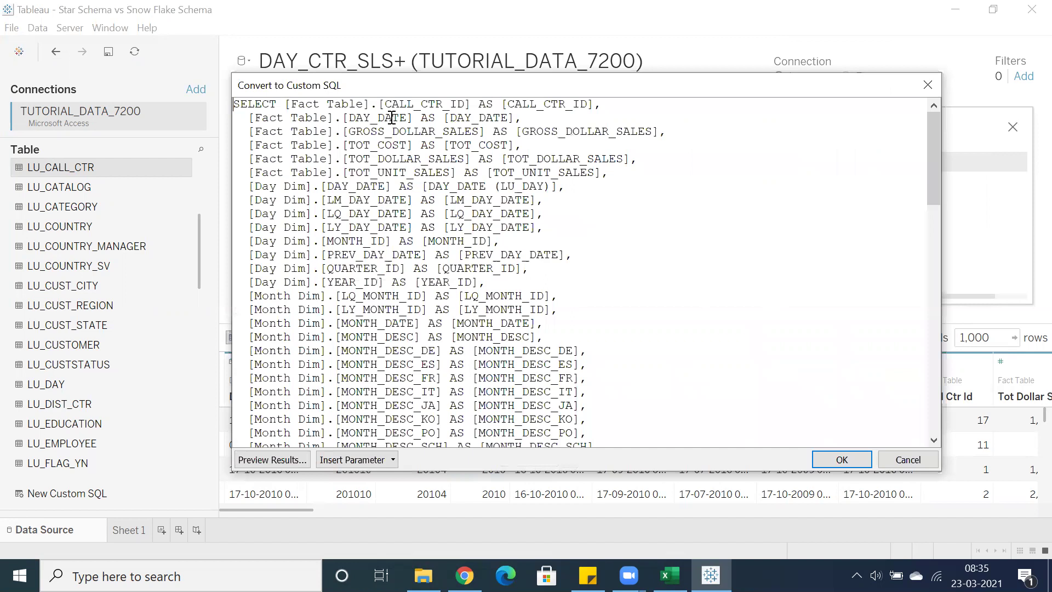
Replace the query's column list with * and set the SELECT, FROM and INNER JOIN parts apart with blank lines.
drag(283, 103, 699, 487)
drag(681, 420, 684, 322)
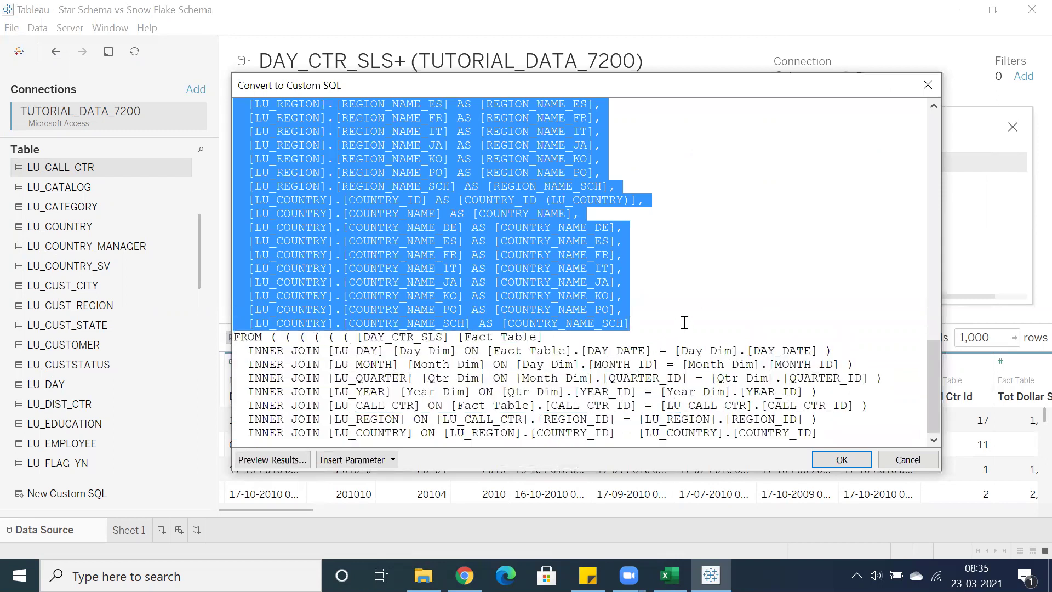
text(*)
key(Return)
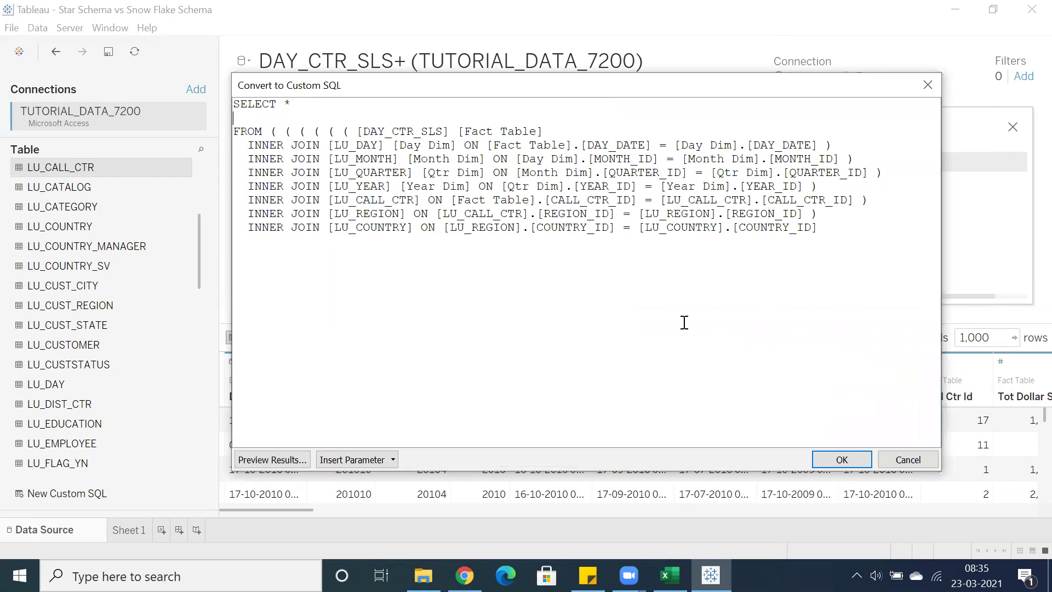
key(Return)
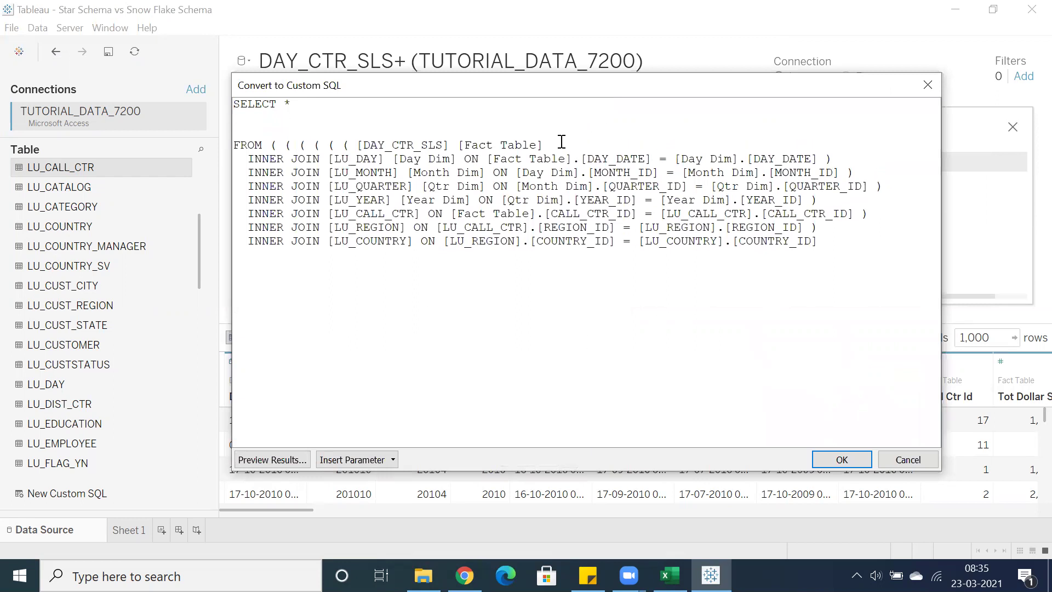
key(Return)
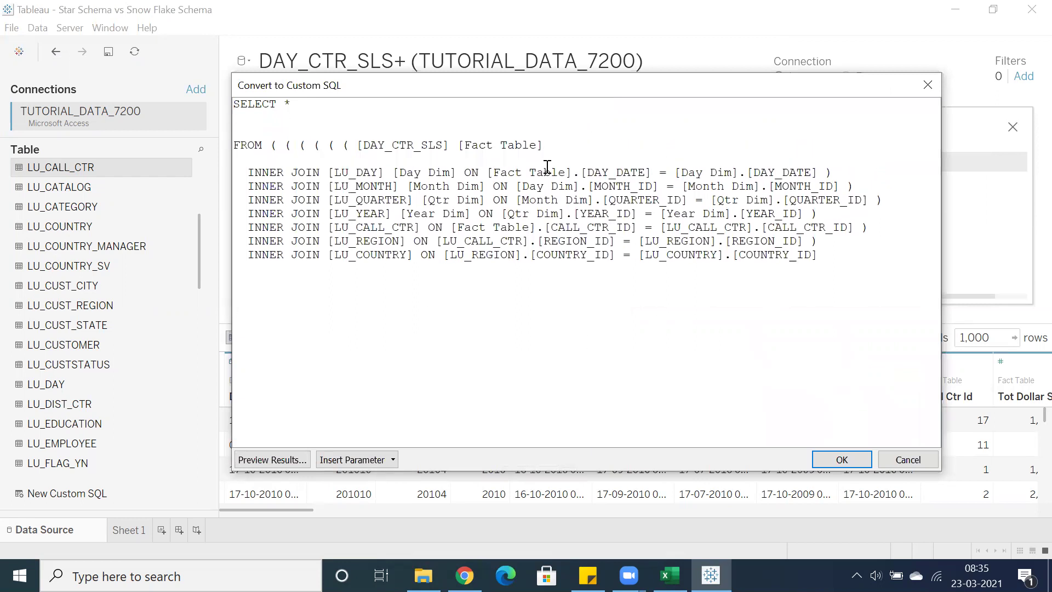
Examine the inner joins and their ON conditions in the query, cancel the conversion, and return to the Fact Table in the join diagram.
drag(489, 171, 710, 226)
click(831, 257)
right_click(710, 227)
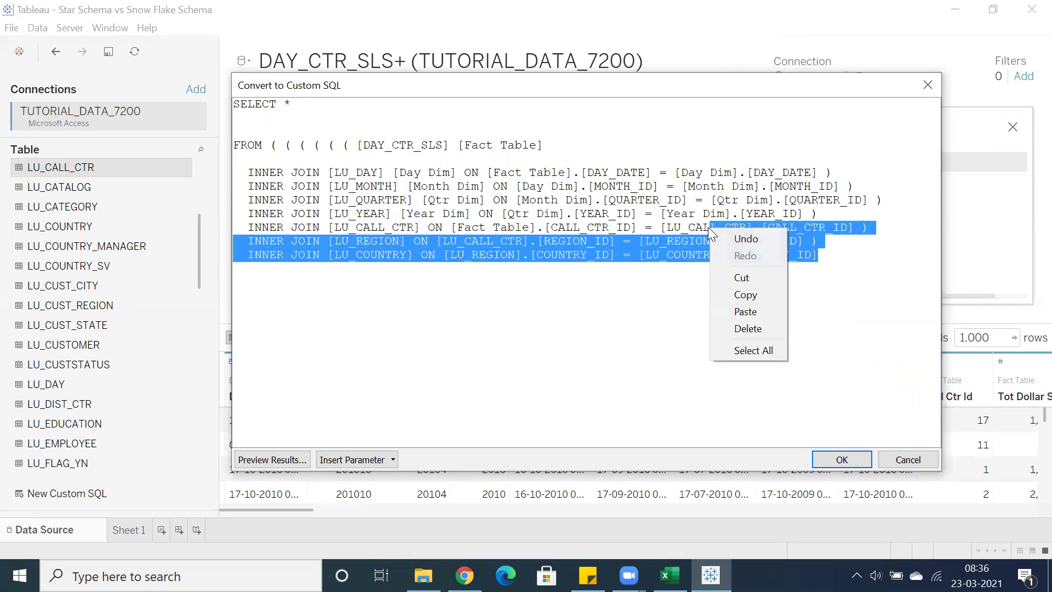
click(568, 333)
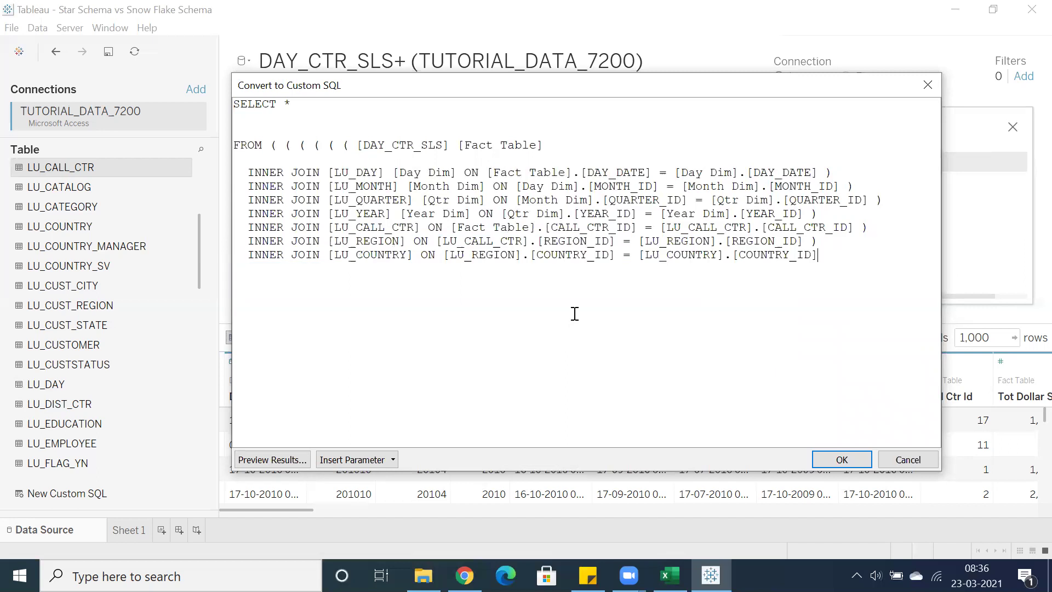
drag(830, 257, 259, 164)
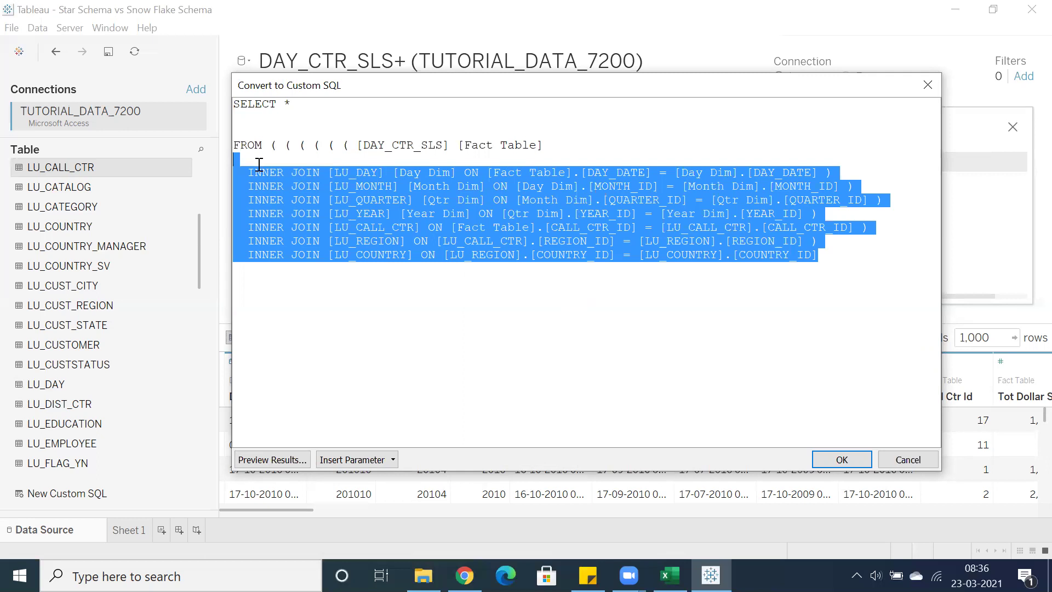
click(579, 287)
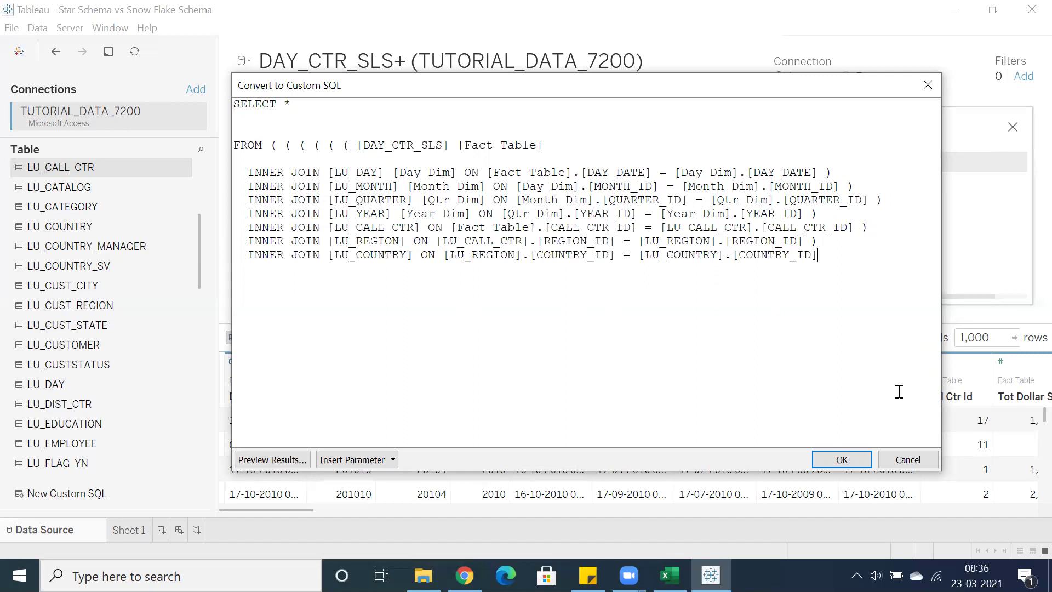
drag(839, 263, 228, 106)
click(548, 268)
drag(489, 172, 818, 176)
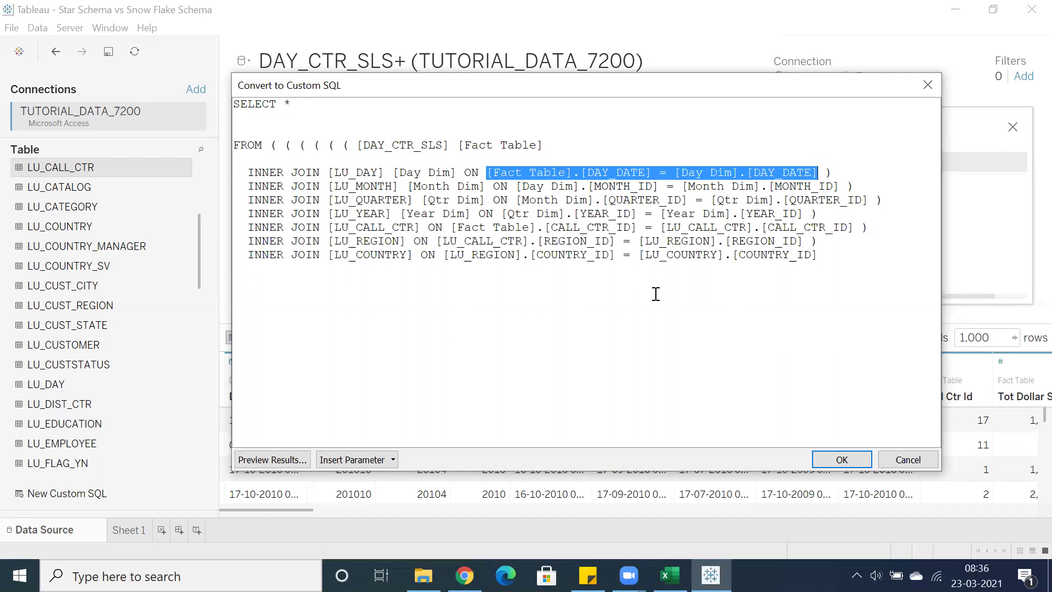
click(907, 460)
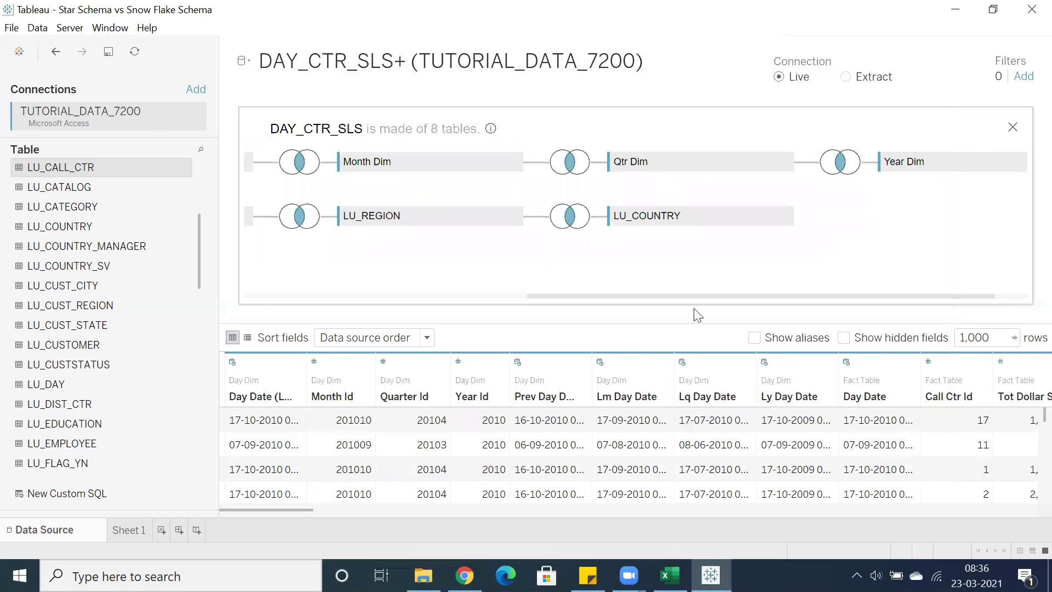
drag(533, 297, 234, 270)
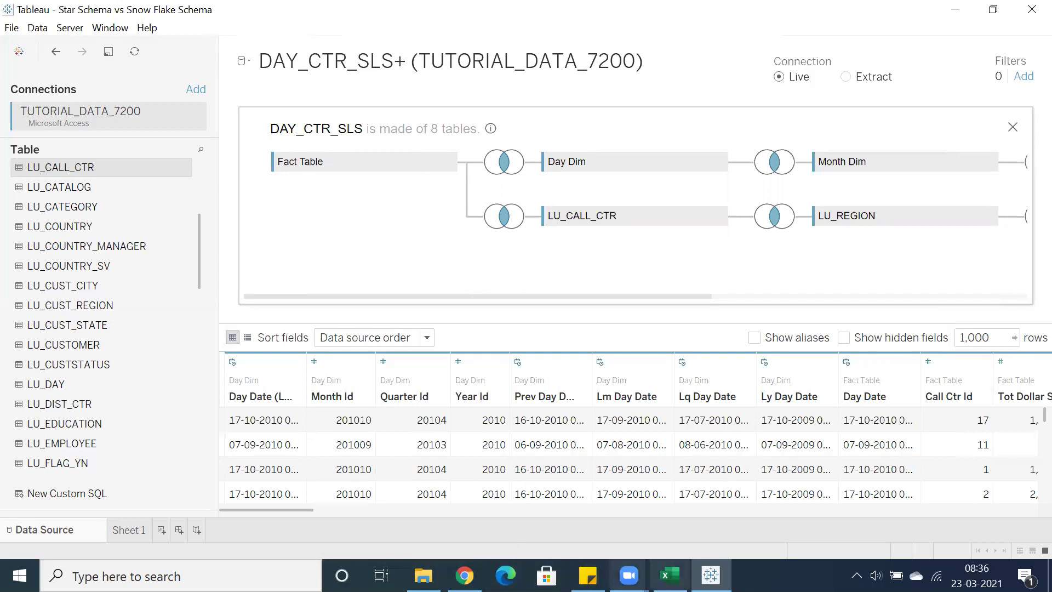
Switch to the Excel workbook and select the Snow Flake Schema cell under Star Schema on Sheet3.
click(669, 575)
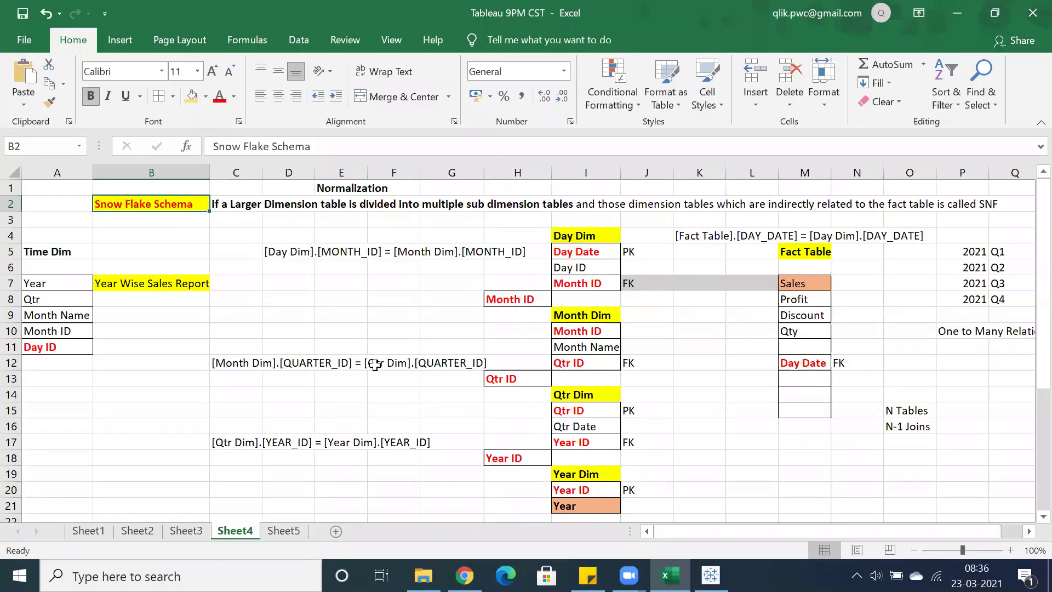
click(186, 531)
click(136, 417)
click(129, 225)
click(131, 240)
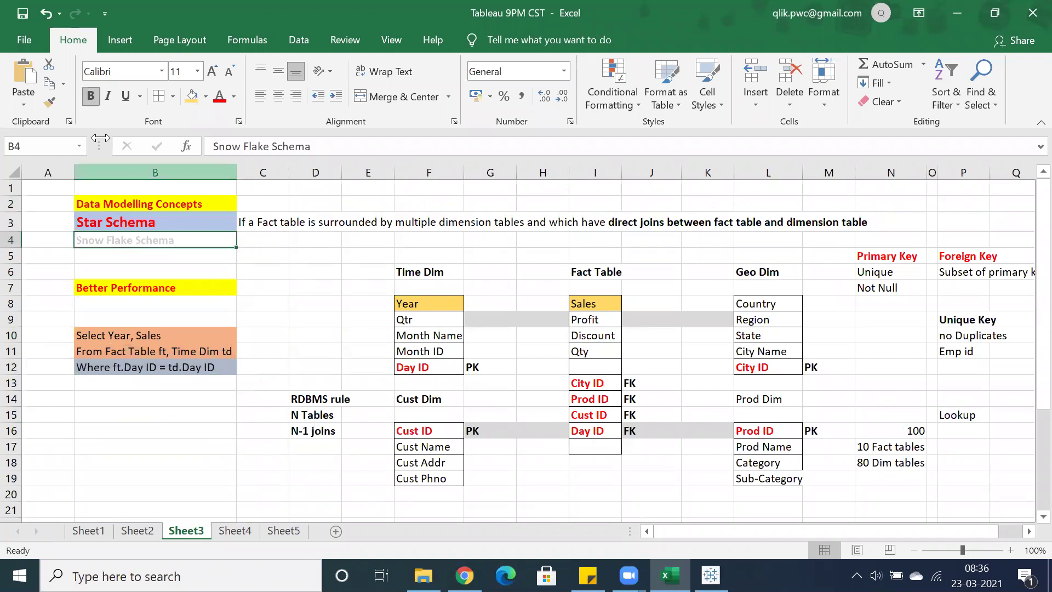